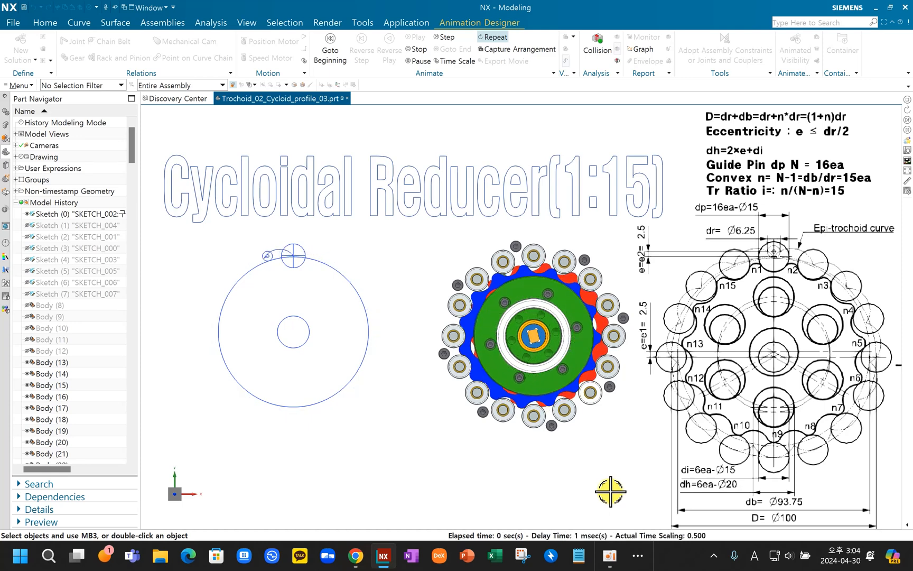
Step: Switch to Chrome and examine the Wikipedia Epitrochoid article's definitions of R, r and d alongside its animated figure
left_click(357, 564)
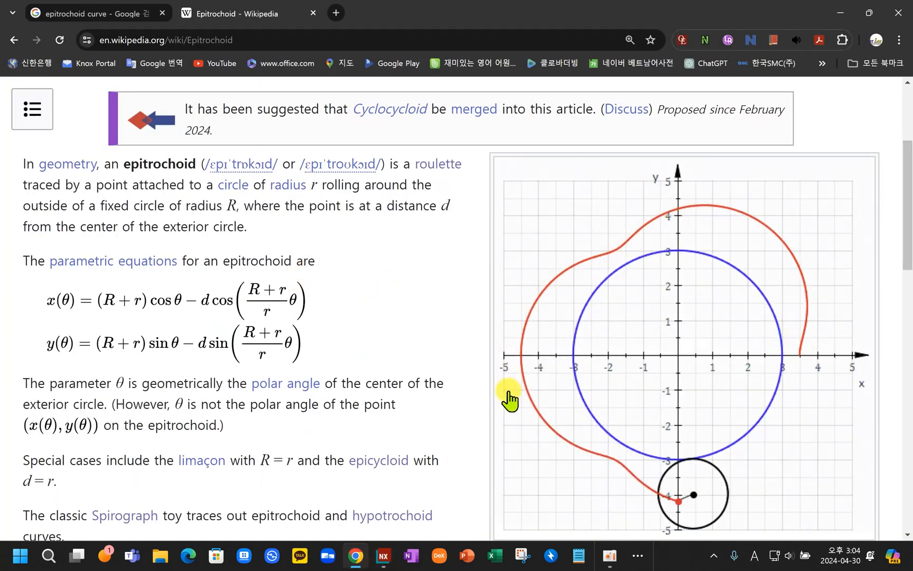
scroll(426, 271, "up", 4)
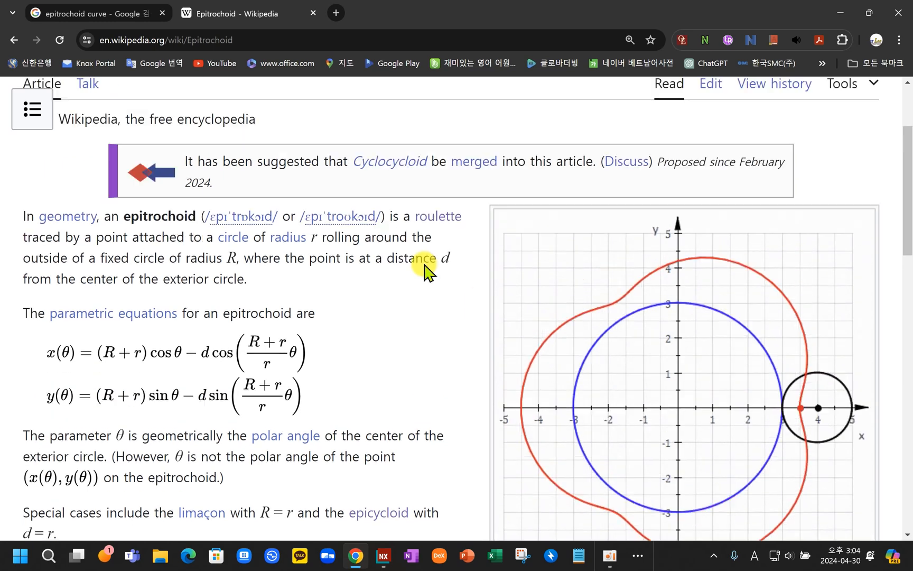
scroll(244, 214, "down", 3)
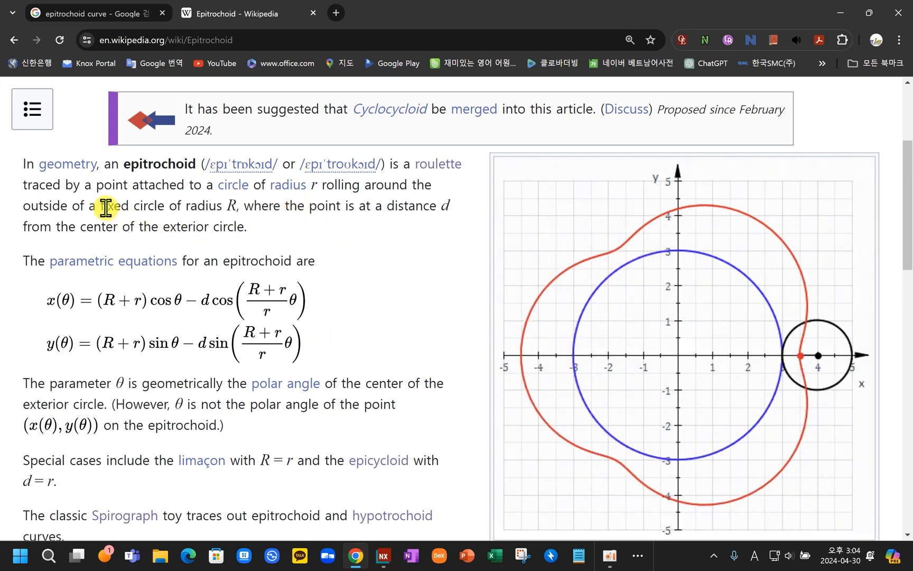
left_click_drag(93, 205, 235, 204)
left_click(236, 205)
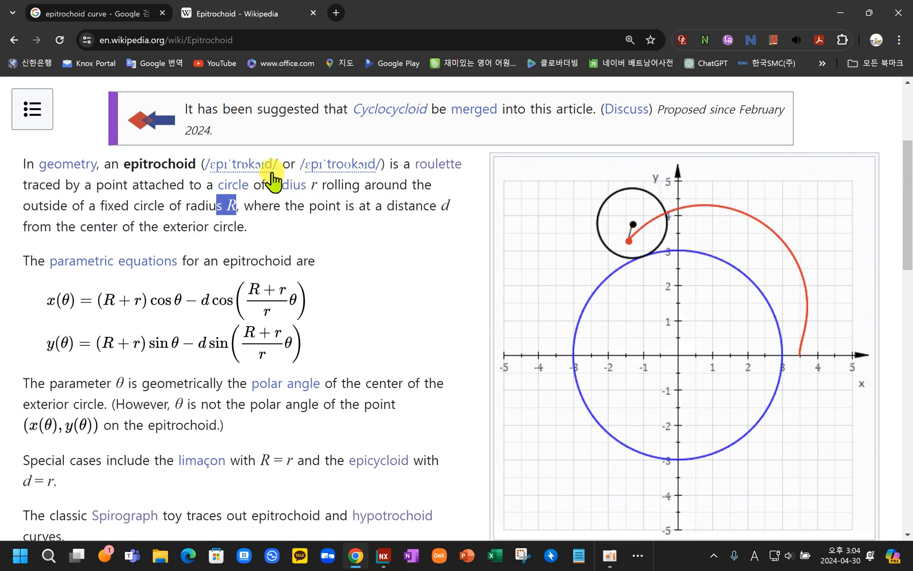
left_click_drag(203, 185, 368, 189)
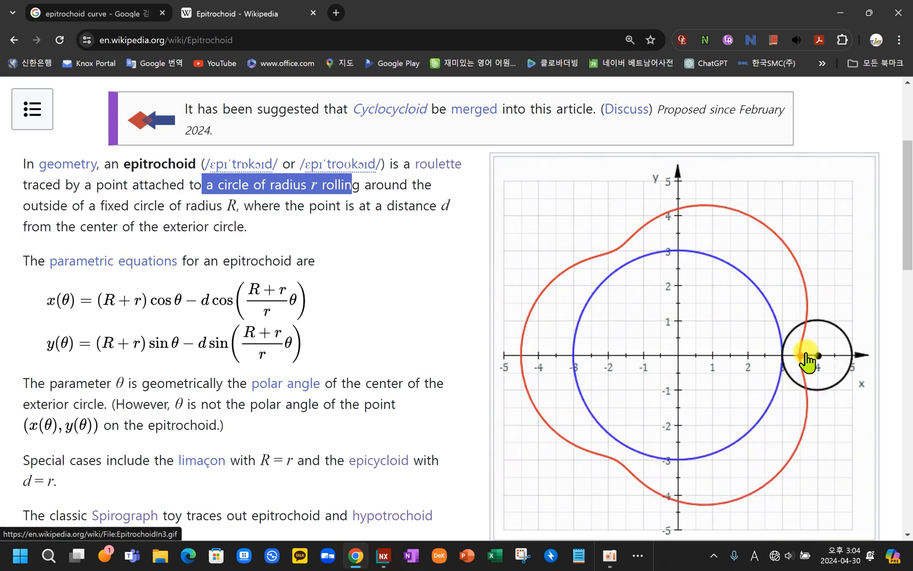
left_click(408, 264)
left_click_drag(366, 206, 462, 213)
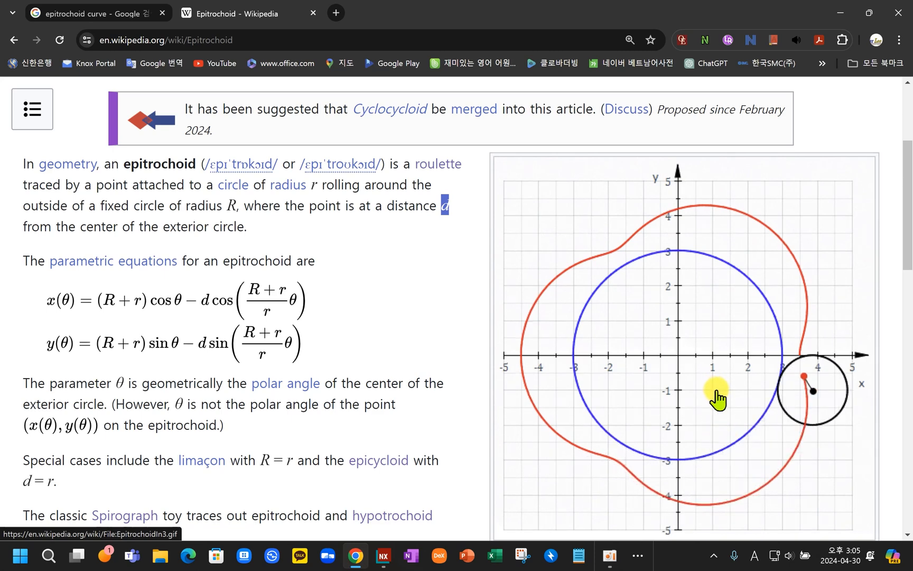
scroll(714, 418, "down", 1)
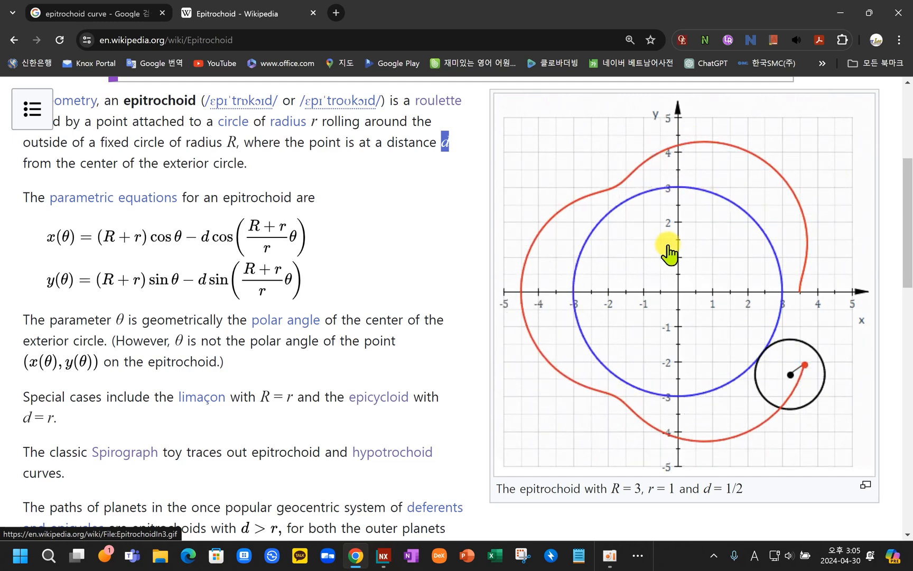
Step: Switch back to NX and examine up close how the small circle rolling around the base circle traces the epitrochoid curve
left_click(383, 555)
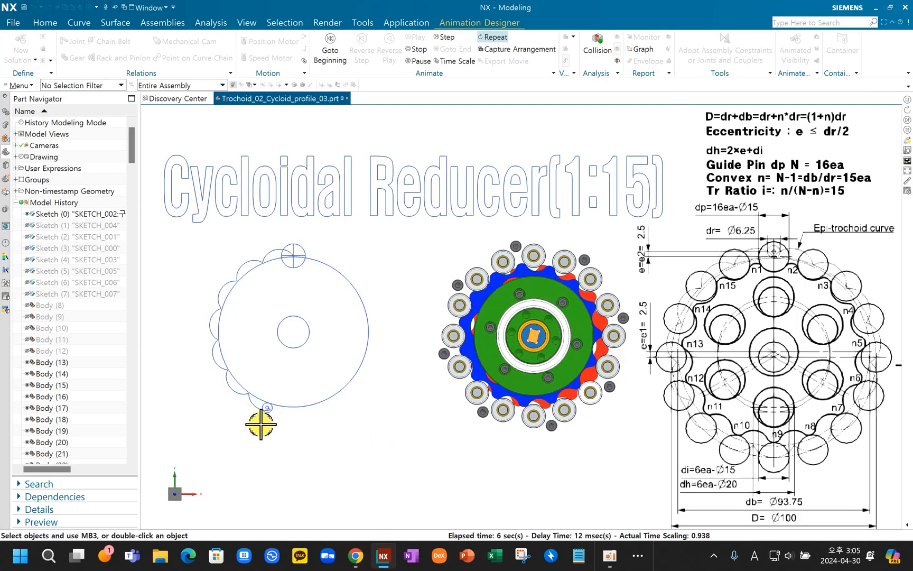
scroll(259, 425, "up", 2)
scroll(259, 424, "up", 1)
middle_click_drag(259, 425, 332, 460, "shift")
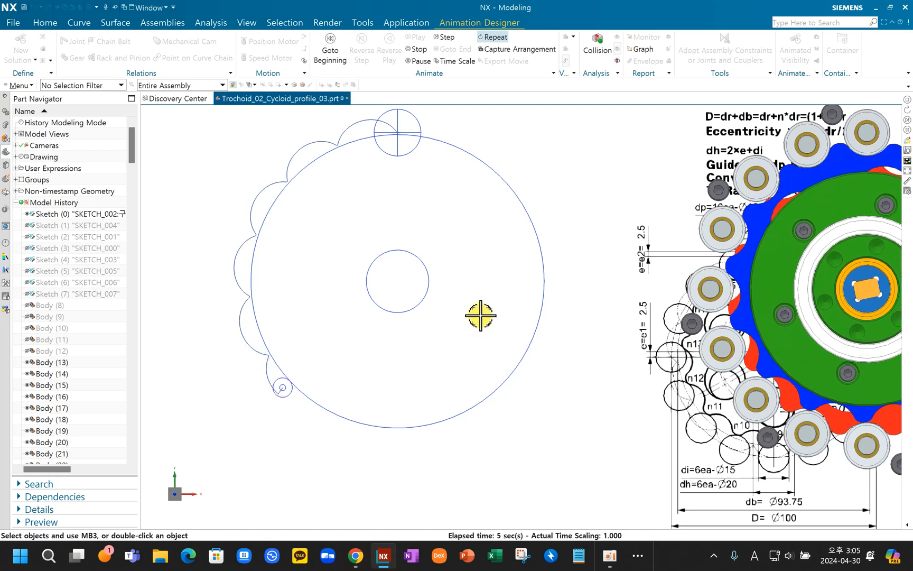
scroll(480, 316, "down", 1)
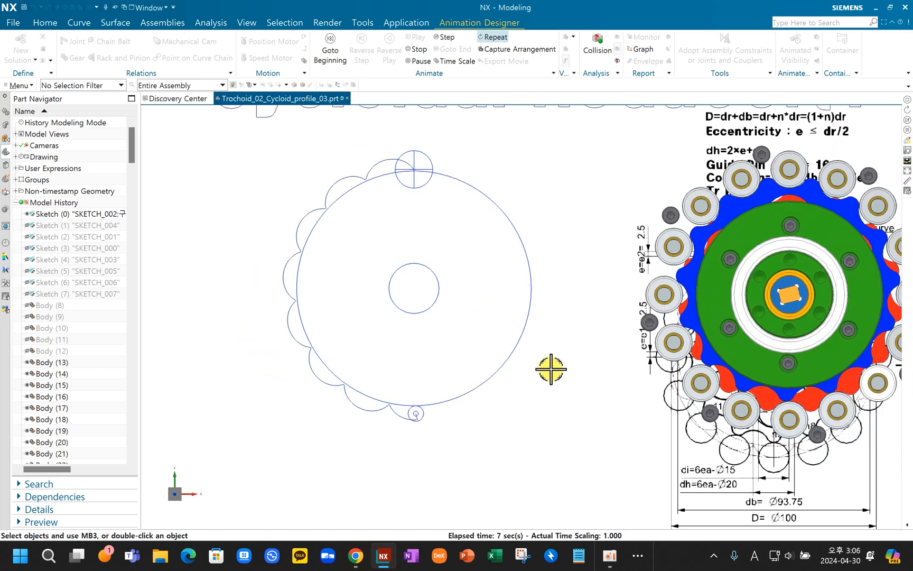
scroll(375, 191, "up", 7)
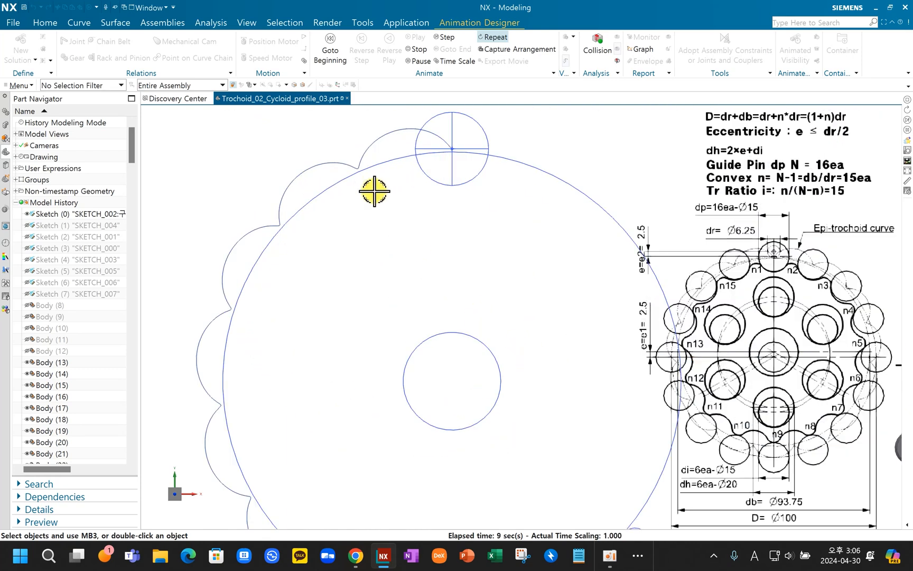
middle_click_drag(386, 204, 370, 336, "shift")
scroll(364, 280, "up", 2)
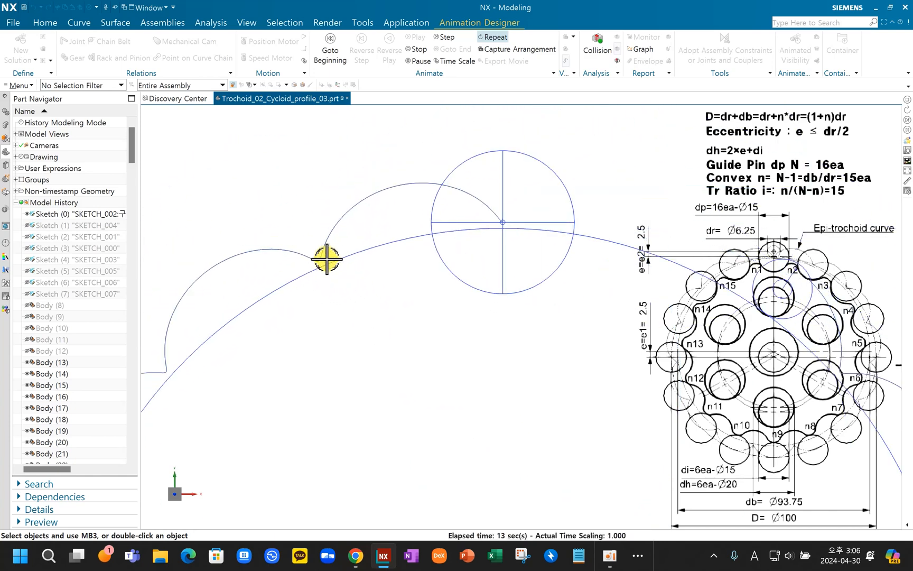
scroll(378, 252, "down", 6)
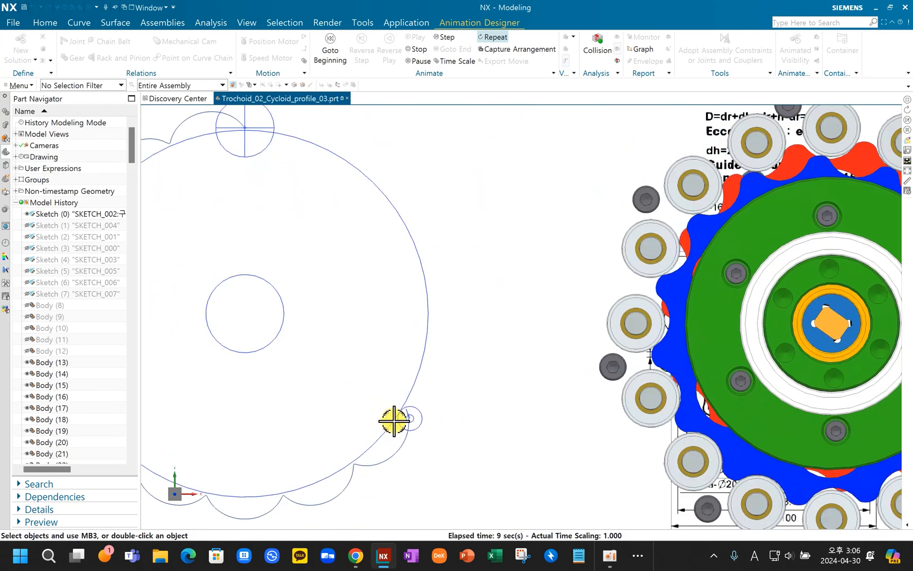
Step: Inspect the running cycloidal reducer assembly from tilted angles, including its pins and discs, and return to the front view
middle_click_drag(603, 367, 593, 321)
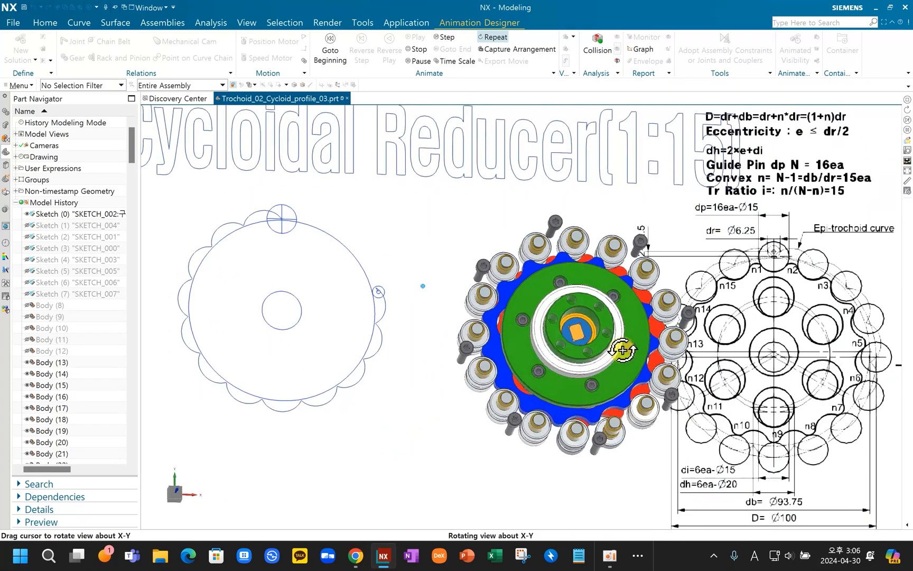
scroll(590, 332, "up", 3)
middle_click_drag(554, 378, 567, 430)
scroll(590, 344, "down", 3)
scroll(590, 343, "down", 3)
middle_click_drag(590, 343, 544, 373)
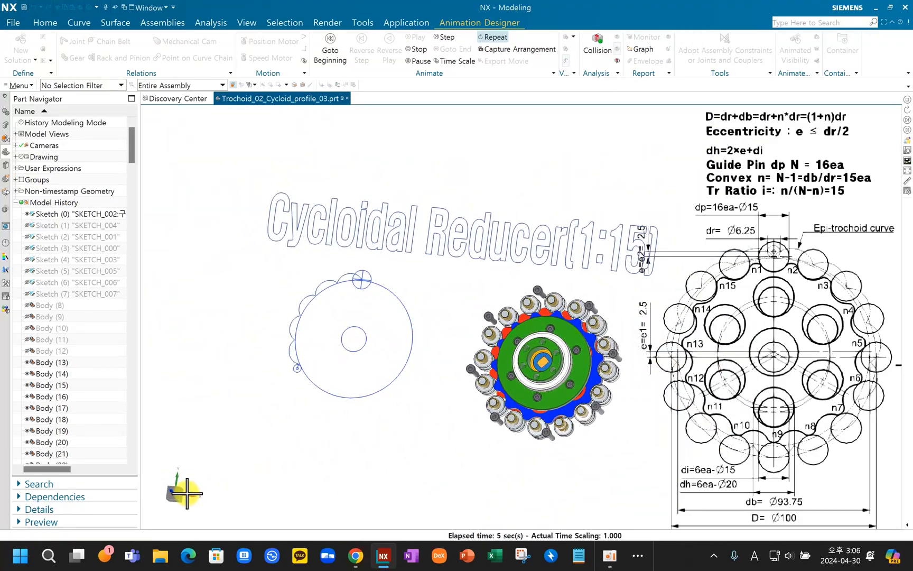
left_click(179, 489)
scroll(419, 379, "up", 4)
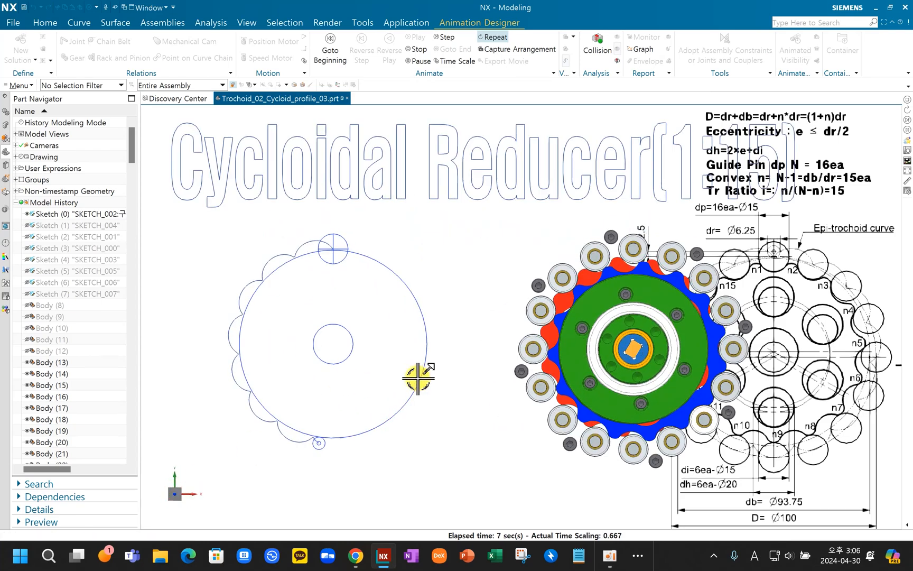
scroll(481, 378, "down", 2)
middle_click_drag(476, 399, 415, 393, "shift")
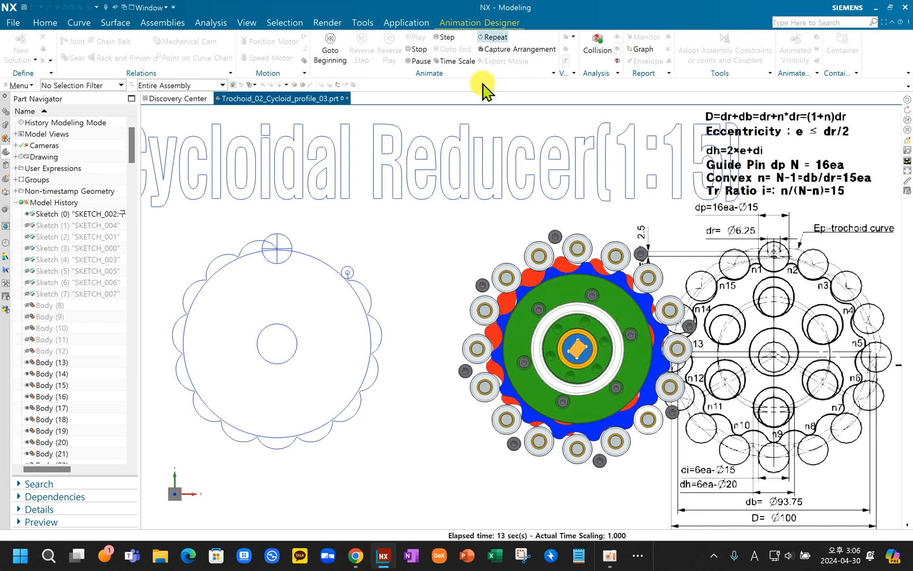
Step: Stop the running animation and compare the traced curve and reducer with the dimensioned background drawing
left_click(418, 52)
scroll(476, 296, "down", 4)
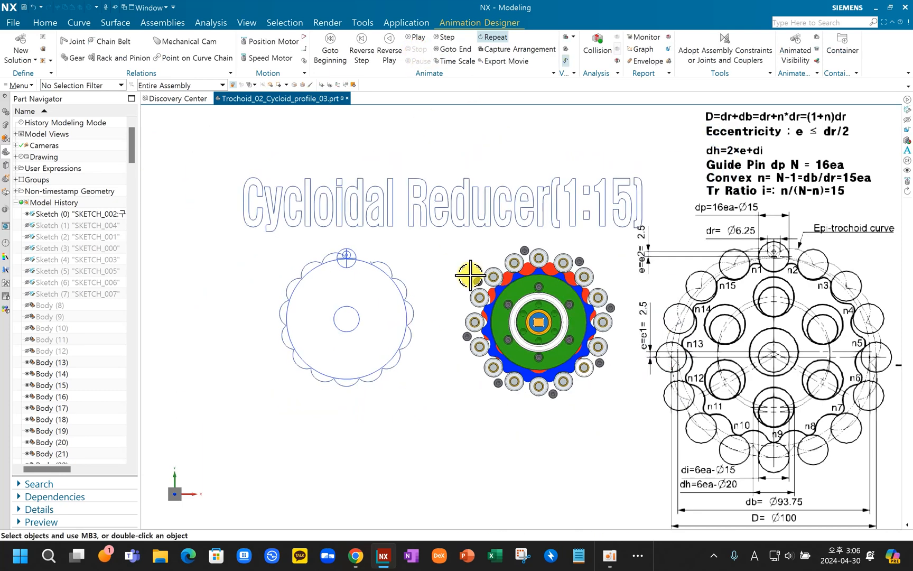
scroll(468, 291, "up", 2)
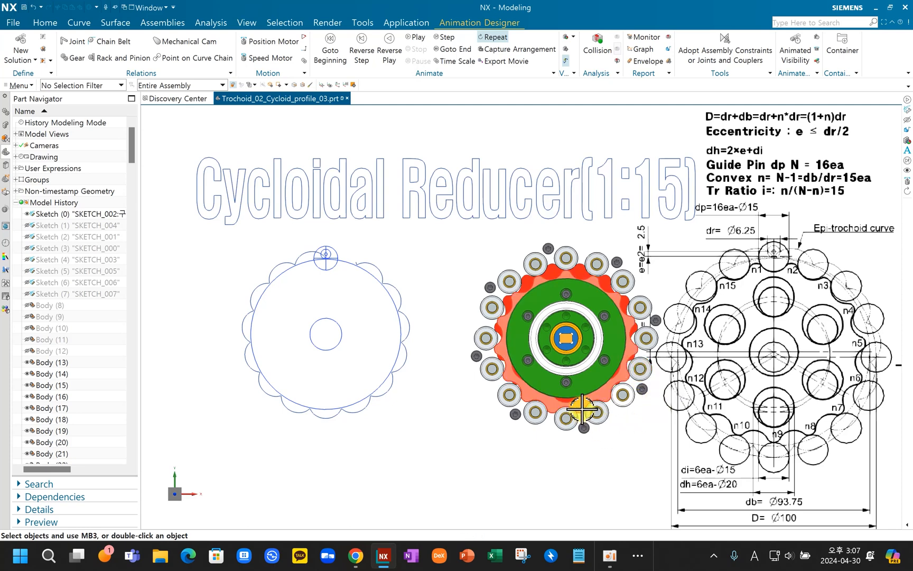
scroll(577, 404, "down", 2)
scroll(573, 402, "up", 2)
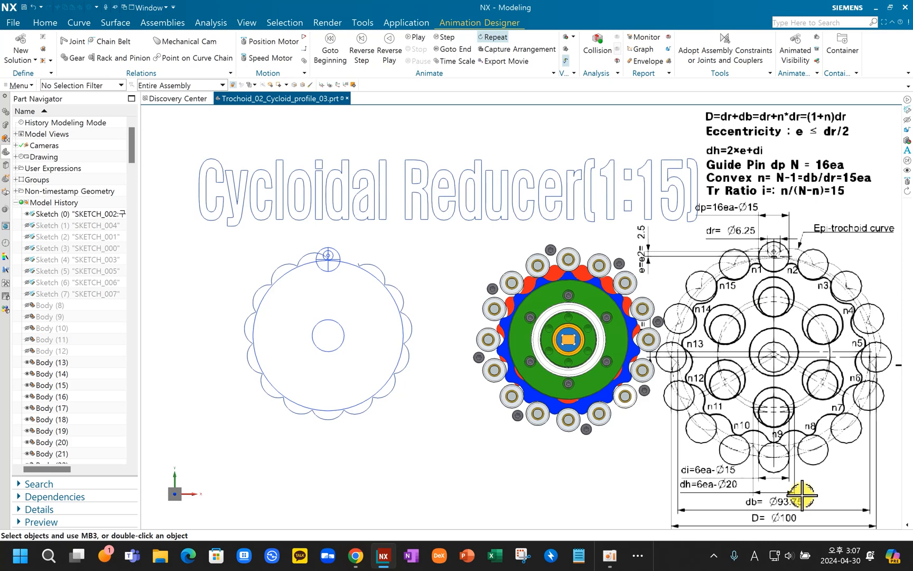
scroll(578, 456, "down", 3)
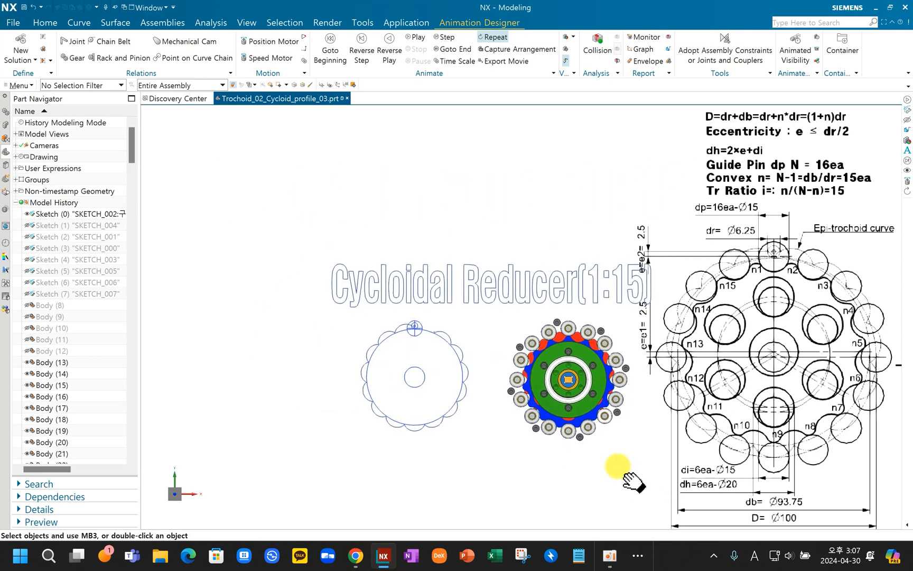
middle_click_drag(629, 479, 578, 442, "shift")
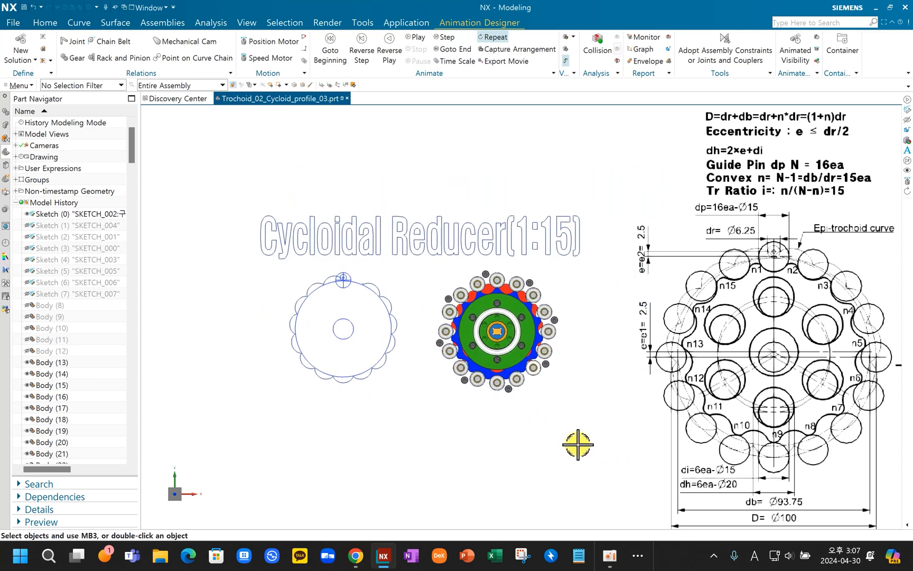
Step: Create a new part from the Model template in millimetres, named _model7.prt in C:\temp
left_click(11, 20)
left_click(24, 36)
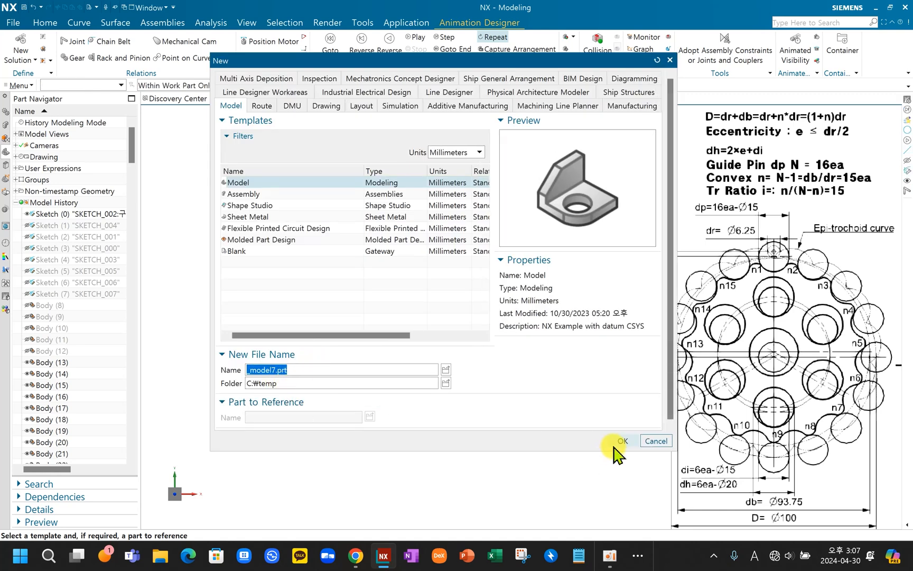
left_click(620, 440)
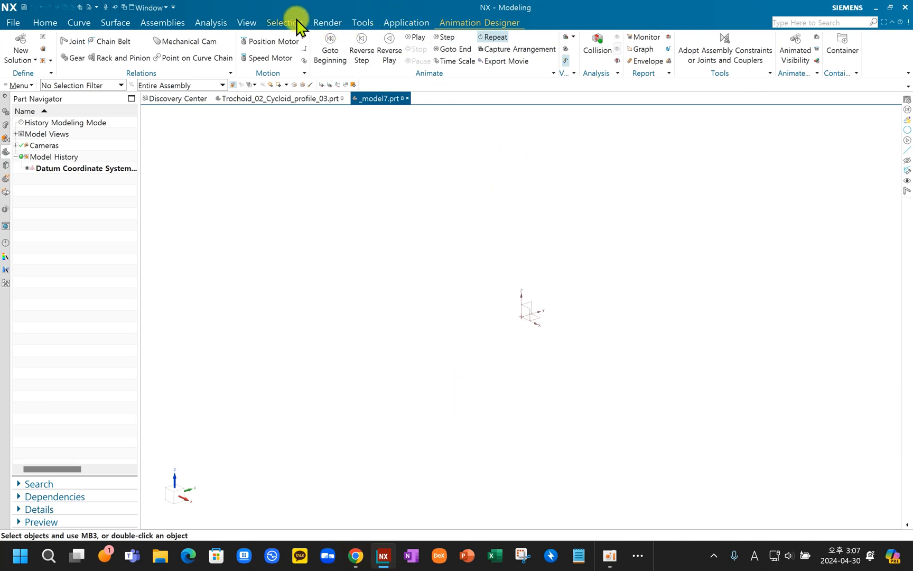
Step: In the Scene Preferences, set the shaded-view background type to Image File with a Custom Image
left_click(252, 24)
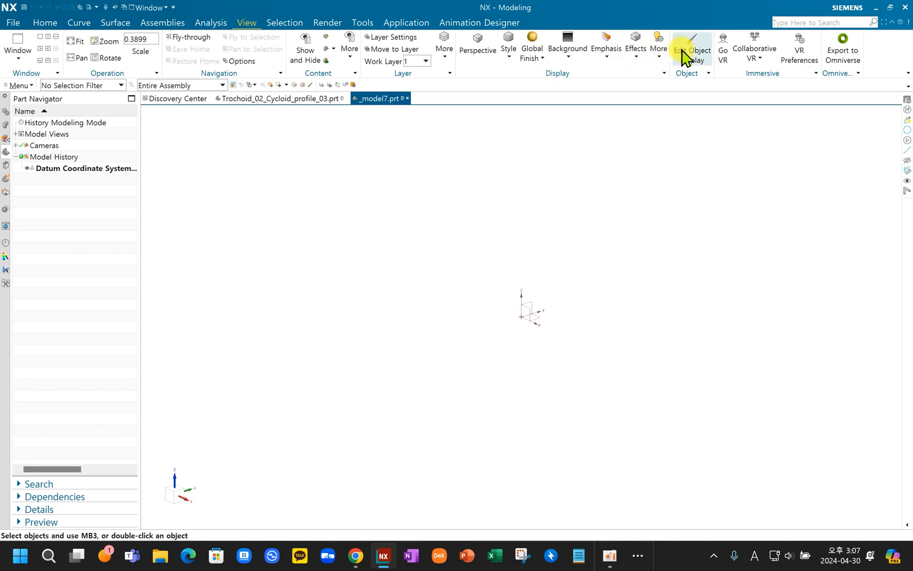
left_click(658, 59)
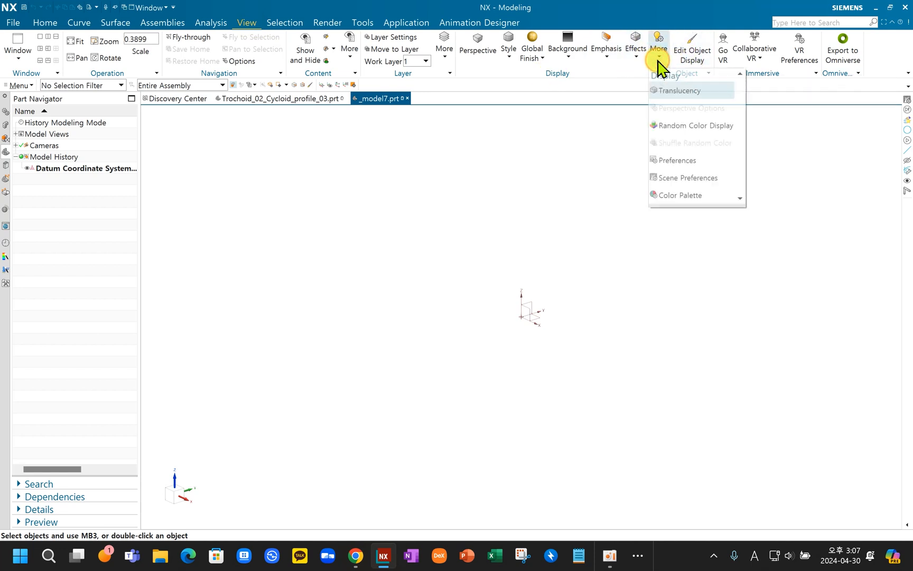
left_click(696, 181)
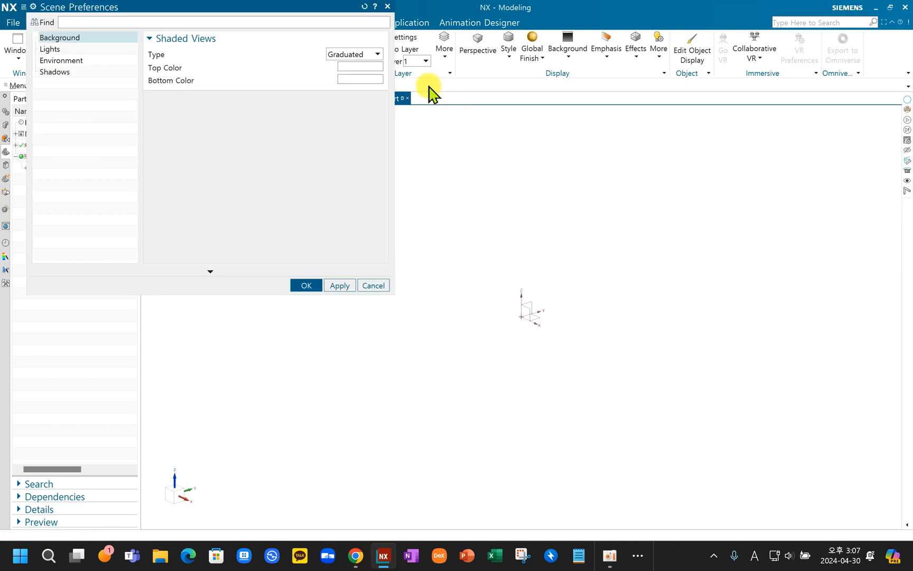
left_click(354, 52)
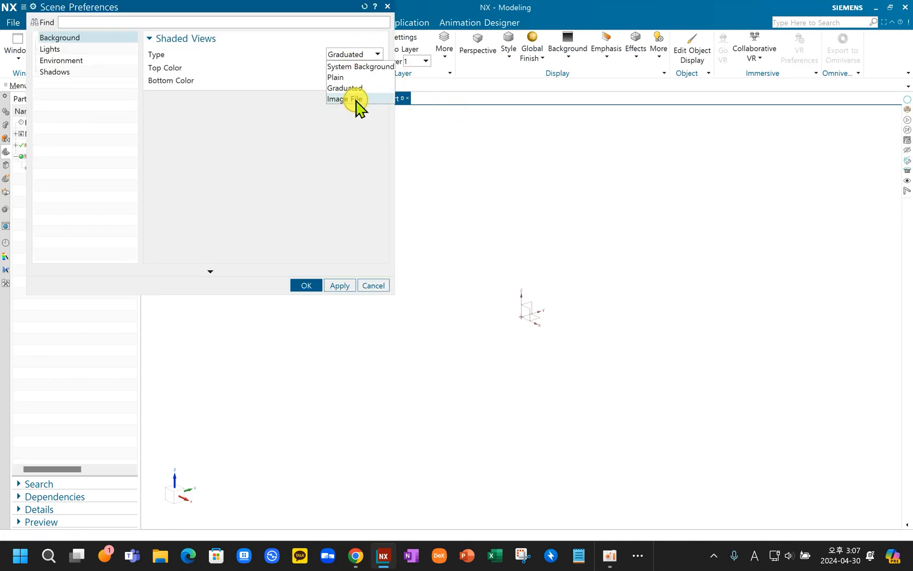
left_click(353, 99)
left_click(361, 68)
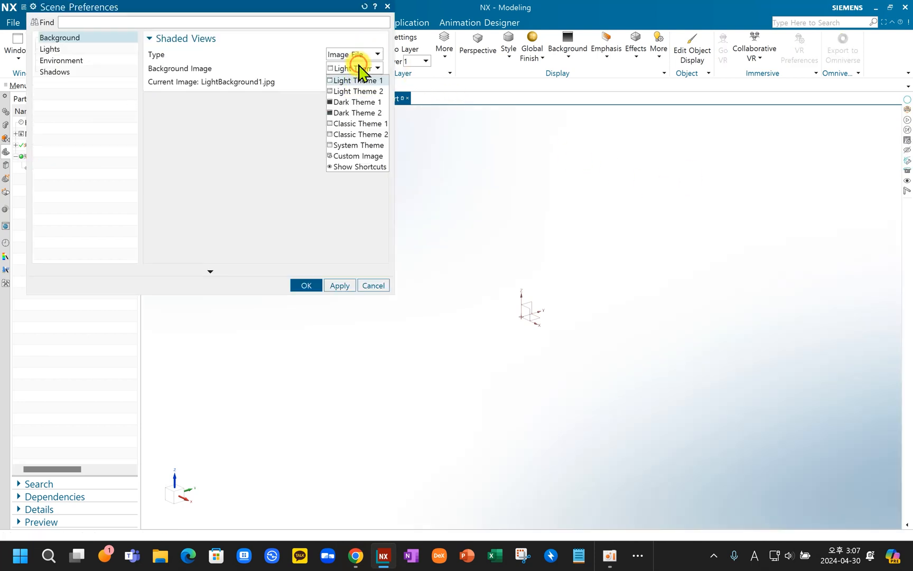
left_click(360, 156)
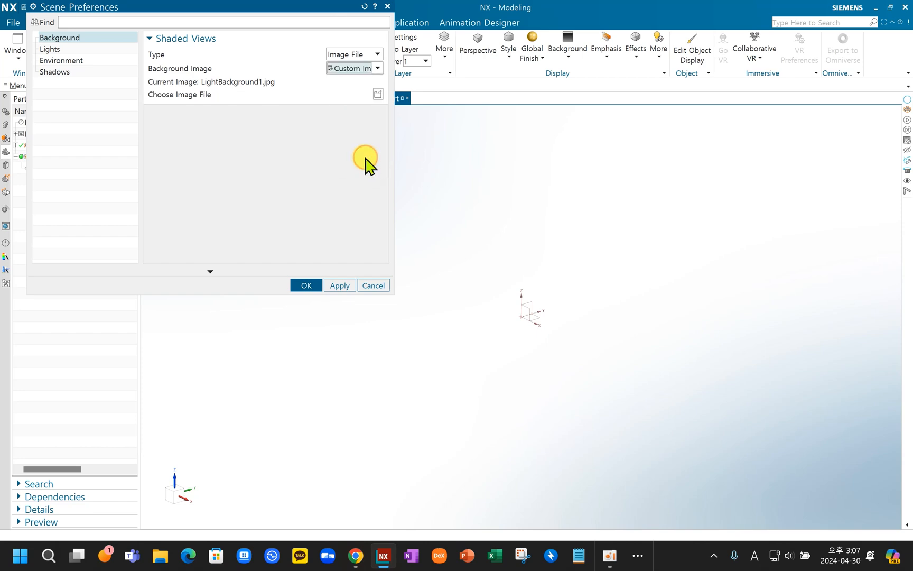
Step: Load 스크린샷 2024-04-29 170539.png from the 스크린샷 folder in 사진 as the background image and accept the scene preferences
left_click(377, 95)
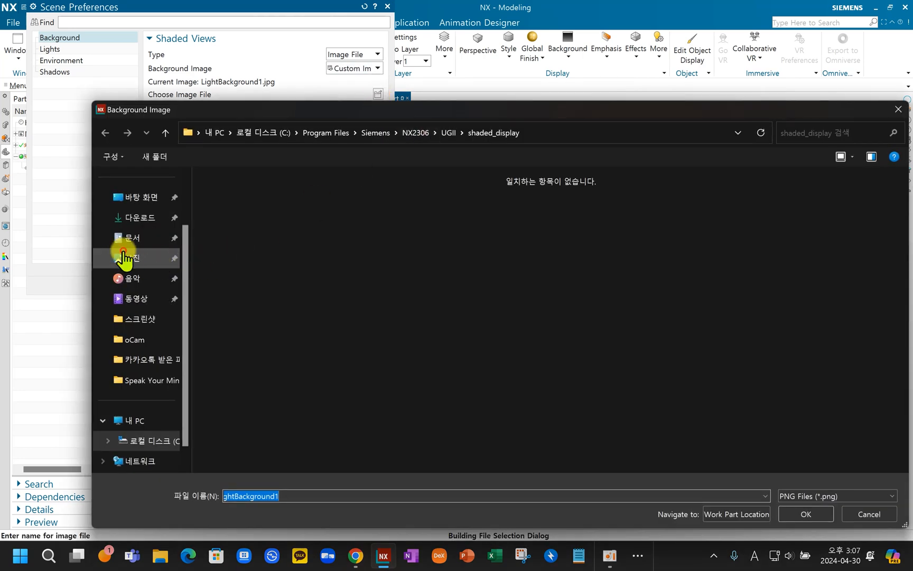
left_click(124, 258)
double_click(299, 218)
scroll(704, 433, "down", 8)
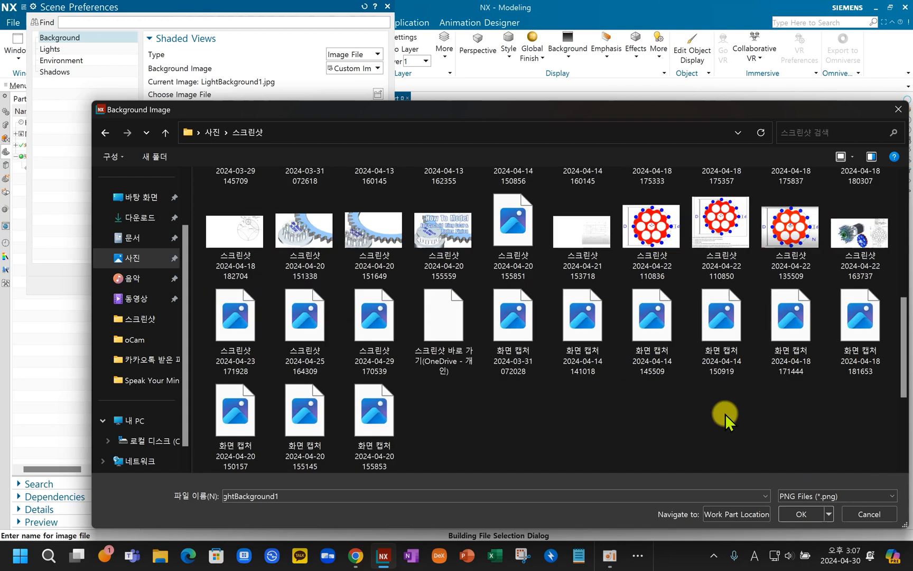
left_click(374, 336)
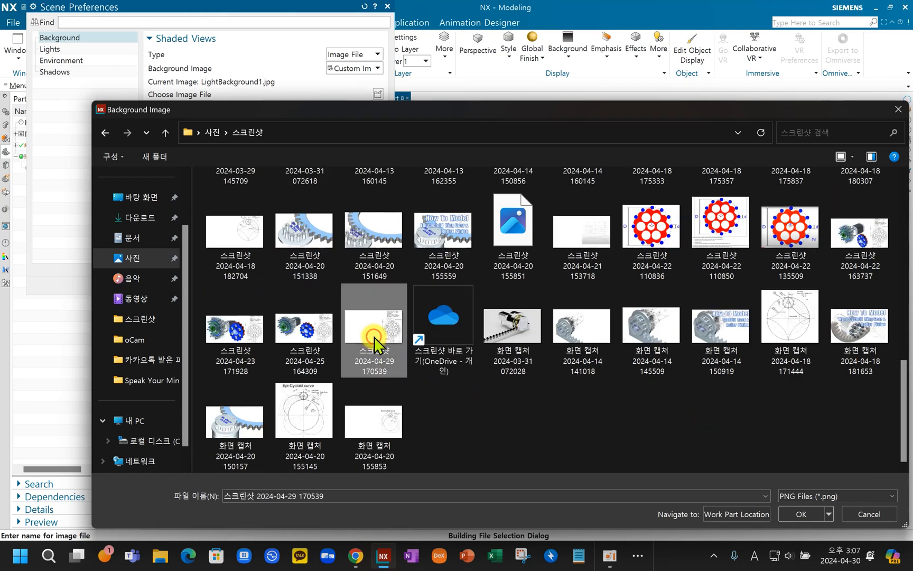
left_click(806, 513)
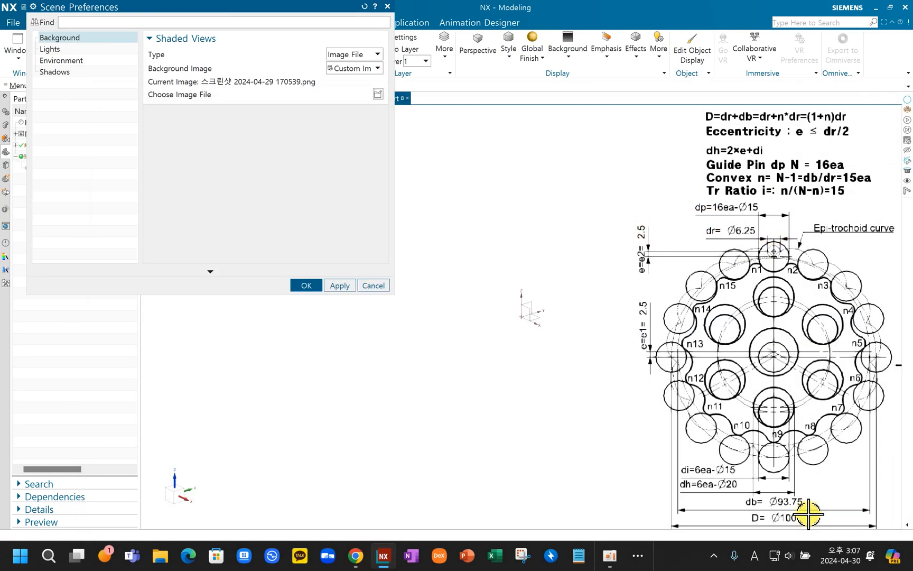
left_click(307, 285)
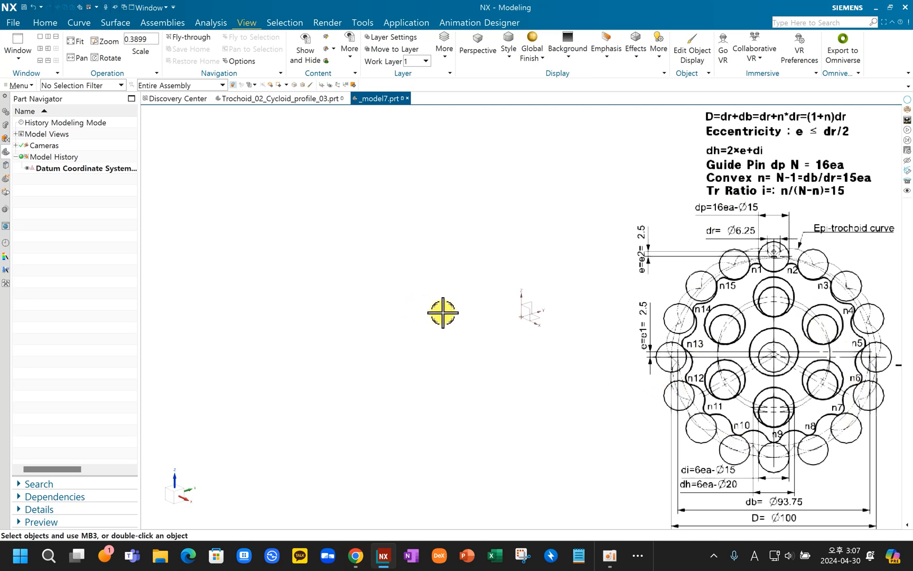
Step: Create a new sketch on the Top principal plane
middle_click_drag(516, 336, 455, 317, "shift")
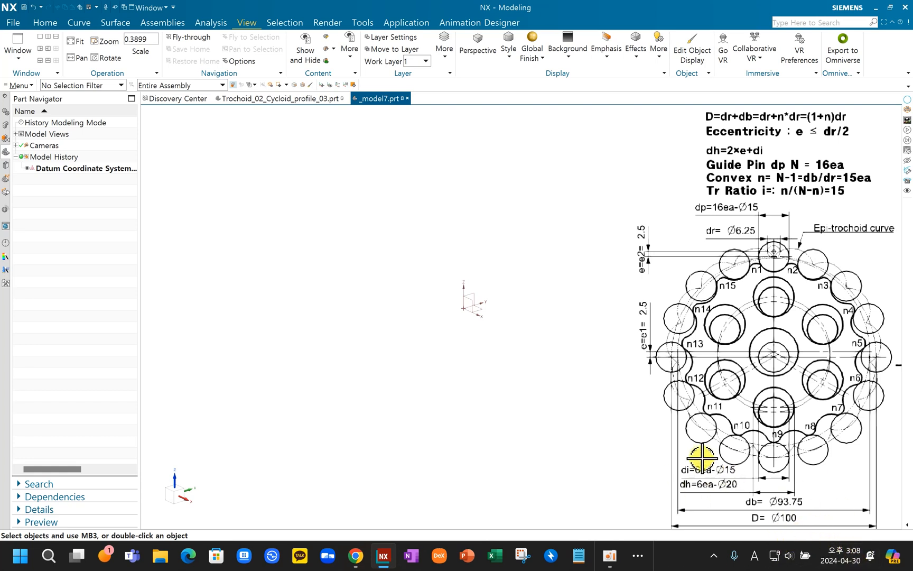
left_click(790, 519)
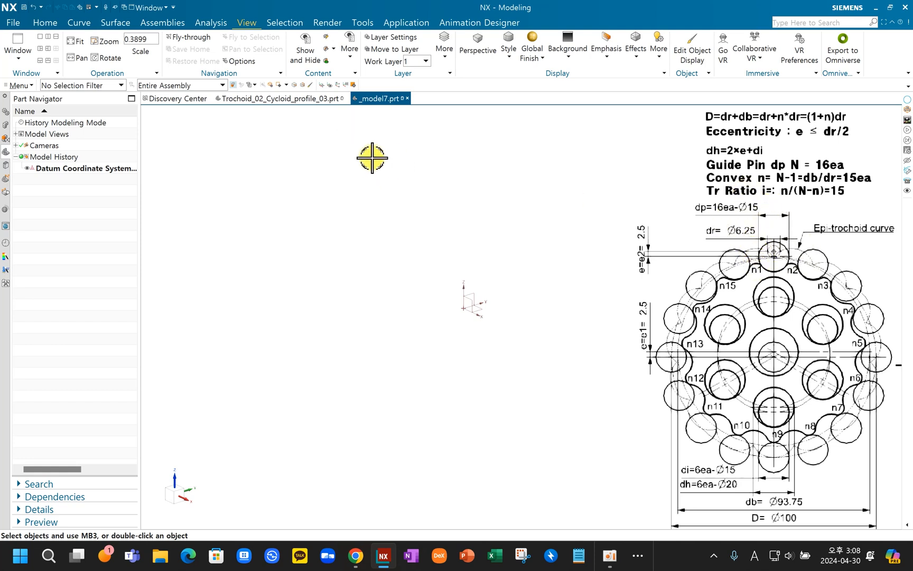
left_click(45, 22)
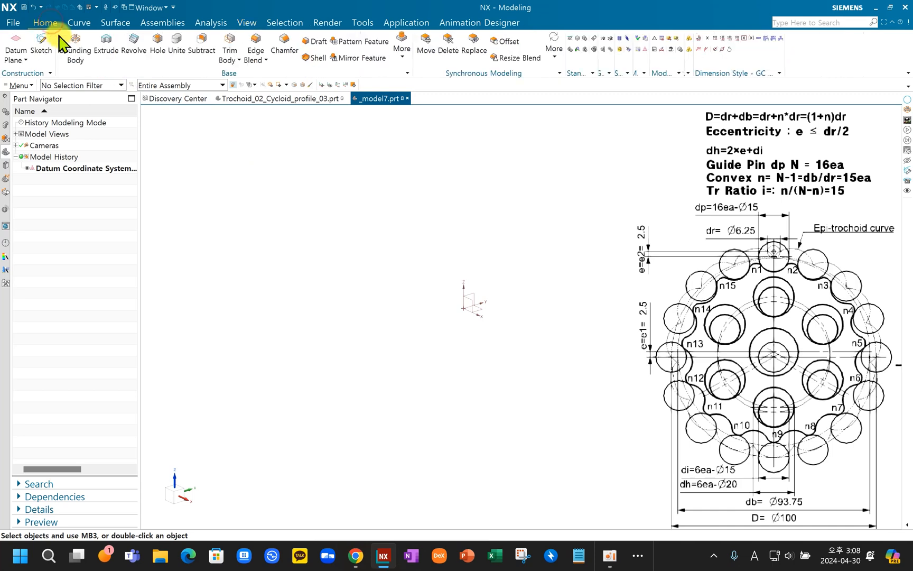
left_click(45, 41)
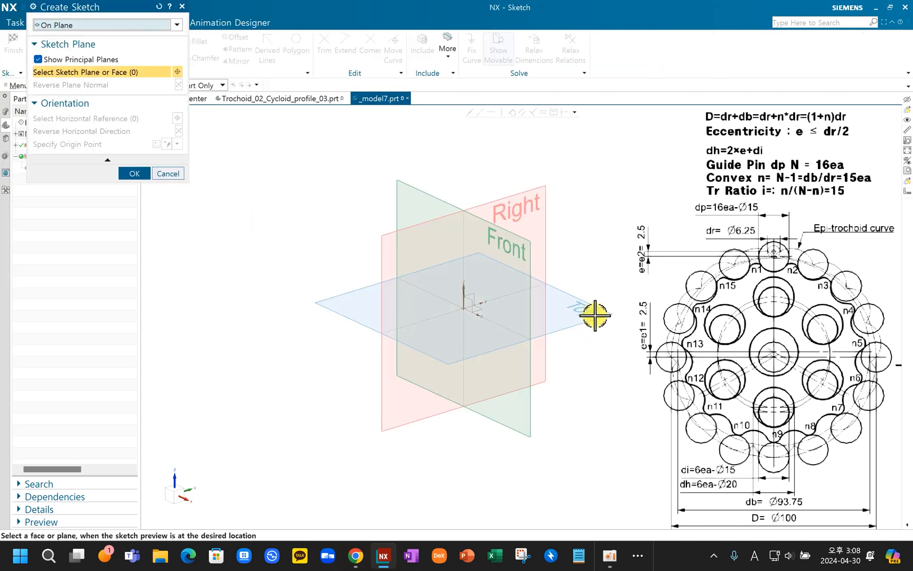
left_click(592, 317)
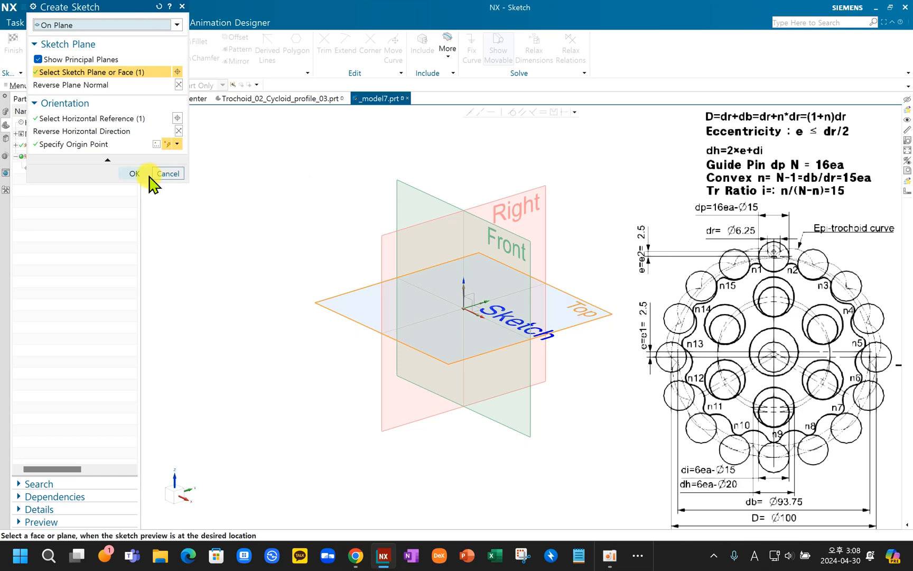
left_click(142, 173)
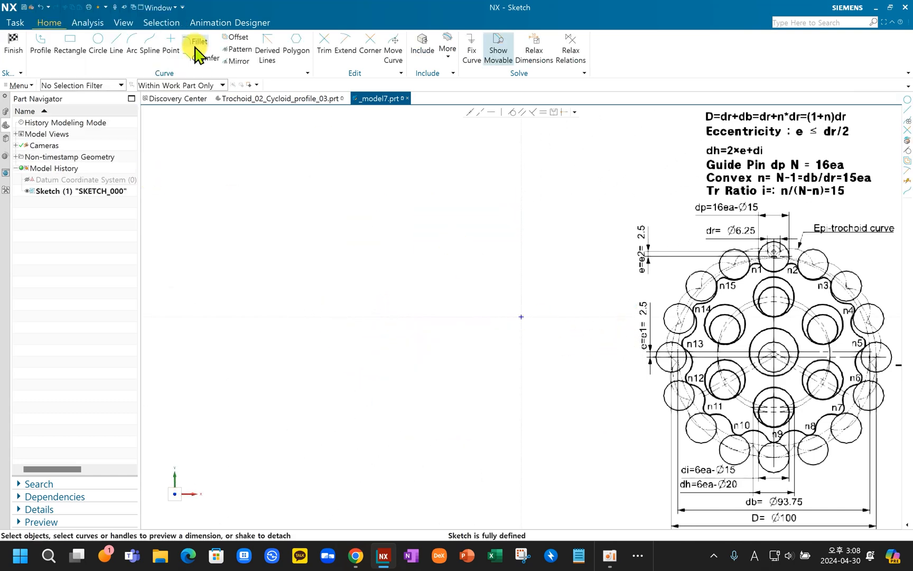
Step: Sketch a 100 mm diameter circle centred on the sketch origin
left_click(98, 41)
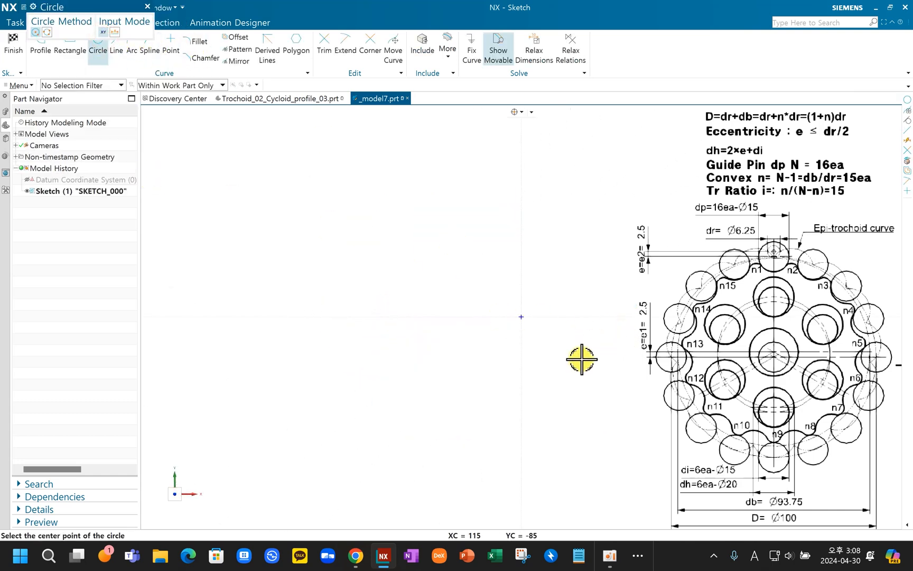
left_click(521, 317)
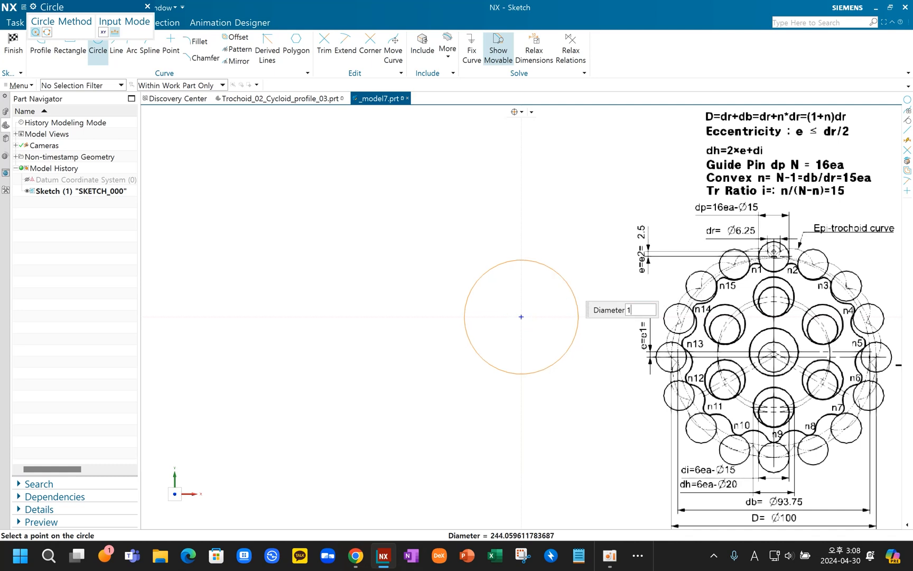
type("100")
key("Return")
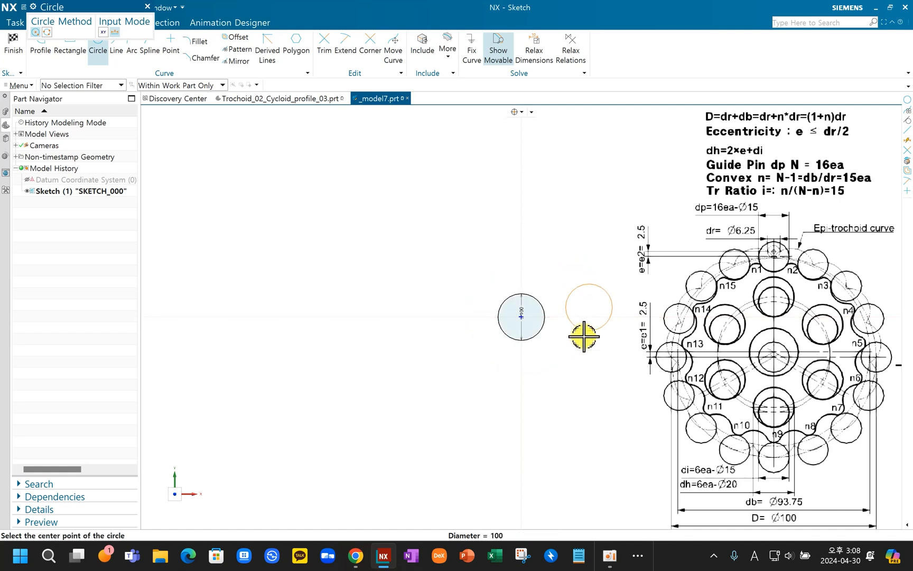
key("Escape")
Step: Sketch a 15 mm diameter circle centred on the top quadrant of the 100 mm circle and place its diameter dimension outside the circles
scroll(578, 341, "up", 3)
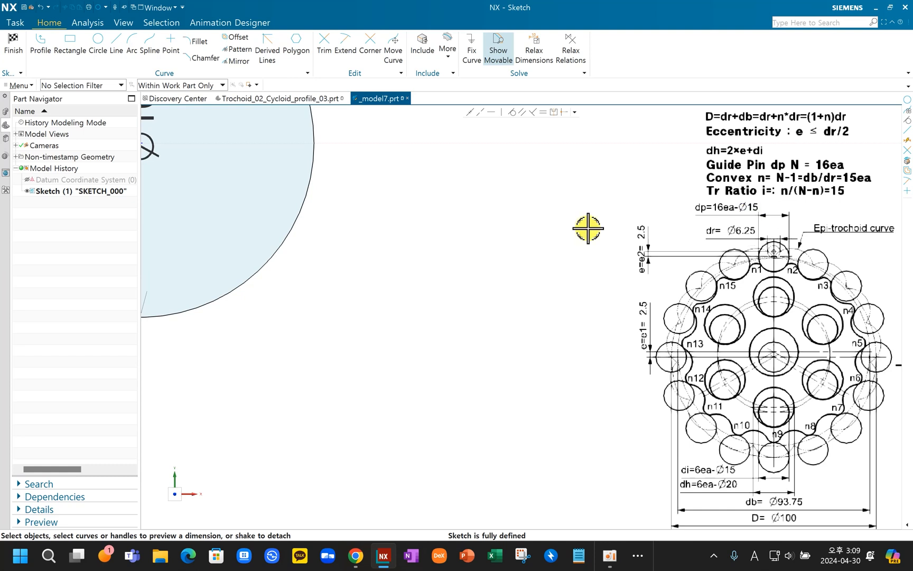
scroll(500, 237, "down", 3)
middle_click_drag(430, 249, 436, 377, "shift")
scroll(354, 291, "up", 4)
mouse_move(347, 284)
middle_mouse_down("shift")
mouse_move(359, 300)
mouse_move(434, 326)
middle_mouse_up("shift")
left_click(98, 41)
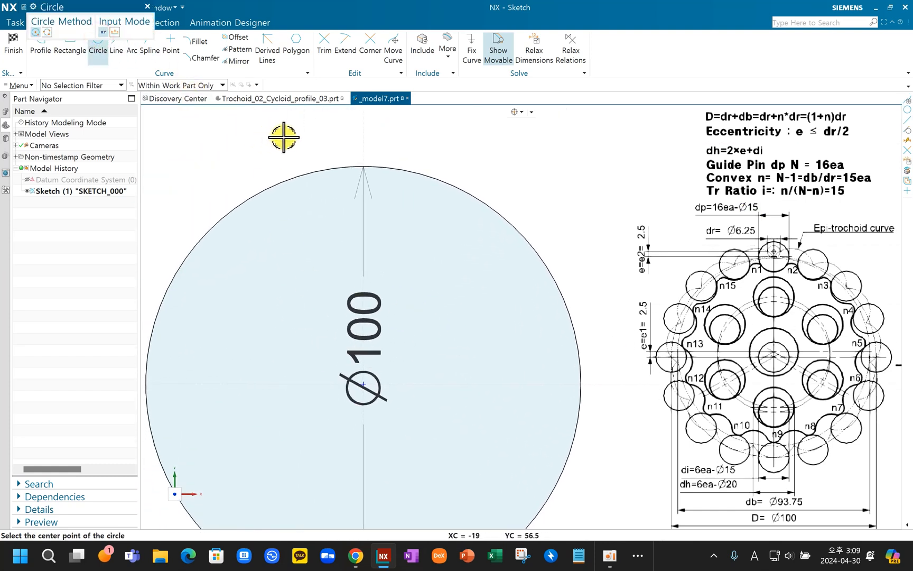
left_click(363, 167)
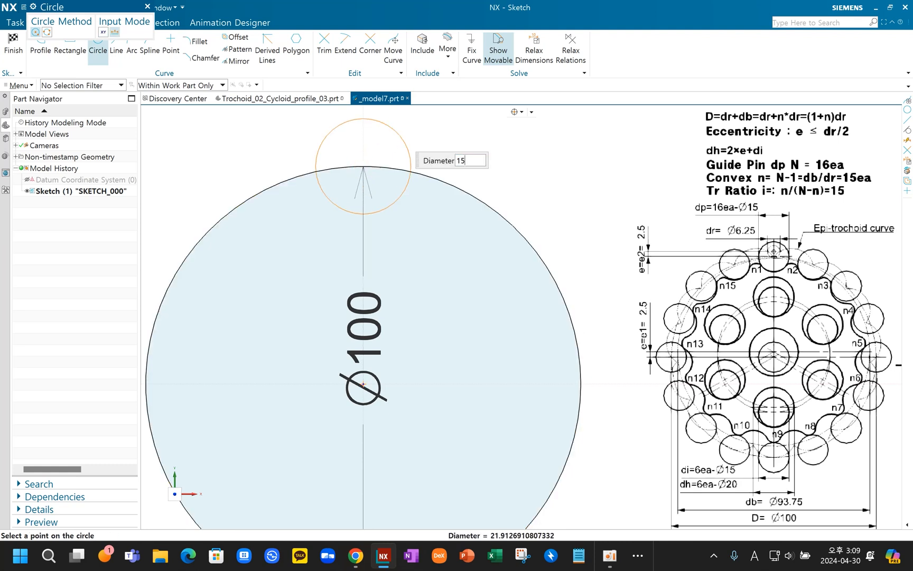
key("Return")
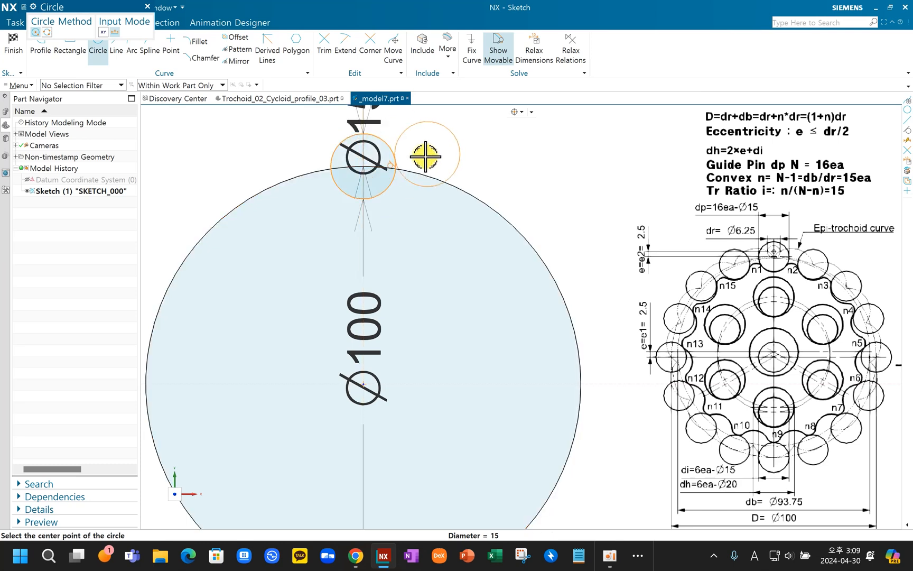
scroll(433, 167, "down", 3)
key("Escape")
left_click_drag(386, 147, 467, 112)
scroll(434, 183, "down", 1)
middle_click_drag(434, 182, 444, 230, "shift")
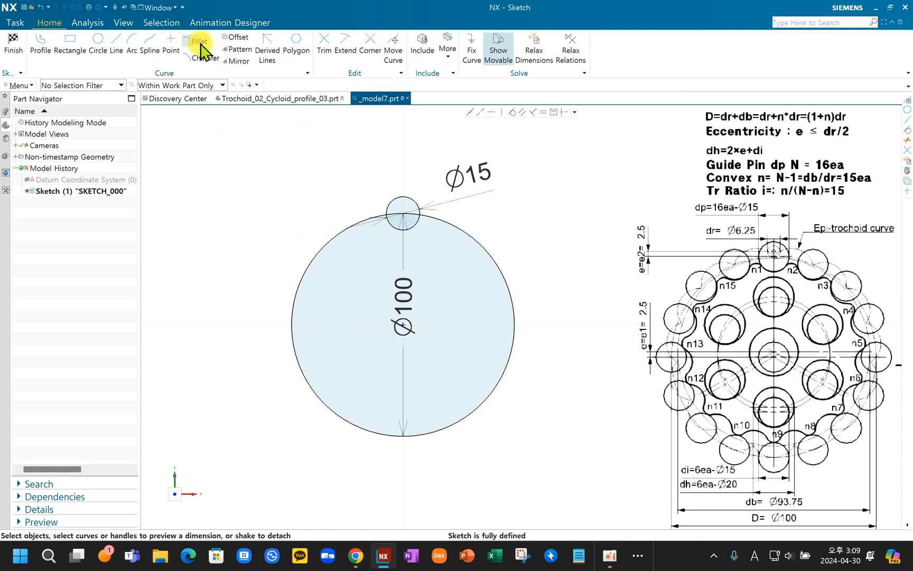
Step: Pattern the 15 mm circle circularly about the 100 mm circle's centre with a count of 16 and a pitch angle of 360/16
left_click(239, 49)
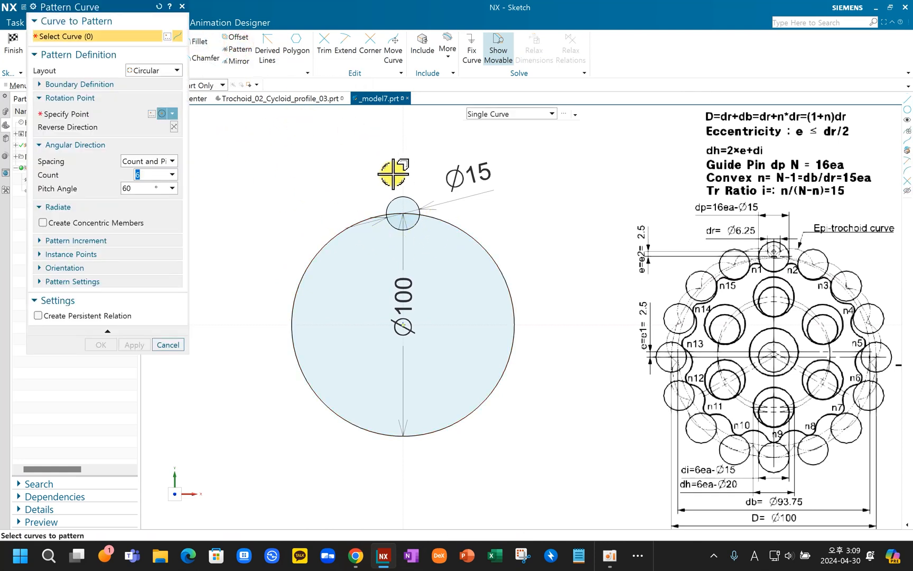
left_click(401, 195)
left_click(57, 114)
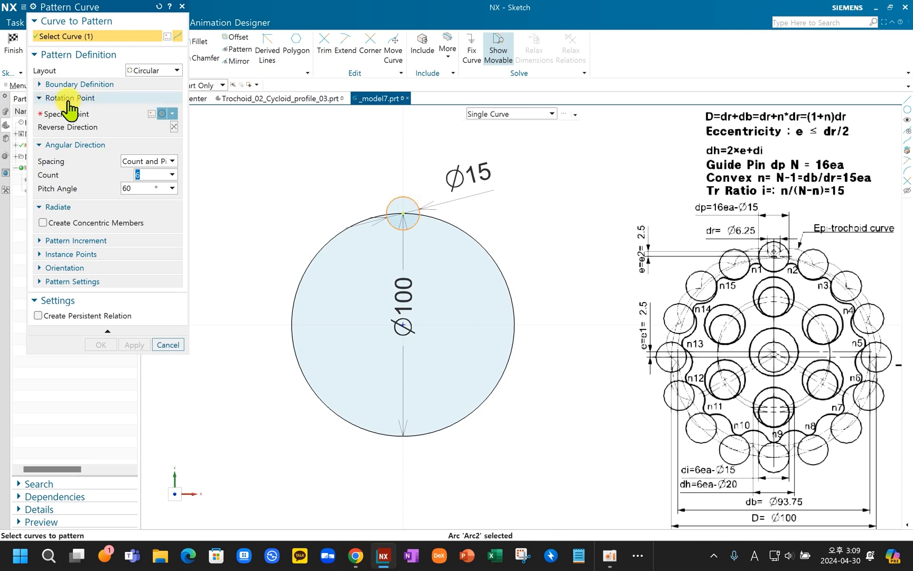
left_click(483, 247)
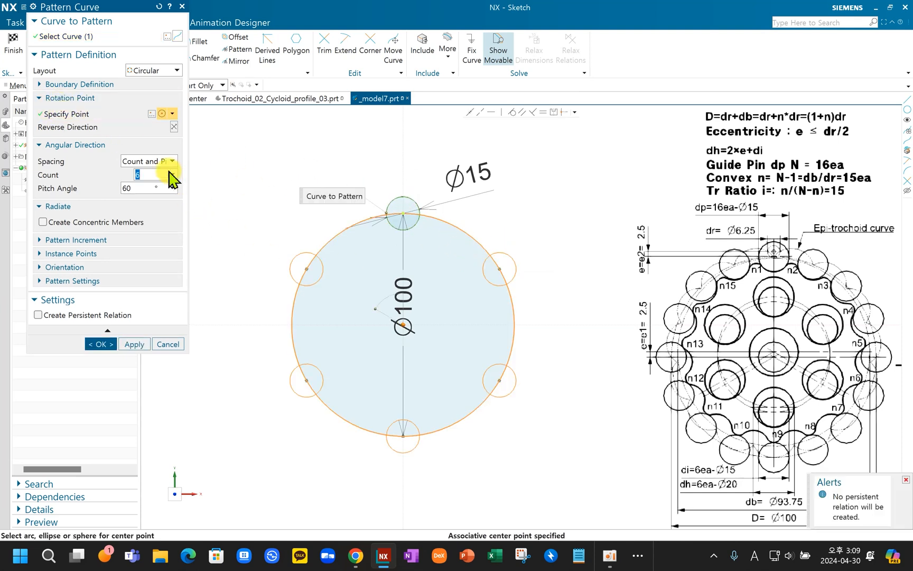
type("16")
left_click(147, 189)
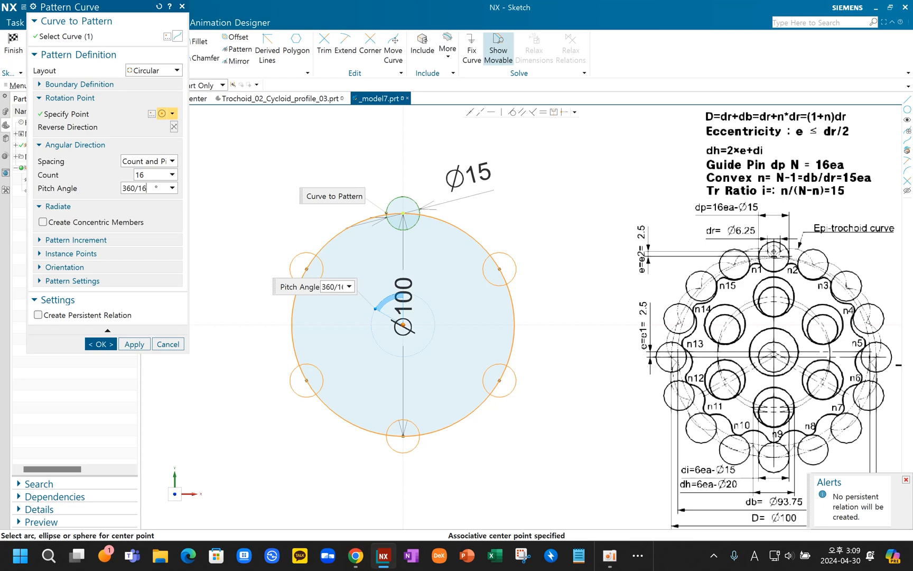
key("Return")
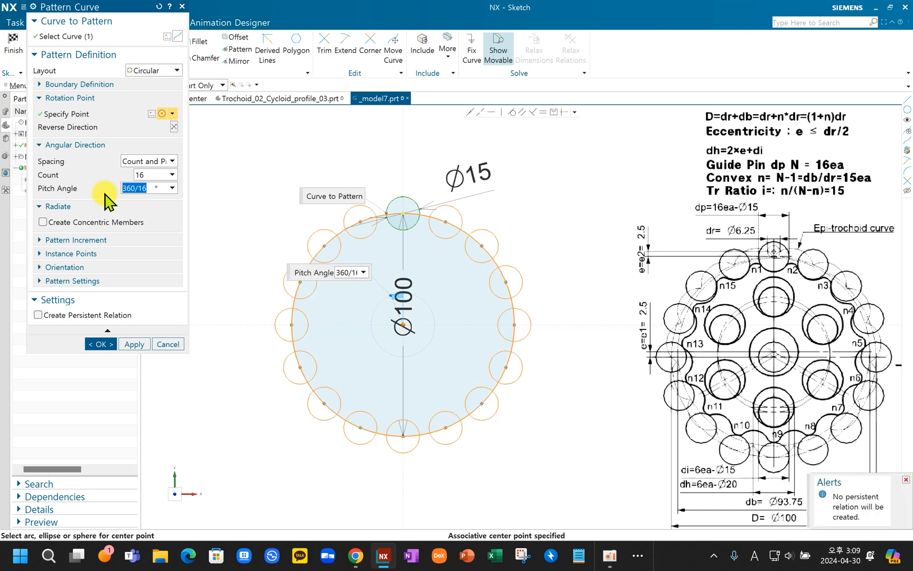
left_click(146, 175)
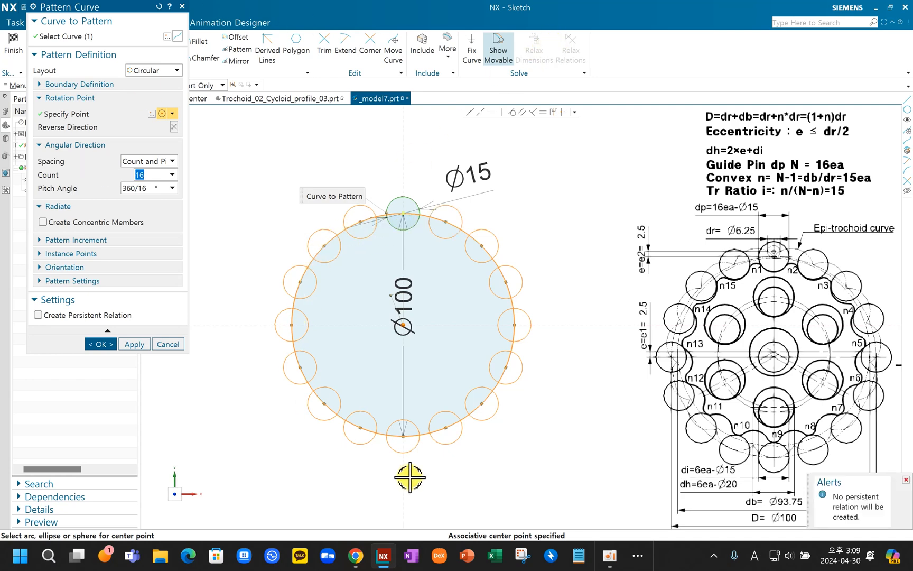
left_click(100, 344)
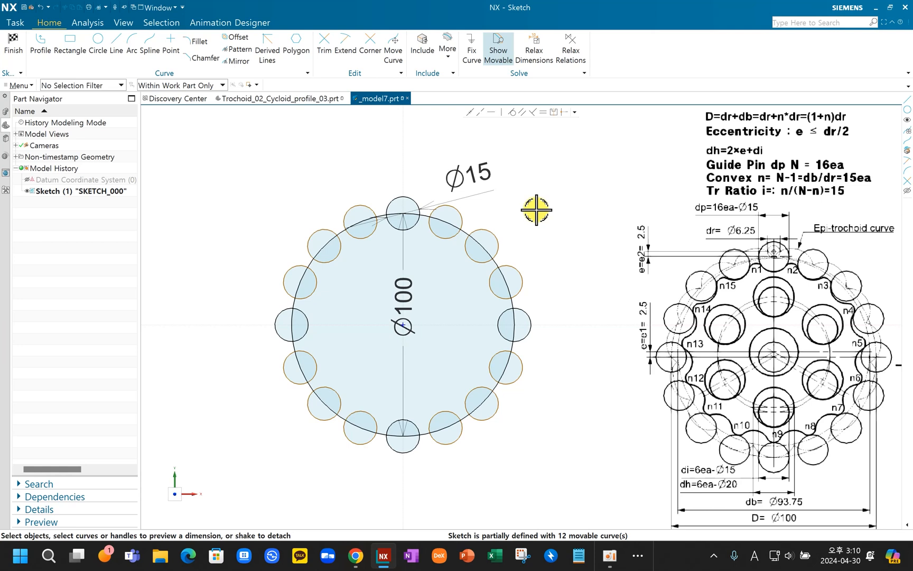
Step: Finish the guide pin sketch and create a second sketch on the Top plane
mouse_move(555, 266)
middle_mouse_down("shift")
mouse_move(579, 230)
mouse_move(579, 238)
middle_mouse_up("shift")
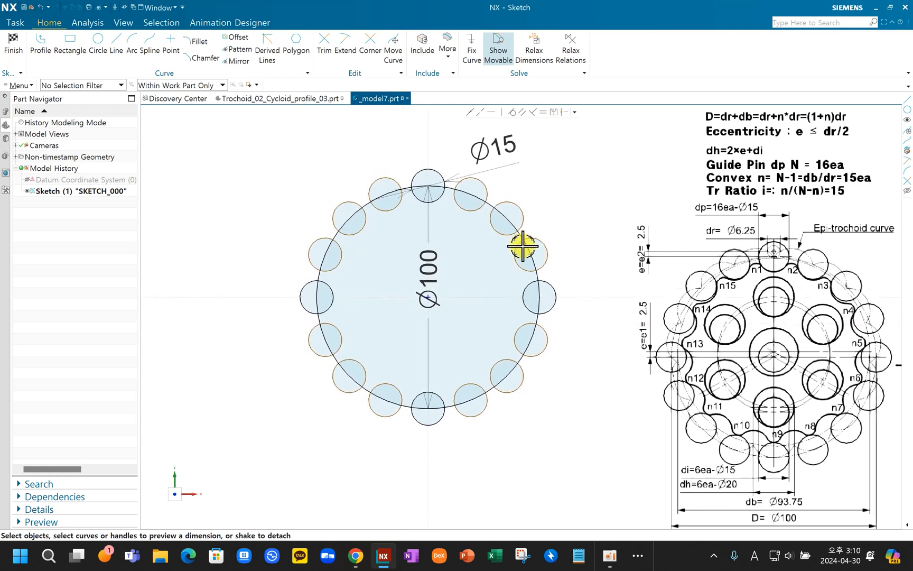
left_click(12, 39)
mouse_move(489, 326)
middle_mouse_down()
mouse_move(476, 336)
mouse_move(465, 330)
middle_mouse_up()
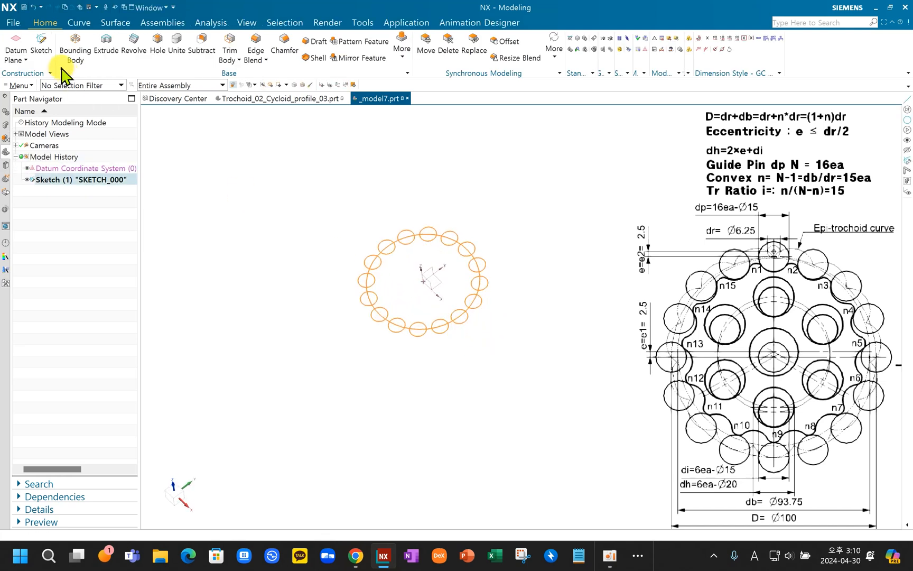
left_click(43, 48)
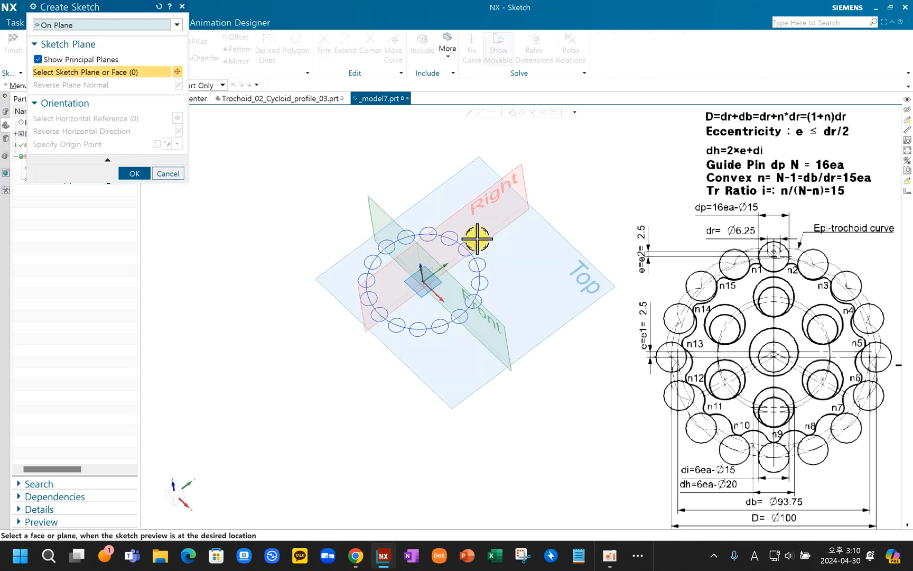
left_click(611, 281)
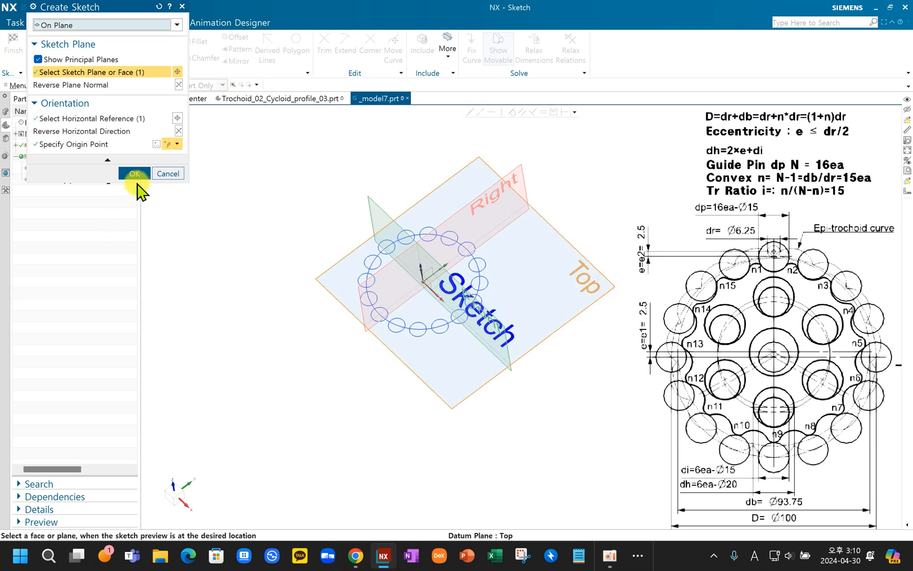
left_click(133, 174)
scroll(542, 326, "up", 4)
mouse_move(539, 326)
middle_mouse_down("shift")
mouse_move(401, 362)
mouse_move(421, 394)
middle_mouse_up("shift")
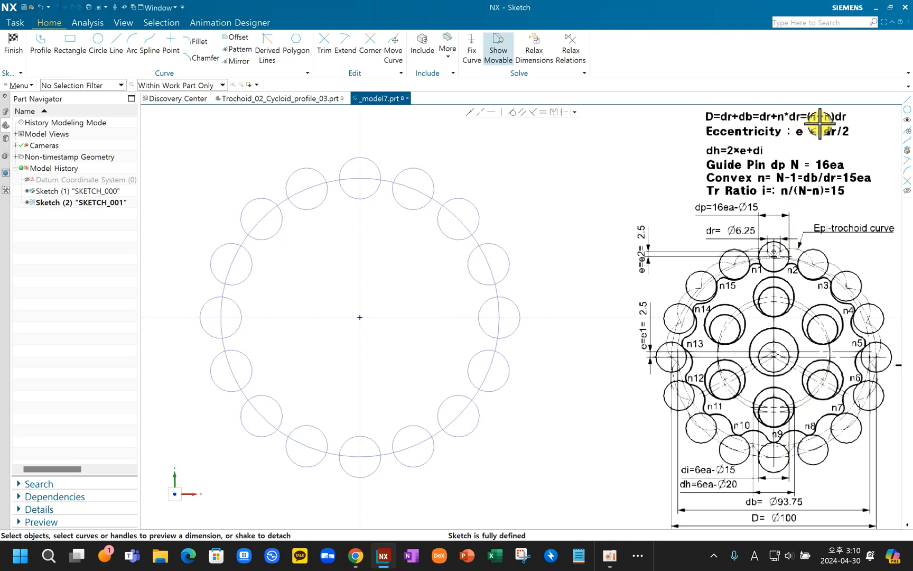
mouse_move(509, 277)
middle_mouse_down("shift")
mouse_move(542, 282)
mouse_move(559, 254)
middle_mouse_up("shift")
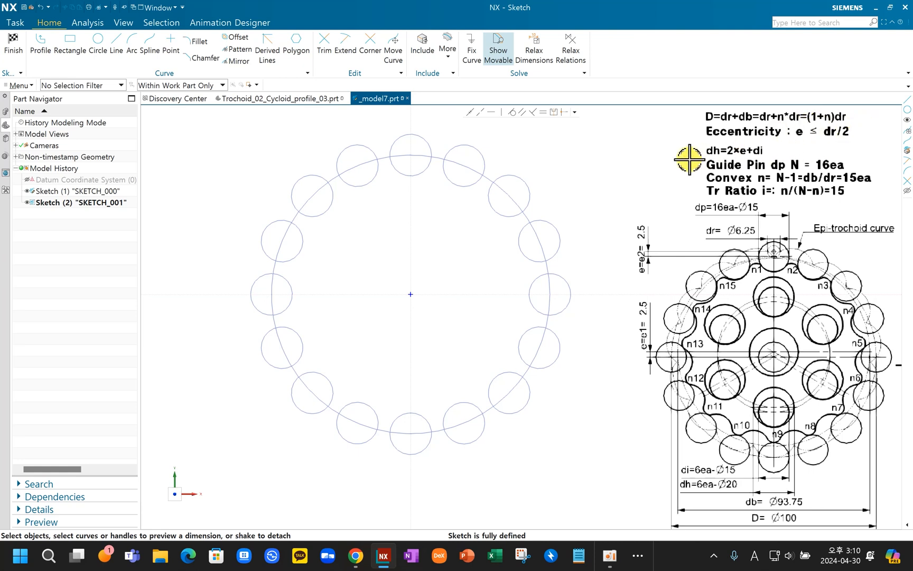
middle_click_drag(375, 223, 377, 255, "shift")
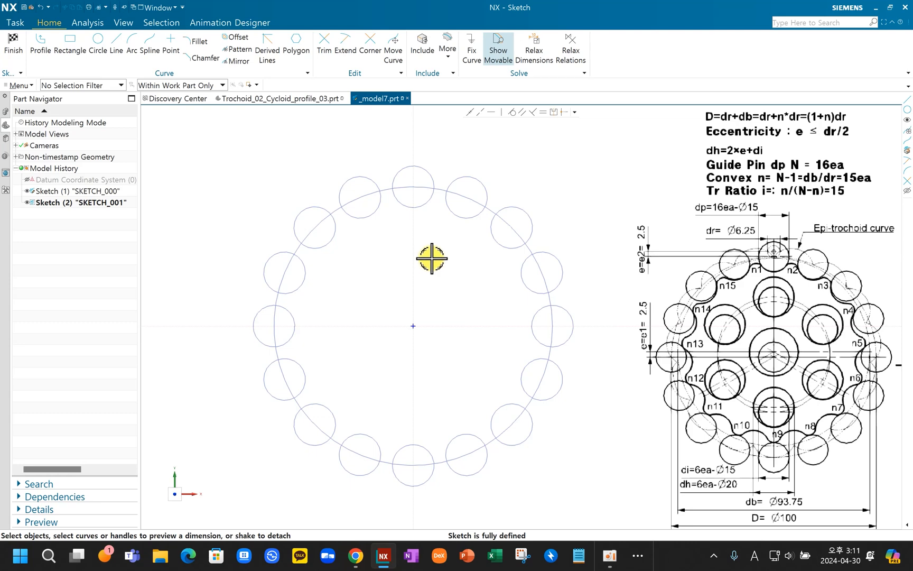
Step: Switch to the Windows Calculator and divide 100 by 16 to work out the rolling circle diameter dr
mouse_move(629, 561)
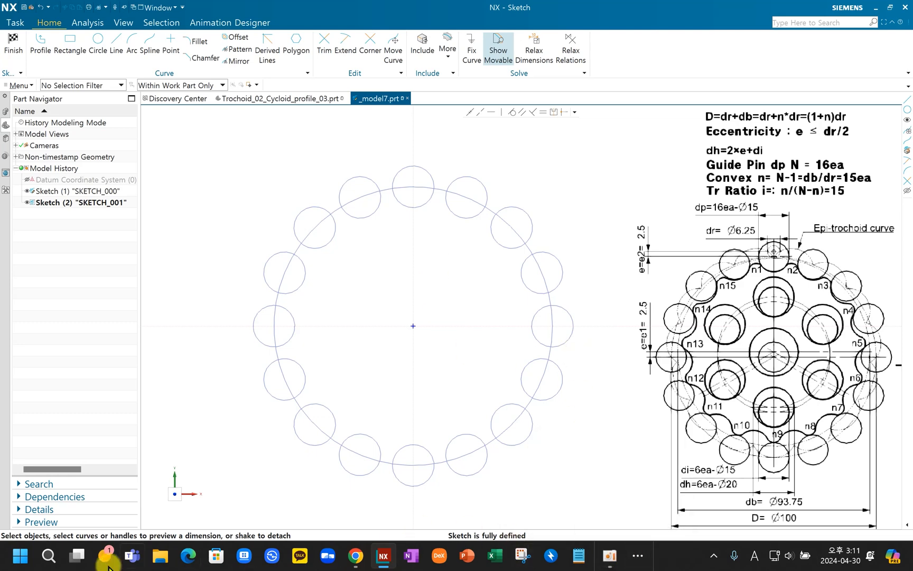
left_click(53, 559)
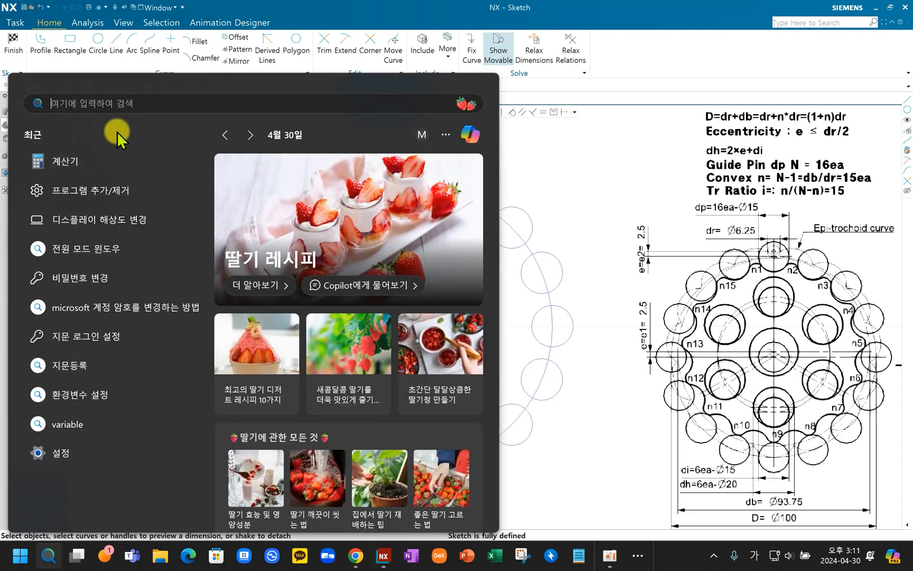
left_click(79, 162)
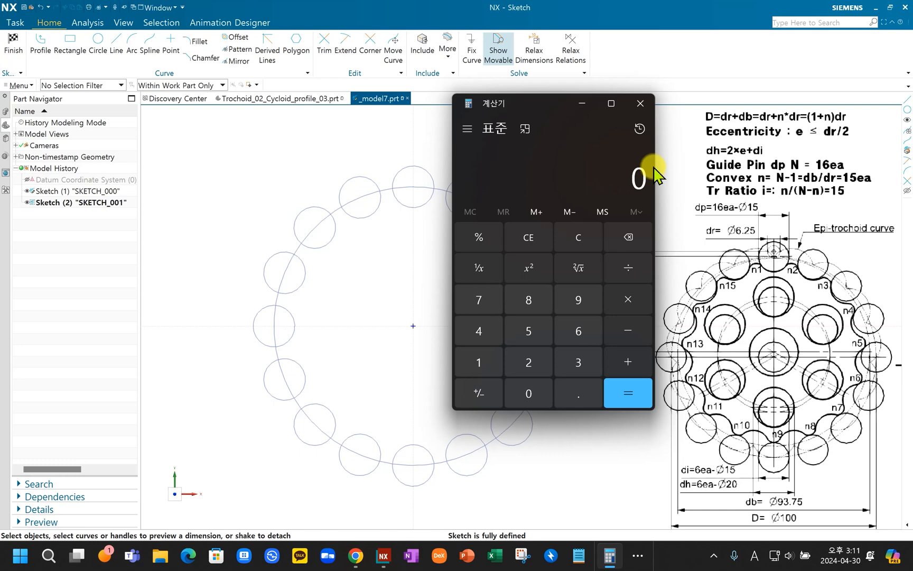
left_click(488, 363)
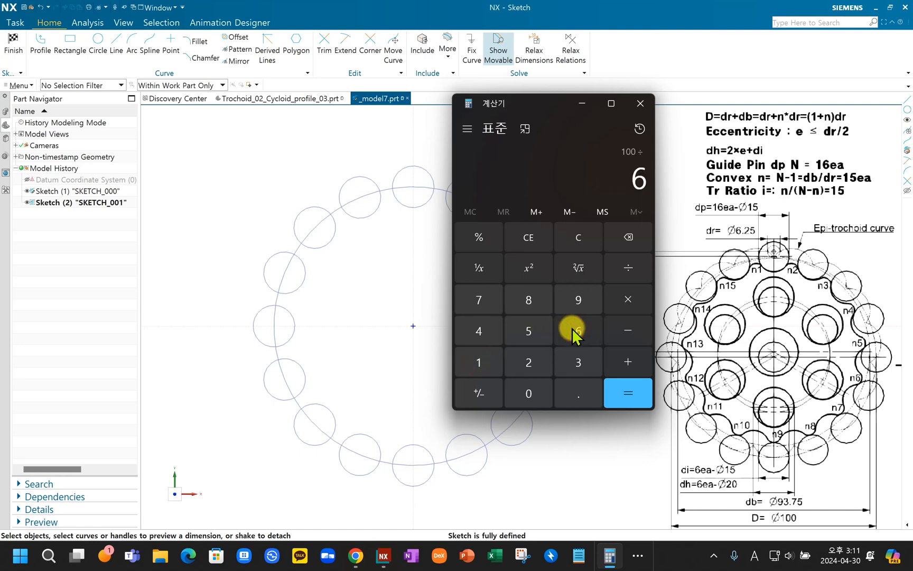
left_click(628, 241)
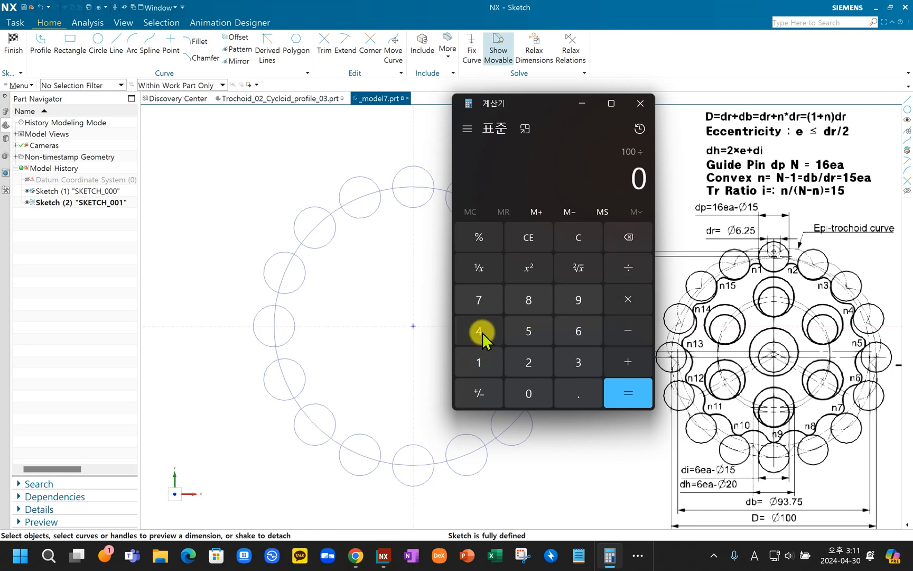
left_click(480, 358)
left_click(572, 319)
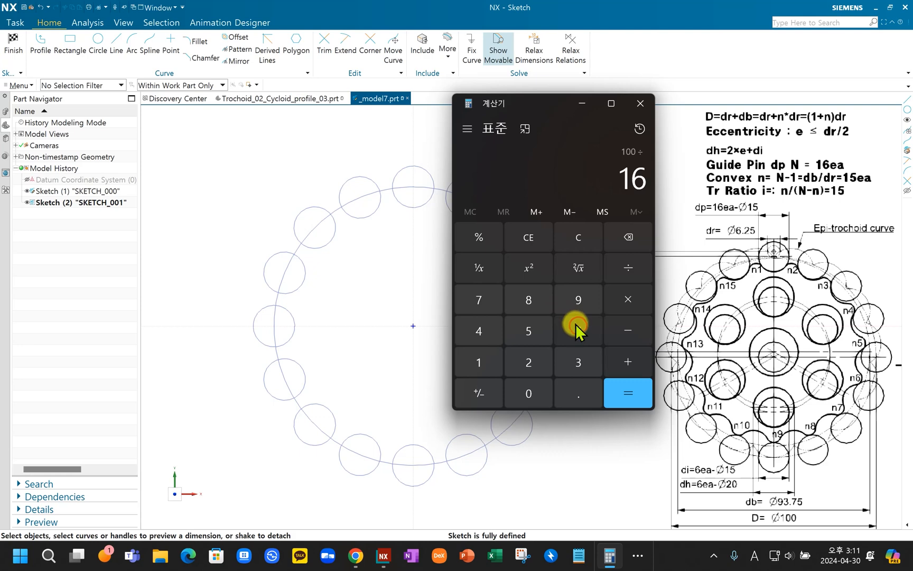
left_click(634, 398)
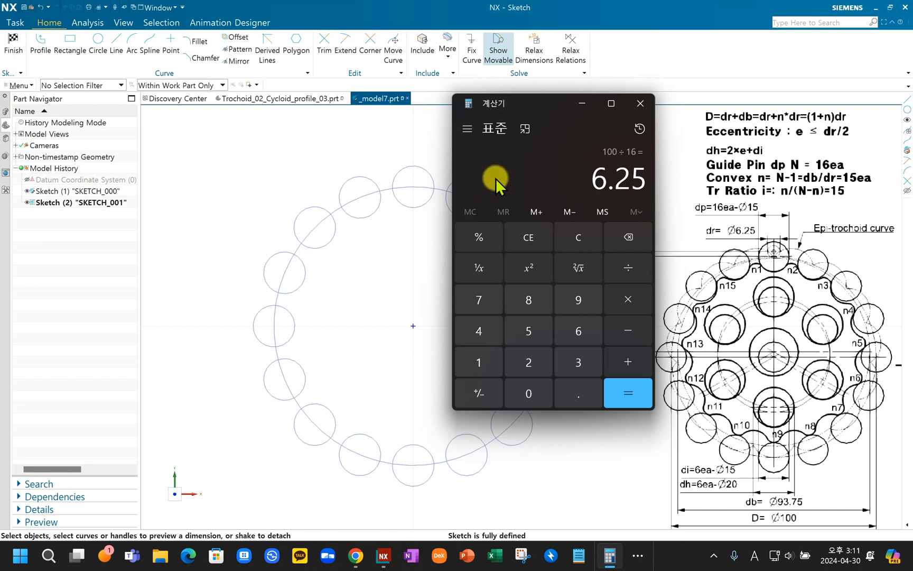
Step: Return to the NX sketch and draw a vertical line about 34 mm long through the centre of the topmost guide pin circle
left_click(350, 142)
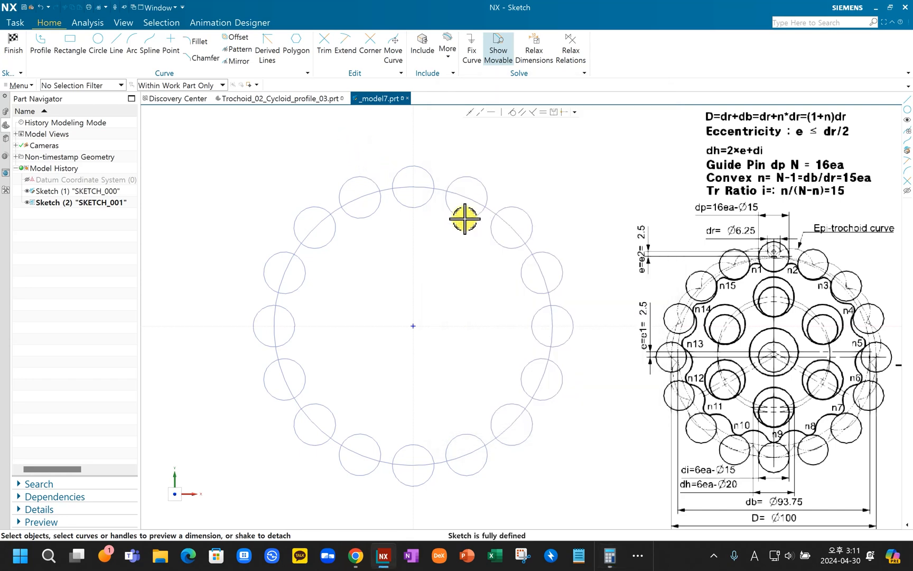
left_click(116, 41)
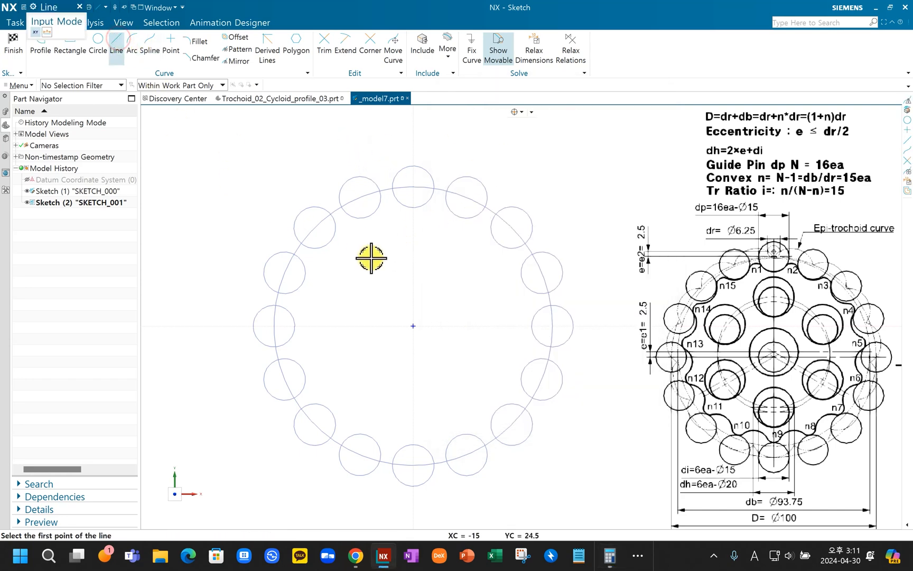
left_click(414, 141)
left_click(414, 237)
scroll(450, 204, "down", 5)
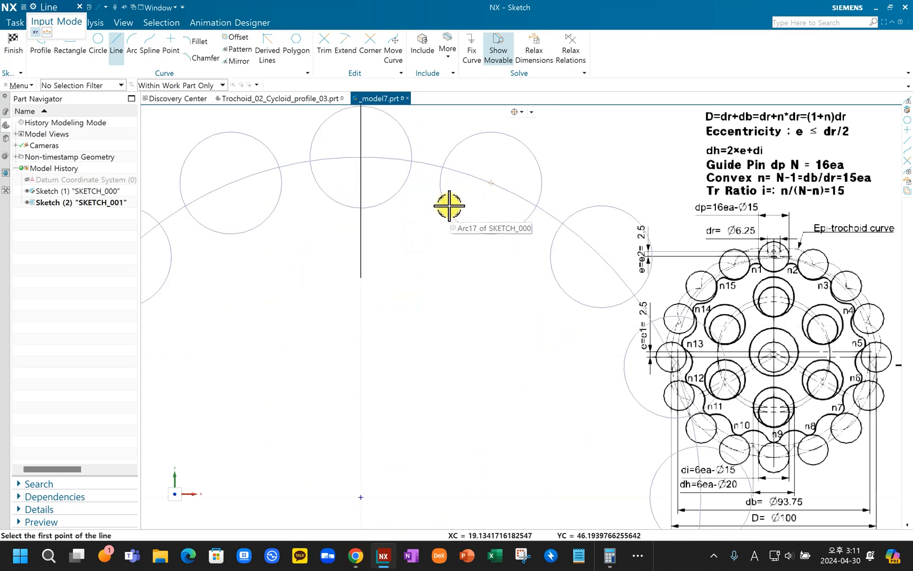
mouse_move(410, 255)
middle_mouse_down("shift")
mouse_move(400, 373)
mouse_move(403, 353)
middle_mouse_up("shift")
scroll(387, 348, "up", 3)
scroll(425, 386, "down", 3)
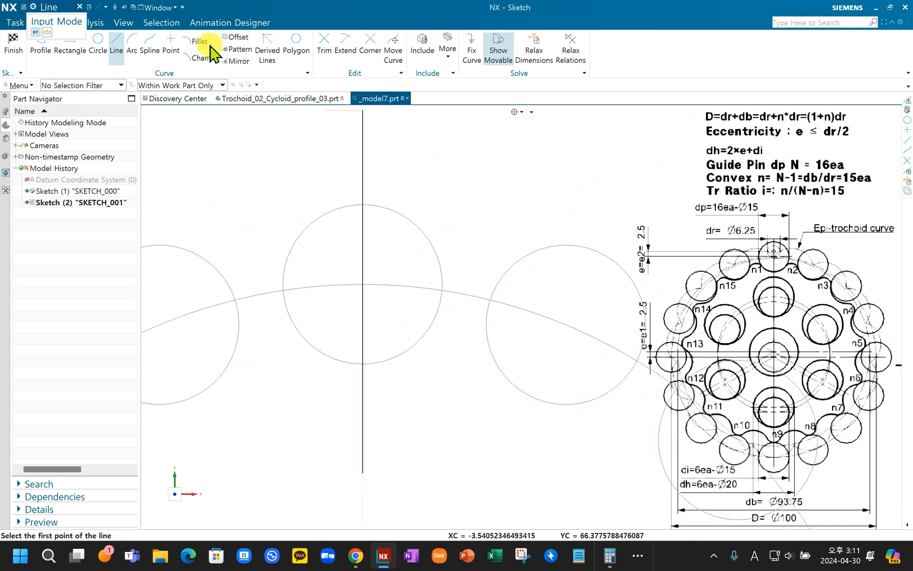
Step: Sketch a 6.25 mm diameter circle centred on the vertical line, about 4.3 mm above the topmost guide pin's centre
left_click(100, 48)
left_click(363, 239)
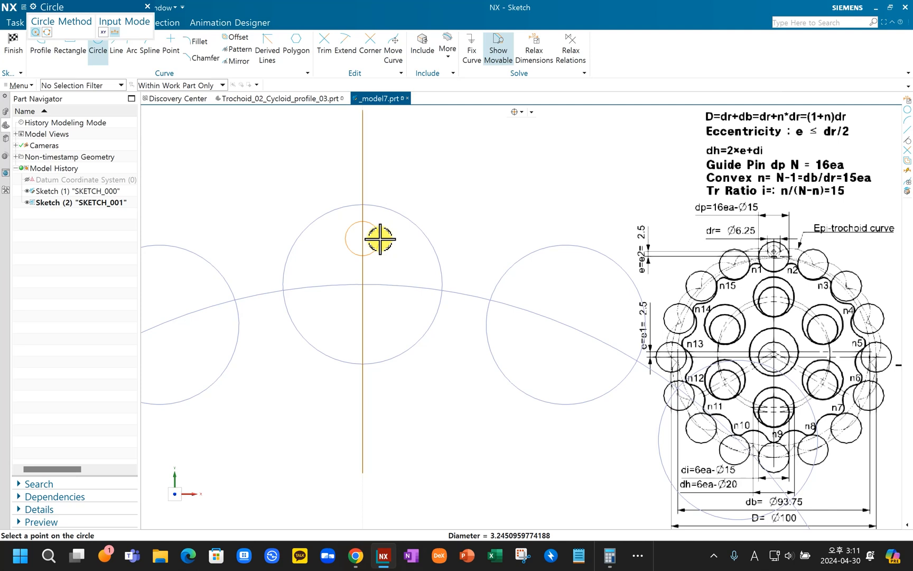
mouse_move(380, 239)
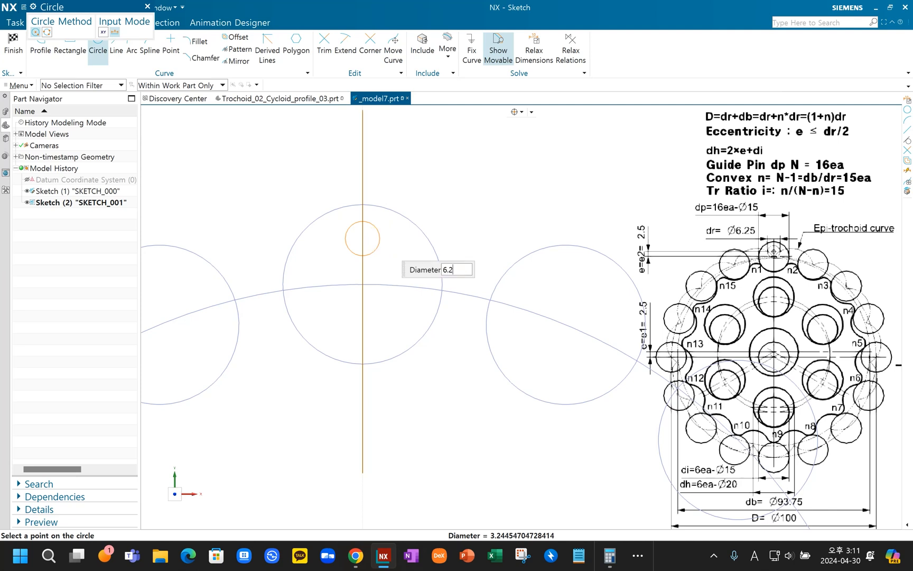
key("Return")
key("Escape")
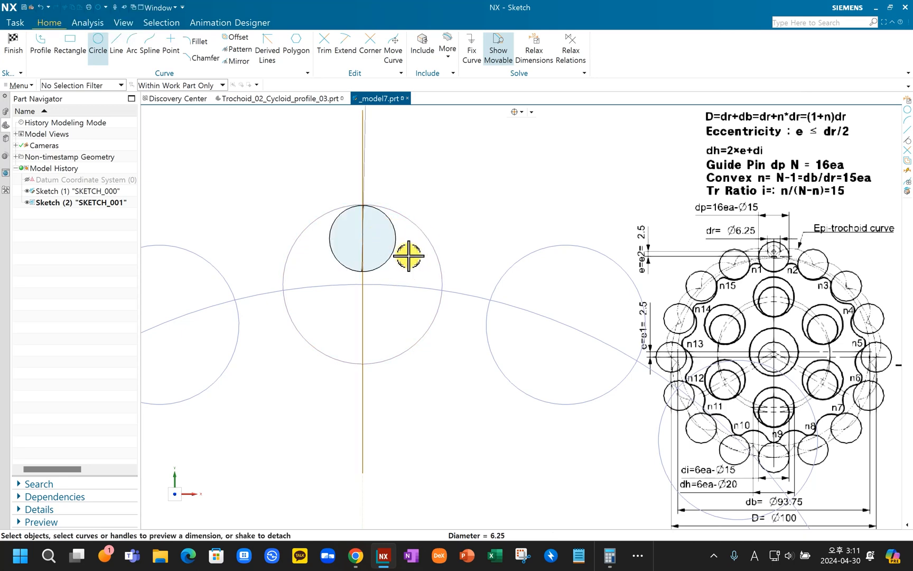
scroll(408, 256, "up", 3)
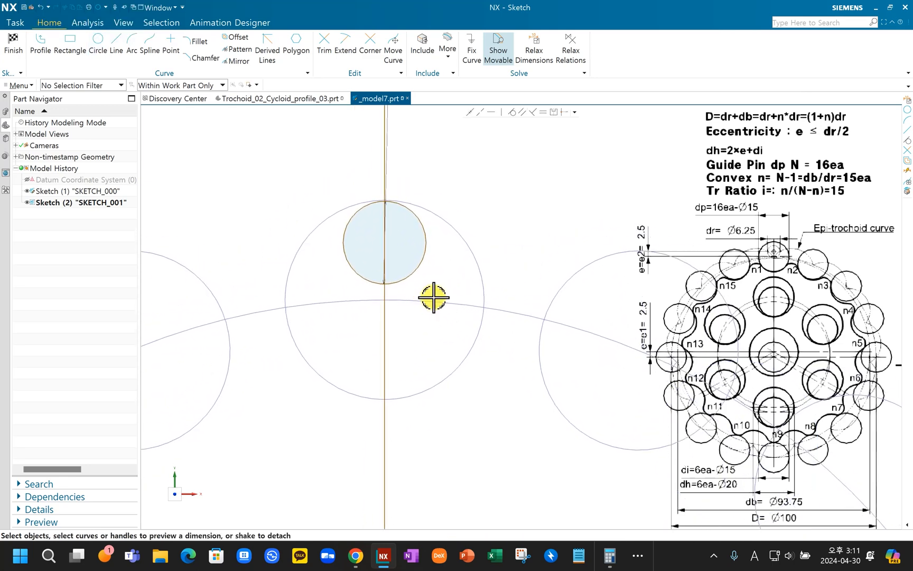
scroll(432, 297, "up", 3)
scroll(452, 279, "down", 1)
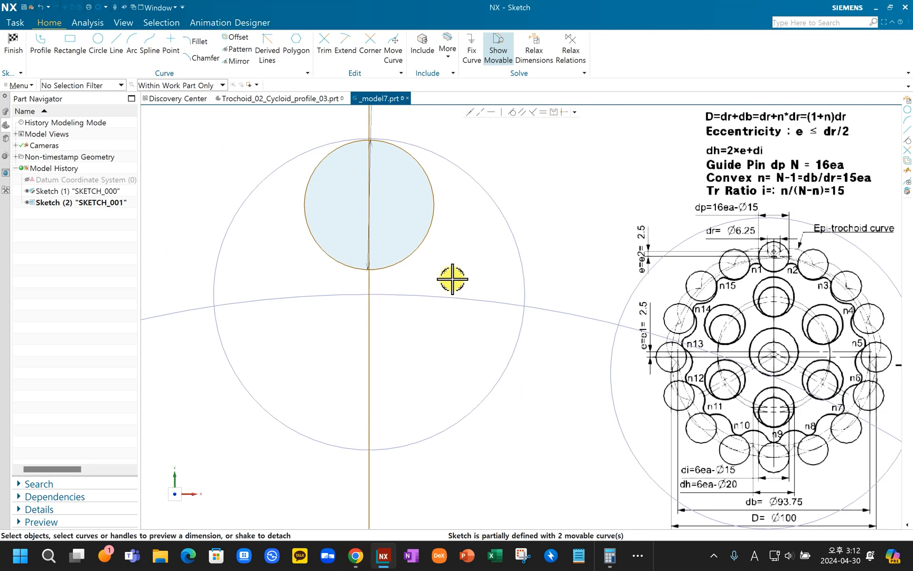
Step: Project the topmost 15 mm guide pin circle into the active sketch as a non-associative curve
left_click(448, 52)
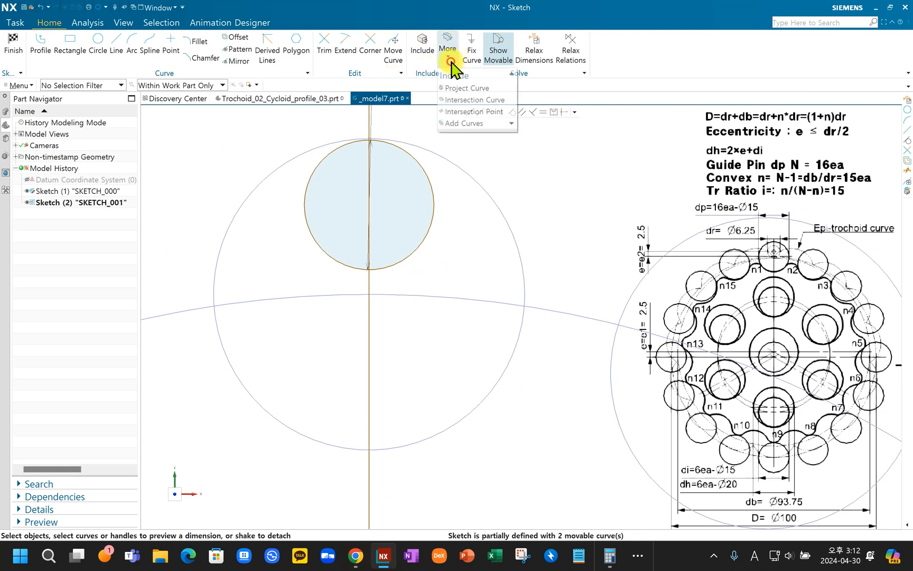
left_click(470, 89)
left_click(473, 179)
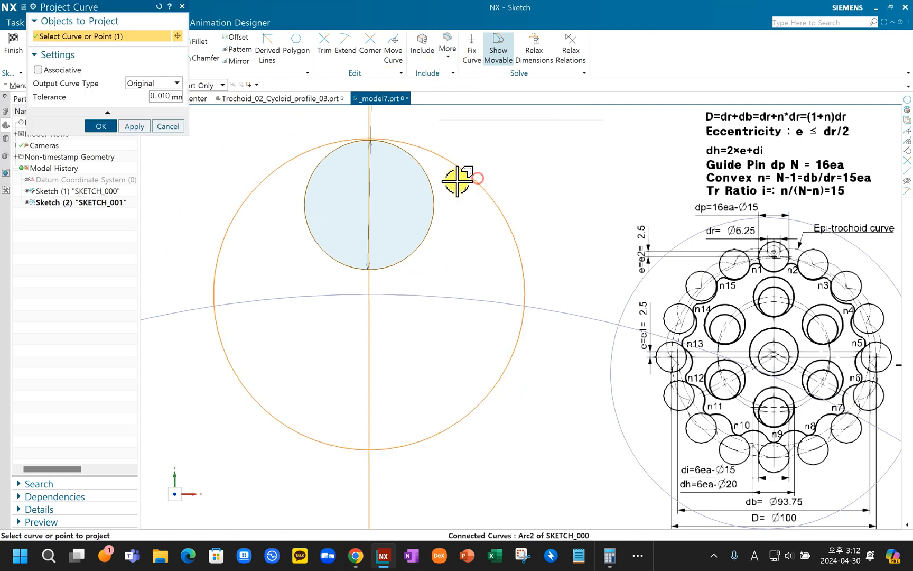
left_click(96, 126)
scroll(299, 291, "up", 1)
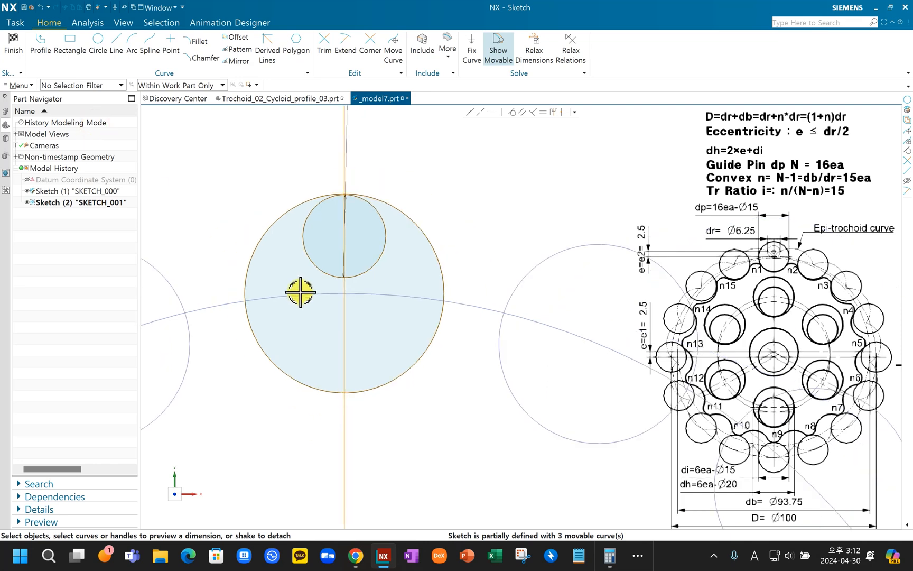
middle_click_drag(438, 355, 437, 377, "shift")
scroll(443, 288, "down", 2)
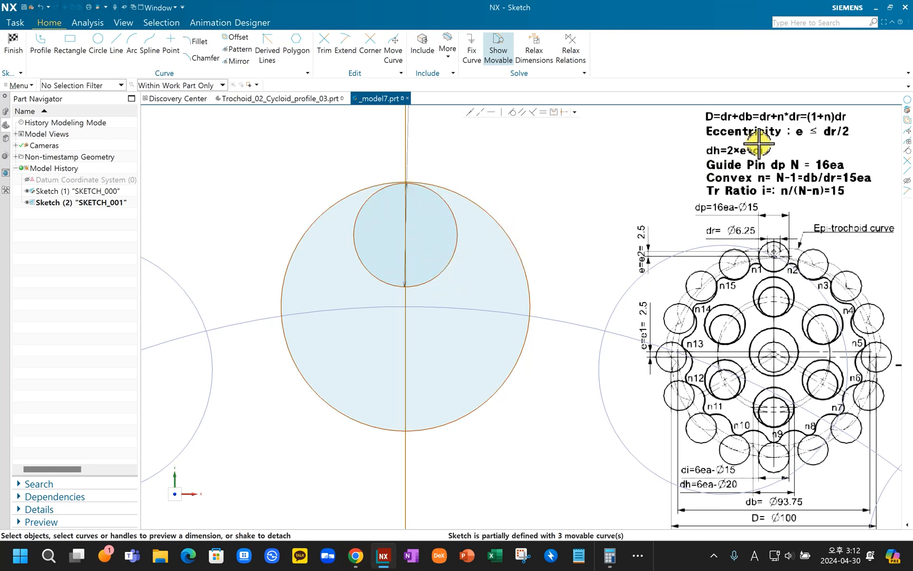
left_click(645, 246)
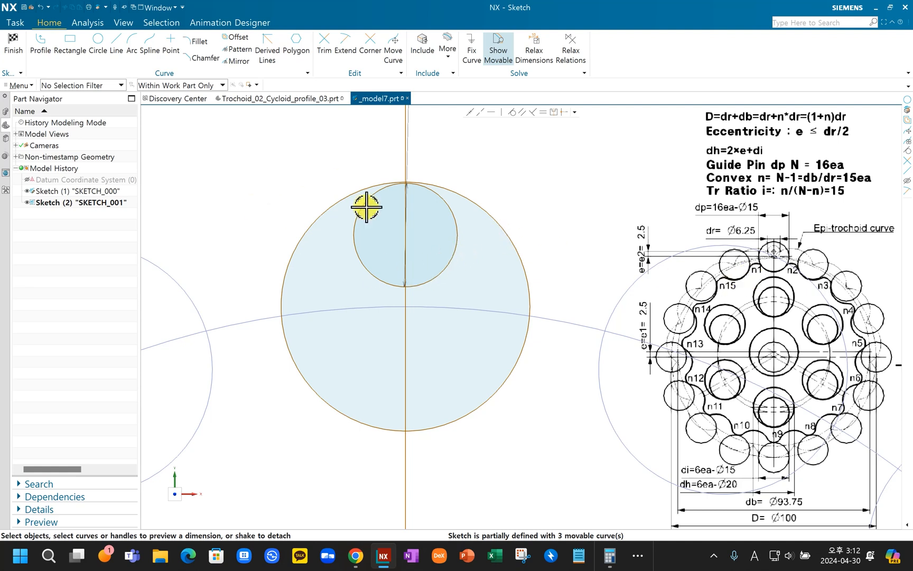
scroll(428, 313, "down", 1)
scroll(435, 321, "up", 1)
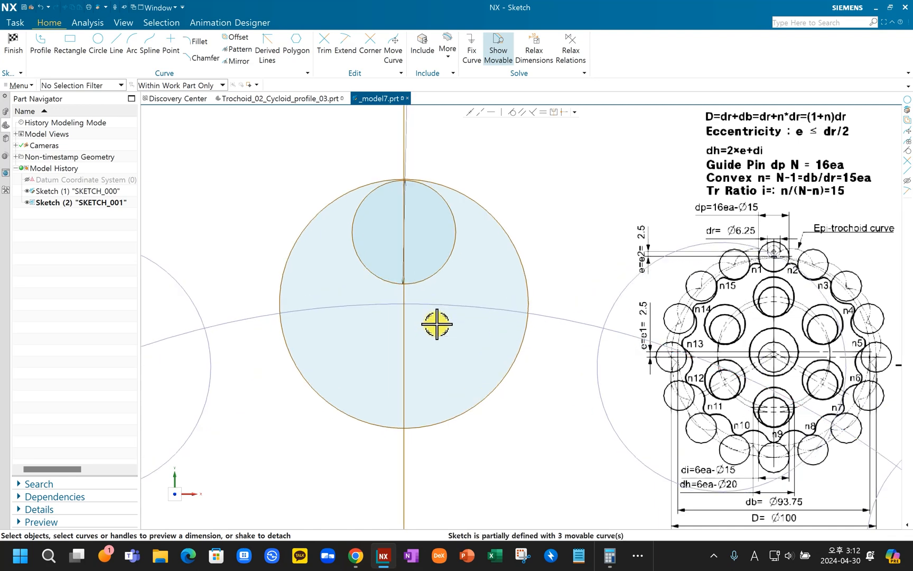
scroll(458, 295, "down", 3)
scroll(465, 306, "up", 4)
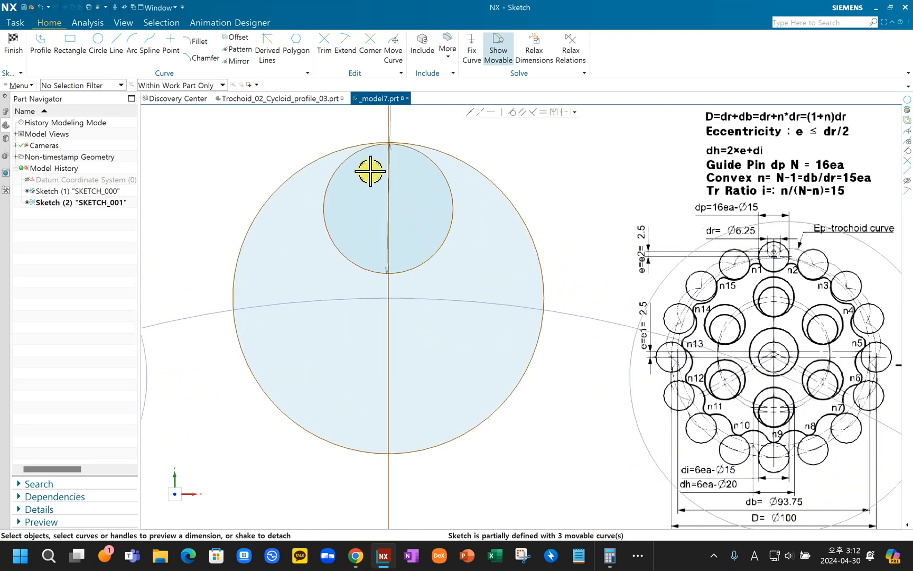
Step: Undo the projection of the topmost guide pin circle
left_click(531, 53)
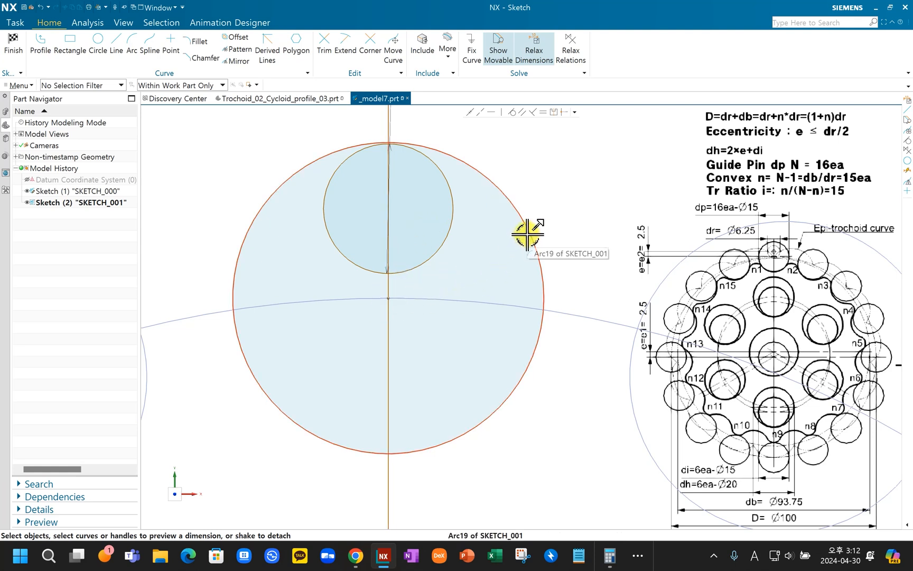
left_click(390, 297)
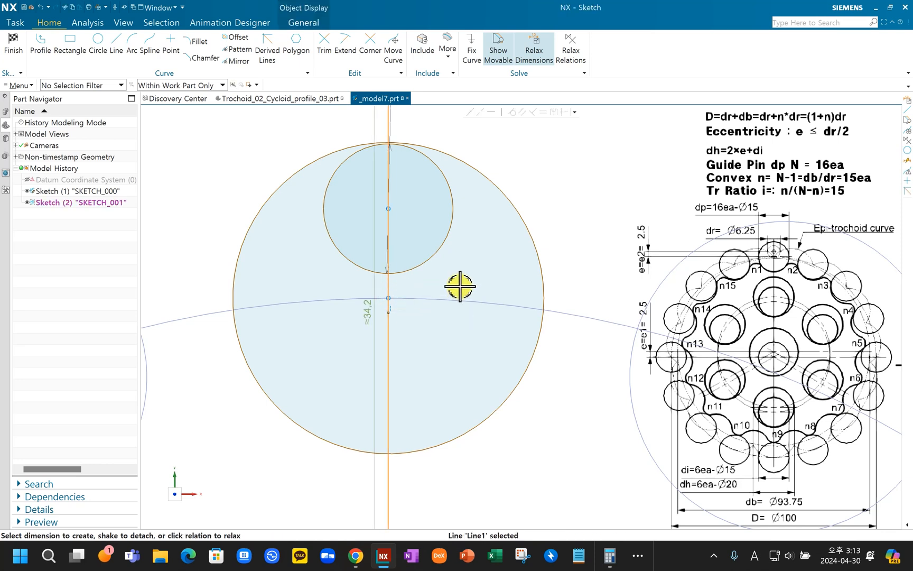
key("Escape")
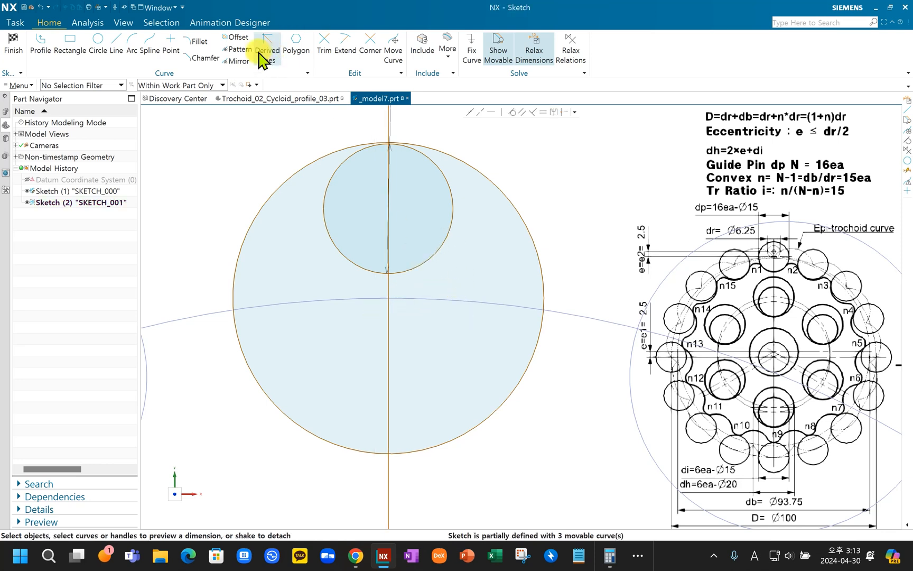
left_click(39, 7)
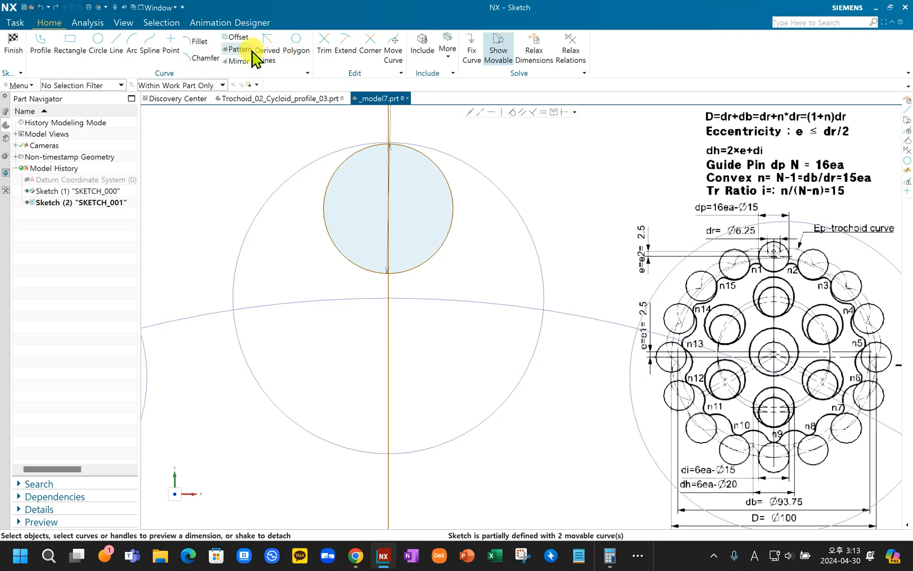
Step: Project the topmost 15 mm guide pin circle into the sketch again with Associative off and the original output curve type
left_click(447, 53)
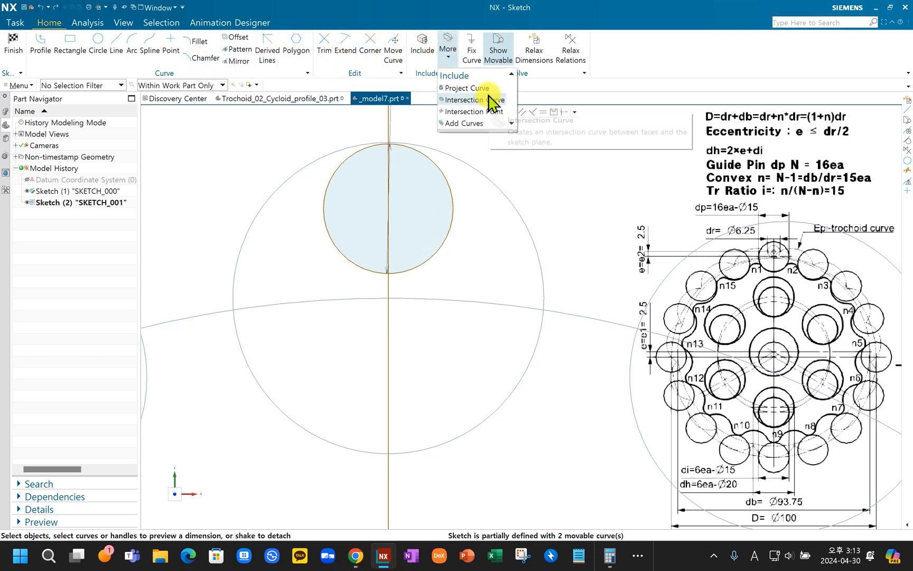
left_click(489, 88)
left_click(515, 205)
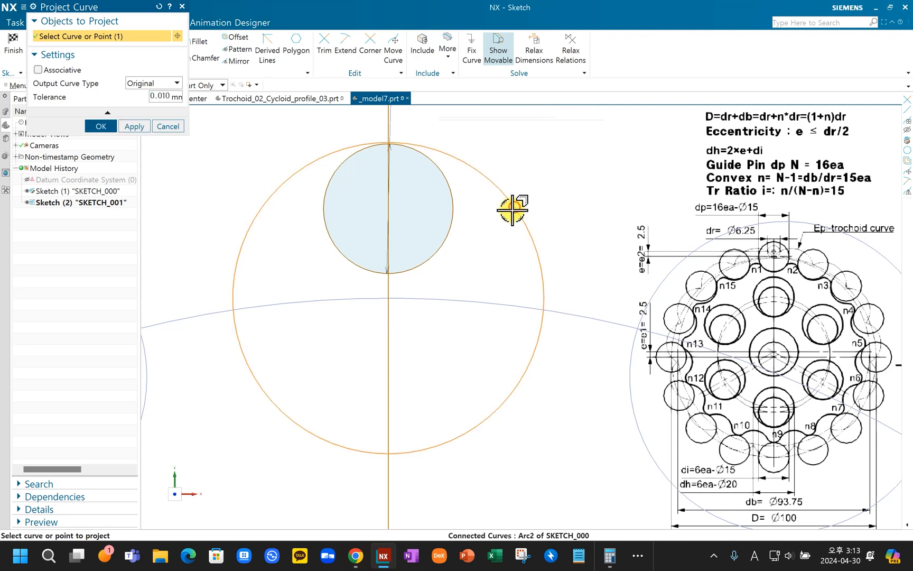
middle_click(494, 221)
Step: With Relax Dimensions on, set the distance between the centres of the projected pin circle and the 6.25 mm circle to 2.5 mm
left_click(534, 49)
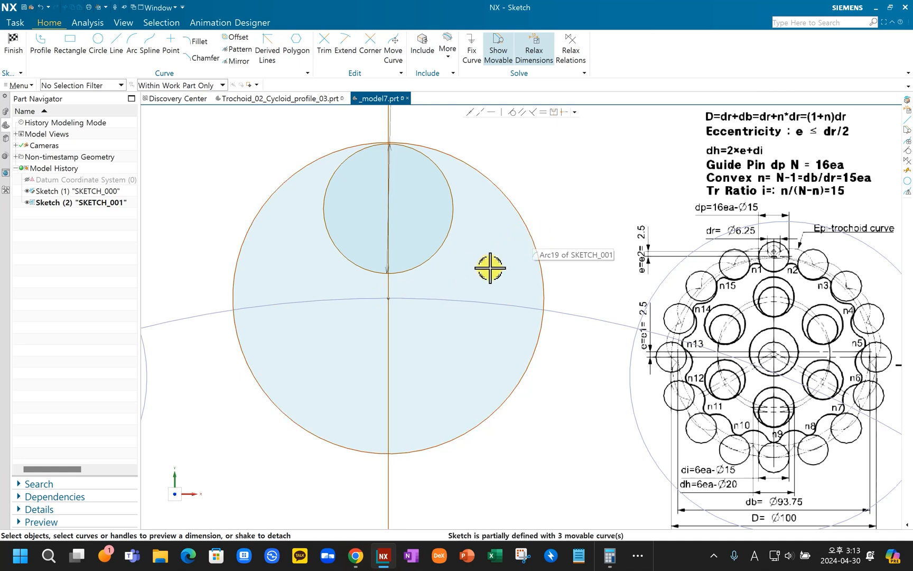
left_click(391, 298)
left_click(528, 129)
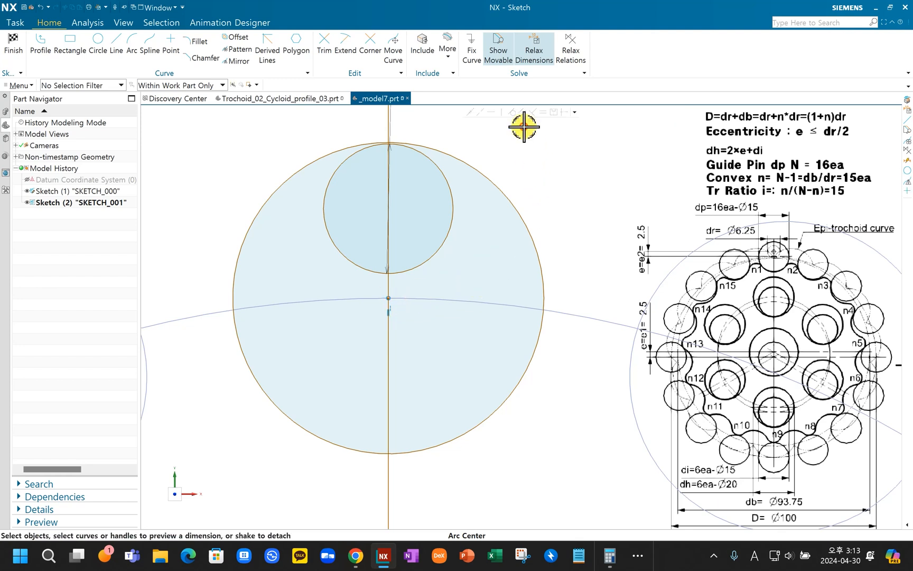
left_click(392, 209)
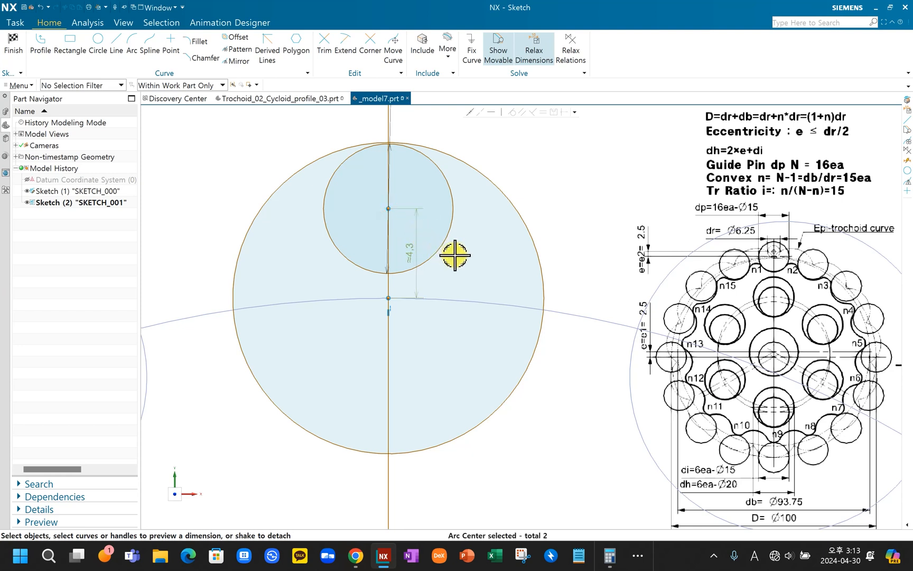
left_click(411, 245)
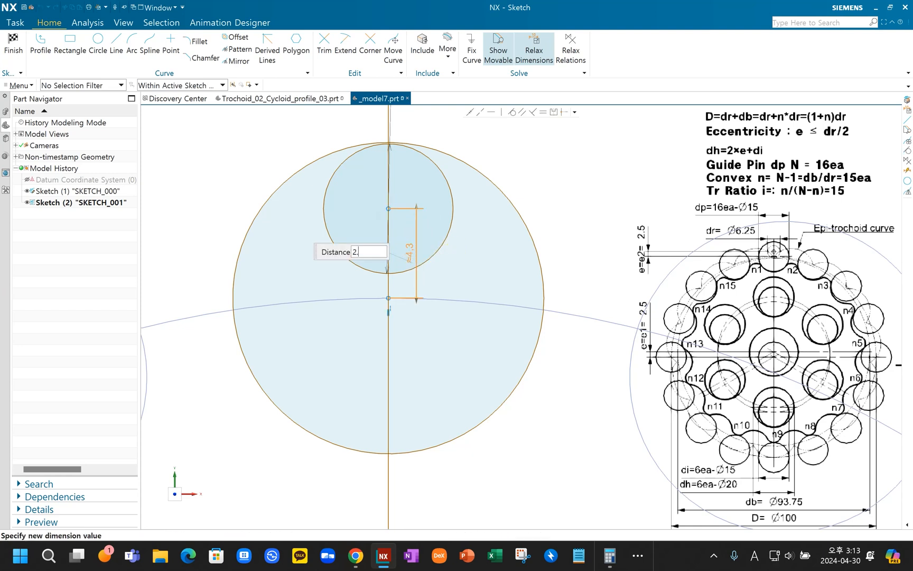
type("2.5")
key("Return")
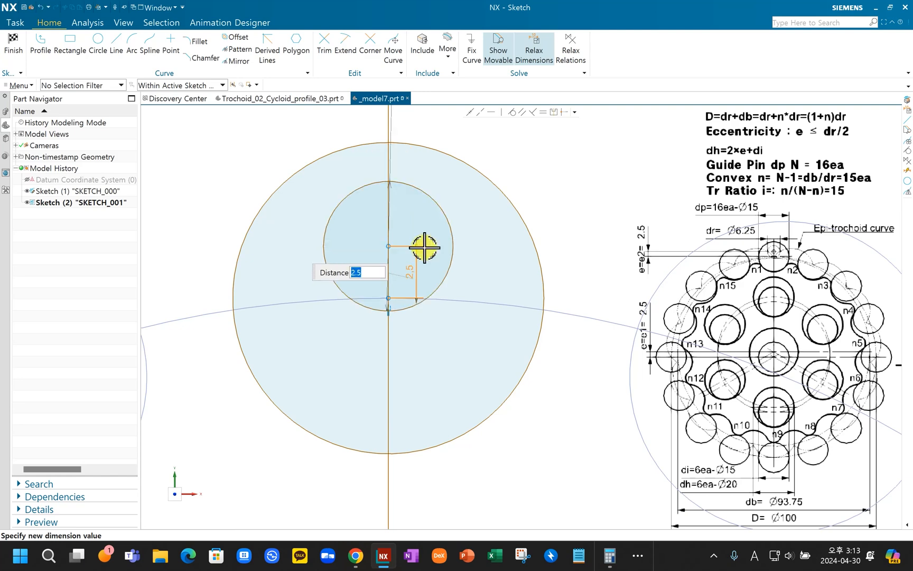
middle_click(481, 260)
Step: Sketch a 5 mm diameter circle concentric with the 6.25 mm circle, passing through the top quadrant of the 100 mm circle
scroll(481, 261, "down", 2)
scroll(436, 258, "up", 7)
scroll(436, 261, "down", 4)
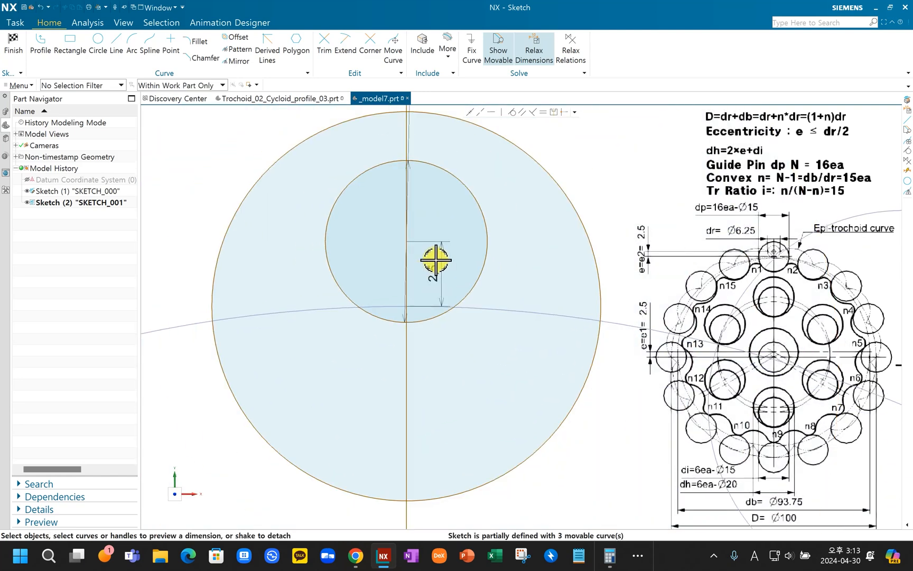
scroll(432, 317, "up", 5)
scroll(432, 317, "down", 3)
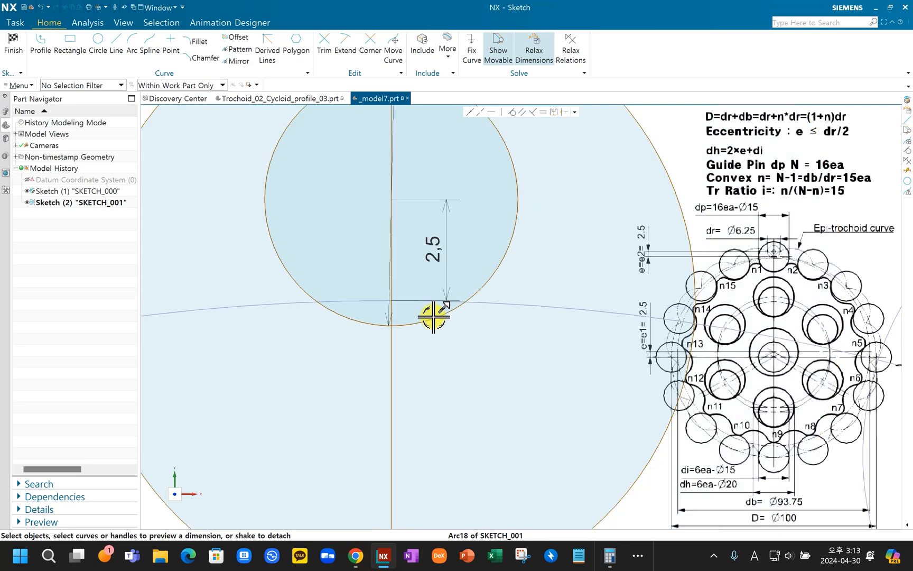
left_click(98, 43)
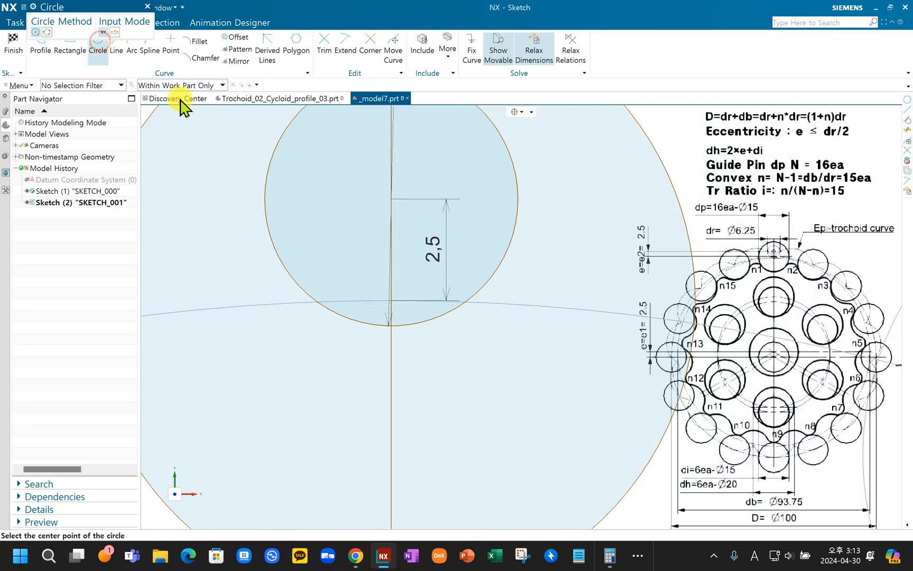
scroll(432, 250, "down", 2)
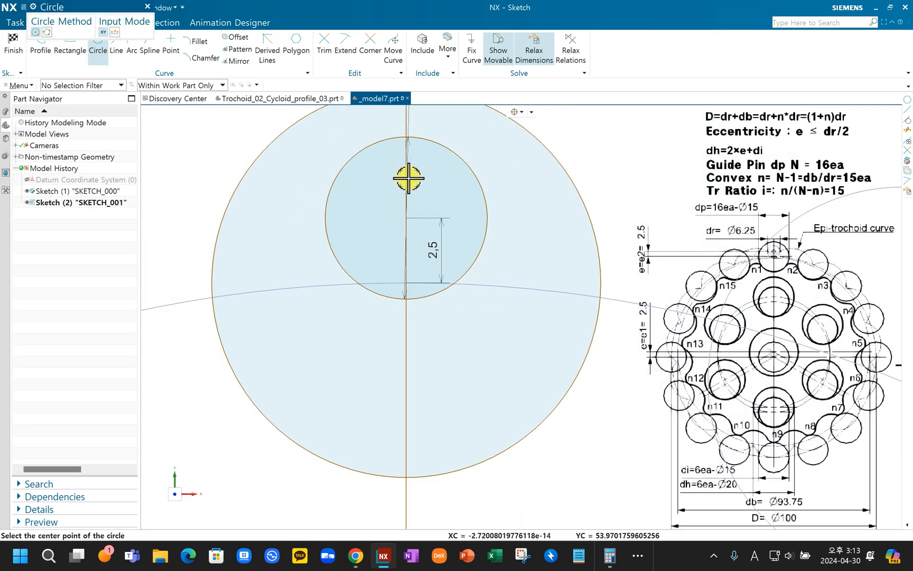
left_click(446, 149)
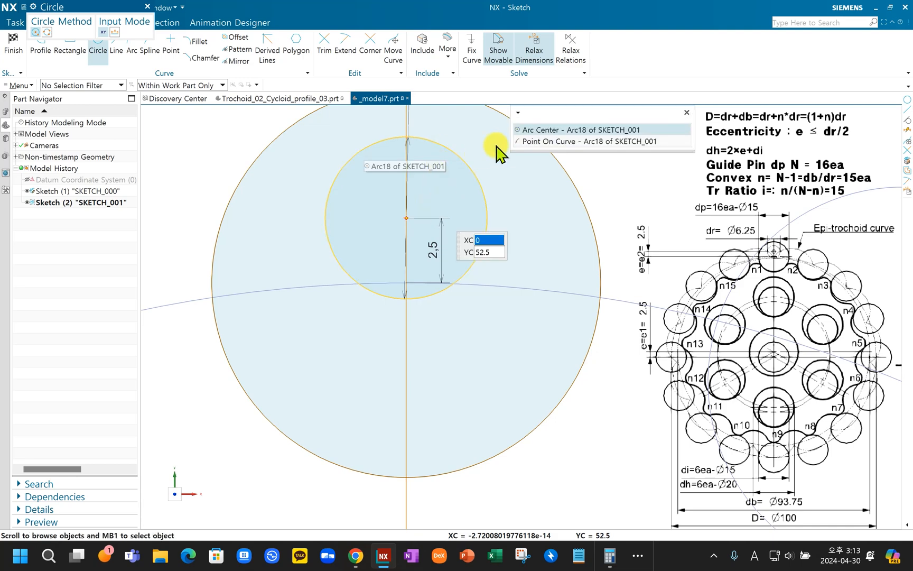
left_click(545, 127)
scroll(423, 249, "up", 4)
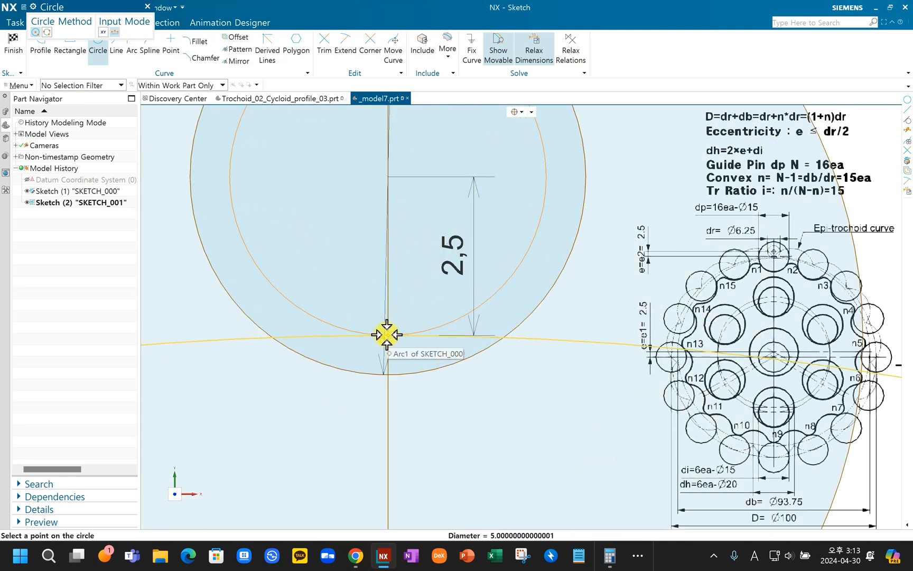
left_click(384, 332)
scroll(458, 268, "down", 3)
key("Escape")
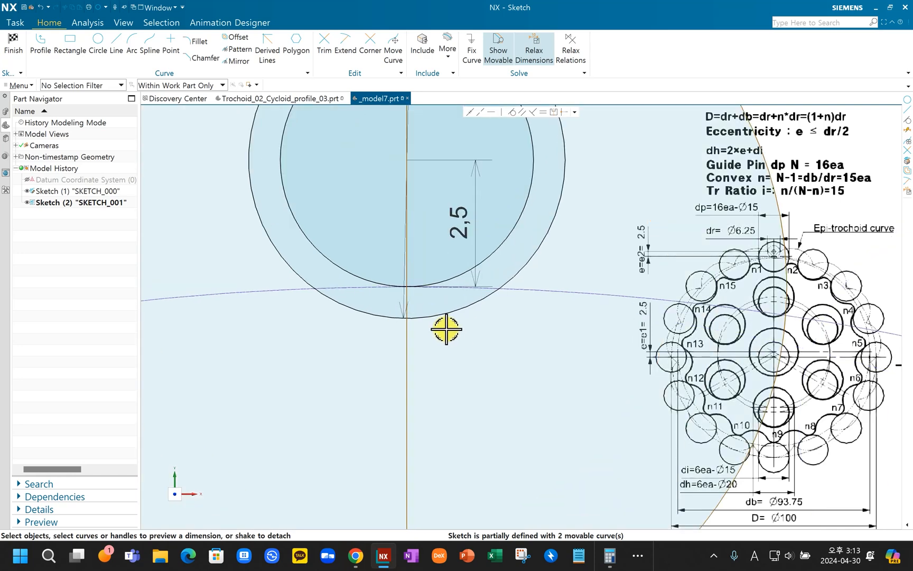
scroll(446, 331, "down", 3)
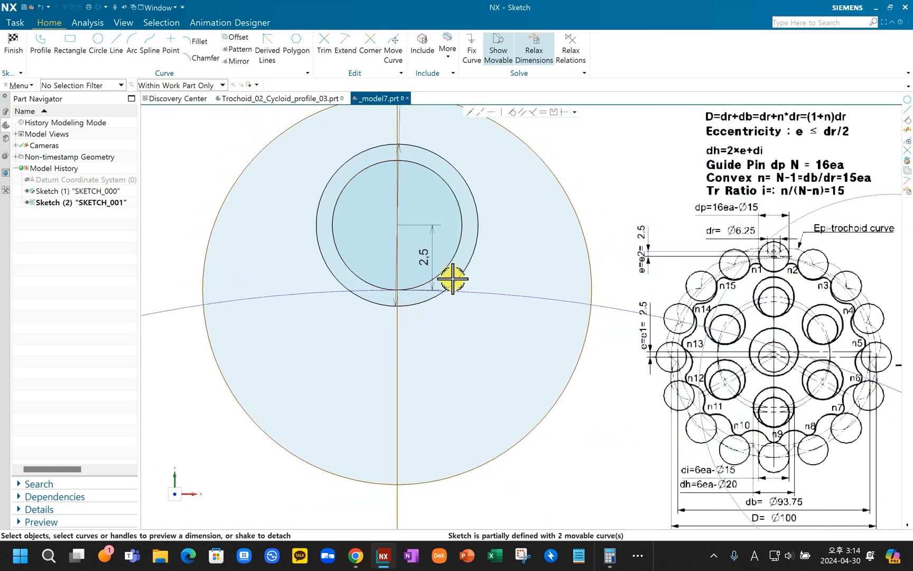
scroll(440, 308, "down", 2)
middle_click_drag(445, 316, 443, 250, "shift")
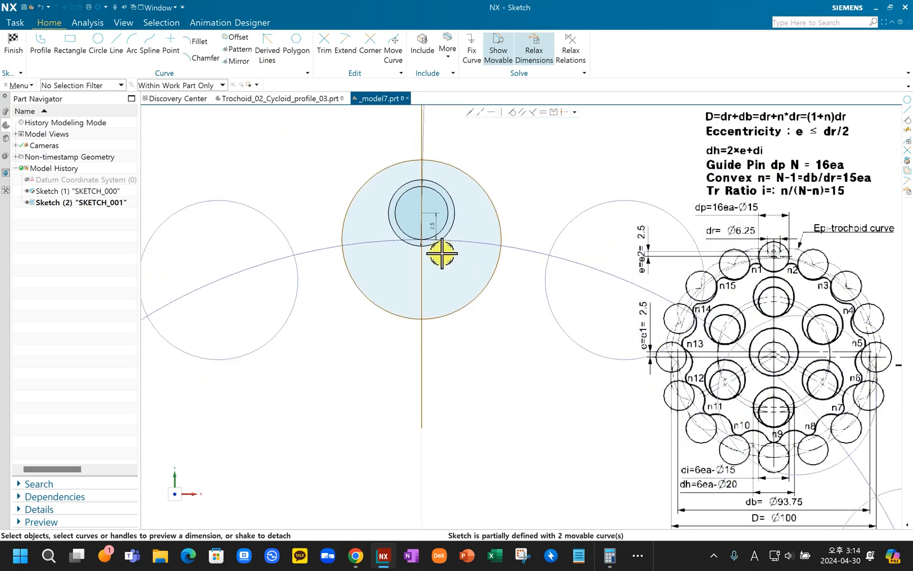
scroll(441, 251, "up", 1)
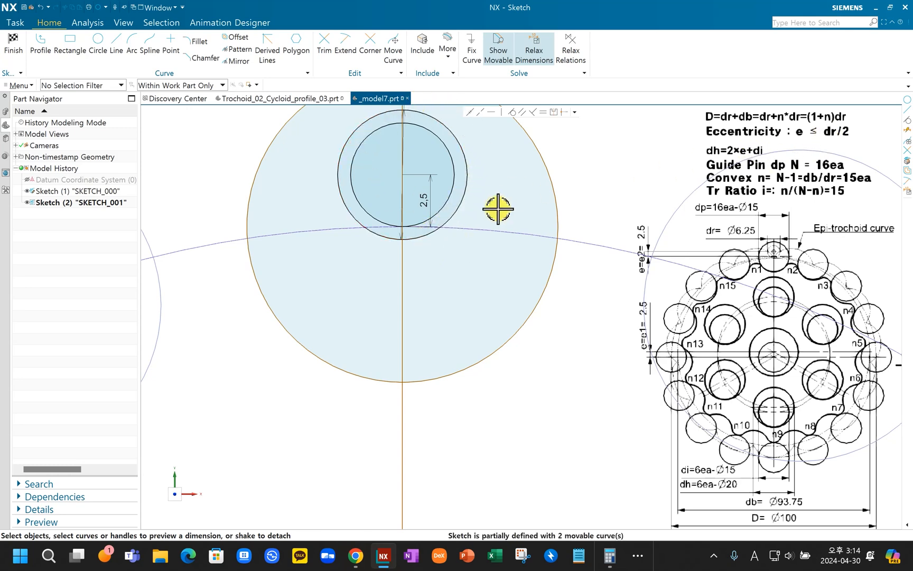
scroll(493, 267, "down", 3)
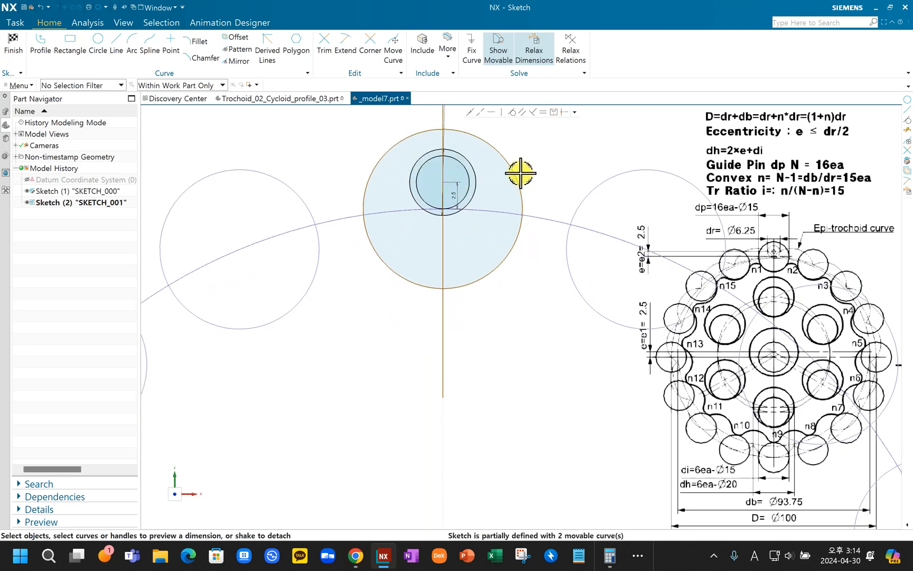
scroll(573, 259, "down", 3)
scroll(554, 285, "down", 2)
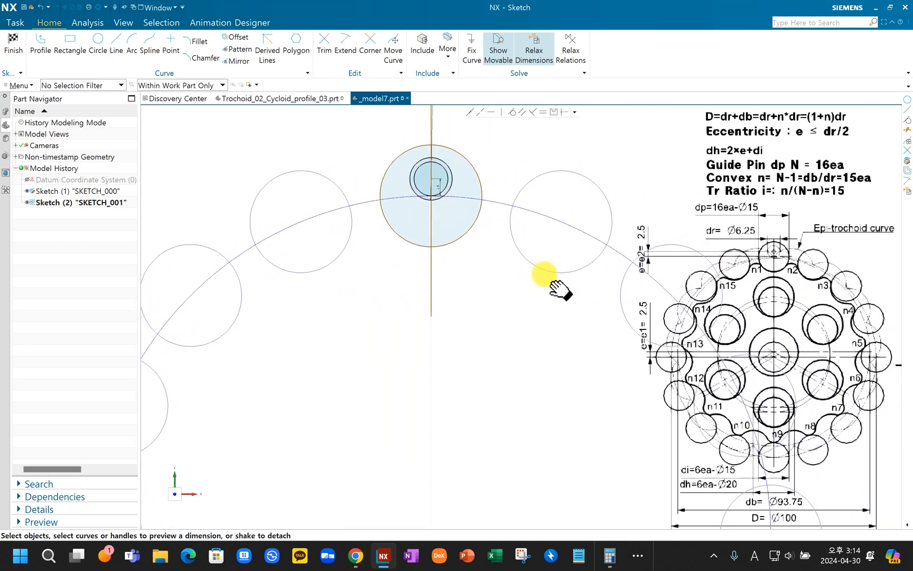
scroll(502, 279, "up", 3)
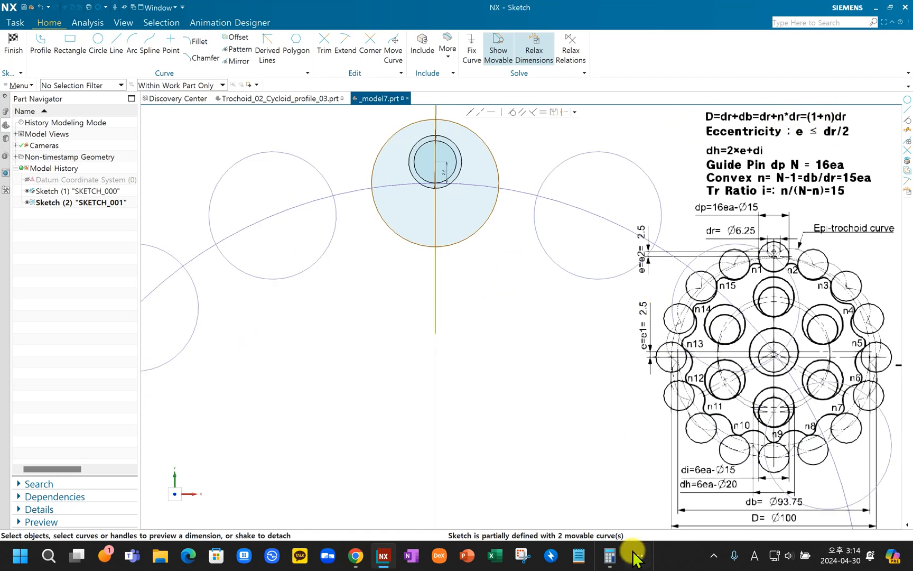
Step: Switch to the Calculator, multiply 6.25 by 15 for the base circle diameter, and return to NX
left_click(611, 556)
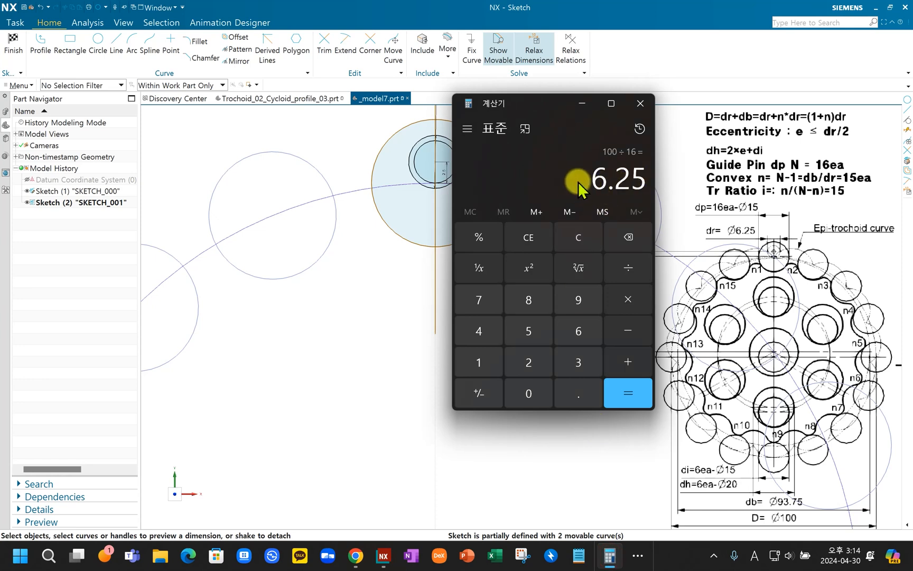
left_click(483, 364)
left_click(527, 334)
left_click(620, 388)
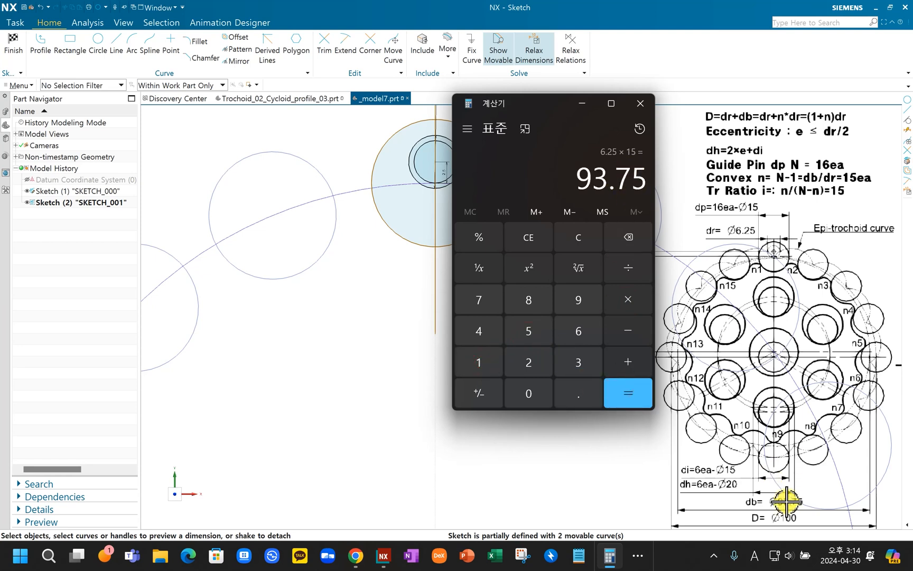
left_click(628, 393)
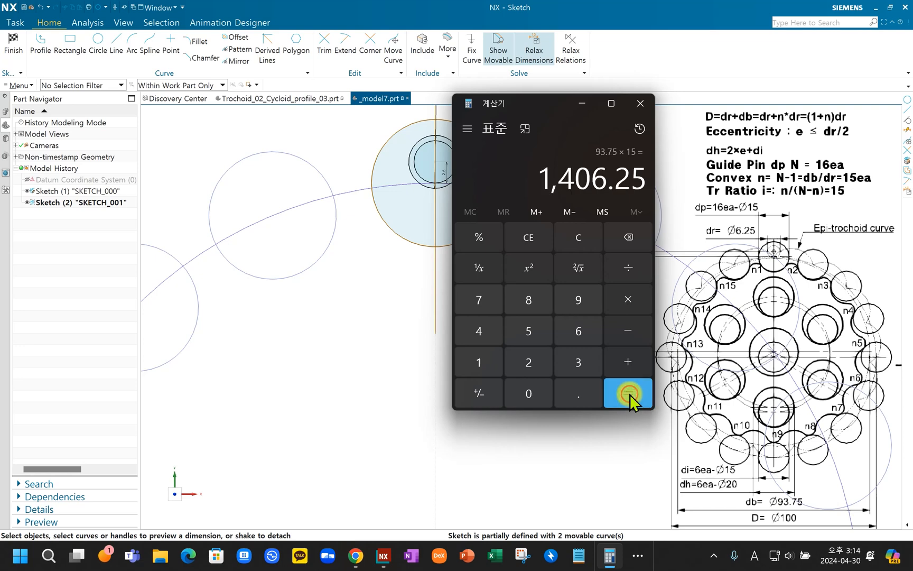
left_click(847, 476)
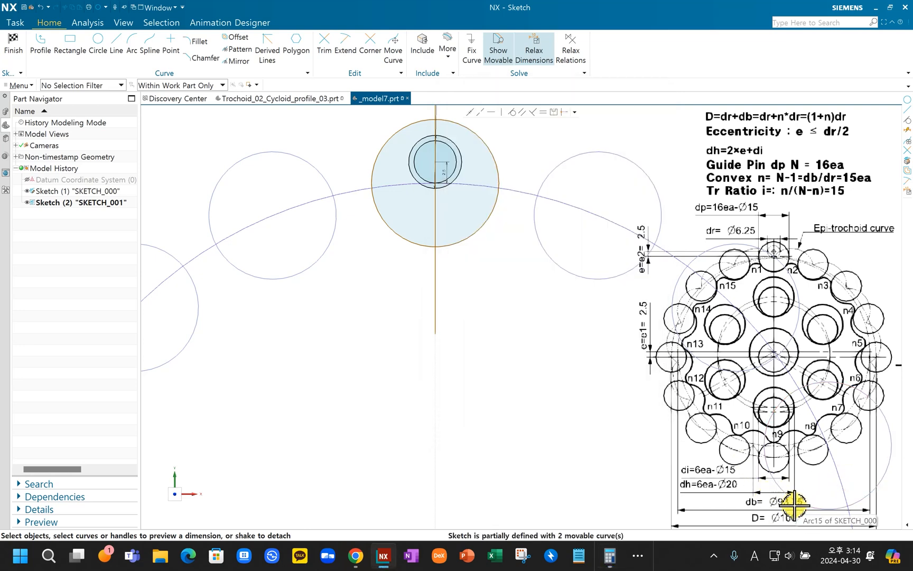
Step: Sketch a 93.75 mm diameter circle centred on the vertical axis inside the ring of guide pins
scroll(552, 360, "down", 4)
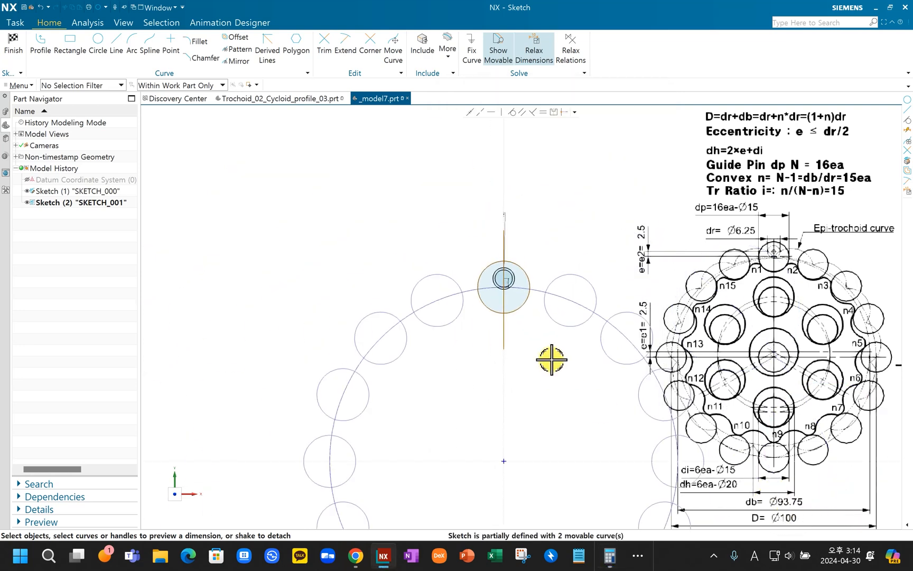
middle_click_drag(541, 364, 487, 251, "shift")
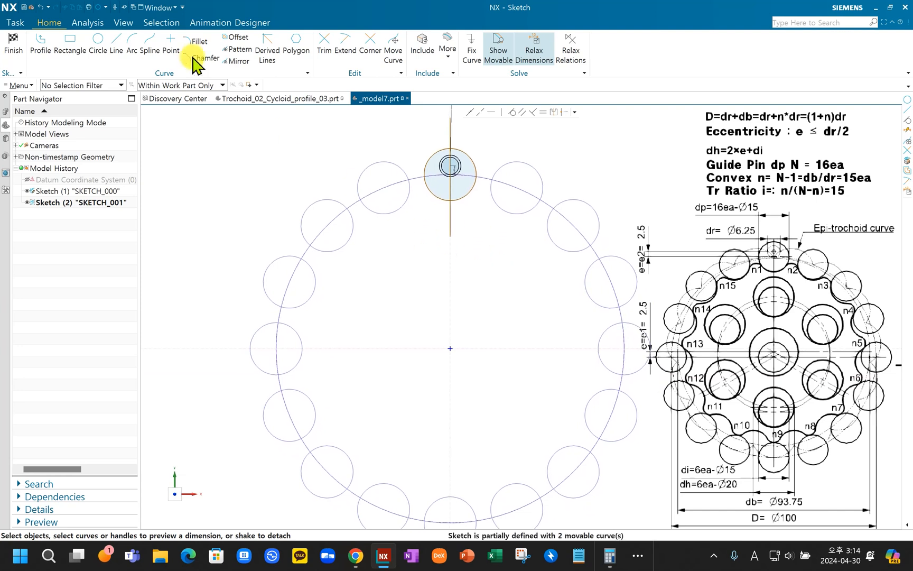
left_click(93, 40)
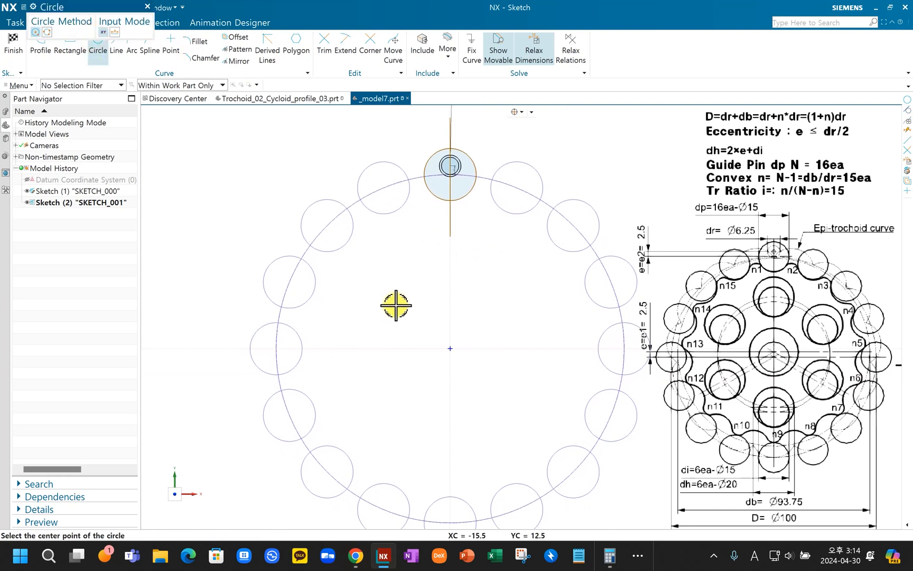
left_click(451, 307)
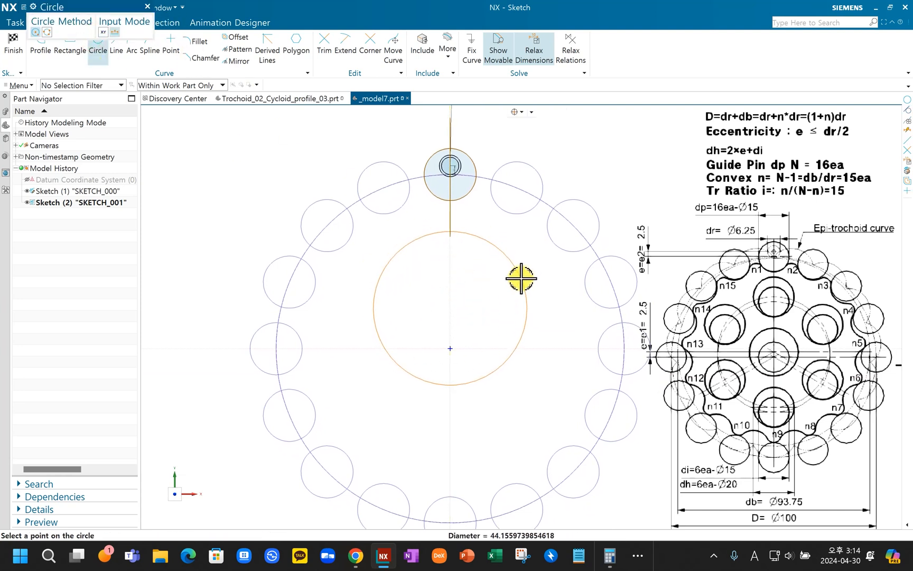
mouse_move(521, 278)
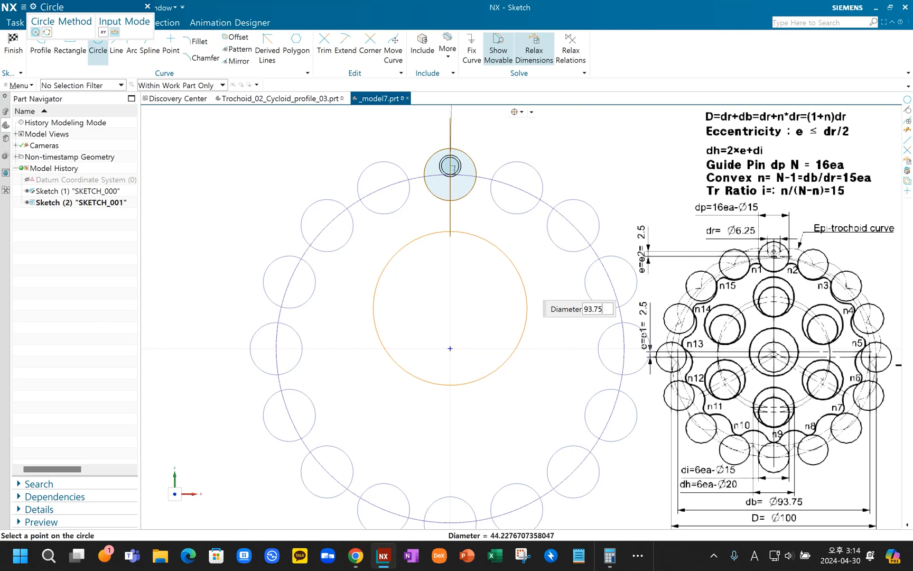
key("Return")
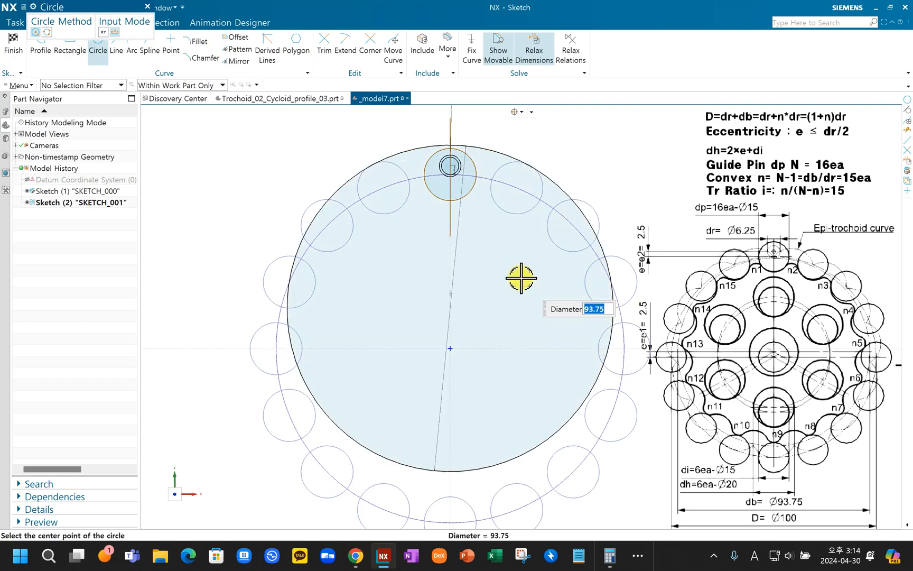
key("Escape")
key("Escape")
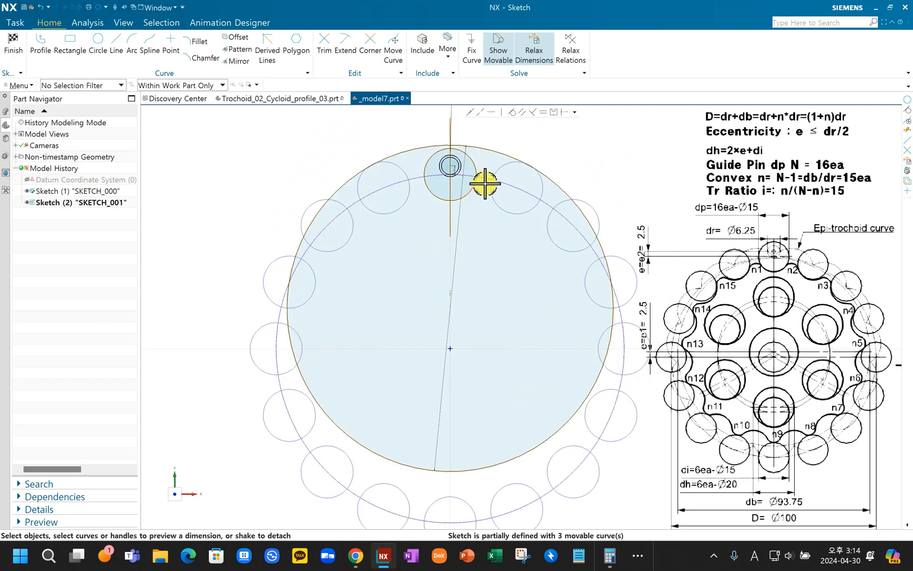
Step: Make the 93.75 mm circle tangent to the 6.25 mm circle's lower side, keeping the 6.25 mm circle stationary
left_click(513, 112)
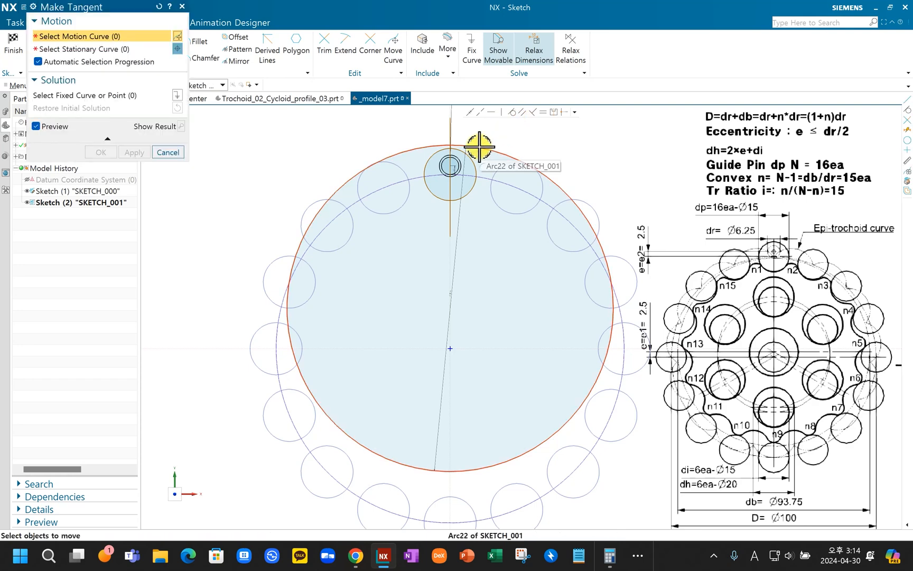
left_click(483, 164)
scroll(483, 165, "up", 5)
scroll(450, 165, "up", 4)
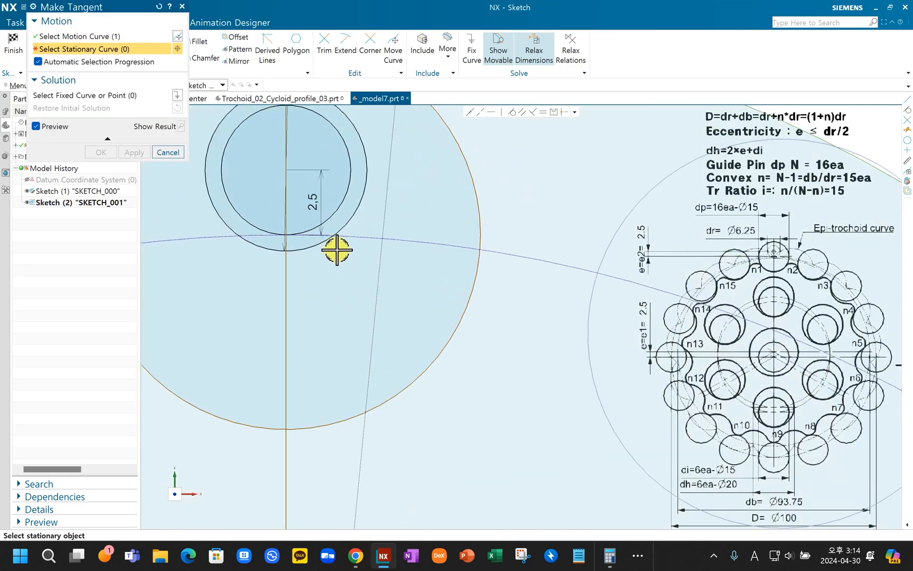
left_click(302, 252)
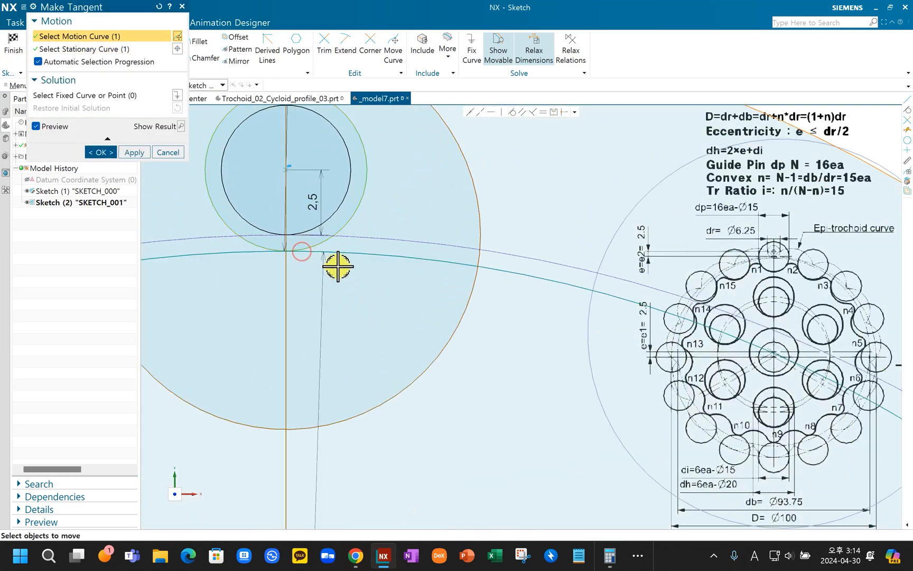
left_click(100, 152)
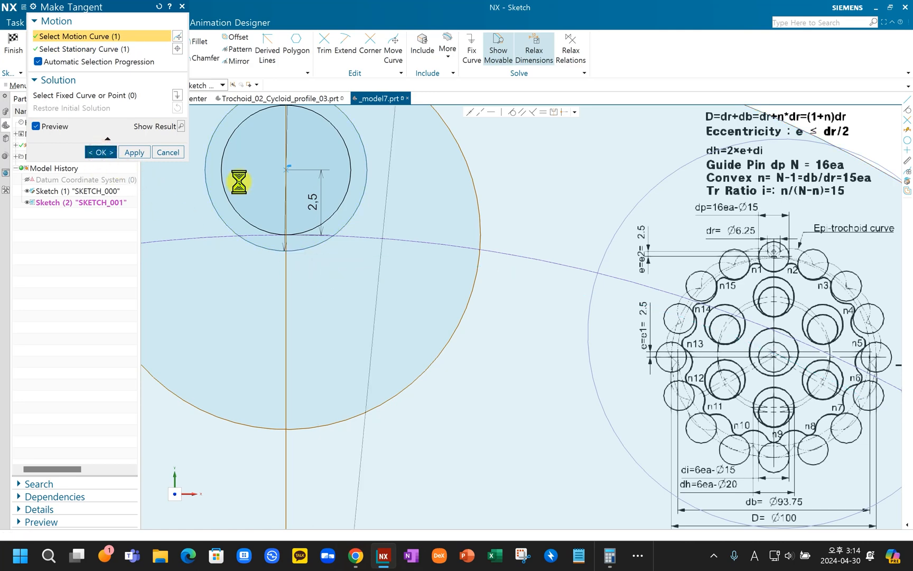
Step: Finish the current sketch and start a new sketch on the Top plane
scroll(350, 210, "down", 5)
middle_click_drag(379, 299, 517, 277, "shift")
scroll(473, 213, "up", 8)
middle_click_drag(498, 185, 427, 308, "shift")
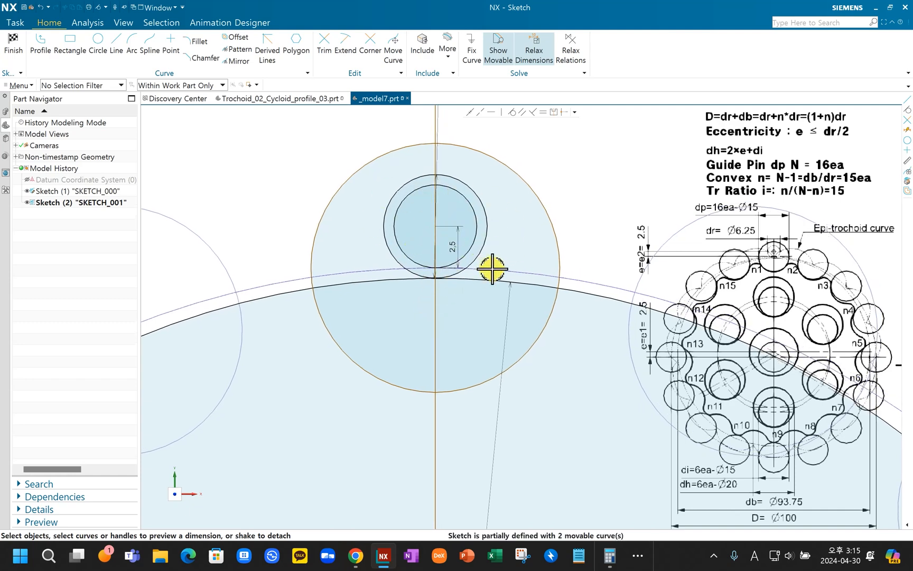
scroll(492, 269, "down", 3)
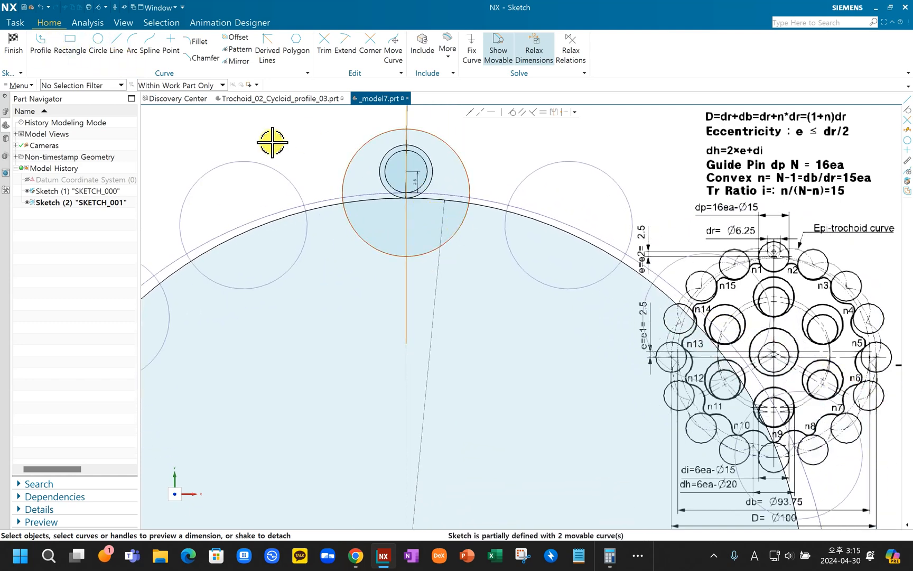
left_click(10, 47)
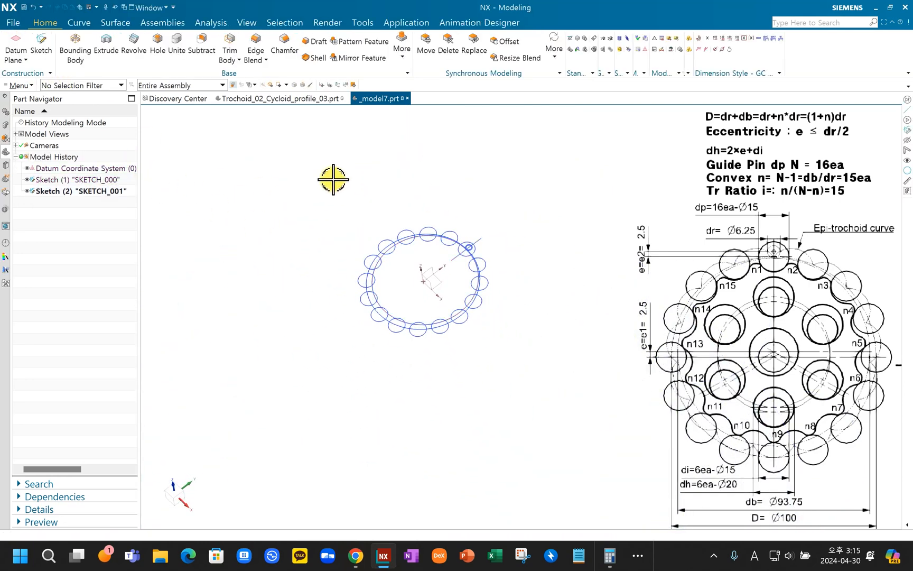
left_click(41, 45)
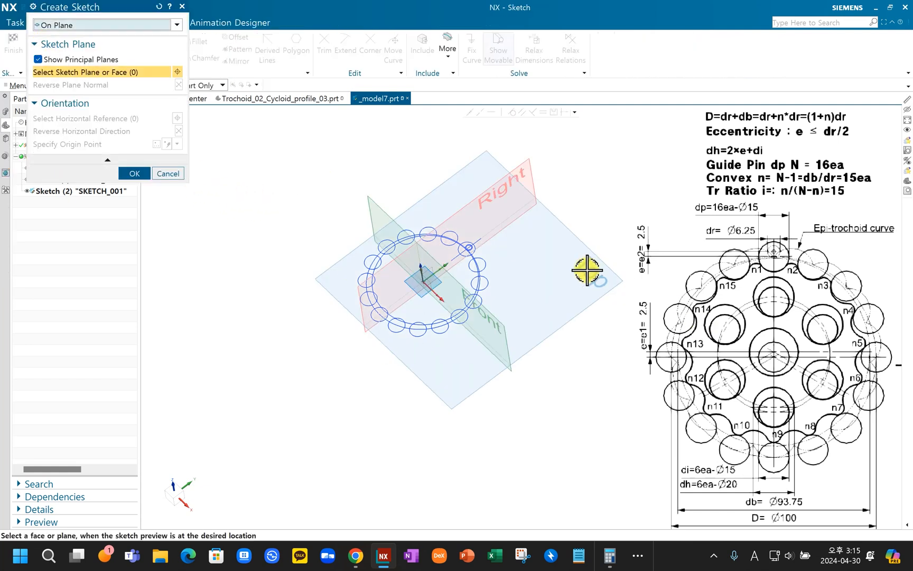
left_click(608, 283)
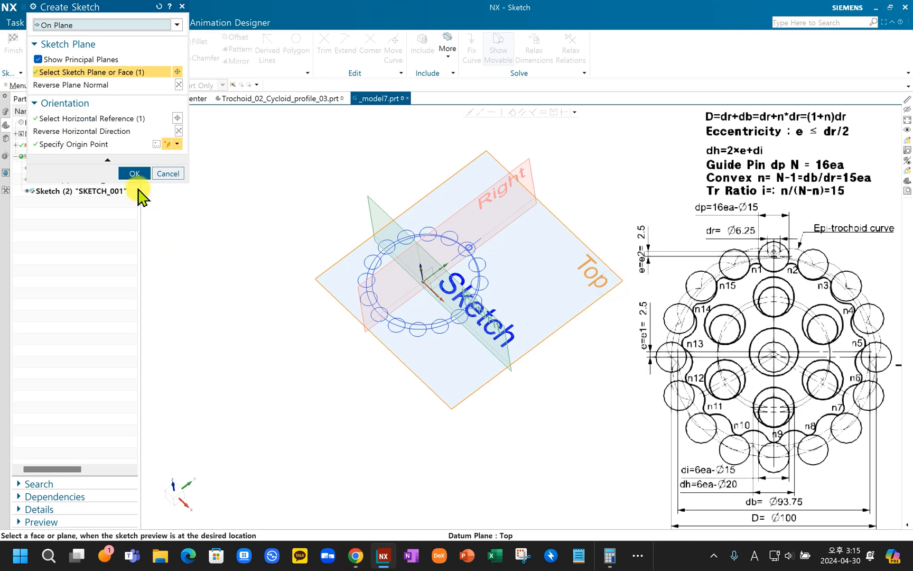
left_click(134, 174)
Step: Project the 5 mm circle and the 93.75 mm circle into the sketch with Associative off and the original output curve type
scroll(535, 284, "up", 5)
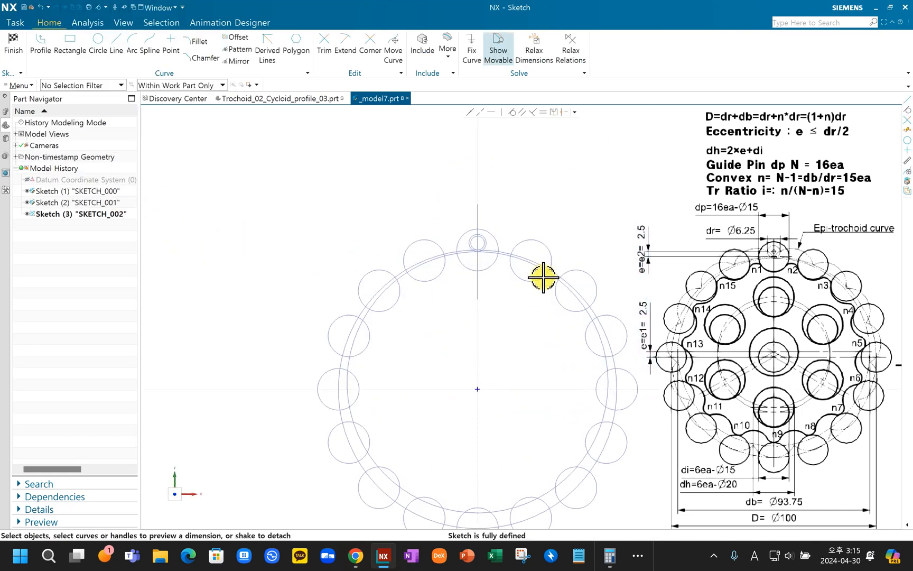
left_click(444, 62)
left_click(472, 89)
scroll(354, 253, "up", 3)
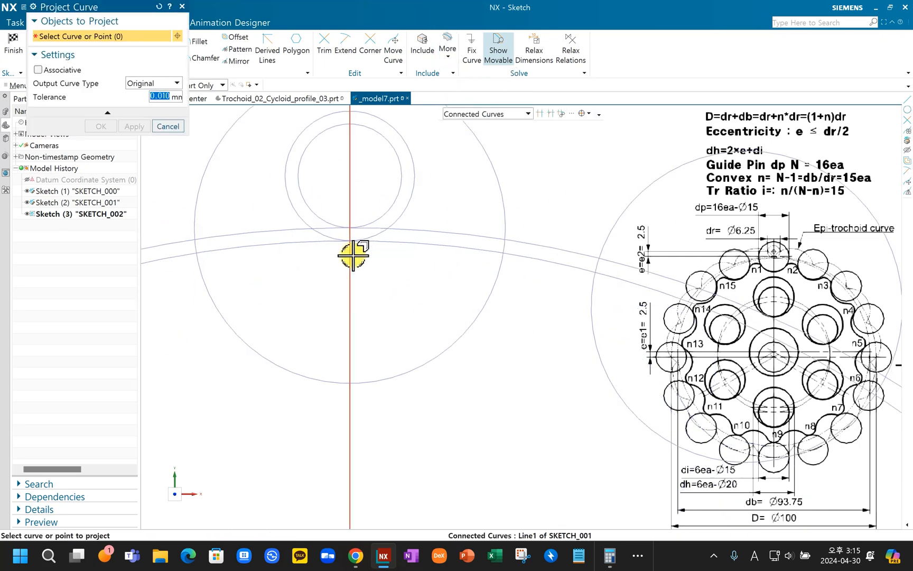
left_click(401, 171)
left_click(452, 250)
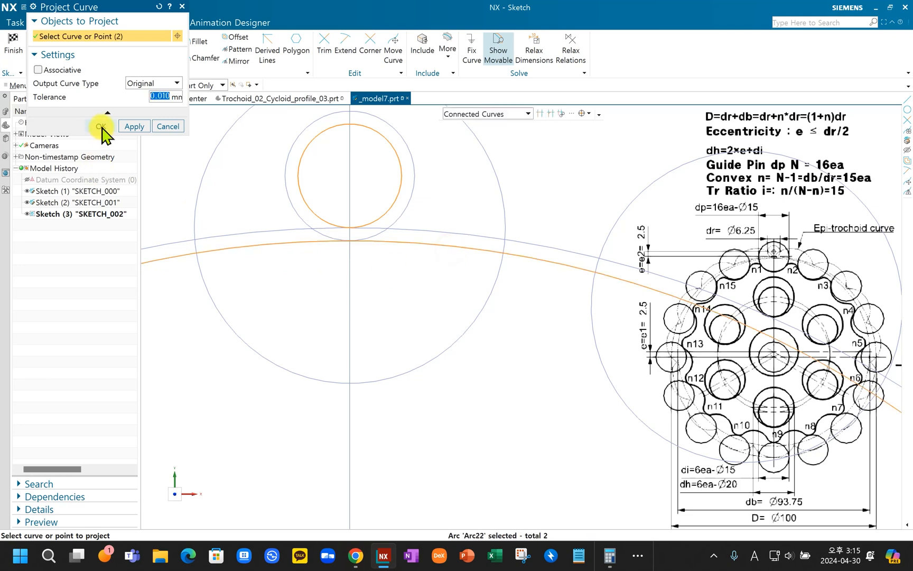
left_click(101, 128)
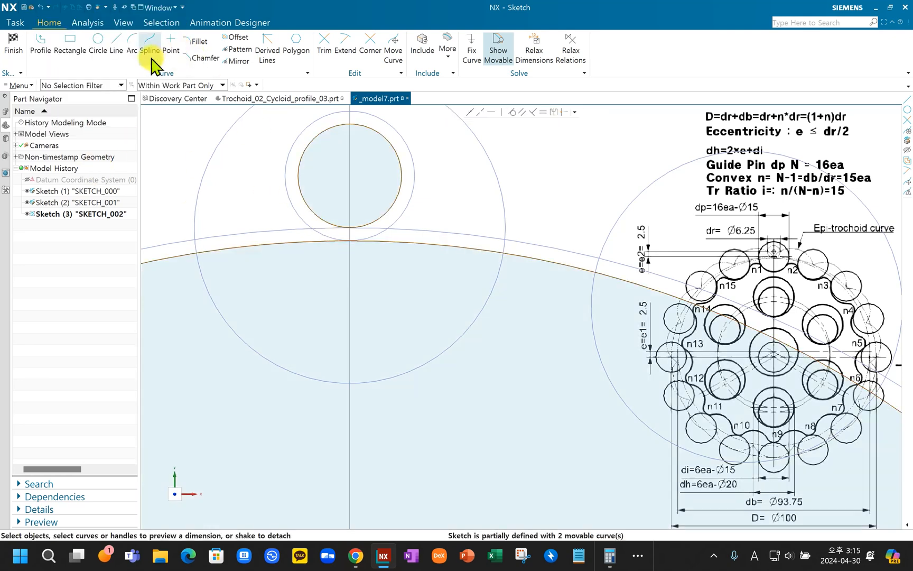
Step: Place a sketch point at the lowest quadrant of the projected 5 mm circle
left_click(169, 46)
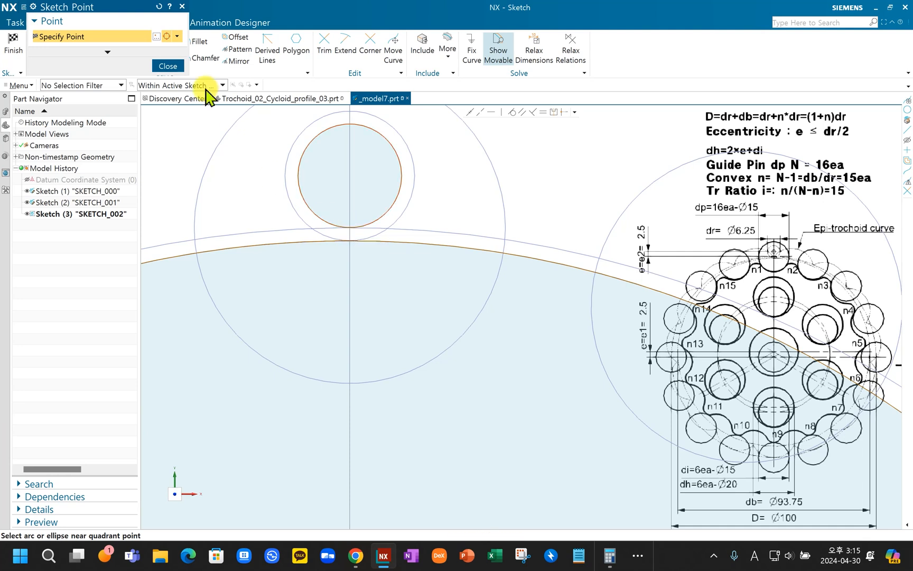
left_click(167, 64)
scroll(326, 233, "up", 8)
middle_click_drag(407, 243, 344, 282, "shift")
scroll(345, 282, "down", 4)
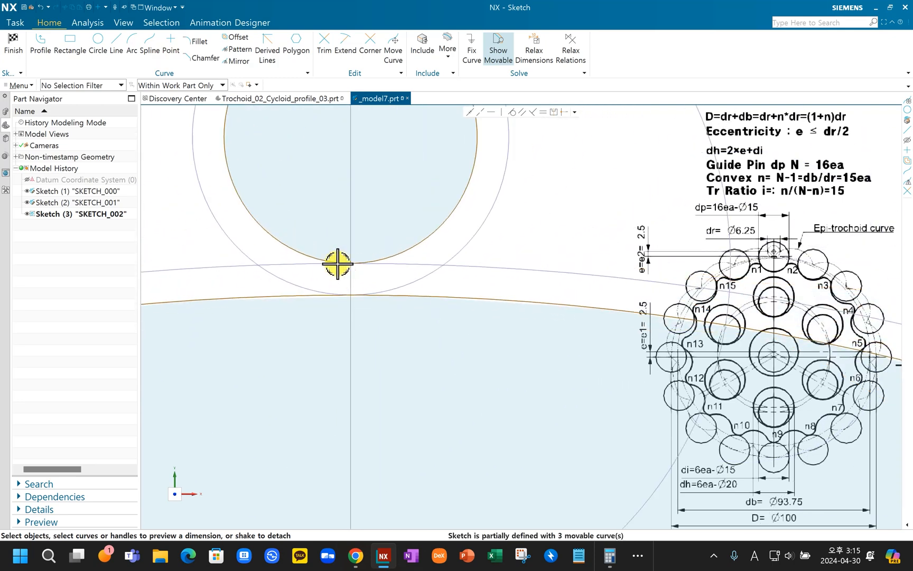
Step: Pattern the sketch point circularly about the 5 mm circle's center with a count of 19 and a 10° pitch angle
left_click(239, 50)
left_click_drag(324, 243, 361, 280)
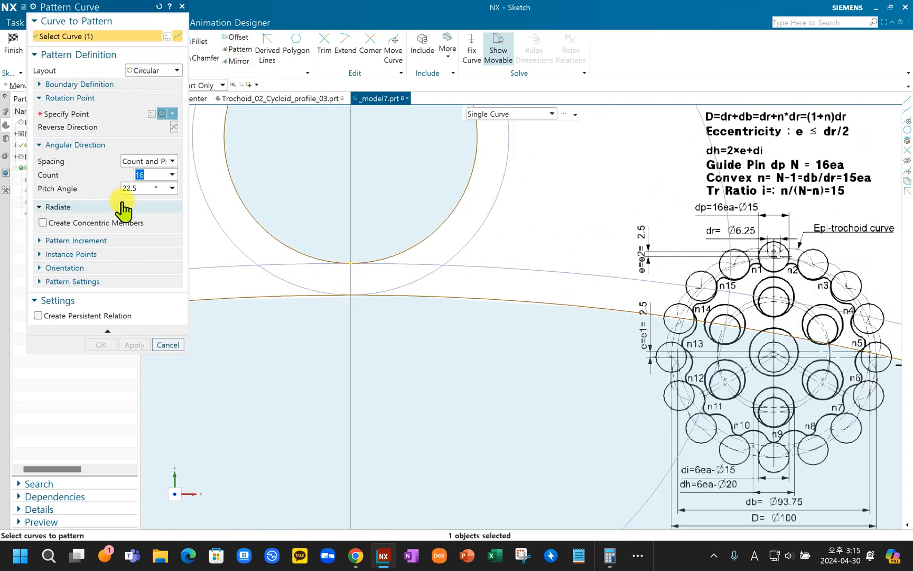
left_click(74, 115)
scroll(324, 301, "down", 5)
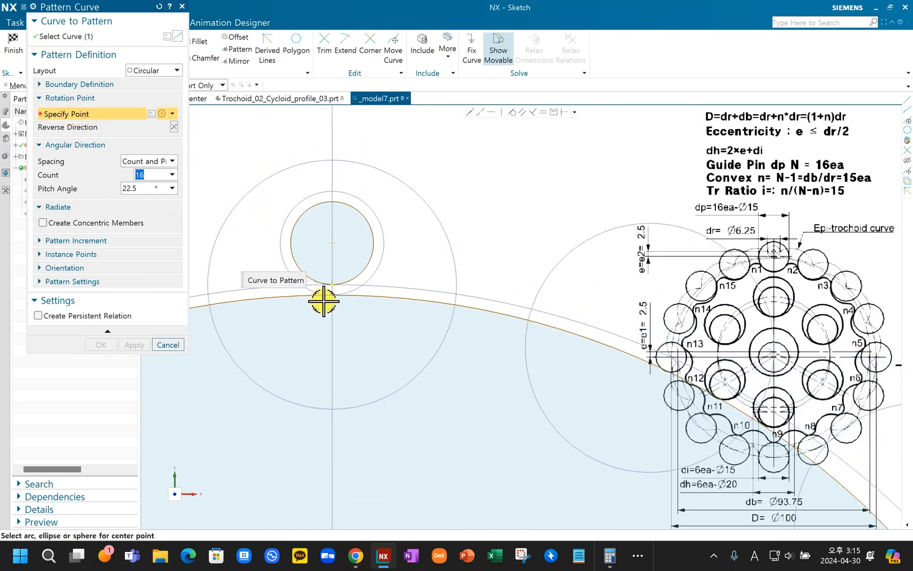
left_click(371, 238)
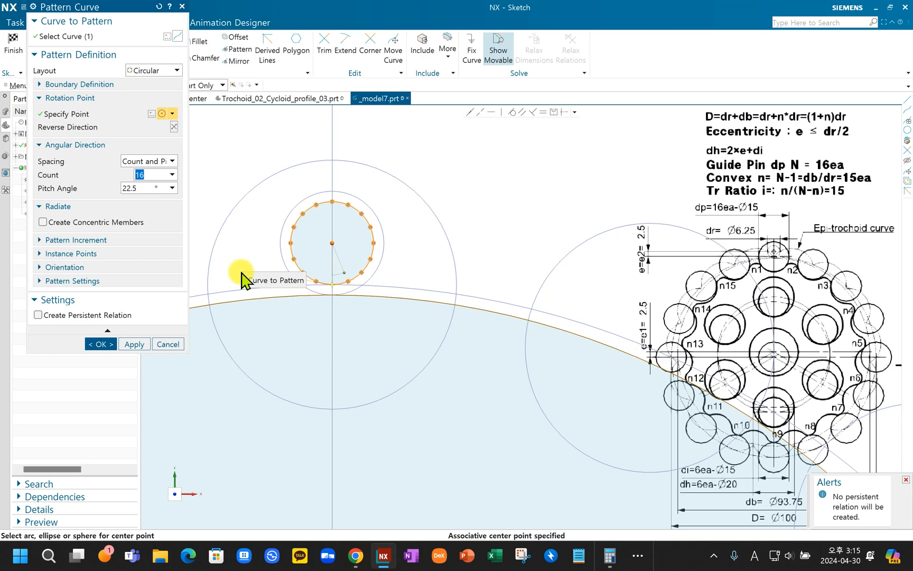
left_click(140, 189)
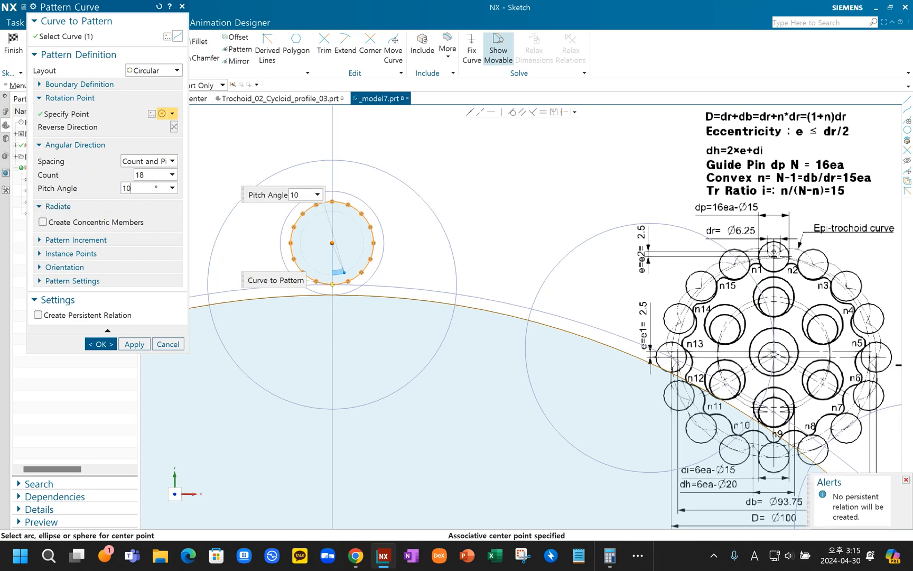
left_click(137, 187)
scroll(317, 232, "up", 4)
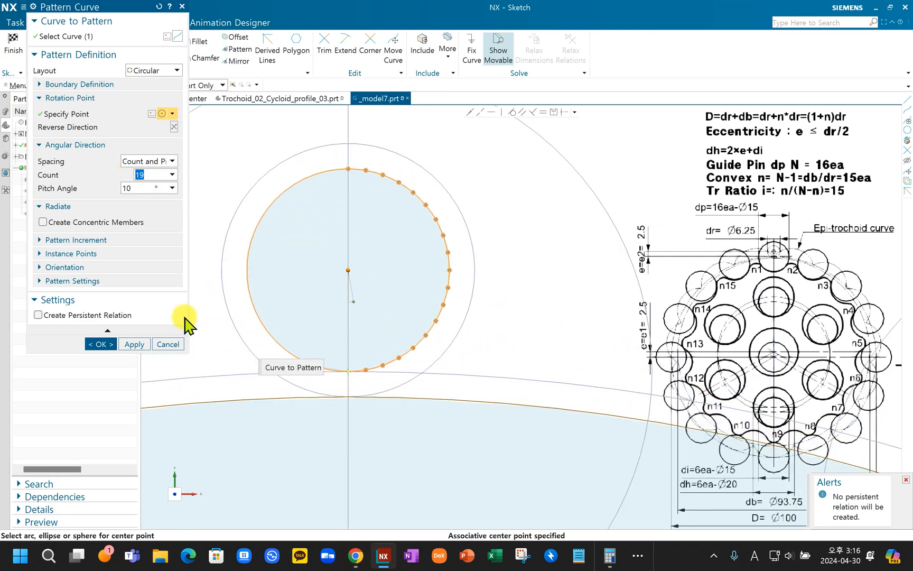
left_click(98, 344)
Step: Examine how the patterned points on the 5 mm circle sit relative to the 93.75 mm base circle
scroll(317, 320, "down", 3)
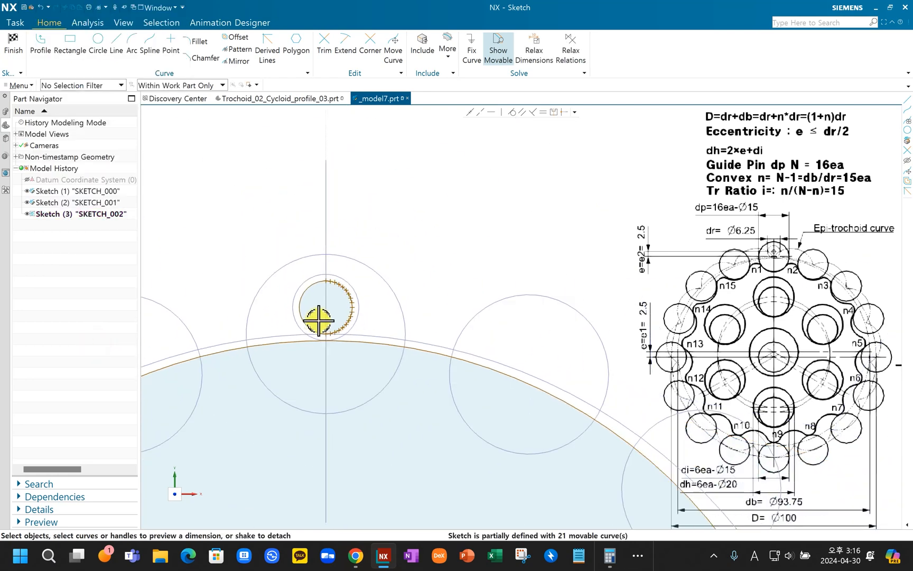
scroll(317, 333, "down", 4)
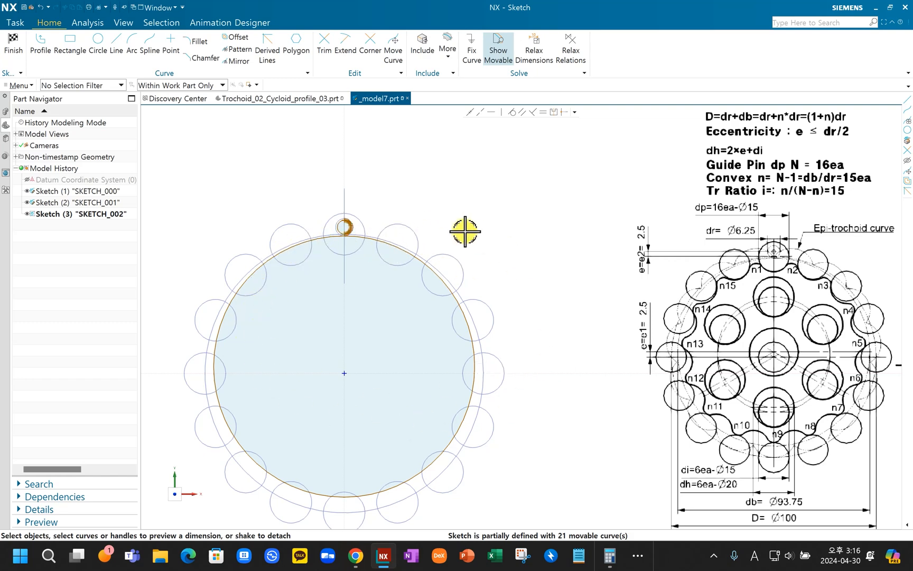
scroll(351, 229, "up", 6)
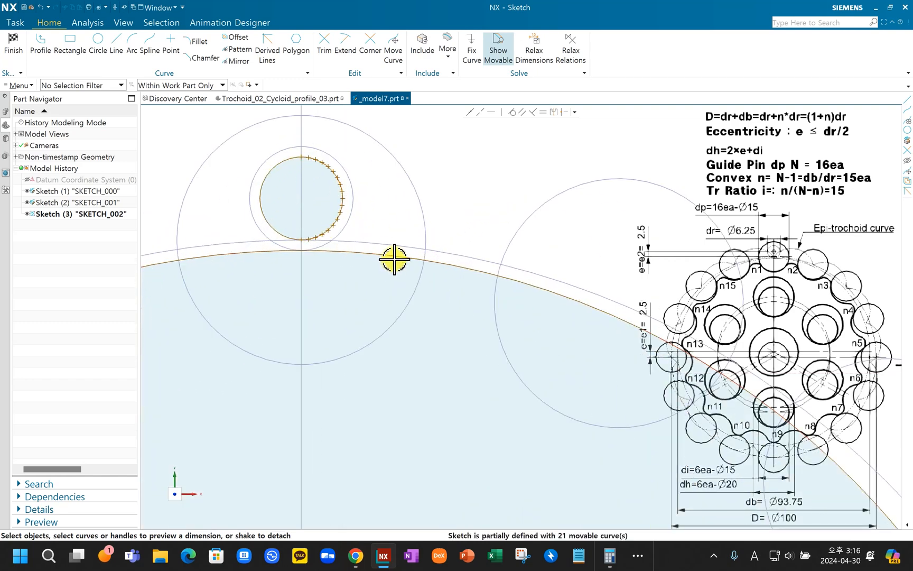
scroll(321, 249, "down", 3)
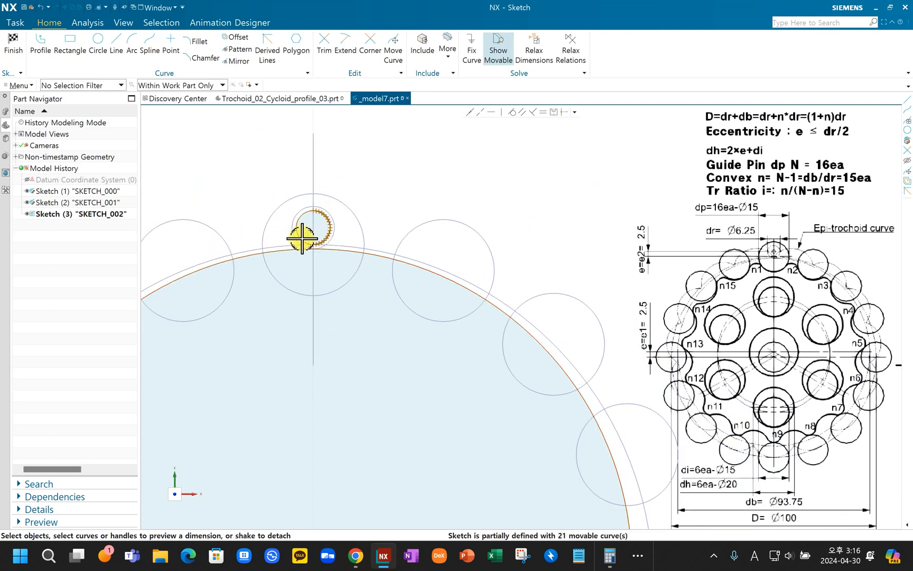
scroll(335, 238, "down", 4)
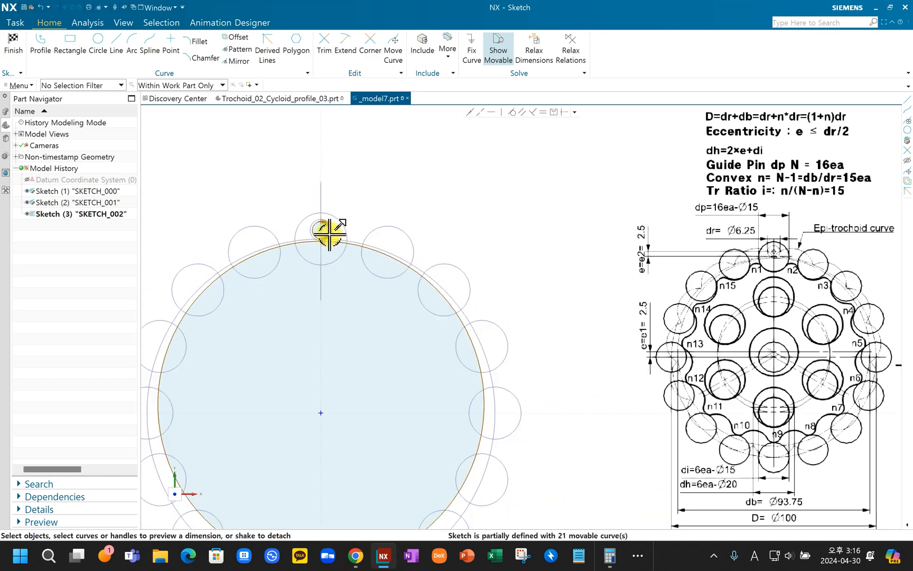
scroll(330, 232, "up", 5)
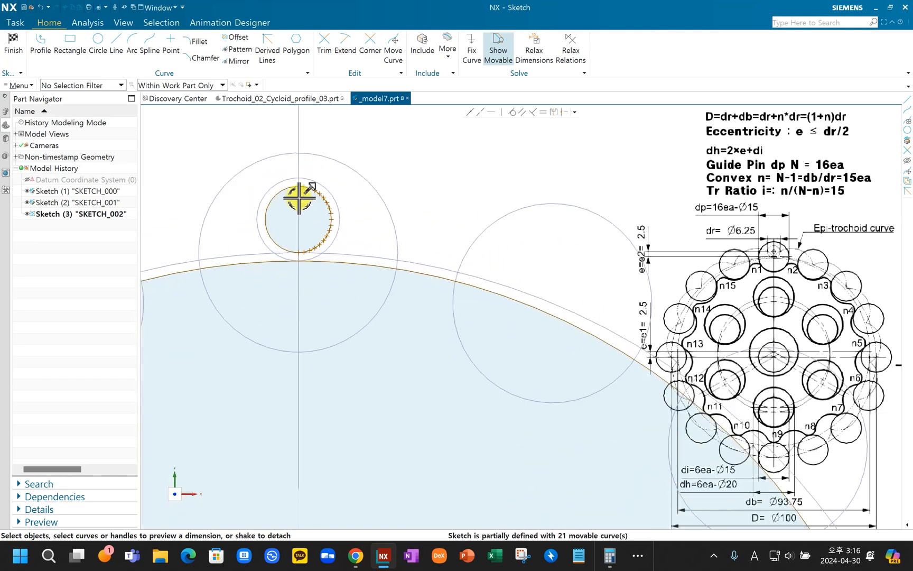
scroll(338, 251, "down", 2)
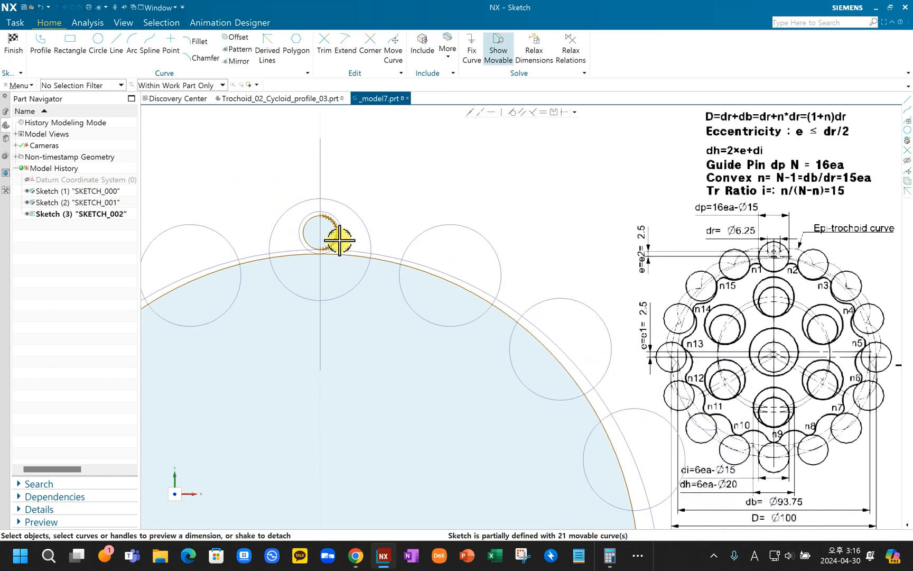
scroll(312, 245, "down", 2)
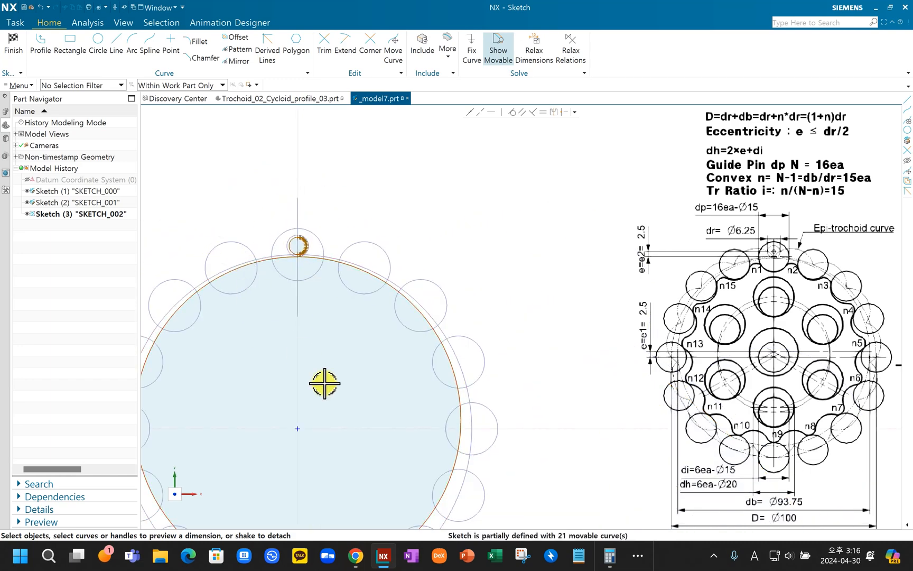
Step: Draw a vertical line from the 93.75 mm circle's center up past the small circles above it
middle_click_drag(360, 357, 411, 309, "shift")
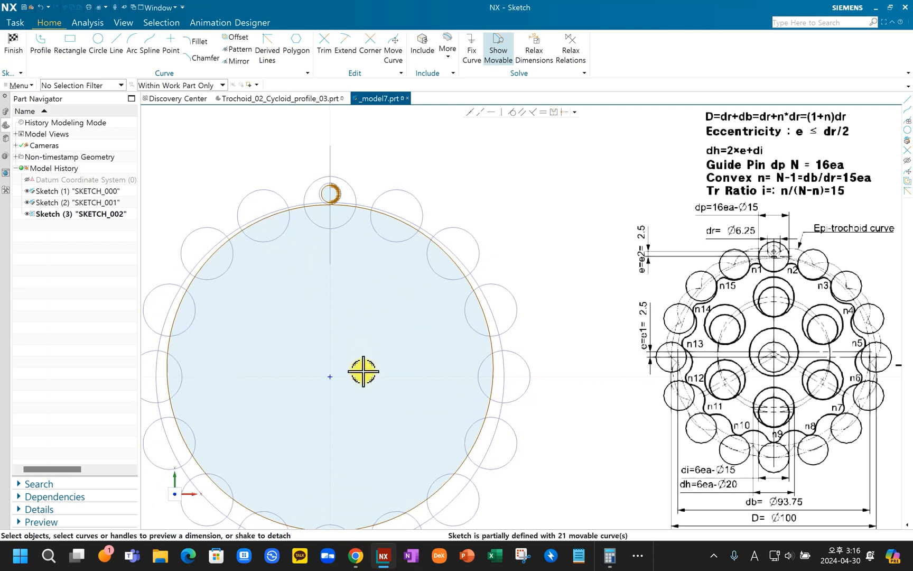
left_click(116, 49)
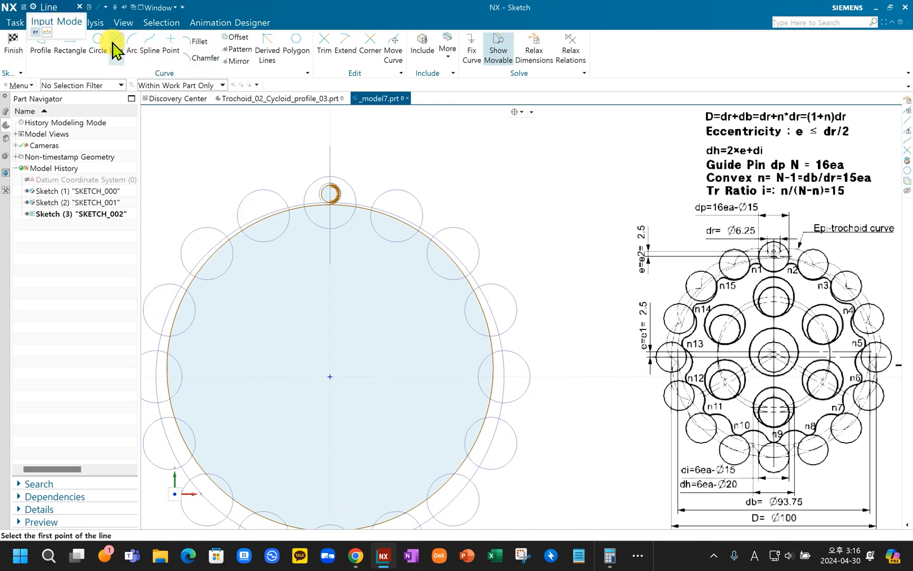
left_click(330, 367)
left_click(329, 128)
key("Escape")
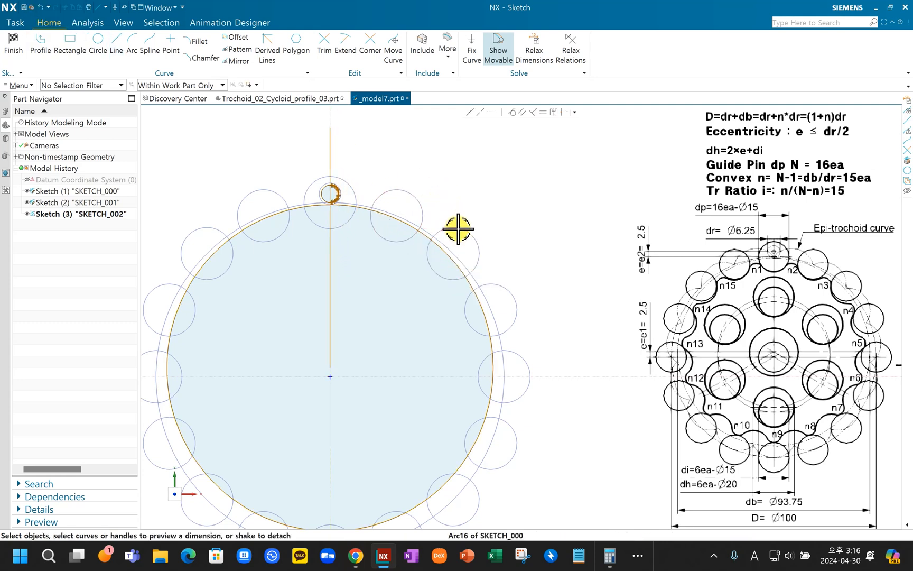
Step: Pattern the vertical line circularly about the 93.75 mm circle's center with a count of 2 and a pitch angle of 360/15
left_click(241, 50)
left_click(330, 158)
left_click(79, 115)
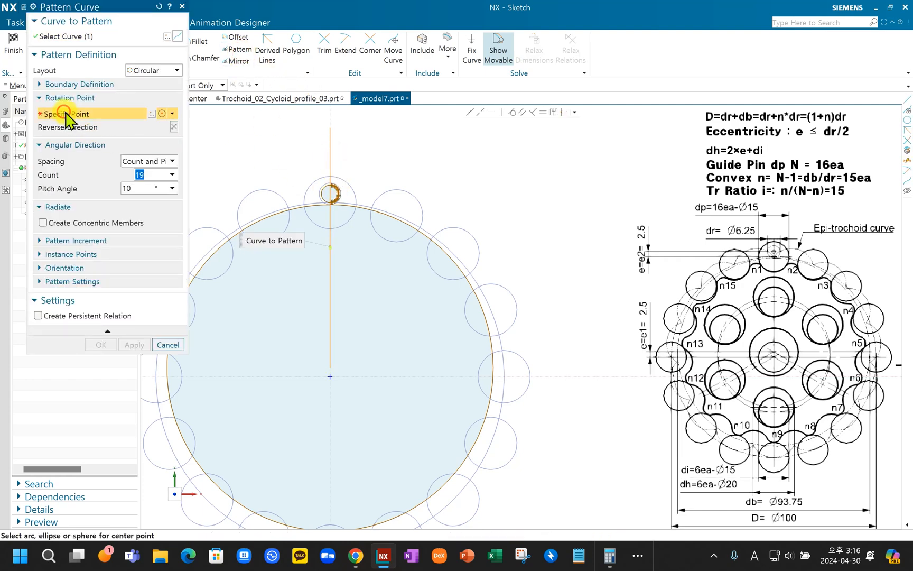
left_click(423, 238)
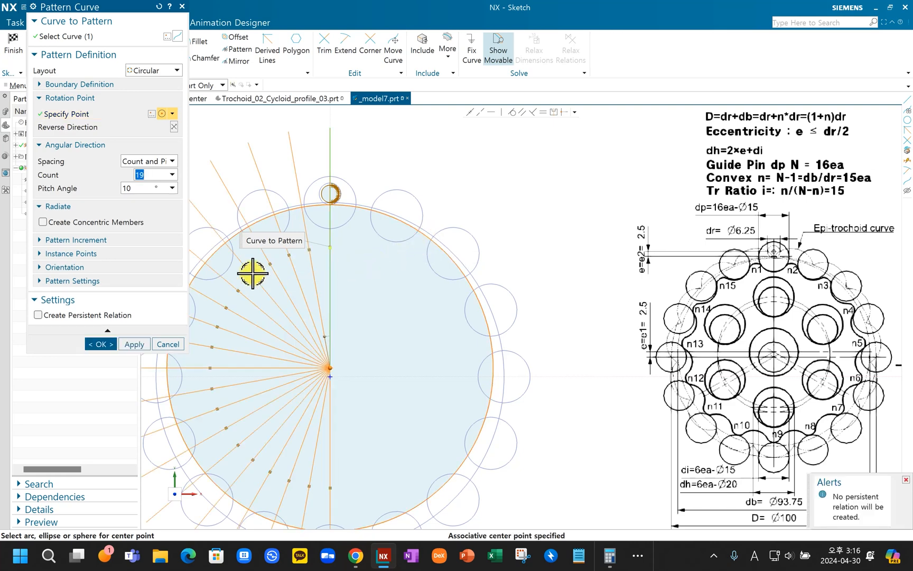
key("Tab")
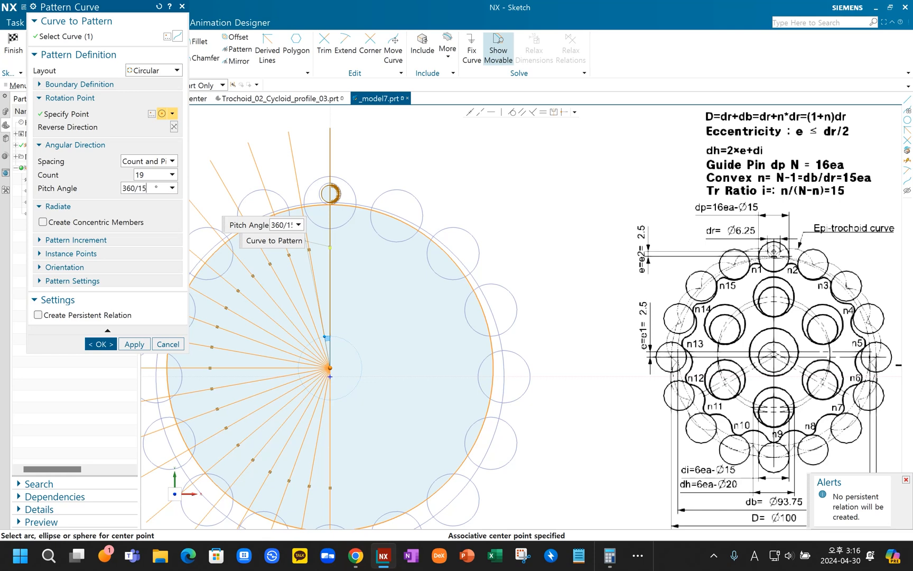
key("Return")
type("2")
key("Return")
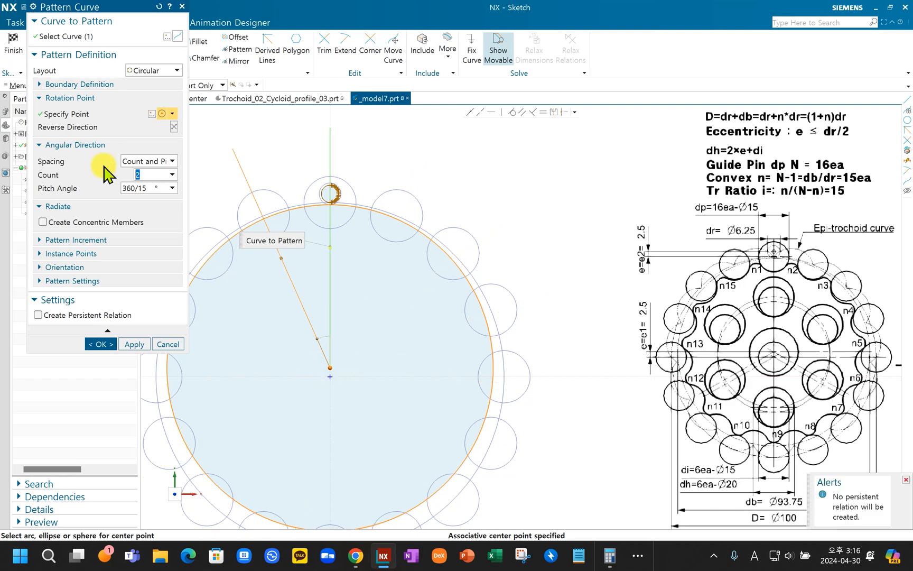
left_click(134, 344)
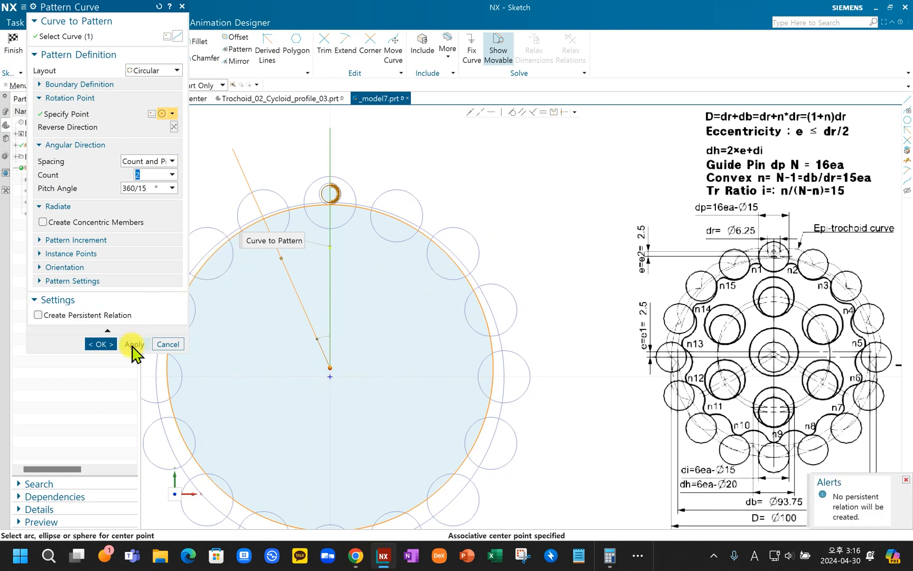
left_click(178, 346)
Step: Create a bisector with Derived Lines between the vertical line and its patterned copy, extending it beyond the base circle
scroll(248, 248, "up", 3)
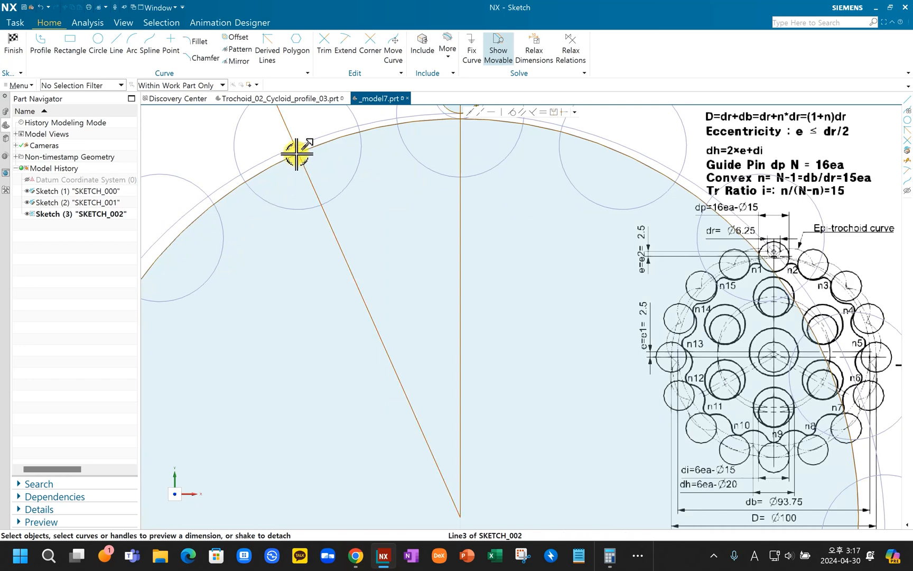
scroll(305, 149, "down", 3)
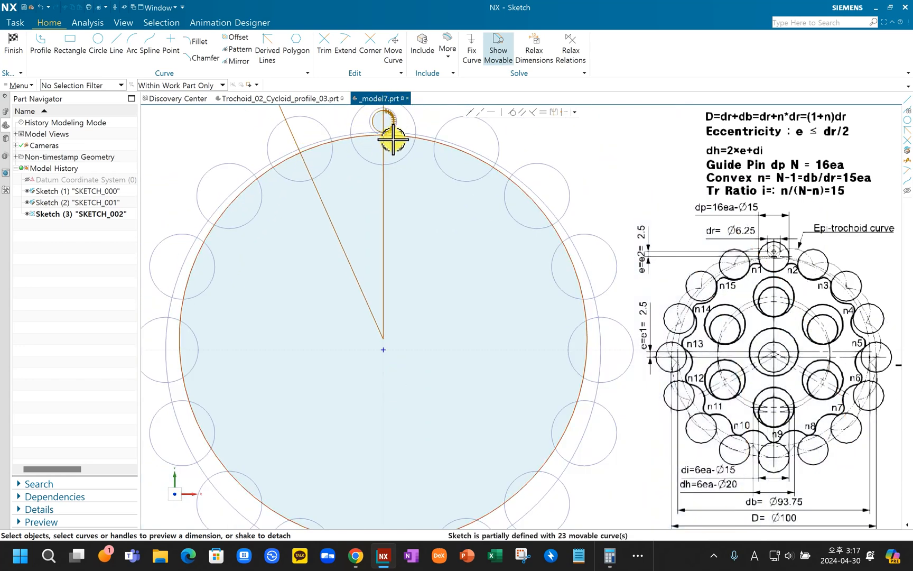
scroll(376, 156, "up", 2)
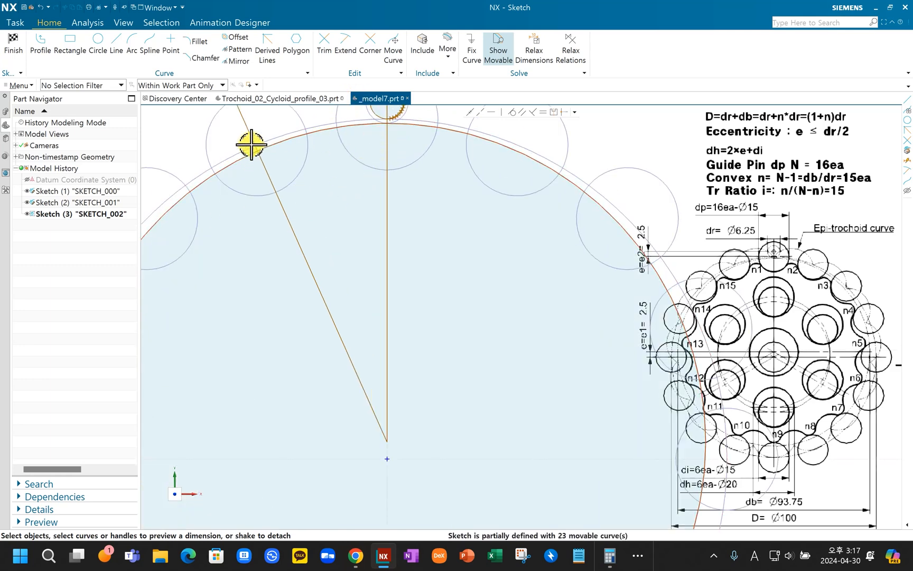
scroll(264, 153, "down", 3)
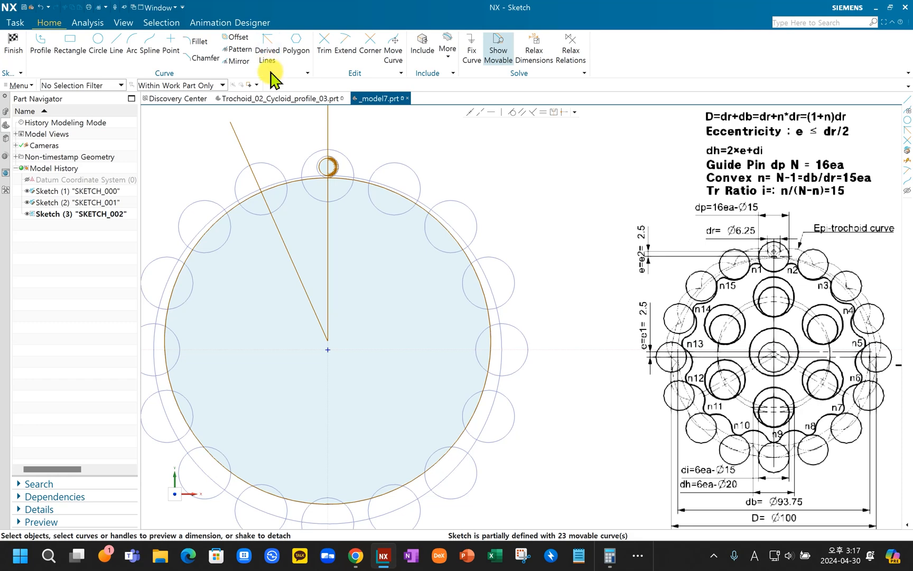
left_click(267, 46)
left_click(276, 226)
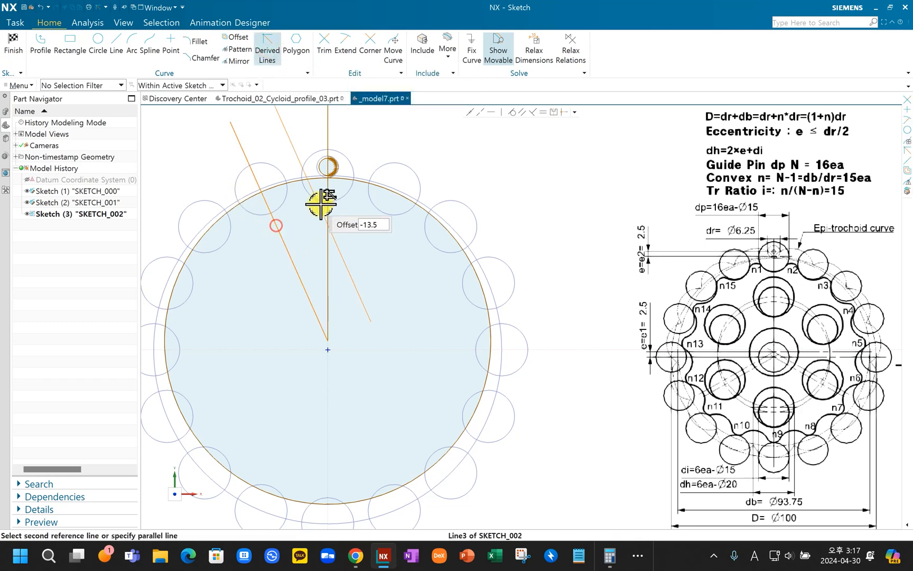
left_click(327, 204)
left_click(285, 124)
scroll(325, 207, "up", 3)
key("Escape")
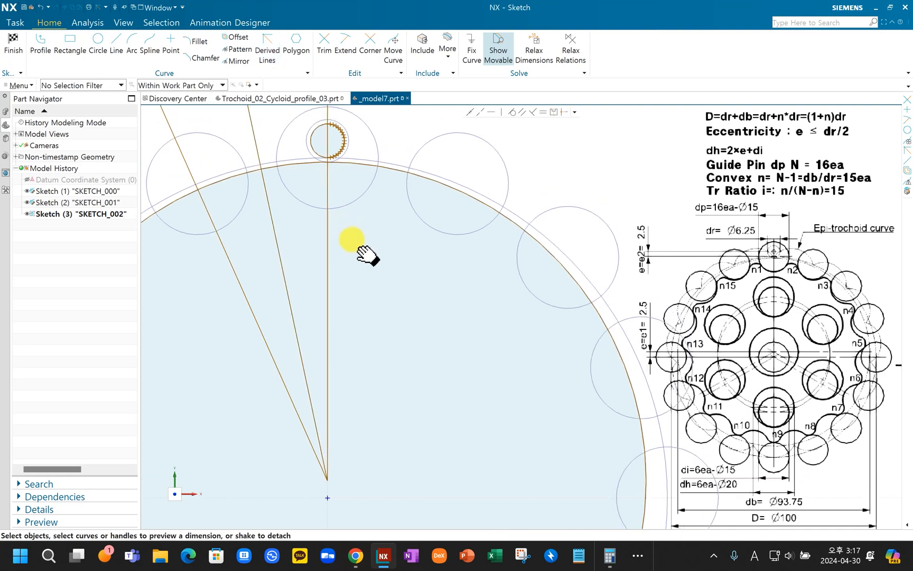
Step: Examine the bisector and the patterned points around the top of the 93.75 mm circle
middle_click_drag(352, 240, 353, 270, "shift")
scroll(335, 202, "up", 5)
scroll(454, 321, "down", 2)
scroll(454, 320, "down", 1)
middle_click_drag(448, 330, 442, 283, "shift")
scroll(393, 252, "up", 3)
scroll(391, 249, "down", 3)
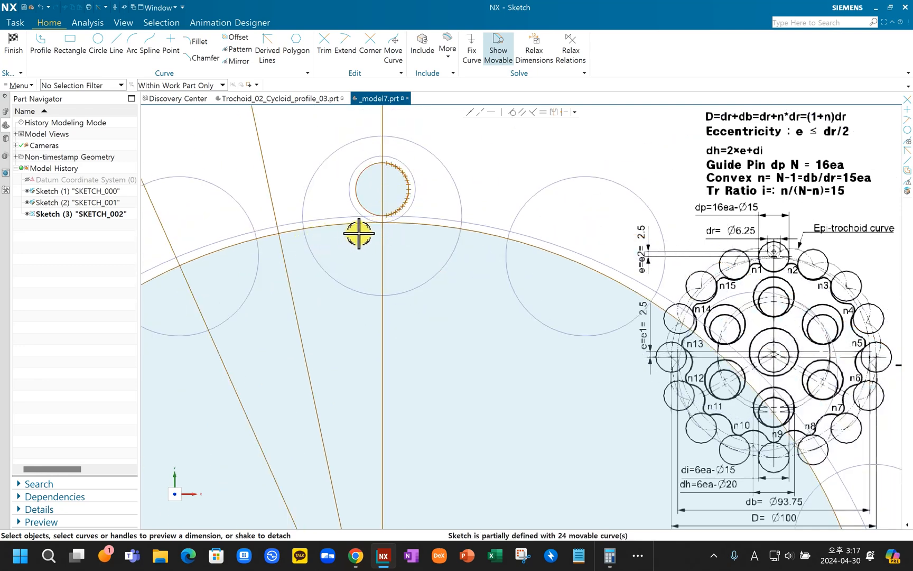
scroll(325, 268, "down", 3)
middle_click_drag(376, 310, 382, 281, "shift")
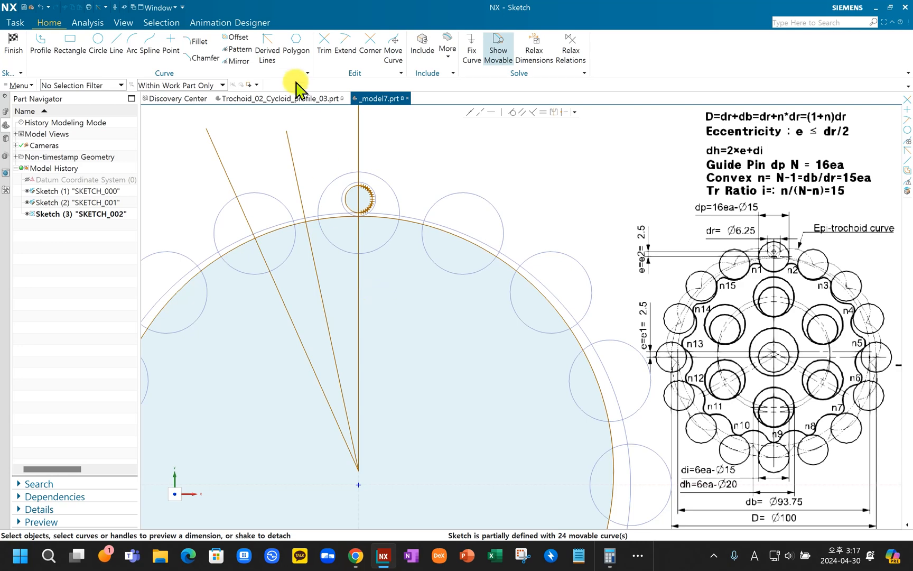
Step: Start a circular curve pattern of the small solid circle with its points, rotating about the 93.75 mm circle's center
left_click(238, 49)
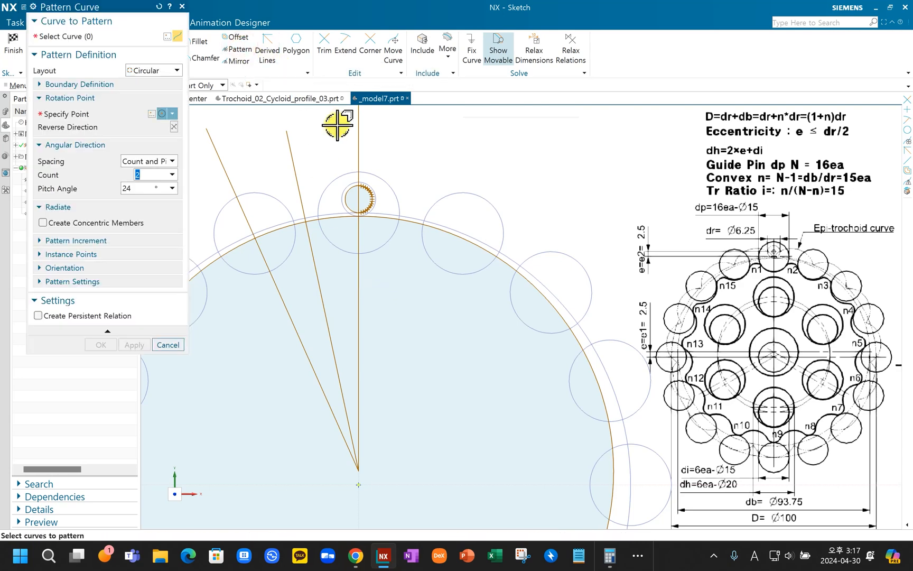
scroll(345, 159, "up", 3)
scroll(347, 172, "up", 2)
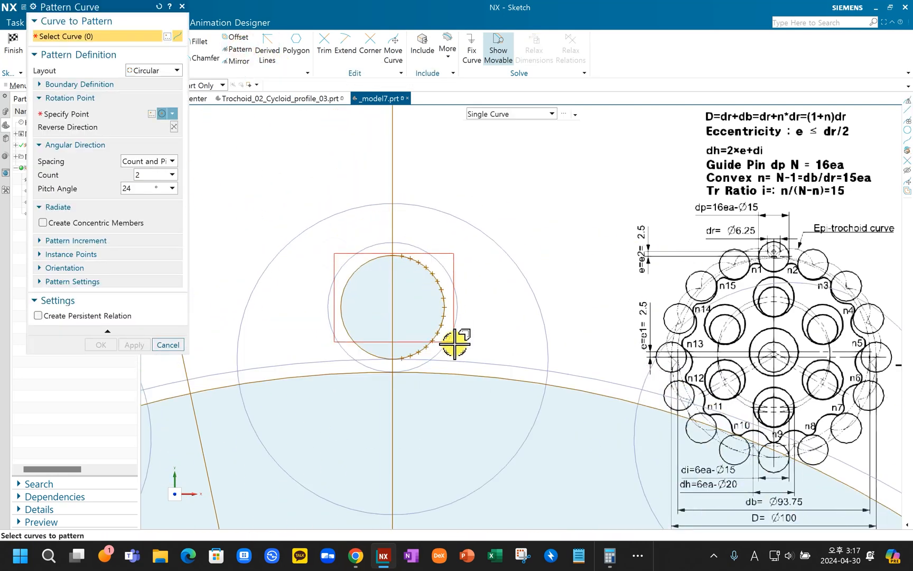
left_click(458, 369)
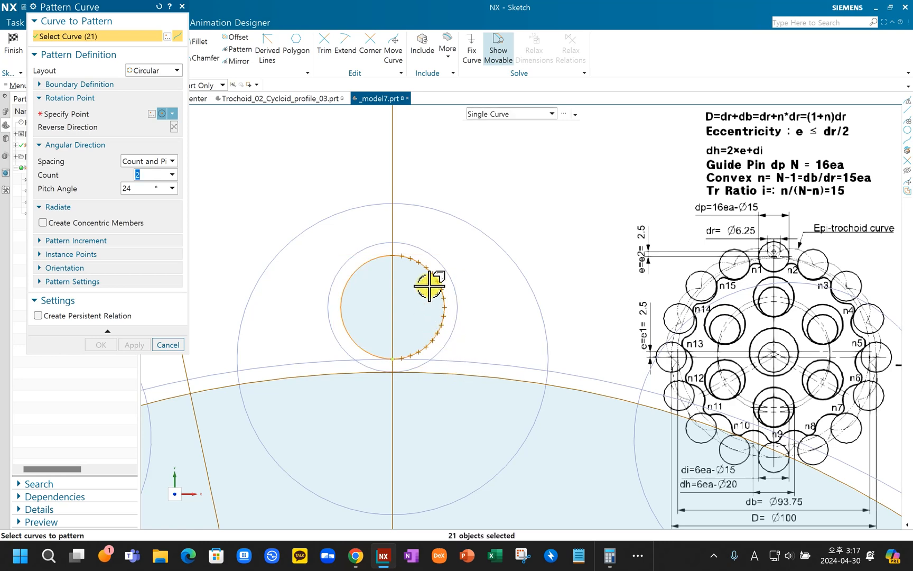
scroll(419, 272, "down", 2)
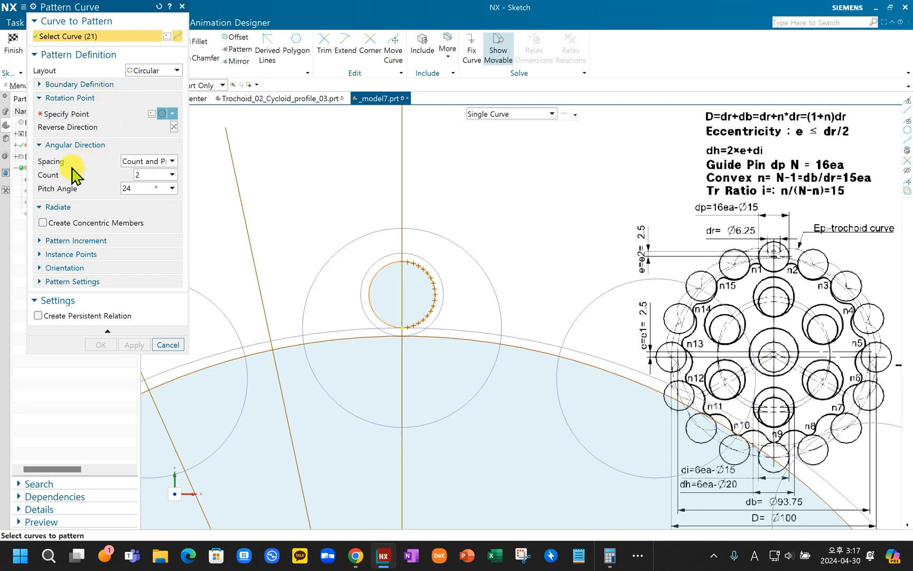
left_click(71, 116)
scroll(241, 208, "down", 2)
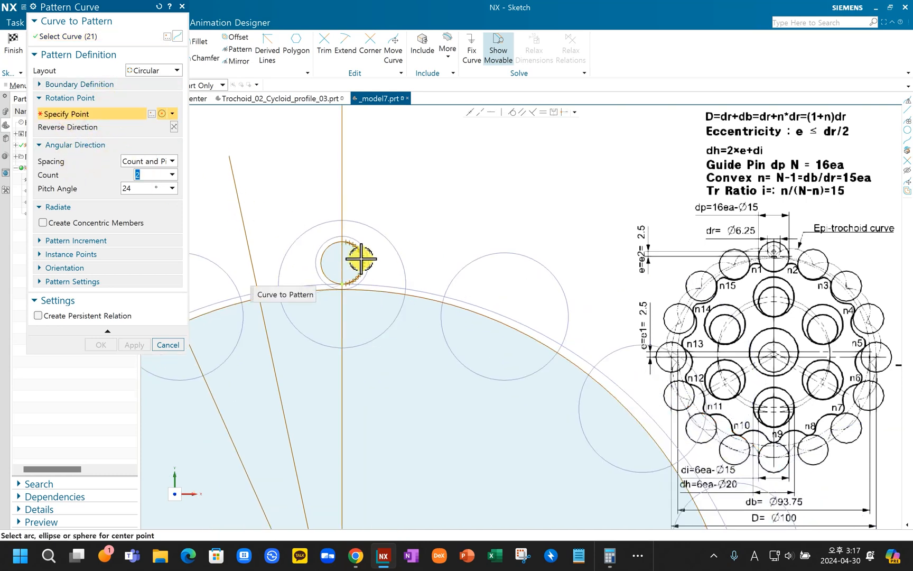
scroll(362, 259, "down", 3)
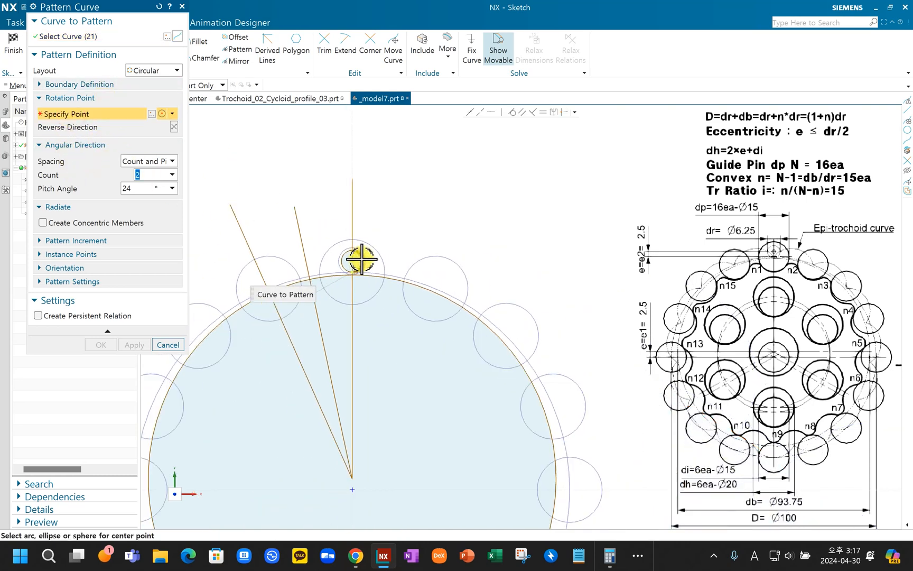
left_click(444, 300)
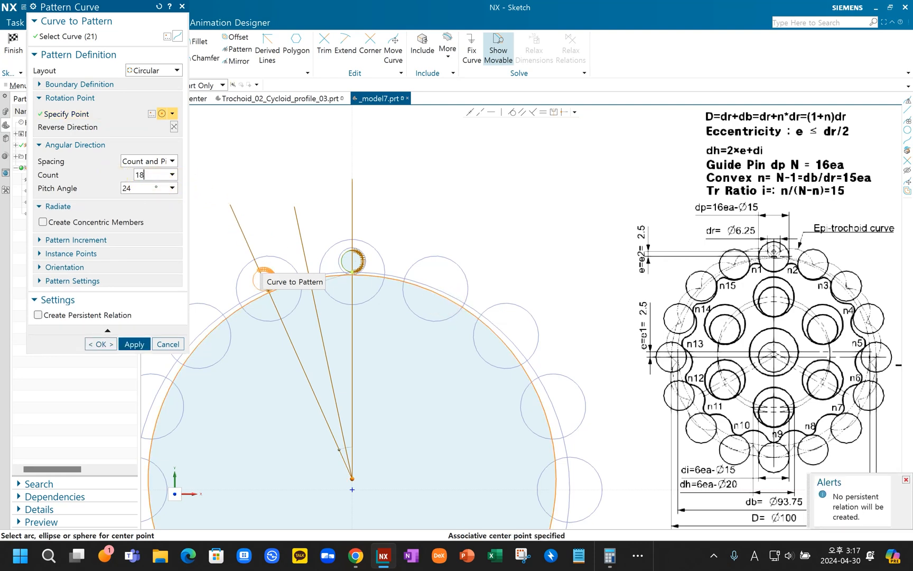
Step: Set the pattern's pitch angle to 360/15/2/18 and its count to 19, and create the copies
left_click(141, 186)
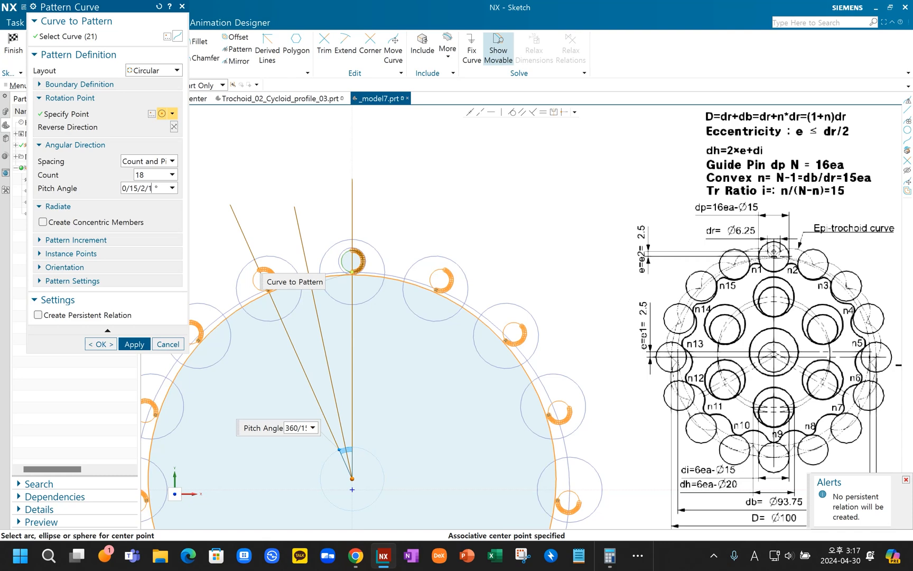
left_click(87, 189)
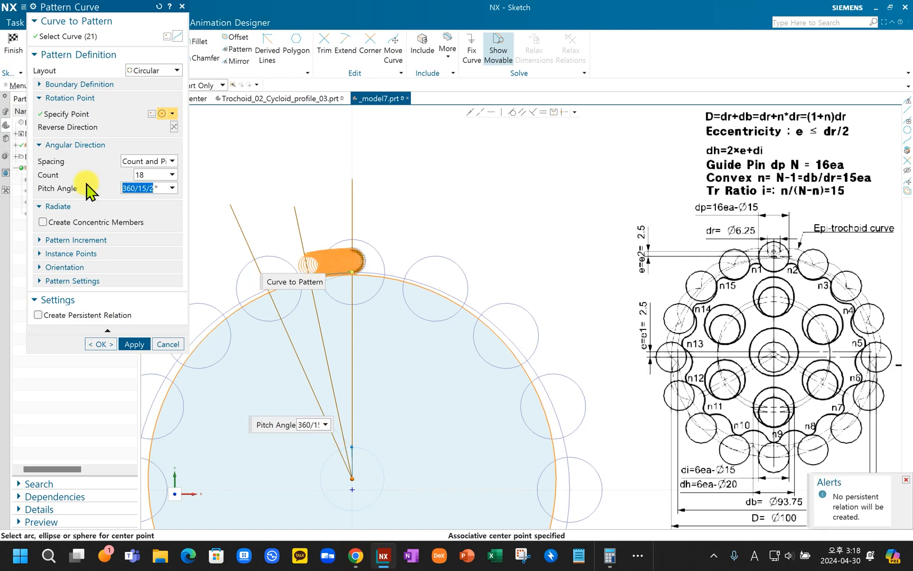
scroll(347, 225, "up", 5)
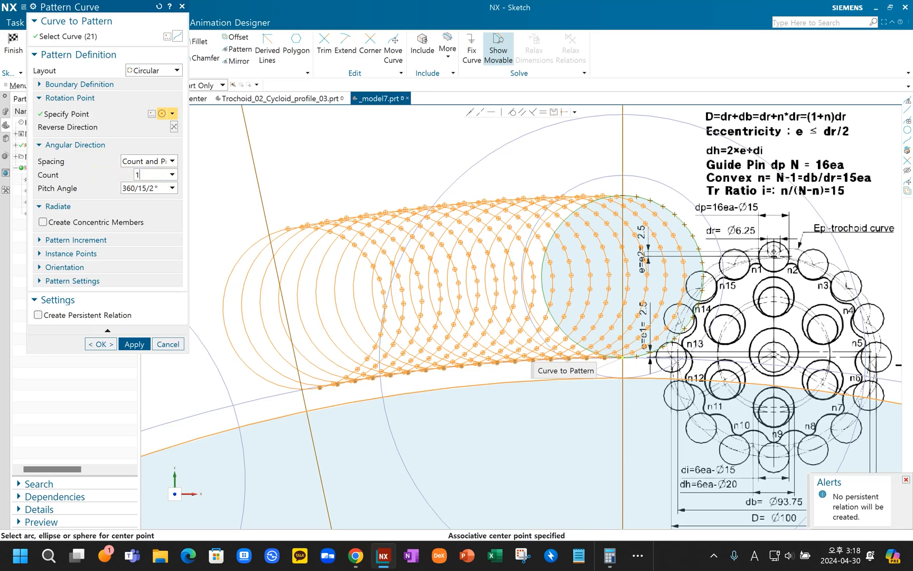
key("Return")
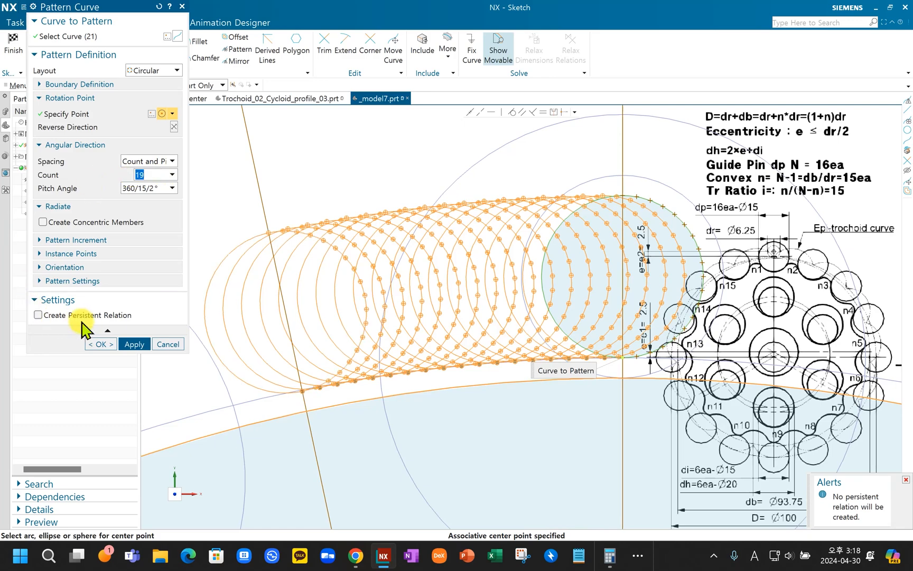
left_click(100, 344)
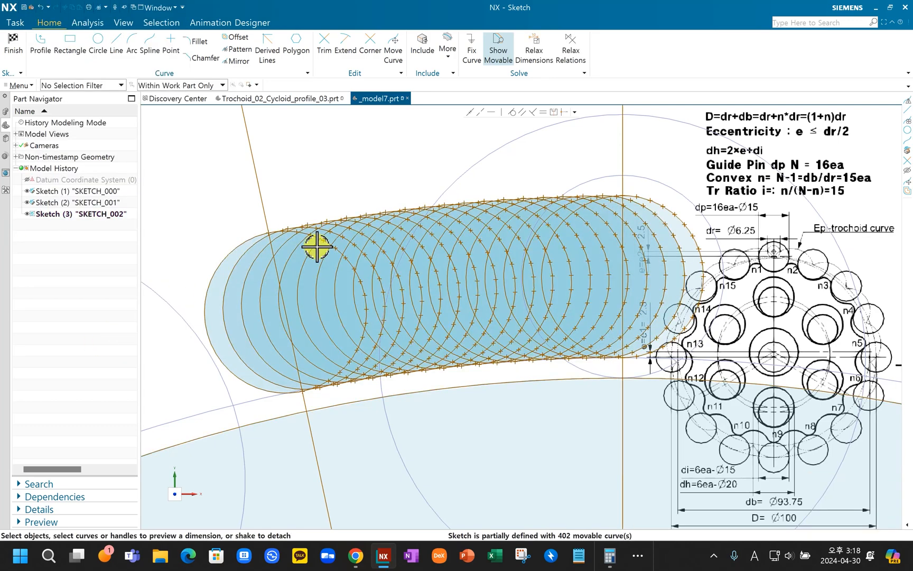
Step: Draw a horizontal line to the right from the intersection of the vertical line and the bottom of the original small circle
scroll(316, 247, "up", 2)
scroll(316, 247, "down", 3)
middle_click_drag(392, 293, 292, 251, "shift")
scroll(347, 260, "up", 3)
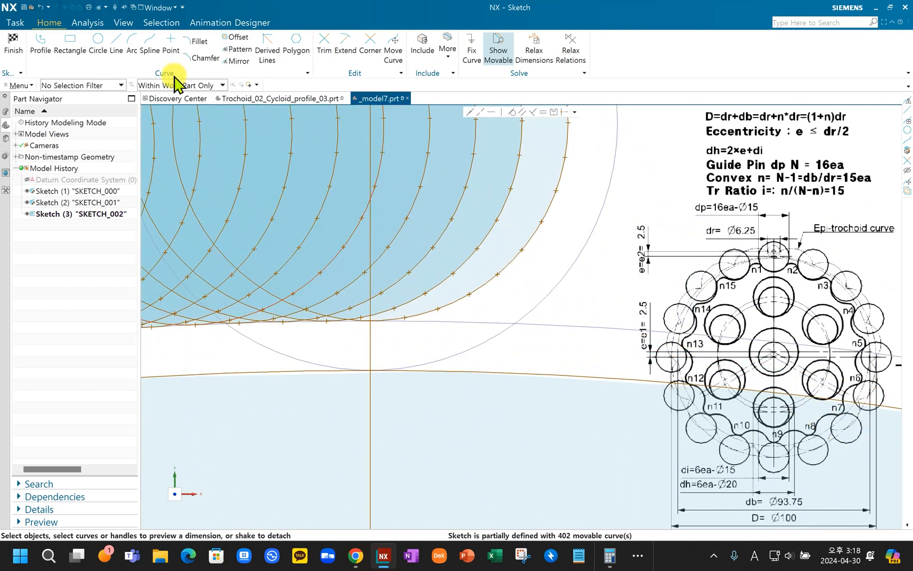
left_click(115, 44)
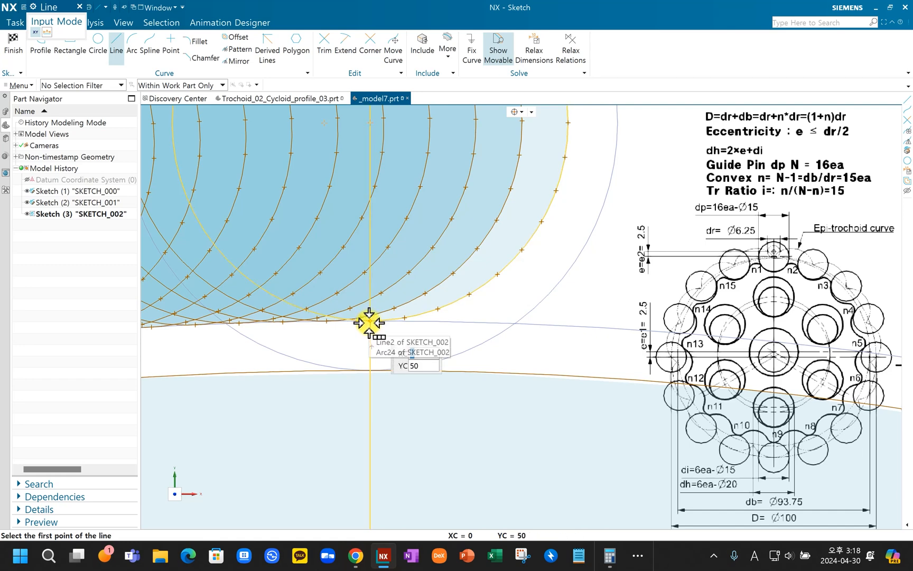
left_click(369, 323)
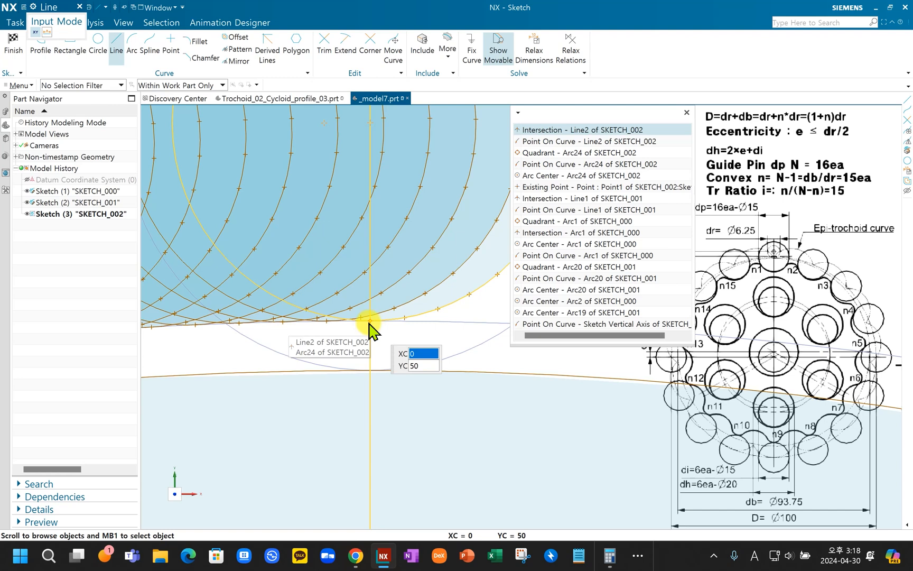
left_click(534, 130)
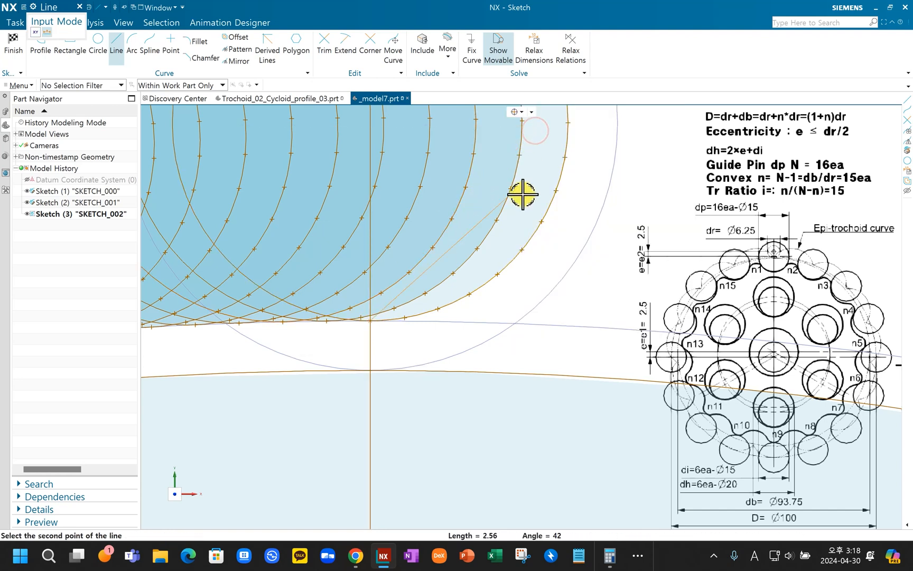
left_click(594, 316)
Step: Draw a short line perpendicular to the bisector from the patterned point on it at the last circles' upper edge to about XC -11.39, YC 53.75
scroll(568, 346, "down", 6)
scroll(271, 271, "up", 9)
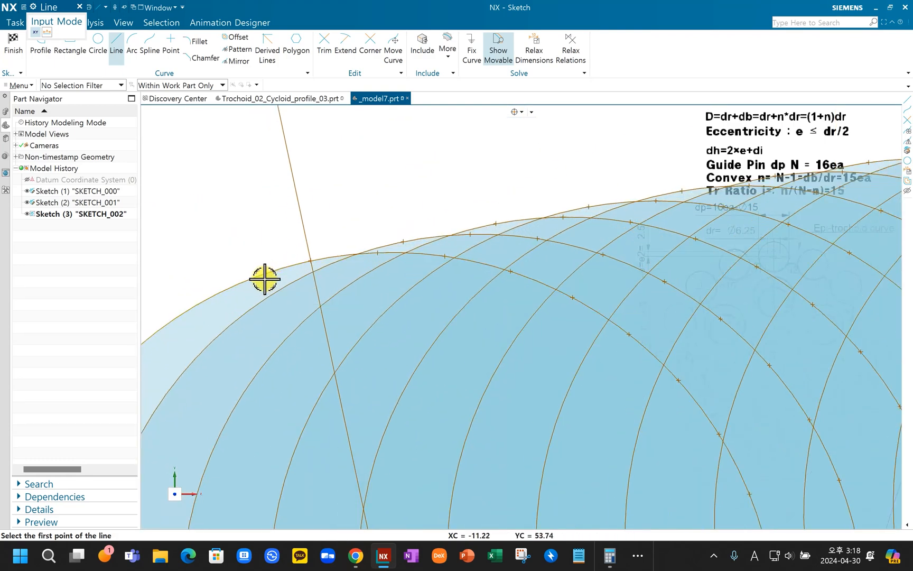
scroll(265, 279, "up", 2)
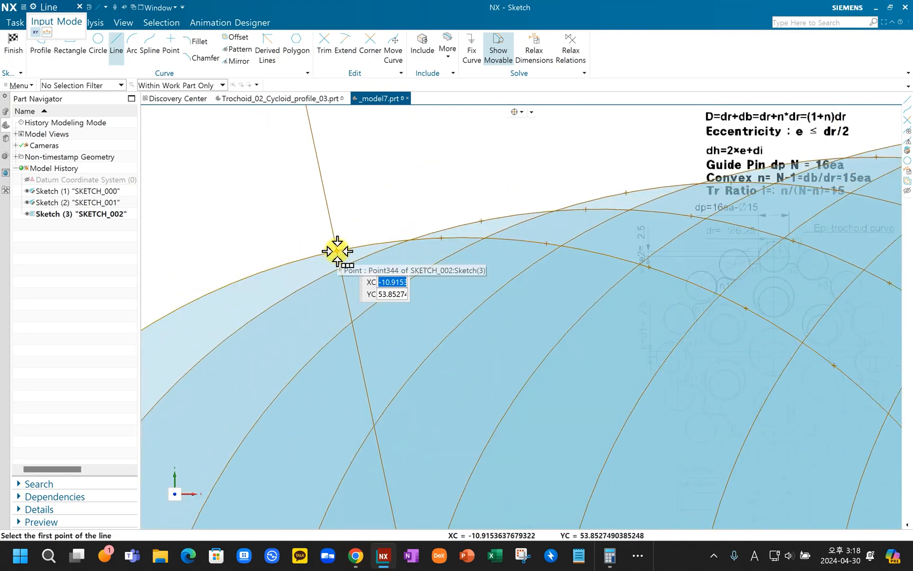
left_click(337, 251)
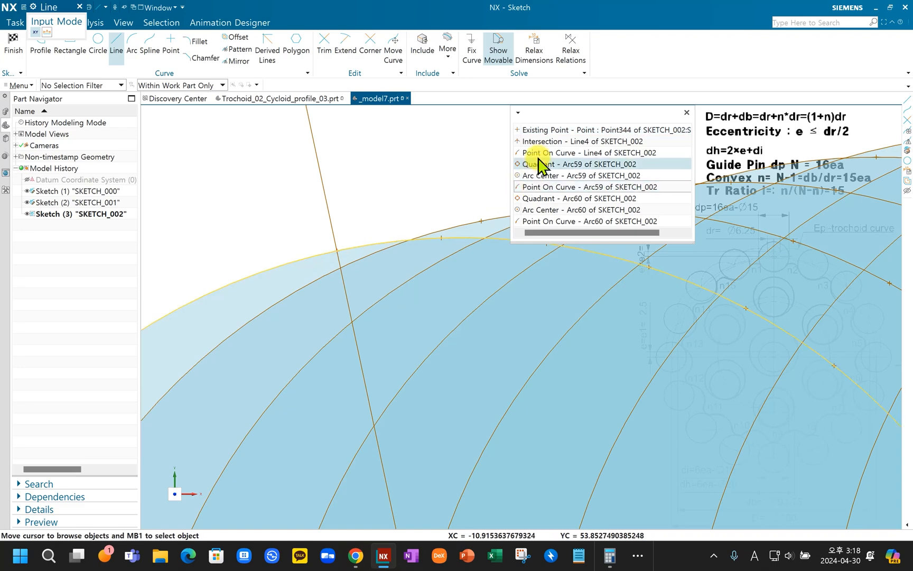
left_click(550, 130)
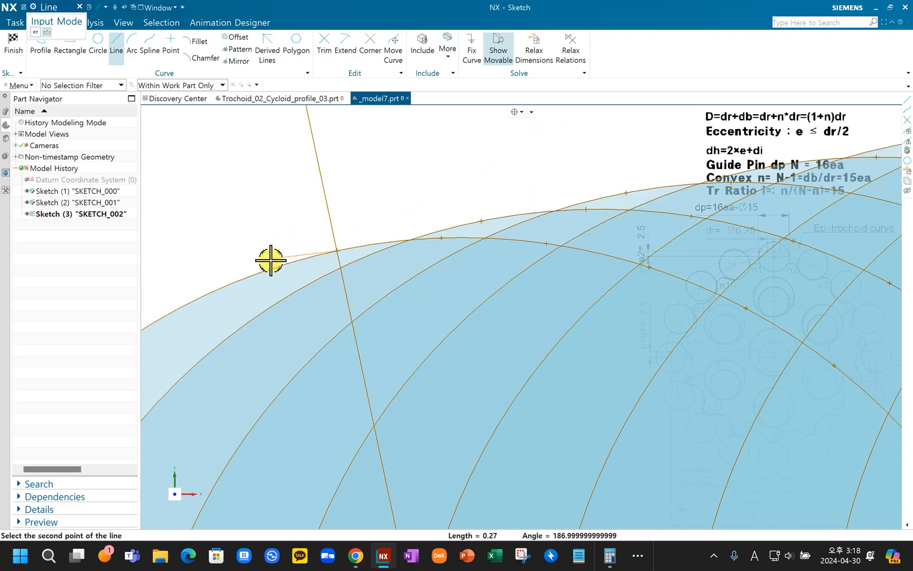
left_click(222, 272)
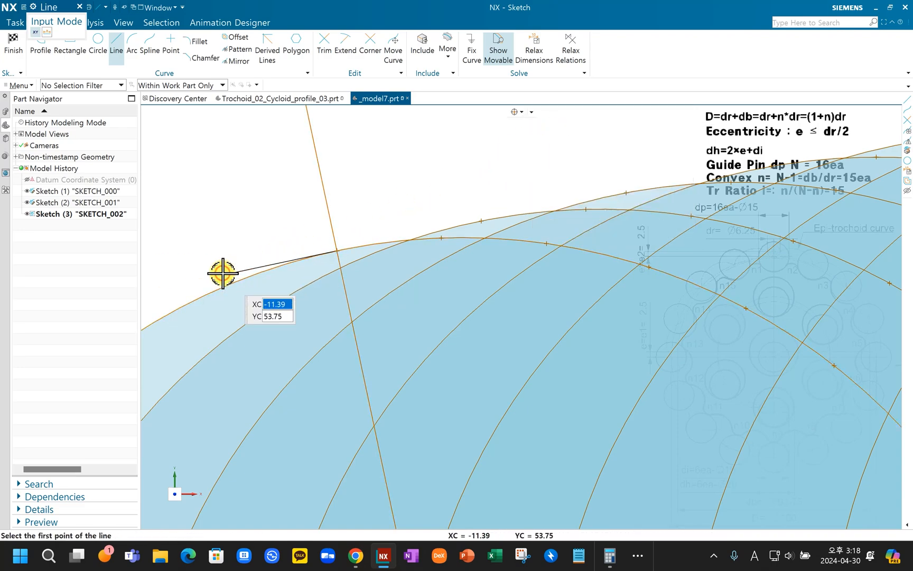
scroll(222, 275, "down", 3)
scroll(500, 321, "up", 5)
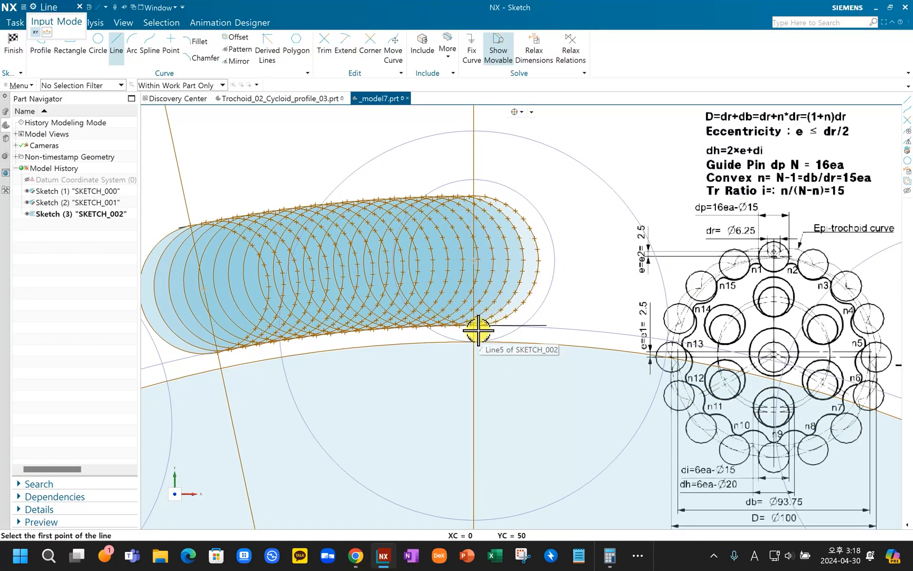
scroll(497, 325, "up", 3)
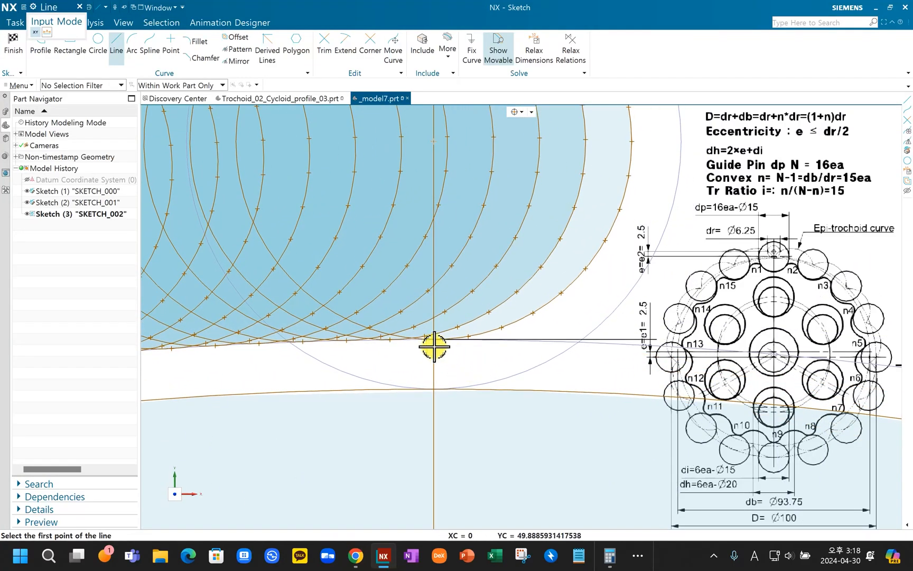
left_click(153, 48)
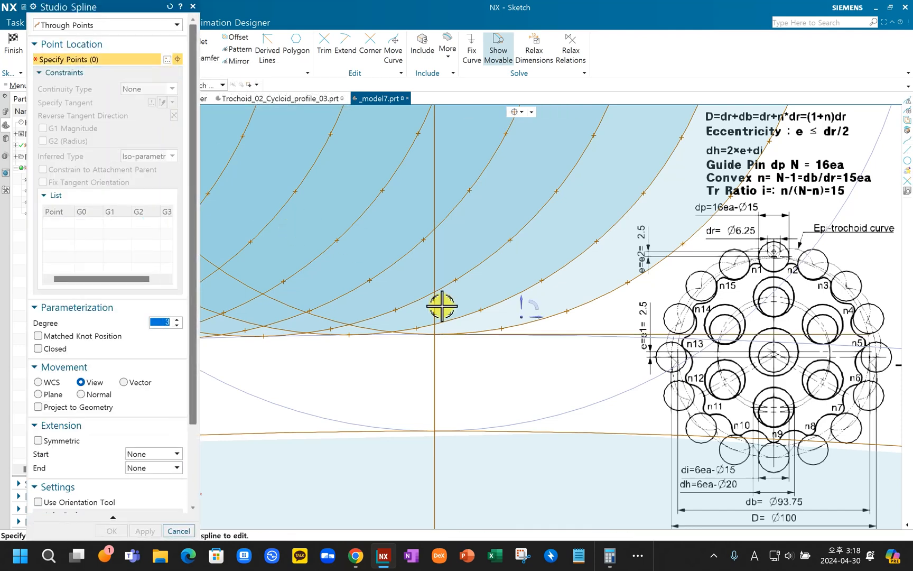
left_click(437, 334)
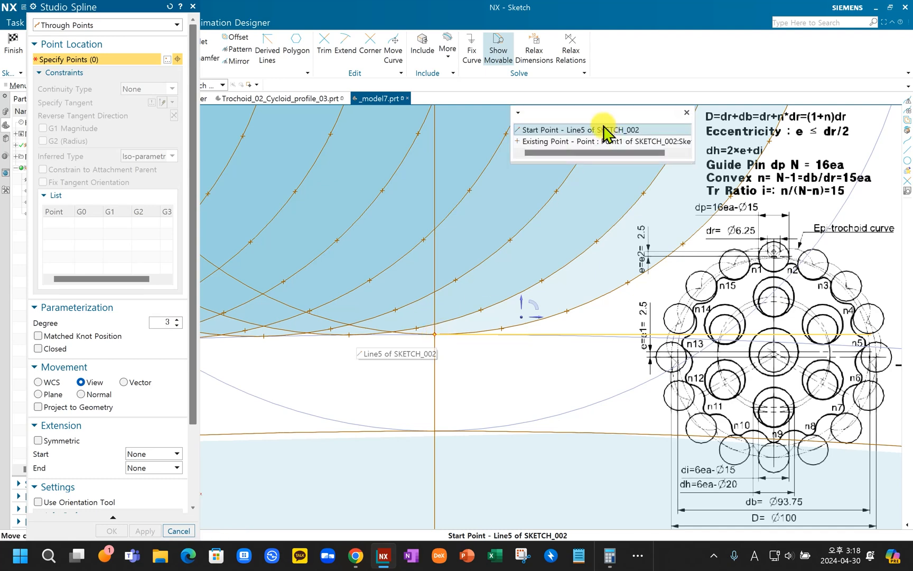
left_click(606, 131)
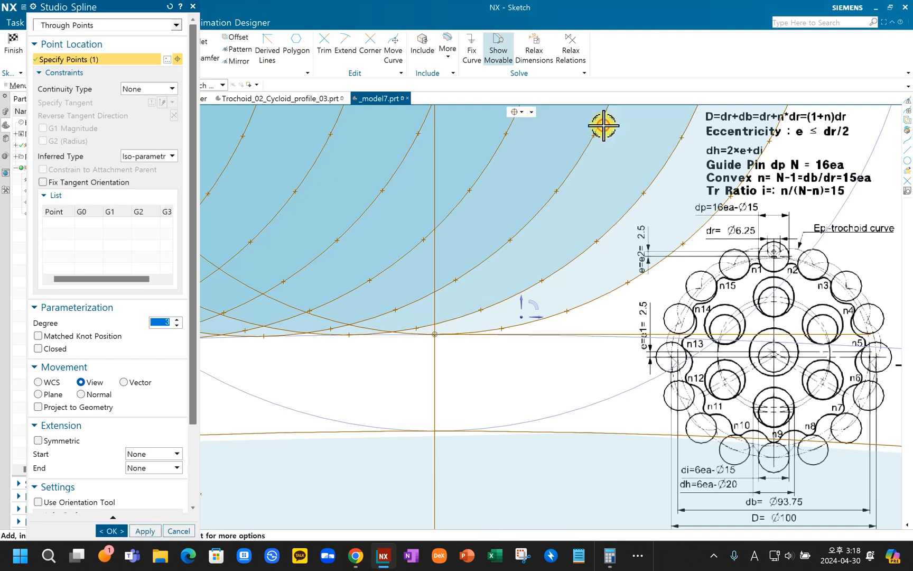
left_click(414, 327)
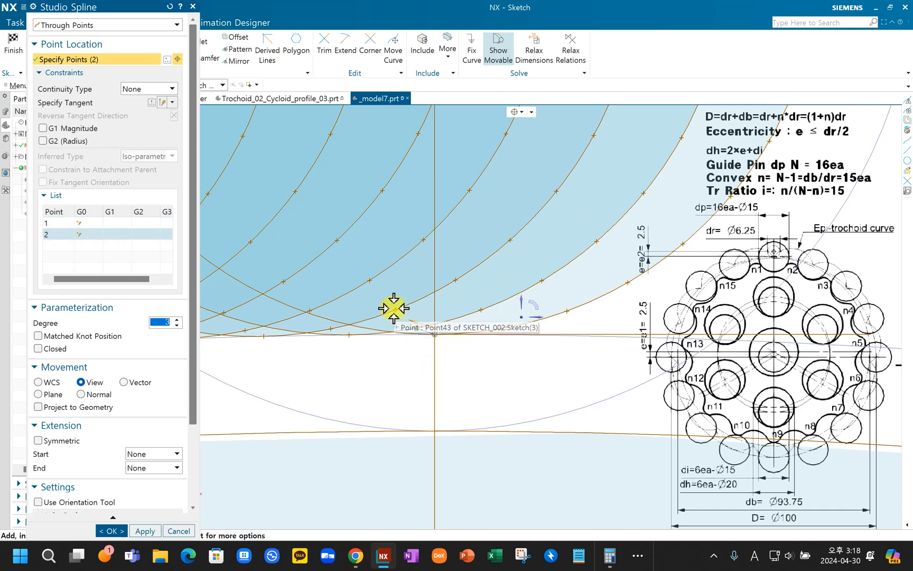
left_click(395, 310)
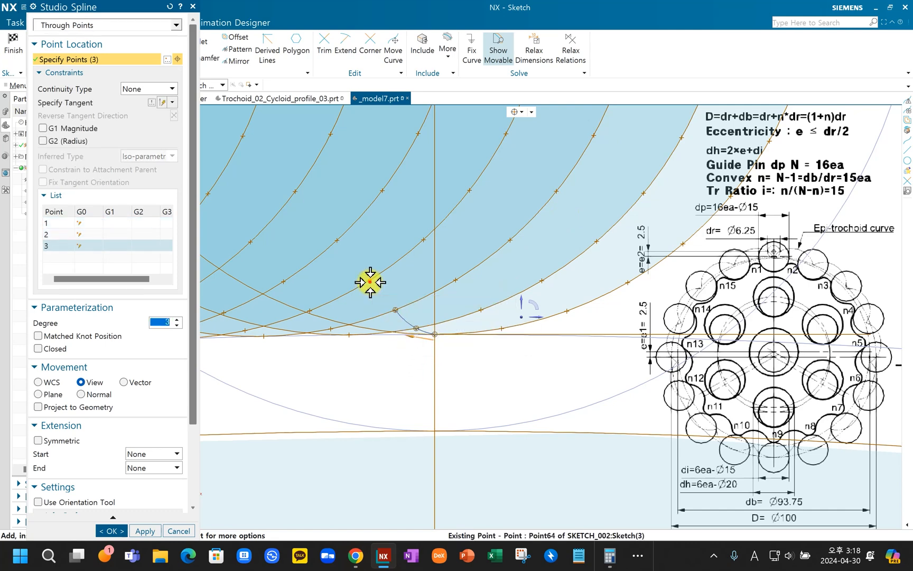
left_click(369, 280)
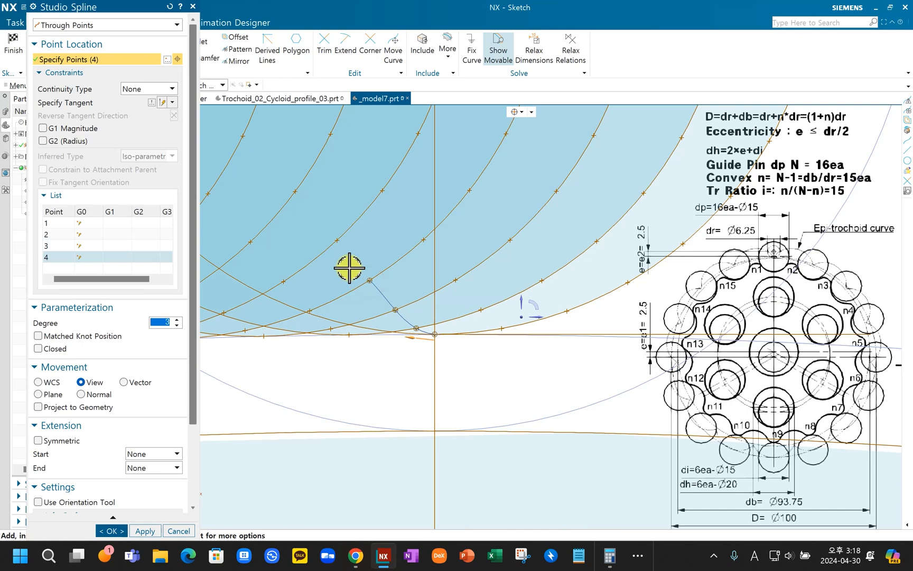
left_click(337, 240)
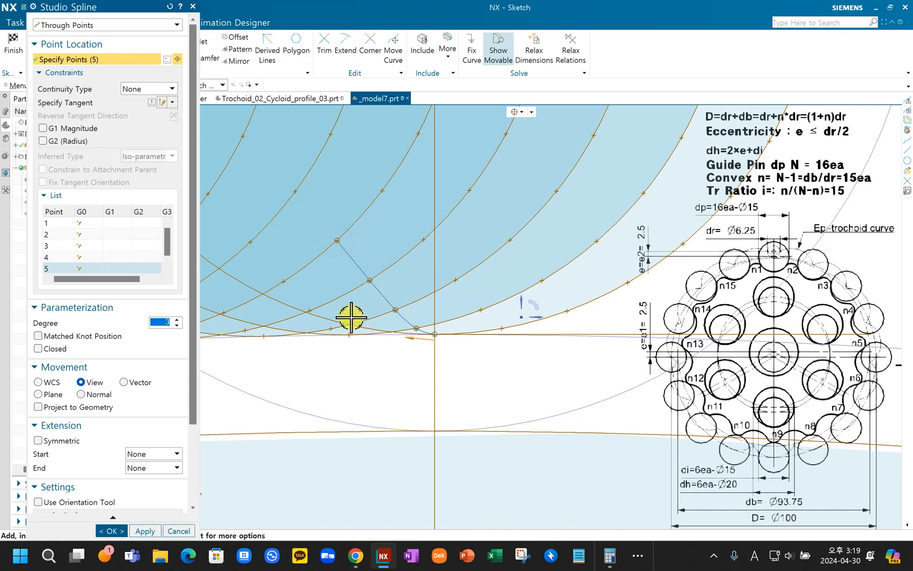
middle_click_drag(358, 317, 368, 322, "shift")
middle_click(383, 333)
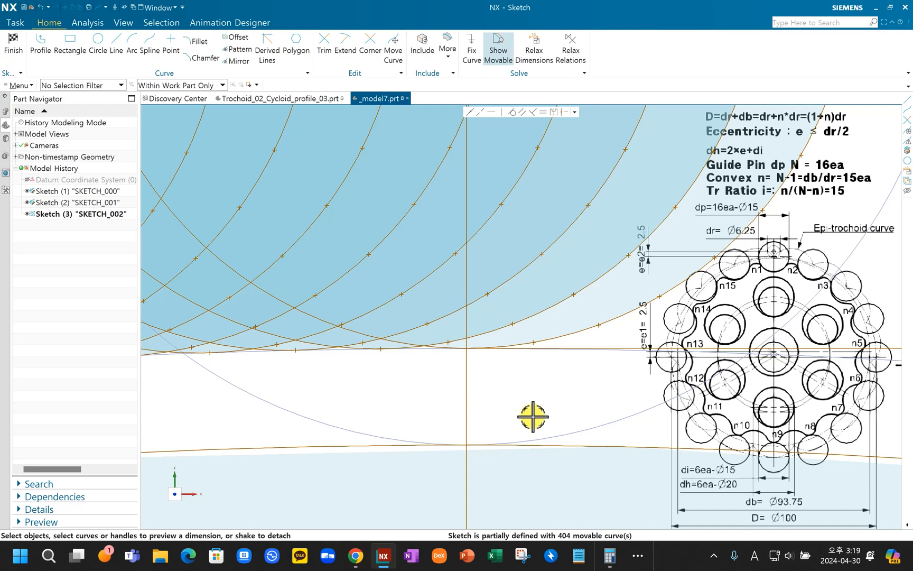
Step: Start a degree 3 through-points studio spline at the horizontal line's start point and pass it through the trochoid points on the next two patterned circles
scroll(510, 369, "down", 3)
scroll(510, 368, "down", 3)
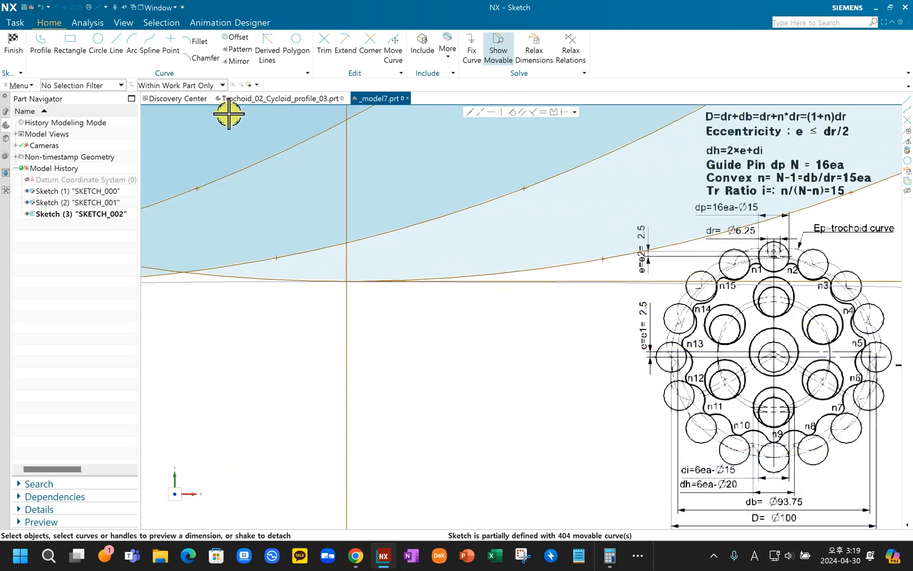
left_click(150, 42)
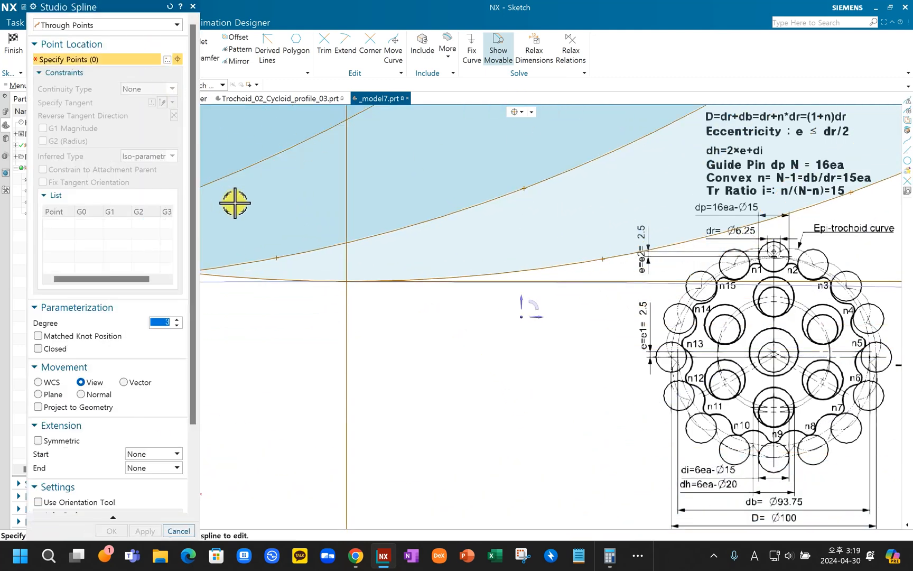
left_click(350, 282)
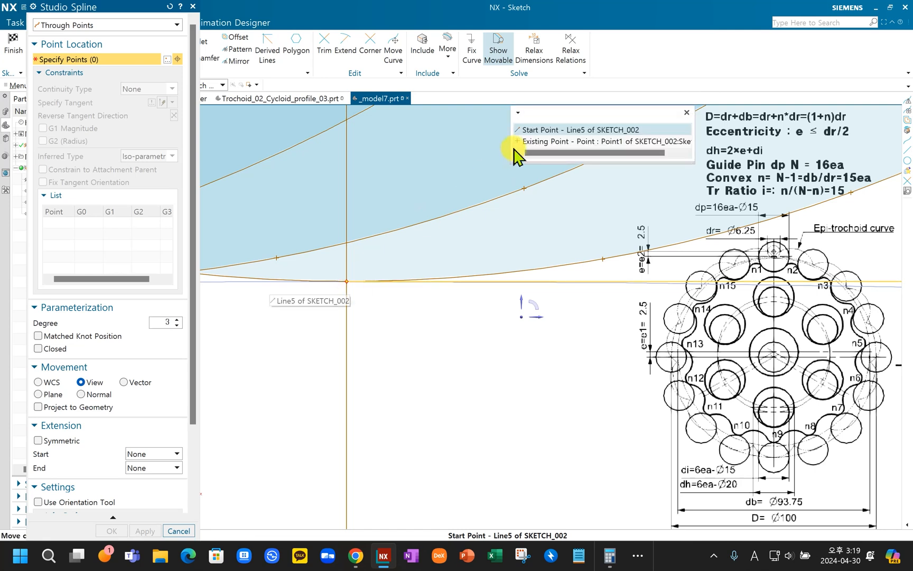
left_click(538, 130)
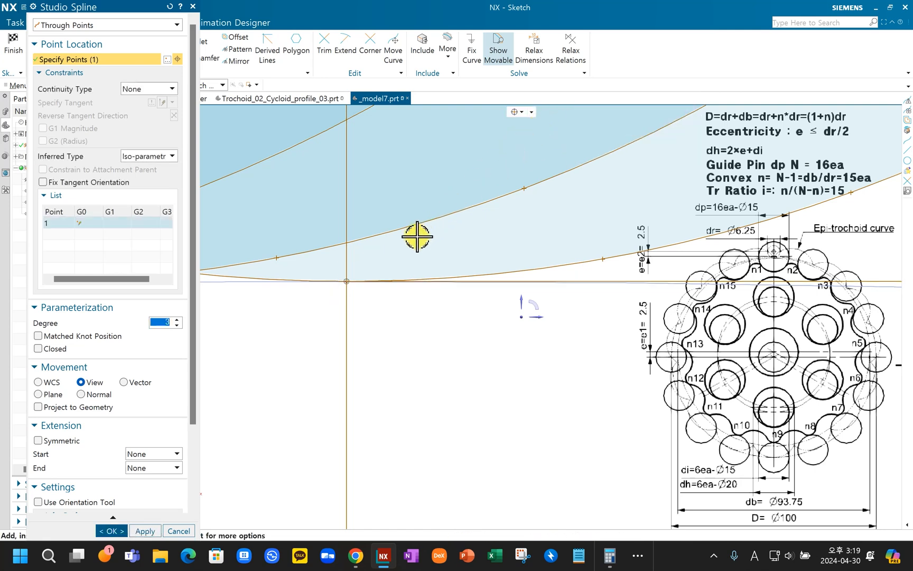
left_click(275, 259)
scroll(309, 263, "down", 2)
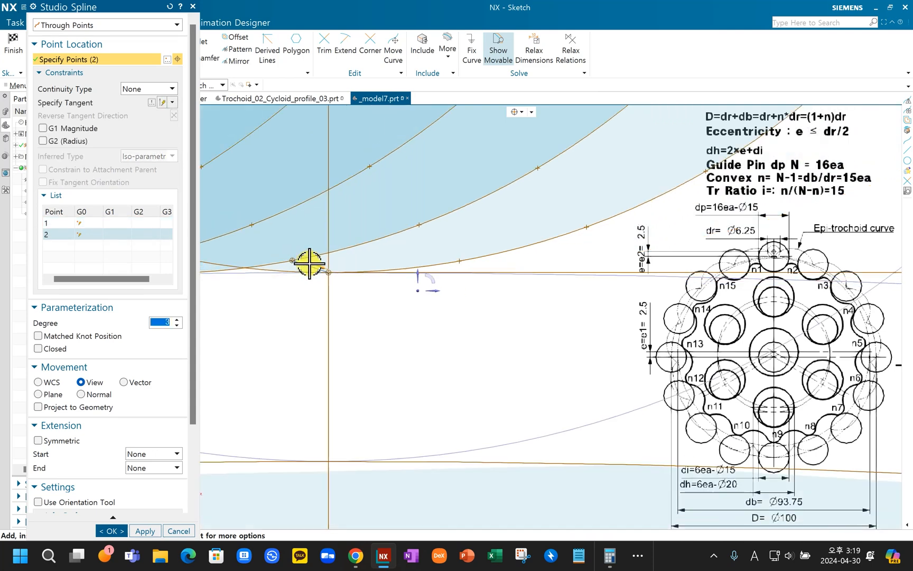
left_click(253, 225)
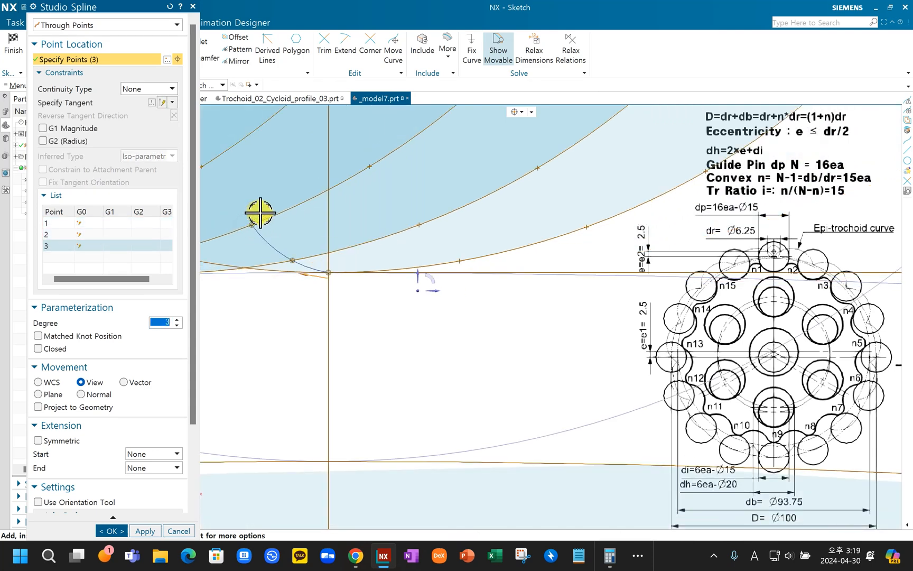
Step: Extend the spline through its fourth to seventh points, advancing one point position with each successive patterned circle
middle_click_drag(302, 218, 444, 264, "shift")
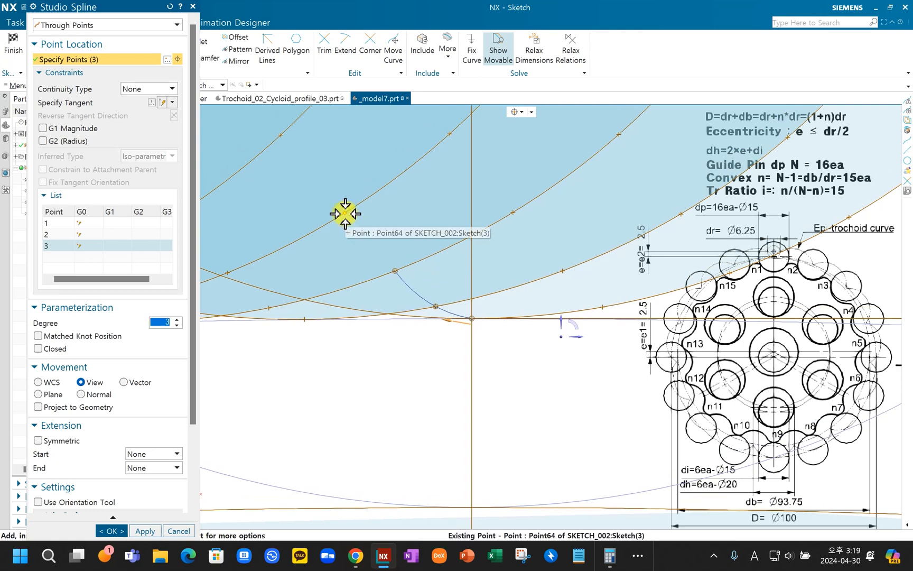
left_click(345, 213)
left_click(280, 135)
scroll(299, 224, "down", 3)
middle_click_drag(300, 224, 448, 351, "shift")
left_click(386, 226)
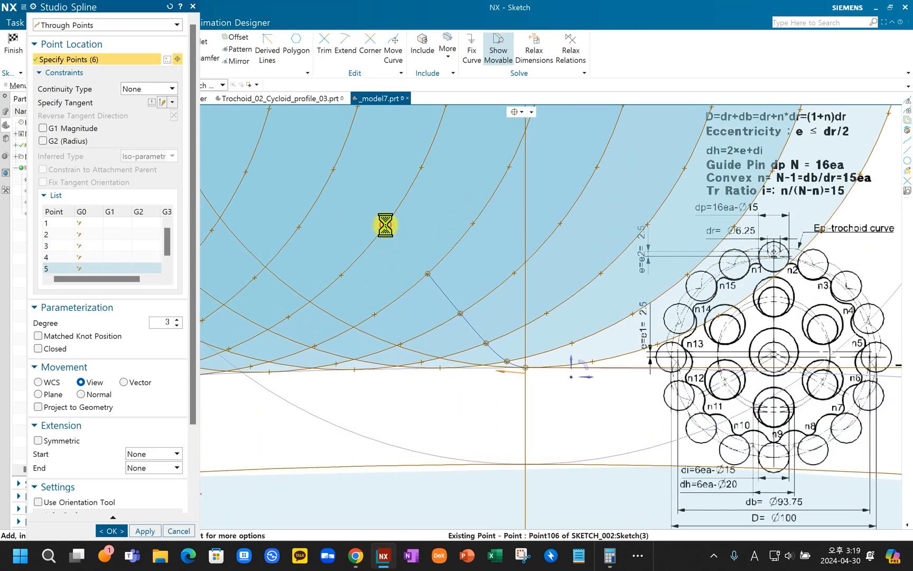
left_click(332, 169)
Step: Continue the spline with its eighth to eleventh points on the next four patterned circles, climbing toward the upper edge
middle_click_drag(322, 169, 418, 284, "shift")
left_click(395, 239)
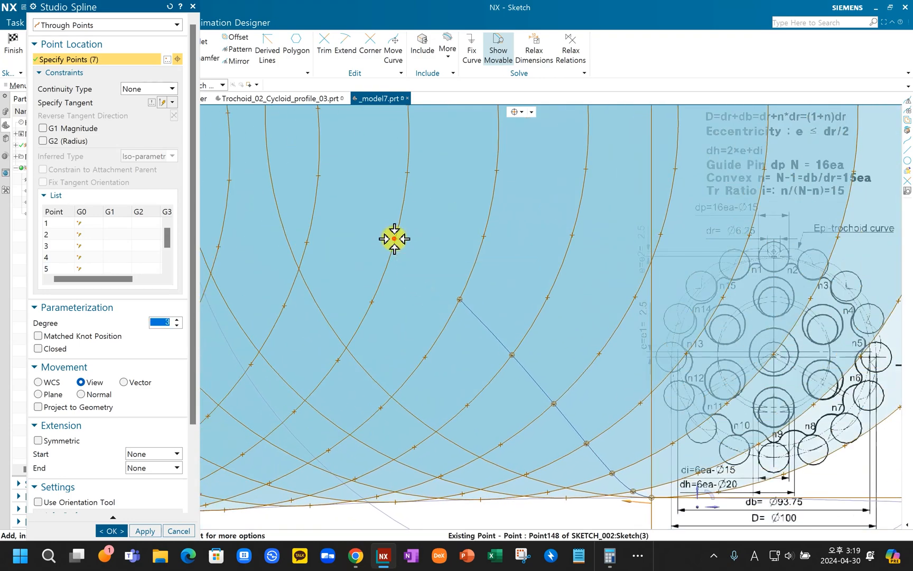
left_click(321, 177)
scroll(341, 213, "down", 4)
middle_click_drag(340, 214, 421, 293, "shift")
scroll(364, 257, "up", 3)
left_click(393, 240)
left_click(312, 191)
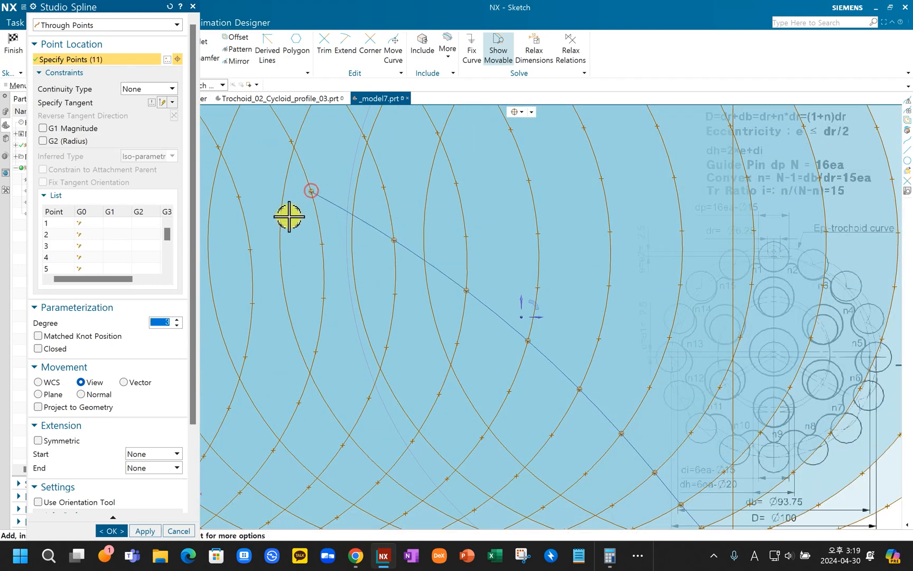
Step: Add the spline's twelfth to fifteenth points on the following patterned circles, keeping the one-position advance per circle
middle_click_drag(350, 275, 426, 319, "shift")
left_click(364, 232)
left_click(264, 195)
mouse_move(264, 196)
middle_mouse_down("shift")
mouse_move(300, 265)
mouse_move(514, 350)
middle_mouse_up("shift")
left_click(370, 205)
left_click(251, 182)
Step: Place the spline's sixteenth to eighteenth points near the upper edge of the last patterned circles
mouse_move(251, 196)
middle_mouse_down("shift")
mouse_move(295, 275)
mouse_move(581, 357)
mouse_move(558, 335)
middle_mouse_up("shift")
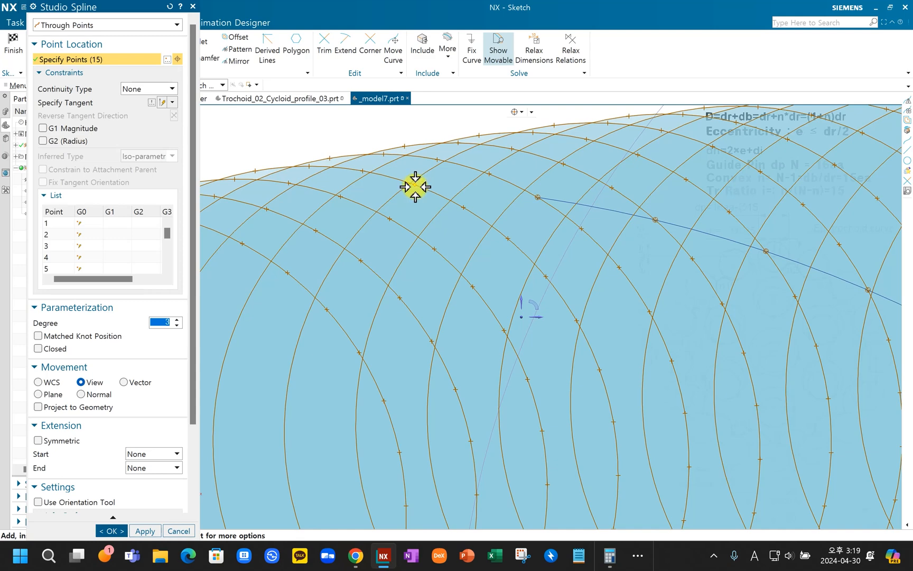
left_click(415, 185)
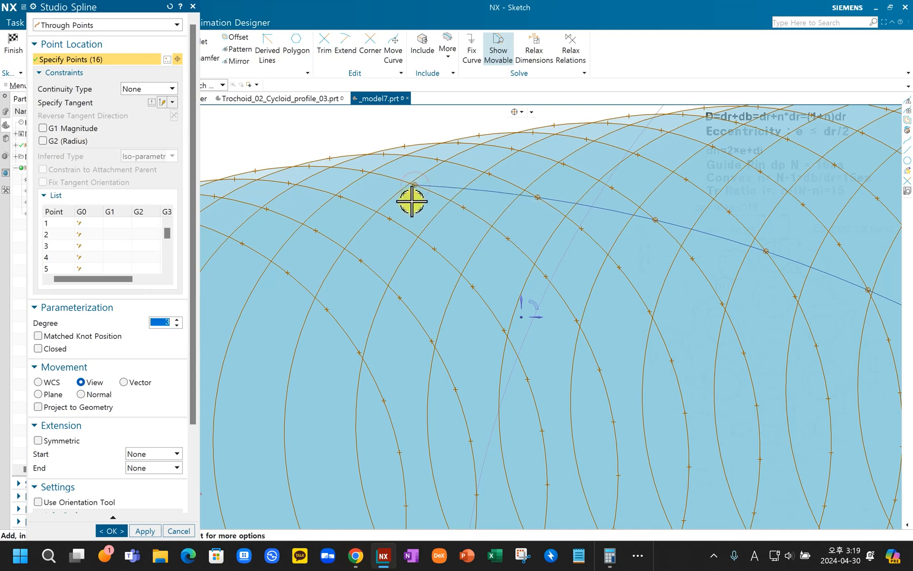
left_click(288, 183)
middle_click_drag(287, 259, 510, 260, "shift")
scroll(395, 213, "up", 1)
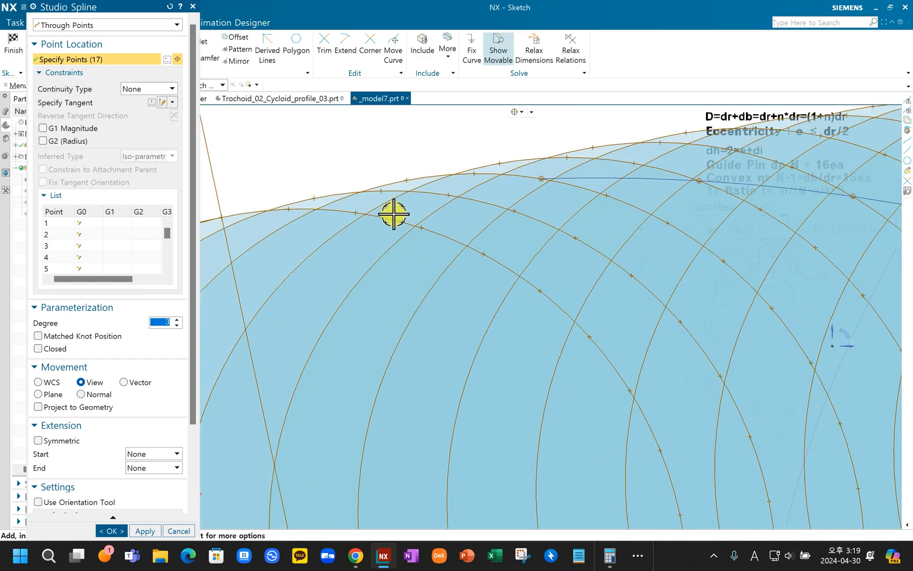
scroll(394, 213, "up", 1)
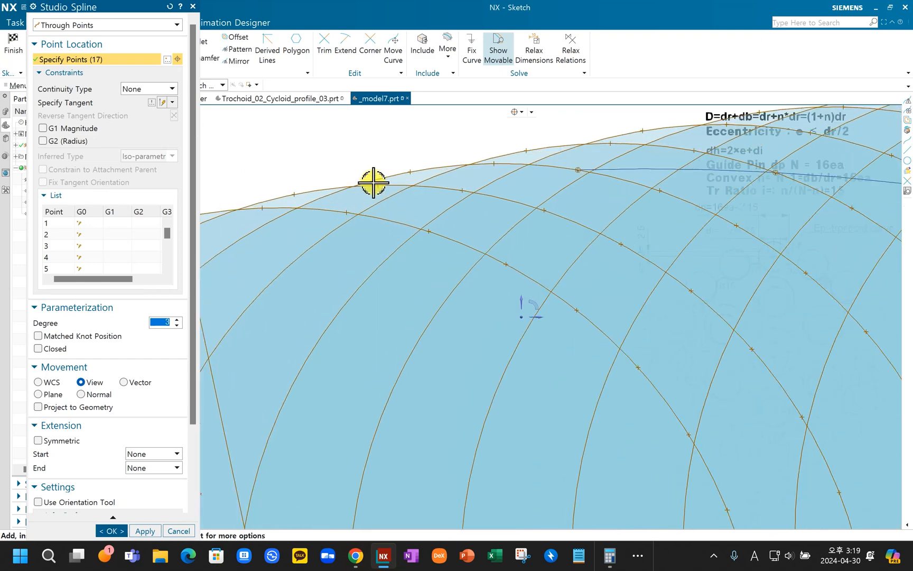
left_click(376, 184)
Step: End the spline at its nineteenth point, on the bisector at the short perpendicular line, and create the curve
scroll(339, 243, "down", 2)
middle_click_drag(333, 252, 407, 267, "shift")
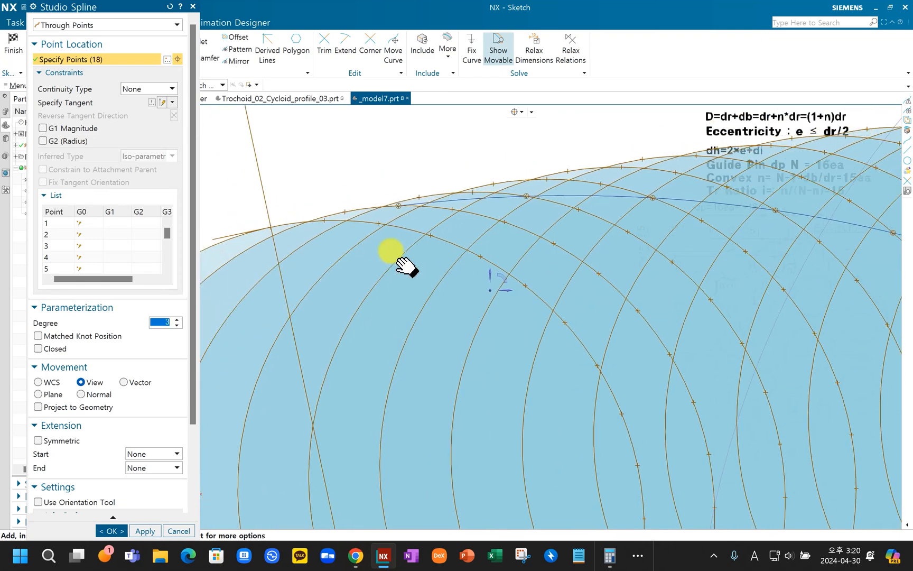
scroll(359, 229, "up", 2)
scroll(341, 228, "up", 2)
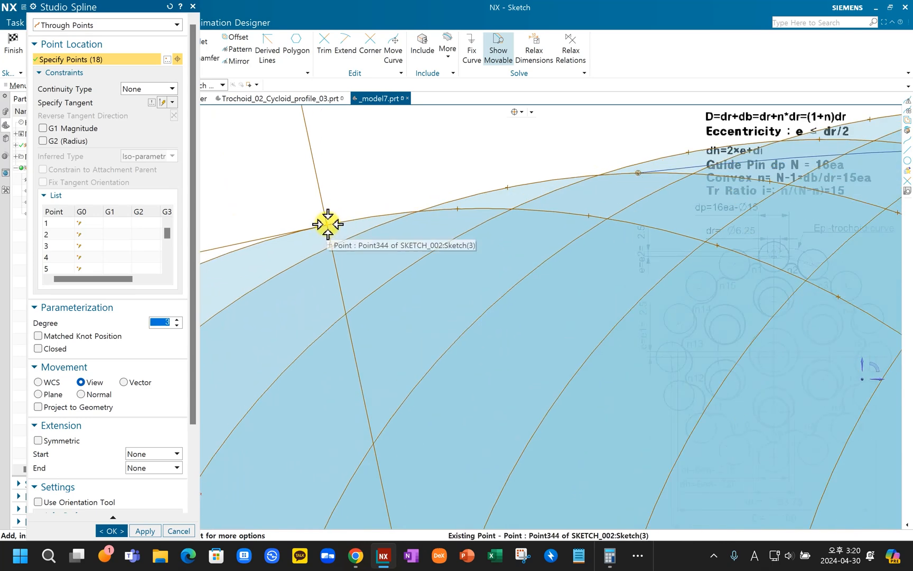
left_click(328, 224)
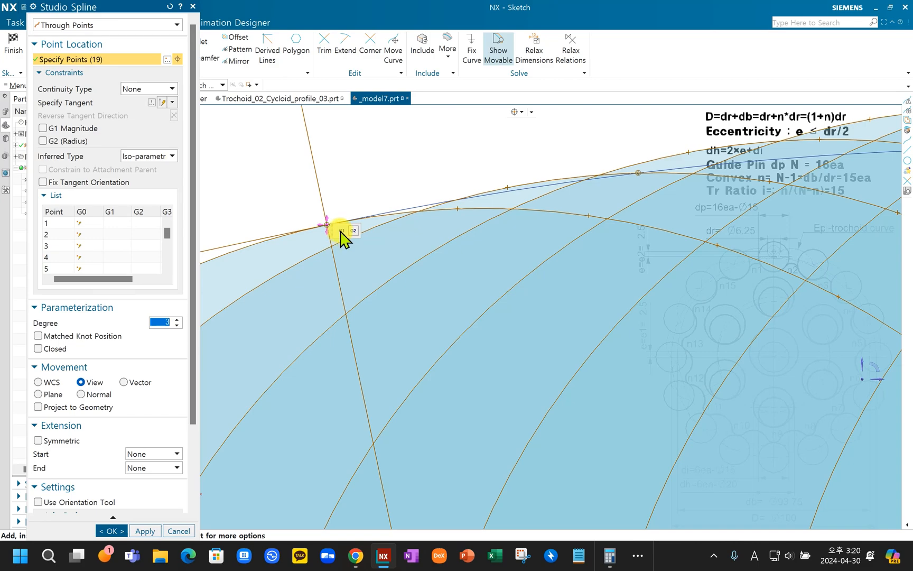
left_click(109, 531)
Step: Mirror the finished spline about the bisector line without creating a persistent relation
scroll(381, 292, "down", 6)
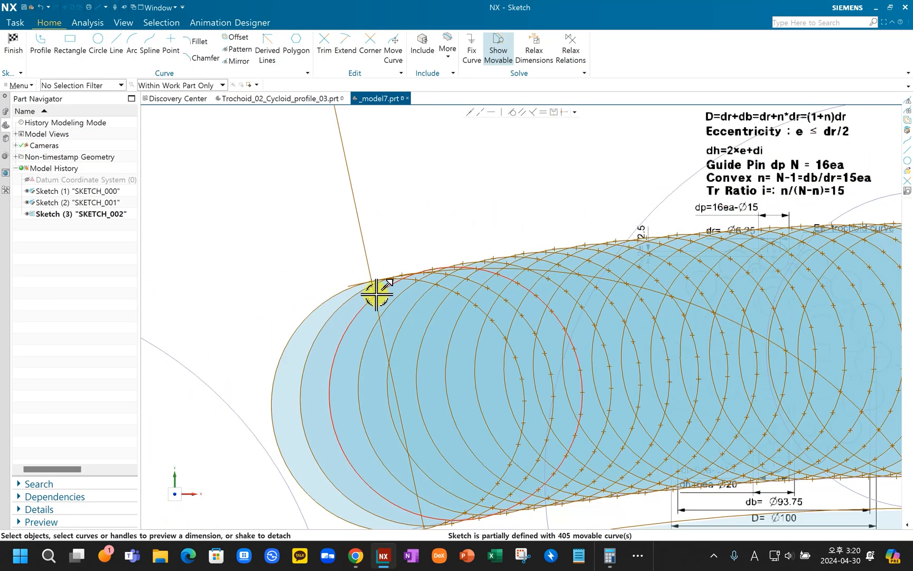
scroll(533, 320, "up", 2)
scroll(614, 314, "up", 3)
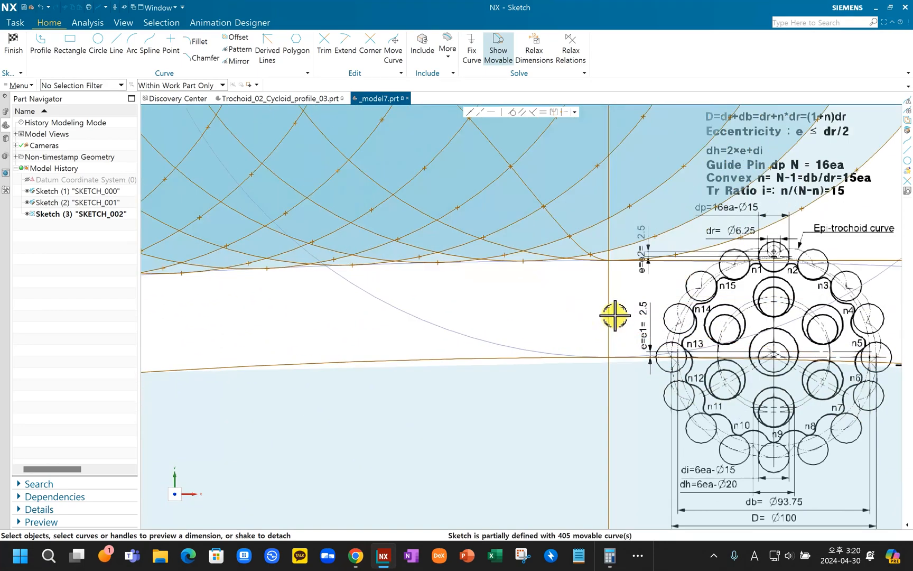
scroll(616, 304, "down", 3)
scroll(595, 300, "down", 1)
middle_click_drag(493, 306, 448, 277, "shift")
left_click(244, 62)
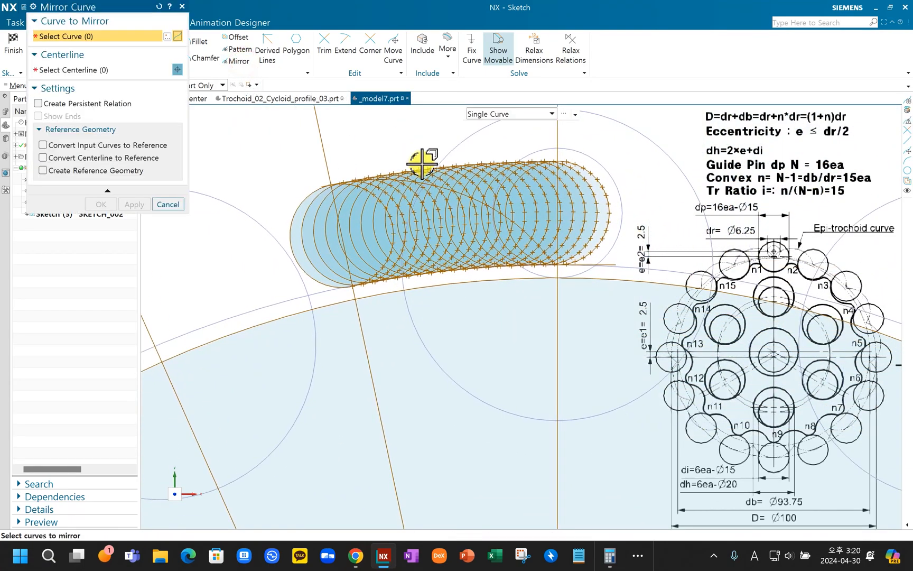
left_click(459, 193)
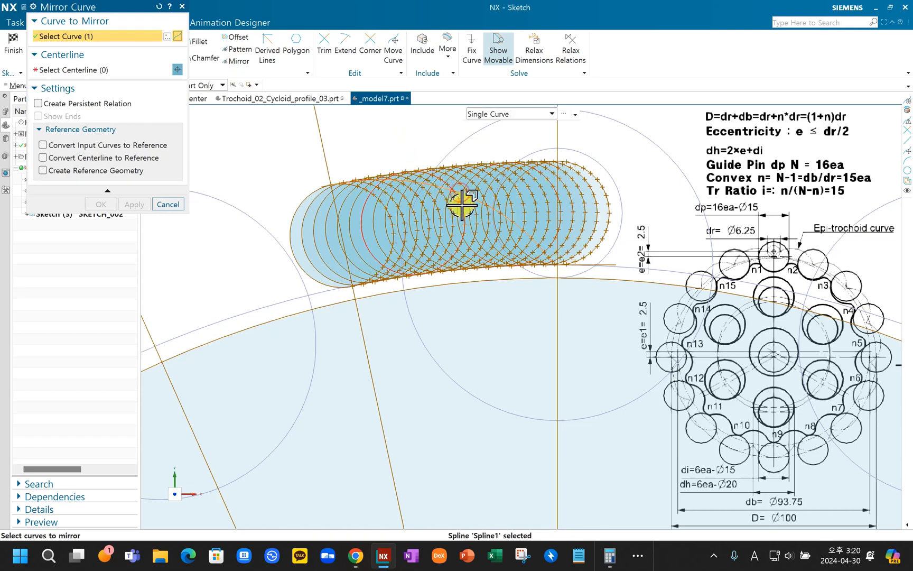
scroll(445, 225, "down", 3)
left_click(87, 69)
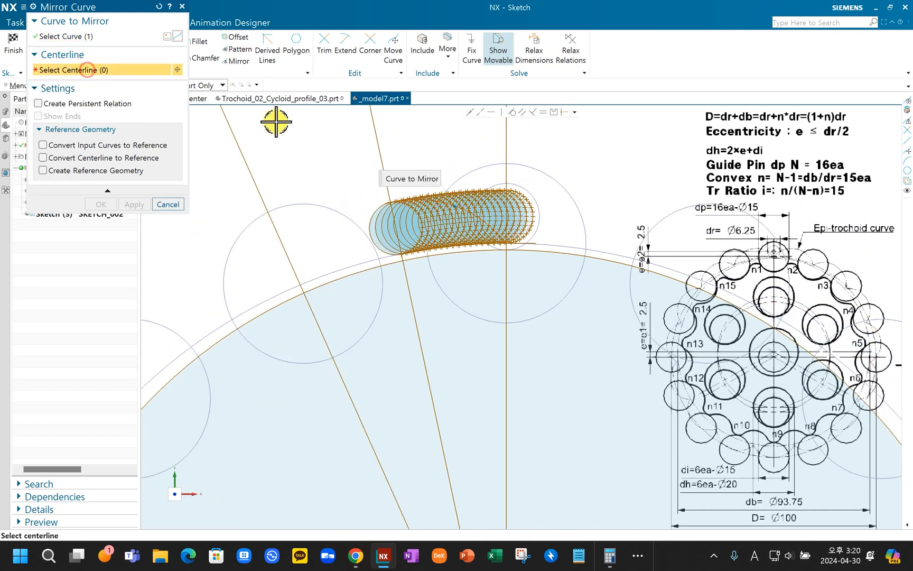
left_click(376, 145)
left_click(105, 192)
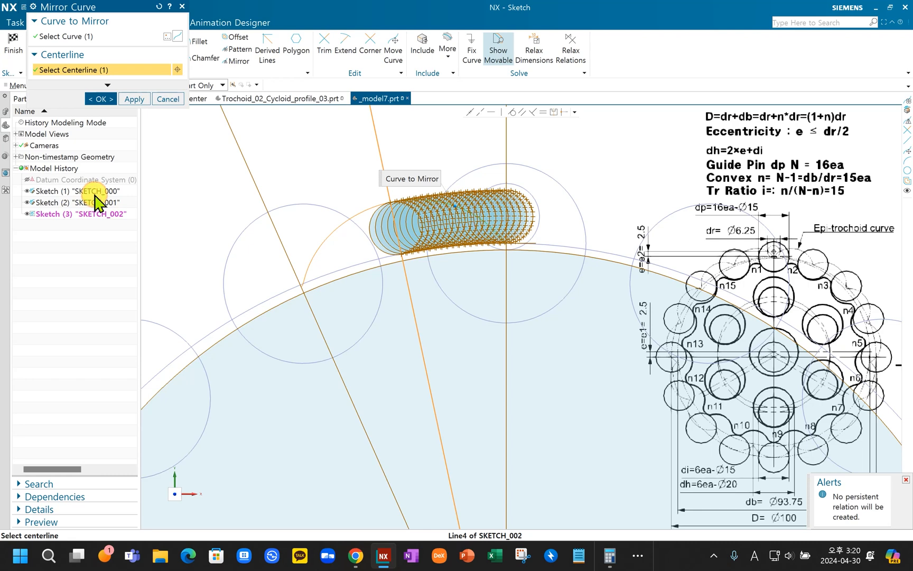
scroll(430, 243, "up", 3)
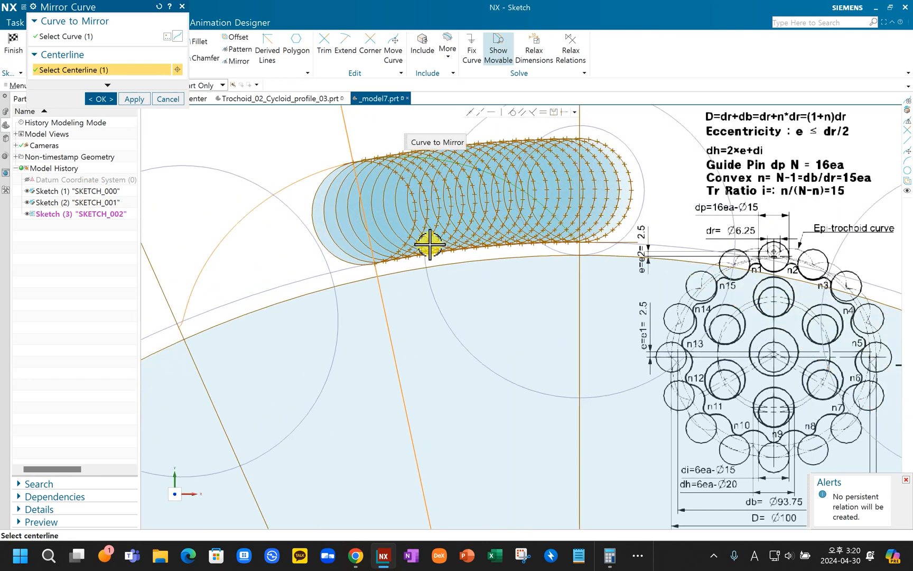
scroll(429, 245, "up", 3)
left_click(111, 97)
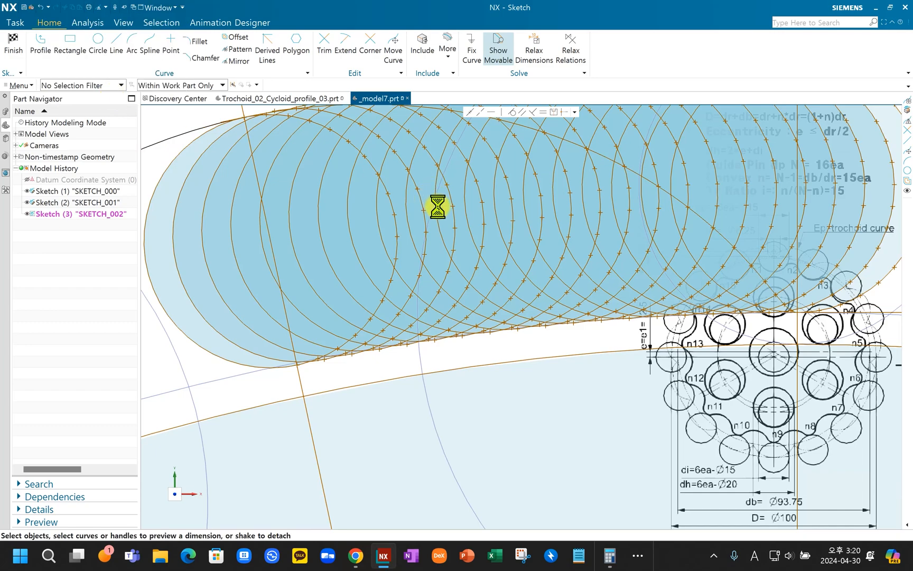
Step: Start a circular curve pattern with the mirrored spline and the original spline as the curves to pattern
scroll(408, 264, "down", 5)
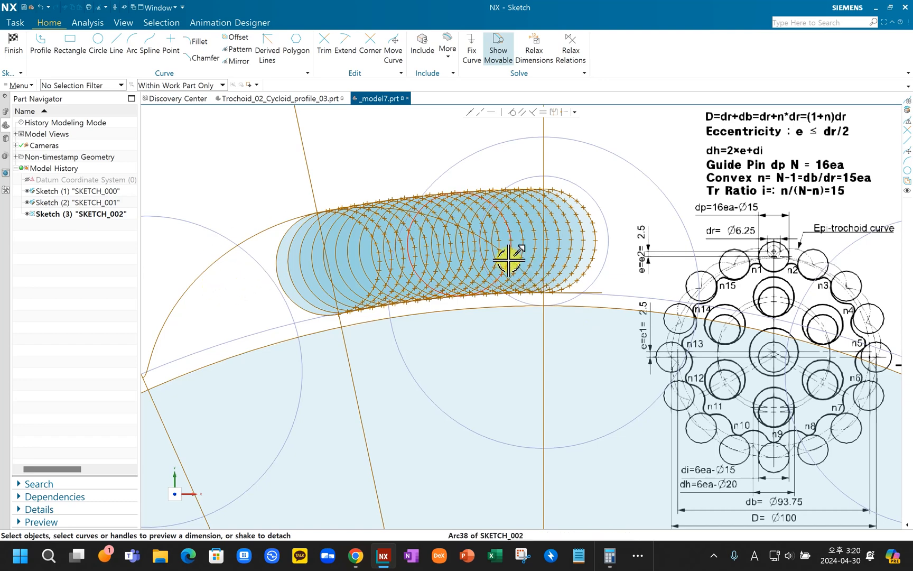
scroll(197, 291, "down", 3)
scroll(302, 336, "down", 2)
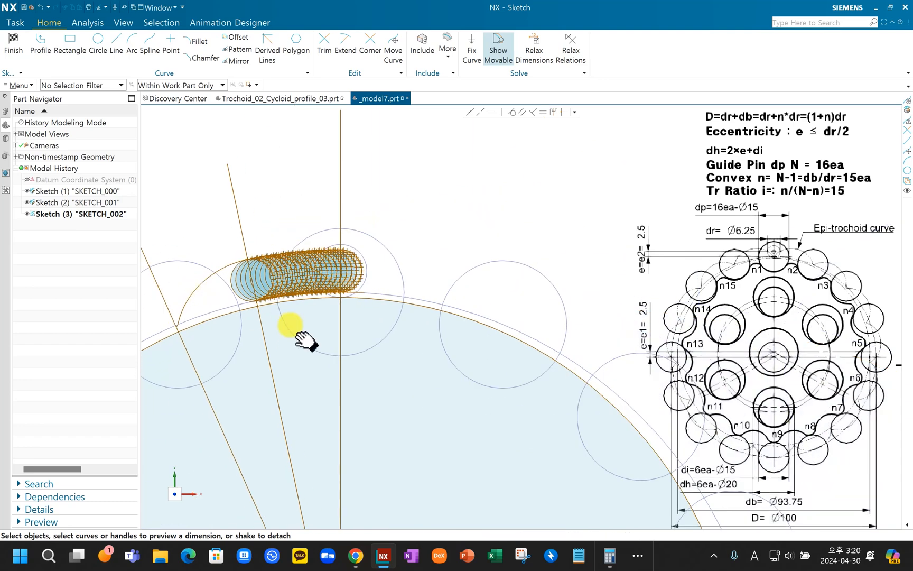
scroll(333, 235, "up", 2)
scroll(333, 235, "down", 3)
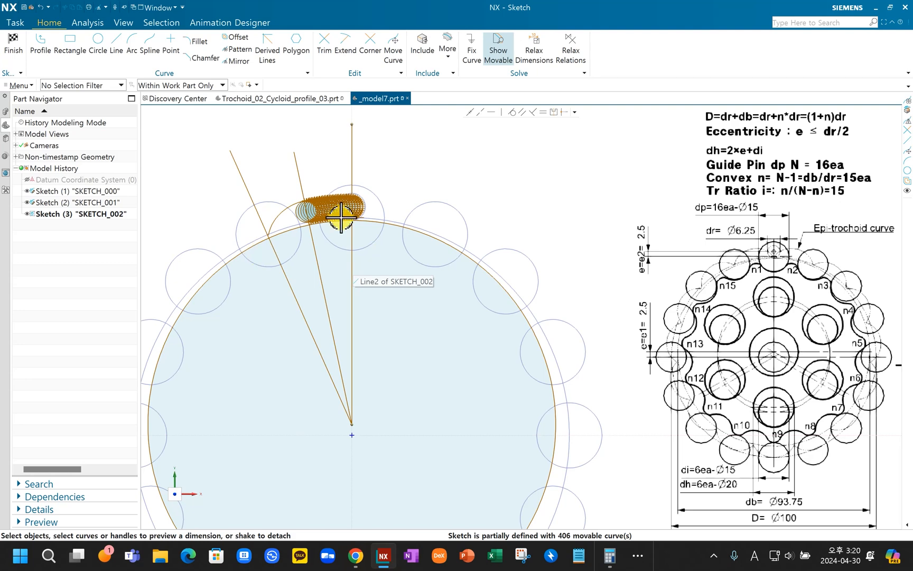
scroll(319, 290, "up", 2)
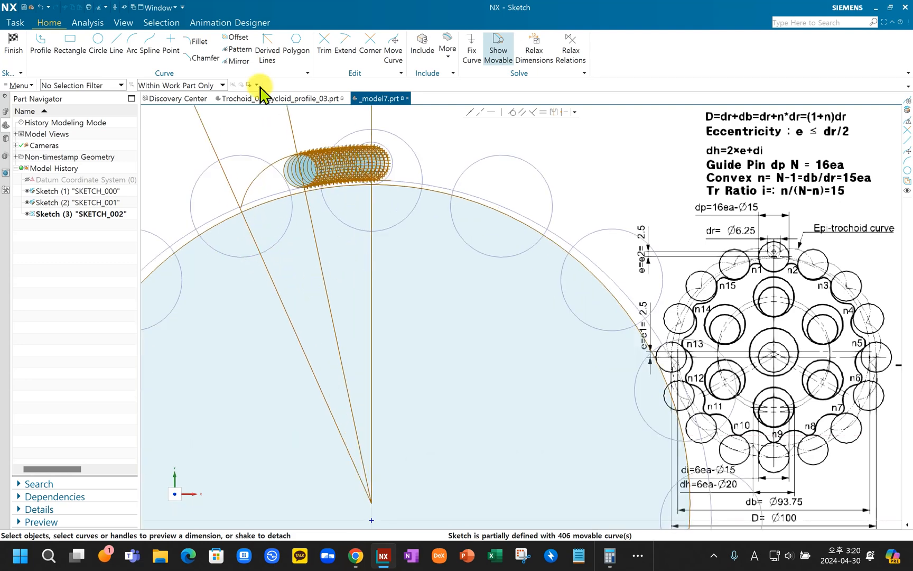
left_click(237, 48)
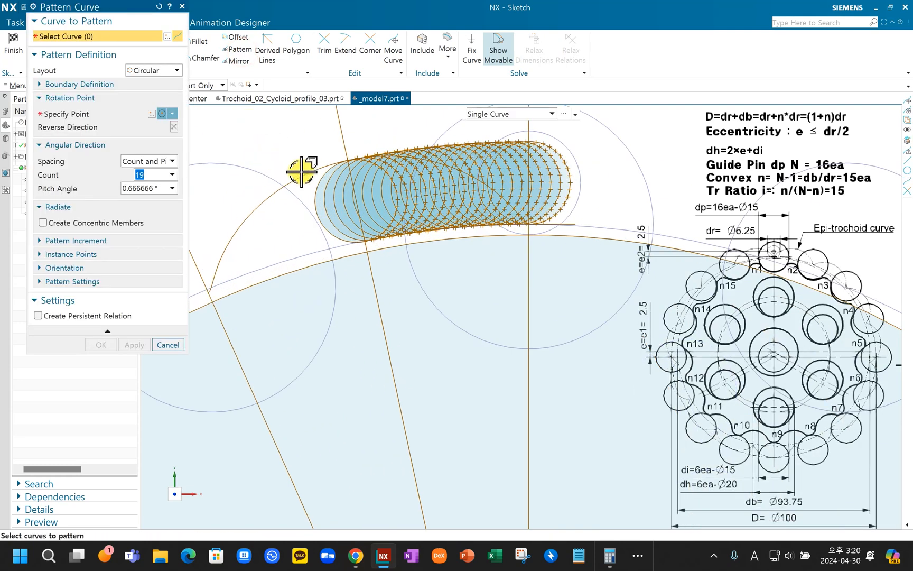
left_click(307, 180)
scroll(478, 176, "up", 5)
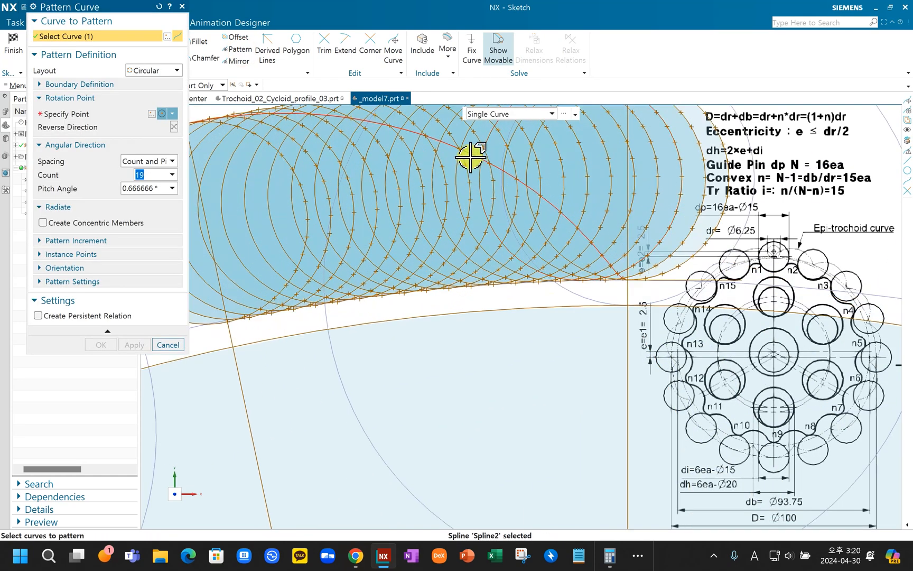
left_click(472, 158)
Step: Set the pattern's count to 15 and pitch angle to 360/15, rotate about the 93.75 mm circle's center, and create the copies
scroll(209, 185, "down", 4)
left_click_drag(155, 176, 64, 169)
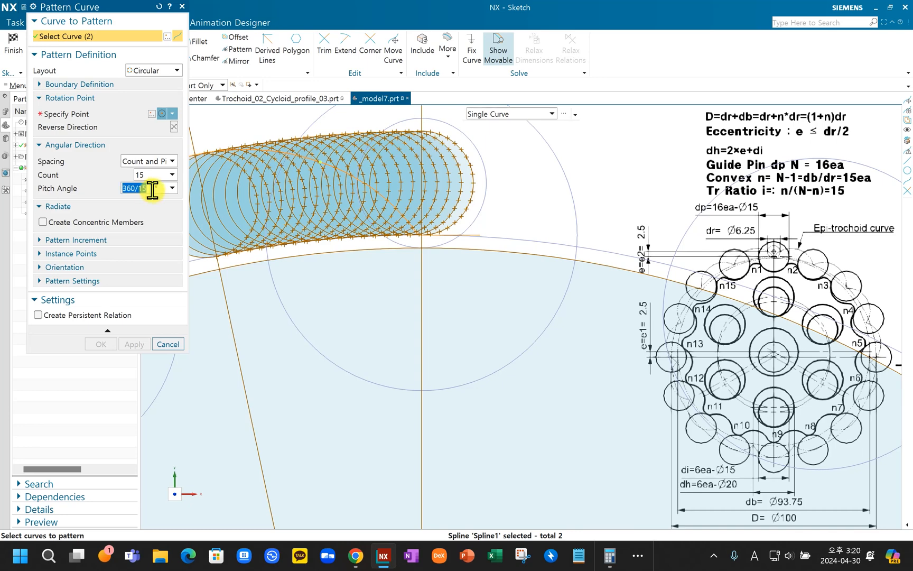
left_click(82, 115)
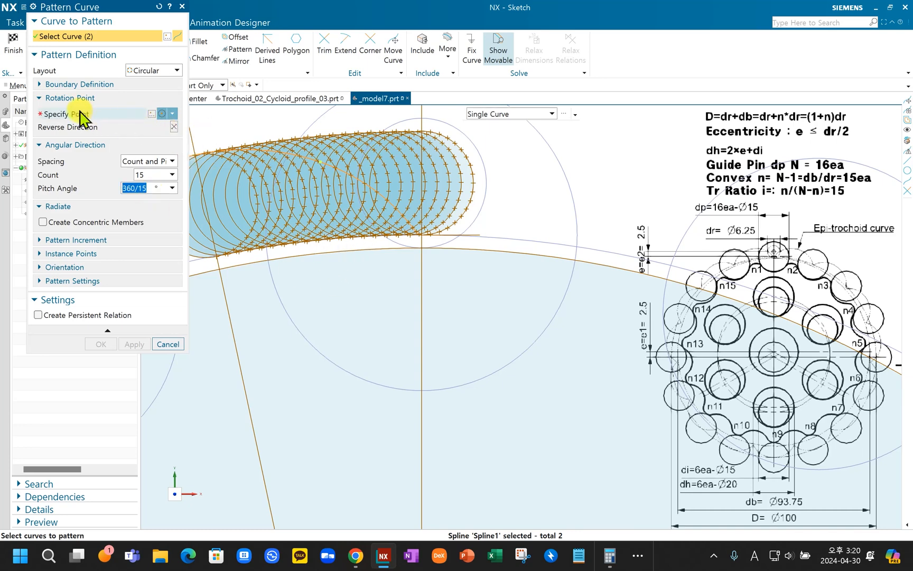
left_click(493, 261)
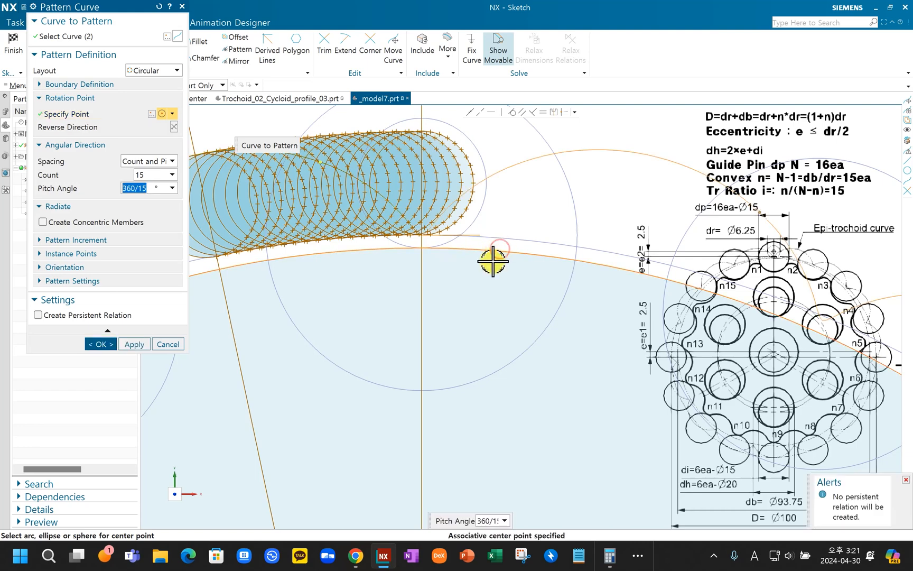
scroll(493, 261, "down", 8)
left_click(102, 344)
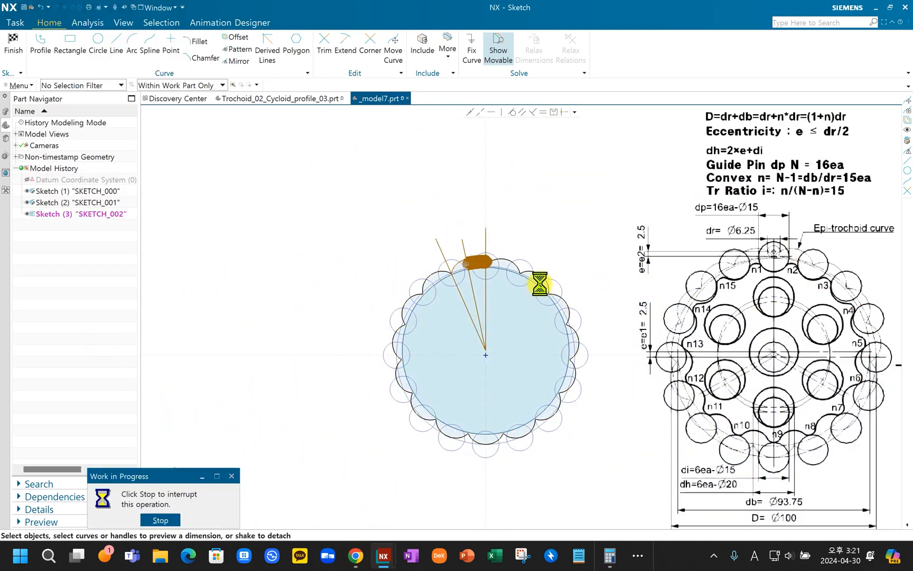
Step: Check the patterned epitrochoid curves around the base circle and finish the sketch
scroll(539, 284, "up", 1)
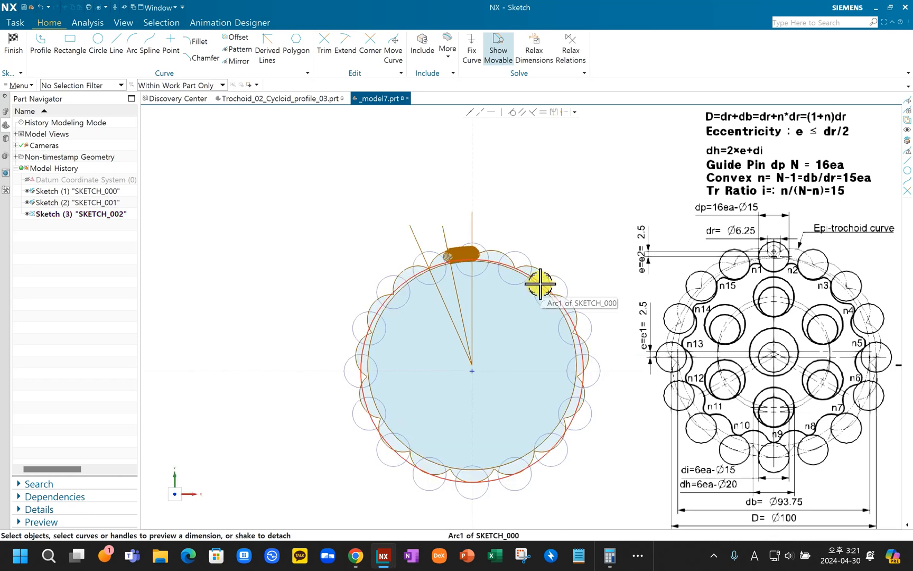
scroll(550, 350, "up", 2)
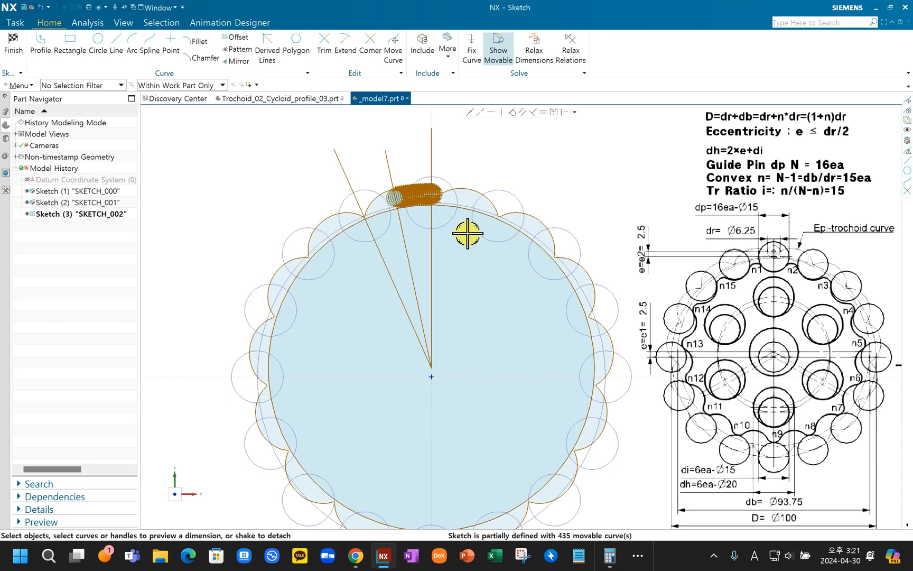
scroll(466, 227, "down", 1)
scroll(466, 228, "down", 1)
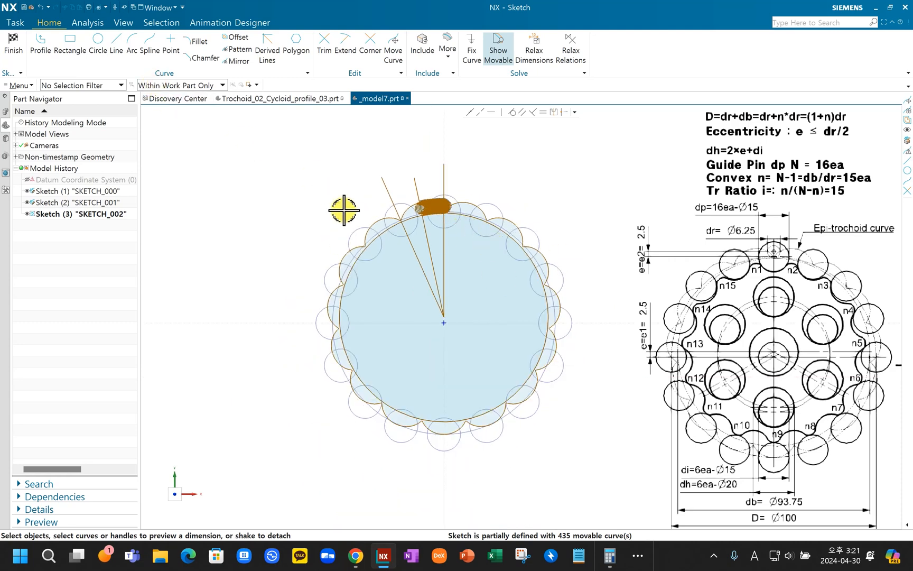
left_click(19, 48)
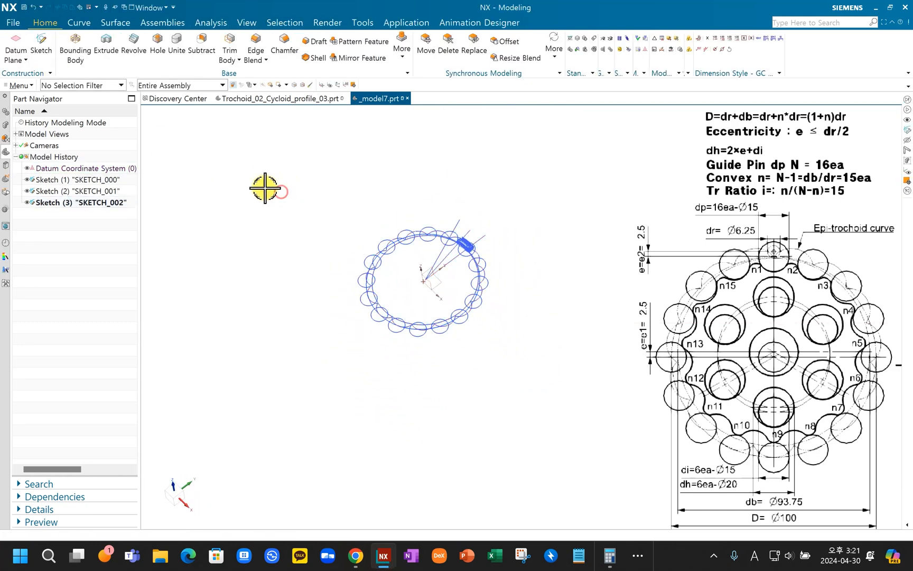
Step: Create a new sketch on the Top plane and set the selection scope to Within Work Part Only
left_click(41, 49)
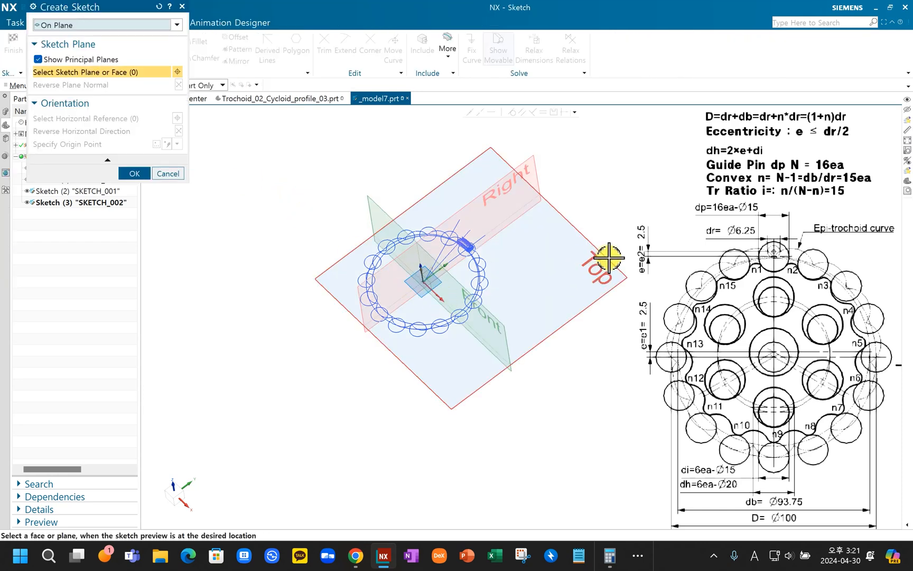
left_click(134, 173)
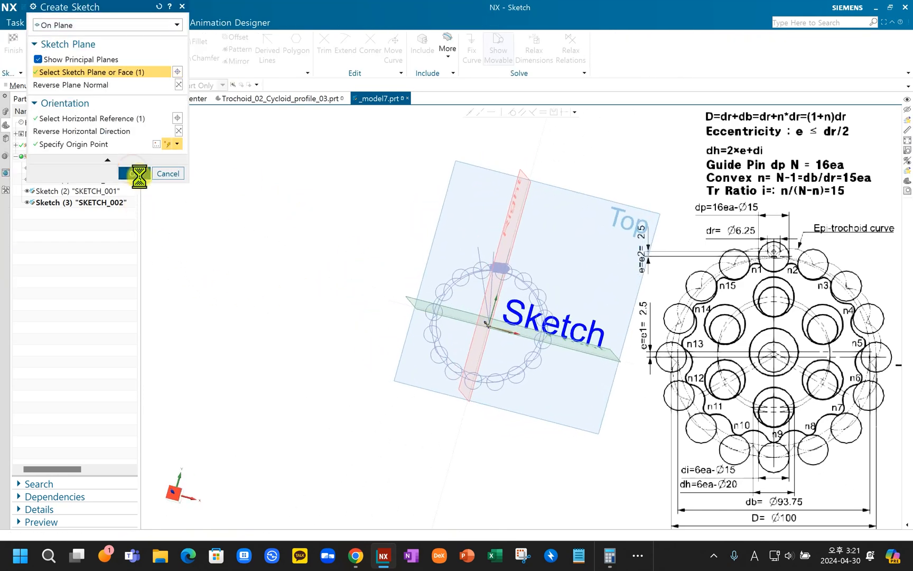
scroll(550, 312, "up", 8)
mouse_move(490, 271)
middle_mouse_down("shift")
mouse_move(422, 332)
mouse_move(417, 312)
mouse_move(397, 305)
middle_mouse_up("shift")
scroll(423, 331, "down", 4)
scroll(373, 271, "up", 2)
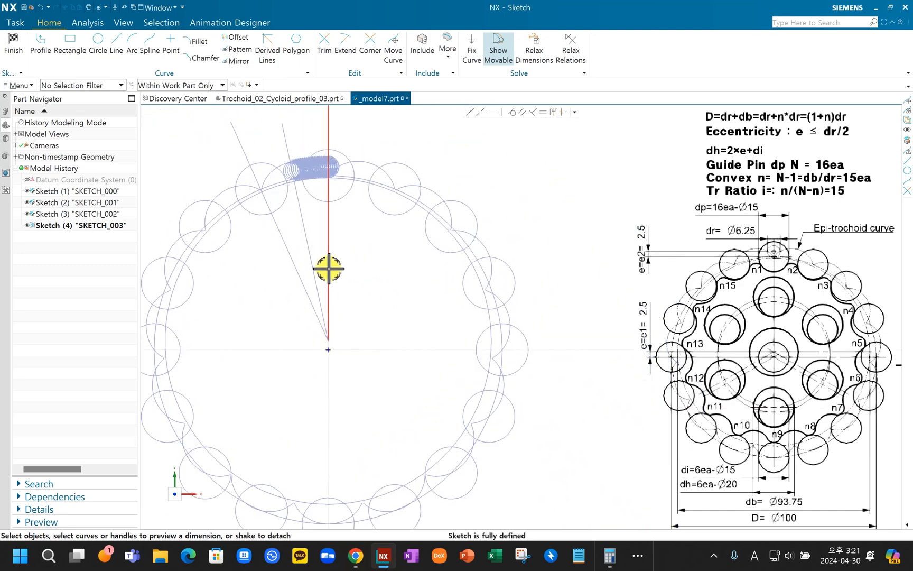
left_click(194, 86)
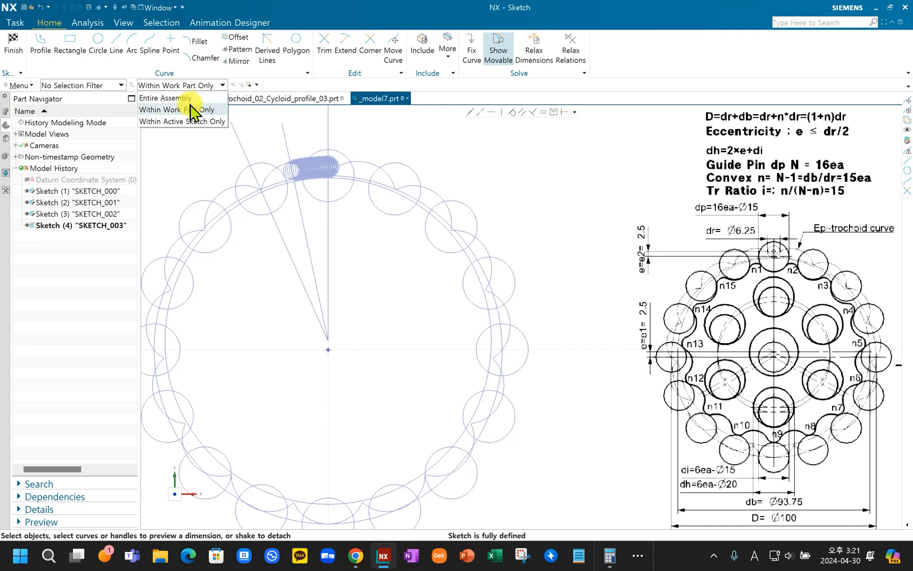
left_click(192, 107)
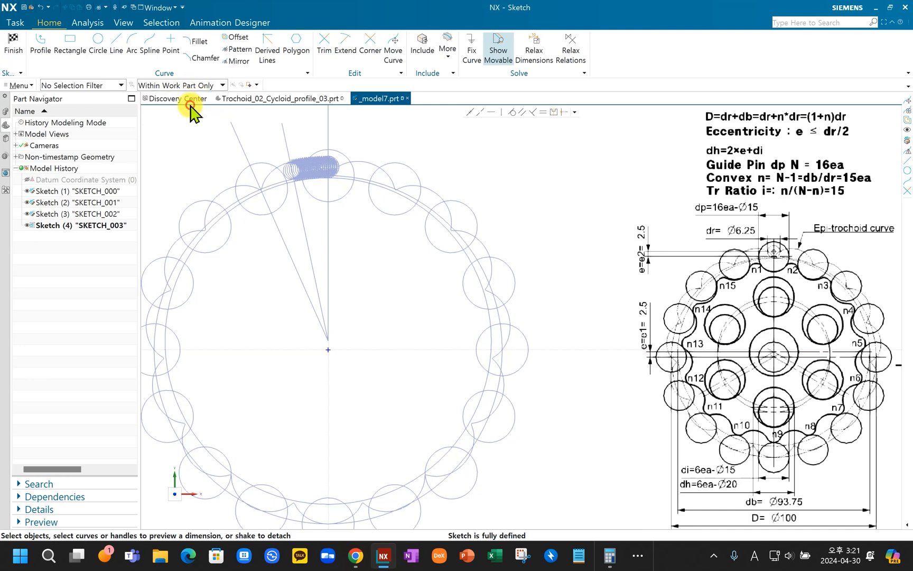
left_click(237, 37)
scroll(359, 185, "up", 5)
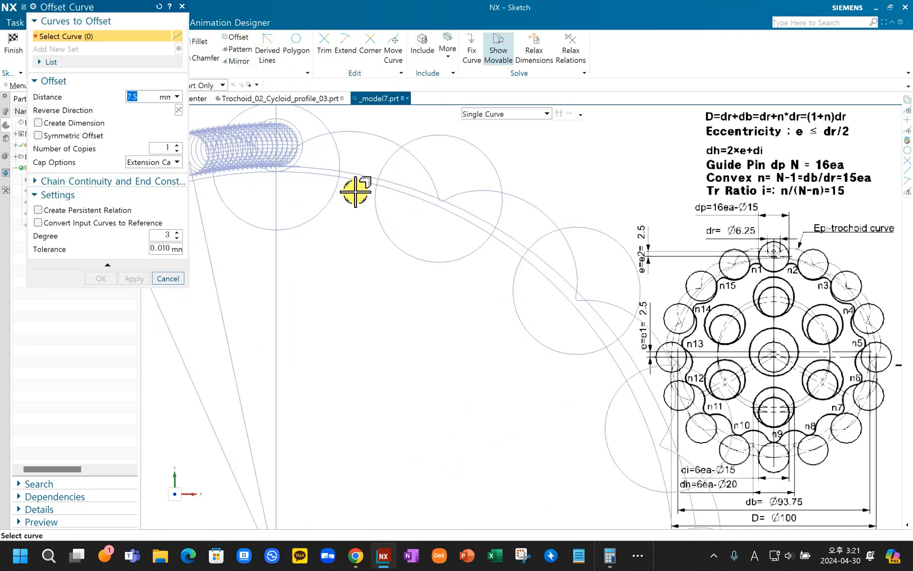
left_click(505, 114)
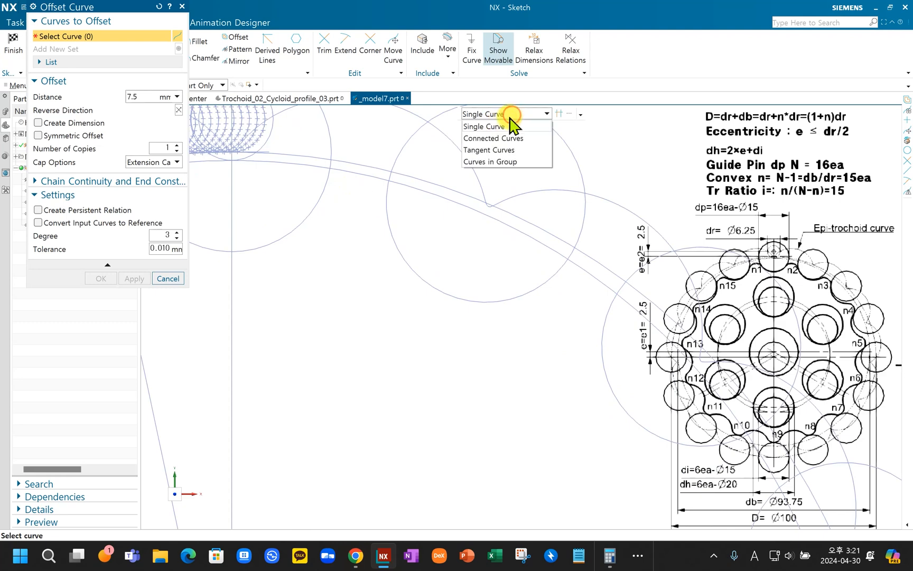
left_click(505, 138)
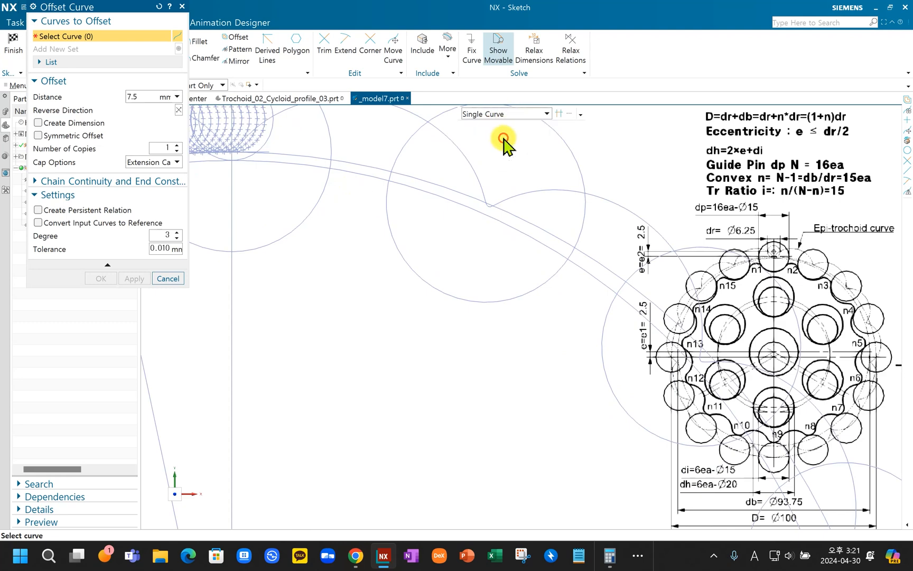
left_click(463, 153)
scroll(453, 219, "down", 4)
scroll(338, 178, "up", 11)
left_click(375, 177)
scroll(376, 178, "down", 8)
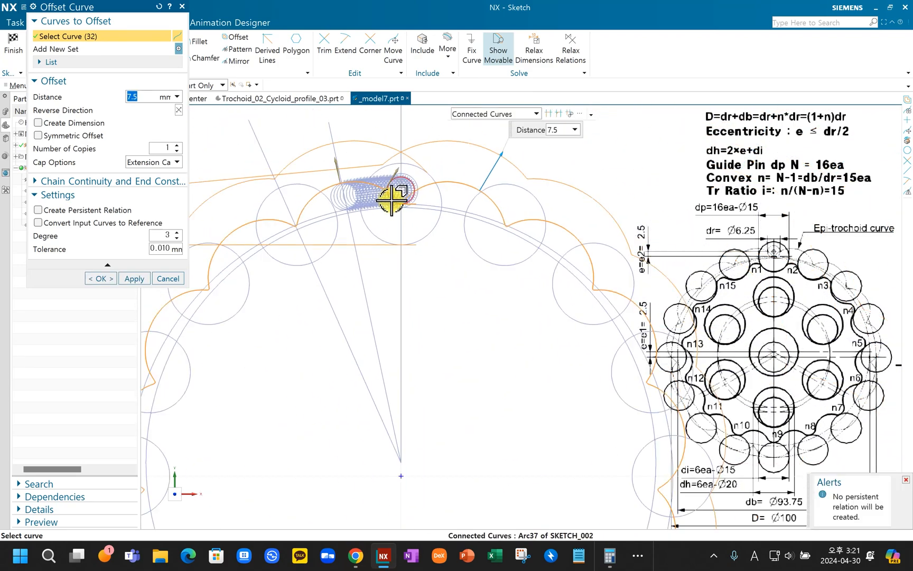
left_click(180, 110)
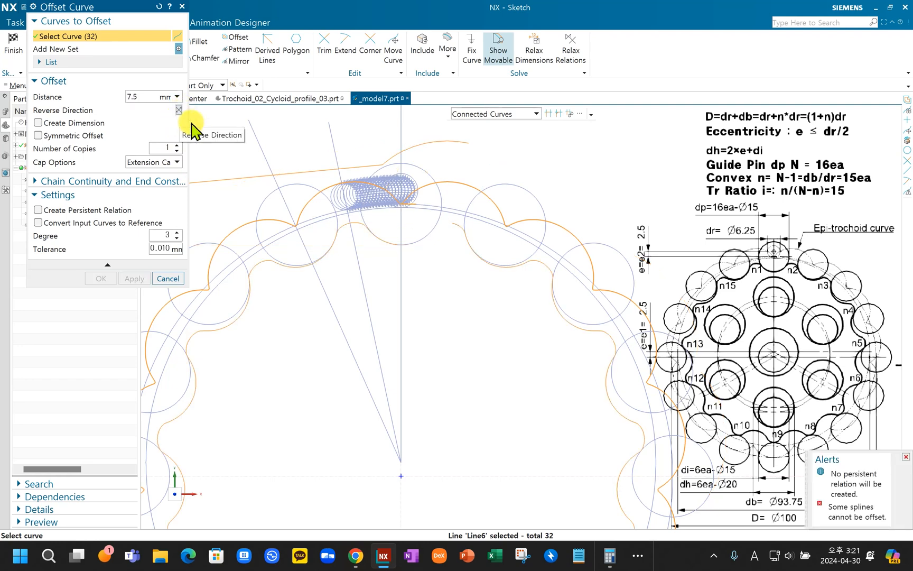
scroll(489, 239, "up", 4)
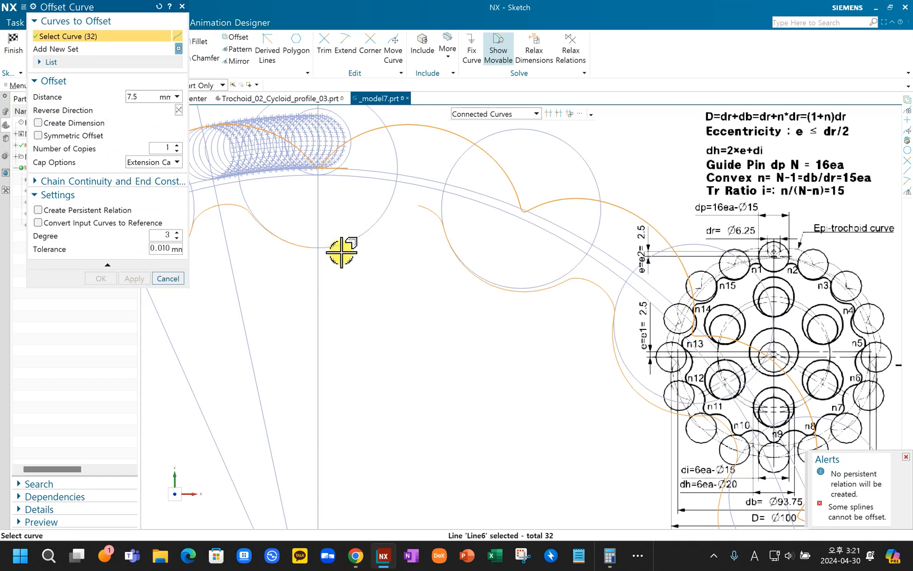
key("Escape")
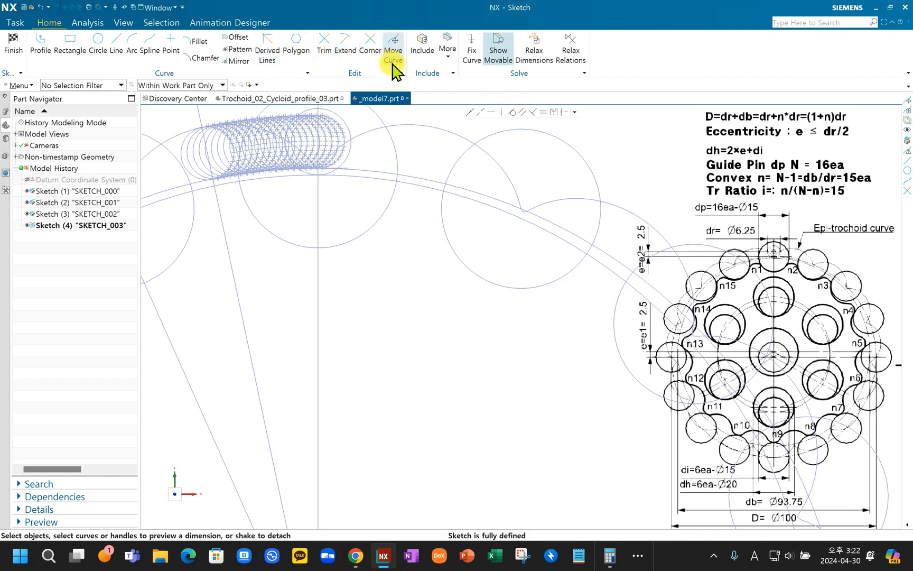
Step: Offset the connected epitrochoid splines inward by 15/2 mm, without a persistent relation
left_click(235, 40)
left_click(527, 114)
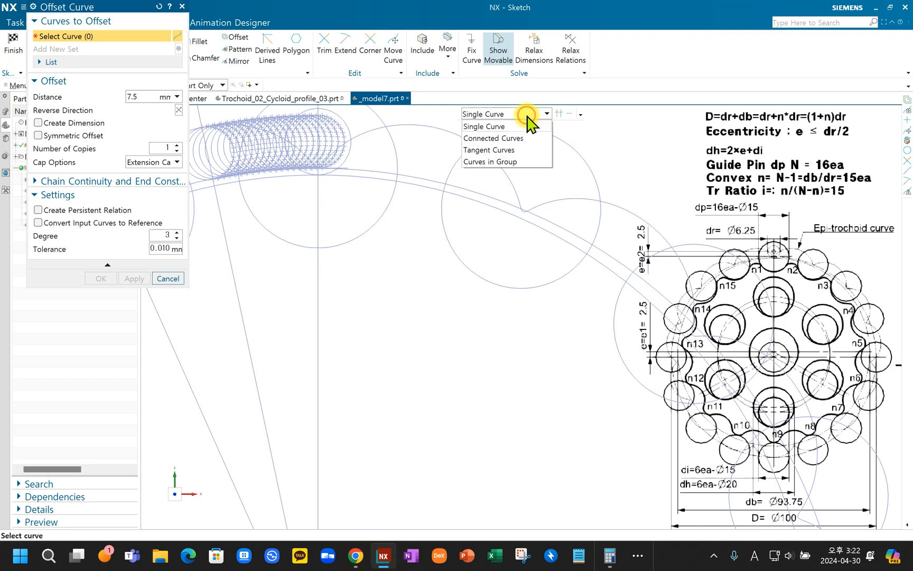
left_click(530, 138)
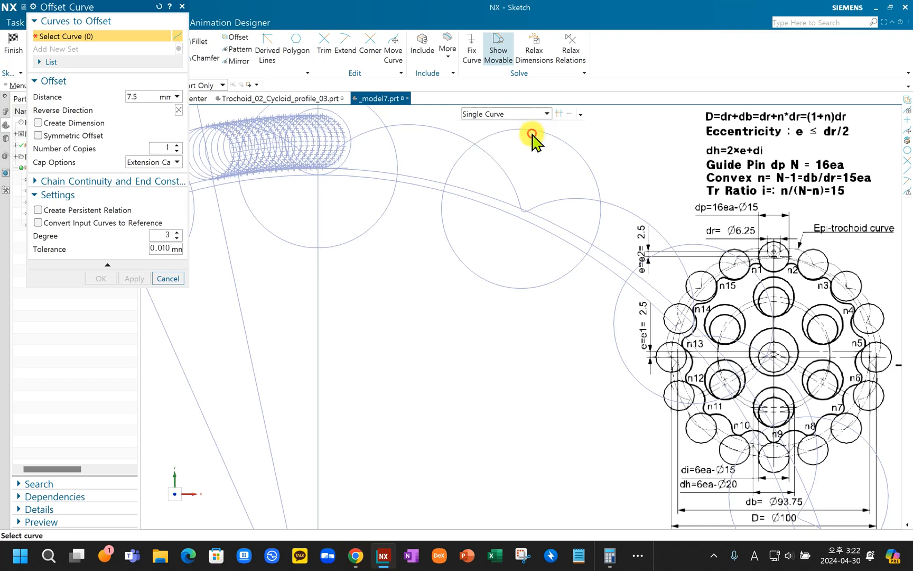
left_click(467, 136)
scroll(469, 141, "up", 2)
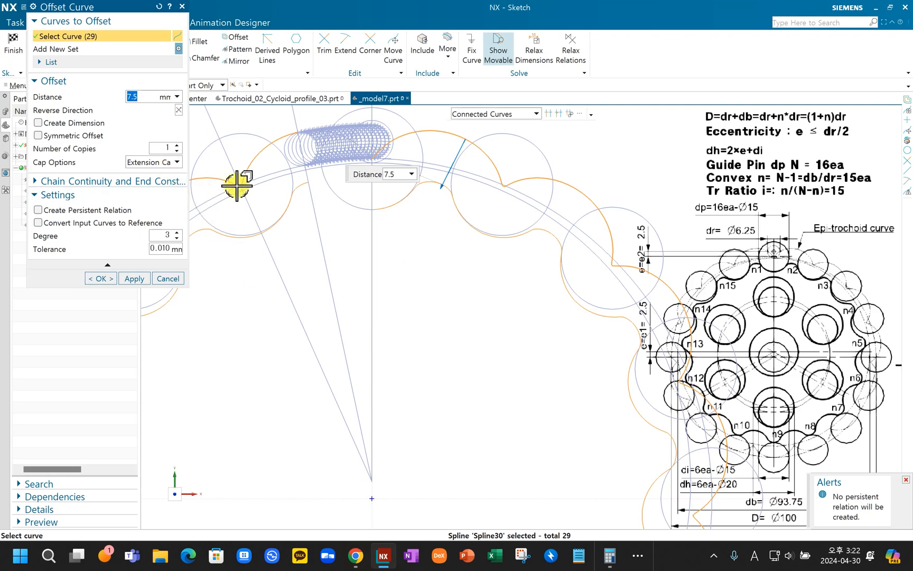
scroll(387, 198, "down", 4)
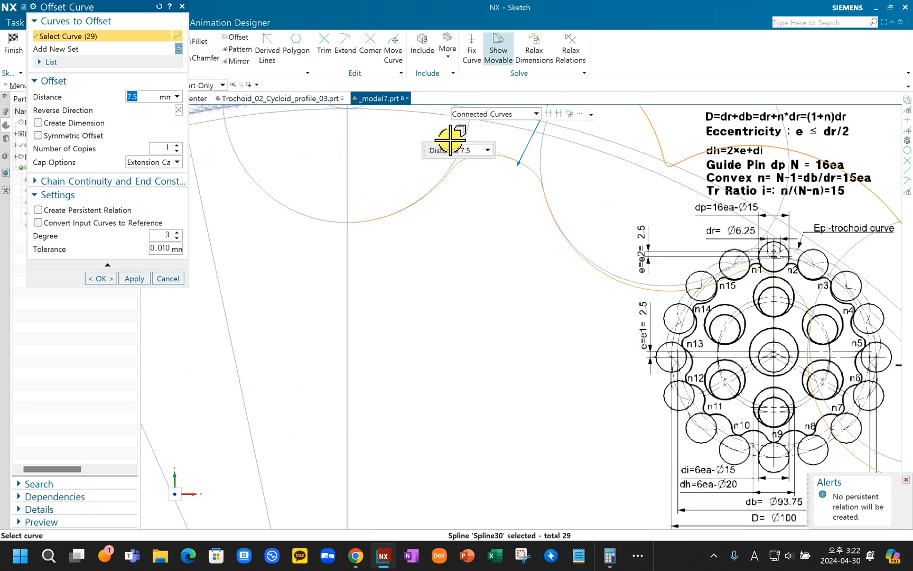
double_click(137, 96)
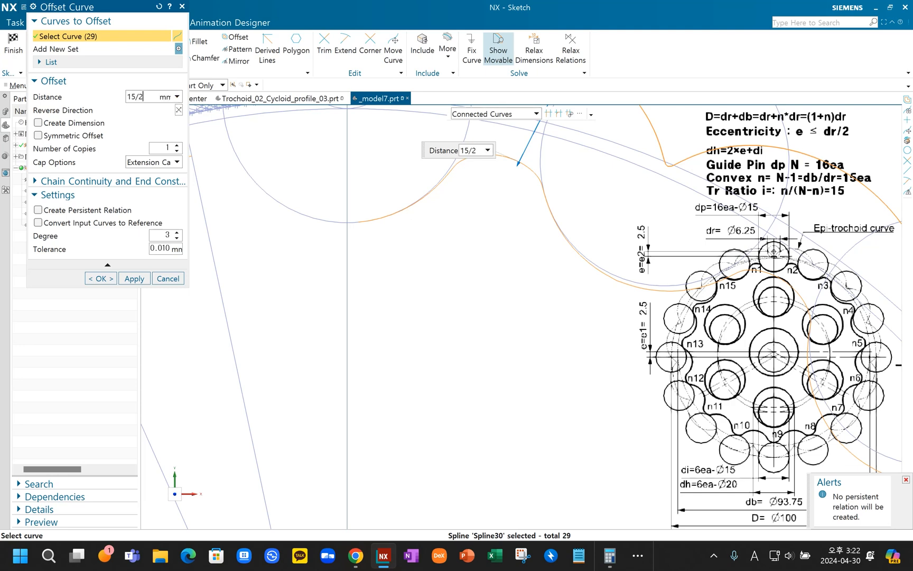
scroll(486, 174, "down", 4)
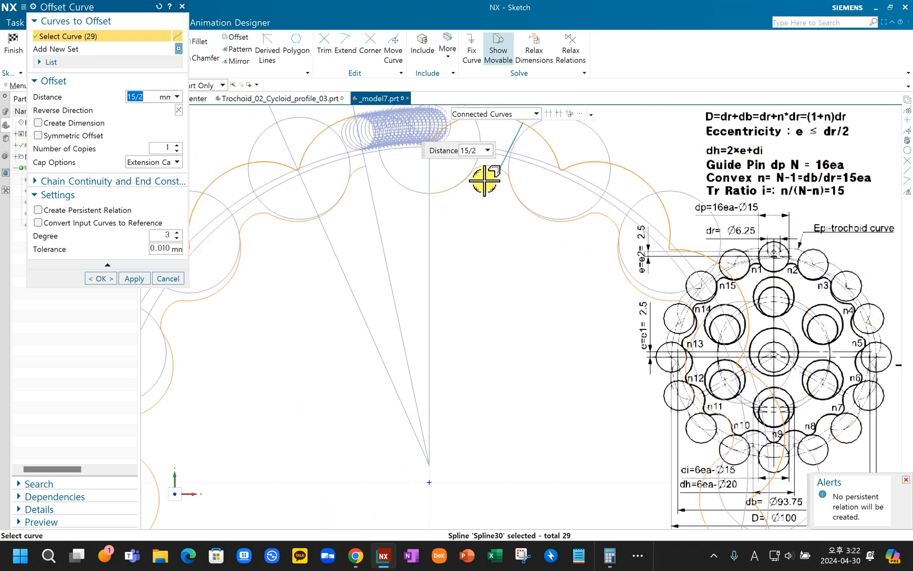
left_click(133, 278)
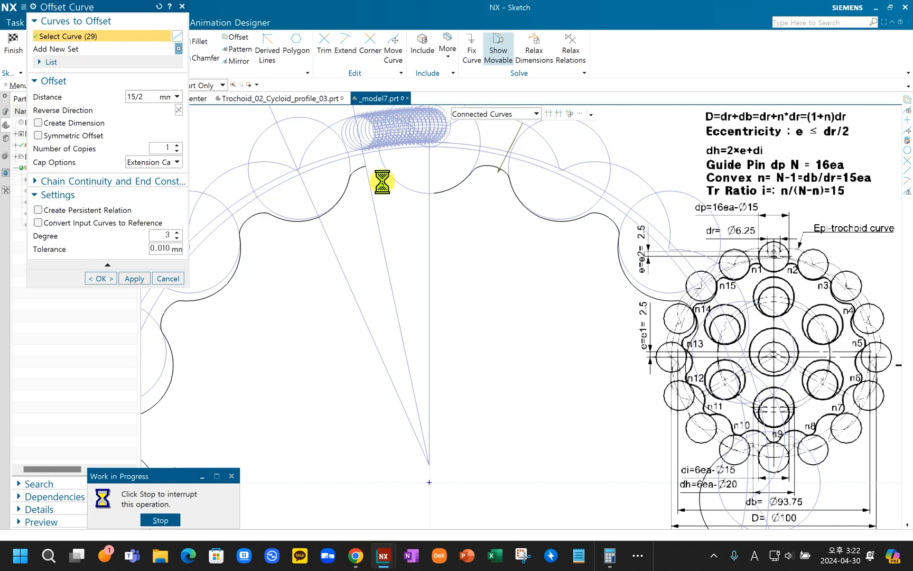
Step: Offset the remaining original spline beside the vertical line inward by 7.5 mm and complete the offset
scroll(383, 182, "up", 4)
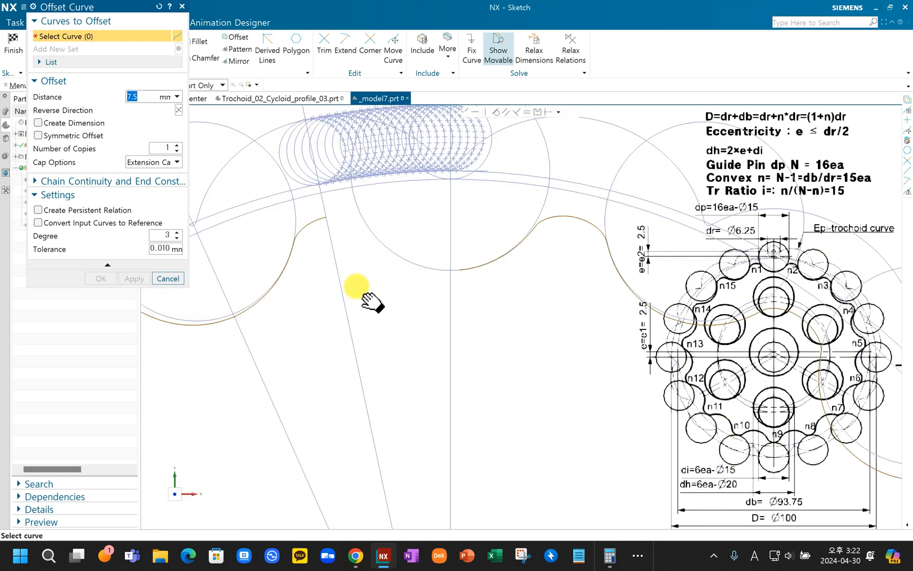
scroll(409, 209, "up", 5)
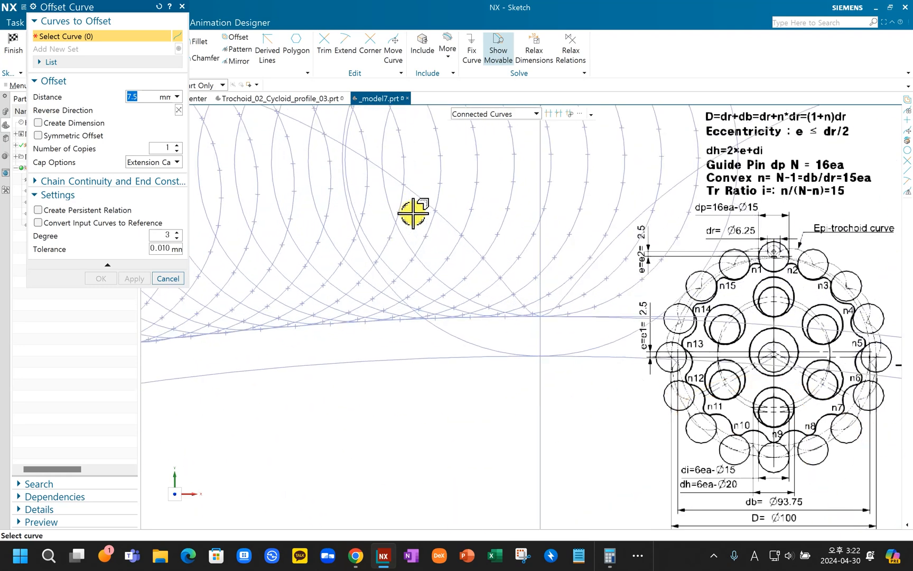
left_click(393, 179)
scroll(388, 201, "down", 4)
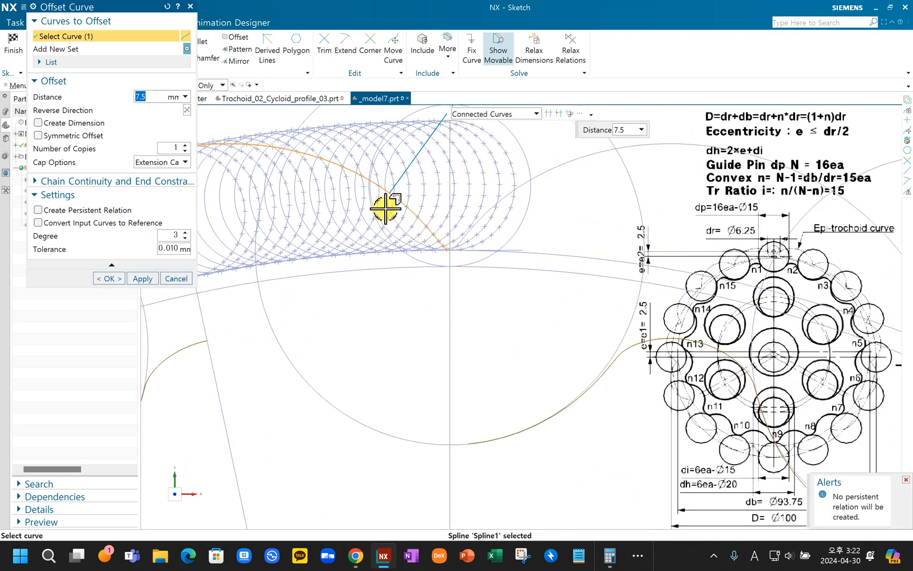
left_click(186, 110)
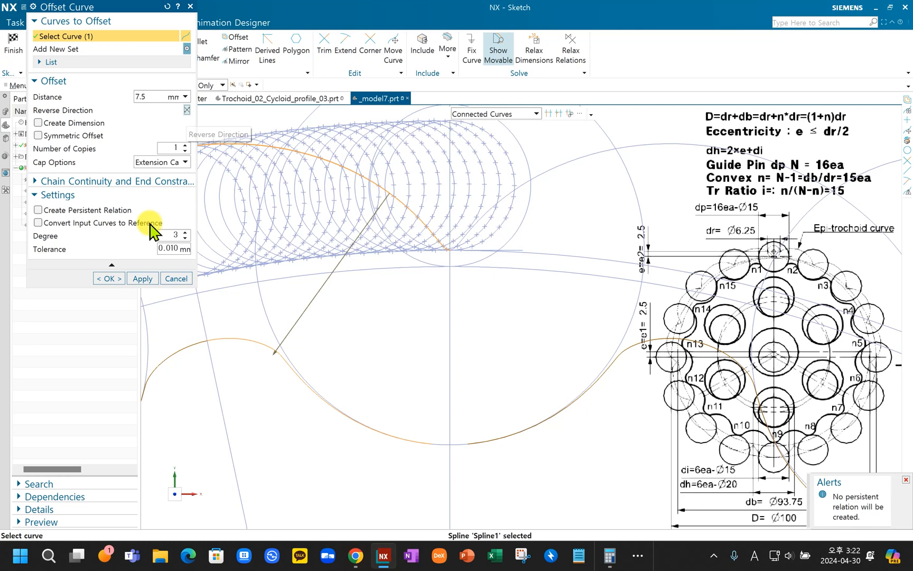
left_click(122, 278)
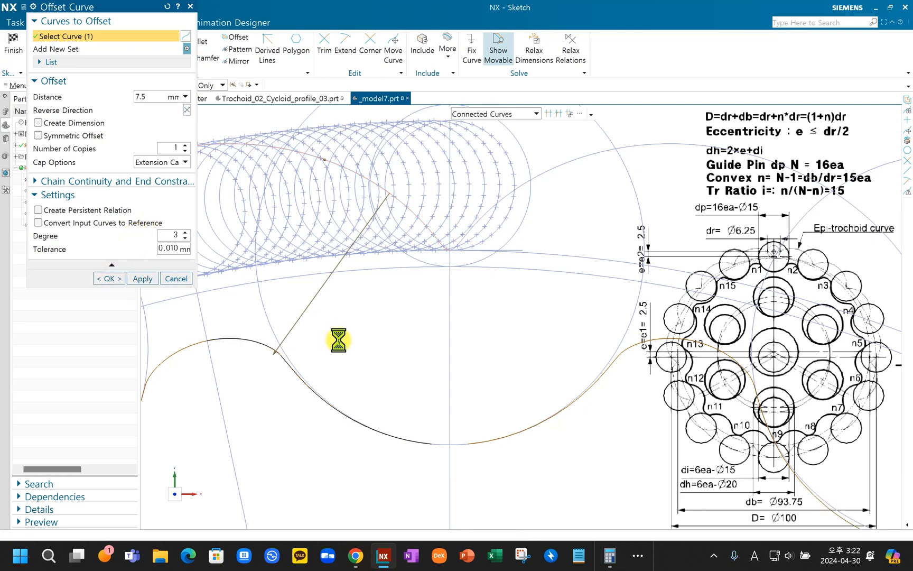
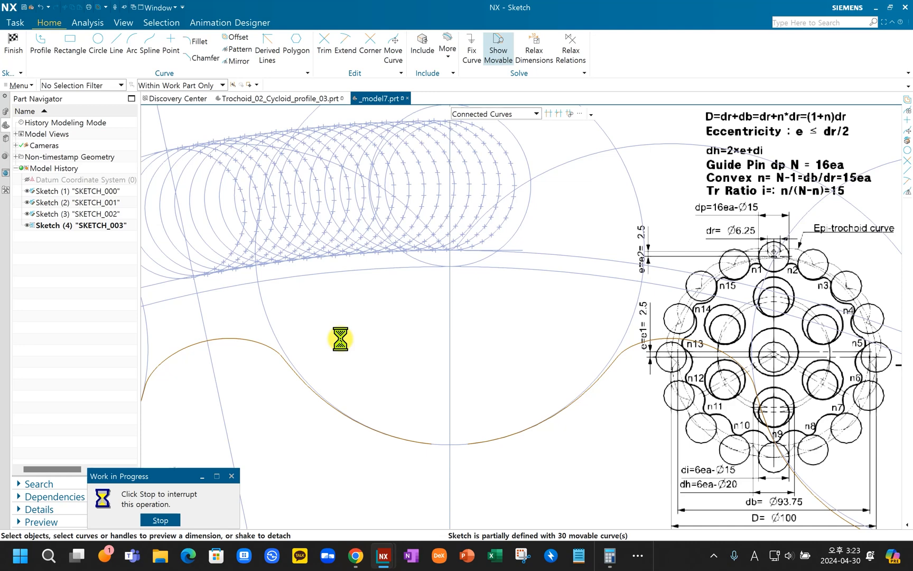
Step: Examine the offset profile near the vertical line, where the neighbouring curves meet along the guide pin circle
scroll(340, 338, "down", 6)
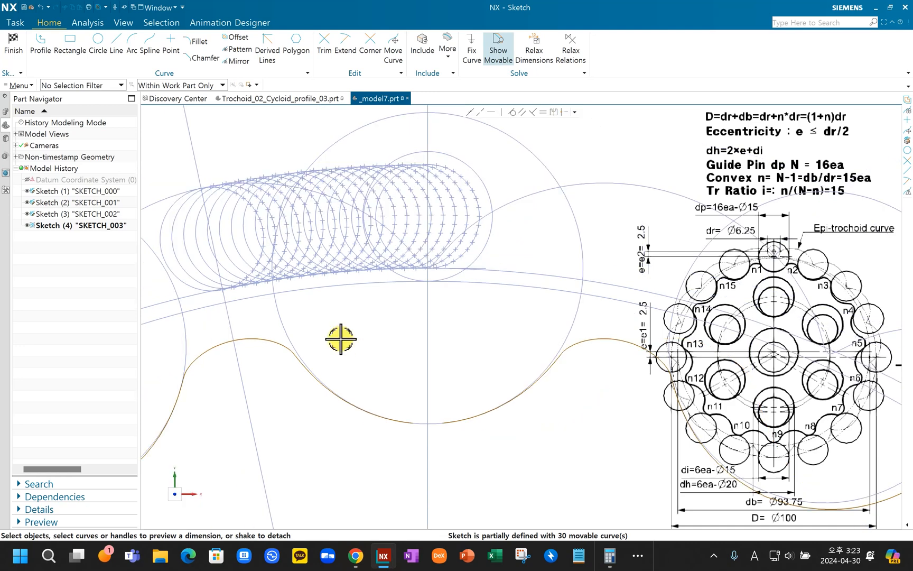
scroll(259, 399, "up", 4)
scroll(259, 395, "up", 2)
scroll(276, 354, "up", 3)
scroll(267, 350, "down", 2)
scroll(285, 296, "down", 3)
scroll(402, 304, "up", 5)
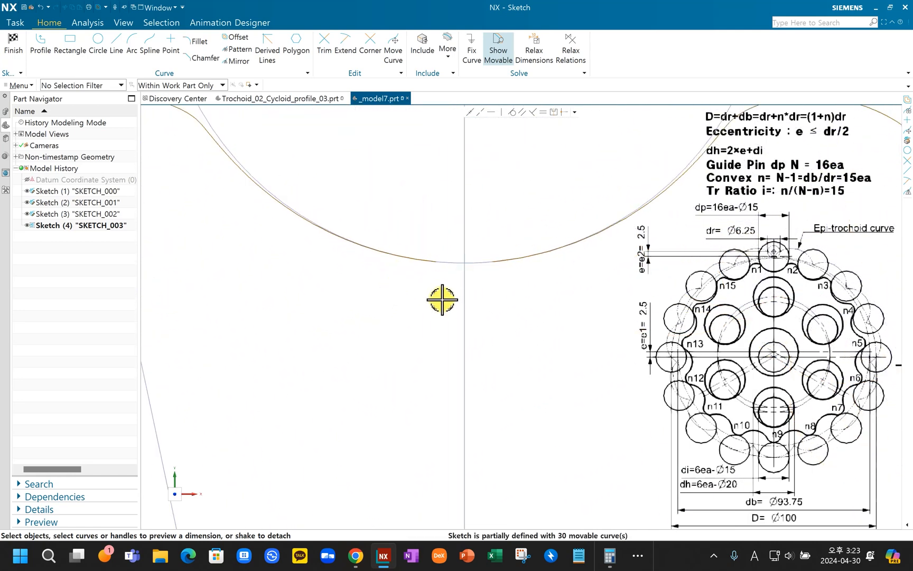
scroll(449, 264, "down", 9)
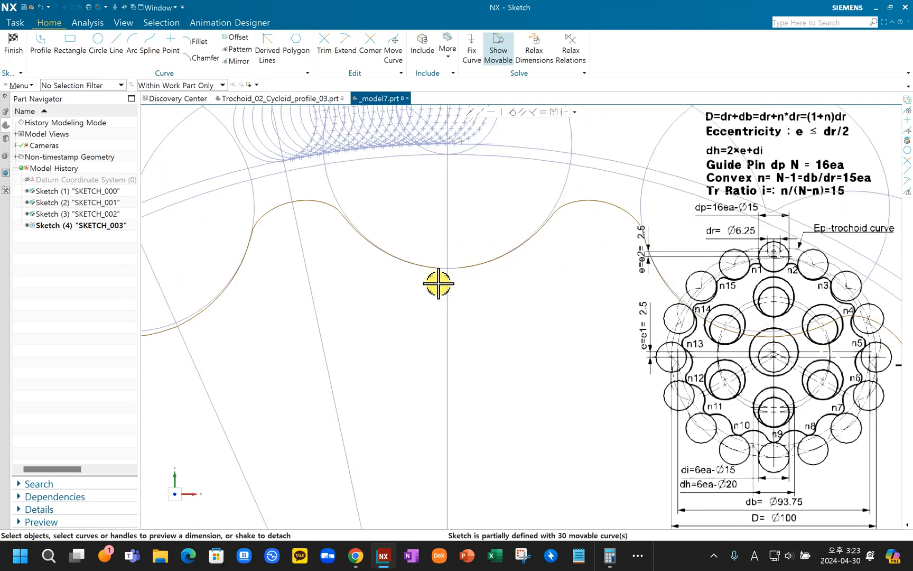
middle_click_drag(426, 327, 410, 347, "shift")
scroll(395, 321, "up", 3)
scroll(394, 321, "down", 1)
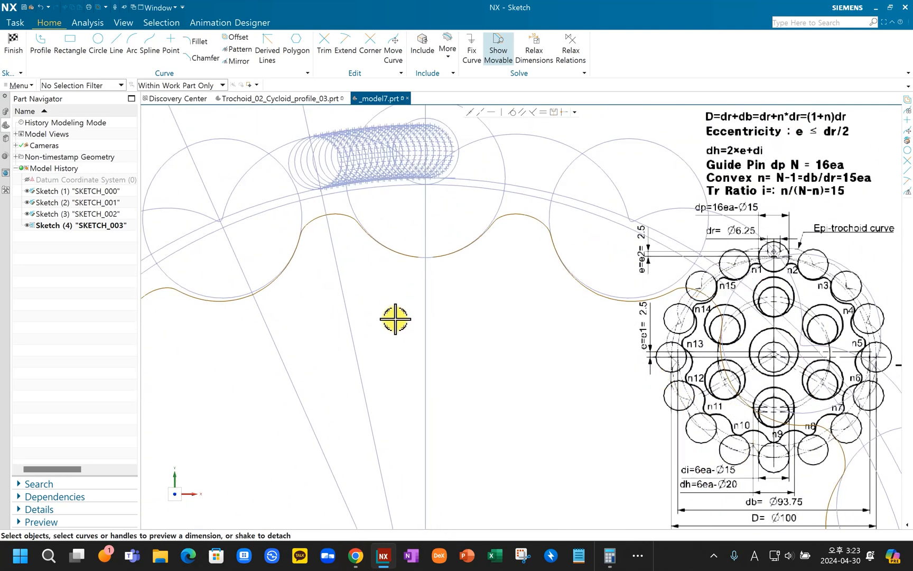
scroll(428, 266, "up", 4)
scroll(446, 233, "down", 1)
scroll(439, 282, "down", 3)
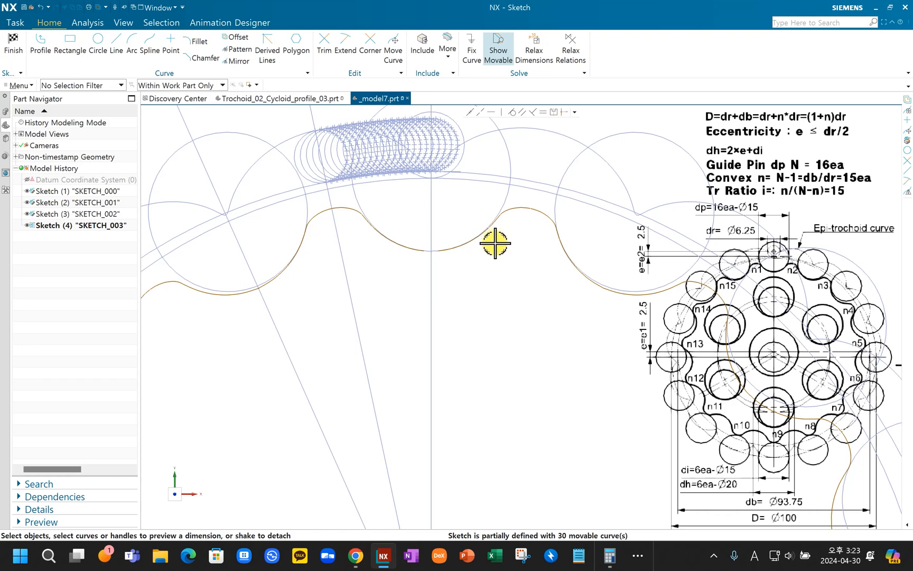
Step: Delete the two offset splines that meet at the vertical line below the top guide pin circle
key("ctrl+d")
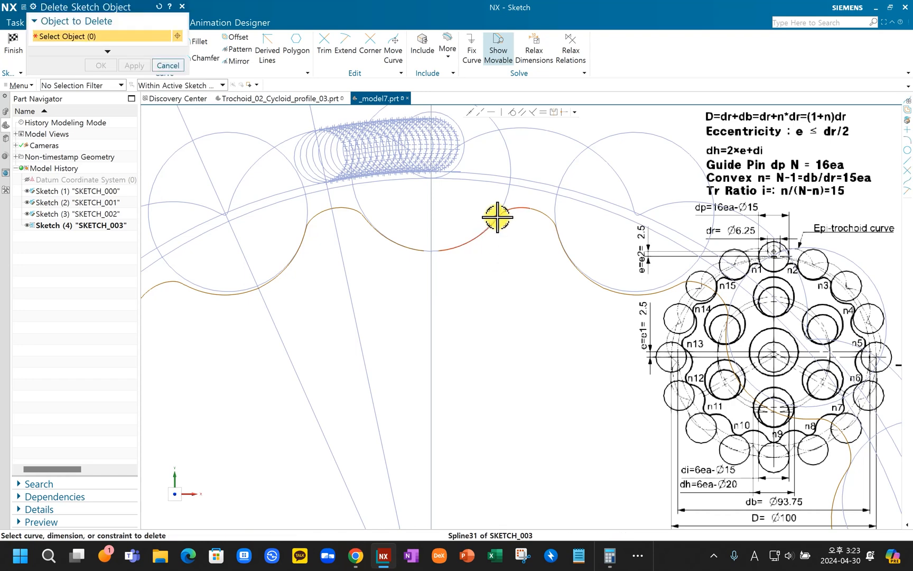
left_click(498, 217)
left_click(378, 229)
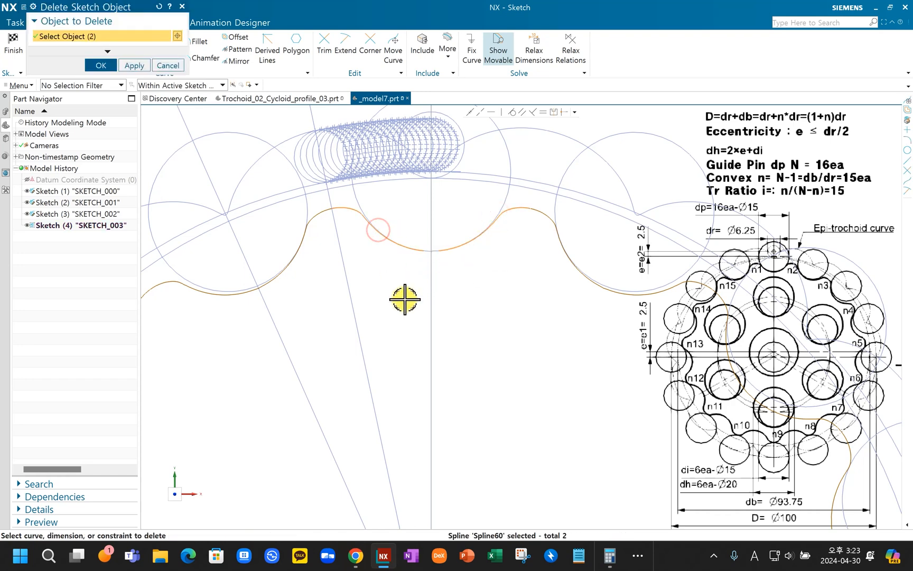
left_click(106, 65)
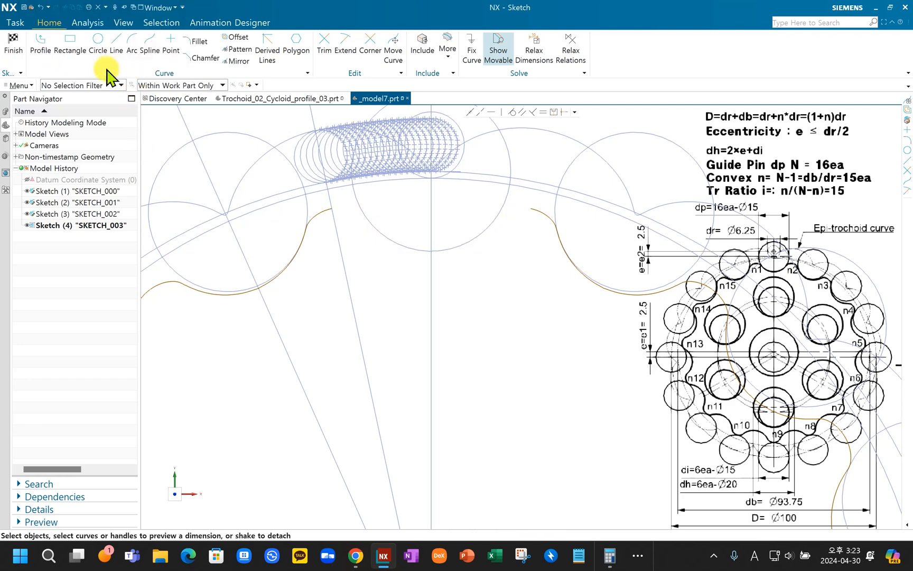
Step: Set up a circular pattern of the two neighbouring offset splines beside the gap, rotating about the centre of Arc22 of SKETCH_001
scroll(336, 310, "down", 2)
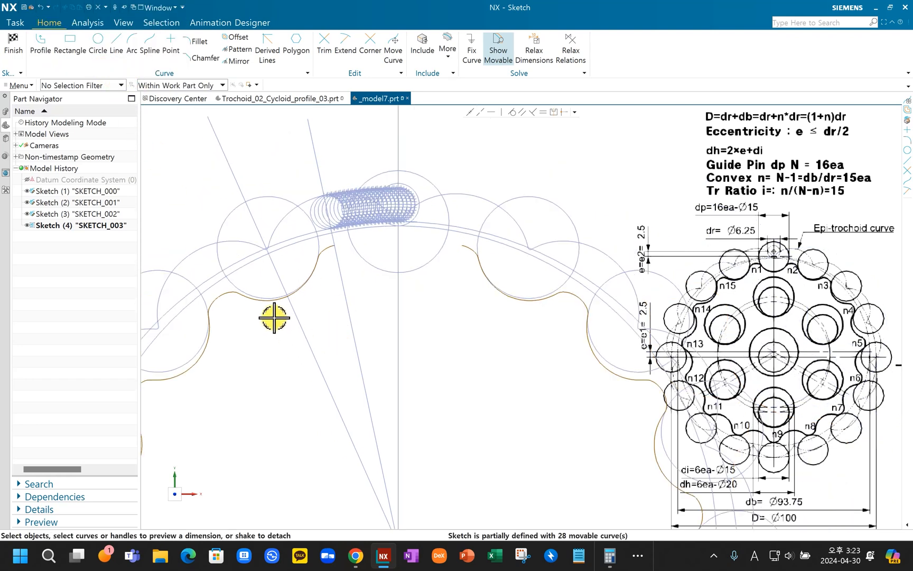
scroll(274, 317, "up", 2)
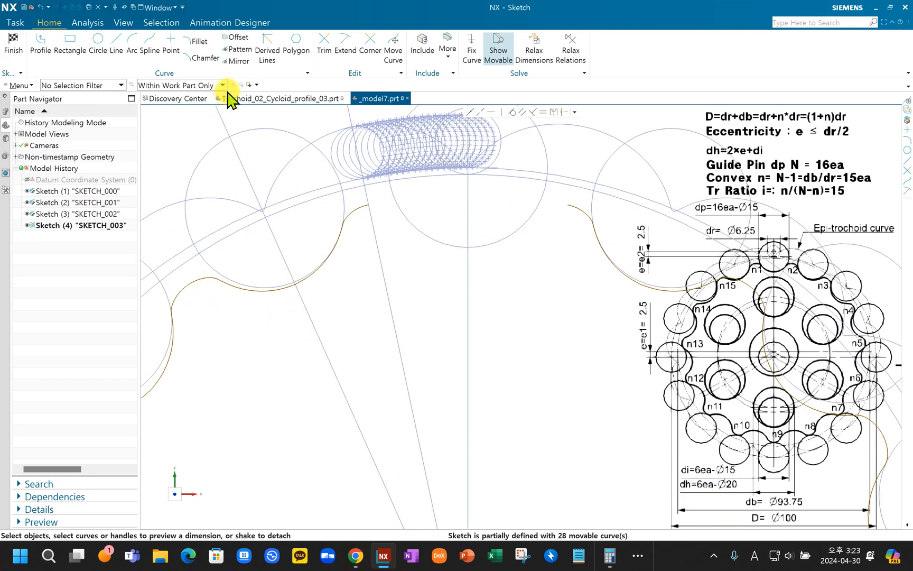
left_click(237, 48)
left_click(358, 207)
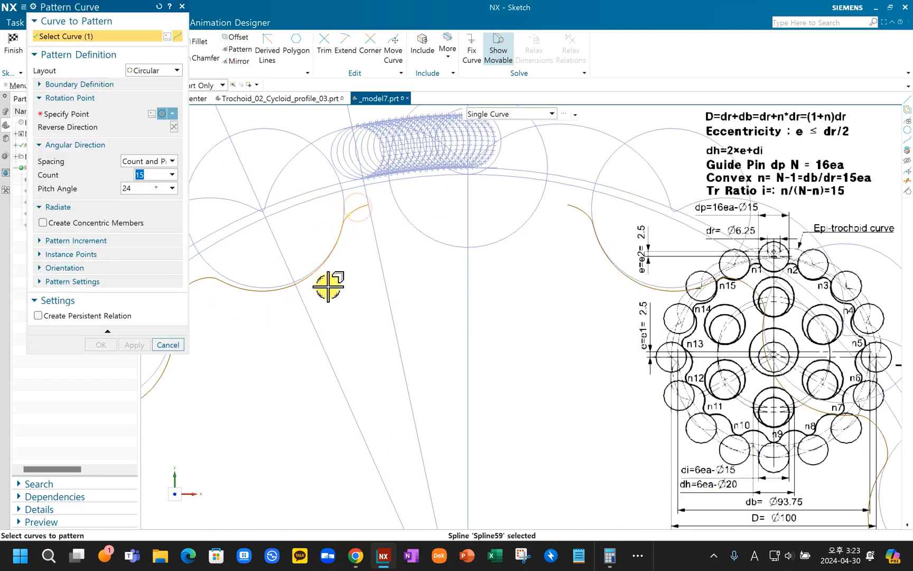
left_click(241, 290)
left_click(78, 113)
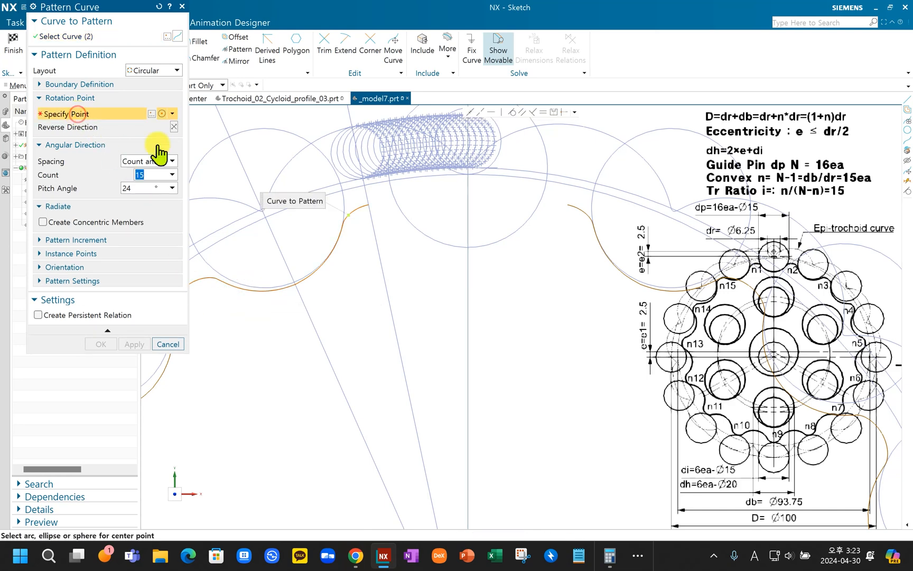
scroll(485, 244, "down", 3)
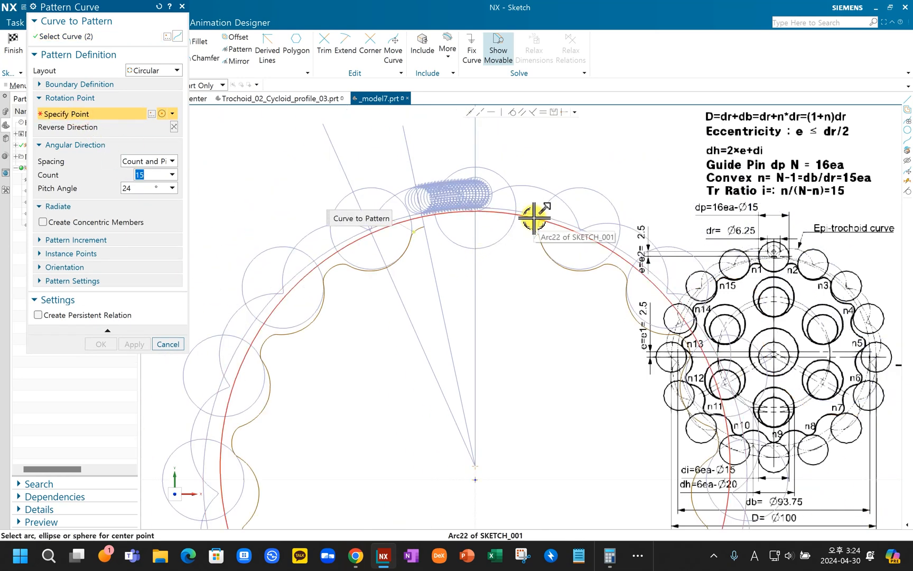
mouse_move(535, 217)
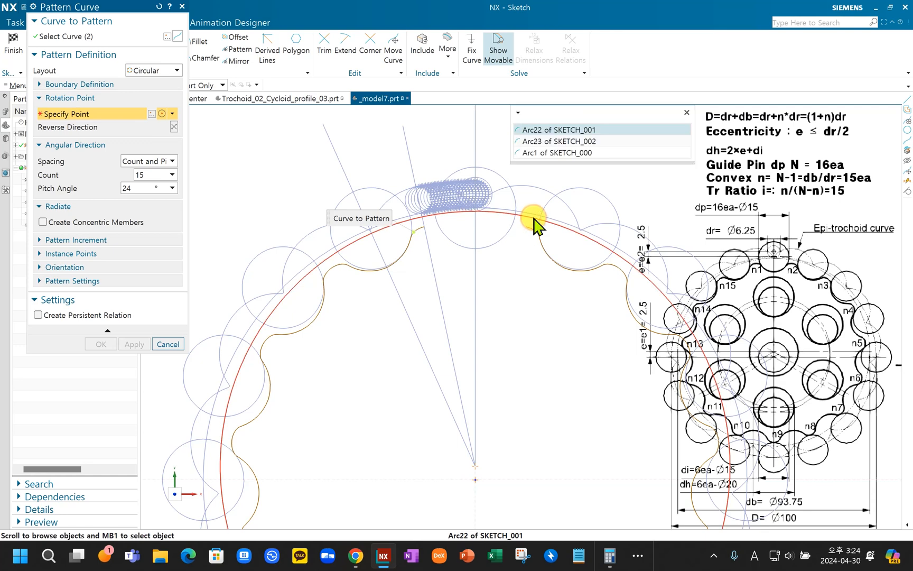
left_click(570, 129)
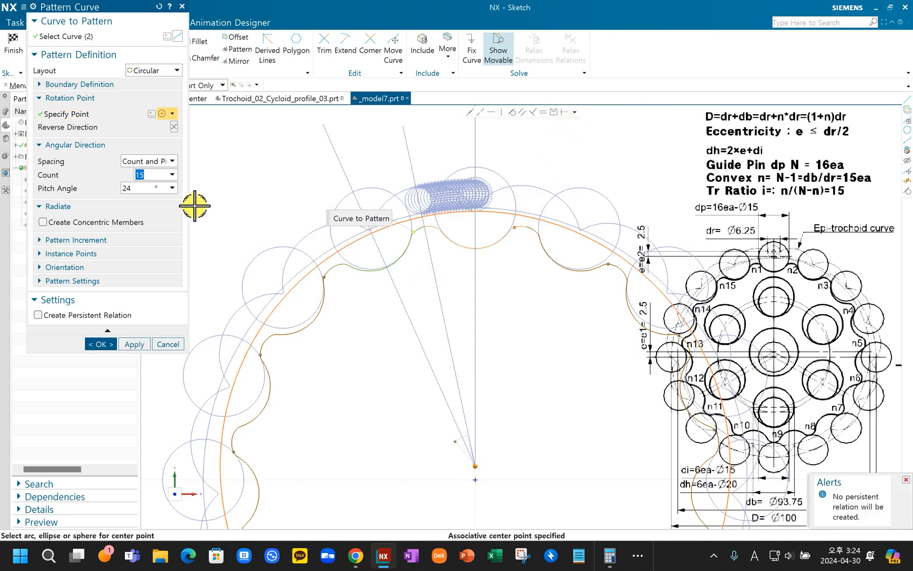
Step: Set the pattern count to 2 at a 24° pitch, reverse its direction towards the gap and complete the pattern
left_click(141, 188)
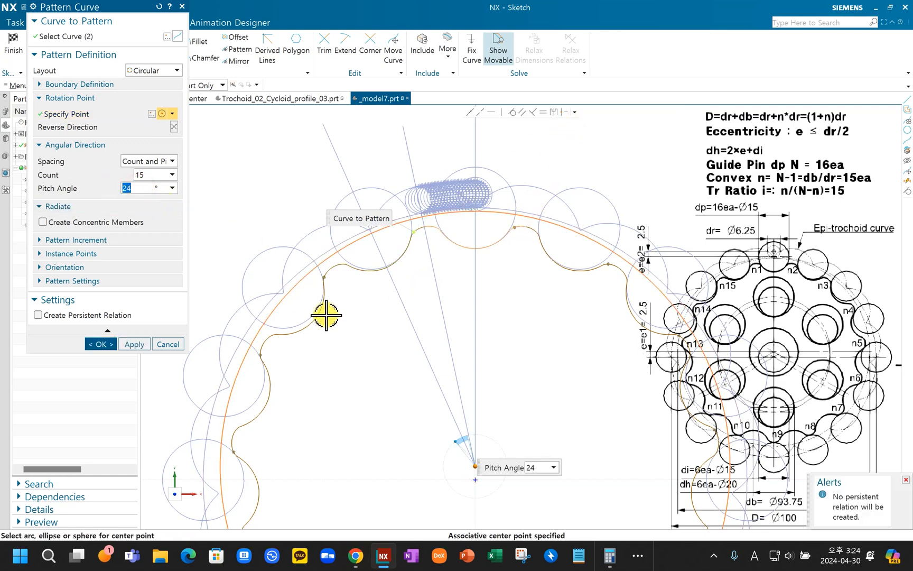
left_click(147, 175)
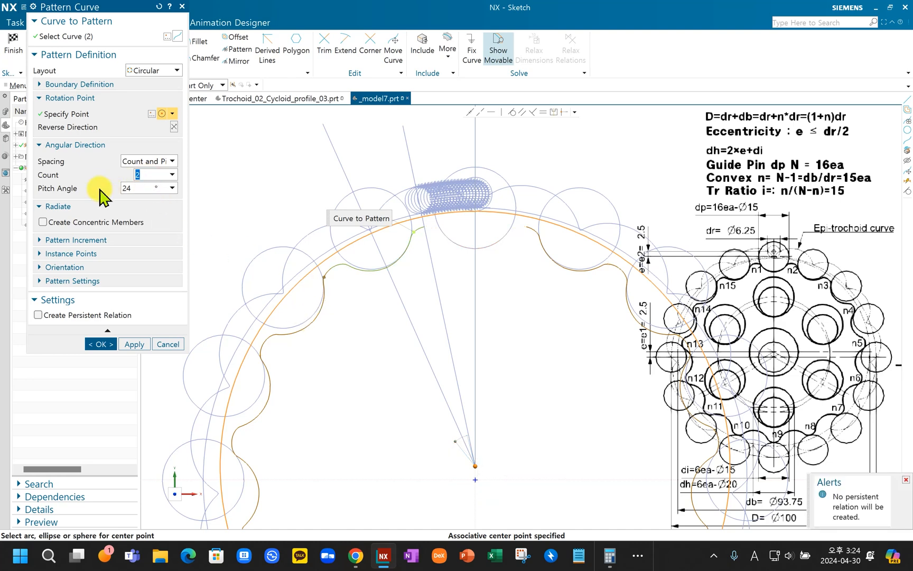
left_click(174, 127)
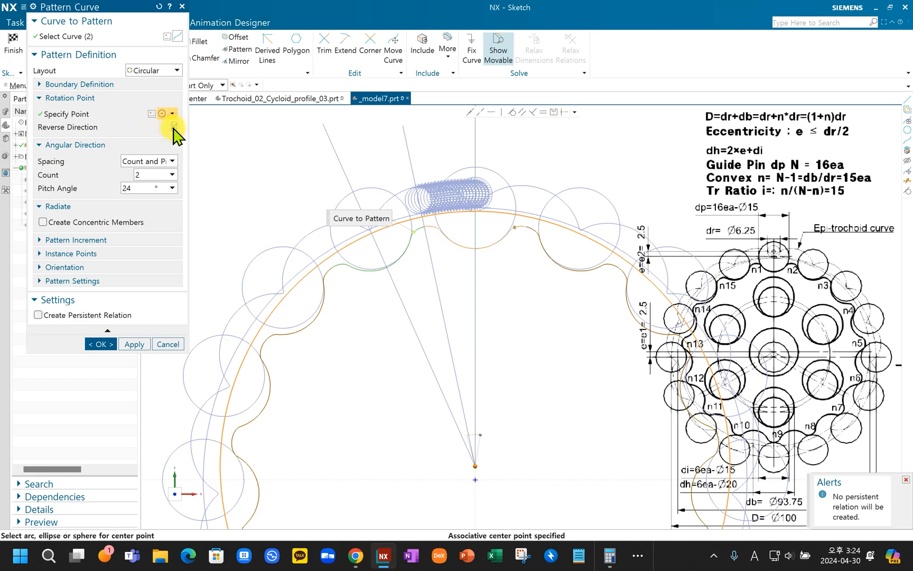
left_click(106, 344)
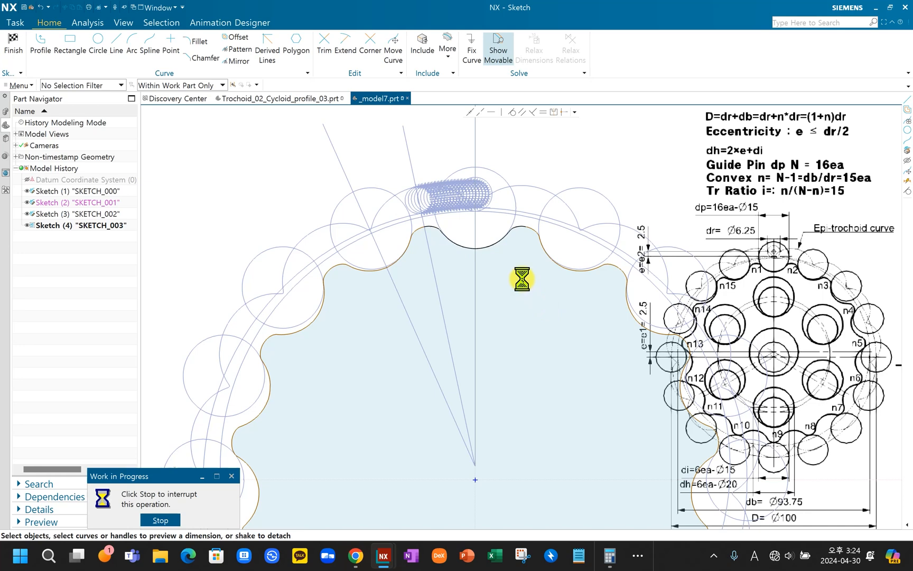
left_click(714, 556)
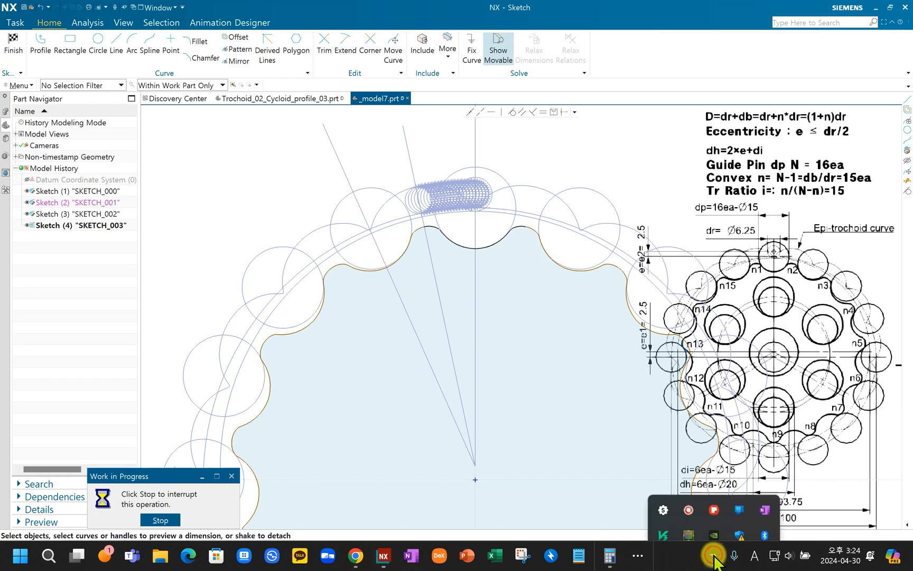
left_click(638, 556)
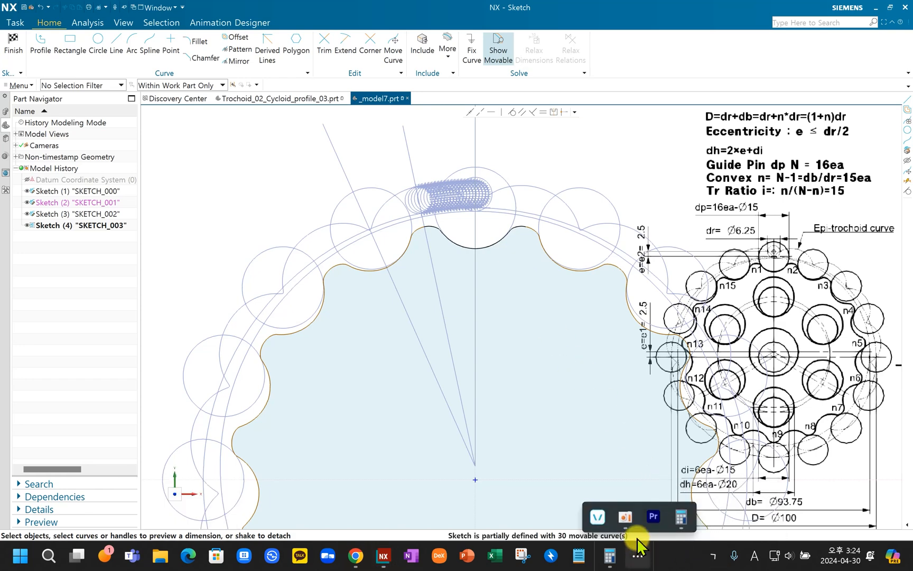
left_click(622, 515)
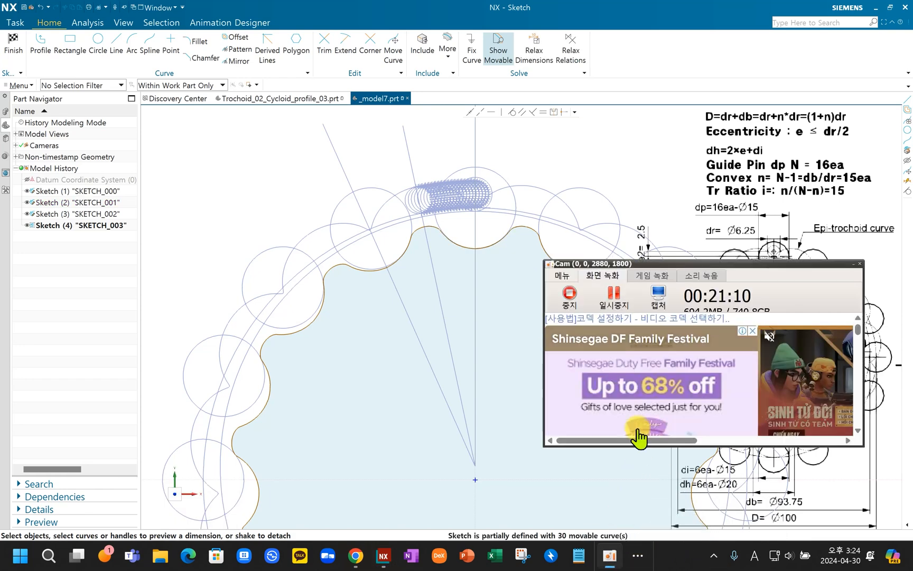
left_click(612, 297)
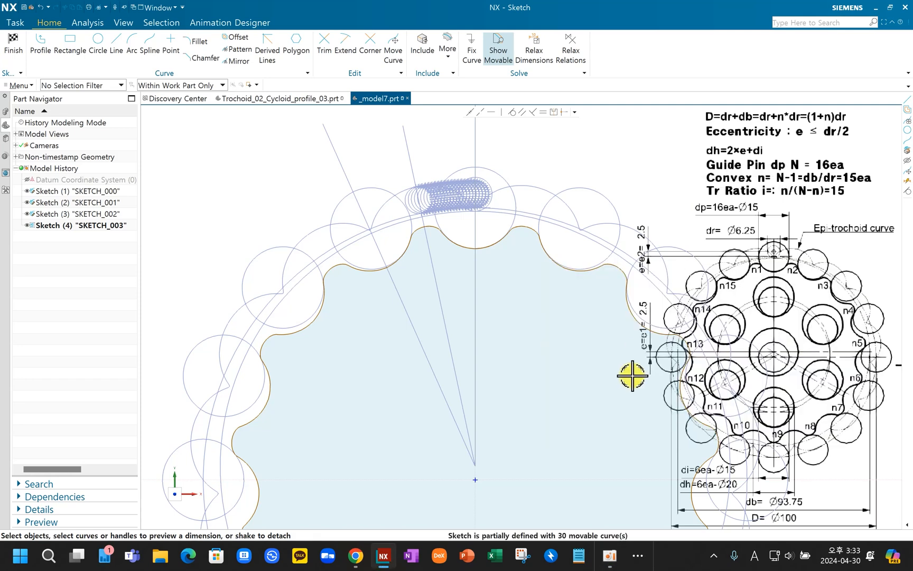
Step: Draw a 25 mm diameter circle centred on the disc's eccentric centre at XC 0, YC 2.5
scroll(630, 377, "down", 3)
middle_click_drag(564, 319, 551, 318, "shift")
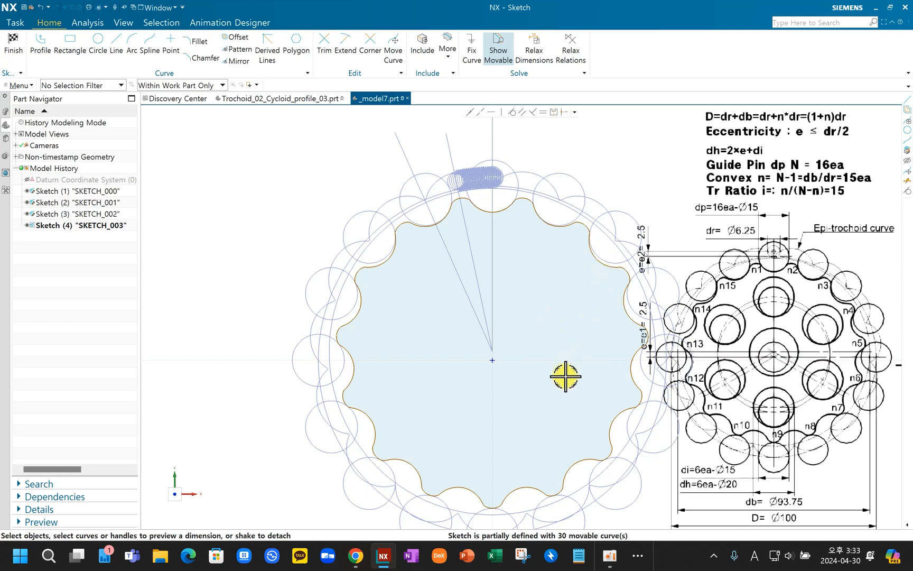
mouse_move(575, 382)
middle_mouse_down("shift")
mouse_move(577, 365)
mouse_move(550, 359)
mouse_move(537, 338)
middle_mouse_up("shift")
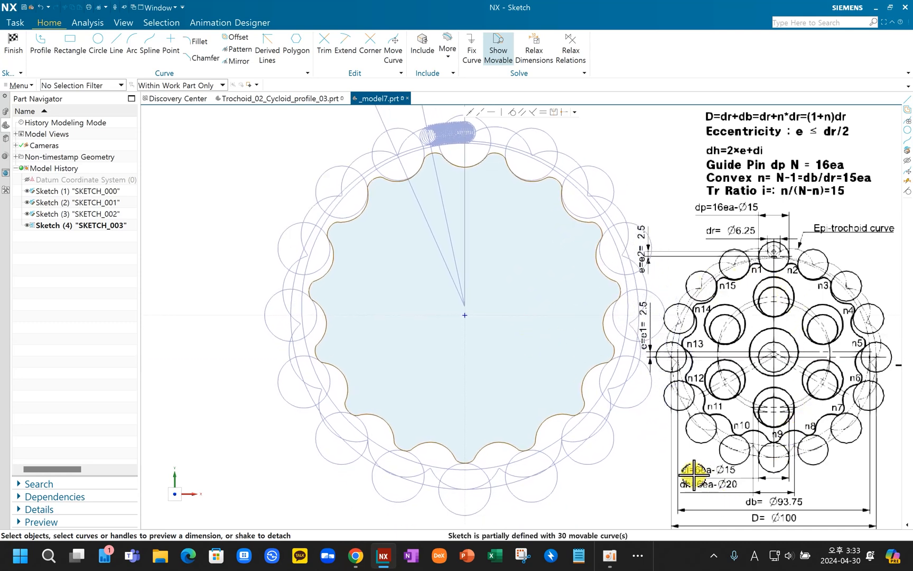
key("ctrl")
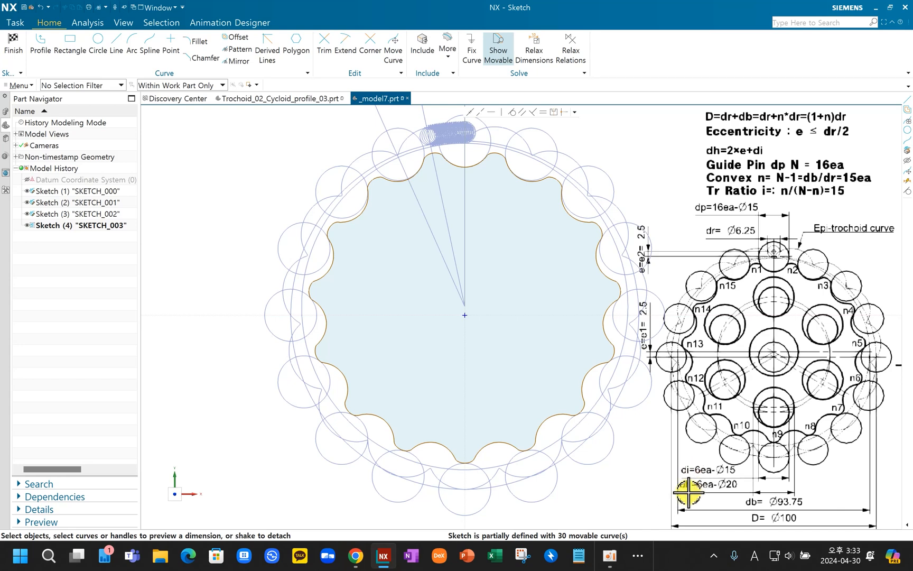
scroll(491, 298, "up", 2)
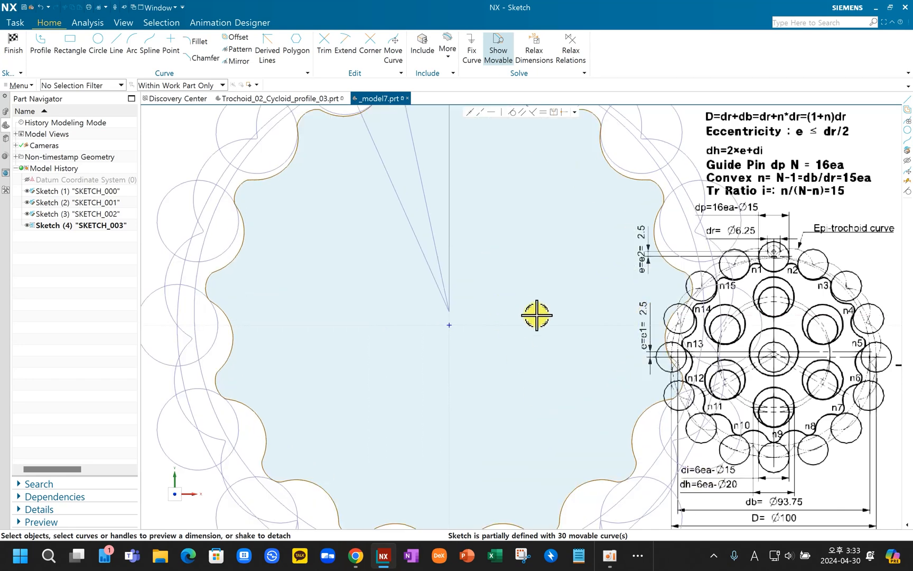
left_click(97, 42)
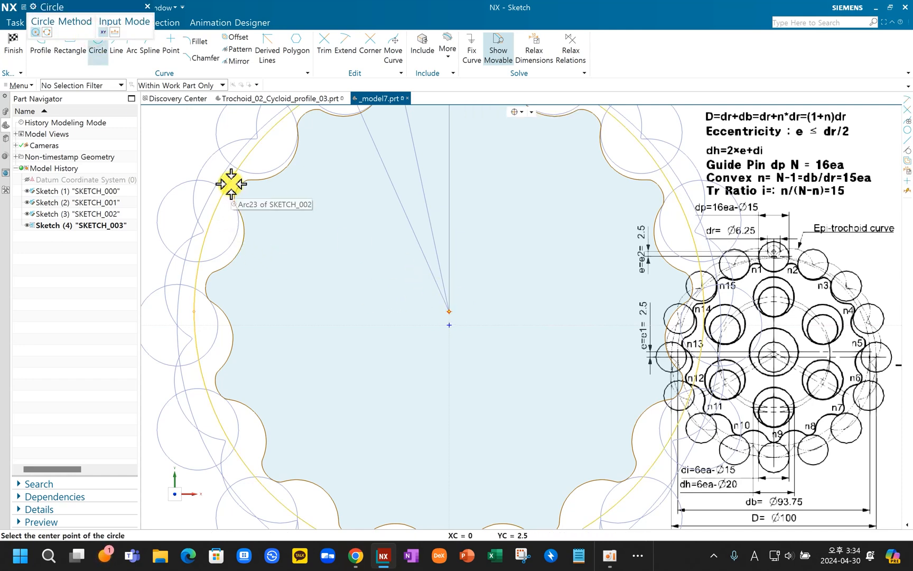
left_click(450, 311)
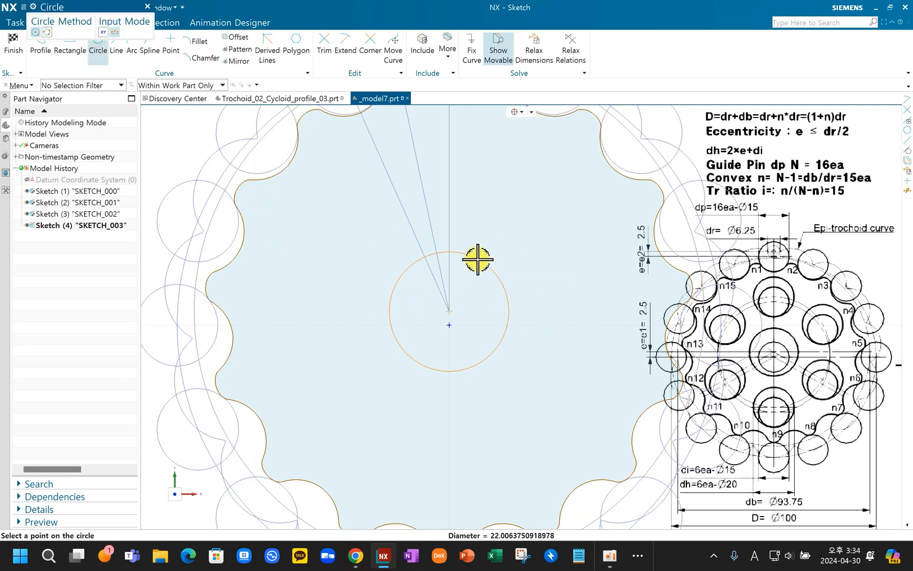
type("2")
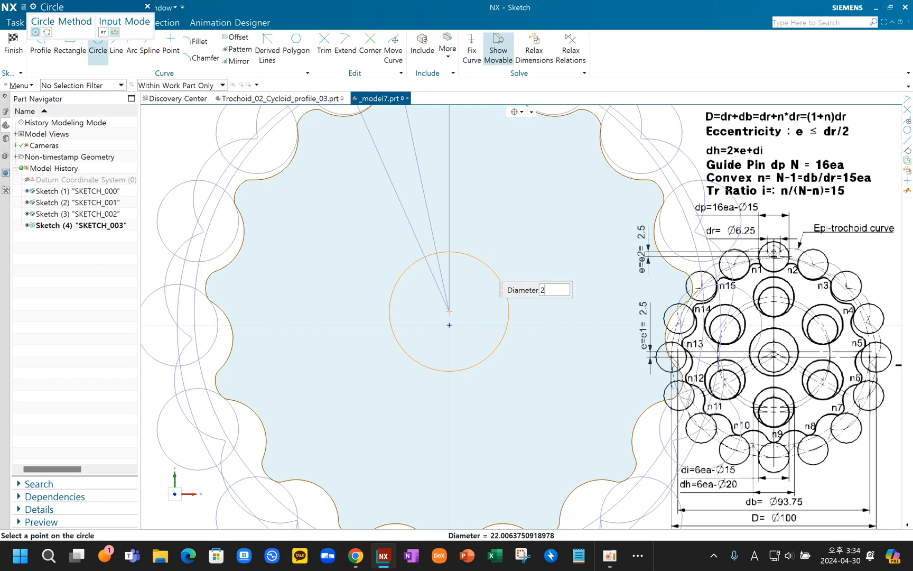
key("Return")
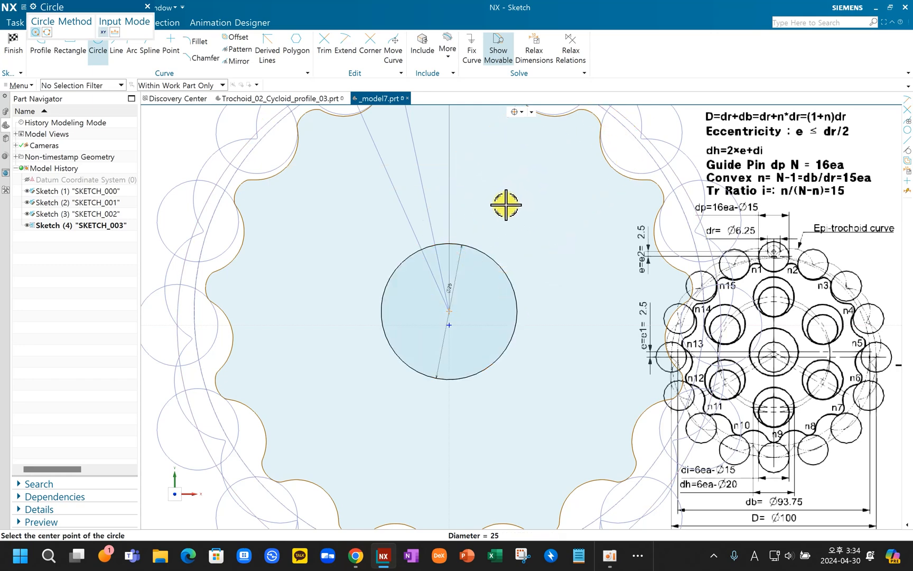
Step: Draw a circle on the vertical line above the central bore with a diameter of 2*2.5+15 mm
scroll(506, 204, "down", 2)
middle_click_drag(506, 204, 506, 259, "shift")
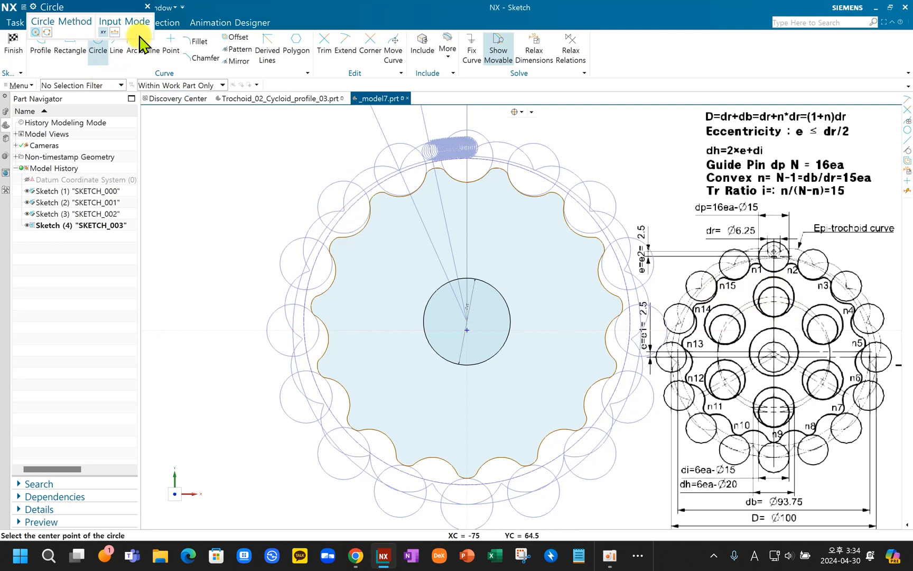
scroll(452, 244, "up", 4)
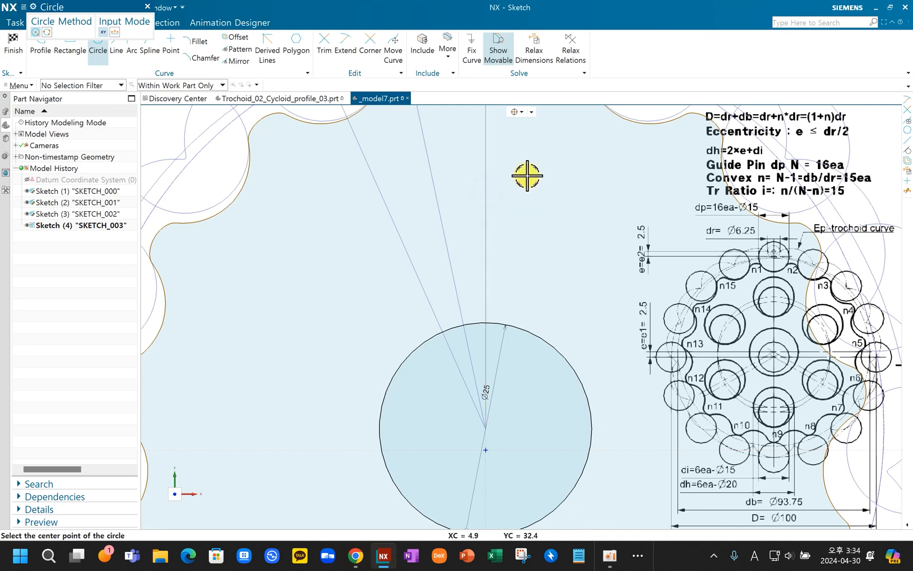
left_click(485, 181)
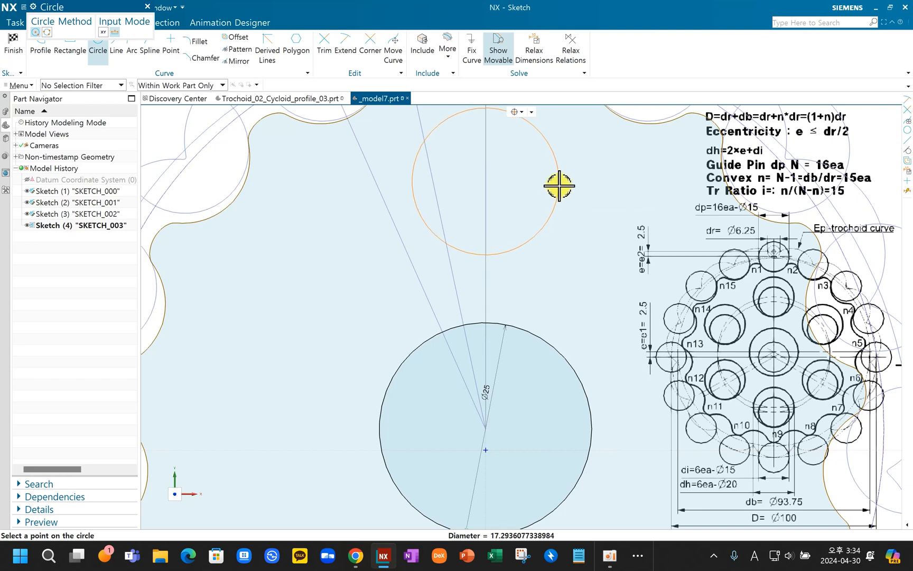
type("2.5+15")
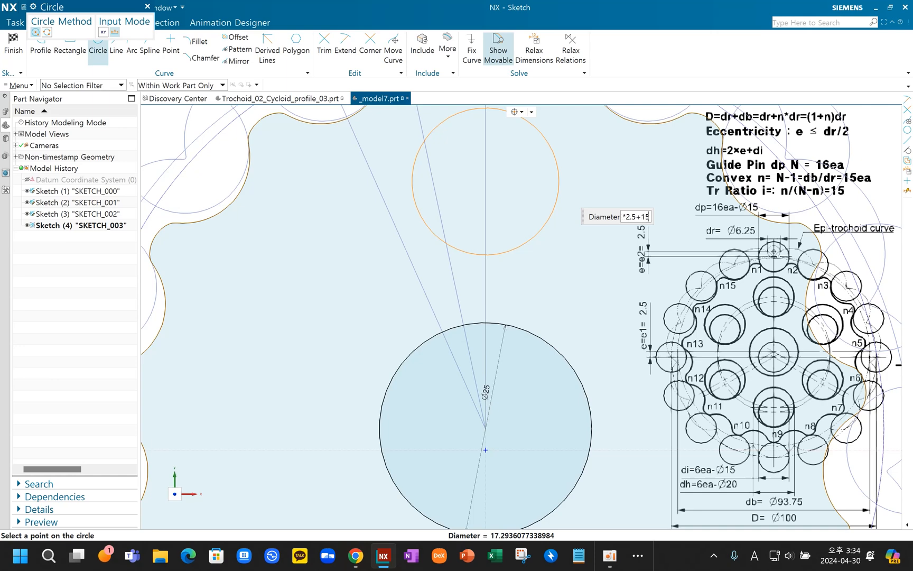
key("Return")
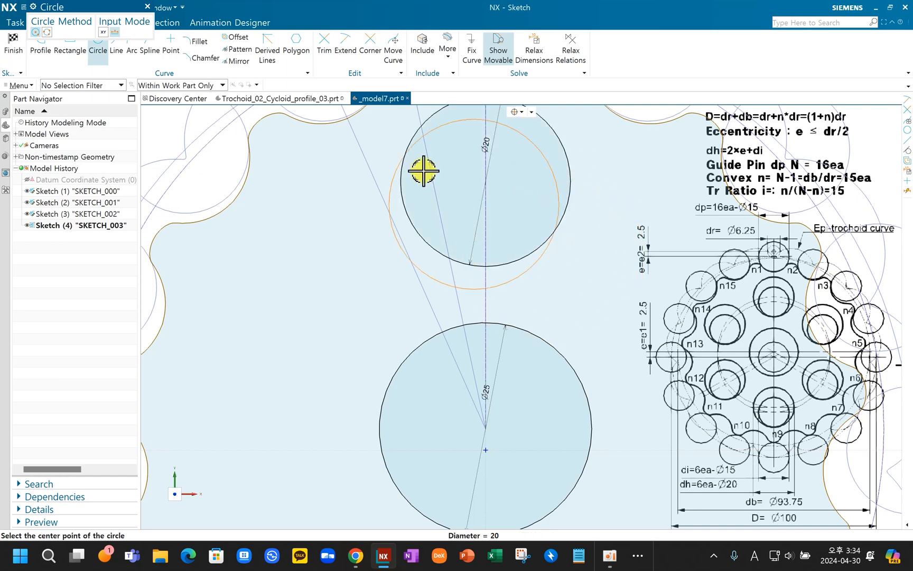
key("Escape")
Step: End the Circle command and turn on relaxed dimensions for the sketch
left_click(539, 50)
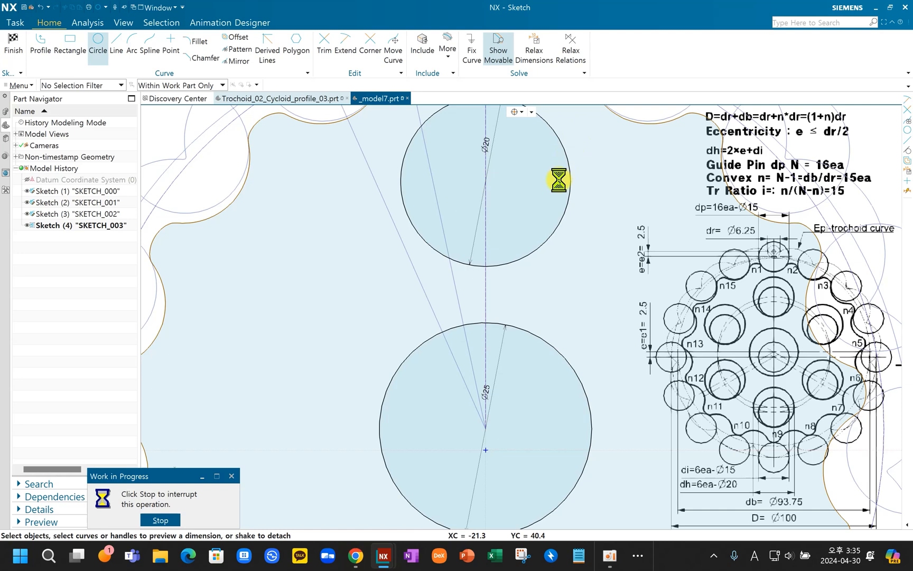
scroll(559, 180, "down", 2)
middle_click_drag(572, 196, 523, 233, "shift")
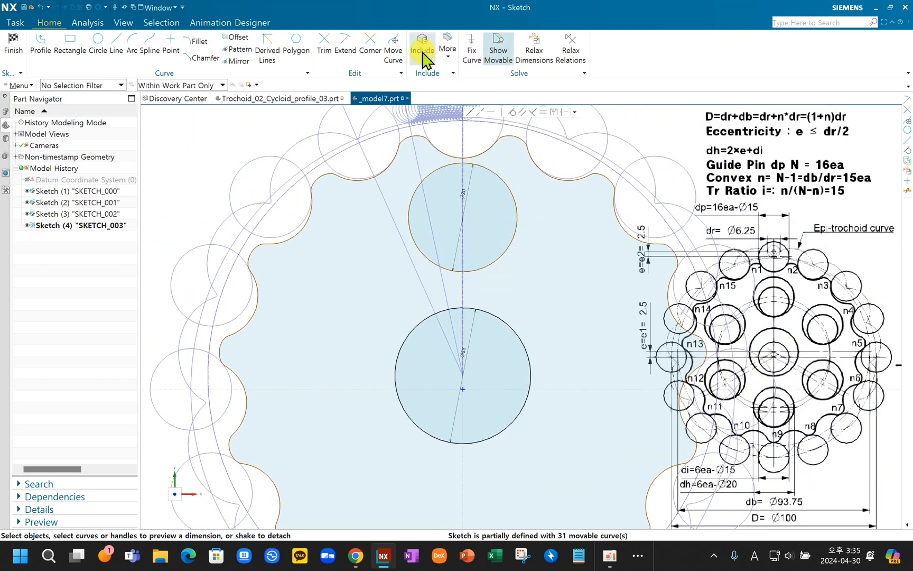
left_click(533, 48)
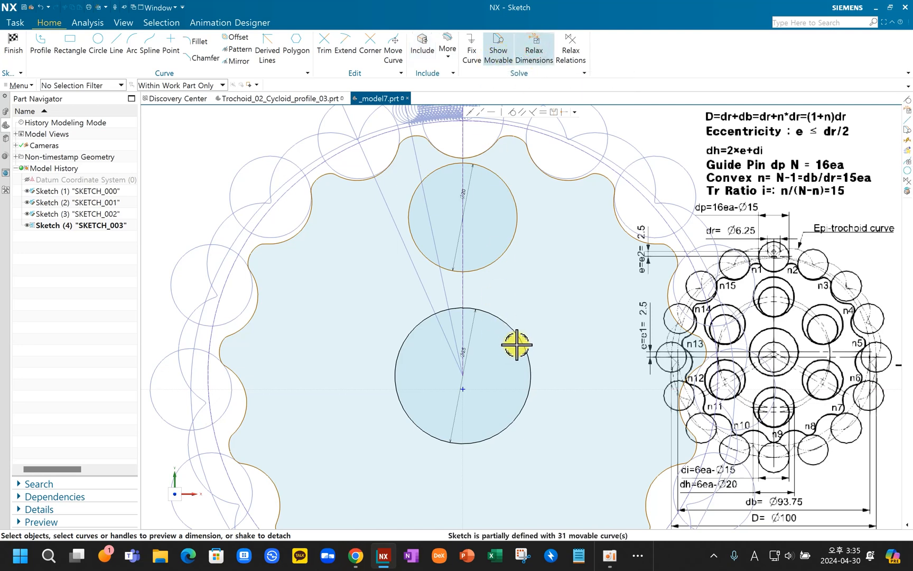
Step: Dimension the distance between the arc centres of the central bore and the pin hole above it, setting it to 28 mm
left_click(466, 377)
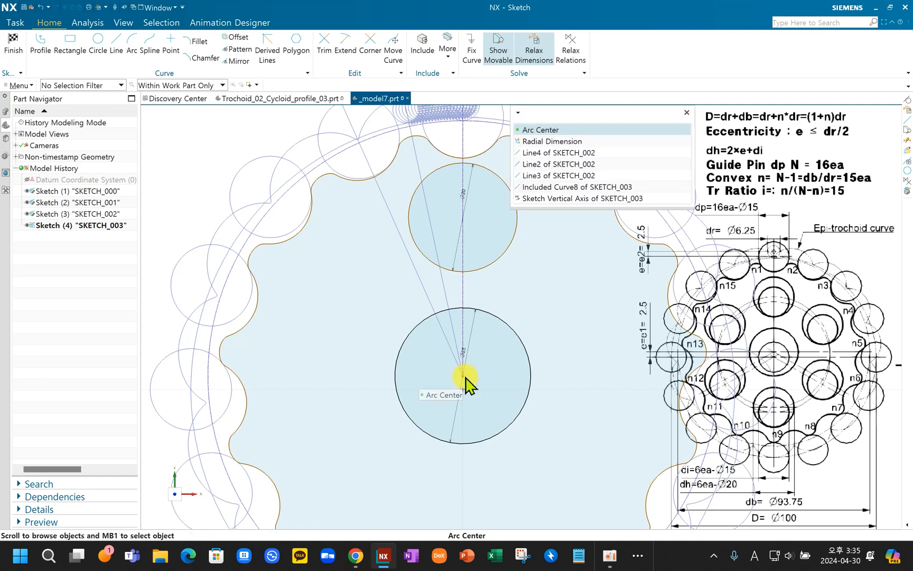
left_click(535, 130)
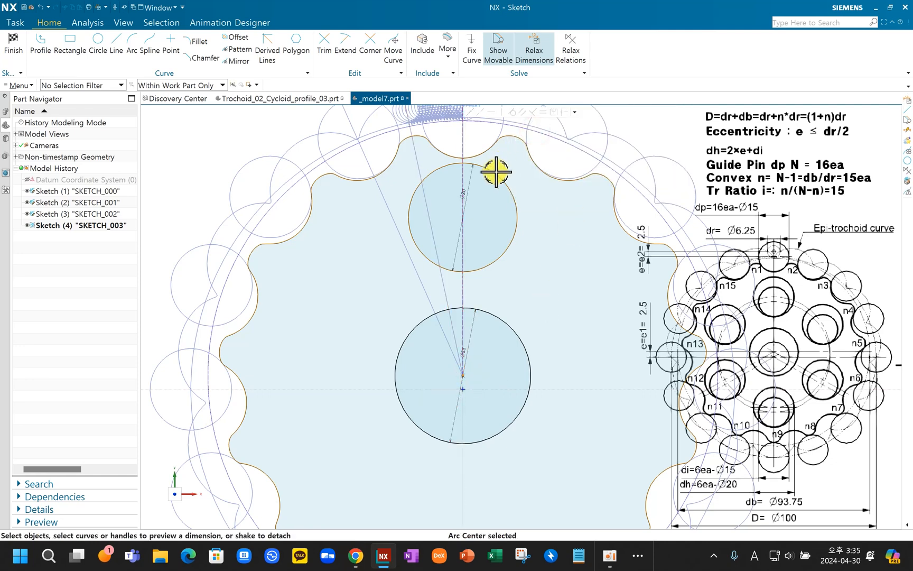
left_click(465, 218)
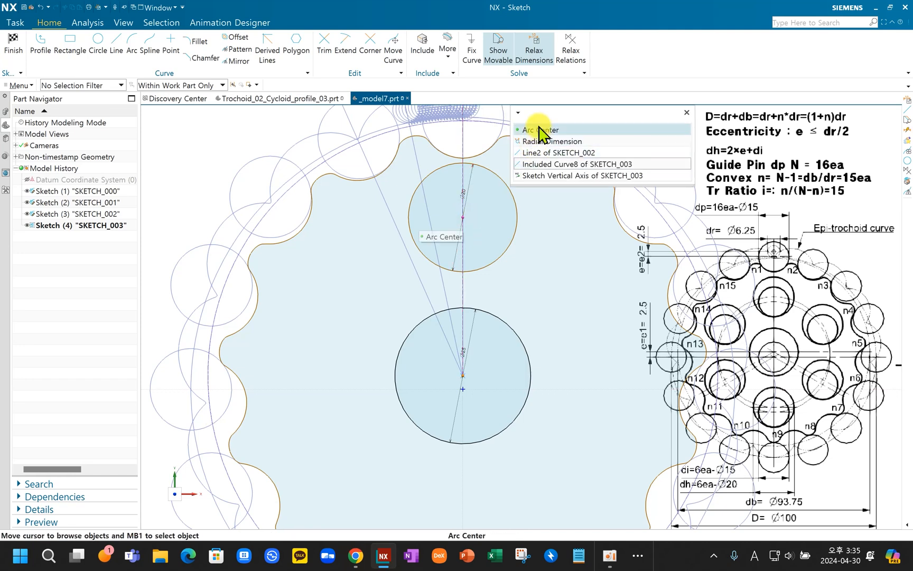
left_click(538, 125)
left_click(477, 297)
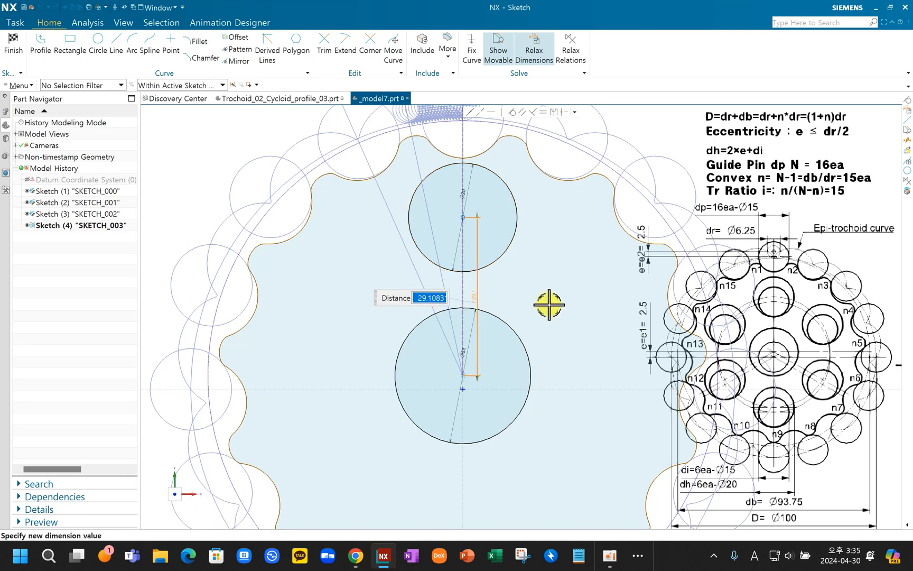
type("28")
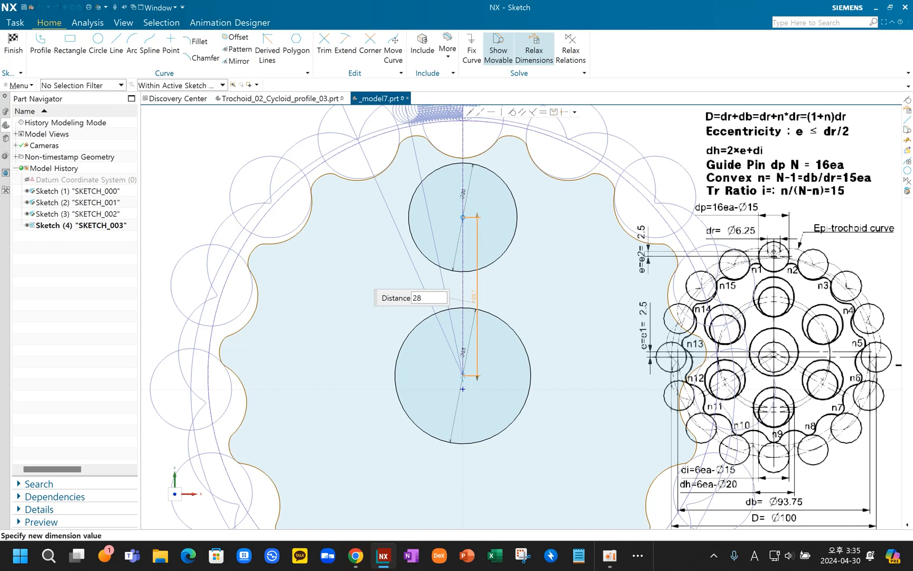
key("Return")
middle_click(550, 305)
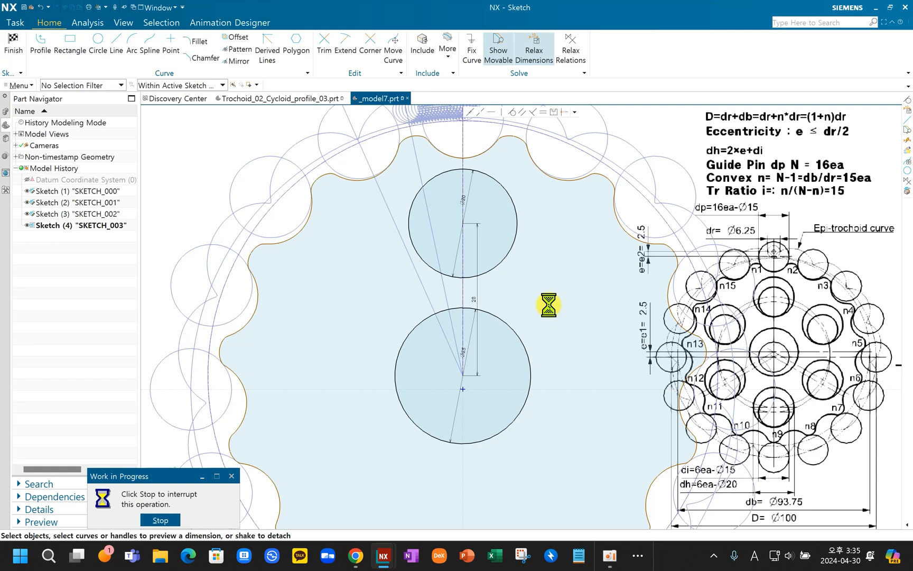
Step: Set up a circular curve pattern of the pin hole above the bore, rotating about the central bore's centre
scroll(548, 305, "down", 1)
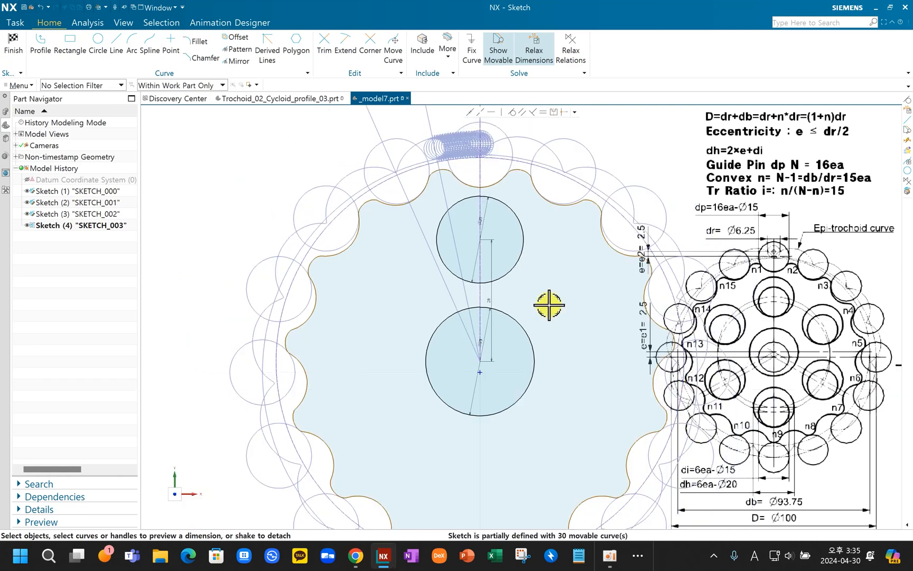
scroll(538, 294, "up", 2)
mouse_move(538, 294)
middle_mouse_down("shift")
mouse_move(538, 280)
mouse_move(514, 274)
middle_mouse_up("shift")
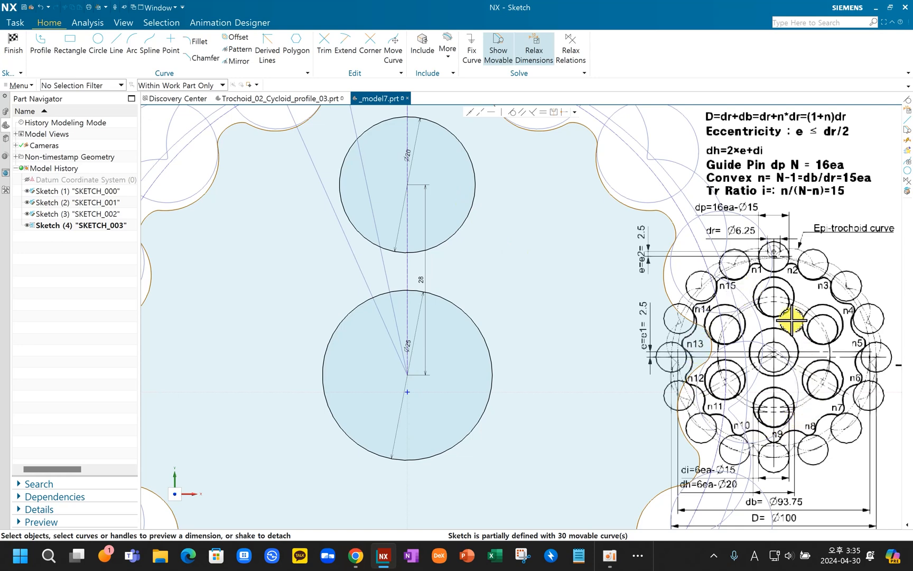
scroll(531, 251, "down", 2)
middle_click_drag(531, 251, 499, 265, "shift")
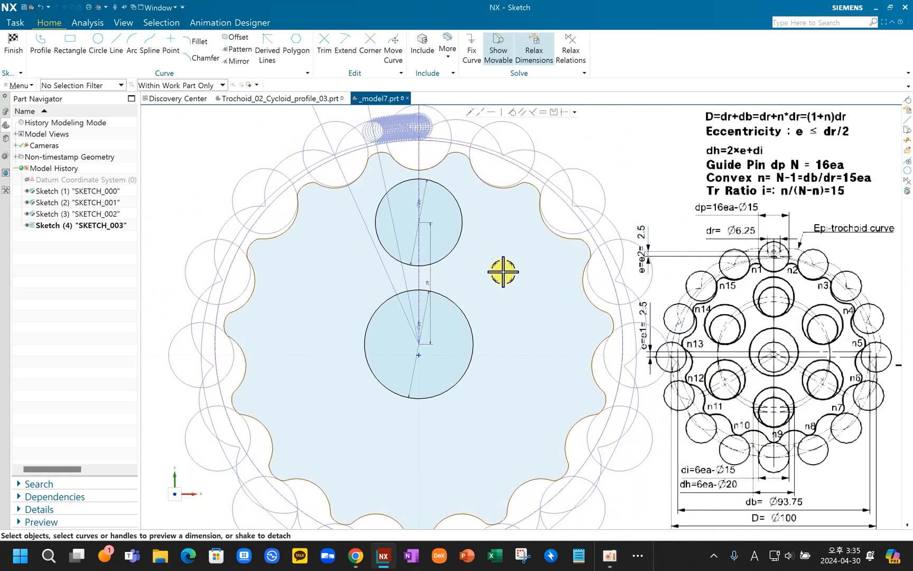
left_click(448, 192)
left_click(59, 114)
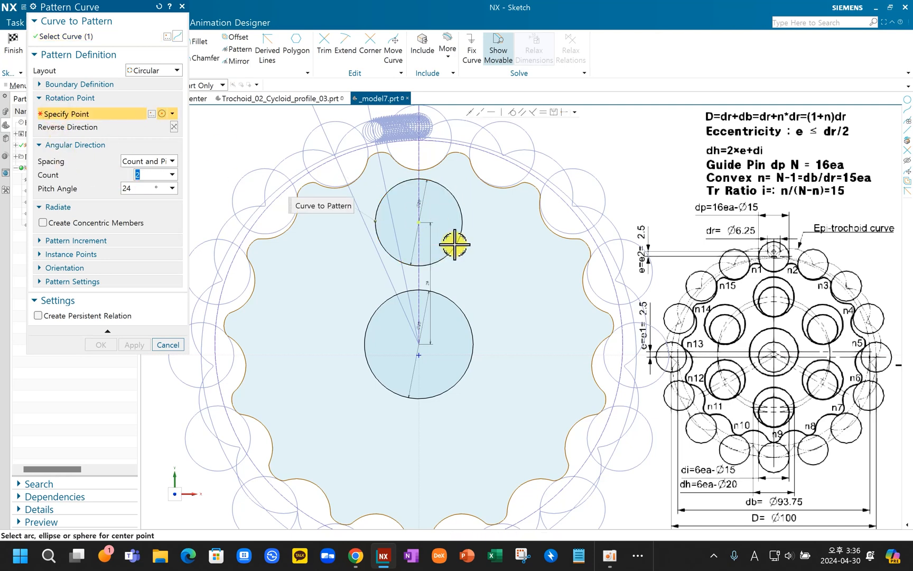
left_click(458, 308)
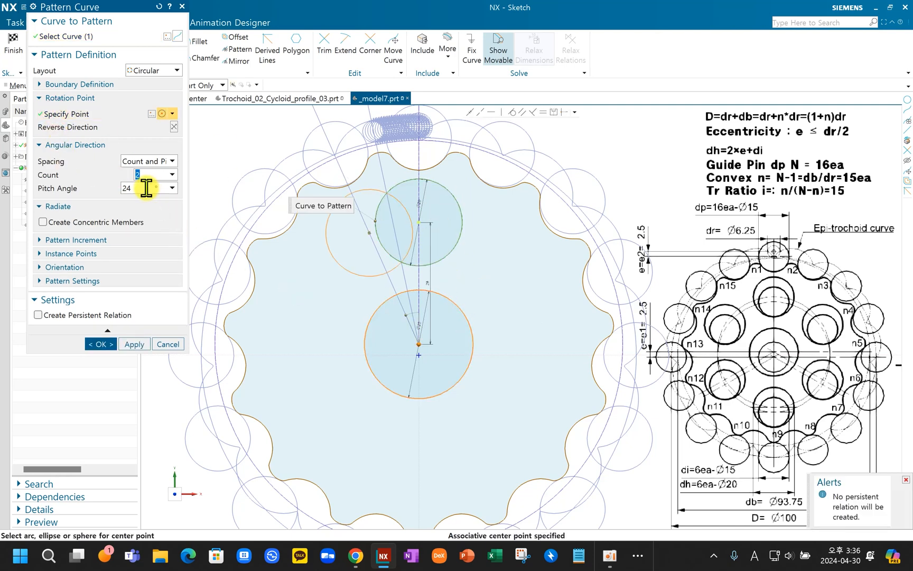
Step: Set the pattern count to 6 with a 360/6° pitch, complete the pattern and finish the sketch
left_click(146, 188)
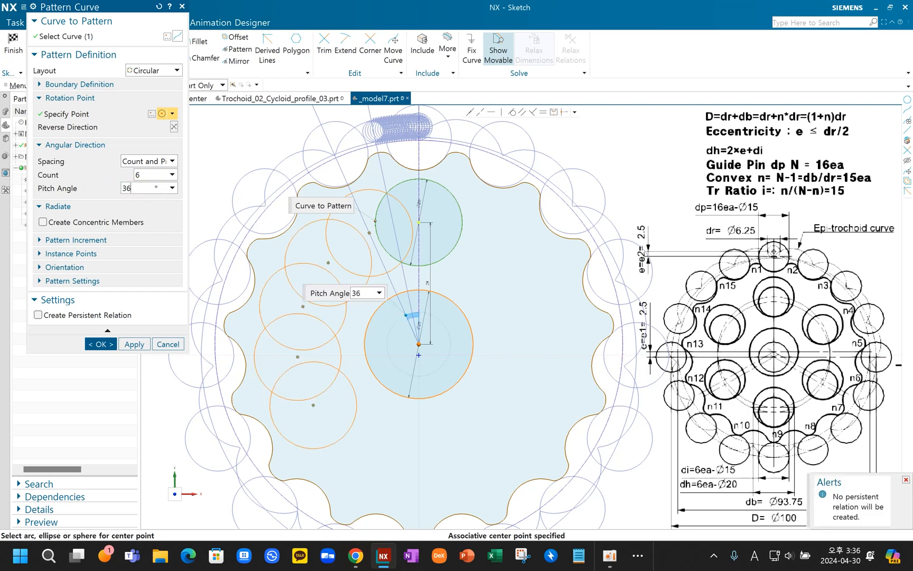
key("Return")
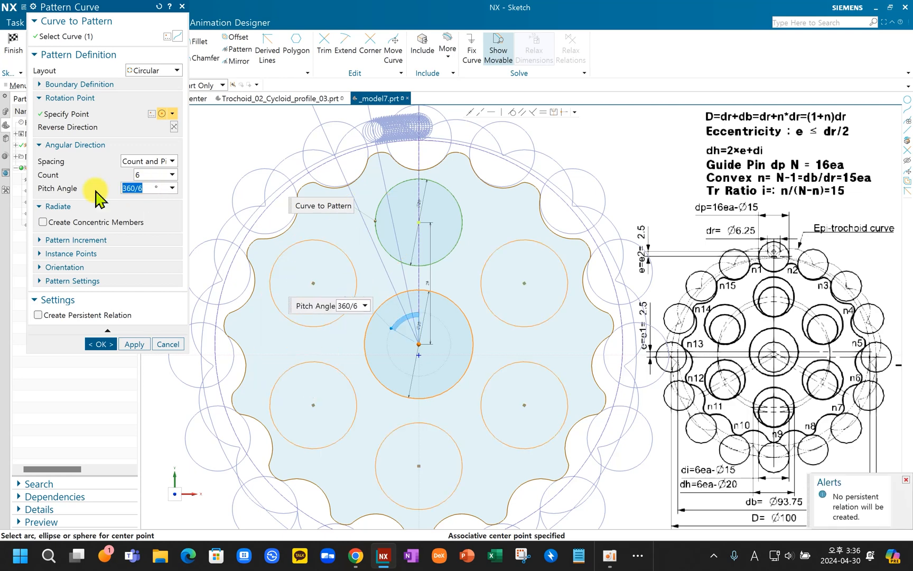
left_click(102, 344)
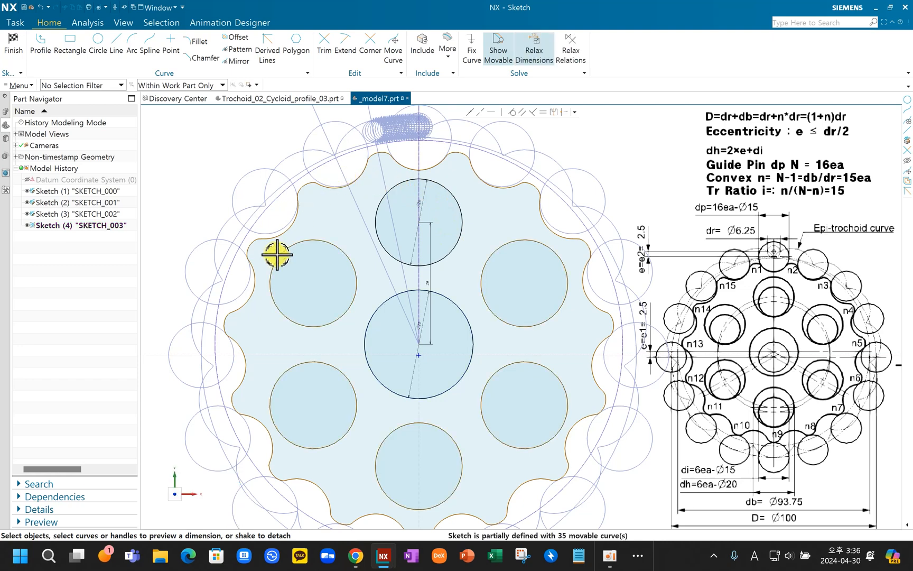
left_click(12, 45)
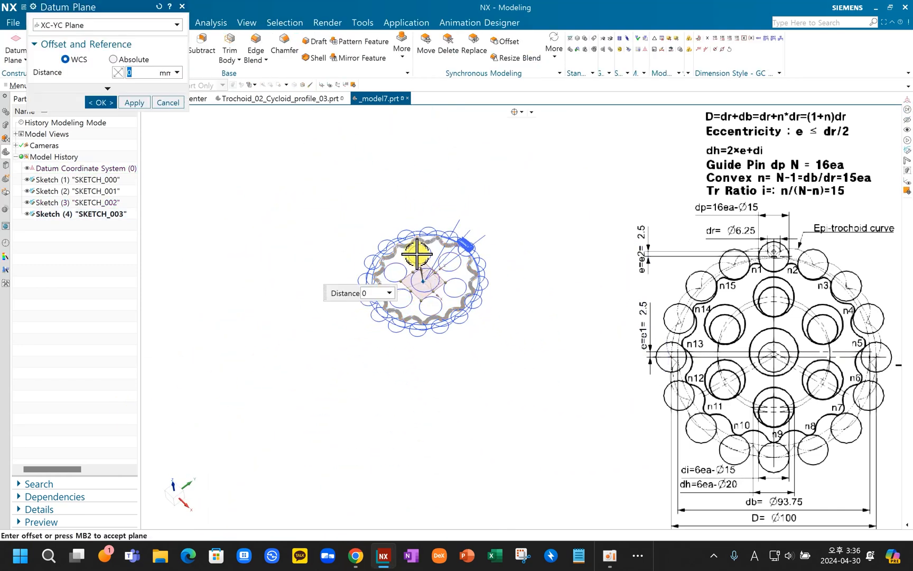
Step: Examine the stacked cycloid discs and guide pins in Trochoid_02_Cycloid_profile_03.prt and compare them with the disc curves in _model7.prt
scroll(408, 223, "up", 4)
left_click(324, 99)
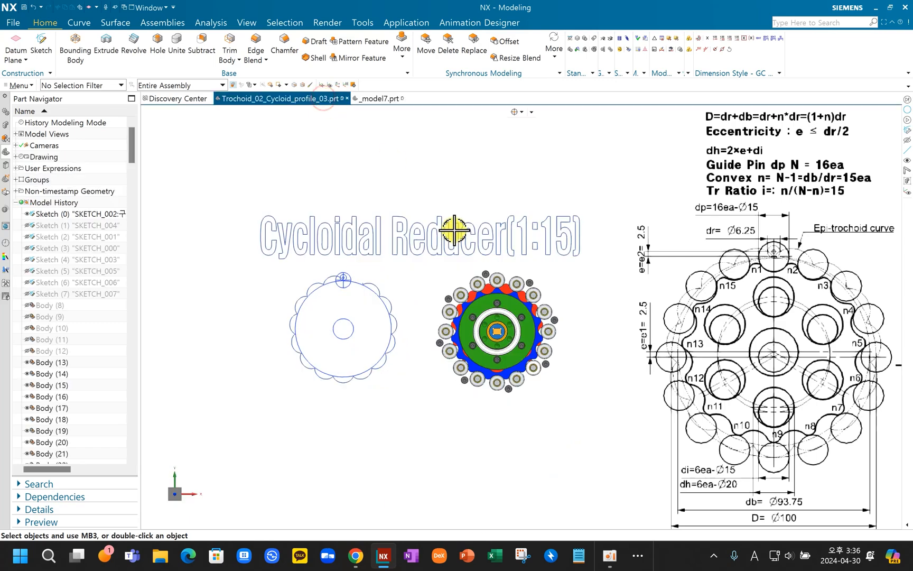
scroll(507, 312, "up", 3)
middle_click_drag(536, 326, 508, 320)
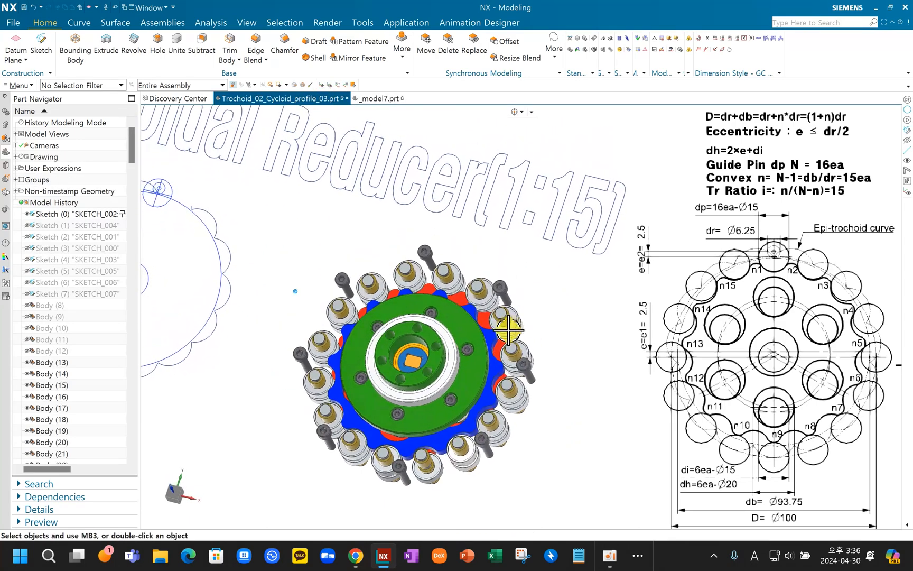
scroll(473, 310, "up", 5)
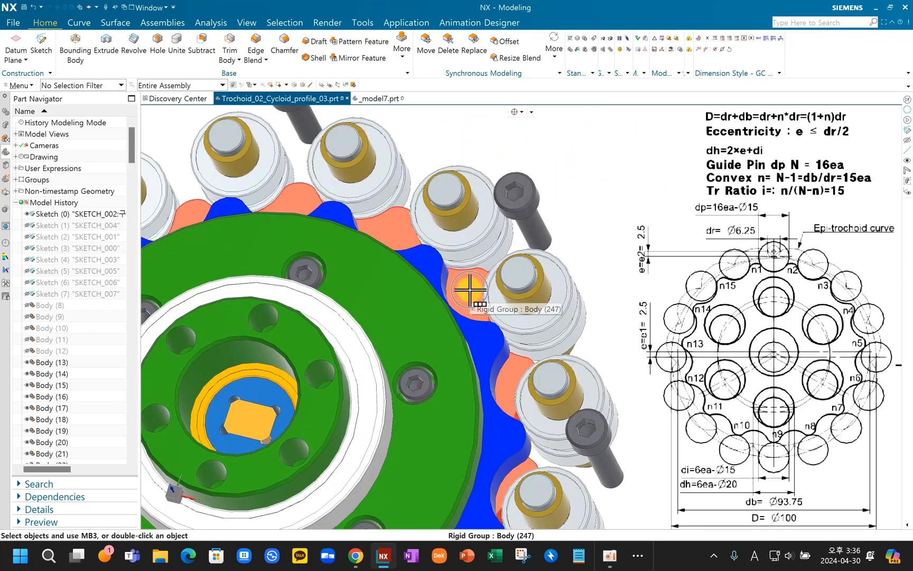
scroll(470, 289, "down", 5)
left_click(380, 99)
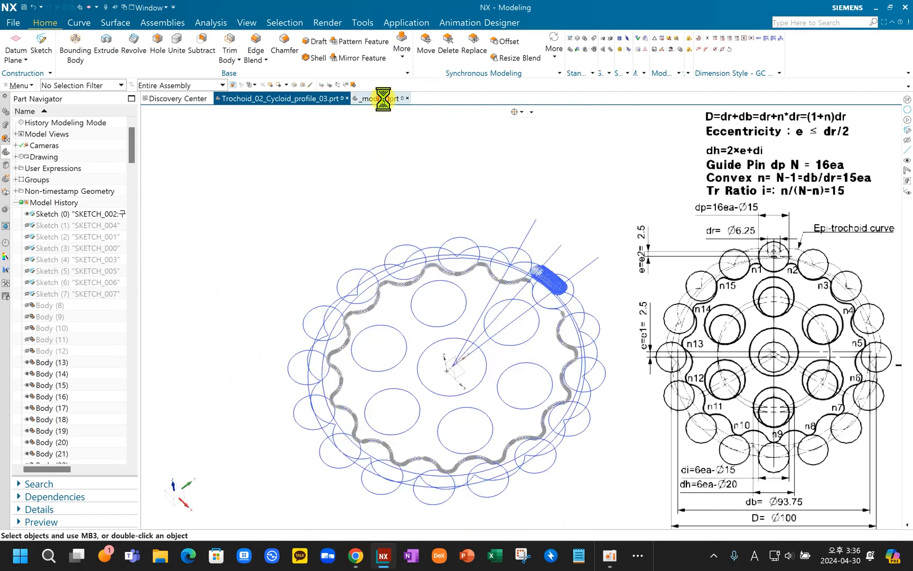
middle_click_drag(481, 303, 489, 322)
scroll(459, 333, "up", 4)
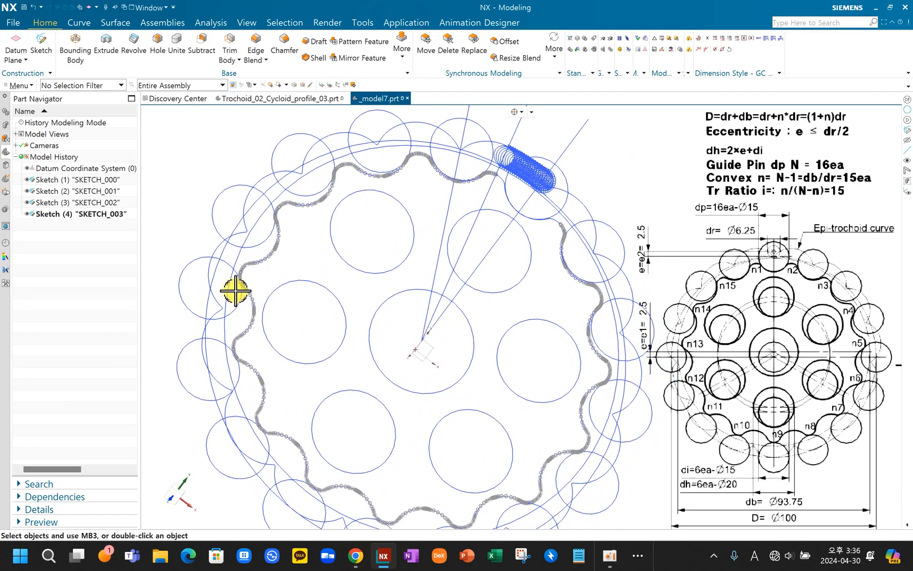
left_click(305, 98)
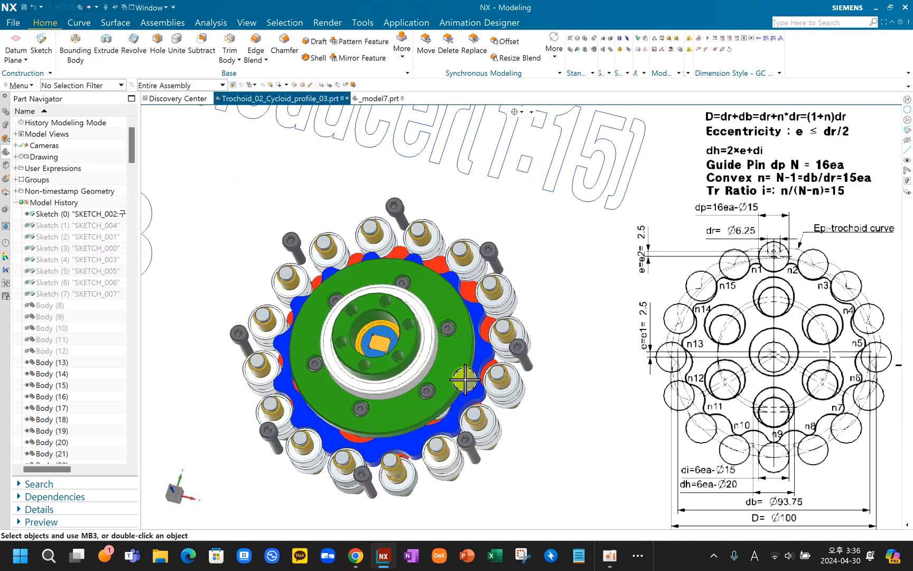
middle_click_drag(457, 385, 465, 370)
scroll(481, 370, "up", 5)
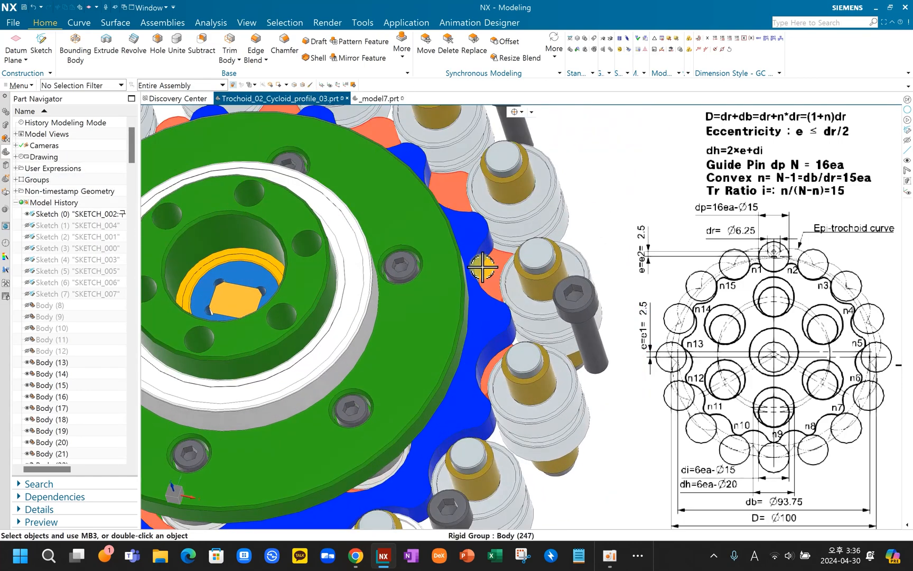
scroll(487, 275, "down", 5)
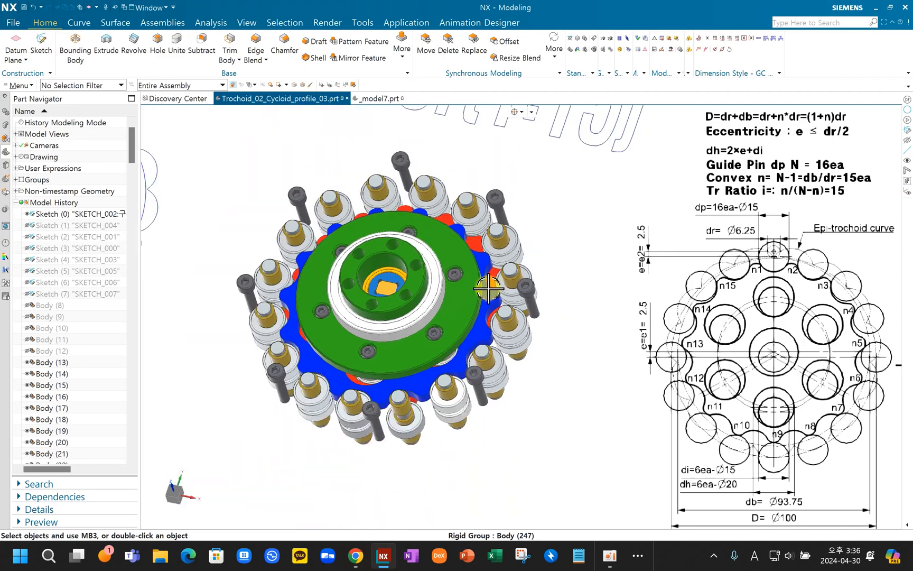
scroll(487, 289, "down", 3)
left_click(380, 96)
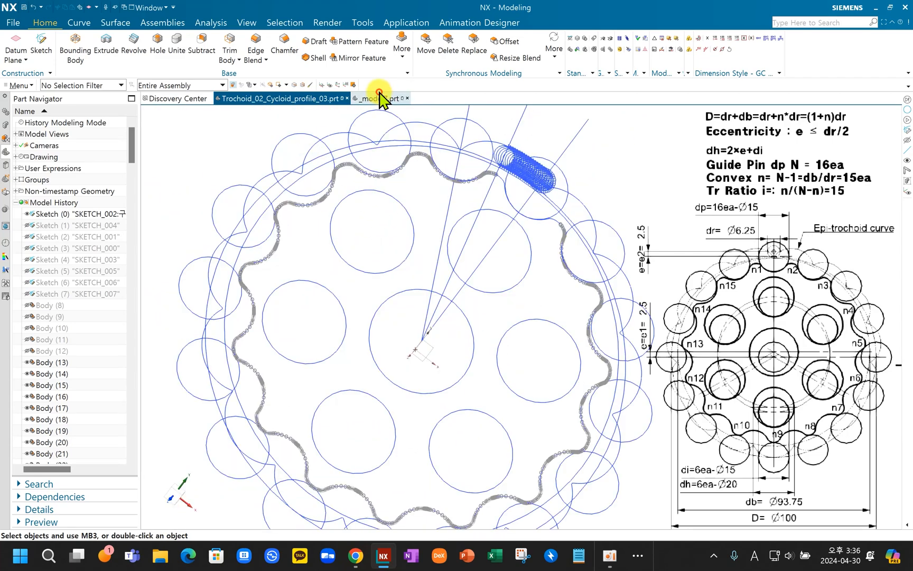
Step: Create a new sketch on the Top datum plane
left_click(42, 45)
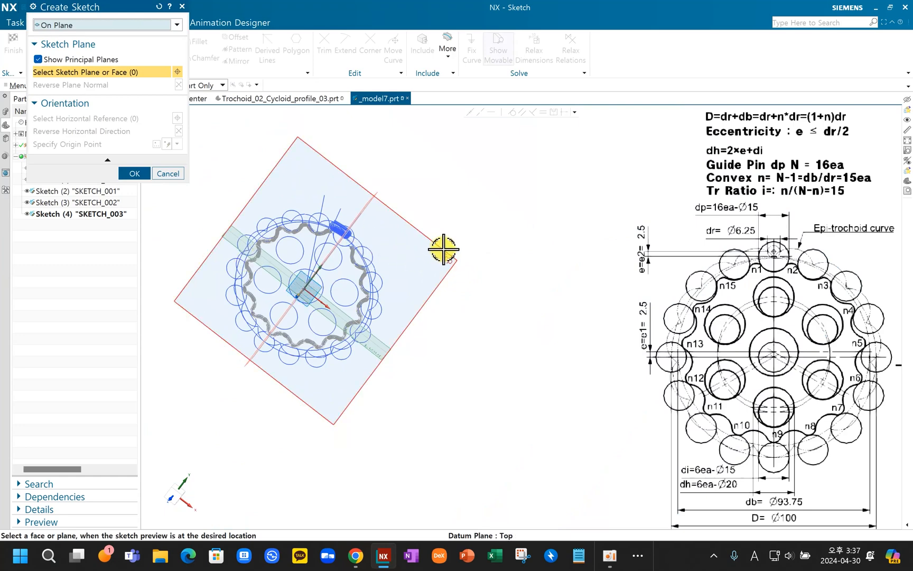
left_click(392, 236)
left_click(137, 173)
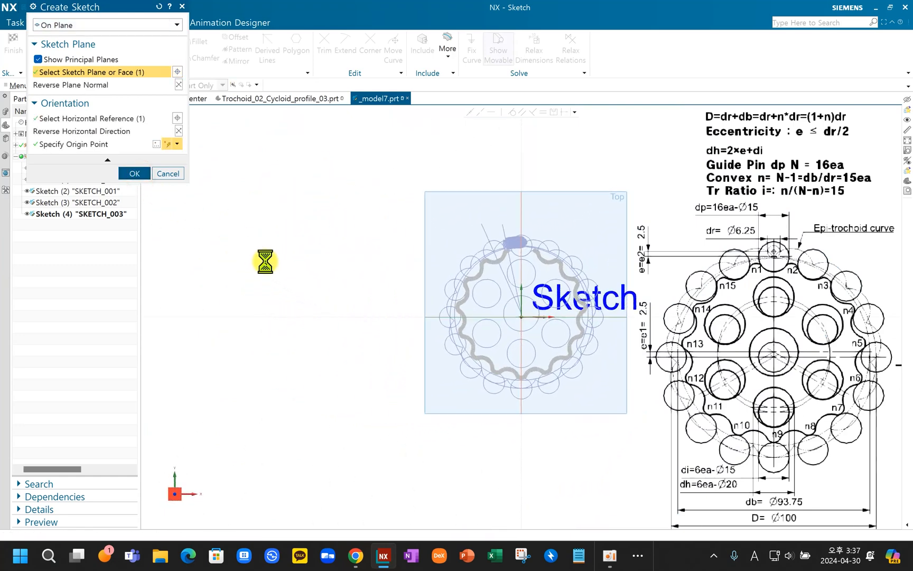
scroll(603, 312, "down", 5)
scroll(478, 298, "up", 3)
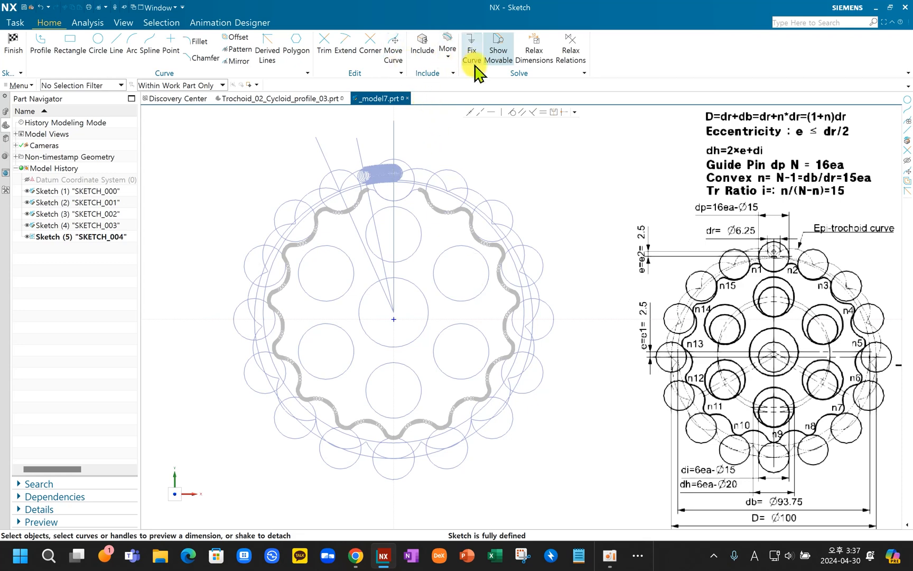
Step: Select the connected cycloid profile curves of the first disc for projection into the new sketch
left_click(449, 54)
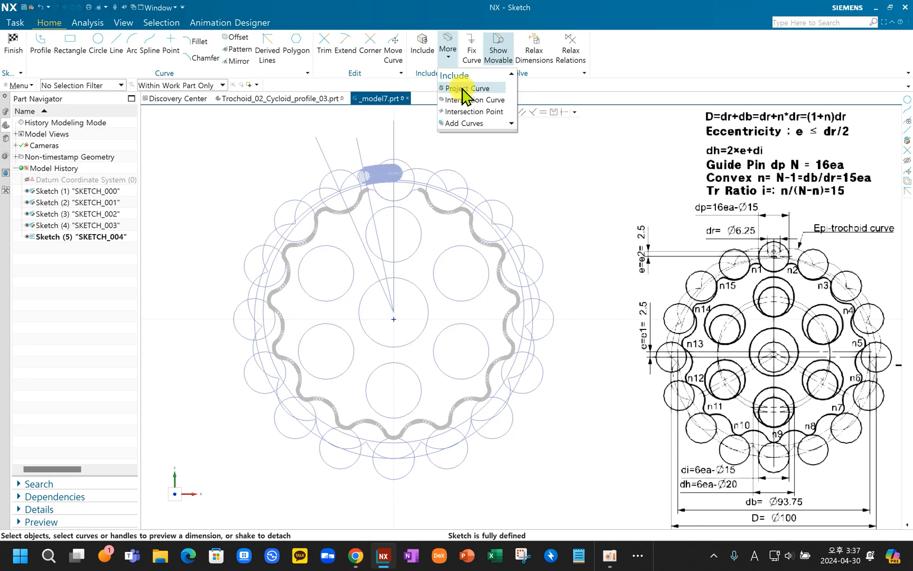
left_click(462, 88)
scroll(450, 193, "down", 5)
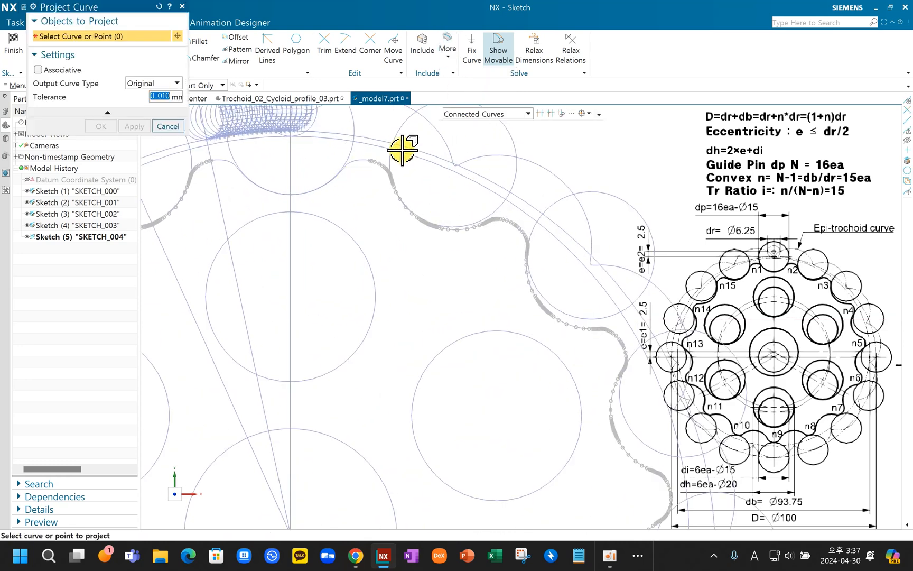
left_click(363, 159)
scroll(388, 240, "up", 5)
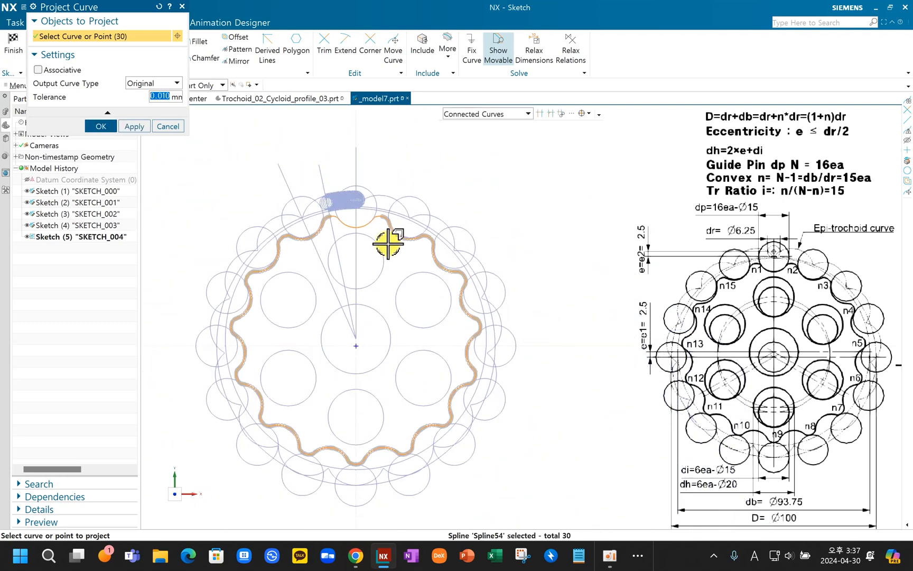
Step: Add the central bore and all six pin holes to the selection and complete the curve projection
left_click(382, 260)
left_click(410, 276)
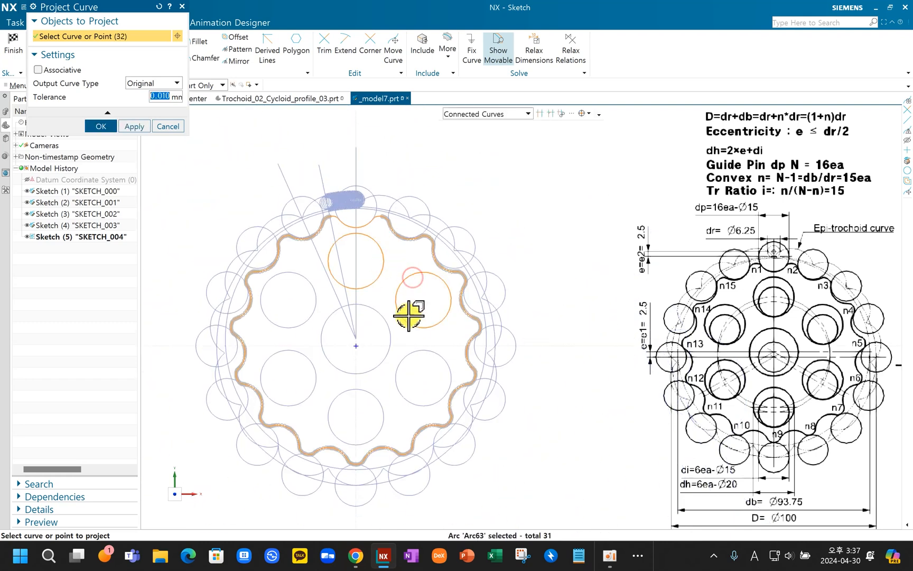
left_click(409, 352)
left_click(387, 322)
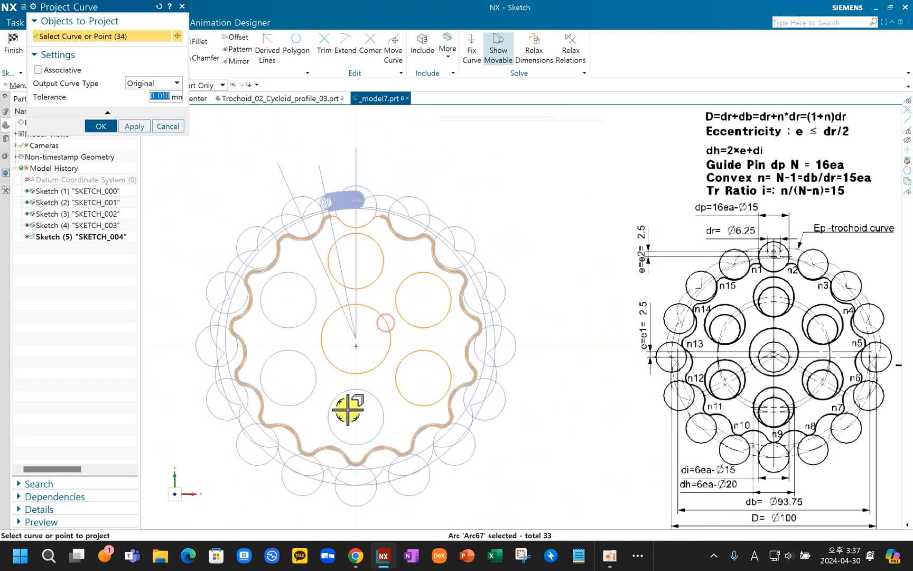
left_click(369, 394)
left_click(314, 378)
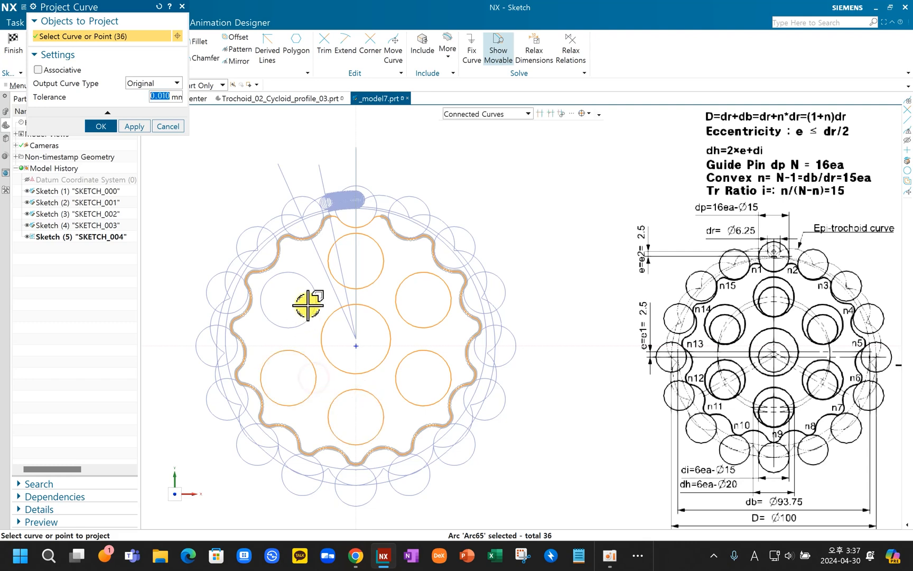
left_click(312, 308)
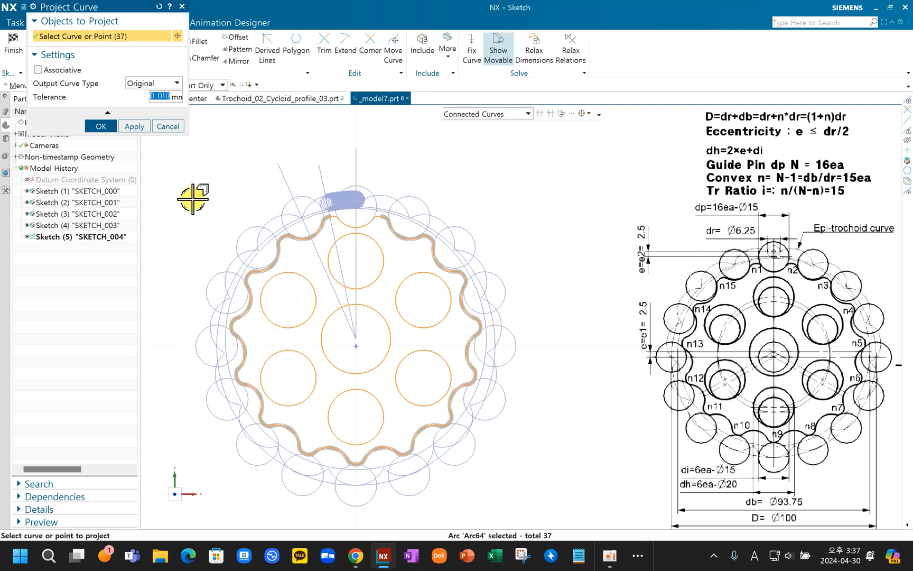
left_click(100, 127)
scroll(392, 233, "up", 3)
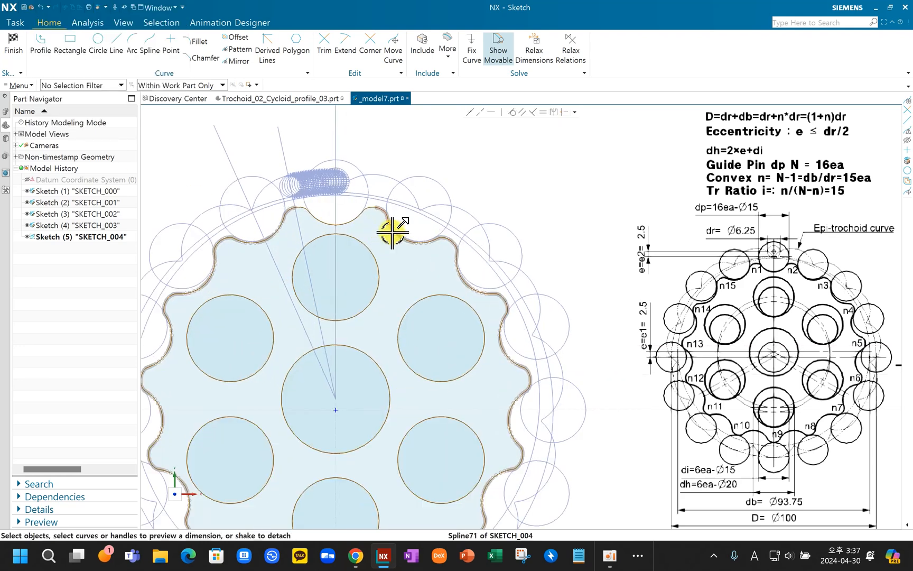
scroll(392, 233, "down", 2)
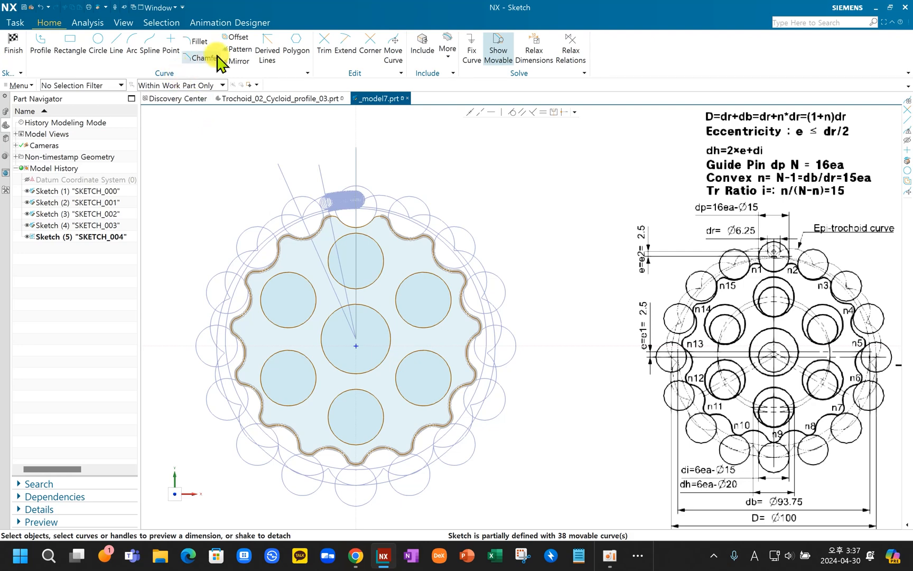
Step: Rotate all the projected disc curves by 180° about the sketch origin with Move Curve and finish the sketch
left_click(394, 57)
scroll(394, 145, "down", 3)
mouse_move(310, 154)
left_mouse_down()
mouse_move(473, 312)
mouse_move(465, 333)
left_mouse_up()
scroll(408, 239, "up", 4)
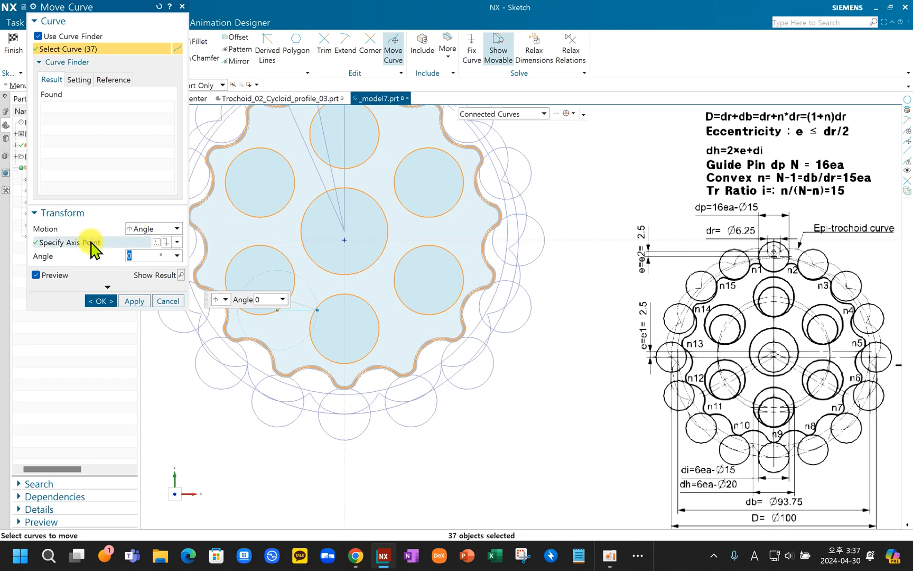
left_click(140, 229)
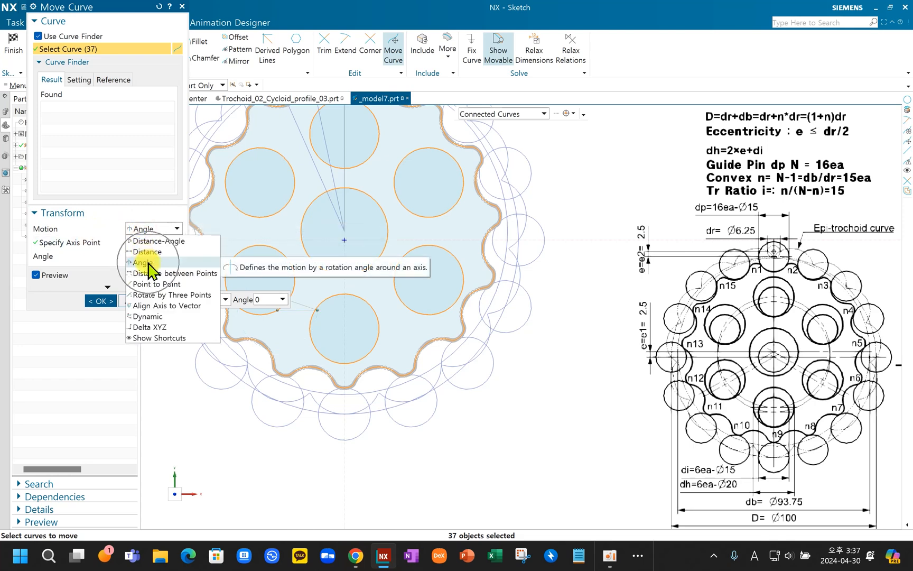
left_click(149, 262)
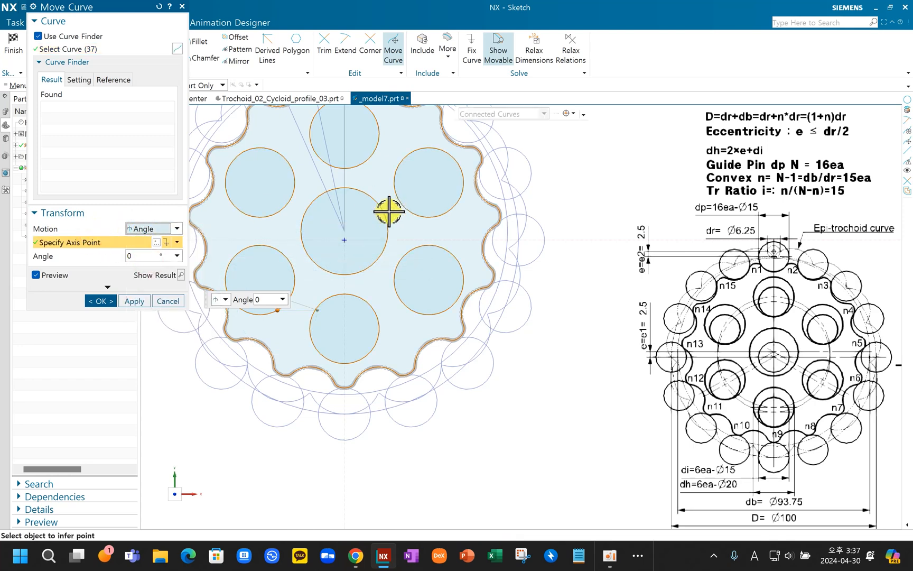
left_click(440, 385)
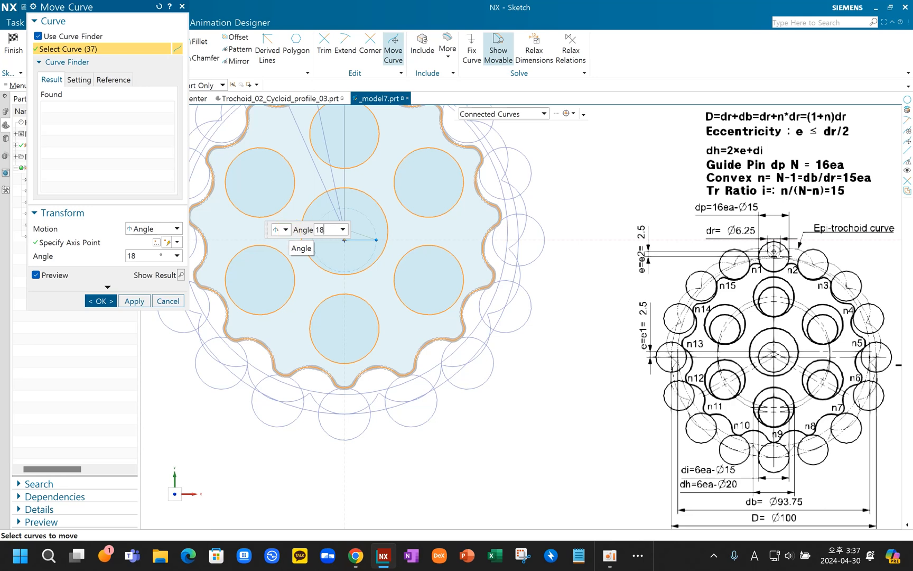
key("Return")
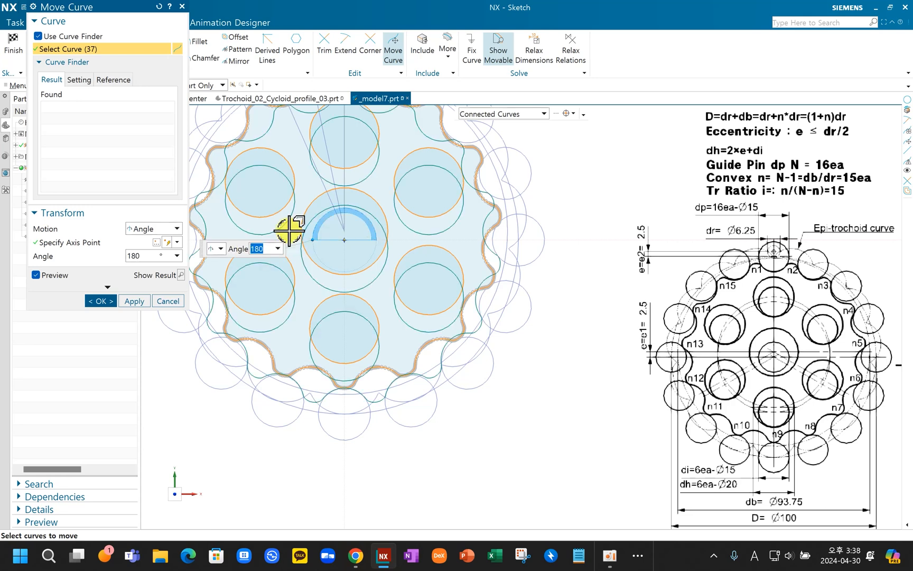
left_click(106, 303)
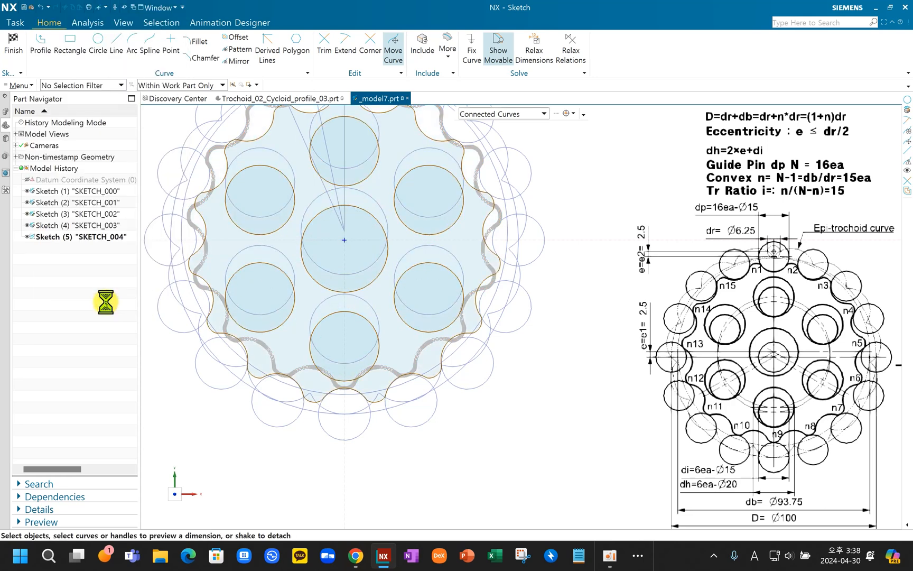
scroll(409, 241, "up", 1)
middle_click_drag(449, 206, 457, 313, "shift")
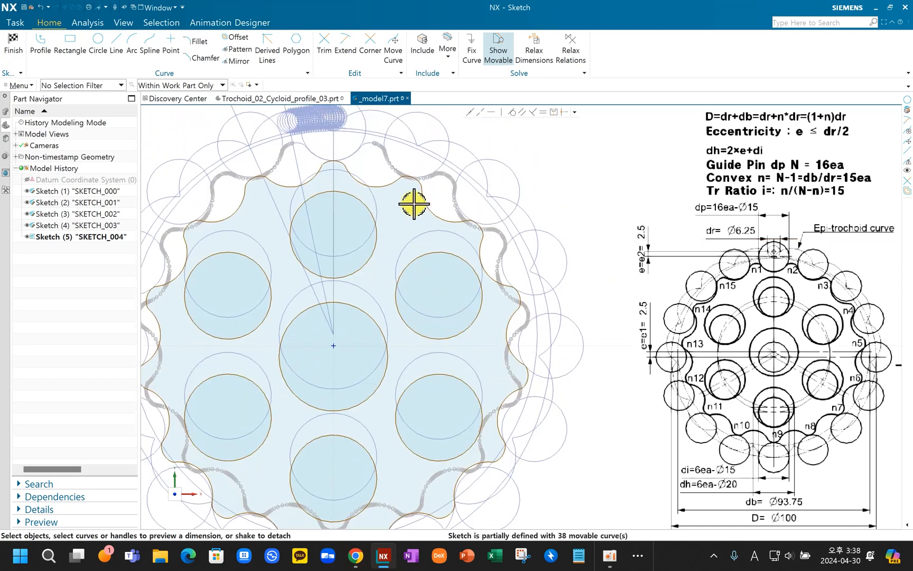
left_click(11, 36)
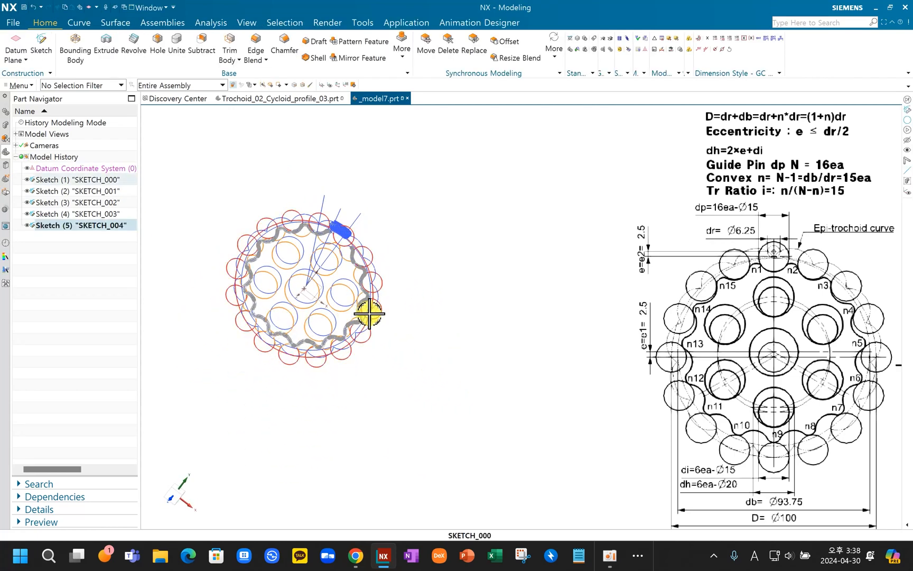
Step: Examine the green flanges and their fit around the cycloid discs in Trochoid_02_Cycloid_profile_03.prt from several sides
middle_click_drag(366, 322, 374, 285)
middle_click_drag(374, 284, 391, 272)
scroll(385, 281, "up", 3)
left_click(280, 98)
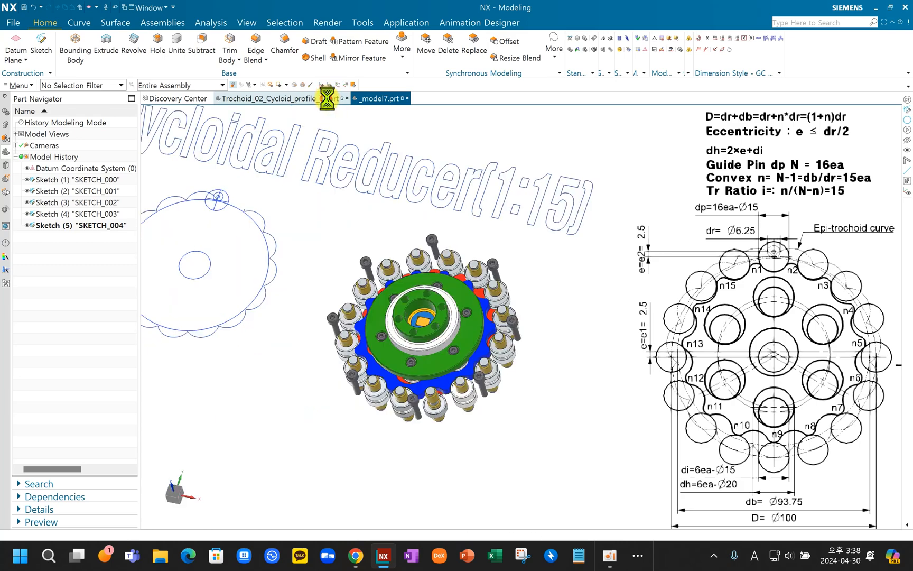
scroll(470, 318, "up", 3)
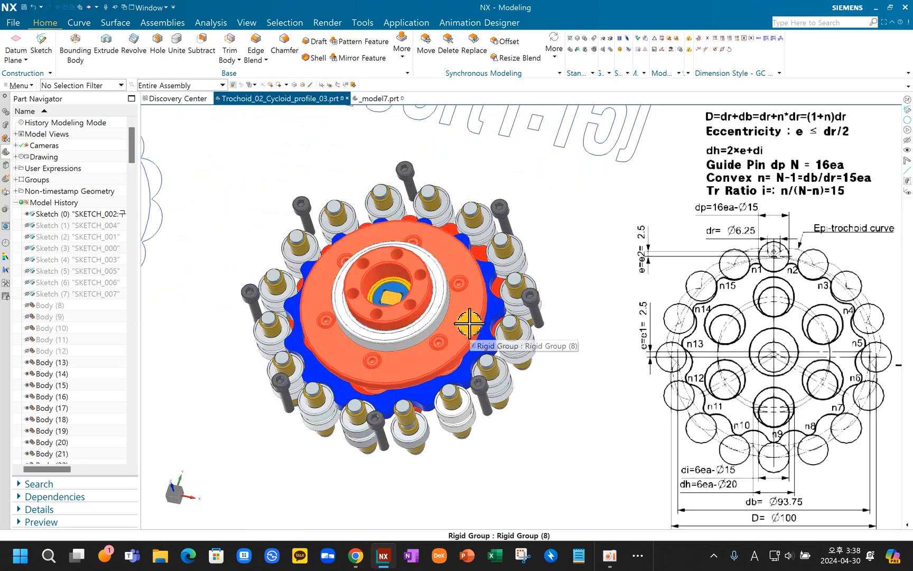
left_click(469, 325)
middle_click_drag(482, 306, 334, 248)
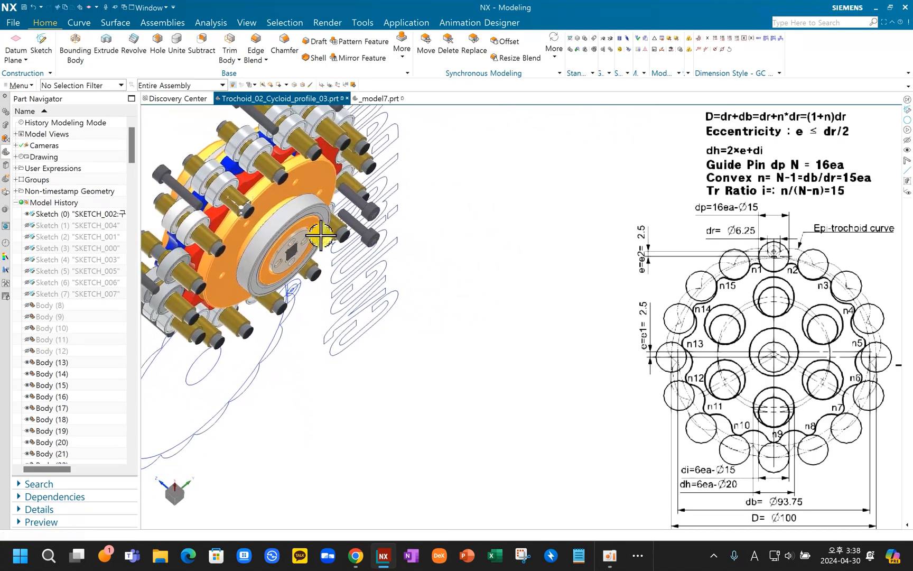
middle_click_drag(324, 201, 334, 241)
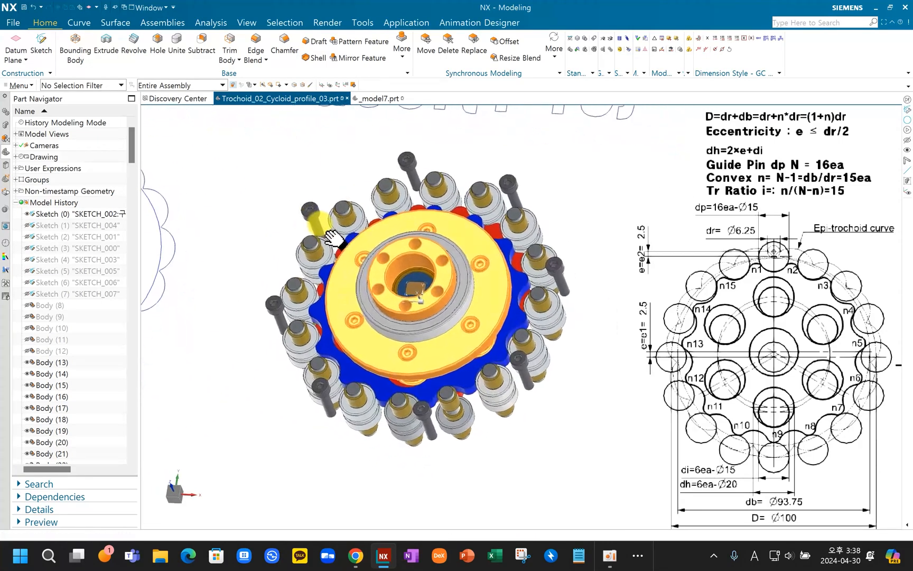
scroll(357, 262, "down", 2)
scroll(420, 297, "up", 2)
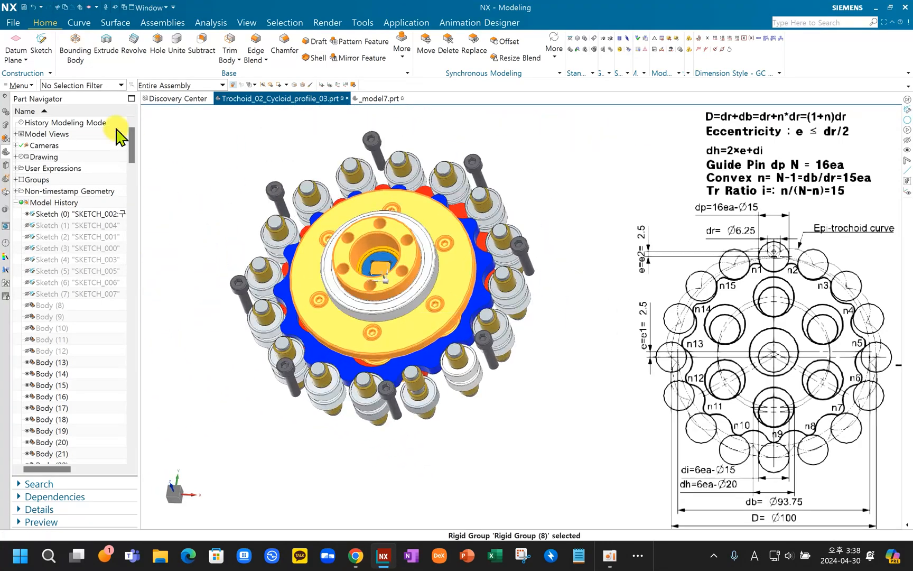
Step: Hide everything except the two green flange bodies on either side of the cycloid discs
key("ctrl+b")
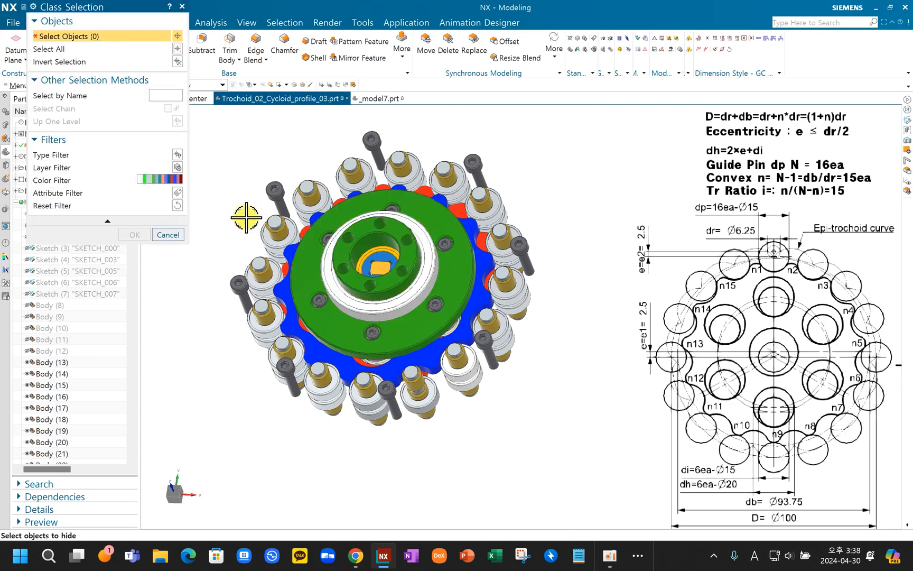
left_click(417, 260)
middle_click_drag(459, 279, 294, 210)
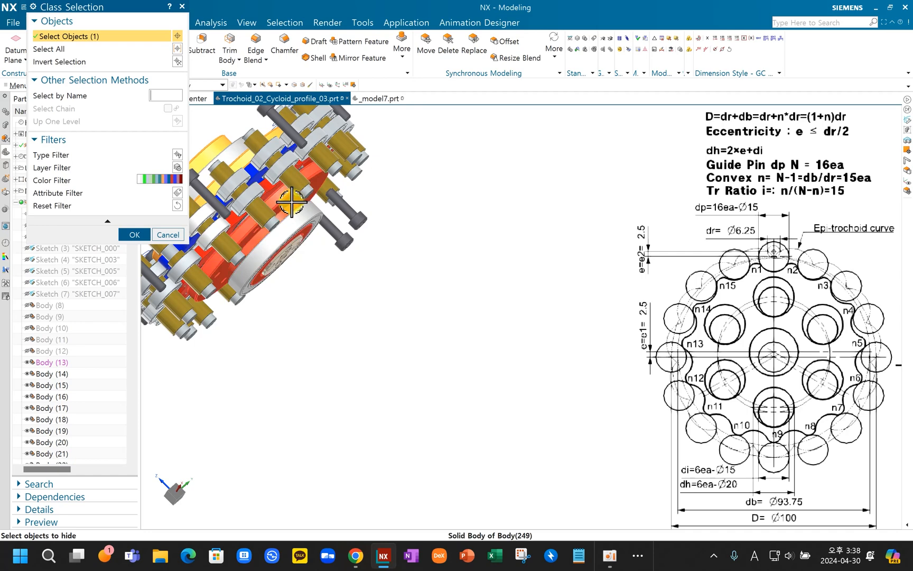
left_click(292, 211)
middle_click_drag(328, 217, 265, 179)
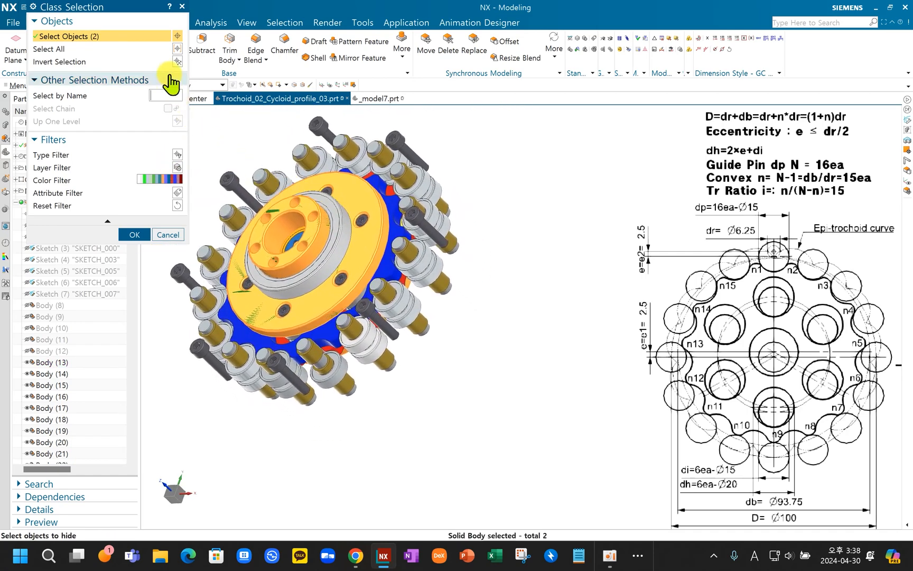
left_click(179, 49)
left_click(137, 233)
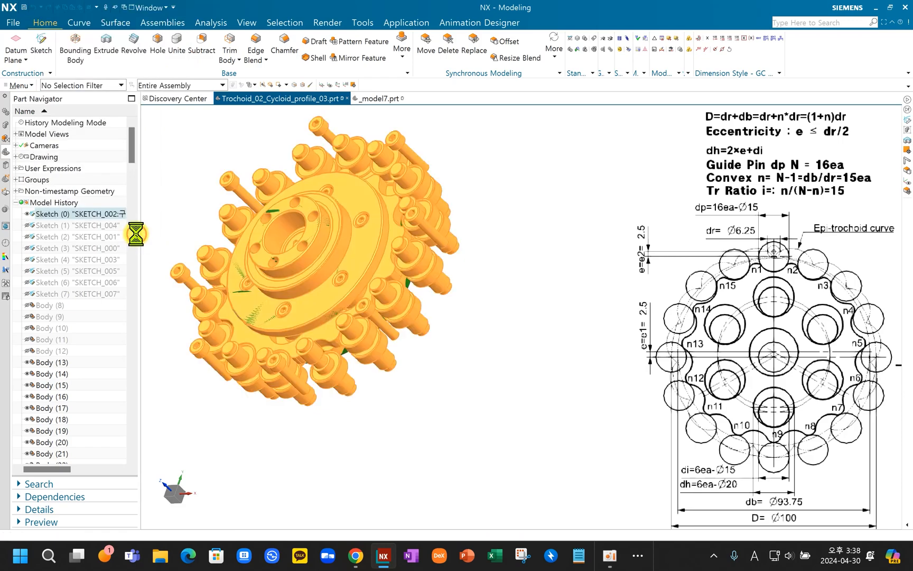
Step: Look over the hidden reducer components in the show-objects selection and leave it without choosing any
middle_click_drag(377, 257, 367, 228)
key("ctrl+shift+k")
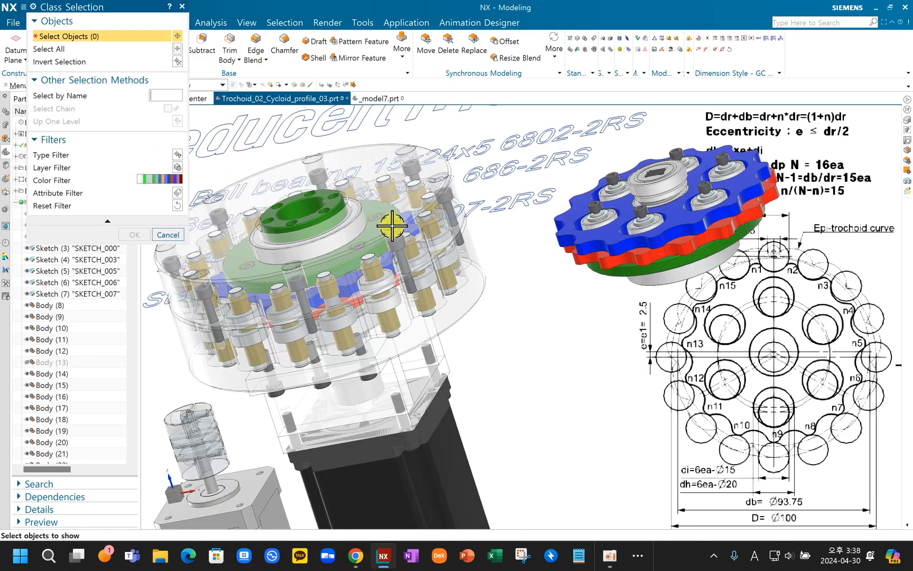
mouse_move(373, 228)
middle_mouse_down()
mouse_move(395, 265)
mouse_move(357, 229)
middle_mouse_up()
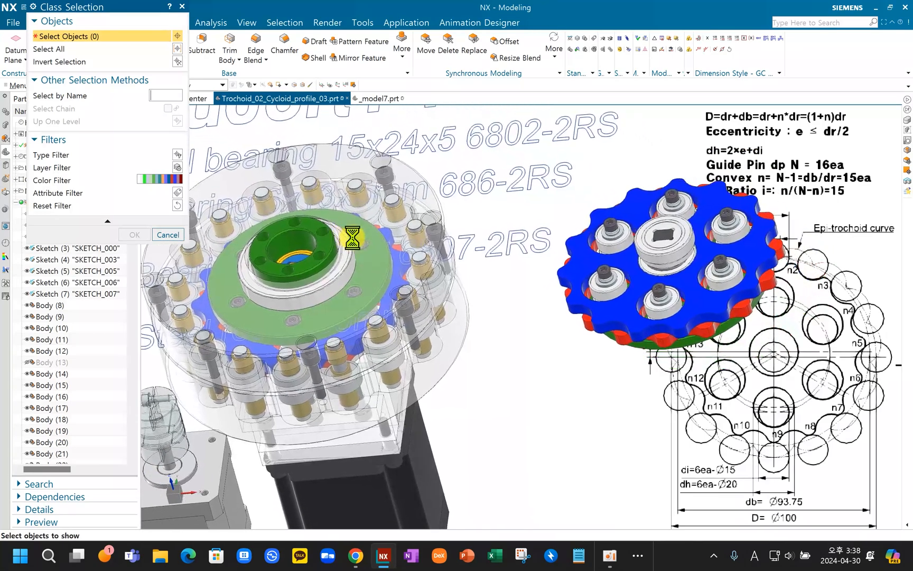
key("Escape")
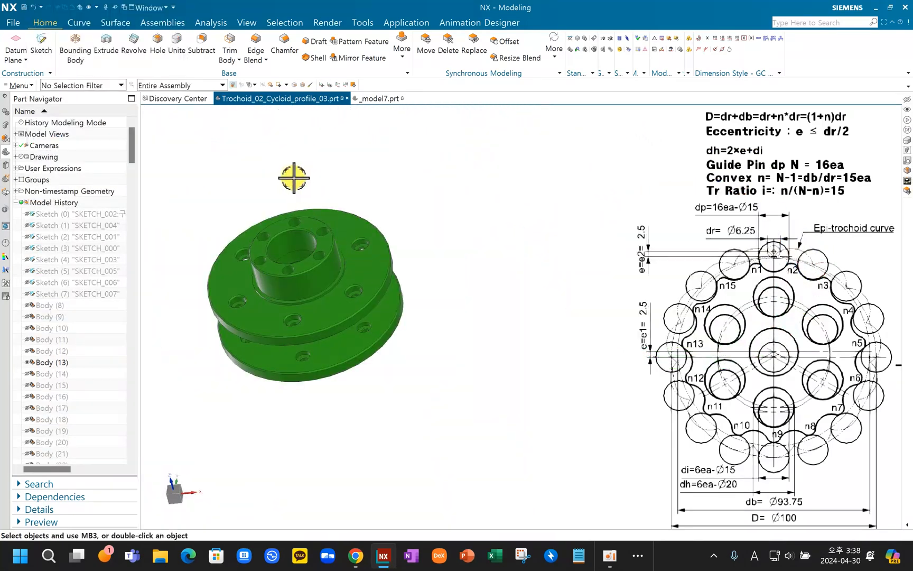
Step: Switch back to _model7.prt and create a new sketch on the Top datum plane
left_click(386, 102)
mouse_move(558, 264)
middle_mouse_down("shift")
mouse_move(506, 294)
mouse_move(538, 307)
mouse_move(535, 293)
middle_mouse_up("shift")
scroll(551, 314, "up", 1)
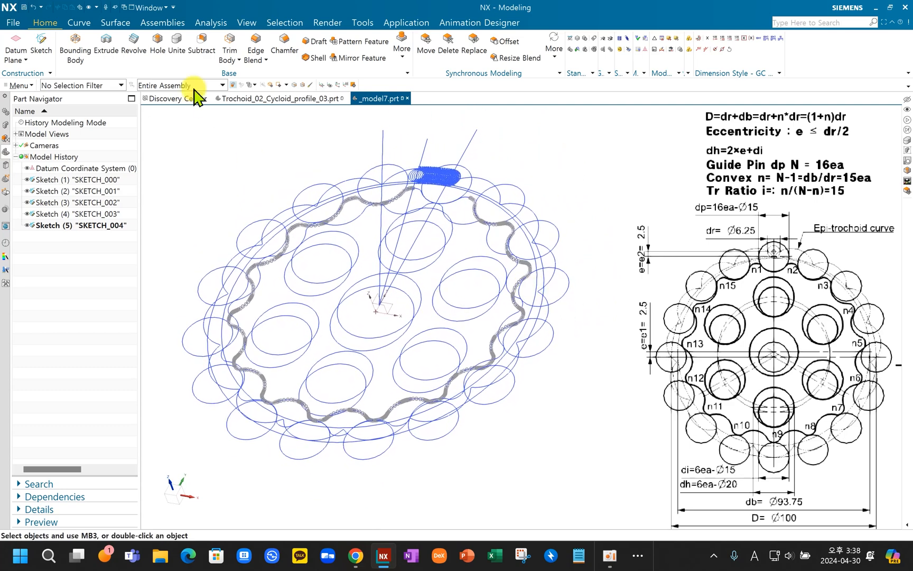
left_click(41, 45)
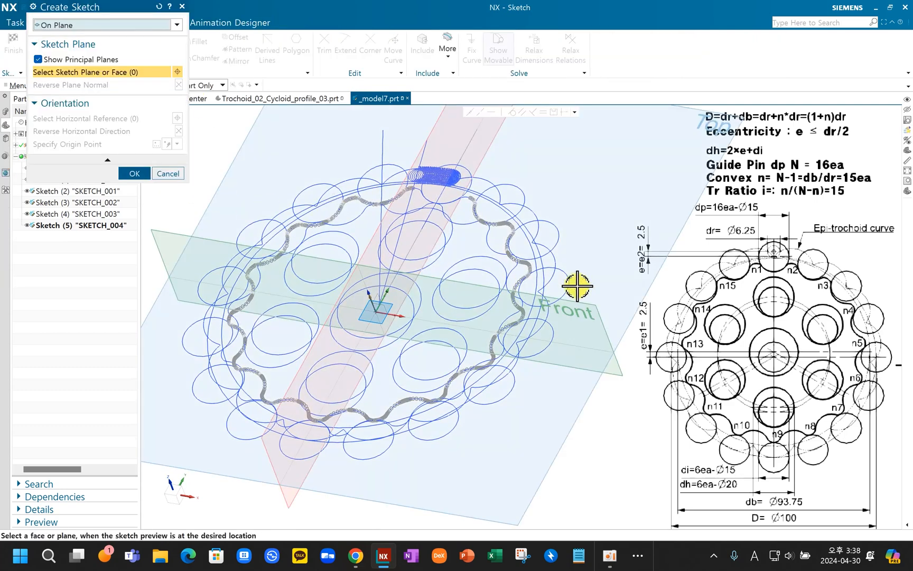
left_click(640, 278)
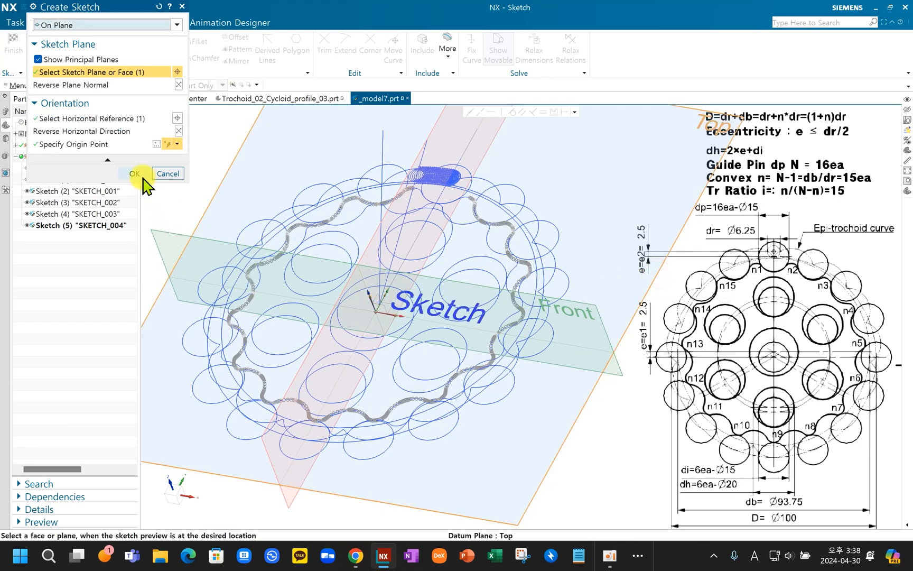
left_click(135, 174)
Step: Draw a three-point circle about 15 mm in diameter in the overlap of the two uppermost pin holes, touching both holes' edges
scroll(538, 275, "up", 5)
scroll(433, 343, "down", 2)
scroll(373, 261, "down", 2)
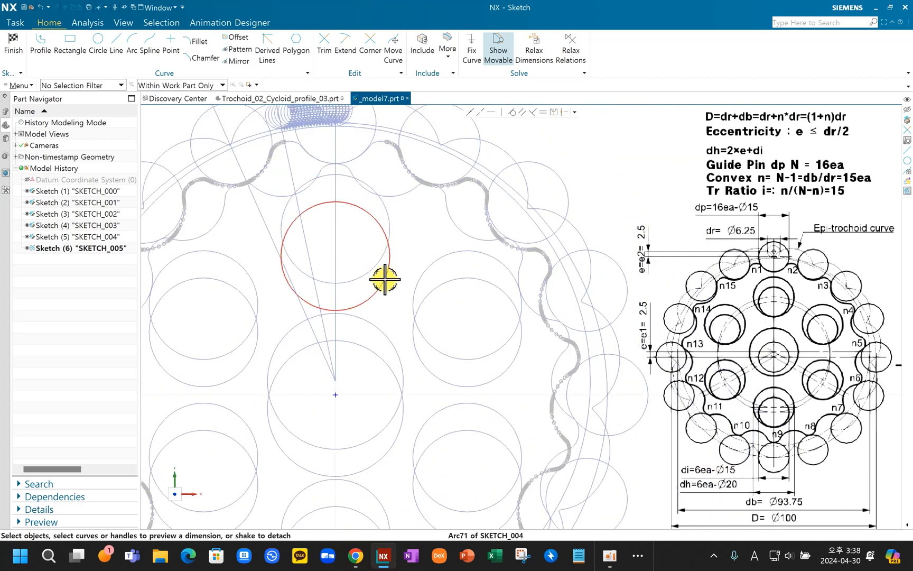
left_click(99, 47)
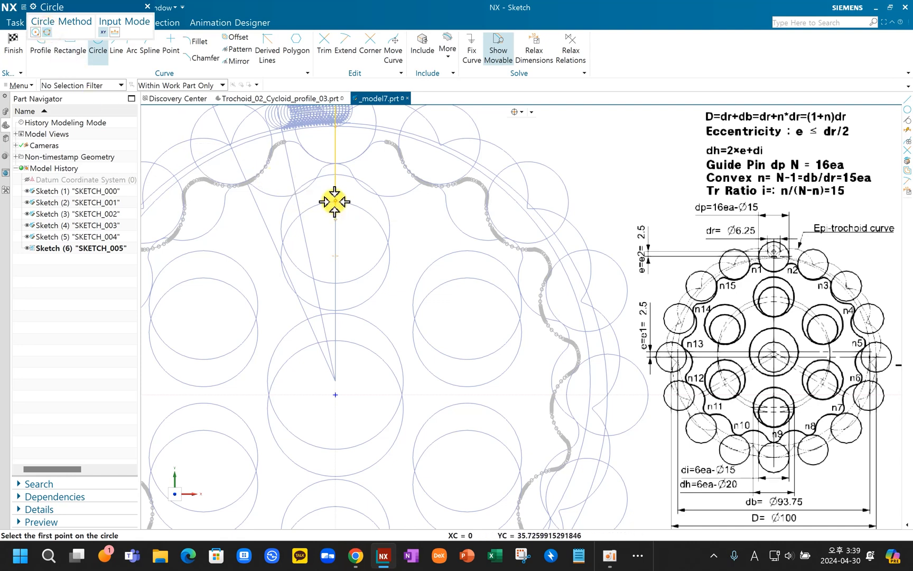
left_click(522, 112)
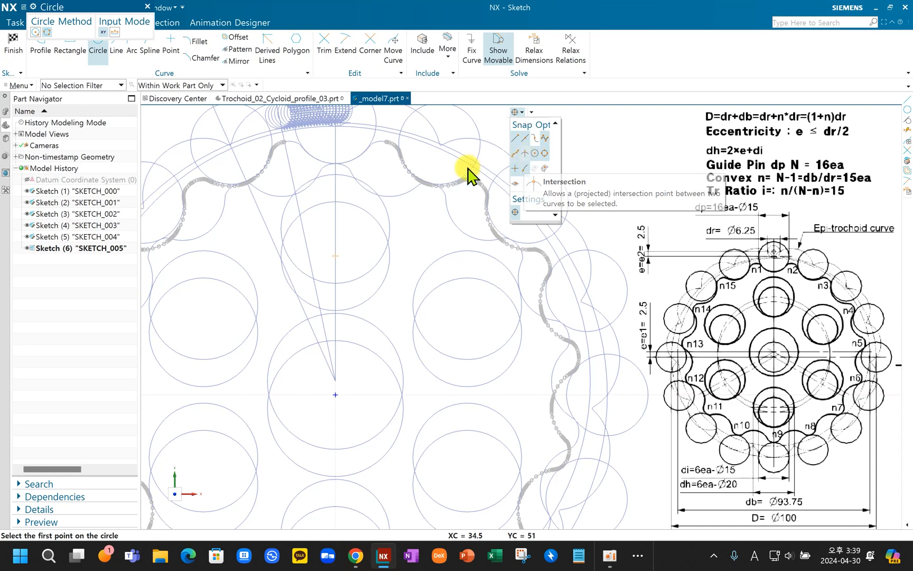
left_click(335, 202)
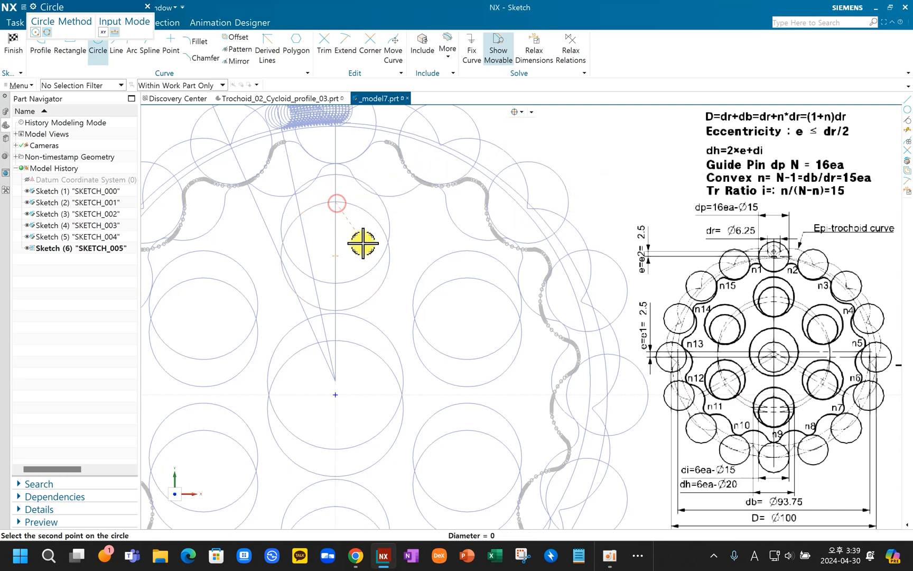
left_click(333, 284)
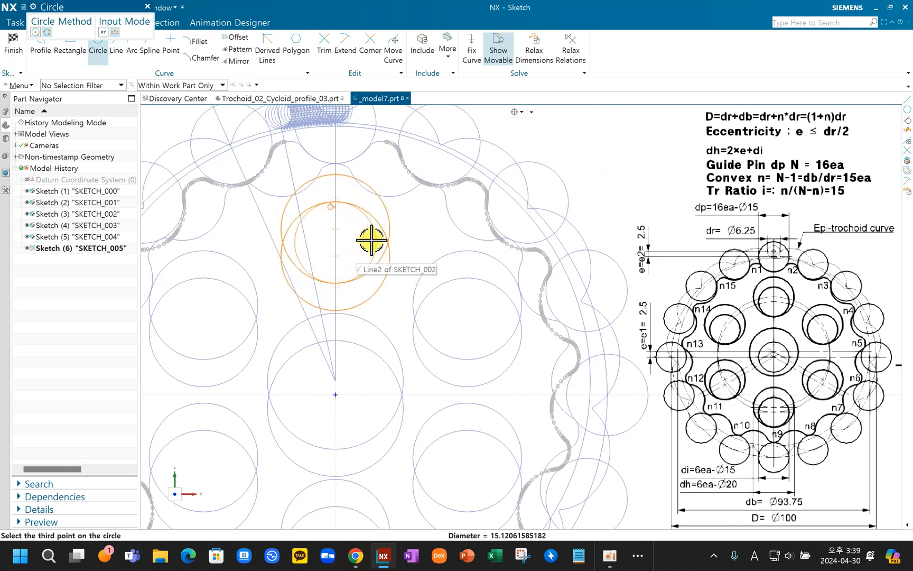
left_click(372, 241)
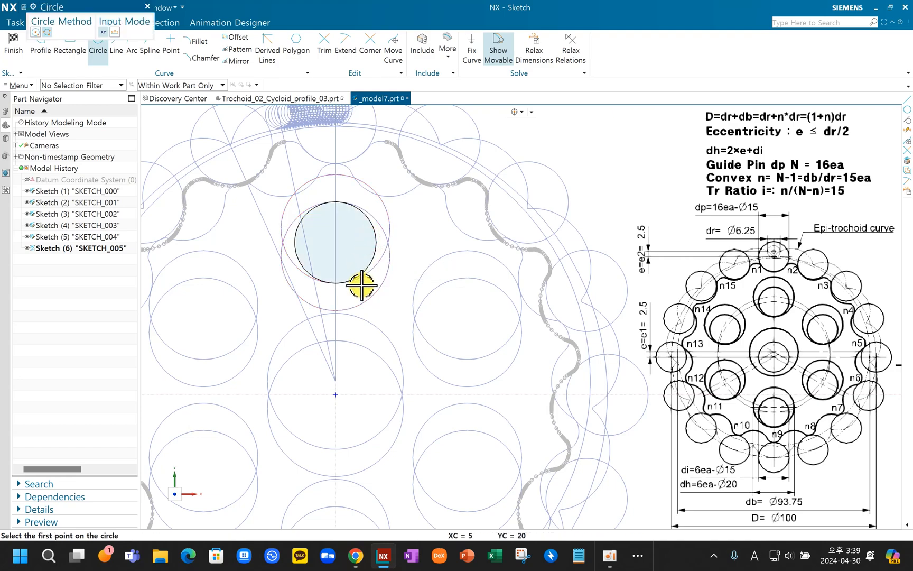
Step: Pattern the upper pin circle circularly about the large pitch circle's centre with a count of 6 and a 60° pitch angle
key("Escape")
scroll(362, 285, "up", 3)
scroll(362, 285, "down", 4)
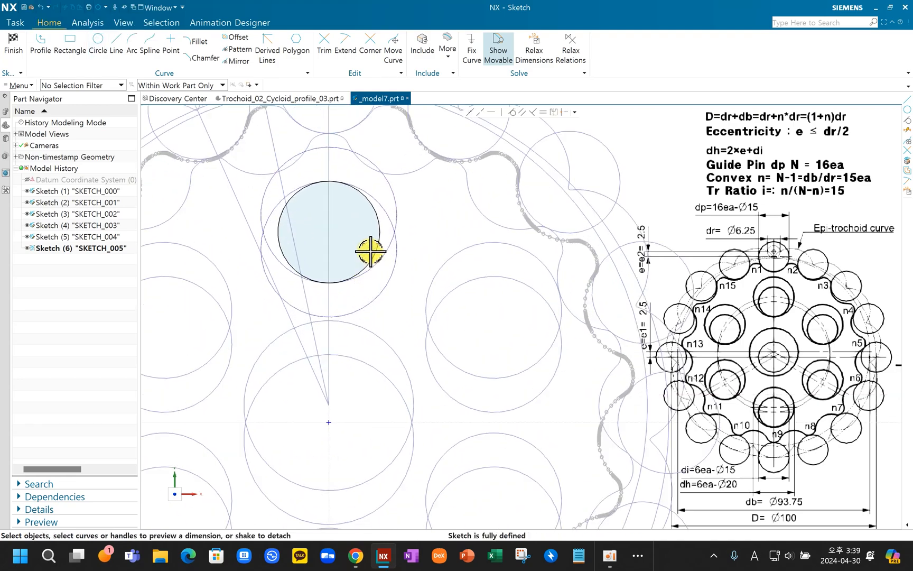
scroll(412, 338, "up", 3)
scroll(395, 303, "down", 1)
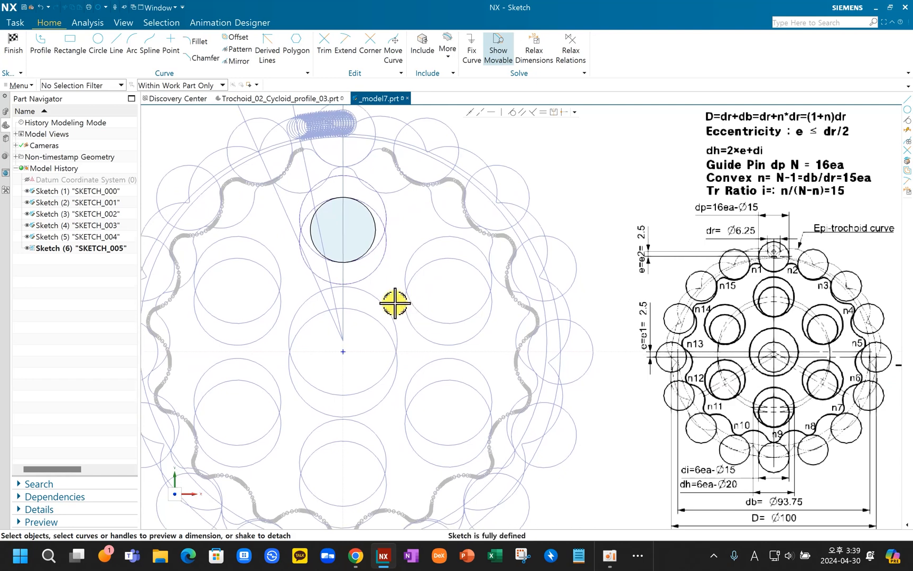
left_click(238, 48)
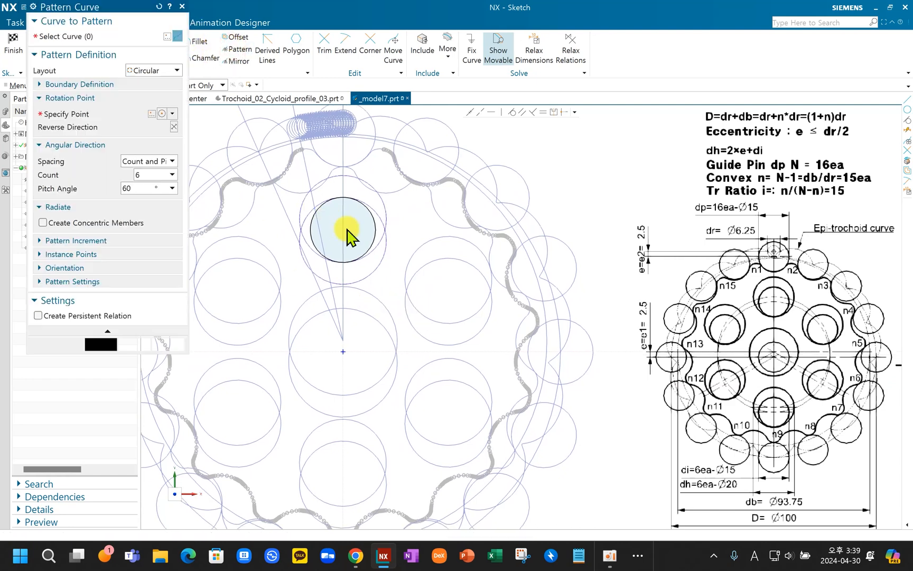
left_click(372, 232)
left_click(76, 115)
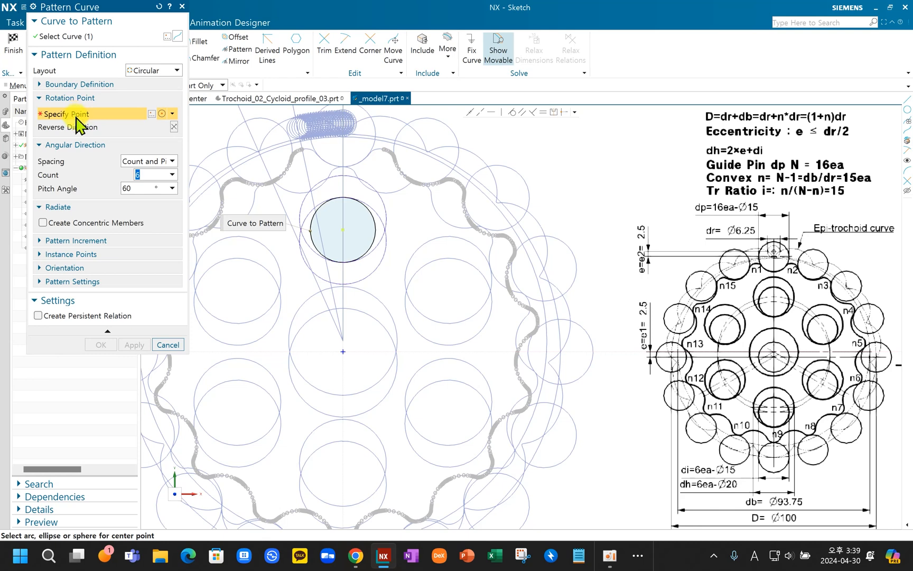
left_click(536, 452)
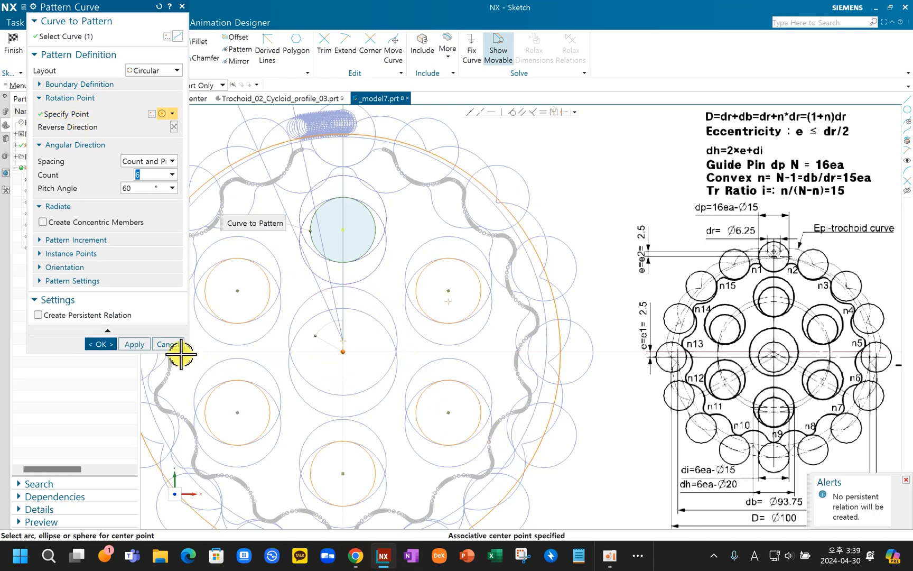
left_click(101, 344)
Step: Examine how the six patterned circles fit against the surrounding hole circles and the cycloid profile
scroll(326, 200, "up", 5)
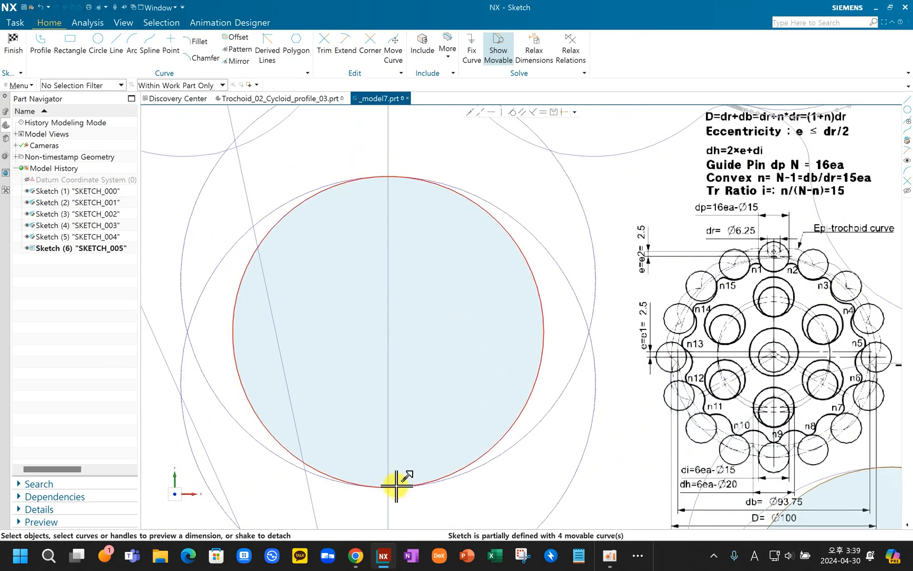
scroll(396, 484, "down", 5)
middle_click_drag(343, 476, 438, 284, "shift")
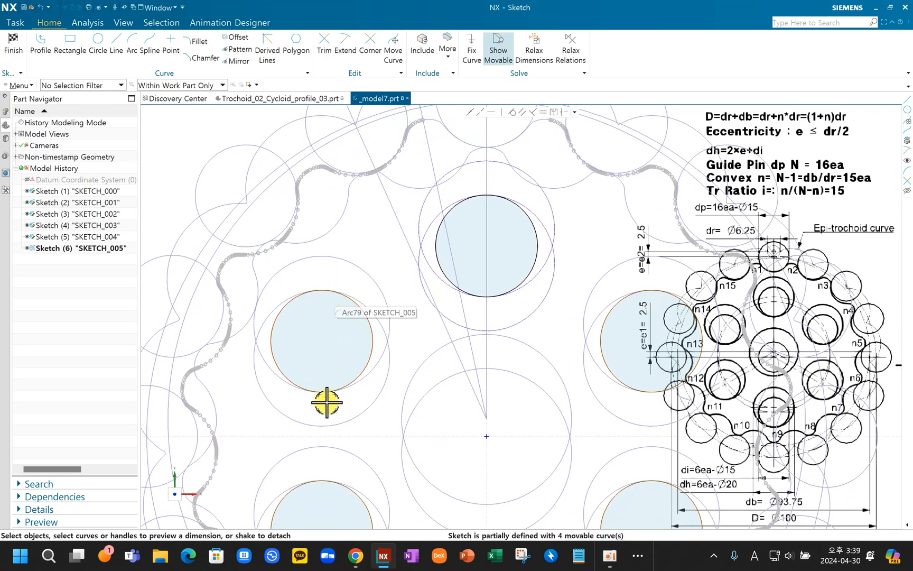
middle_click_drag(377, 473, 356, 359, "shift")
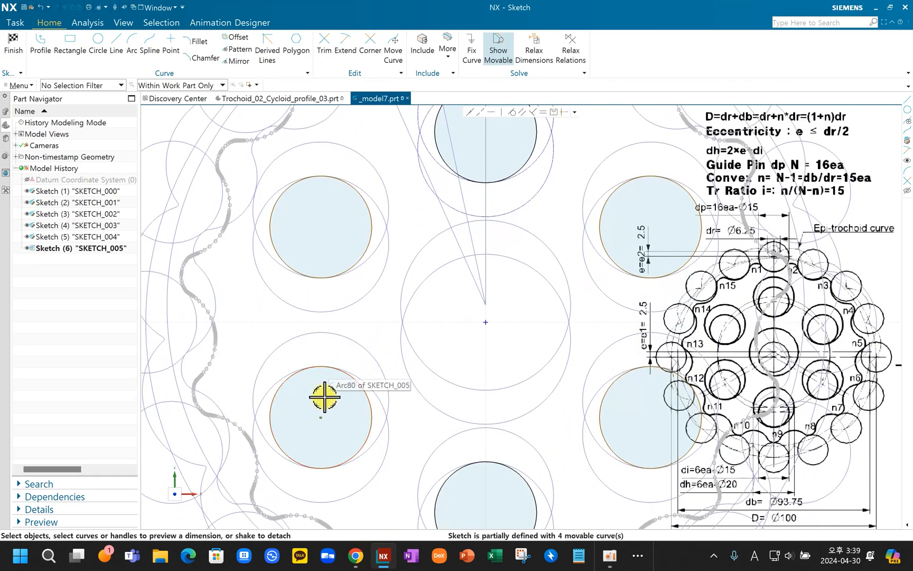
mouse_move(501, 466)
middle_mouse_down("shift")
mouse_move(422, 388)
mouse_move(402, 391)
middle_mouse_up("shift")
mouse_move(541, 226)
middle_mouse_down("shift")
mouse_move(534, 320)
mouse_move(528, 325)
mouse_move(485, 279)
middle_mouse_up("shift")
scroll(534, 321, "down", 3)
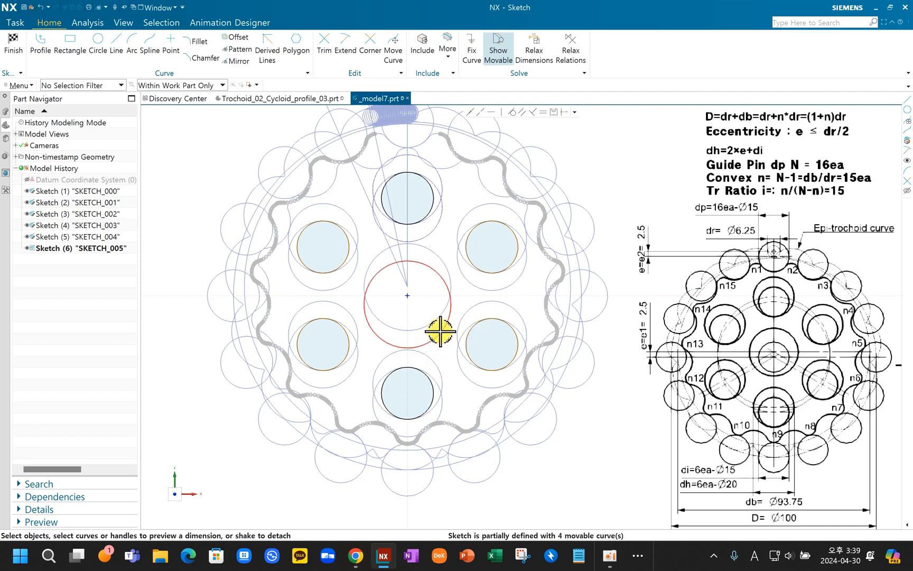
scroll(441, 332, "up", 2)
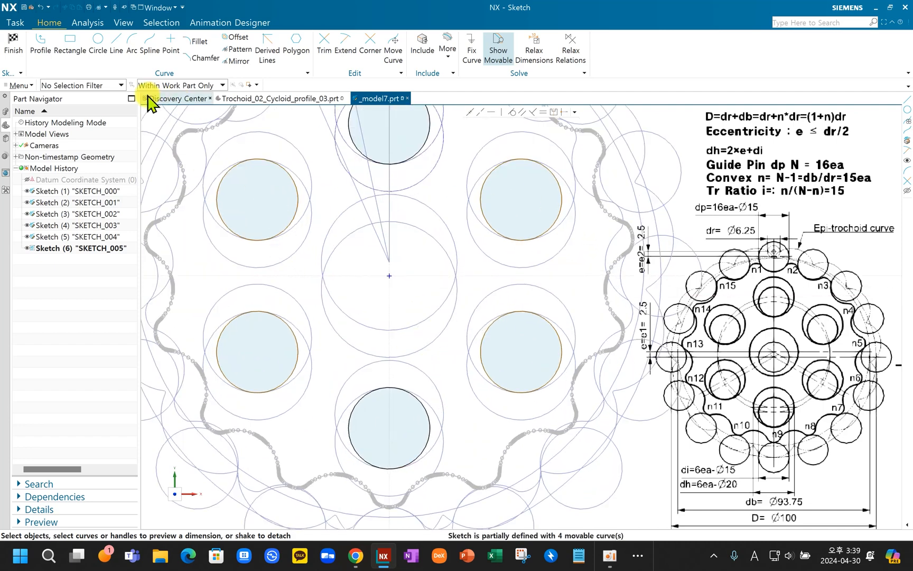
Step: Draw a 35 mm diameter circle centred on the sketch origin using the centre-and-diameter method
left_click(96, 49)
scroll(367, 407, "down", 1)
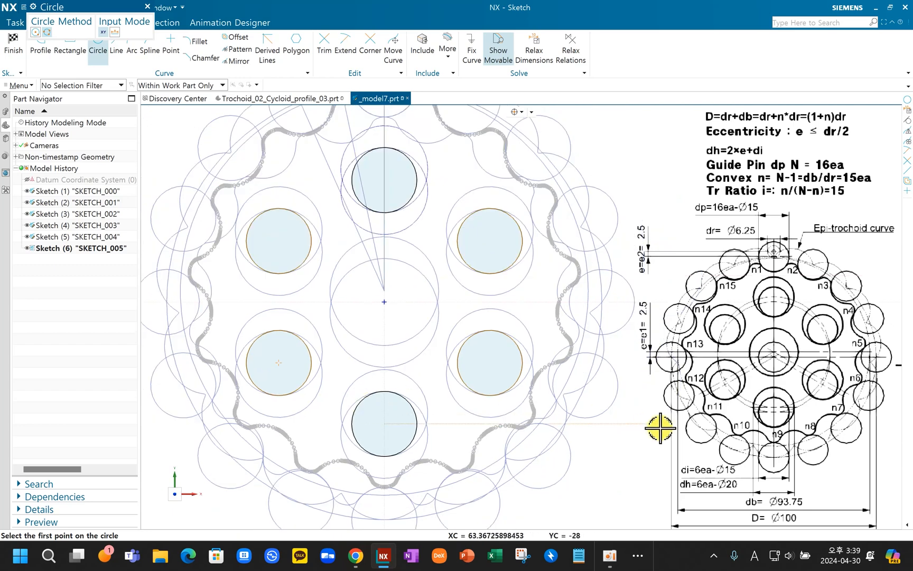
left_click(575, 401)
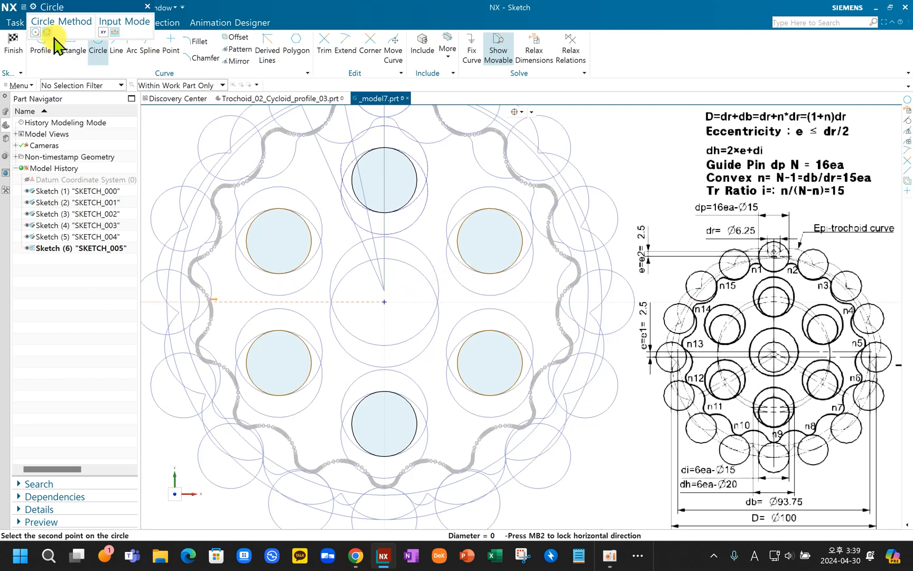
left_click(36, 32)
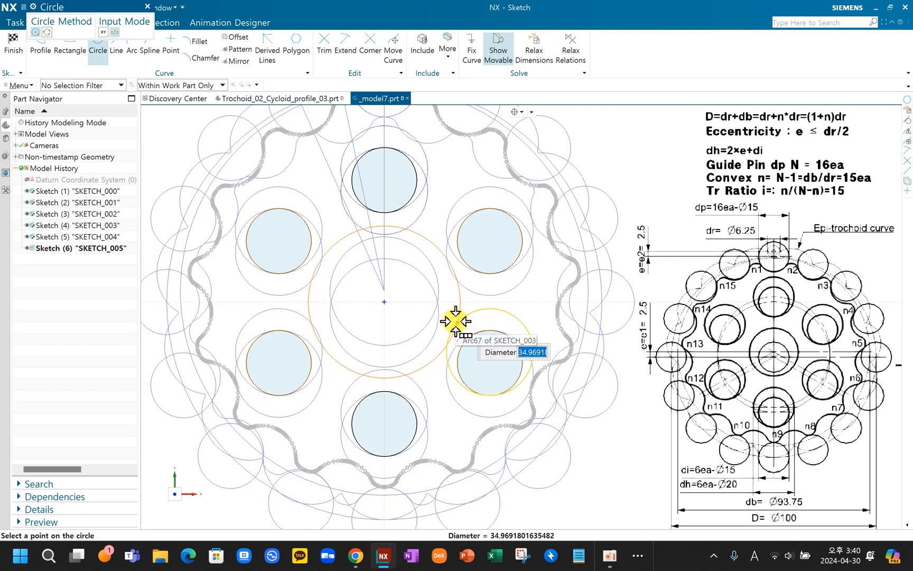
type("35")
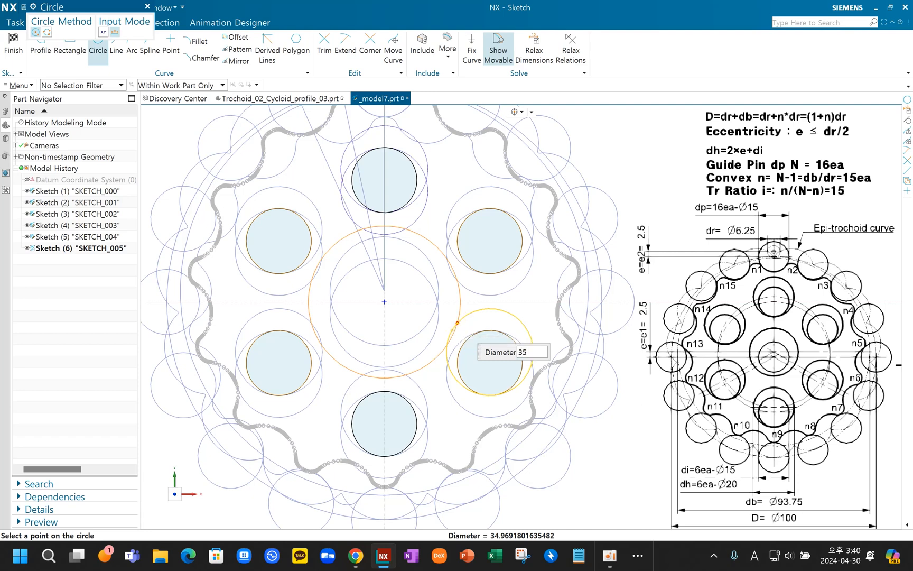
key("Return")
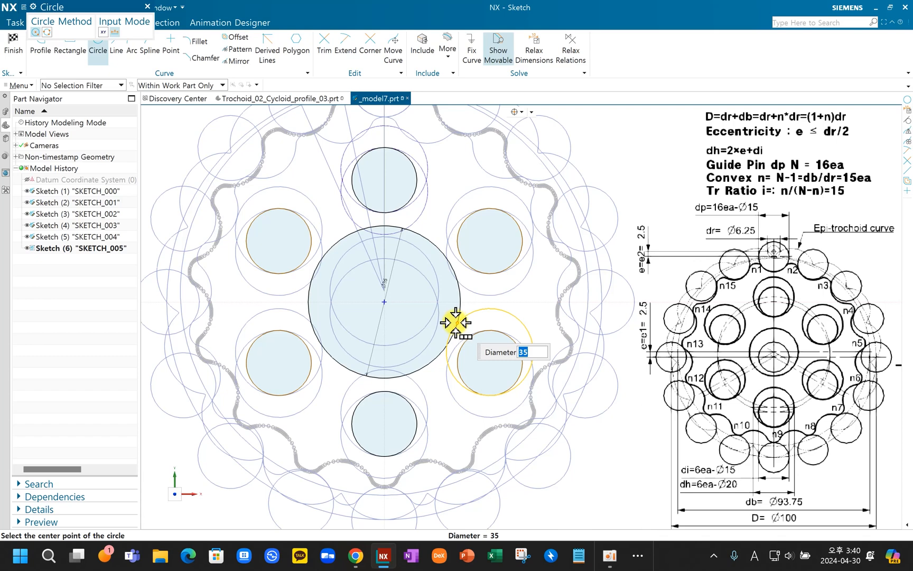
key("Escape")
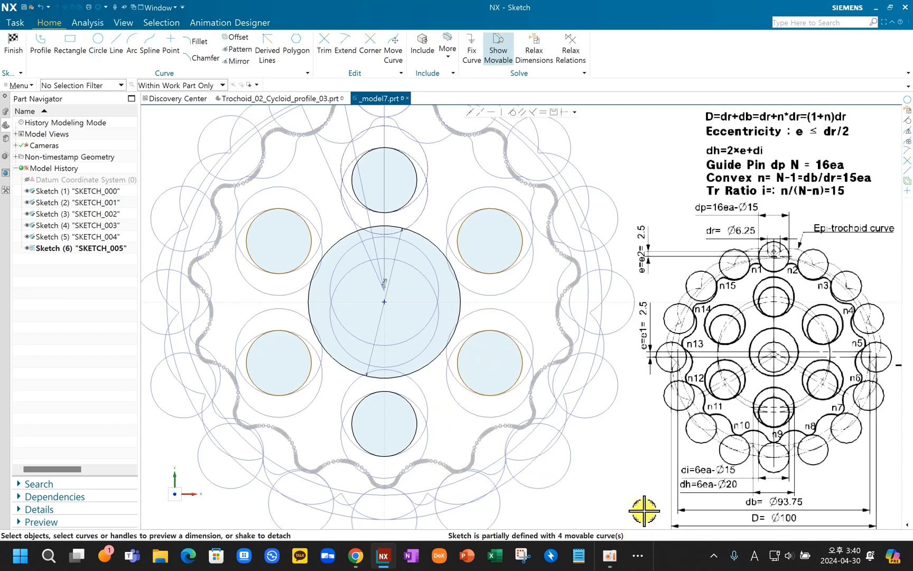
left_click(609, 555)
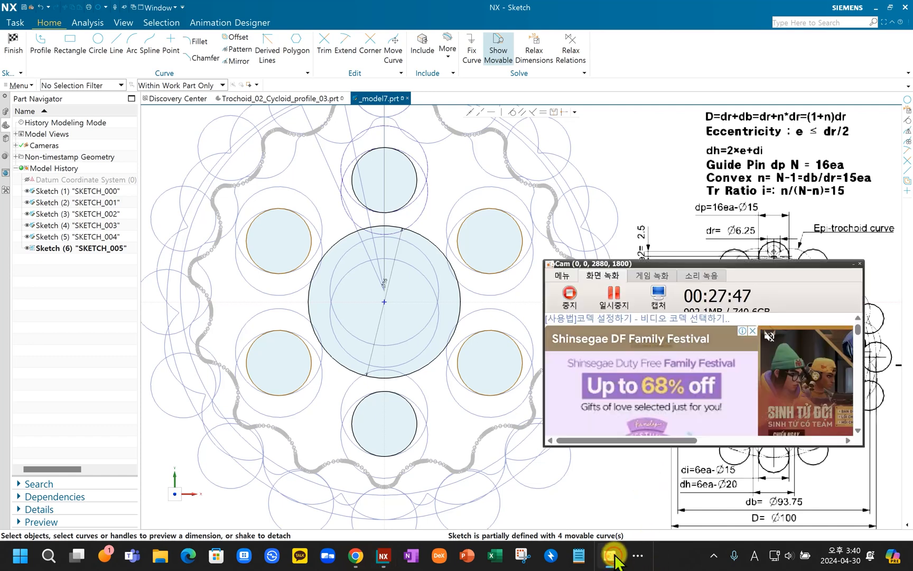
left_click(612, 302)
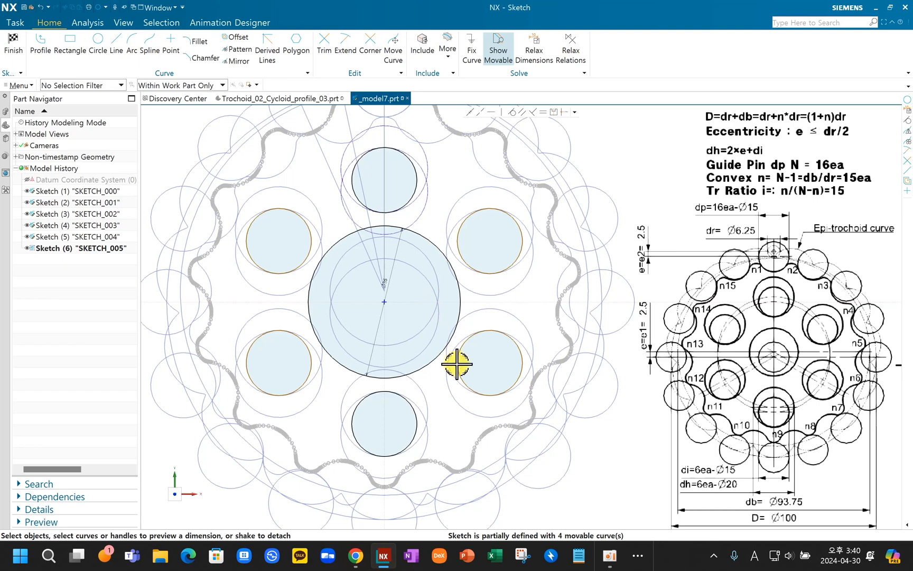
Step: Offset the central 35 mm circle inward by 8 mm
scroll(457, 363, "up", 2)
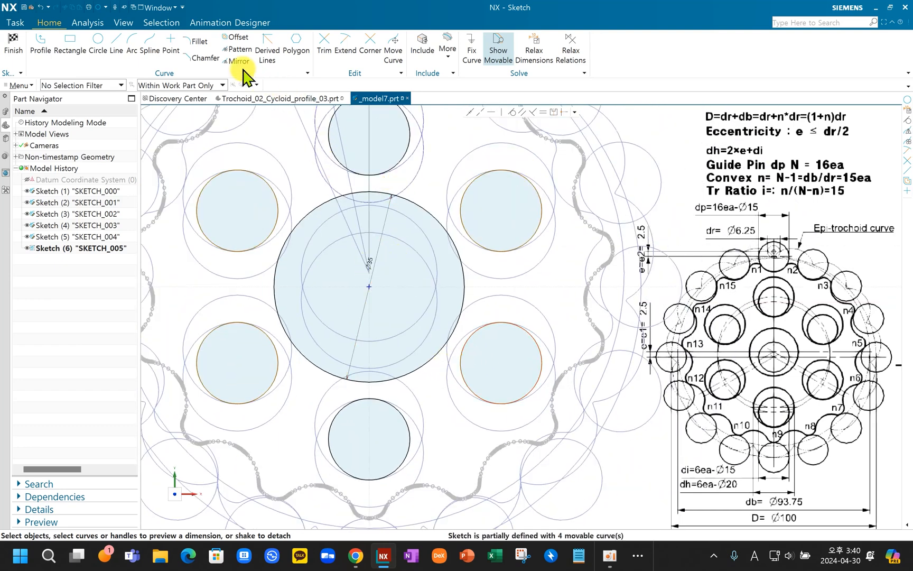
left_click(236, 38)
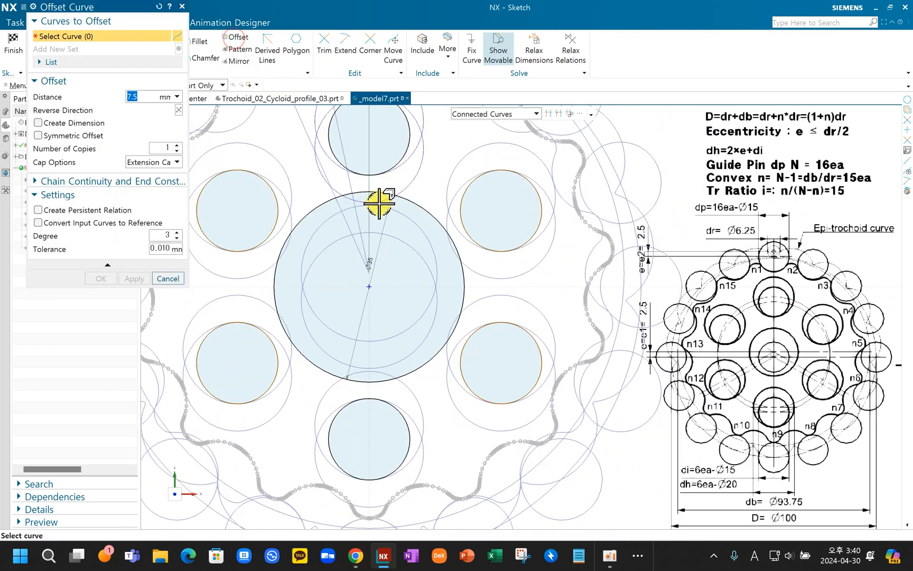
left_click(416, 204)
left_click_drag(146, 95, 99, 93)
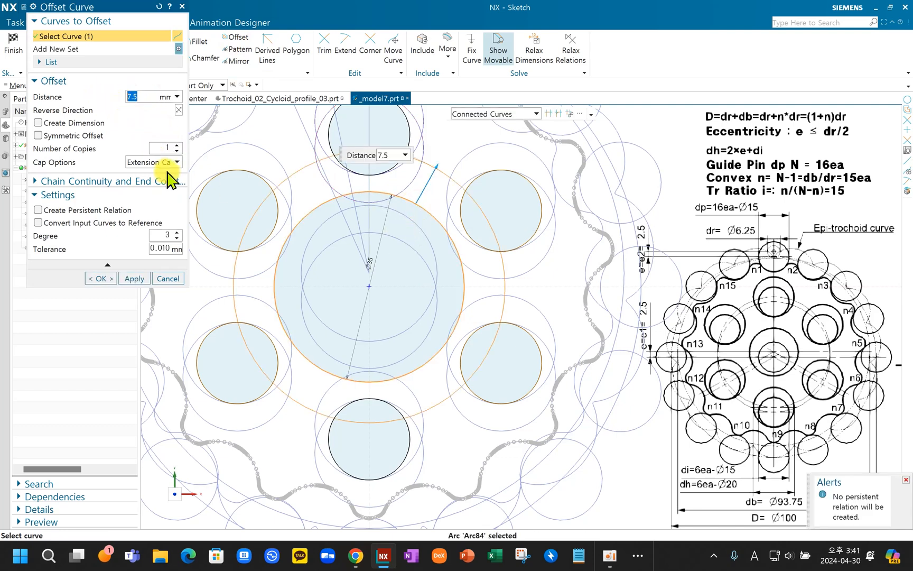
left_click(179, 110)
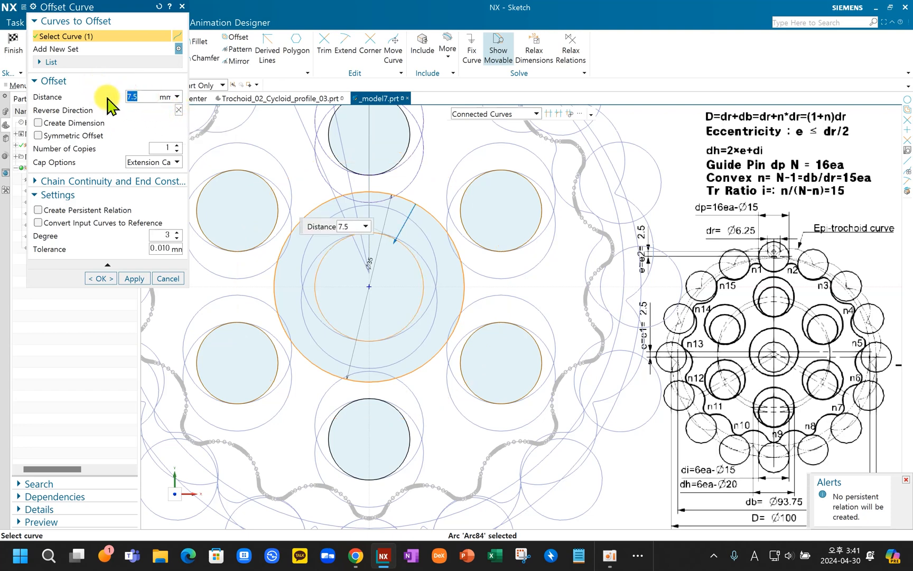
key("Return")
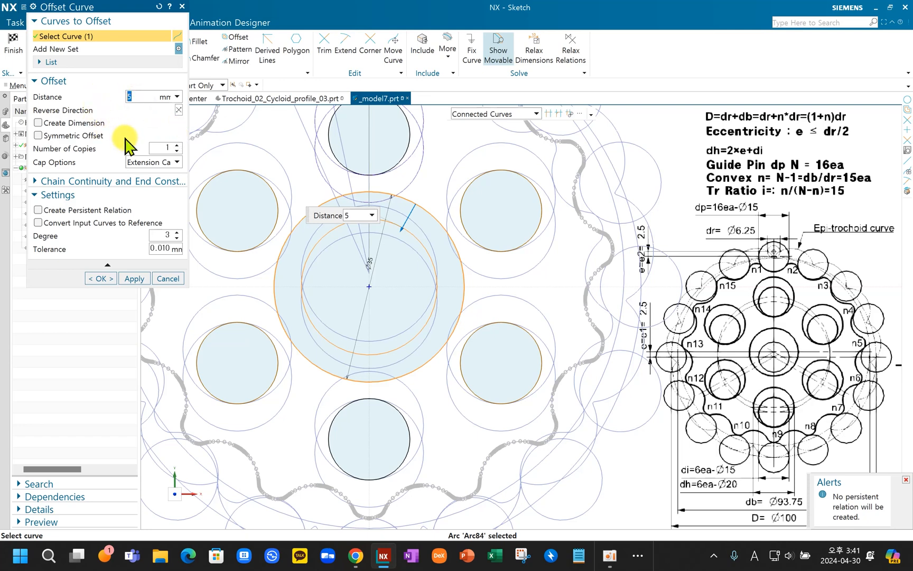
key("Return")
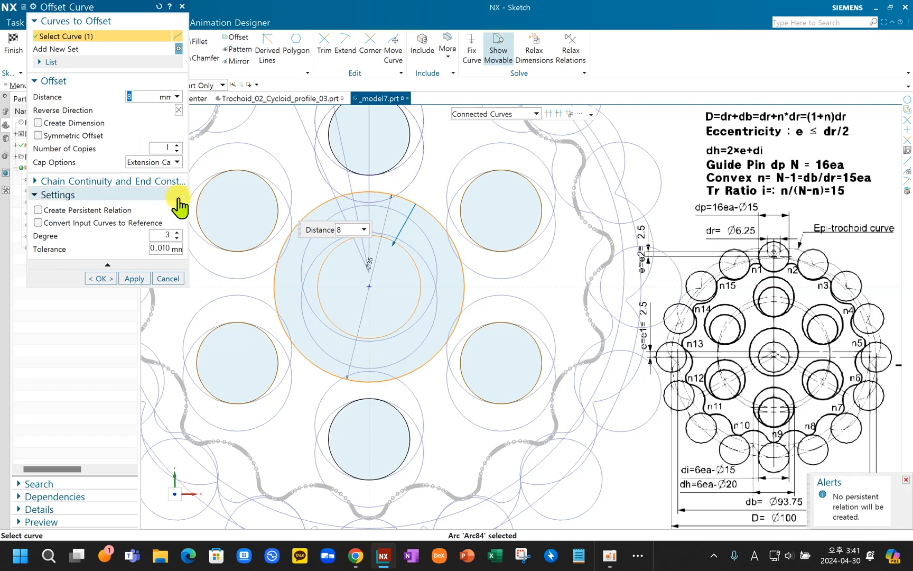
left_click(103, 279)
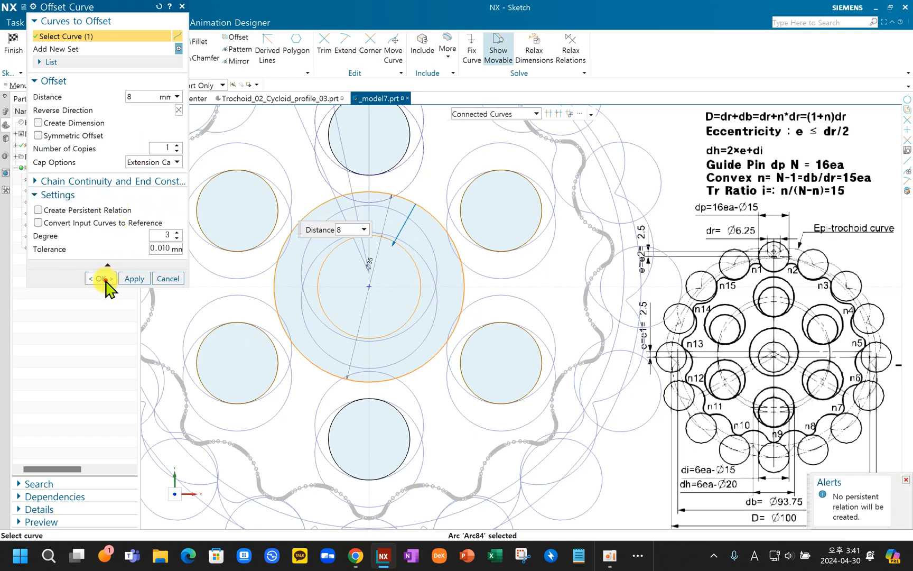
scroll(478, 310, "up", 1)
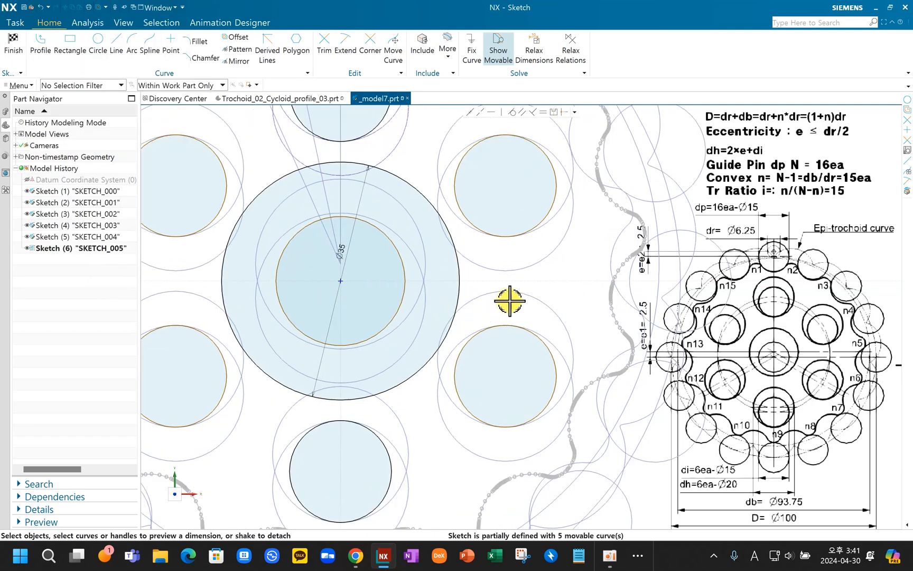
Step: Check the central concentric circles and finish the sketch
scroll(386, 229, "down", 3)
scroll(385, 228, "up", 3)
scroll(385, 228, "down", 3)
scroll(373, 211, "up", 4)
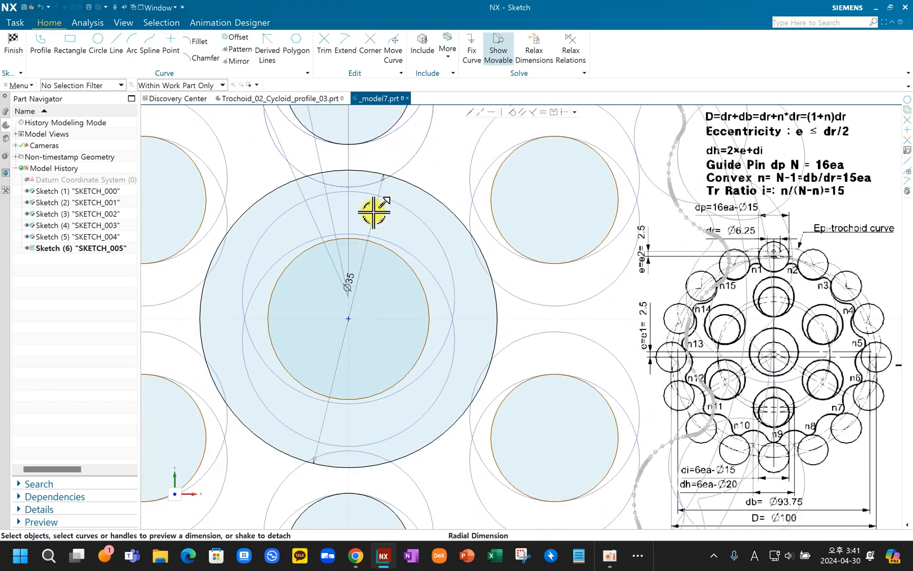
left_click(13, 46)
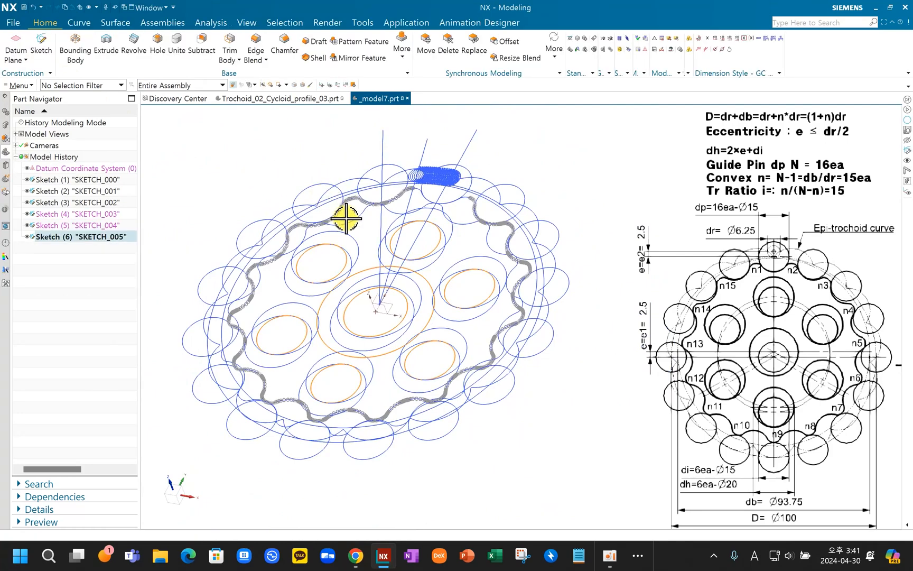
Step: Hide sketches SKETCH_001 through SKETCH_005, leaving only SKETCH_000 with the guide pin circles displayed
mouse_move(406, 261)
middle_mouse_down()
mouse_move(402, 285)
mouse_move(430, 239)
mouse_move(402, 267)
mouse_move(418, 255)
middle_mouse_up()
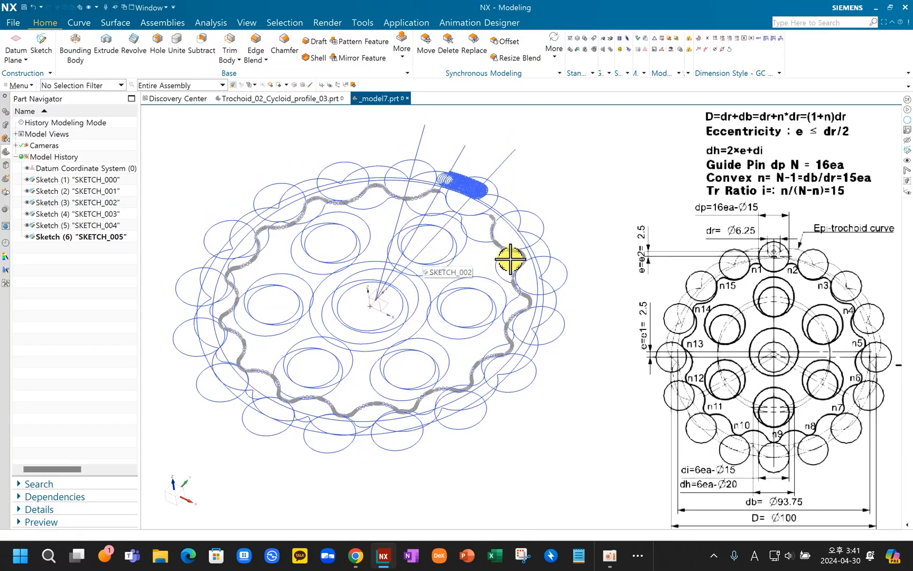
scroll(469, 270, "up", 2)
scroll(469, 269, "down", 3)
mouse_move(466, 268)
middle_mouse_down("shift")
mouse_move(456, 251)
mouse_move(152, 218)
middle_mouse_up("shift")
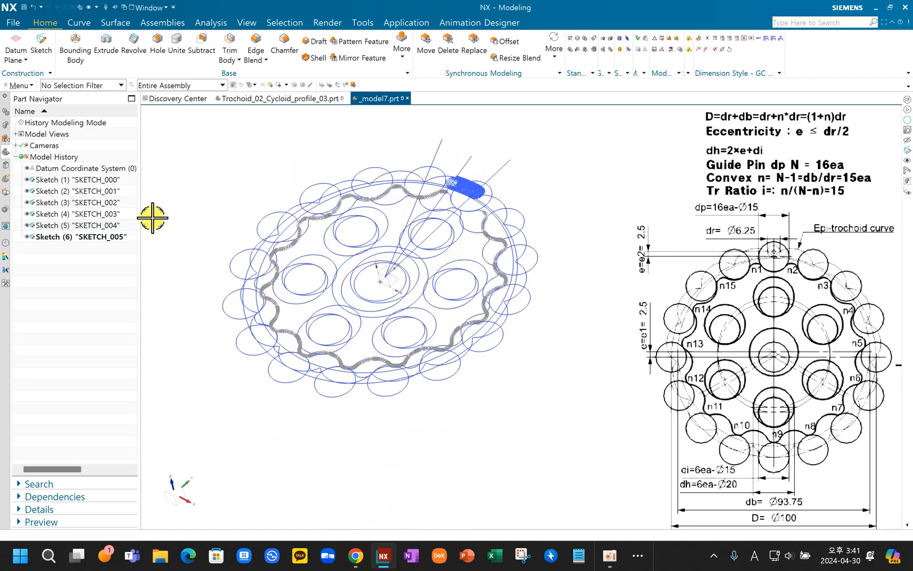
left_click(26, 236)
left_click(26, 225)
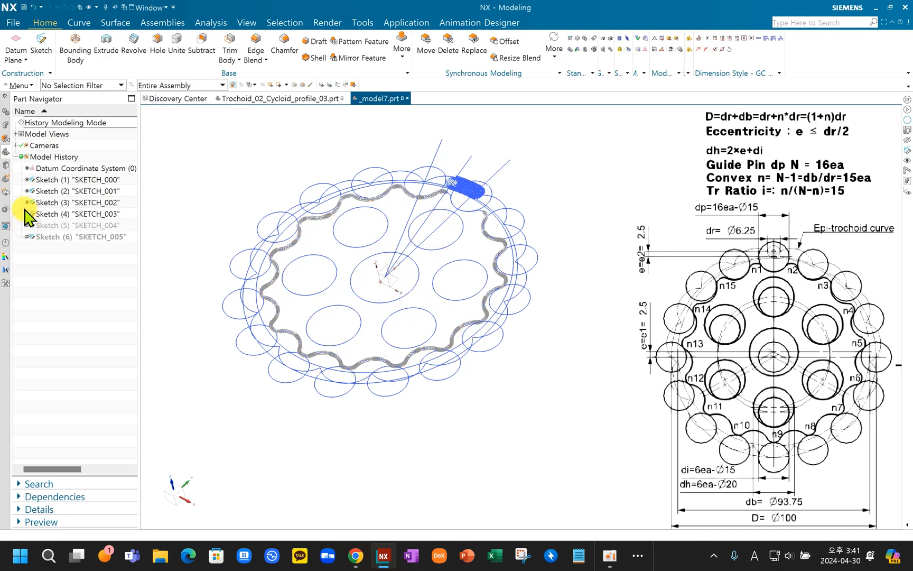
left_click(26, 214)
left_click(26, 203)
left_click(26, 190)
scroll(444, 255, "up", 2)
scroll(437, 255, "down", 2)
mouse_move(436, 256)
middle_mouse_down("shift")
mouse_move(416, 259)
mouse_move(409, 247)
middle_mouse_up("shift")
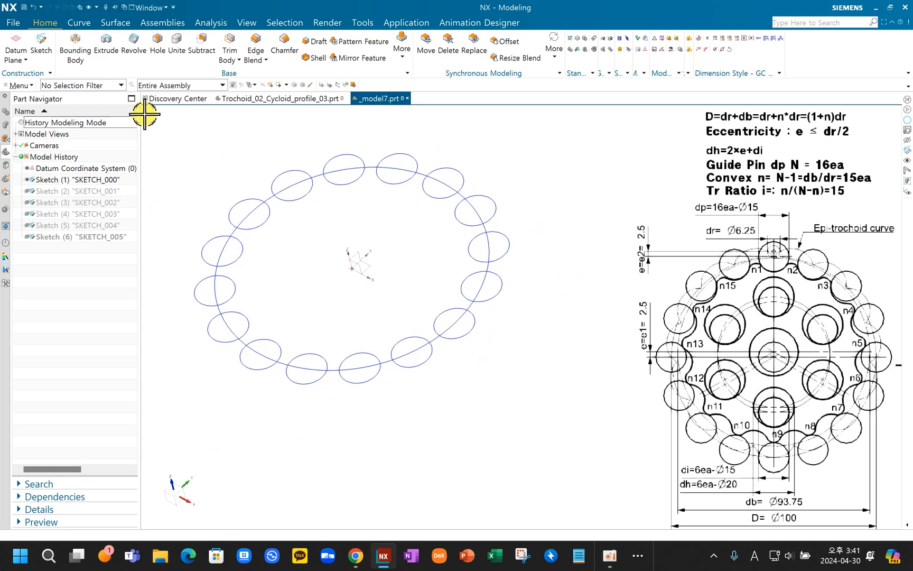
Step: Select the 16 guide pin circles of SKETCH_000 as the section of an Extrude, excluding the large pitch circle
left_click(106, 44)
scroll(377, 229, "down", 2)
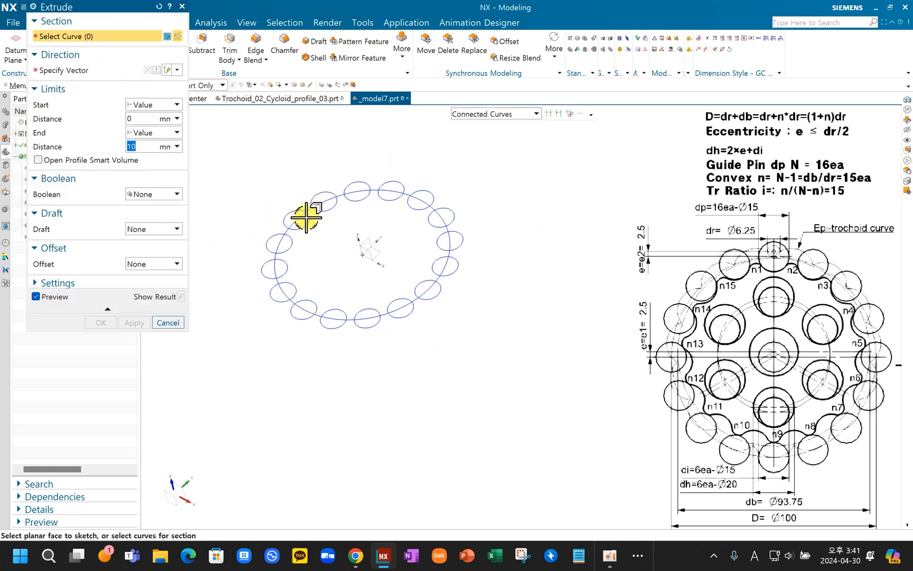
left_click_drag(237, 176, 545, 344)
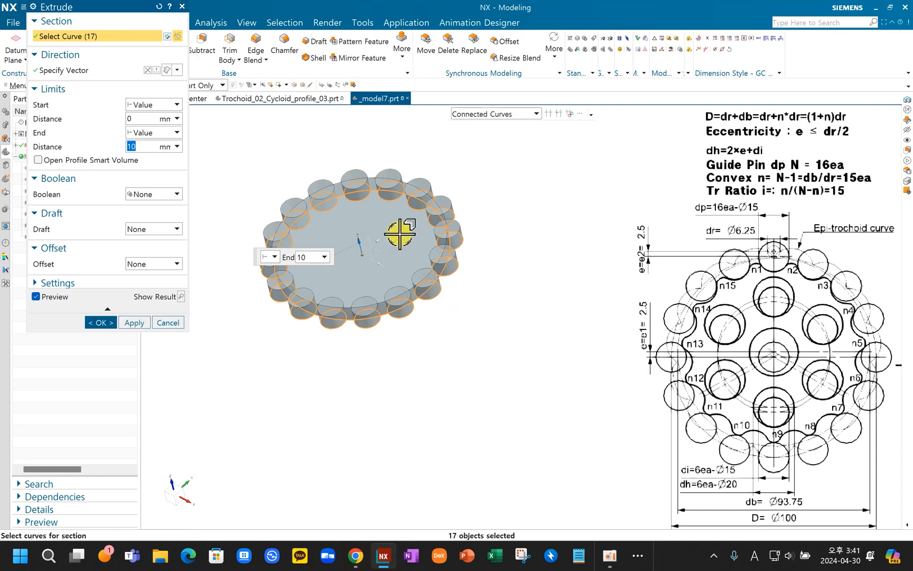
scroll(430, 208, "up", 5)
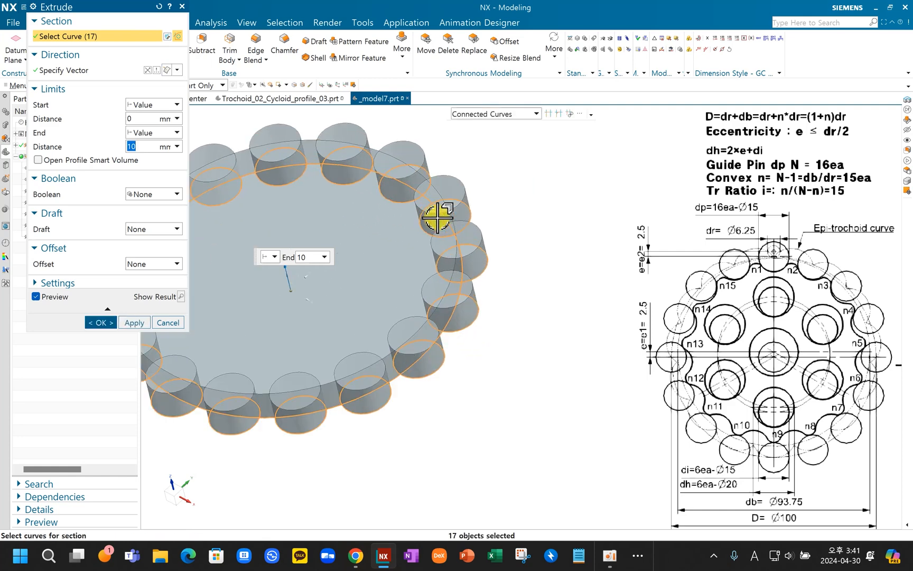
left_click(480, 262, "shift")
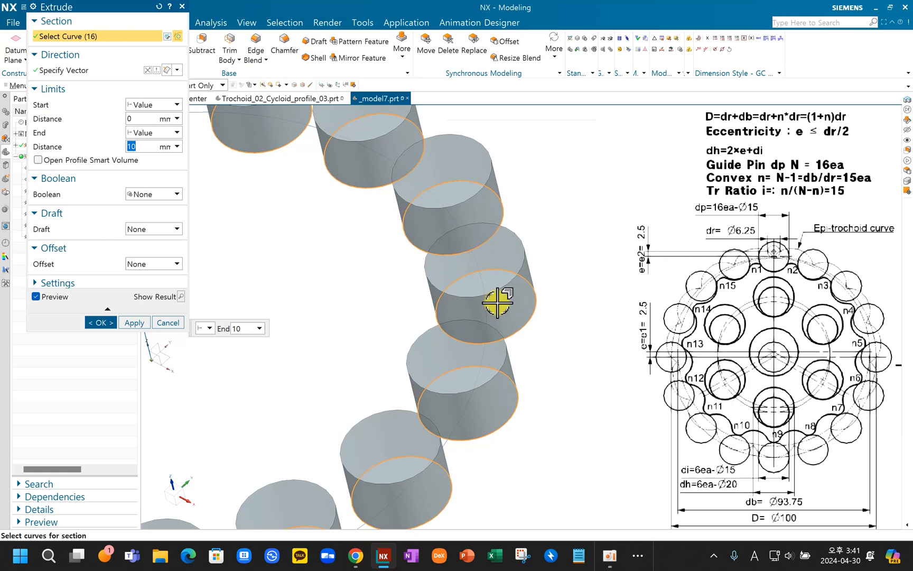
Step: Set the guide pin extrude to a symmetric width of 40 mm
scroll(497, 303, "down", 6)
middle_click_drag(492, 304, 506, 295)
left_click(157, 105)
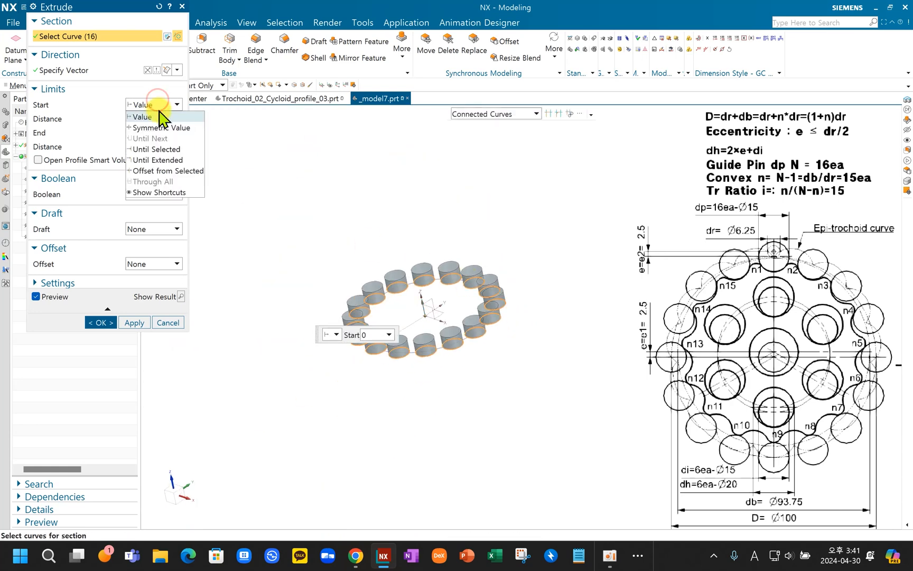
left_click(157, 127)
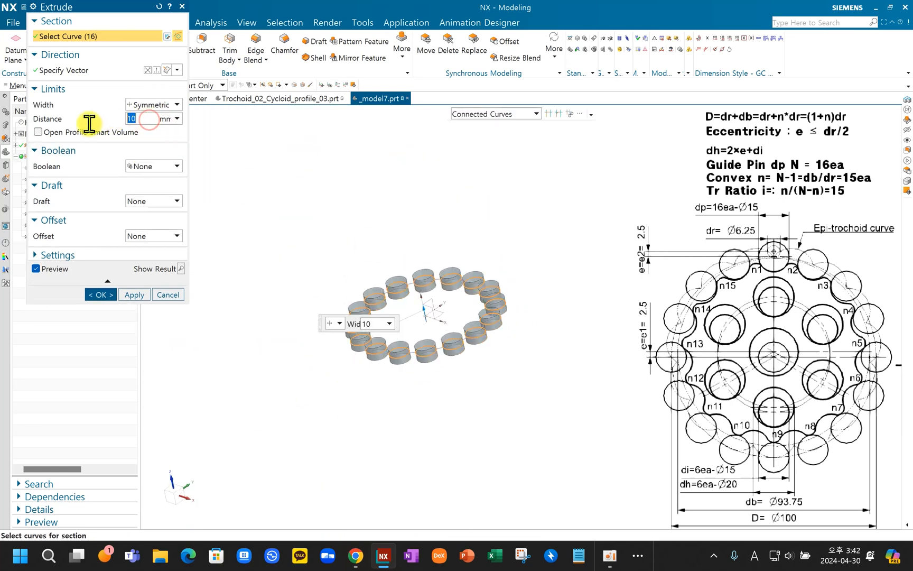
type("40")
key("Return")
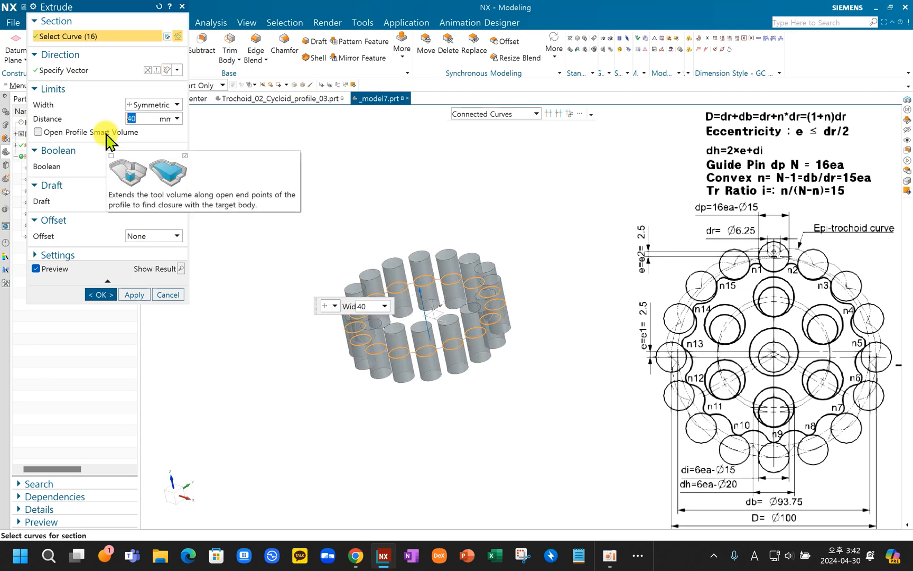
Step: Hollow the guide pins with a two-sided offset from 0 to -4 mm and complete the extrude
left_click(163, 236)
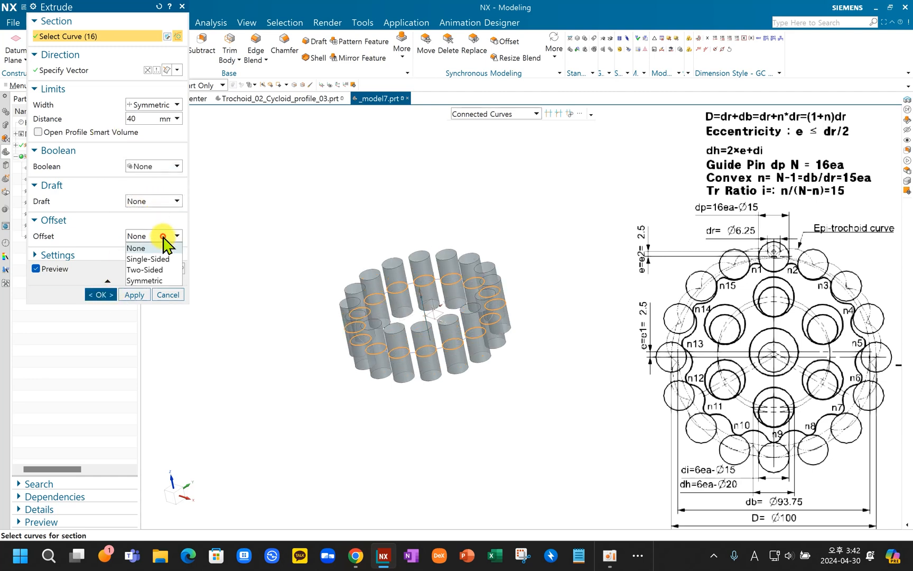
left_click(153, 269)
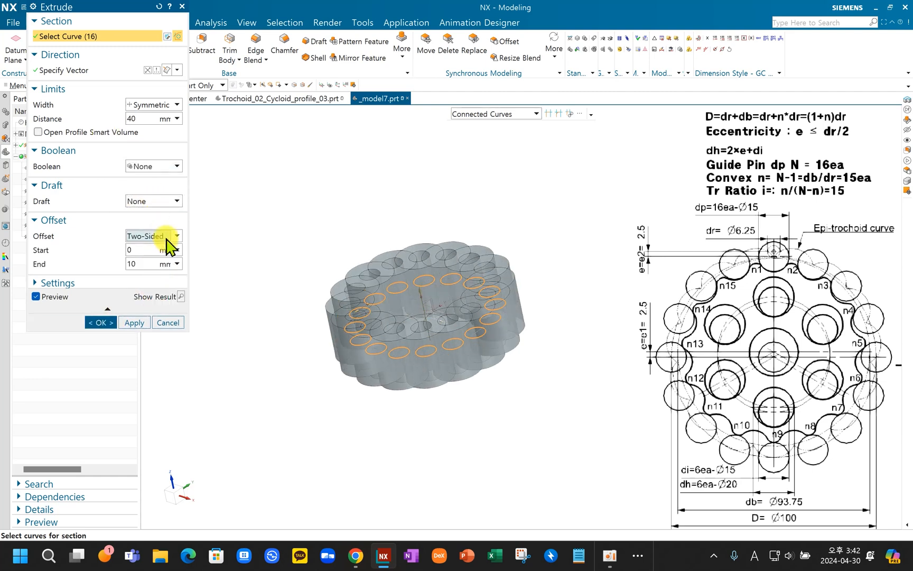
left_click(149, 264)
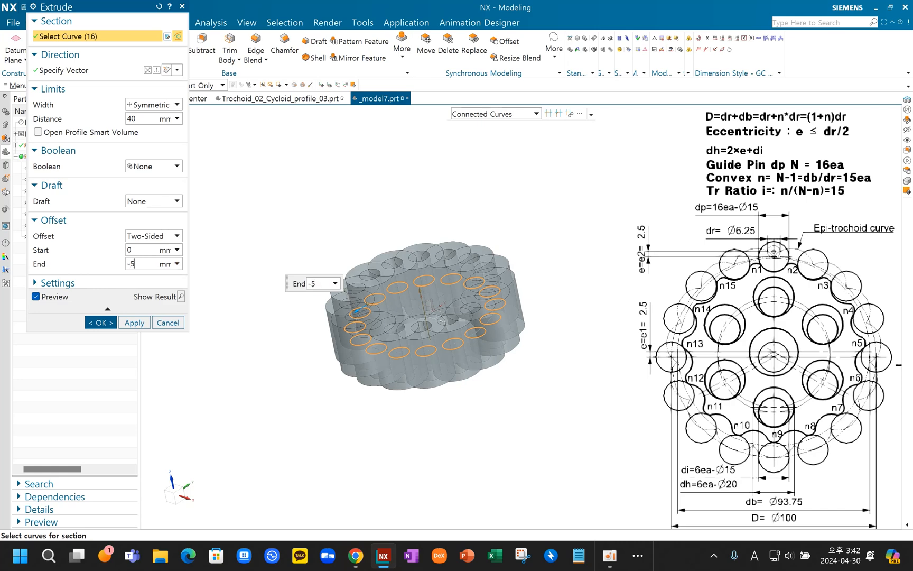
key("Return")
scroll(391, 291, "up", 5)
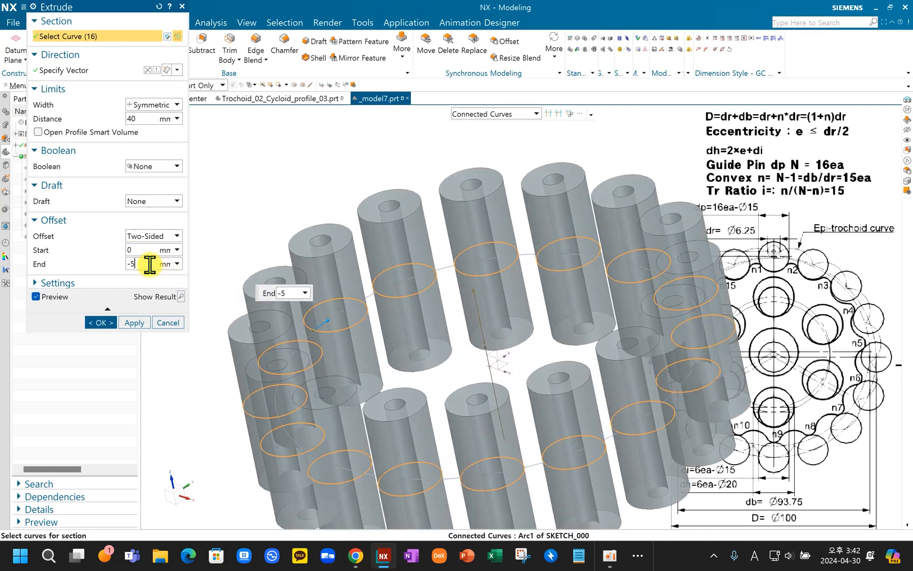
key("Return")
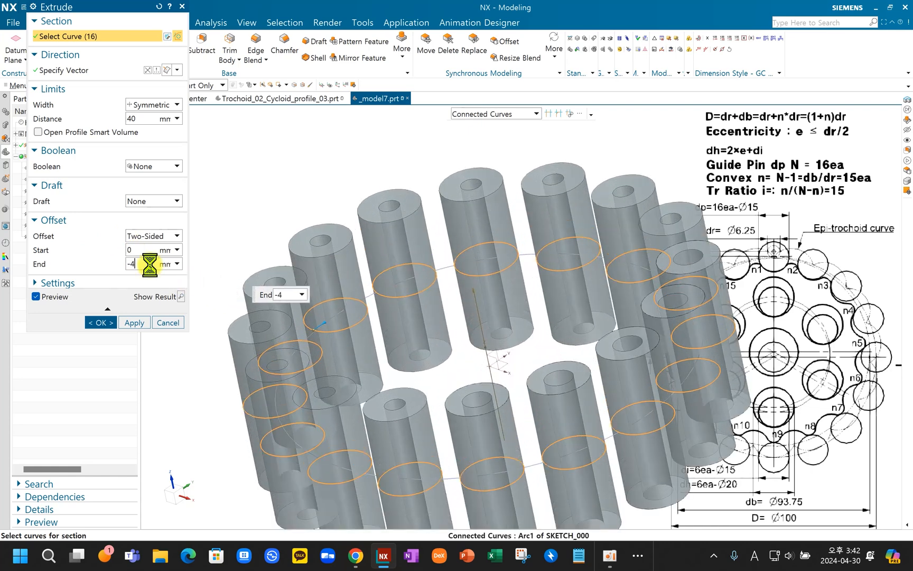
left_click(115, 333)
Step: Hide SKETCH_000 and display only SKETCH_003, containing the first cycloid disc profile with its hole circles
scroll(444, 239, "down", 5)
middle_click_drag(444, 238, 468, 255)
scroll(493, 250, "up", 4)
scroll(505, 260, "down", 2)
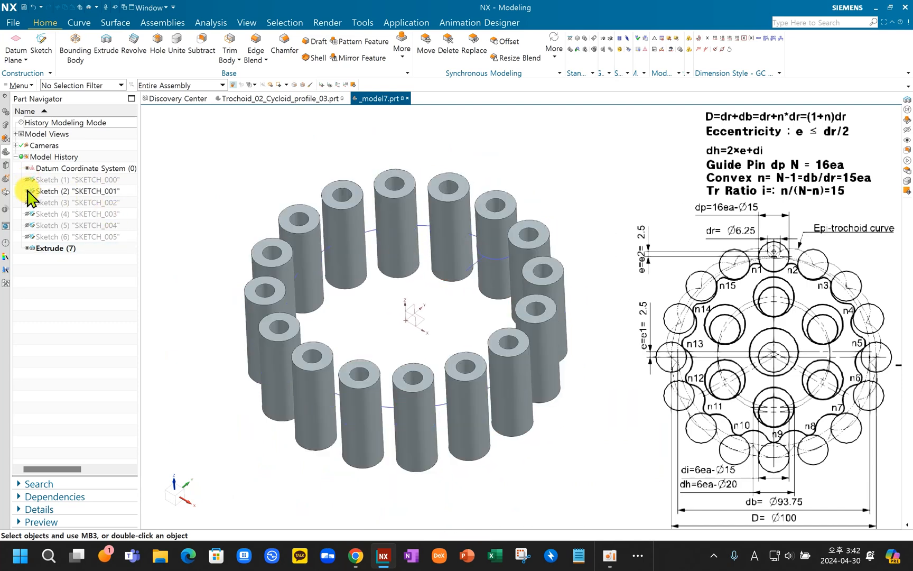
mouse_move(449, 244)
middle_mouse_down()
mouse_move(446, 288)
mouse_move(456, 263)
middle_mouse_up()
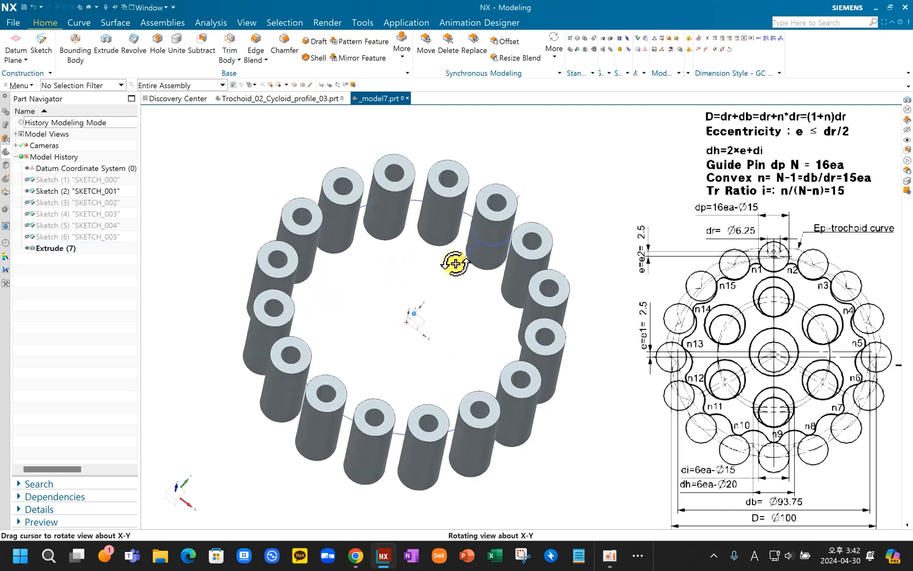
left_click(26, 203)
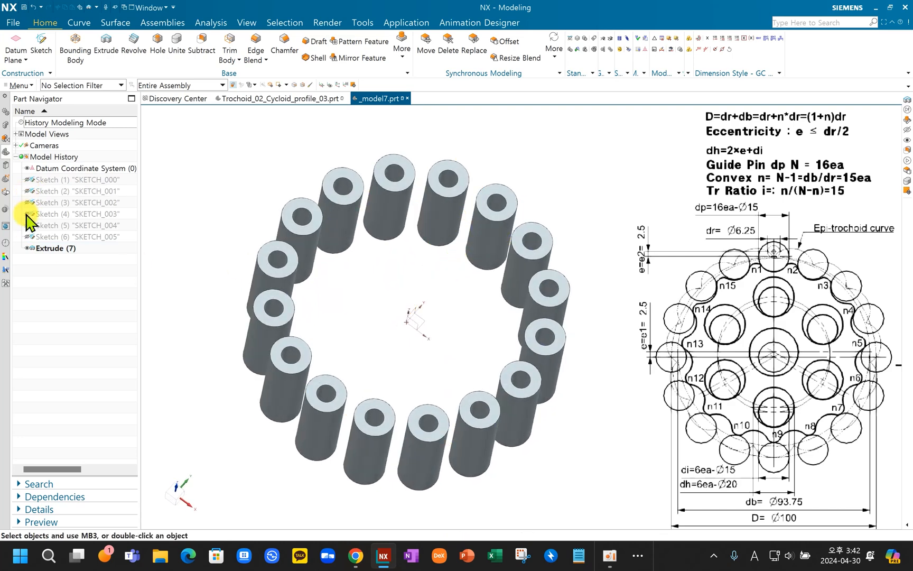
left_click(27, 214)
mouse_move(434, 259)
middle_mouse_down()
mouse_move(426, 266)
mouse_move(429, 255)
mouse_move(365, 242)
middle_mouse_up()
scroll(366, 241, "up", 1)
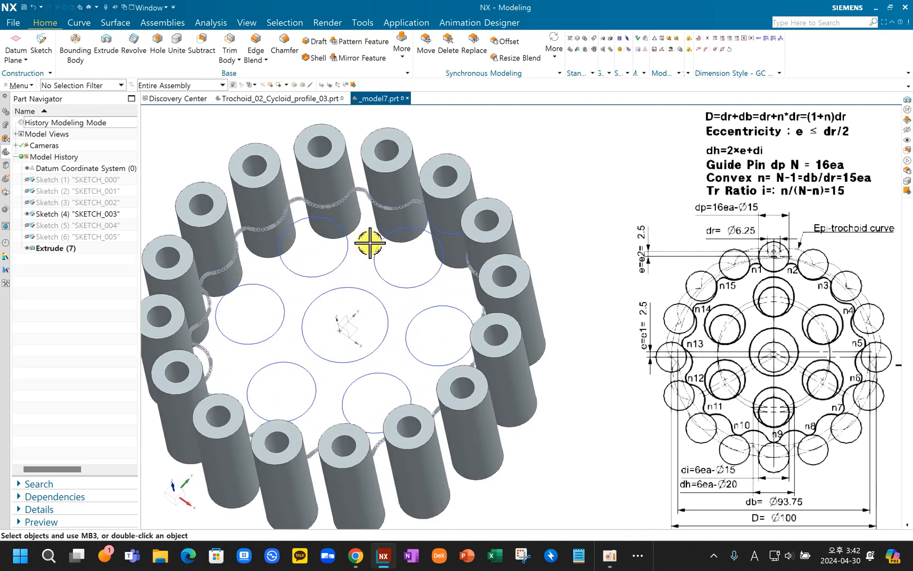
Step: Select the centre circle and the six surrounding hole circles of SKETCH_003 as the section of a new Extrude
left_click(106, 41)
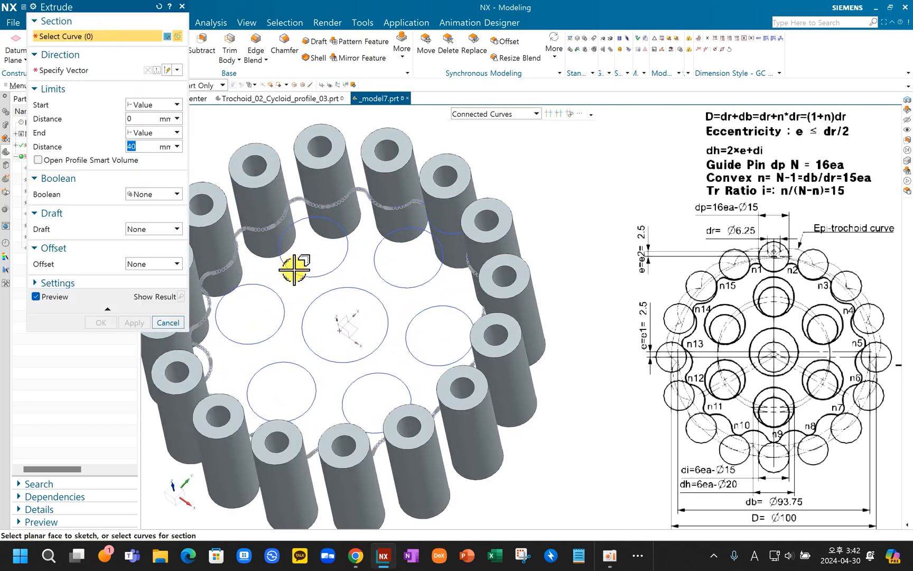
left_click(381, 304)
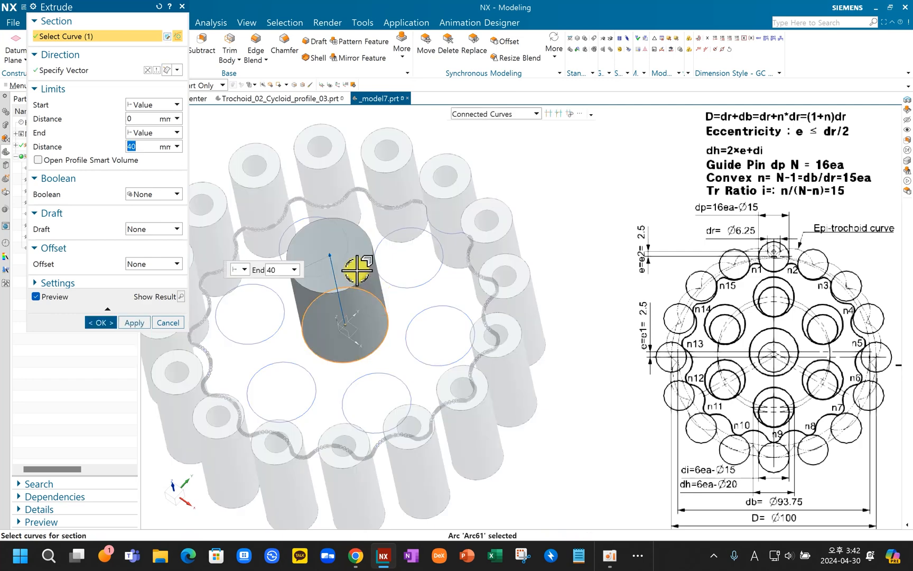
left_click(387, 240)
left_click(414, 321)
left_click(377, 372)
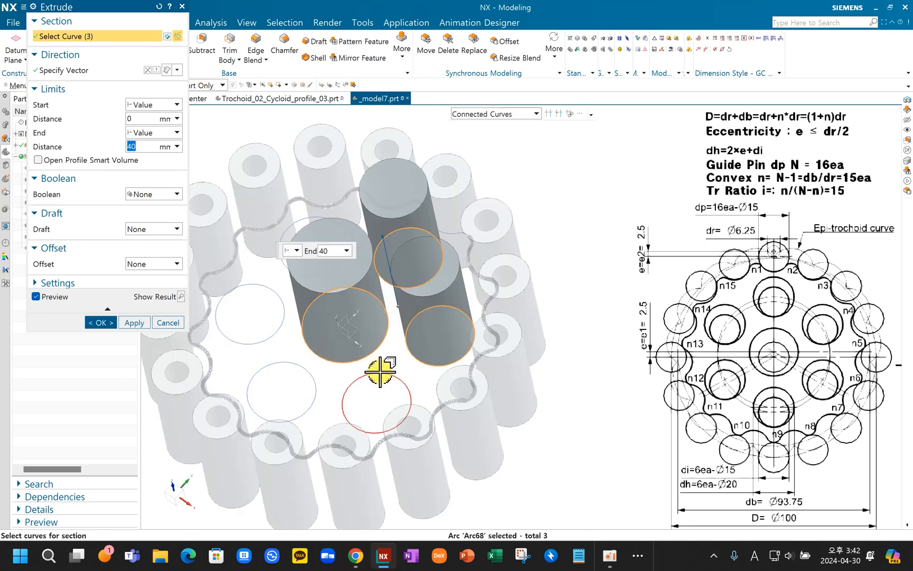
left_click(312, 377)
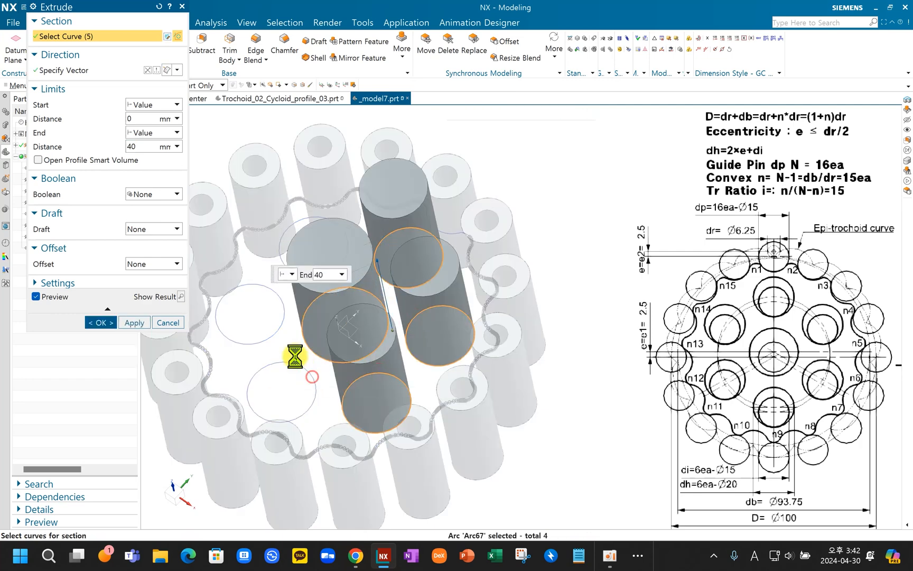
left_click(244, 284)
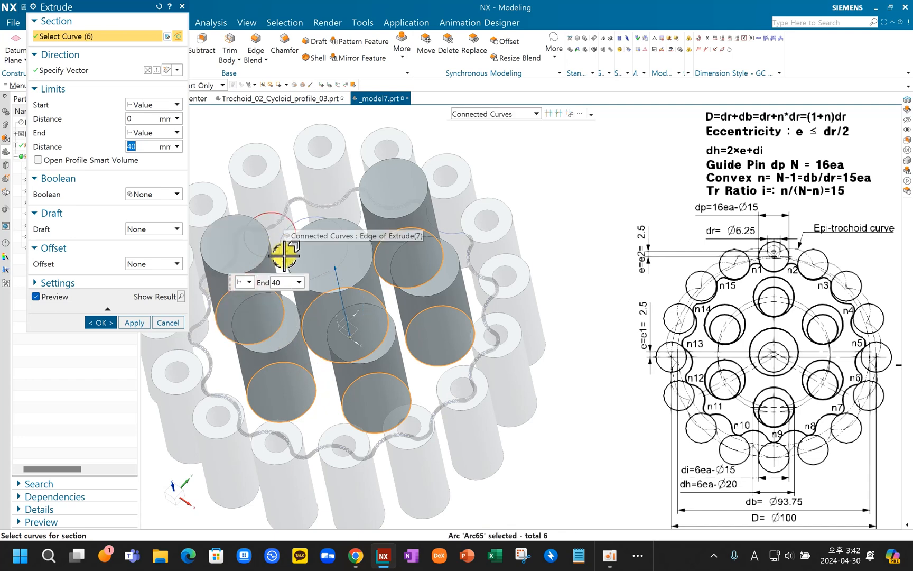
left_click(291, 261)
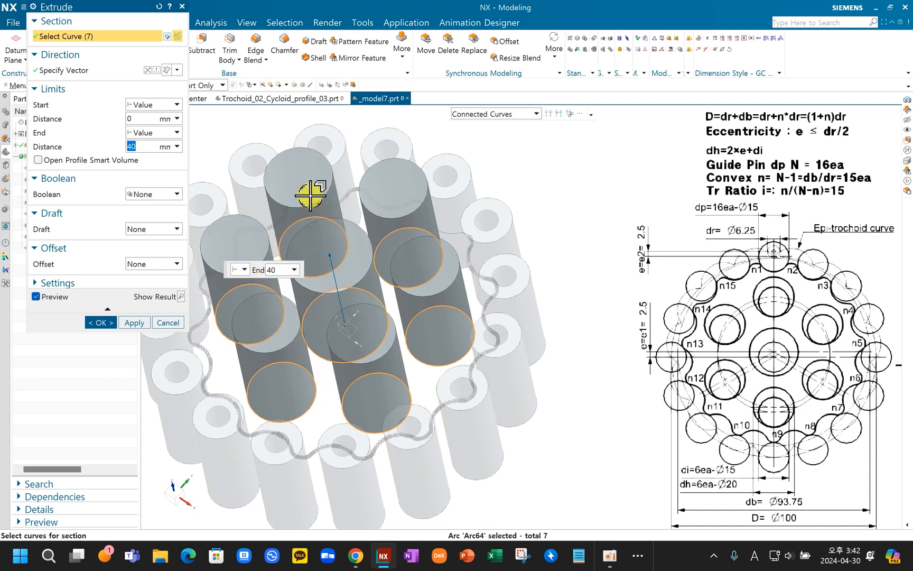
Step: Add the wavy trochoid profile of SKETCH_003 to the extrude section and reverse the extrusion direction
scroll(357, 187, "up", 3)
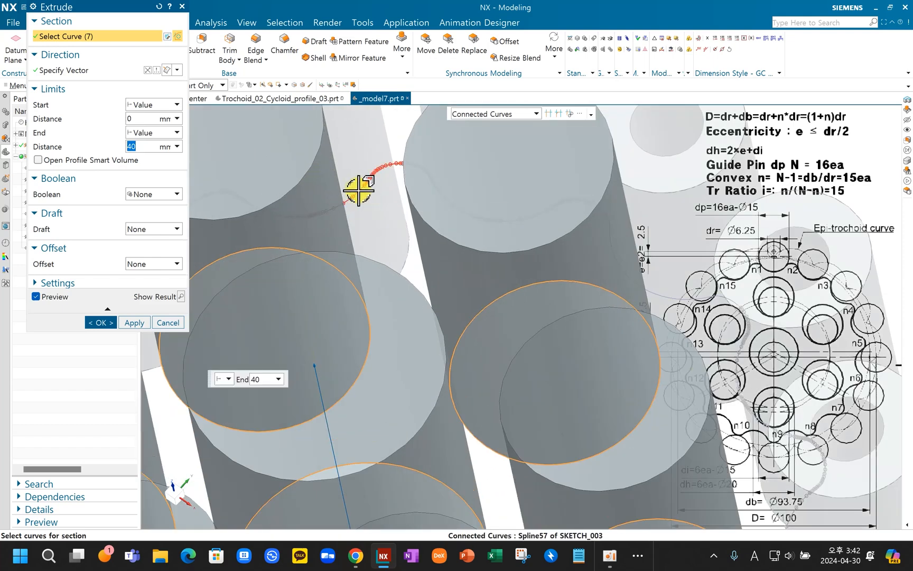
left_click(357, 189)
scroll(357, 200, "down", 5)
middle_click_drag(378, 241, 375, 201)
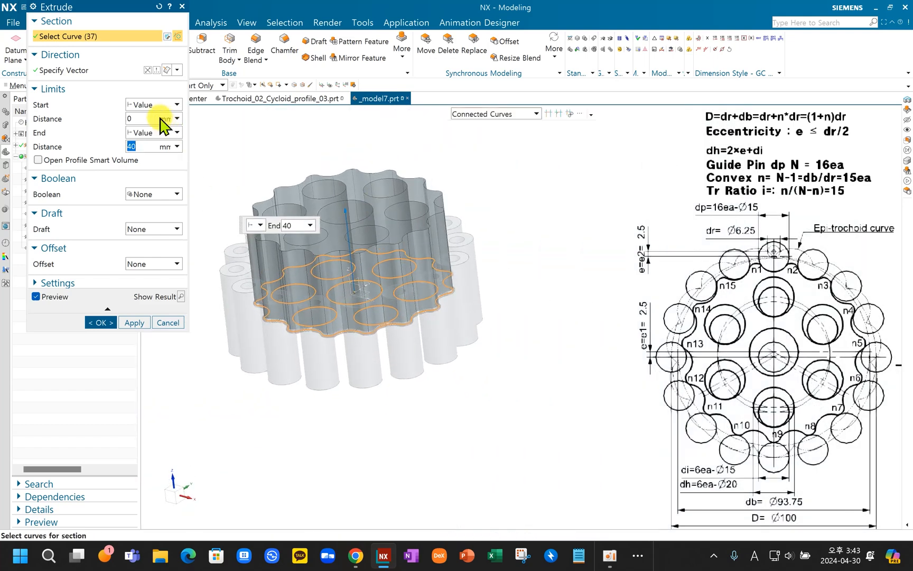
left_click(147, 69)
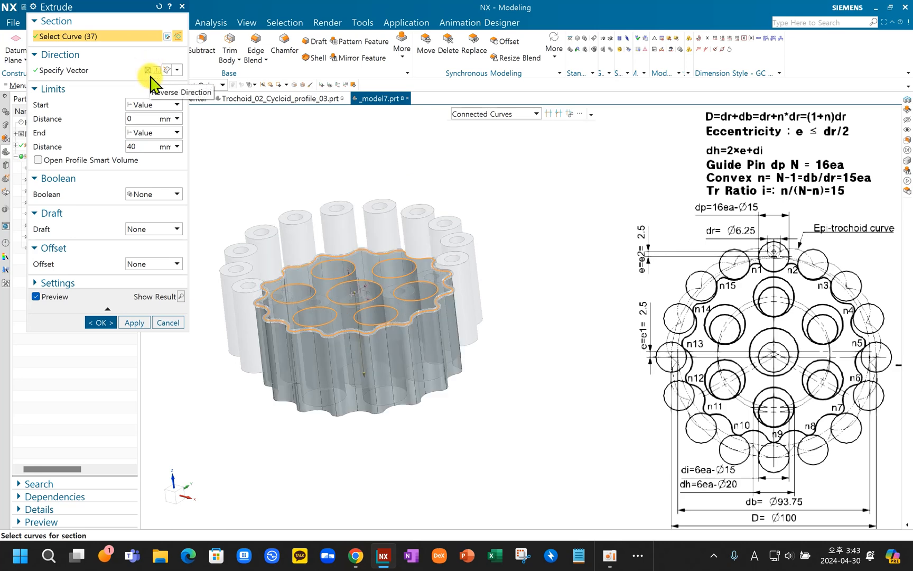
Step: Extrude the first cycloid disc from a start distance of 5 mm to an end distance of 10 mm
left_click(149, 115)
type("5")
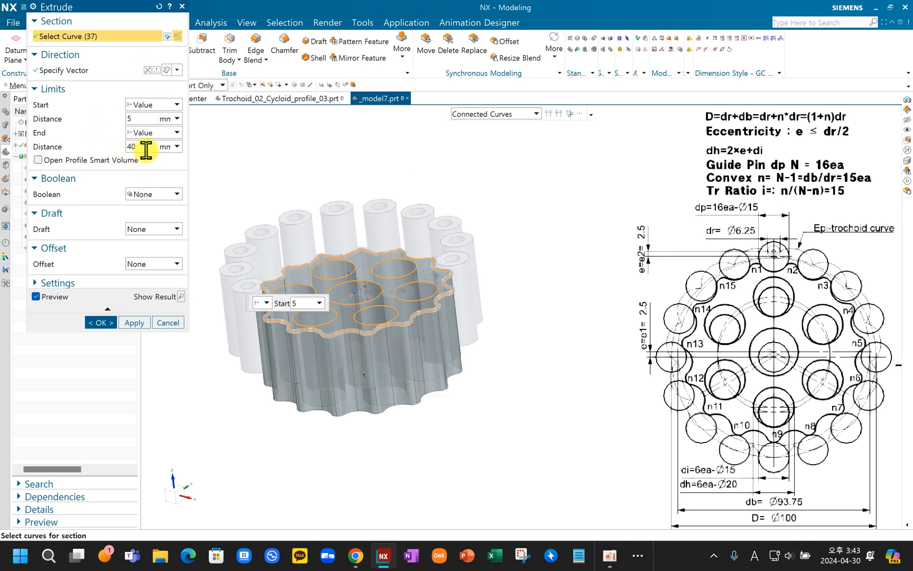
left_click(146, 147)
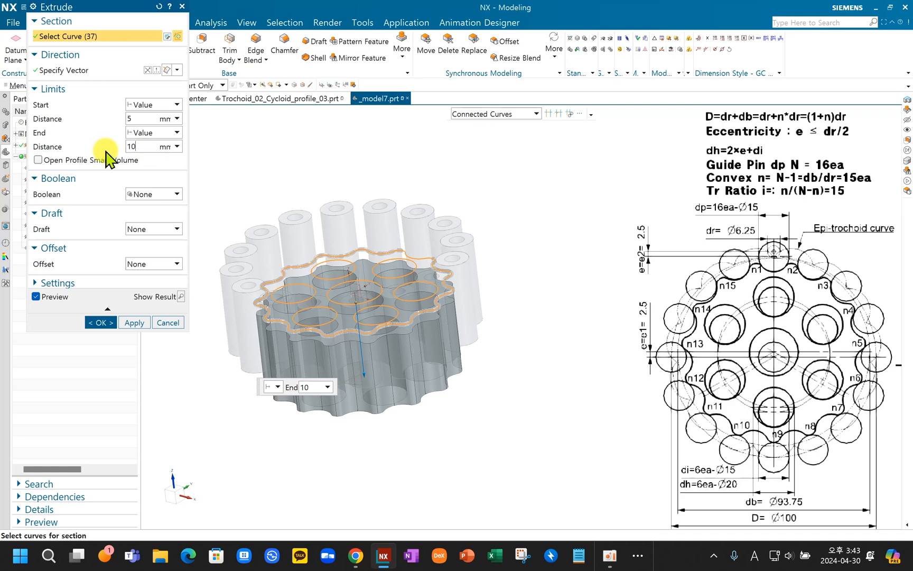
middle_click_drag(323, 252, 382, 296)
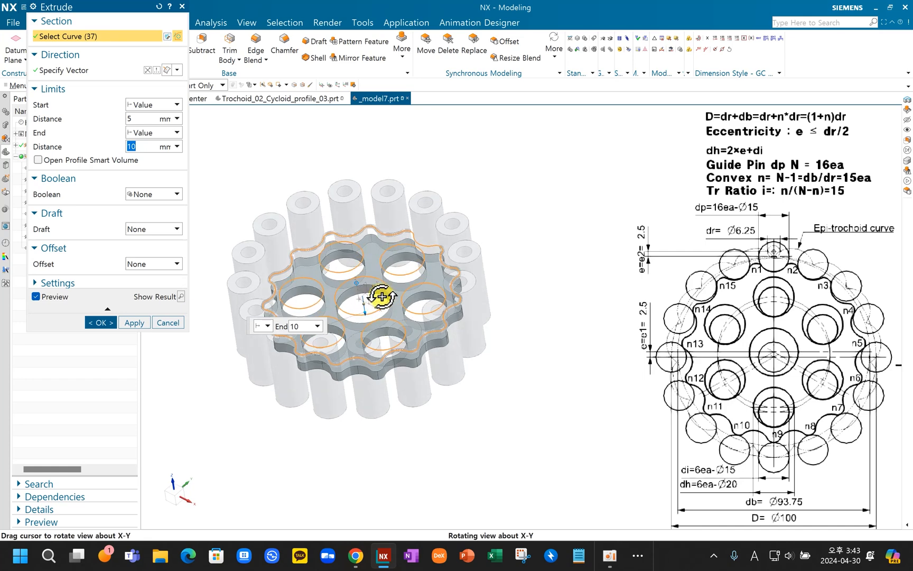
left_click(133, 323)
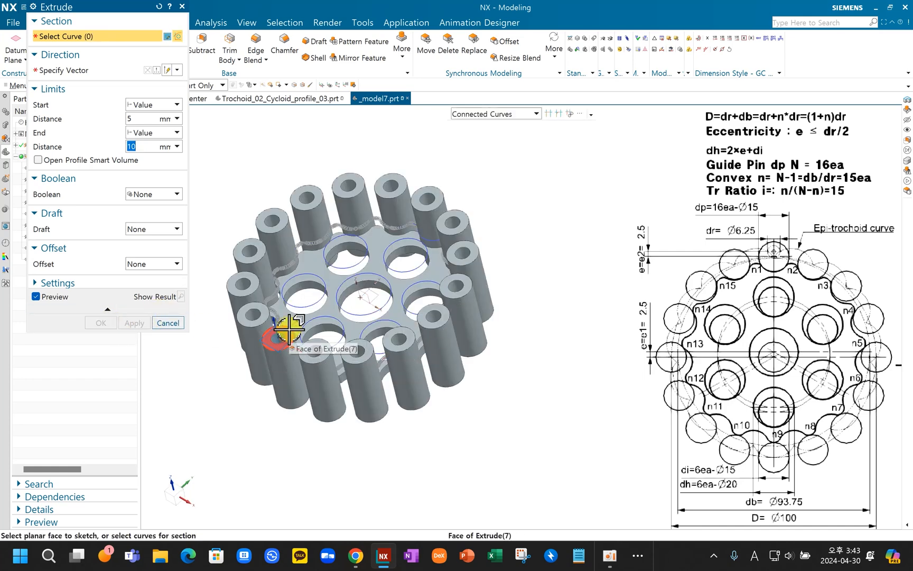
left_click(169, 323)
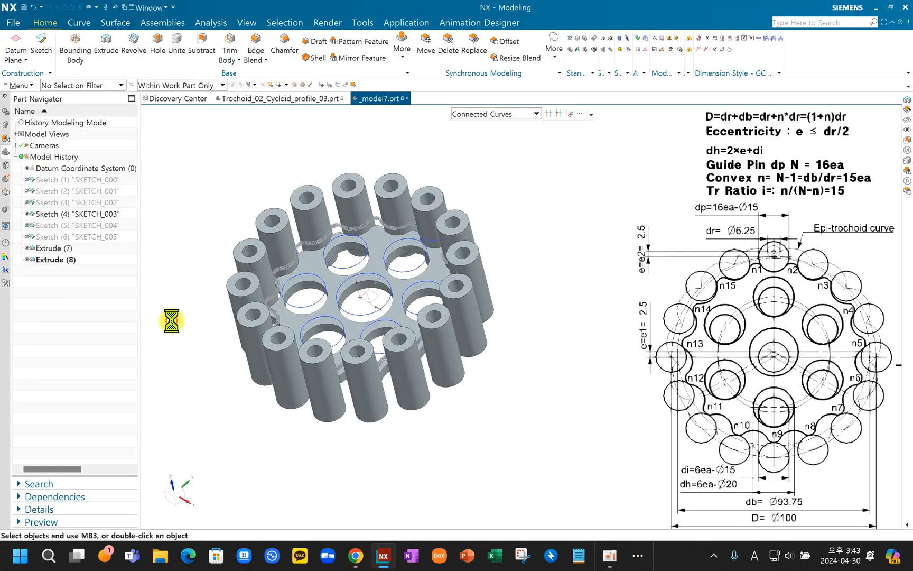
Step: Display SKETCH_004 with the second cycloid disc profile and hide SKETCH_003
left_click(27, 225)
left_click(28, 214)
mouse_move(401, 303)
middle_mouse_down()
mouse_move(405, 291)
mouse_move(423, 310)
middle_mouse_up()
scroll(435, 323, "down", 5)
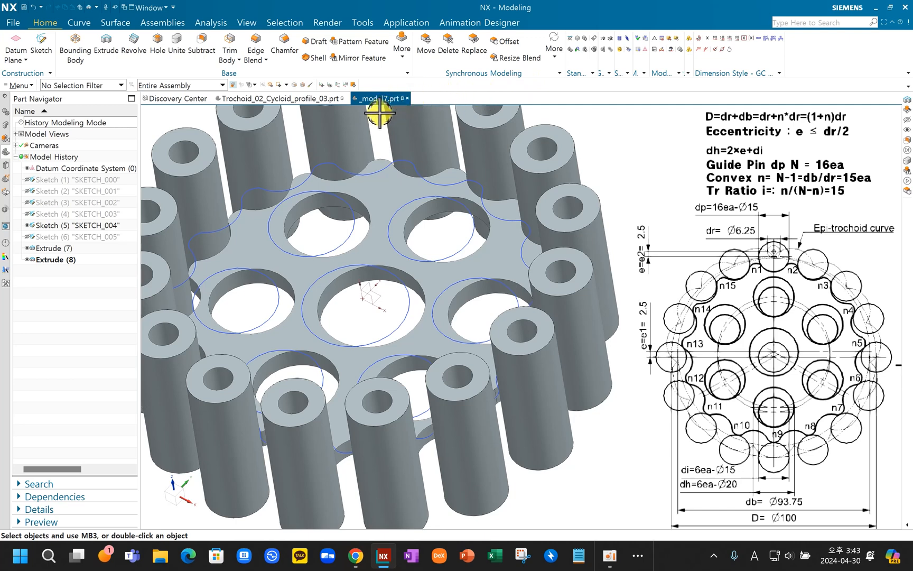
Step: Select the centre circle and the six surrounding hole circles of SKETCH_004 as the section of a new Extrude
left_click(106, 46)
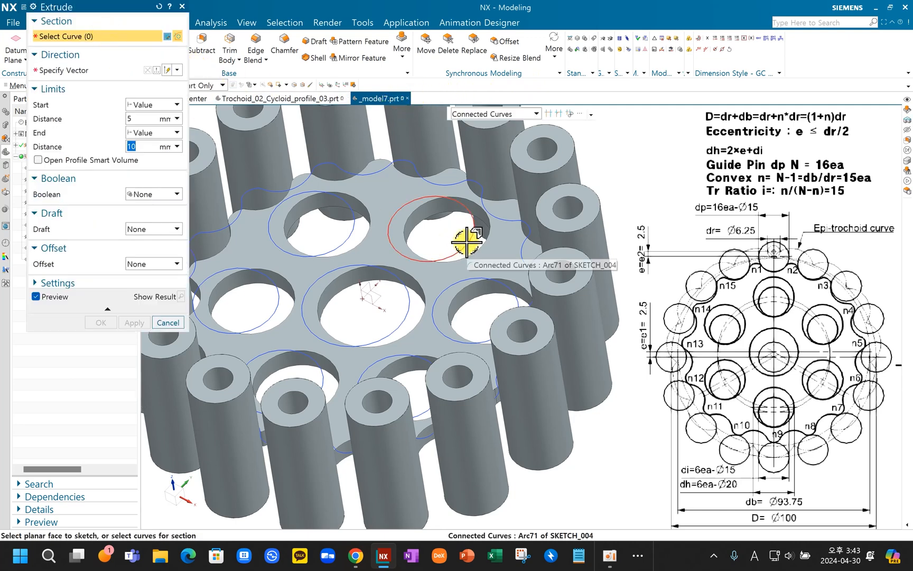
left_click(465, 241)
left_click(347, 238)
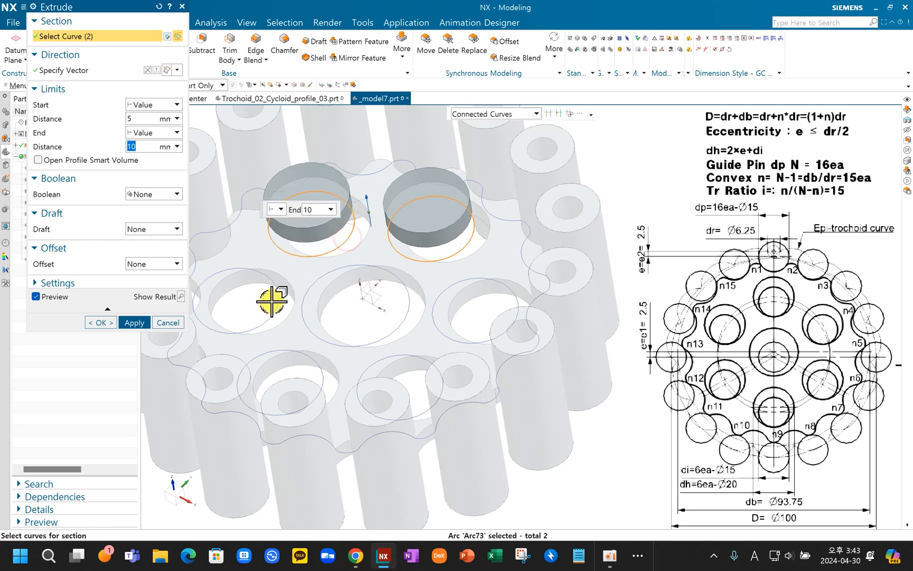
left_click(267, 305)
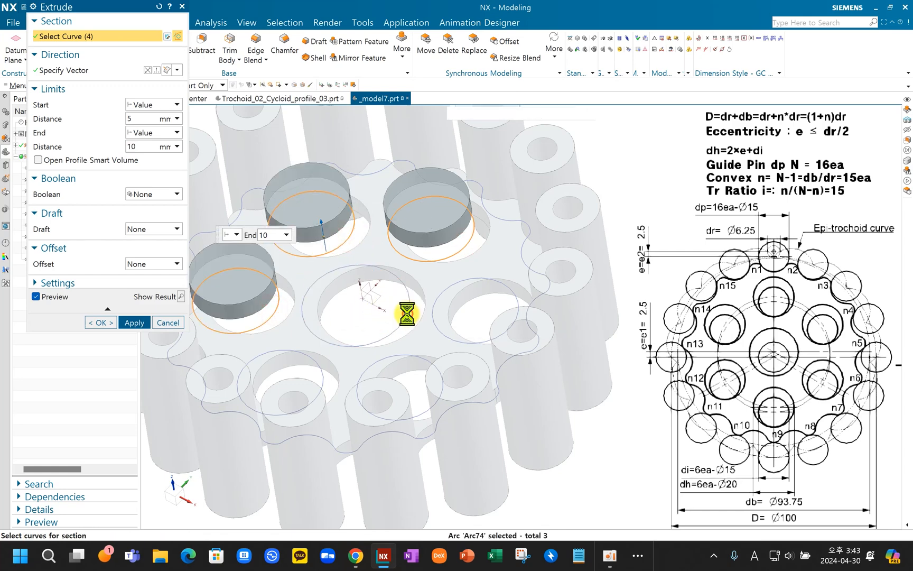
left_click(407, 311)
left_click(320, 371)
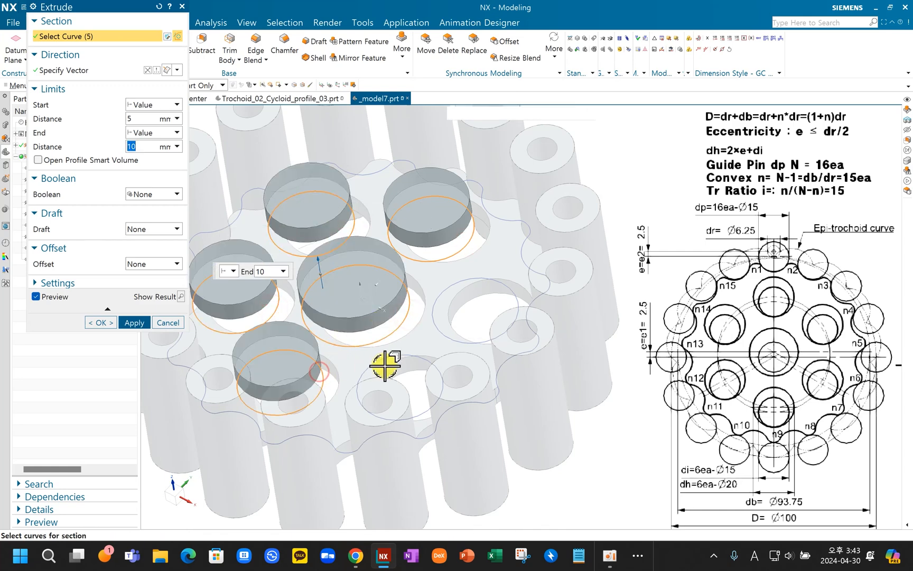
left_click(430, 360)
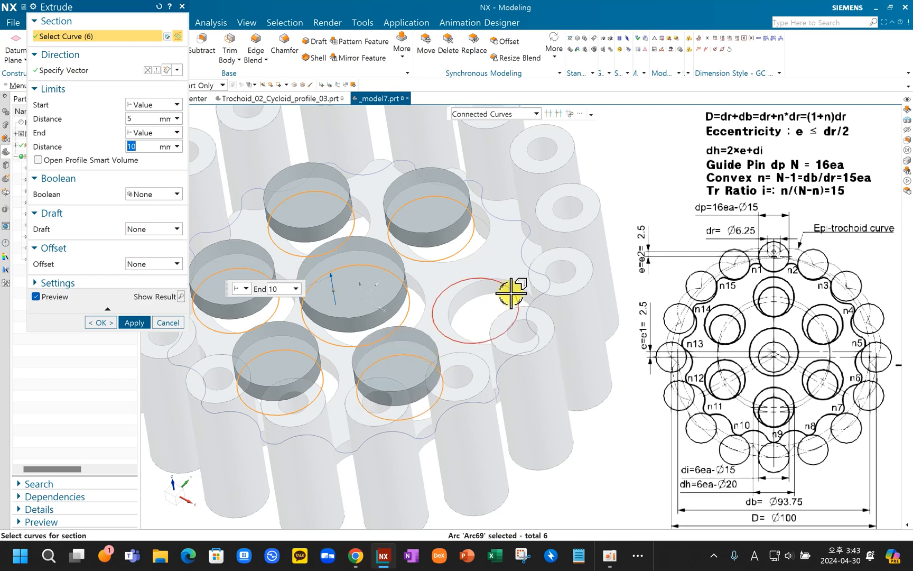
left_click(510, 291)
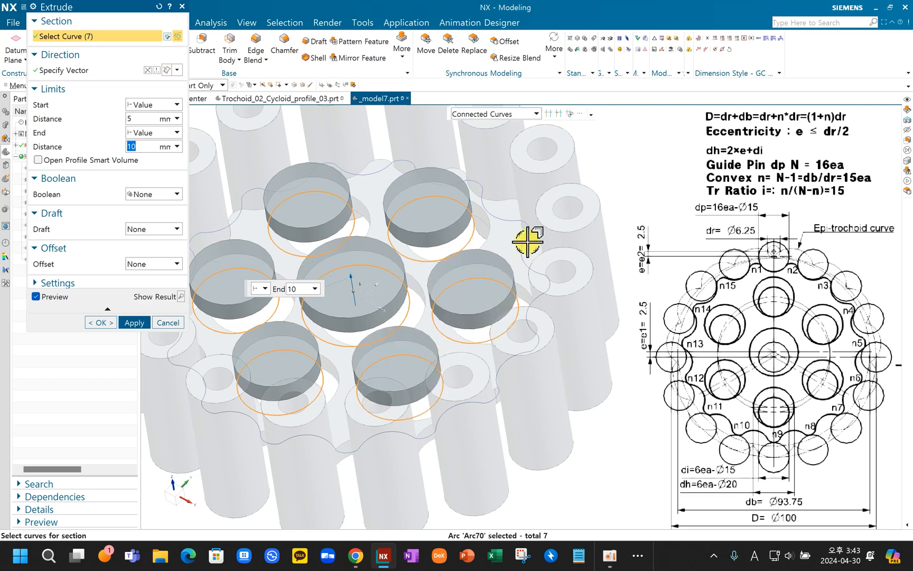
Step: Add the wavy trochoid profile to the section and extrude the second cycloid disc from 5 mm to 10 mm
left_click(510, 214)
scroll(493, 292, "down", 3)
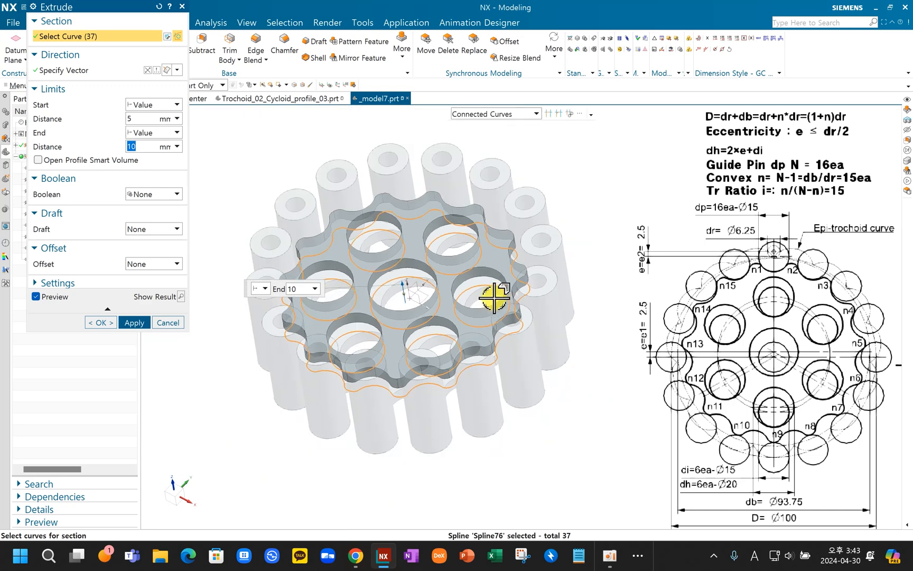
middle_click_drag(460, 263, 472, 233)
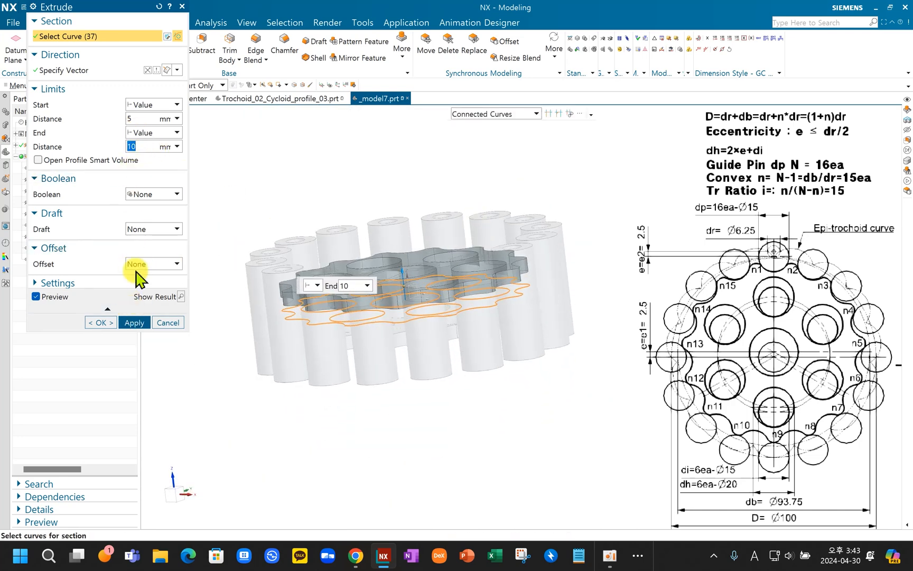
left_click(127, 321)
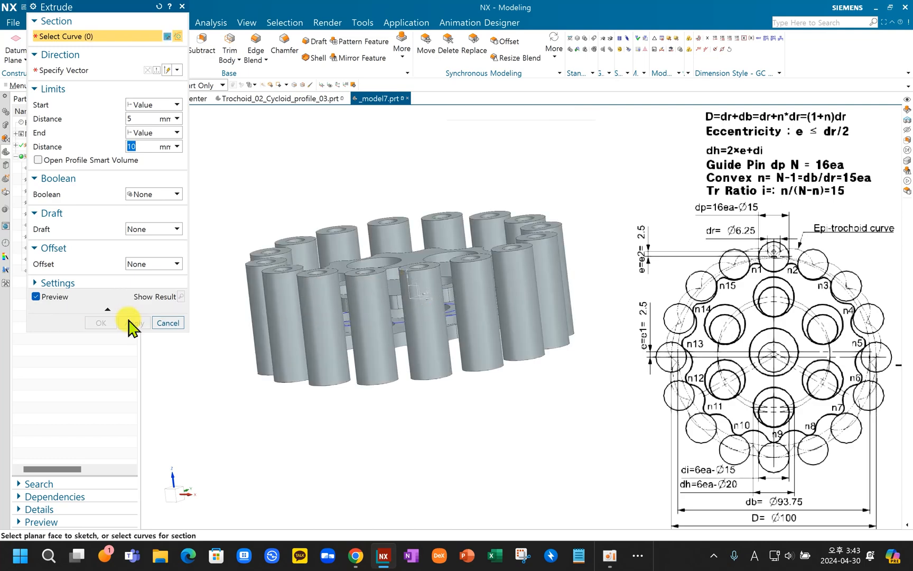
left_click(168, 323)
Step: Hide SKETCH_004 and display SKETCH_005
middle_click_drag(452, 286, 468, 349)
left_click(26, 225)
left_click(27, 236)
middle_click_drag(389, 276, 400, 251)
Step: Change the display colour of the upper cycloid disc to blue
key("ctrl+j")
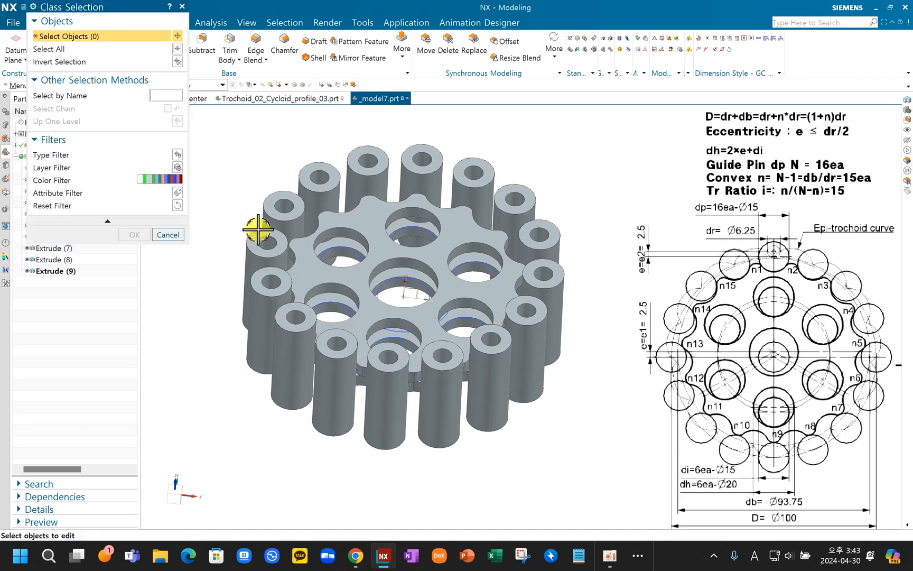
left_click(395, 231)
middle_click(465, 275)
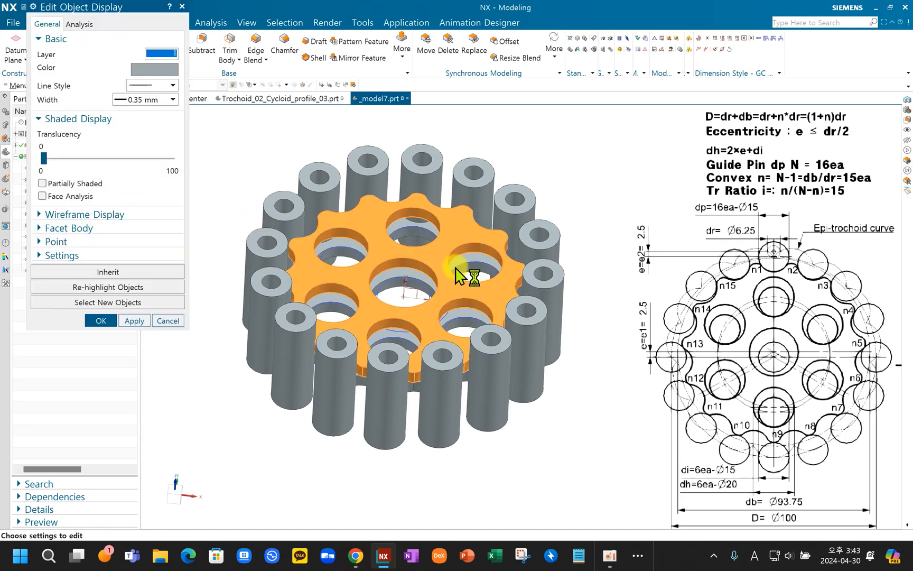
left_click(159, 71)
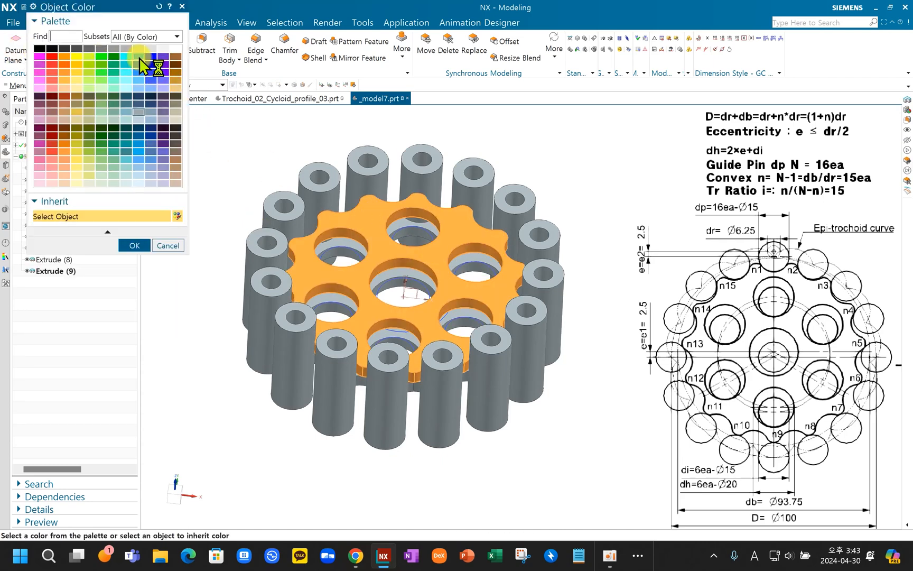
left_click(136, 245)
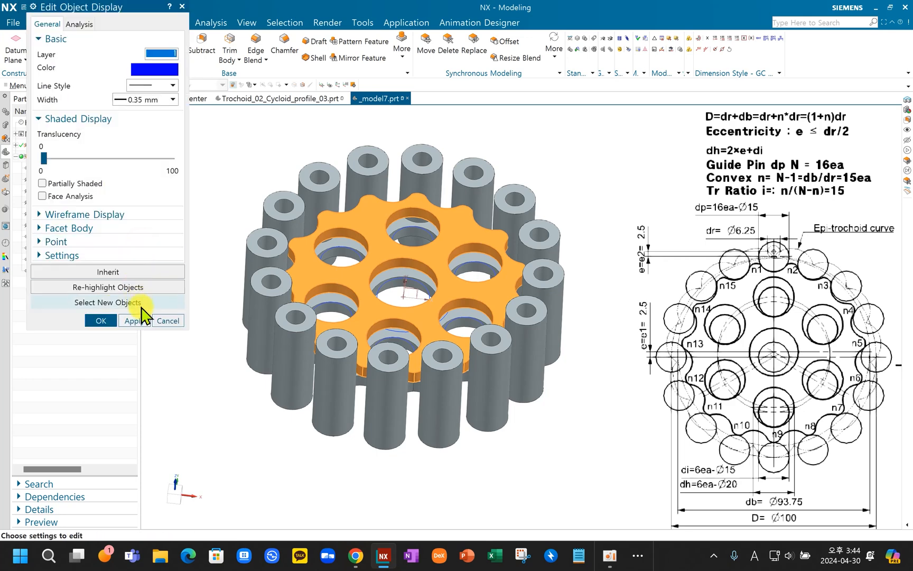
left_click(135, 321)
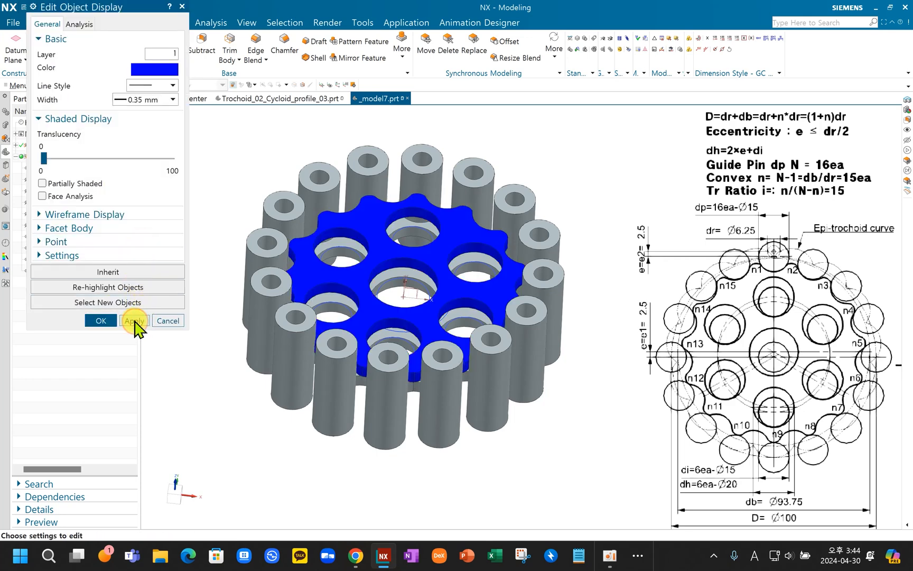
Step: Change the display colour of the lower cycloid disc to red and finish editing the object display
left_click(108, 303)
left_click(404, 231)
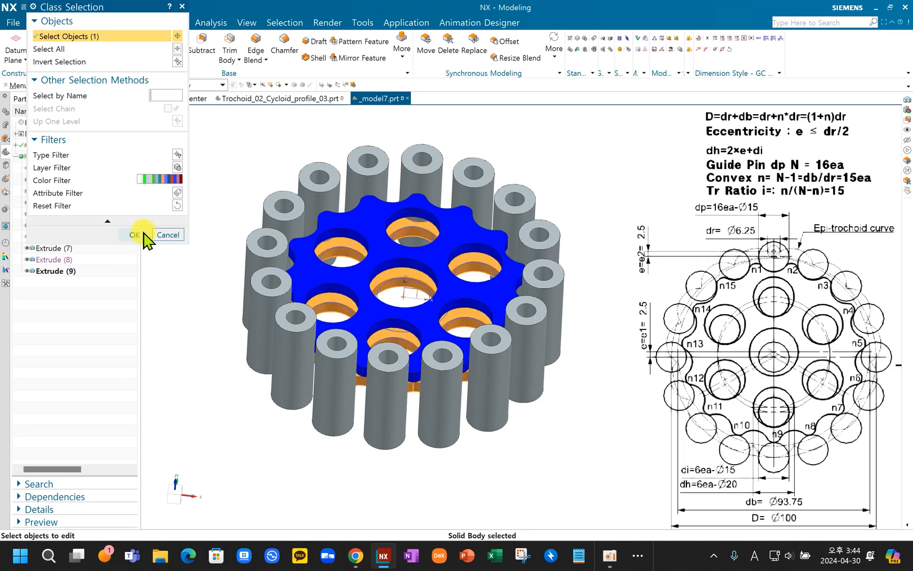
left_click(138, 234)
left_click(151, 70)
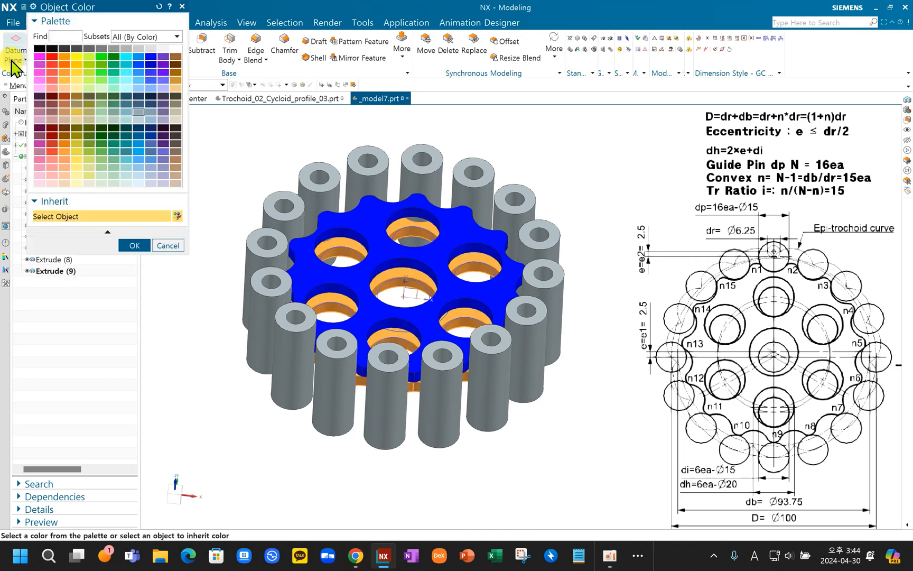
left_click(52, 56)
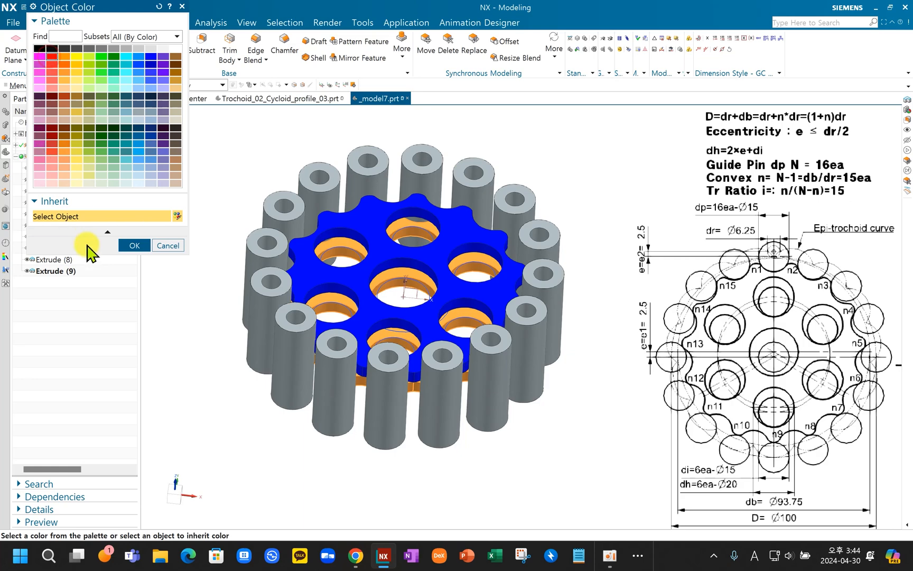
left_click(135, 245)
left_click(135, 322)
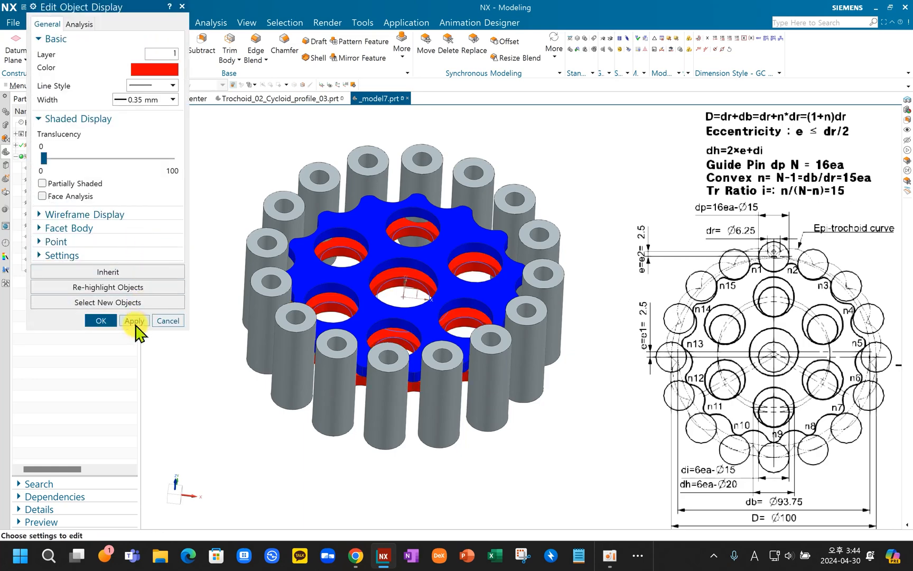
left_click(101, 320)
scroll(471, 292, "up", 5)
middle_click_drag(471, 292, 385, 321)
scroll(464, 299, "down", 5)
scroll(394, 335, "down", 3)
scroll(395, 336, "up", 1)
scroll(383, 321, "up", 2)
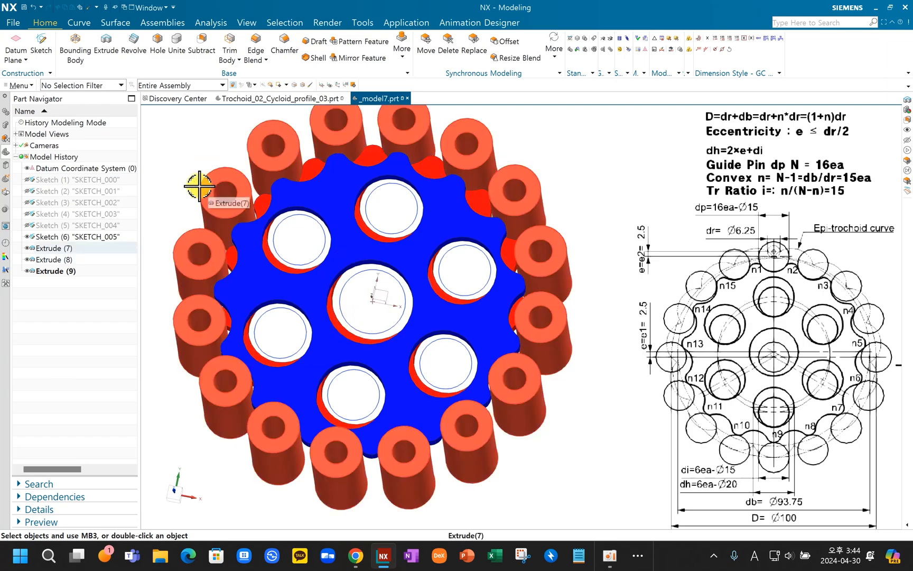
left_click(104, 47)
middle_click_drag(344, 258, 347, 255)
scroll(380, 236, "down", 5)
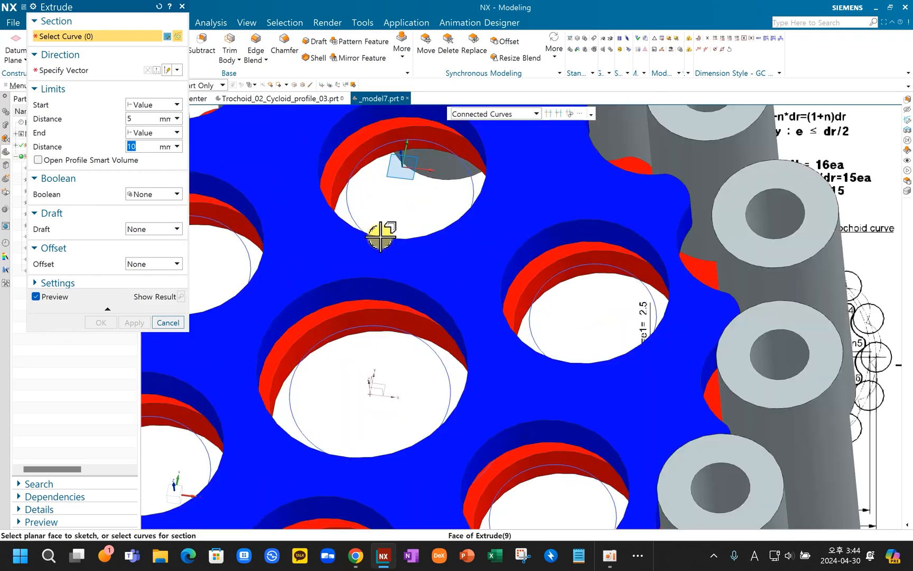
left_click(474, 186)
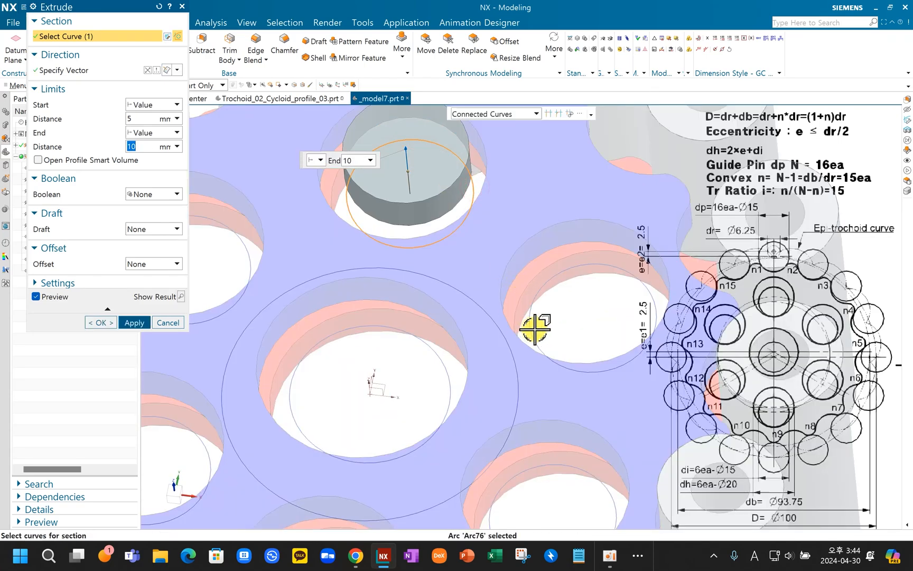
left_click(534, 328)
left_click(445, 368)
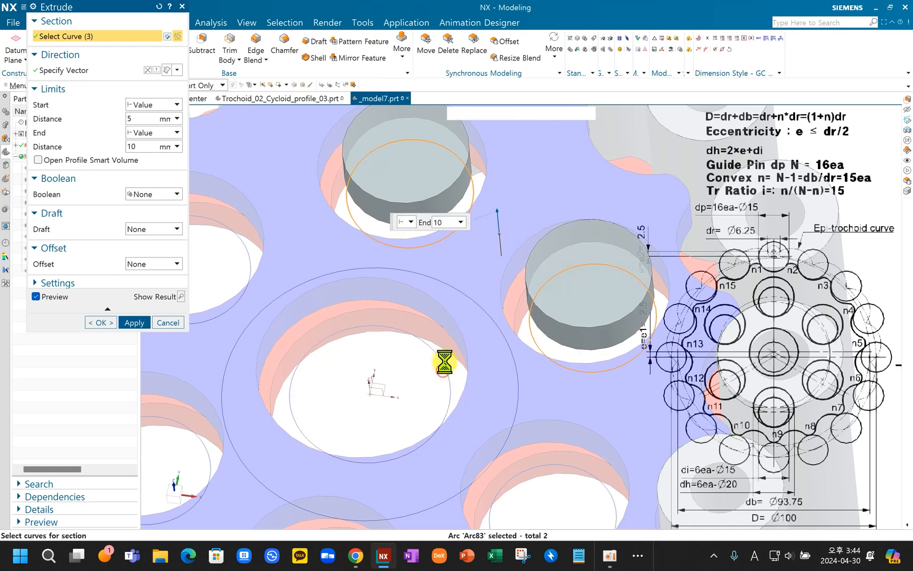
scroll(409, 345, "down", 4)
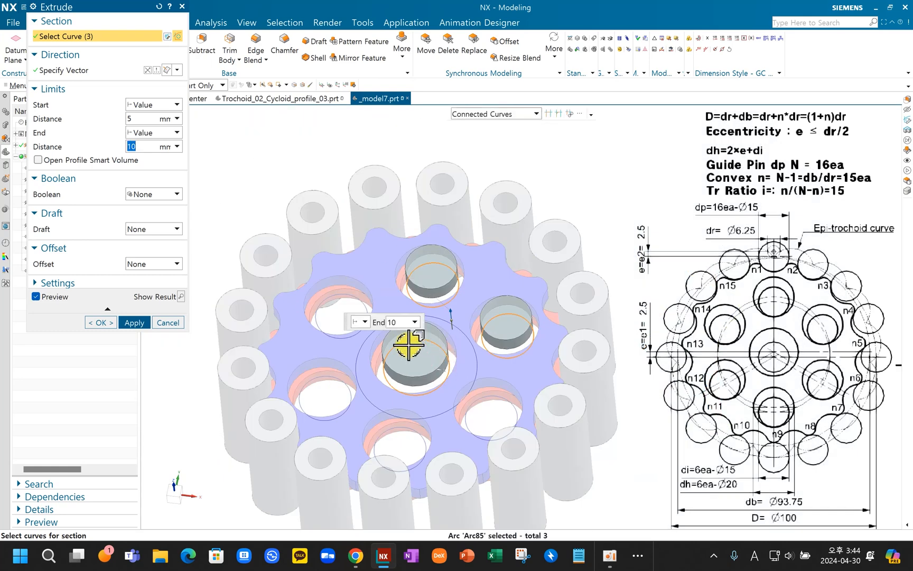
left_click(364, 307)
left_click(346, 393)
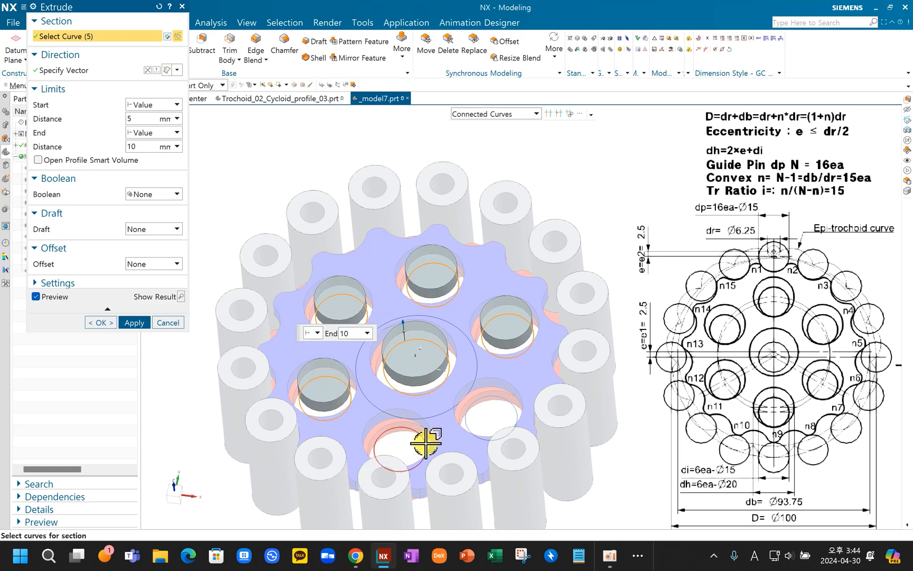
left_click(444, 426)
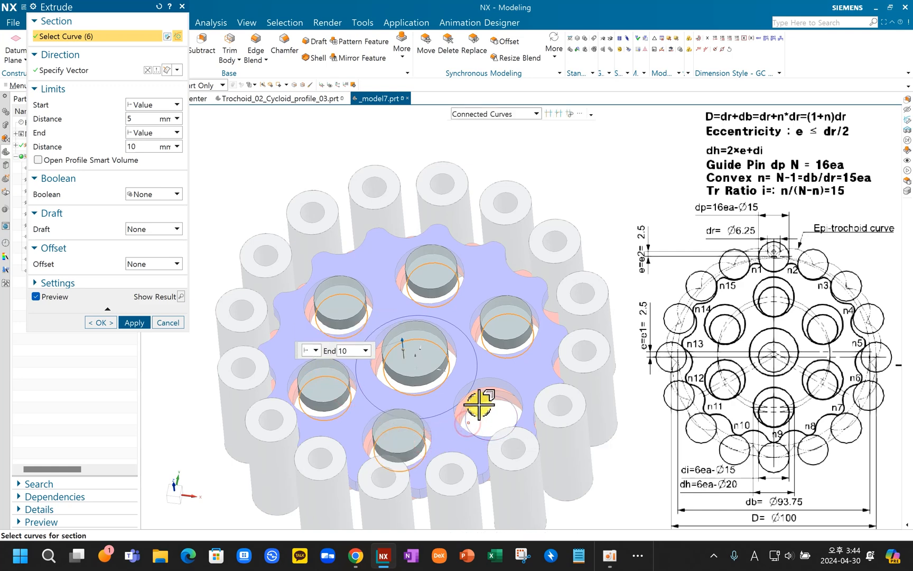
mouse_move(531, 369)
middle_mouse_down()
mouse_move(546, 393)
mouse_move(534, 373)
mouse_move(536, 300)
mouse_move(520, 372)
middle_mouse_up()
scroll(493, 392, "up", 5)
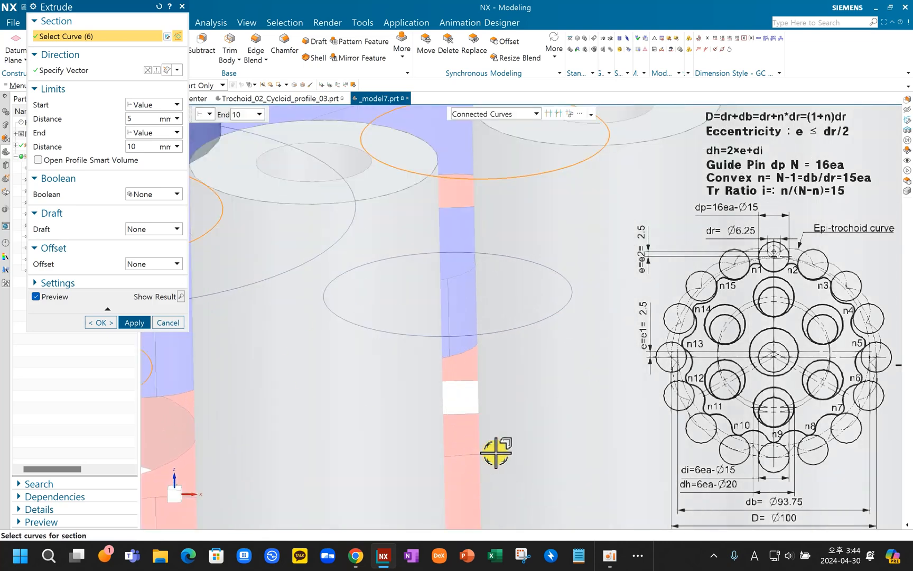
middle_click_drag(535, 421, 548, 404)
scroll(548, 405, "down", 6)
middle_click_drag(532, 351, 504, 441)
scroll(526, 311, "up", 5)
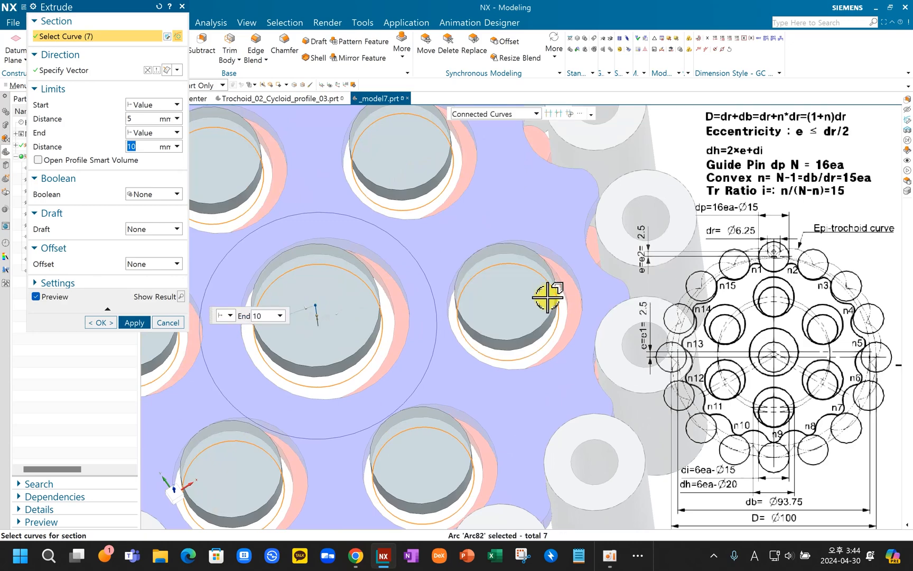
scroll(547, 290, "down", 3)
middle_click_drag(549, 301, 573, 312)
left_click(175, 323)
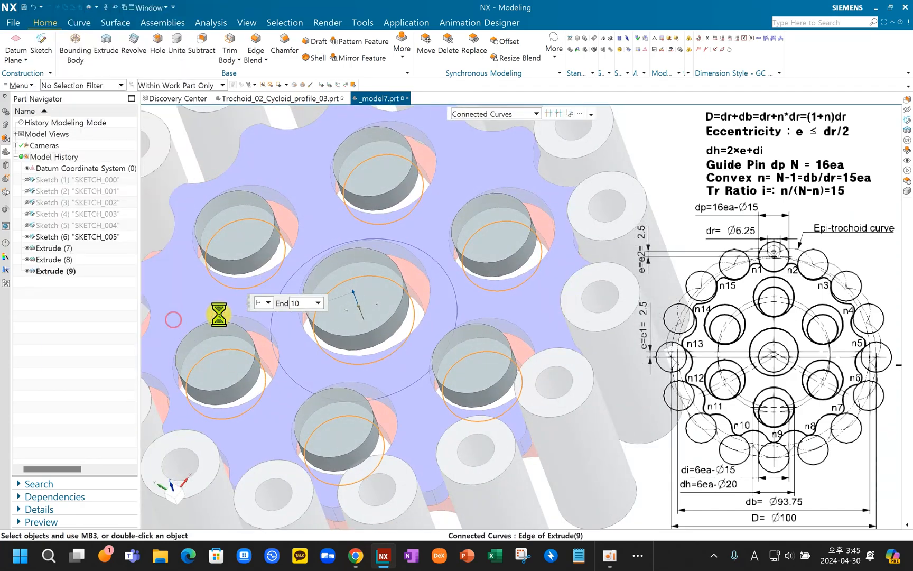
Step: Hide both cycloid discs so that only the guide pins and SKETCH_005 are displayed
key("ctrl+b")
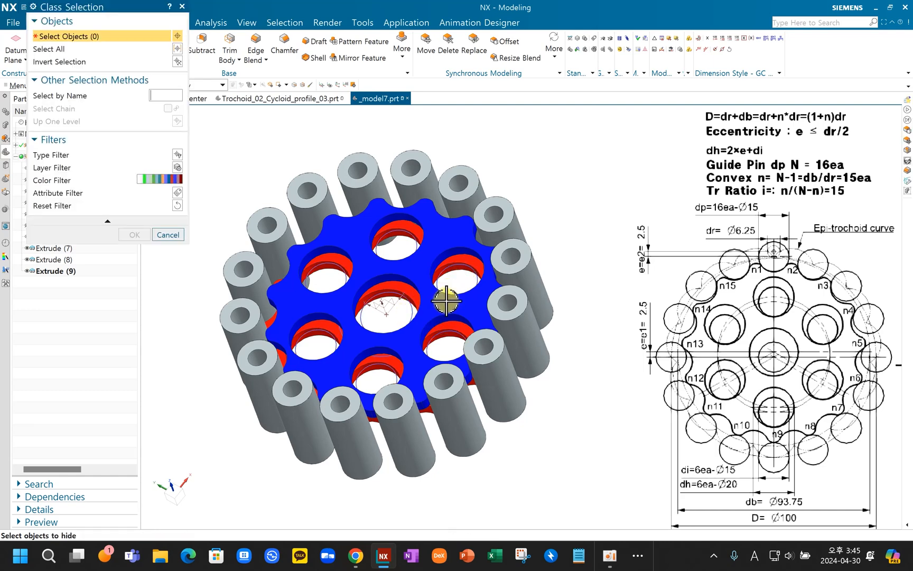
left_click(457, 248)
middle_click(458, 248)
middle_click_drag(516, 288, 538, 302)
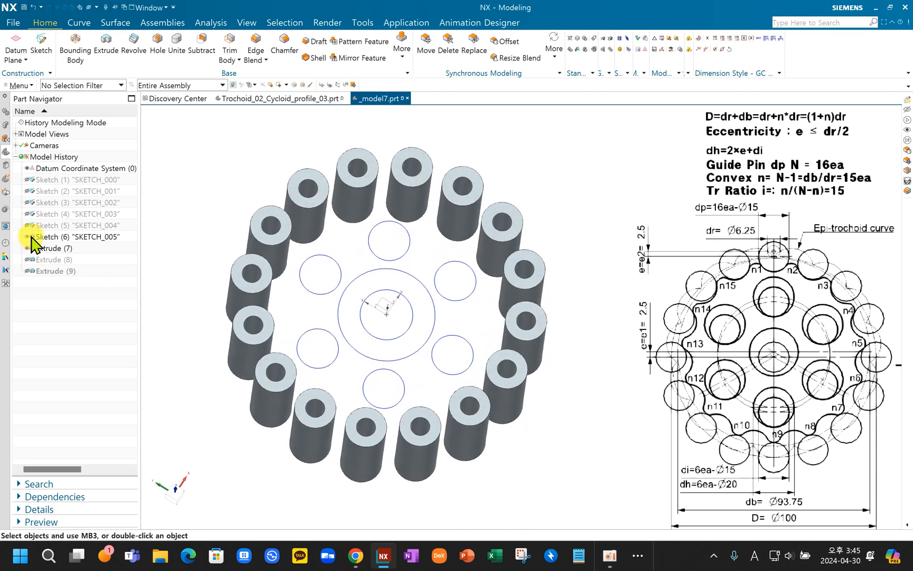
Step: Add an 80 mm diameter circle concentric with the central circles to SKETCH_005 and finish the sketch
left_click(58, 241)
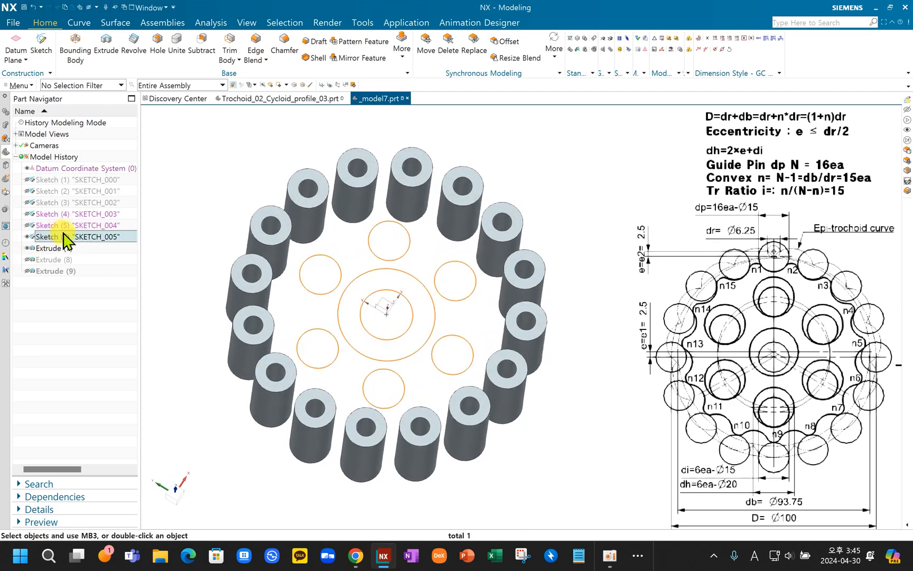
double_click(64, 236)
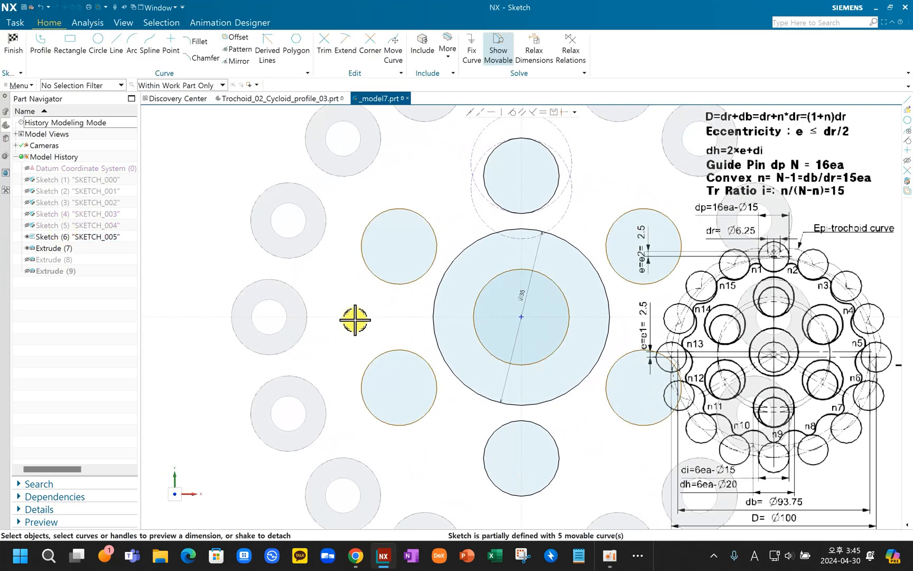
scroll(355, 320, "down", 4)
middle_click_drag(415, 341, 380, 307)
scroll(380, 305, "up", 3)
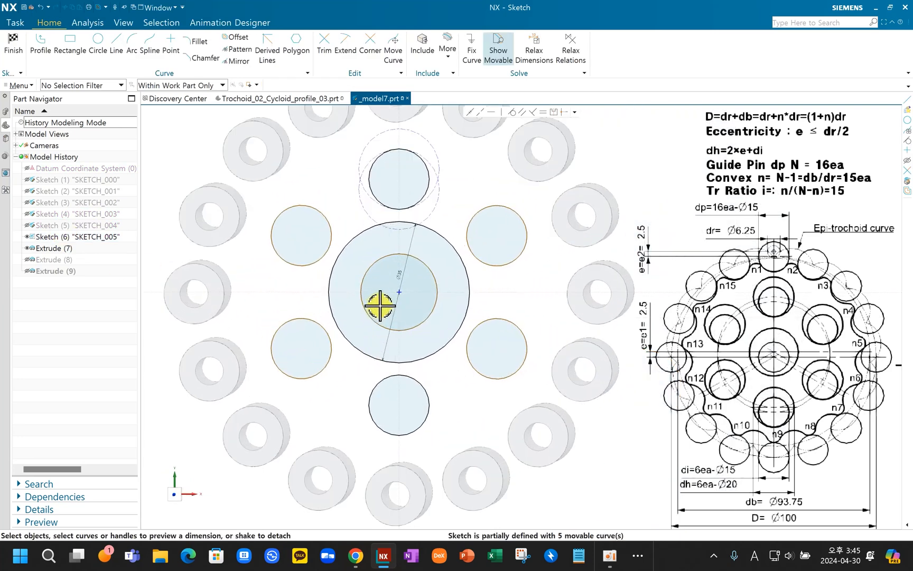
left_click(100, 44)
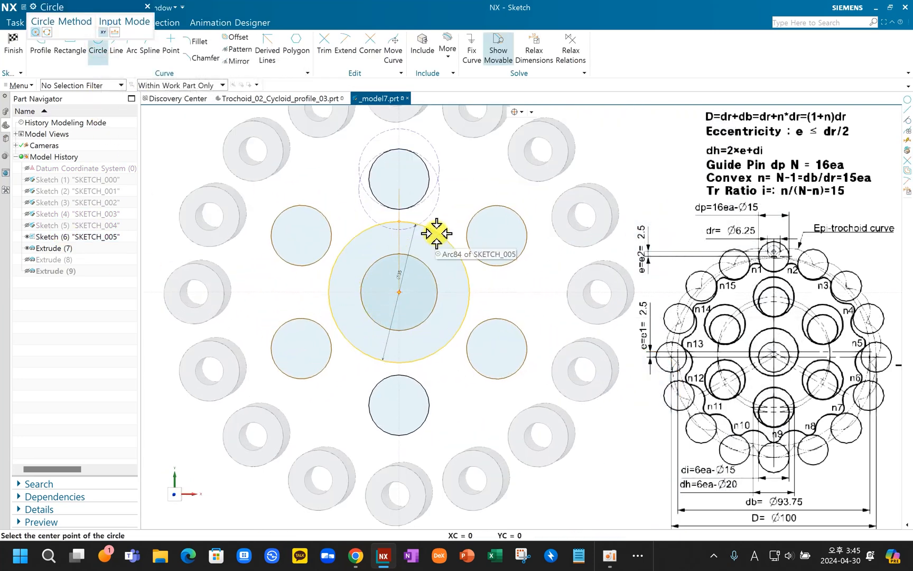
left_click(436, 233)
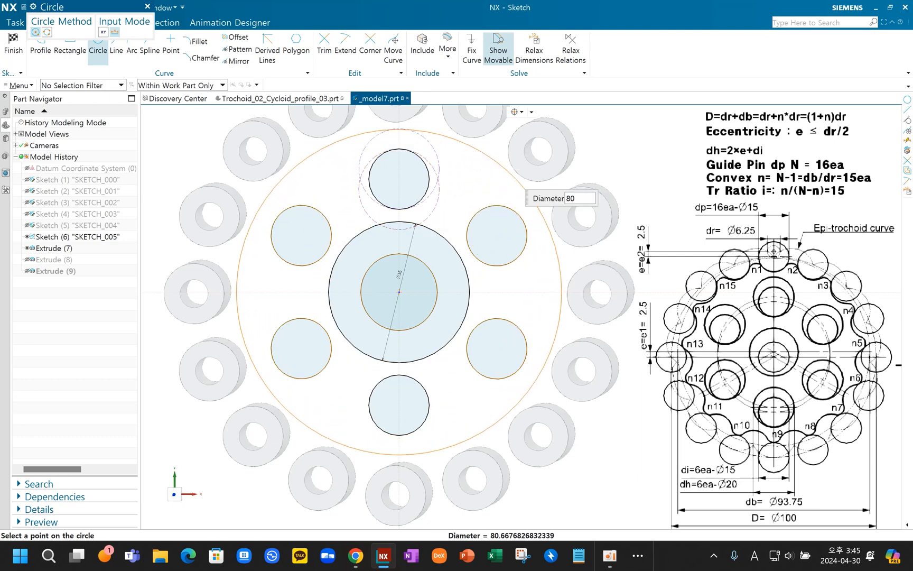
type("80")
key("Return")
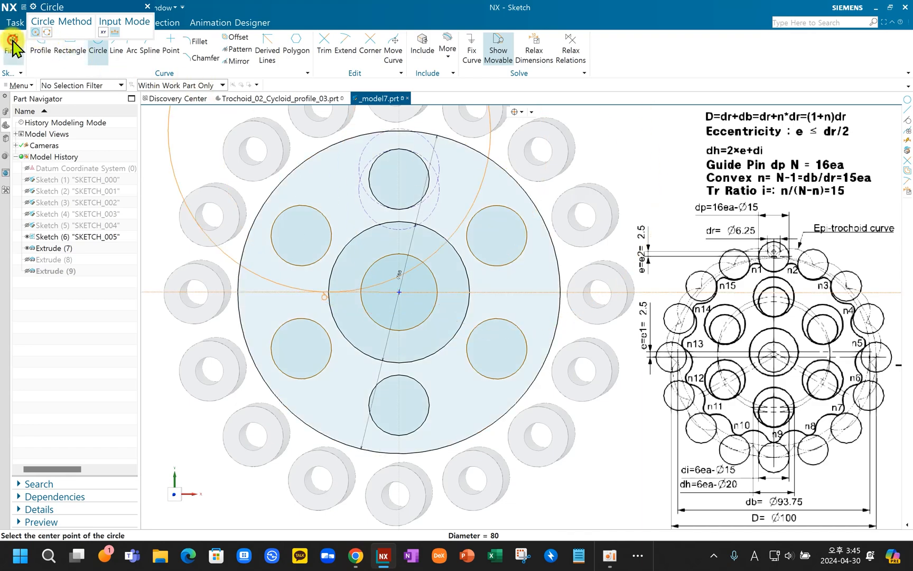
left_click(13, 46)
Step: Extrude the six small circles around the centre of SKETCH_005 symmetrically by 60 mm, without a Boolean
mouse_move(224, 255)
middle_mouse_down()
mouse_move(473, 342)
mouse_move(475, 326)
mouse_move(469, 337)
middle_mouse_up()
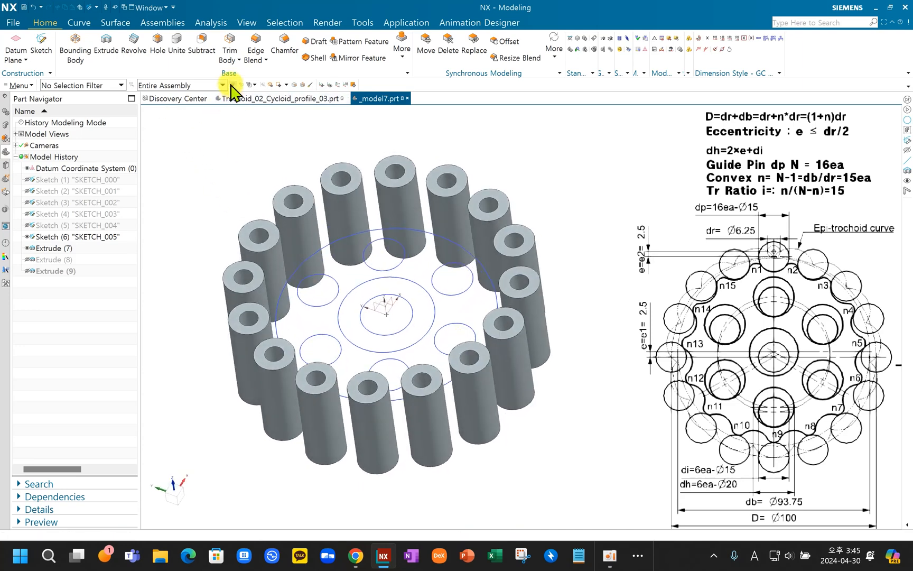
left_click(106, 47)
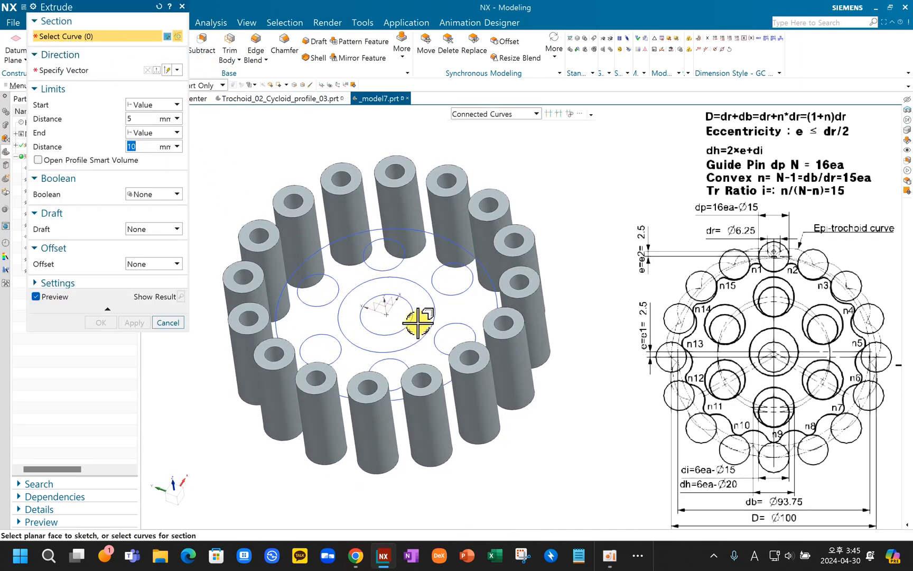
scroll(418, 324, "up", 2)
left_click(472, 282)
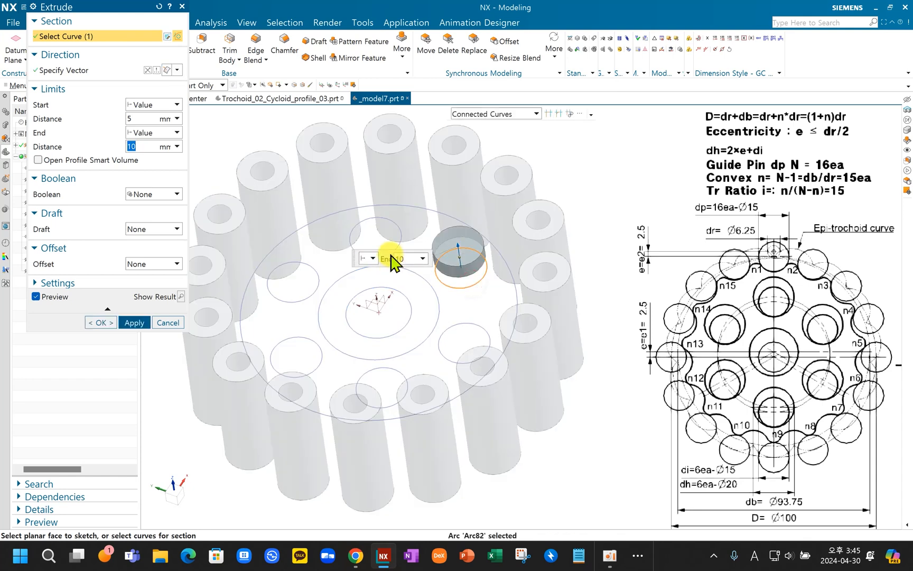
left_click(396, 244)
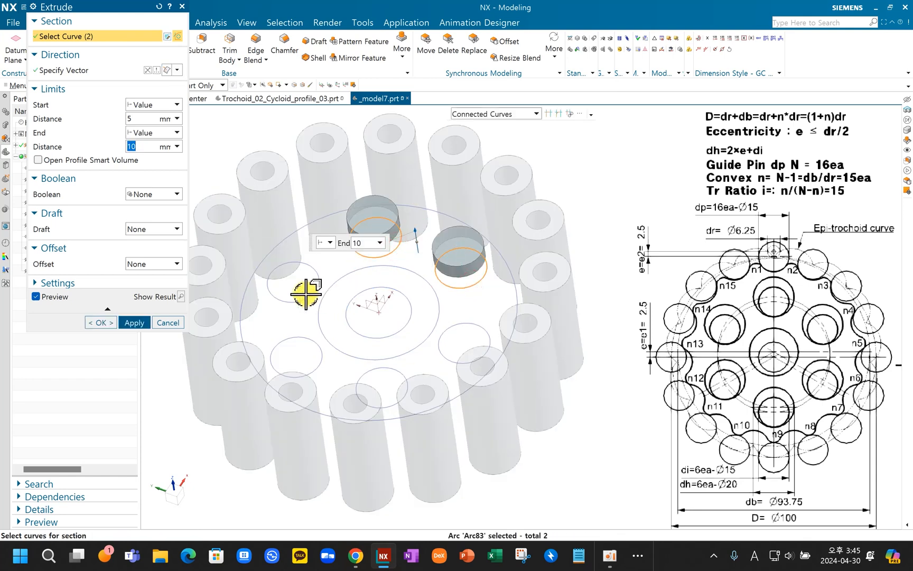
left_click(302, 296)
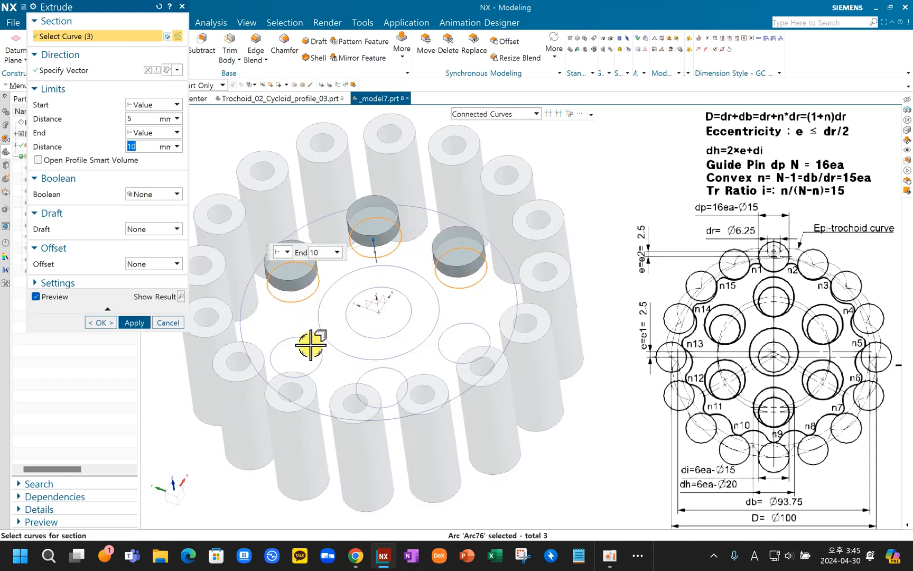
left_click(310, 340)
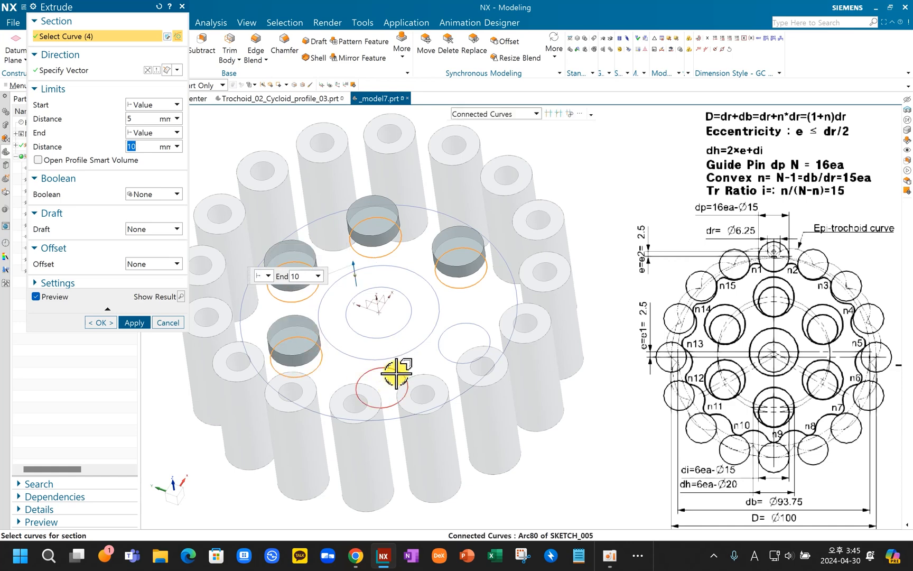
left_click(396, 373)
left_click(447, 357)
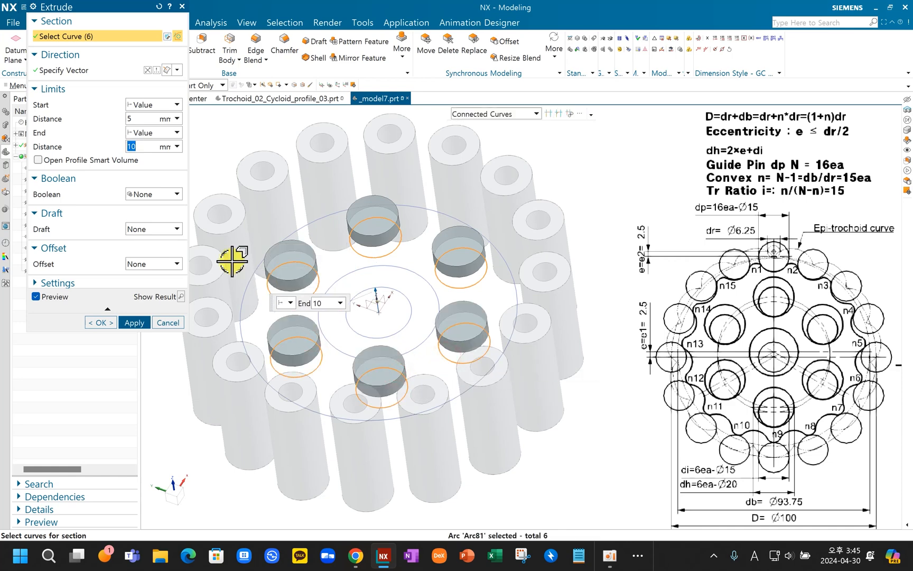
left_click(150, 106)
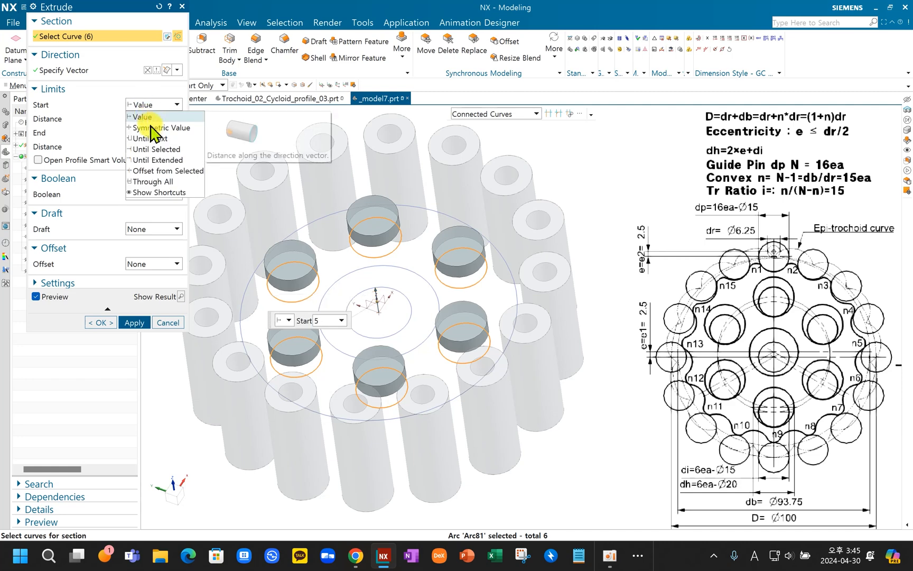
left_click(155, 120)
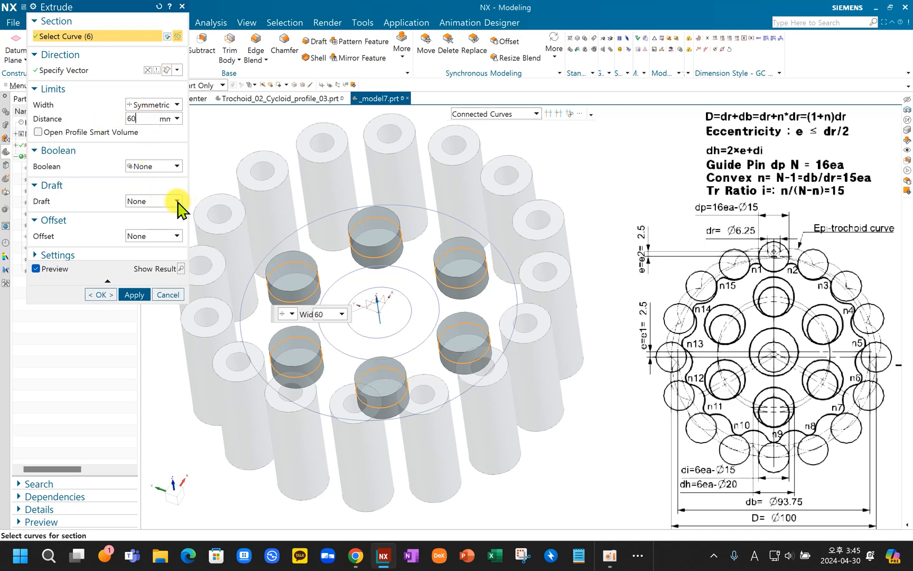
key("Return")
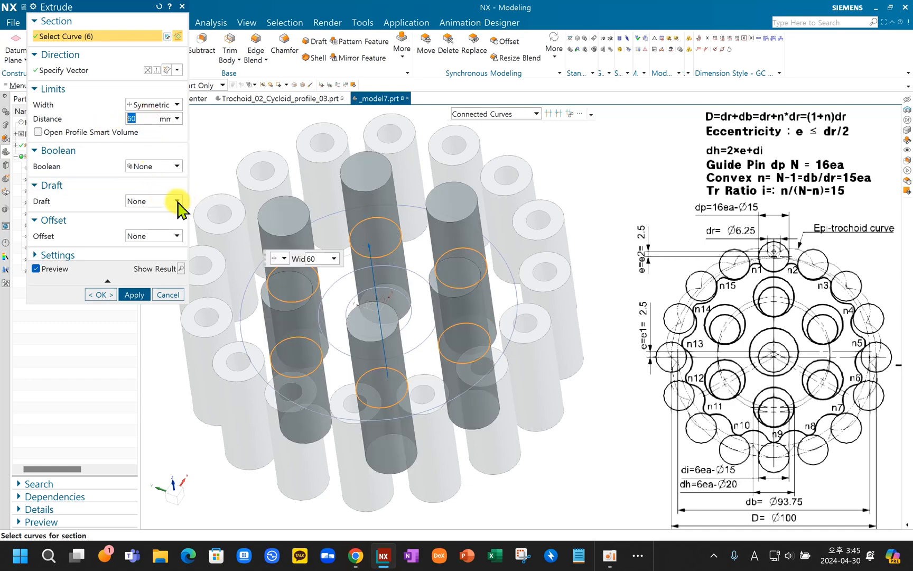
left_click(134, 295)
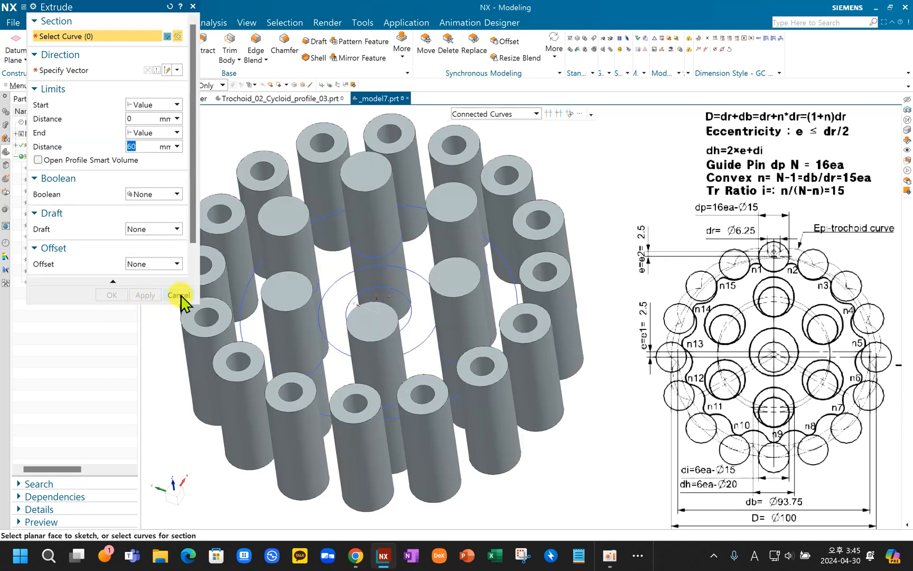
left_click(179, 295)
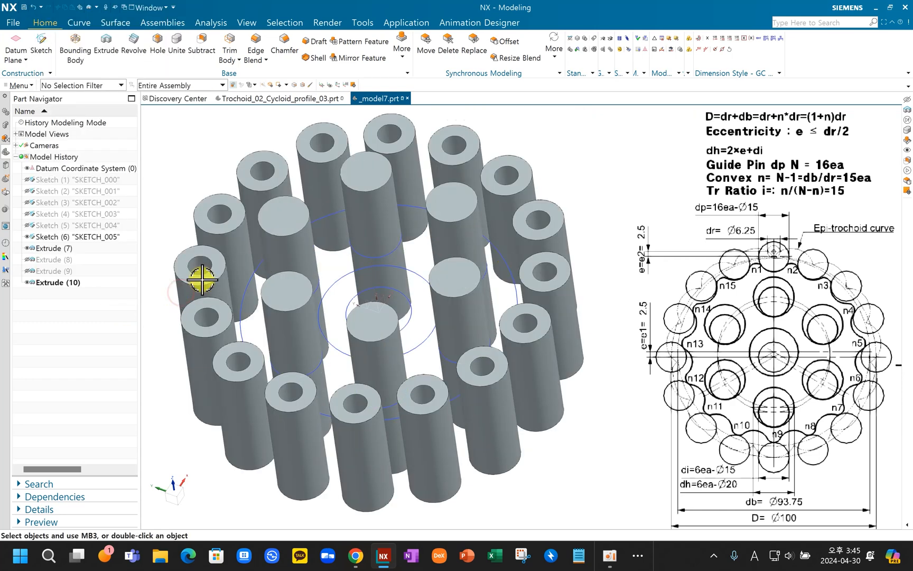
Step: Extrude the 80 mm circle together with the innermost centre circle from 25 to 30 mm as a separate disc with a centre hole
left_click(104, 42)
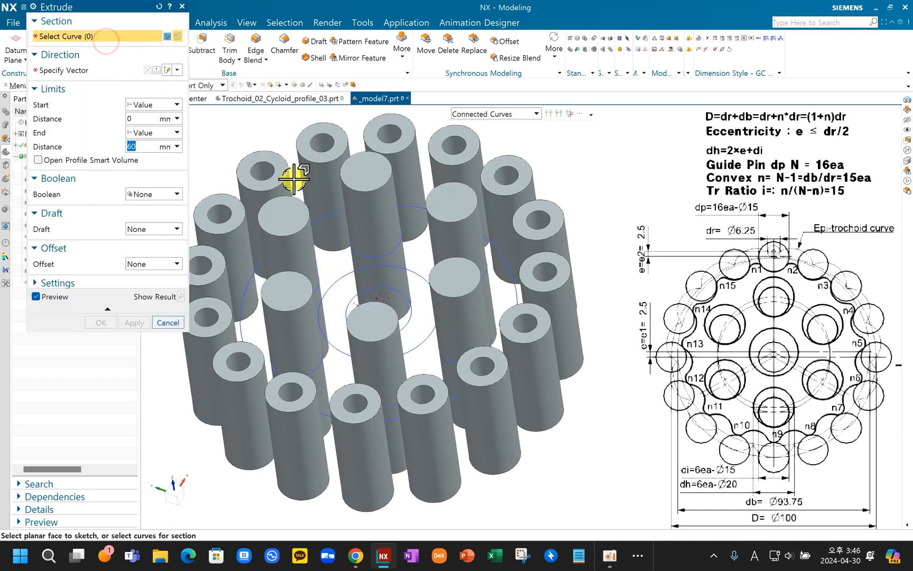
left_click(517, 288)
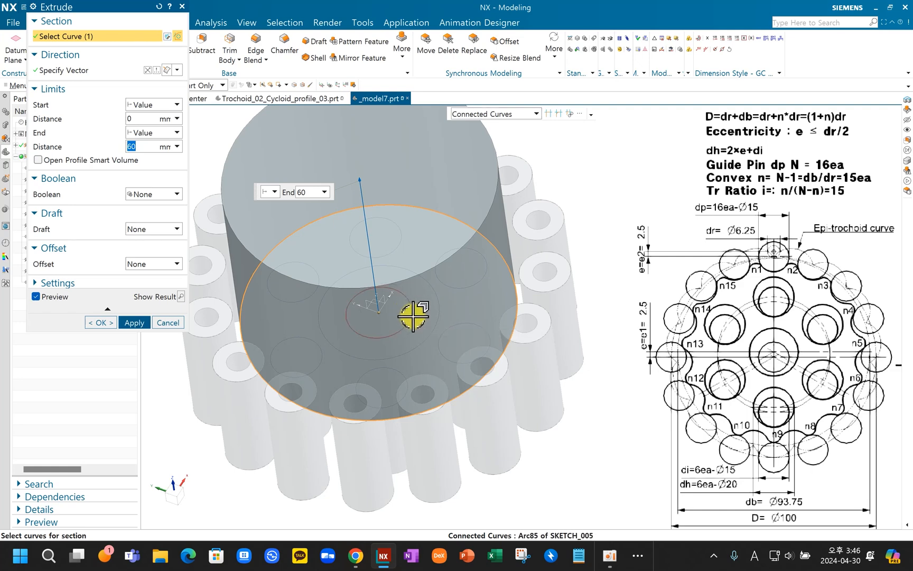
left_click(148, 144)
double_click(142, 116)
type("25")
left_click(151, 145)
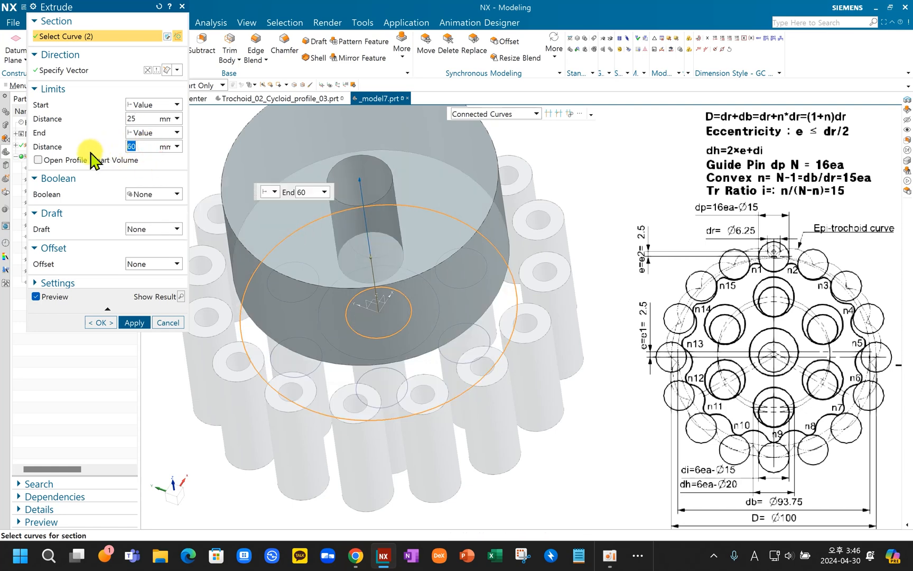
key("Return")
mouse_move(422, 293)
middle_mouse_down()
mouse_move(433, 259)
mouse_move(428, 275)
middle_mouse_up()
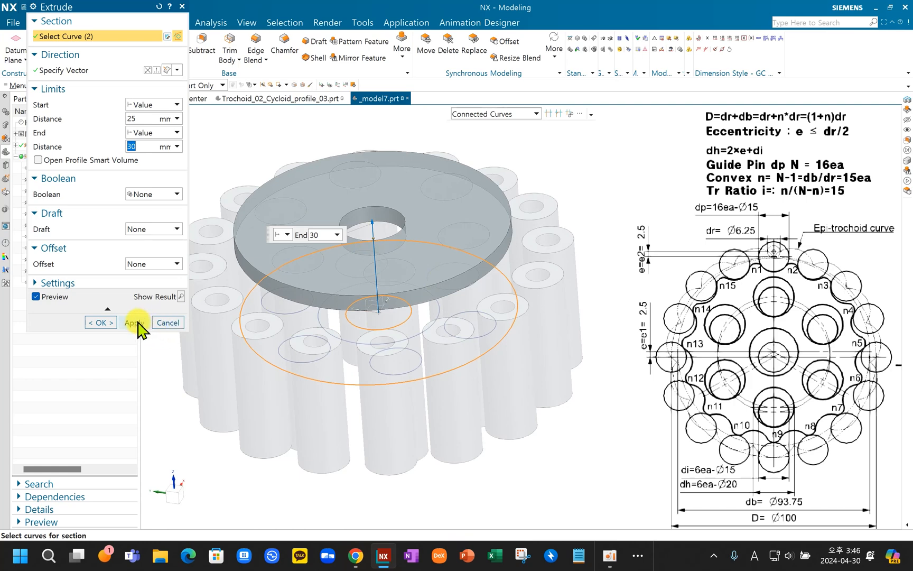
left_click(136, 324)
Step: Extrude the 80 mm circle alone as a separate solid disc at the opposite ends of the inner pins
middle_click_drag(510, 338, 517, 350)
scroll(507, 357, "up", 3)
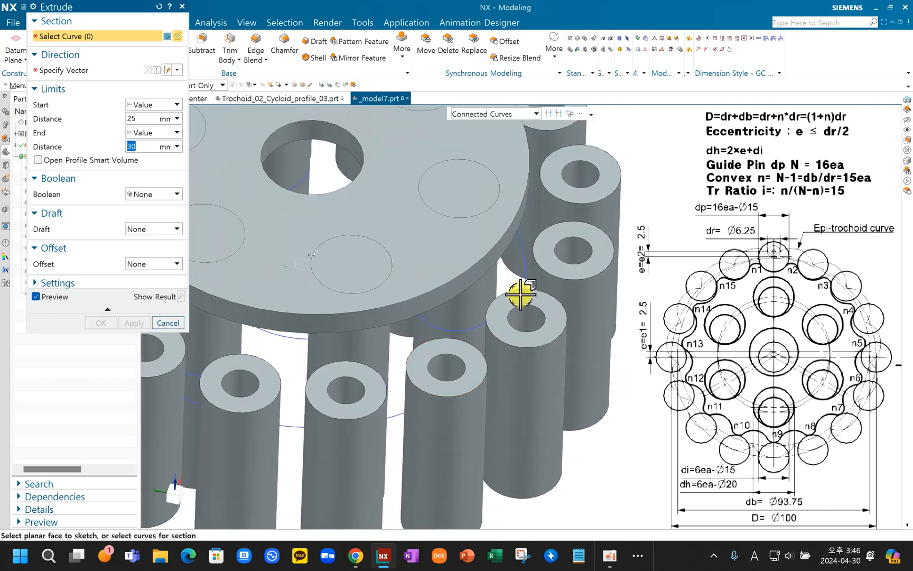
left_click(525, 272)
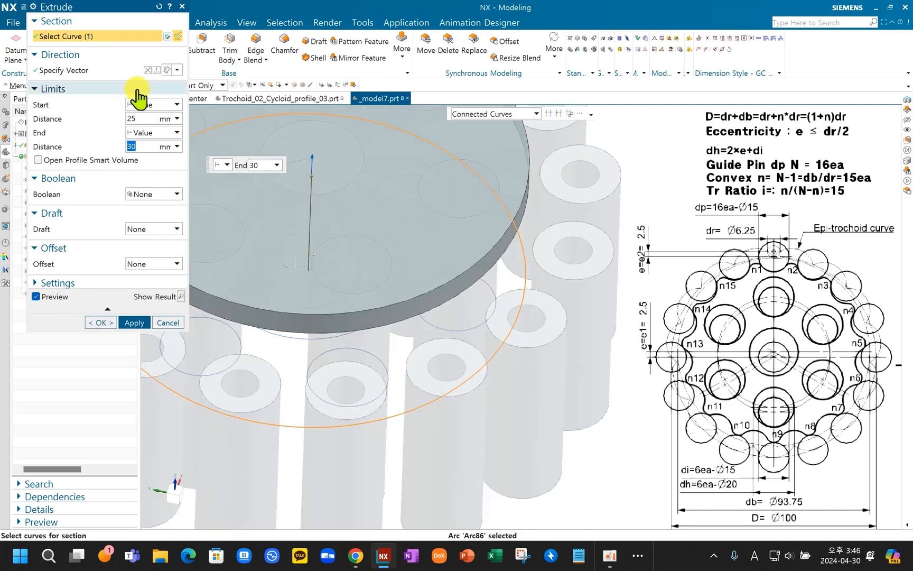
left_click(101, 321)
scroll(430, 326, "down", 3)
middle_click_drag(430, 326, 247, 207)
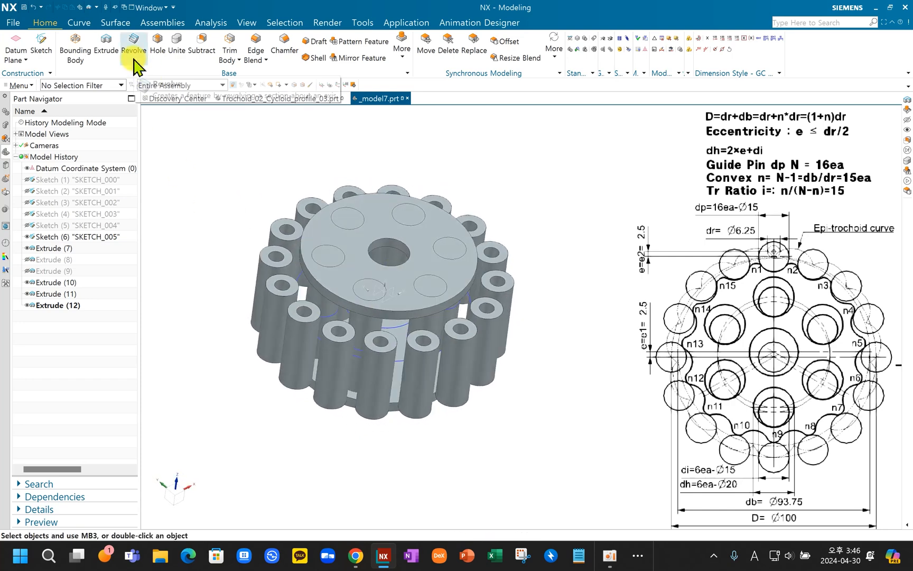
left_click(201, 42)
left_click(420, 263)
scroll(420, 263, "up", 3)
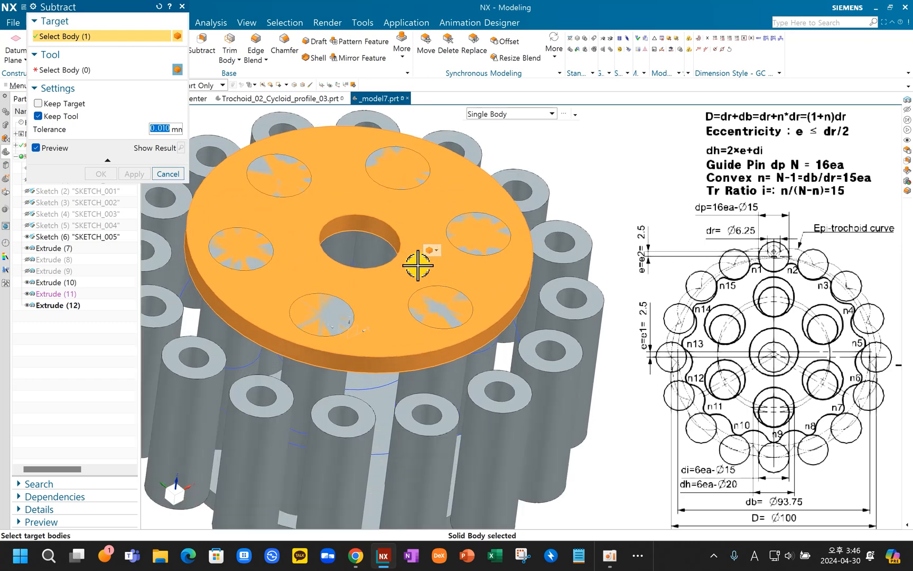
left_click(282, 180)
left_click(376, 172)
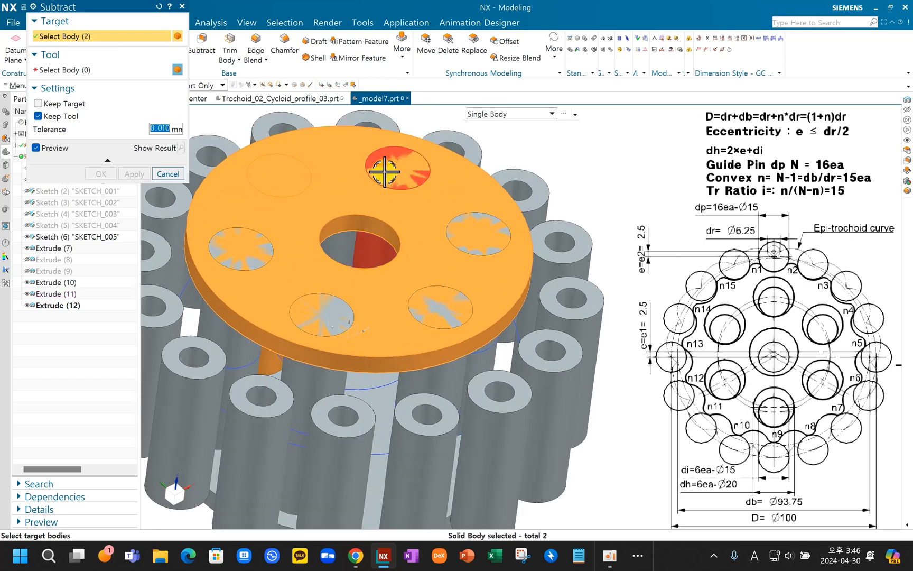
left_click(491, 250)
left_click(443, 308)
left_click(329, 312)
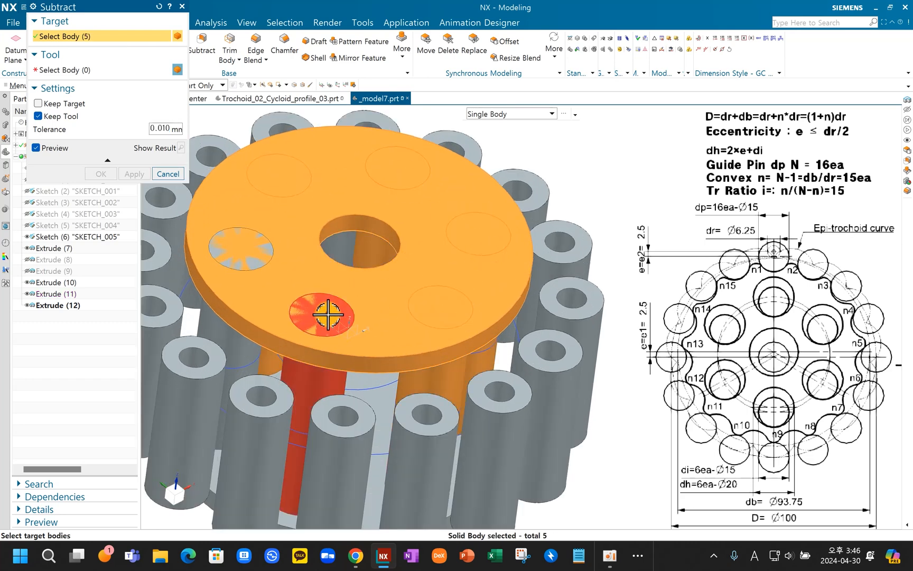
left_click(247, 257)
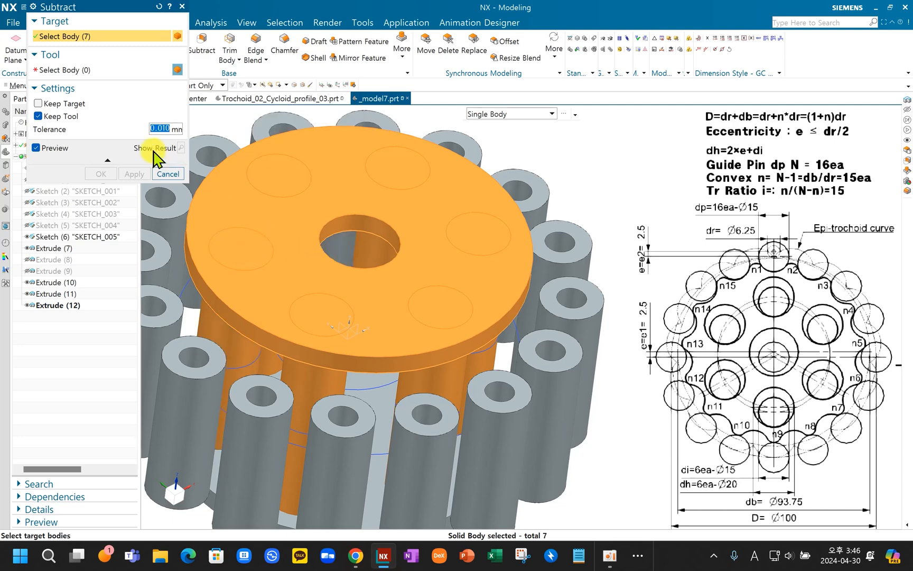
key("Escape")
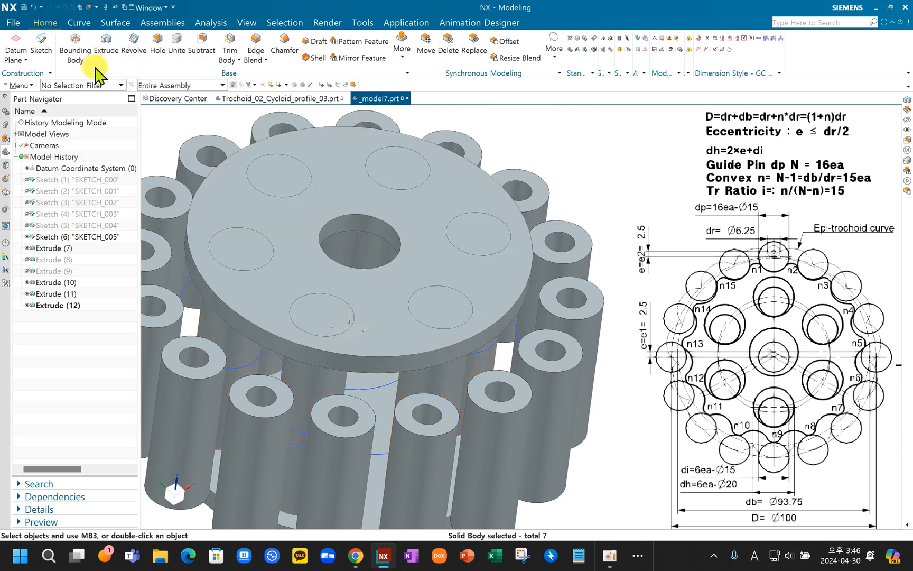
Step: Subtract the six inner pins from the disc with the centre hole, keeping the pins as tool bodies
left_click(200, 51)
left_click(292, 216)
left_click(60, 70)
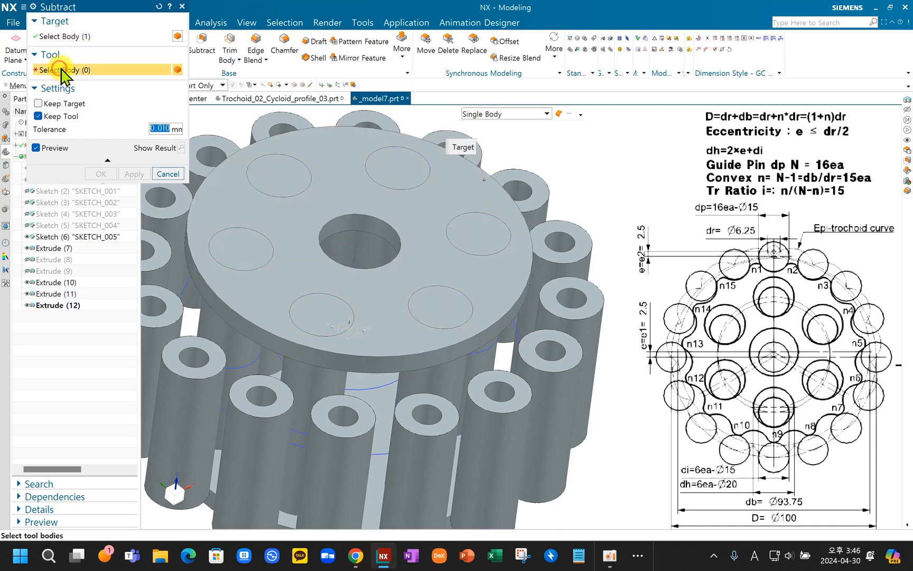
left_click(283, 178)
left_click(414, 176)
left_click(489, 241)
left_click(439, 311)
left_click(315, 317)
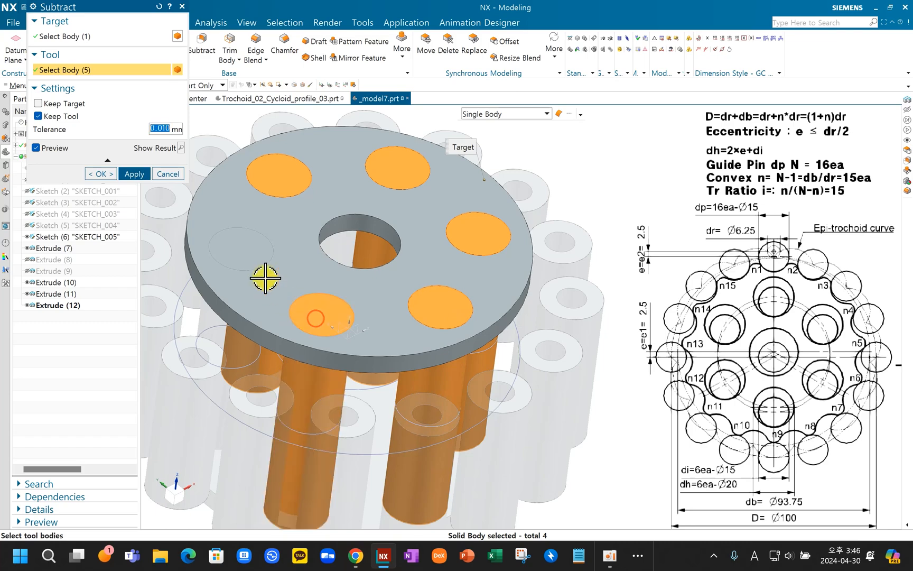
left_click(255, 261)
left_click(129, 174)
Step: Subtract the six inner pins from the solid disc without the centre hole, keeping the pins as tool bodies
middle_click_drag(434, 330, 410, 332)
scroll(411, 332, "up", 3)
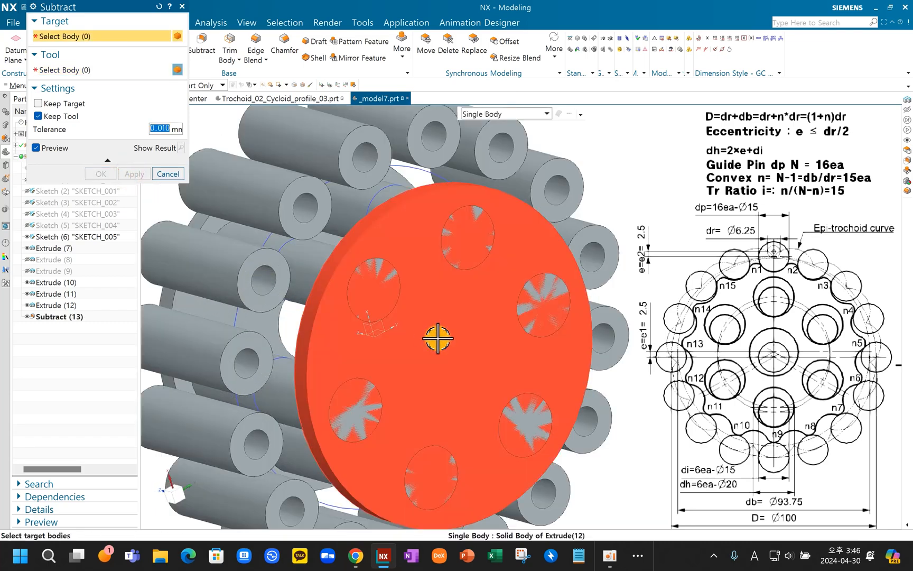
left_click(435, 342)
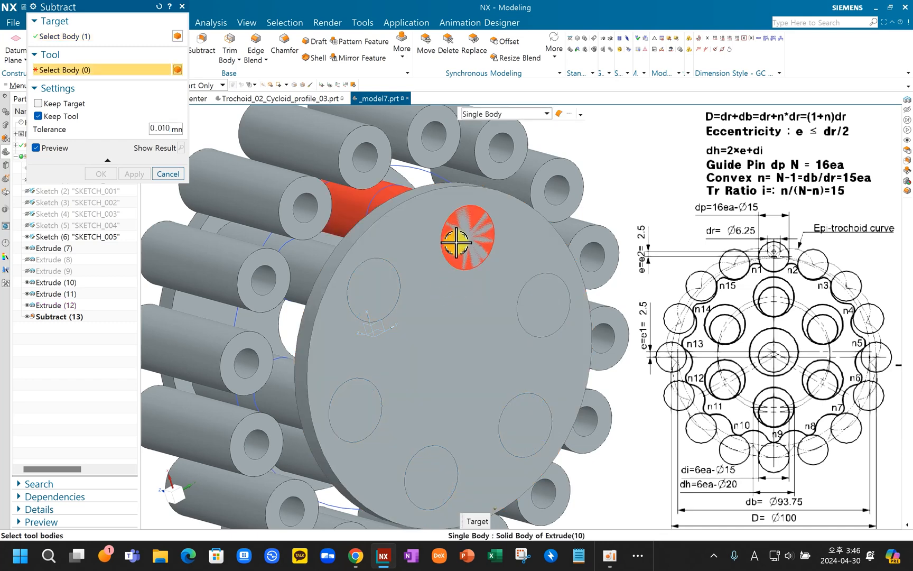
left_click(463, 258)
left_click(546, 309)
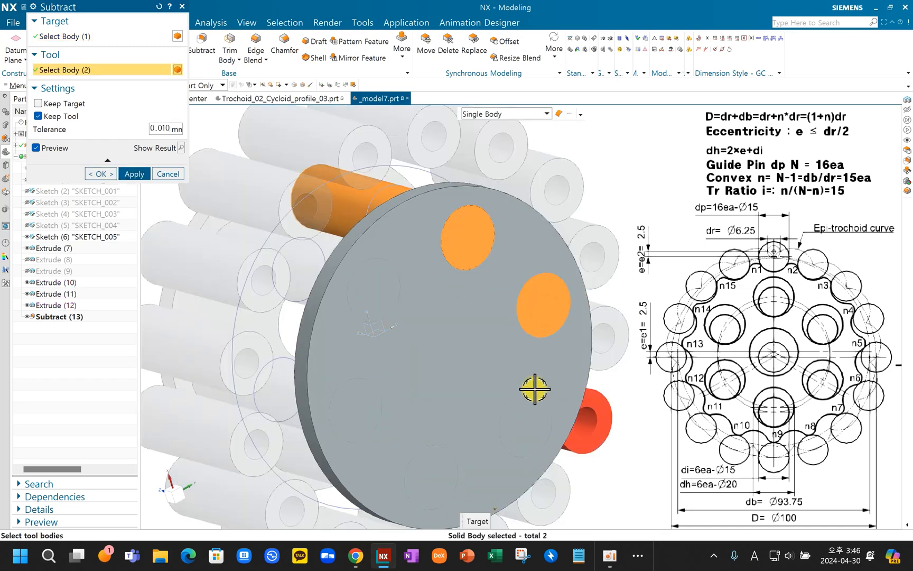
left_click(529, 417)
left_click(442, 478)
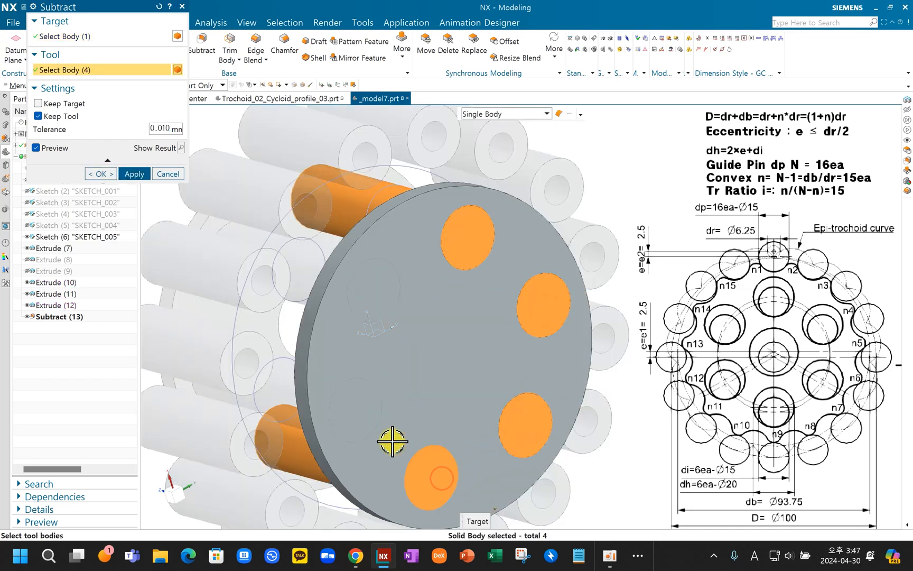
left_click(362, 415)
left_click(385, 308)
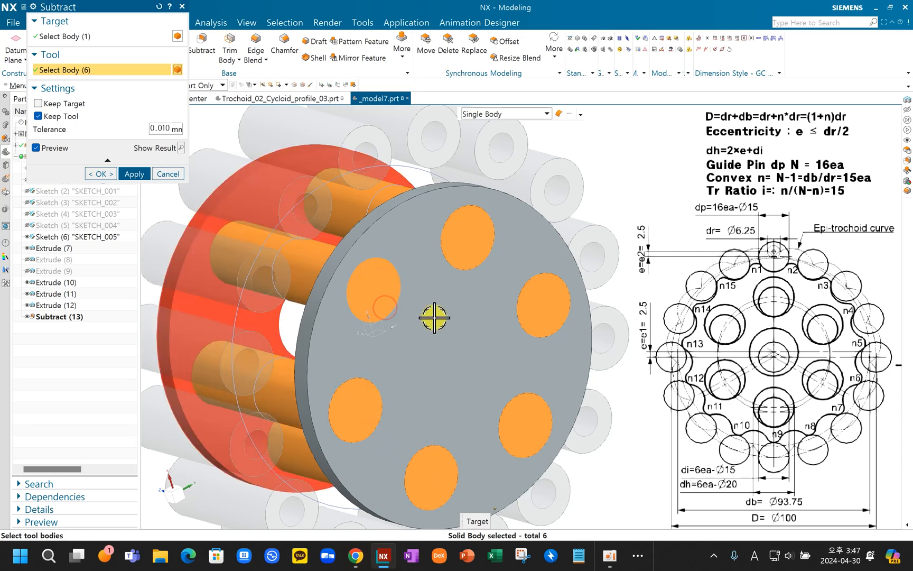
left_click(135, 174)
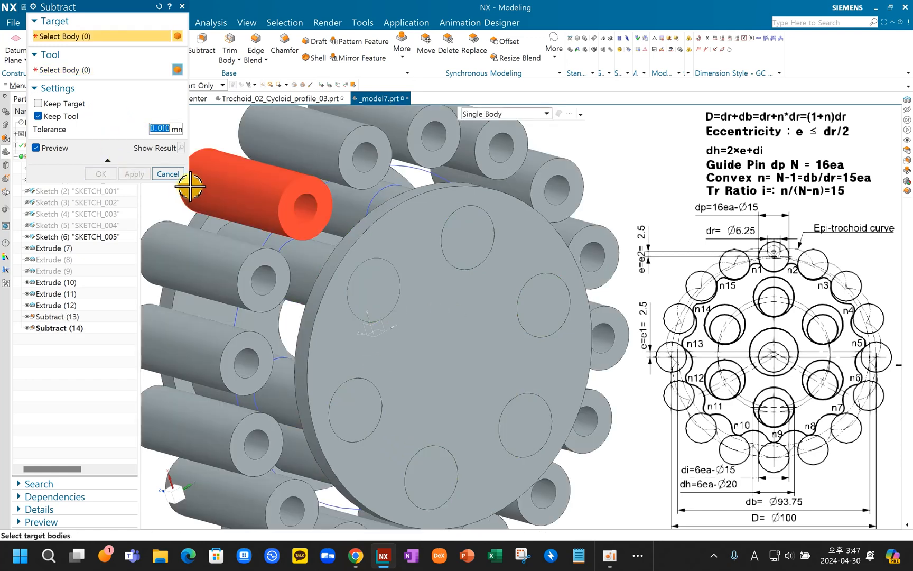
left_click(168, 174)
scroll(377, 280, "down", 3)
middle_click_drag(378, 281, 417, 321)
scroll(481, 306, "up", 5)
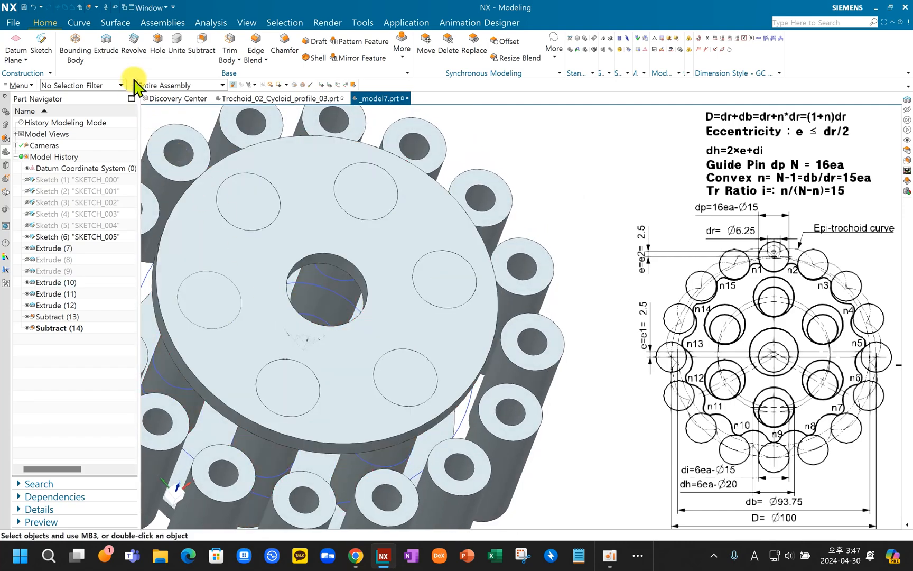
left_click(115, 47)
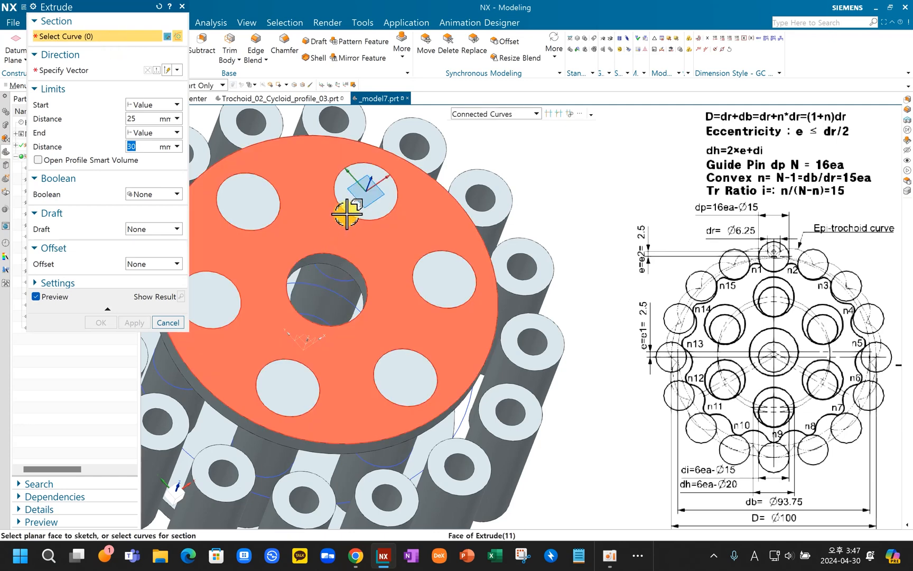
left_click(348, 213)
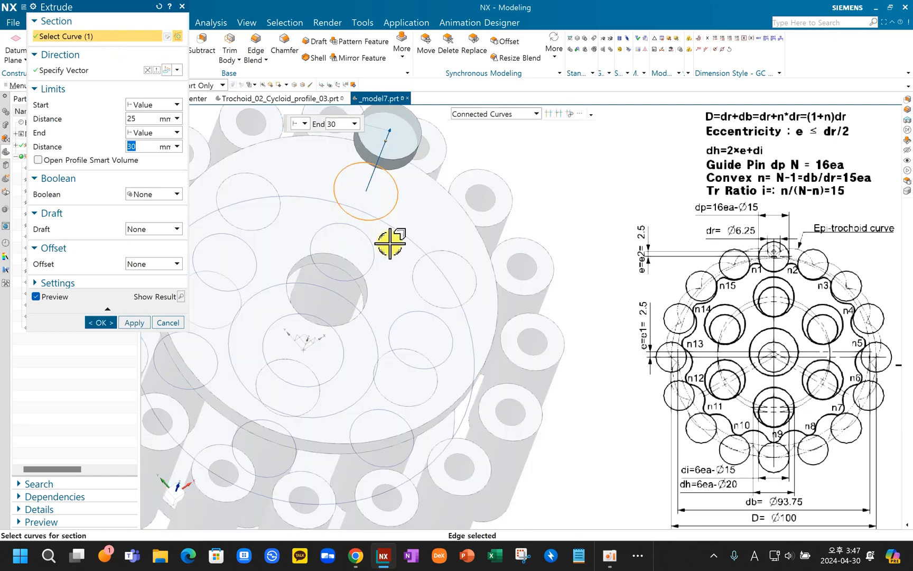
left_click(417, 266)
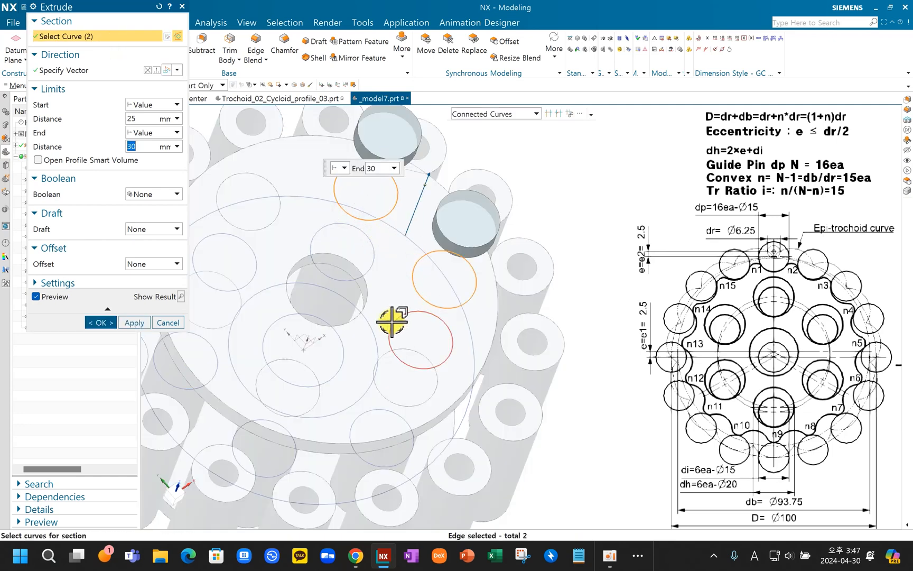
left_click(392, 321)
middle_click_drag(373, 363, 420, 402)
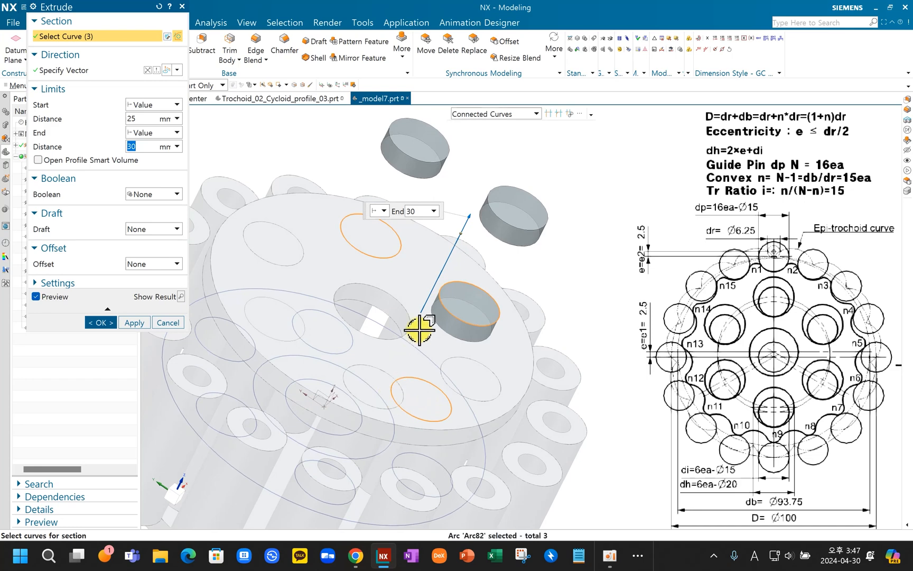
middle_click_drag(501, 322, 484, 344)
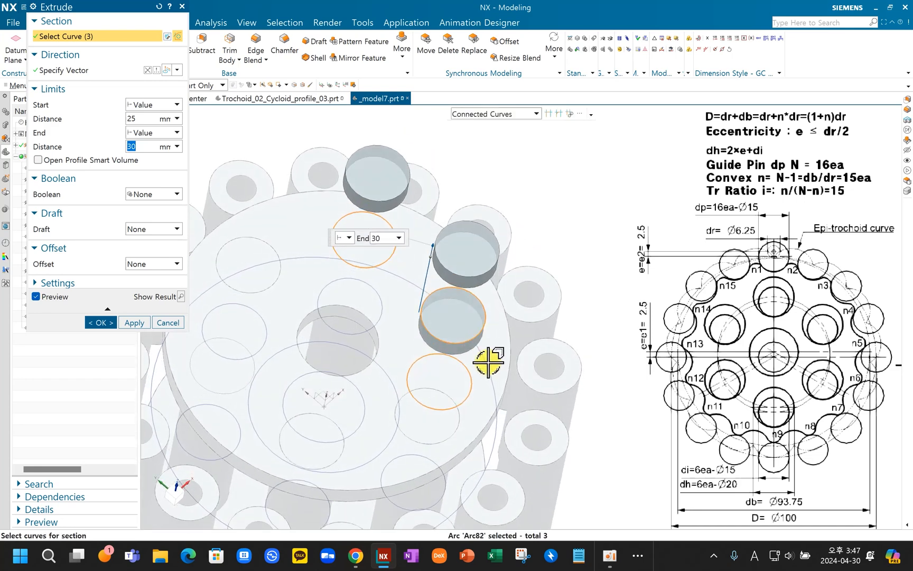
left_click(472, 335, "shift")
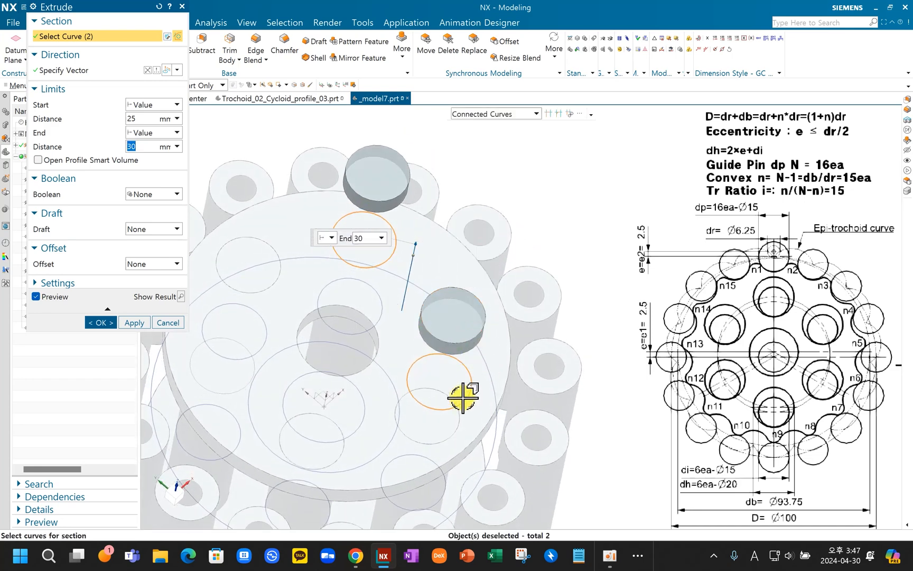
key("Escape")
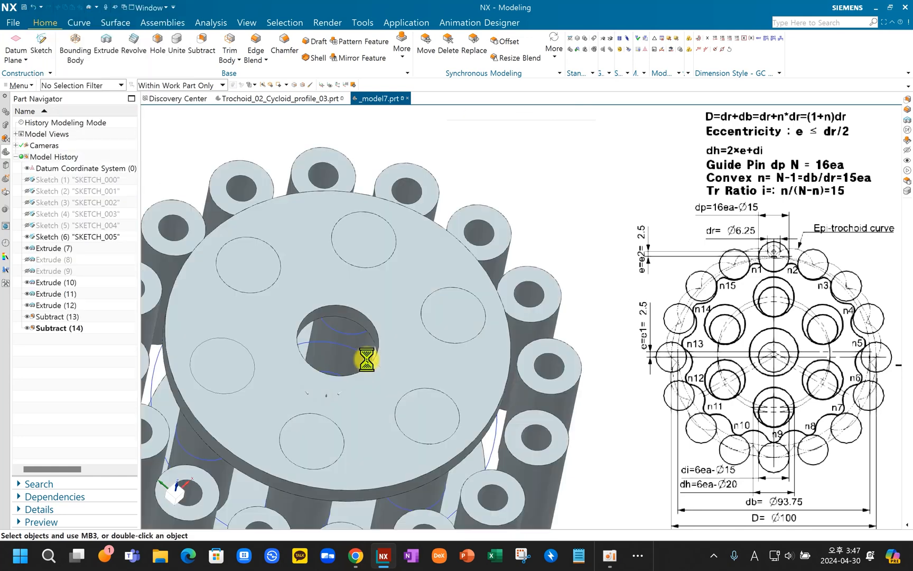
Step: Start an extrusion using the circular end edges of all six inner pins on the face of the disc with the centre hole
middle_click_drag(378, 334, 376, 284, "shift")
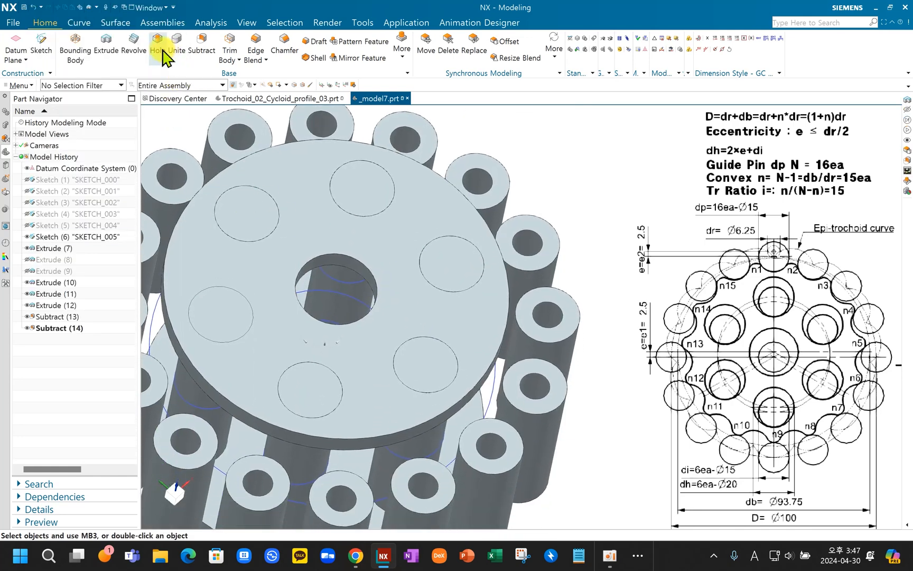
left_click(106, 47)
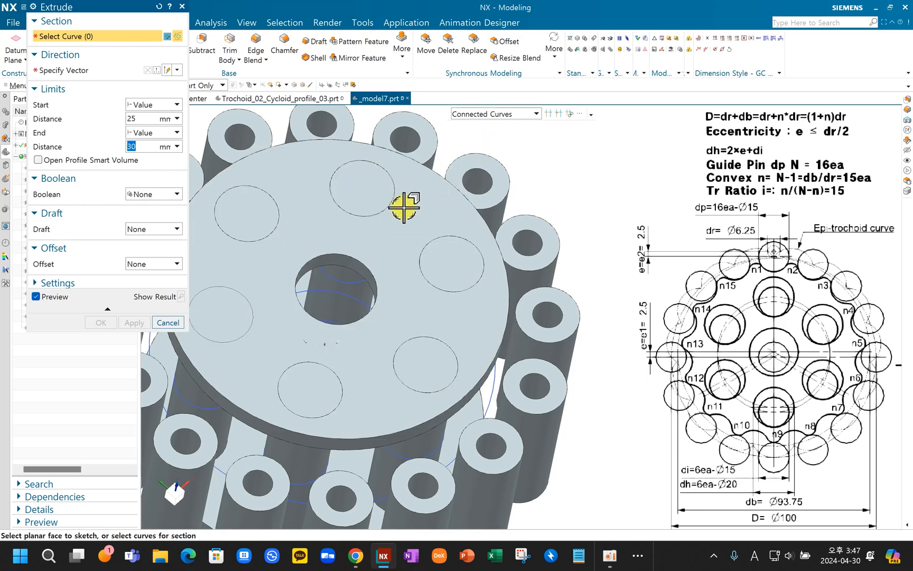
left_click(390, 204)
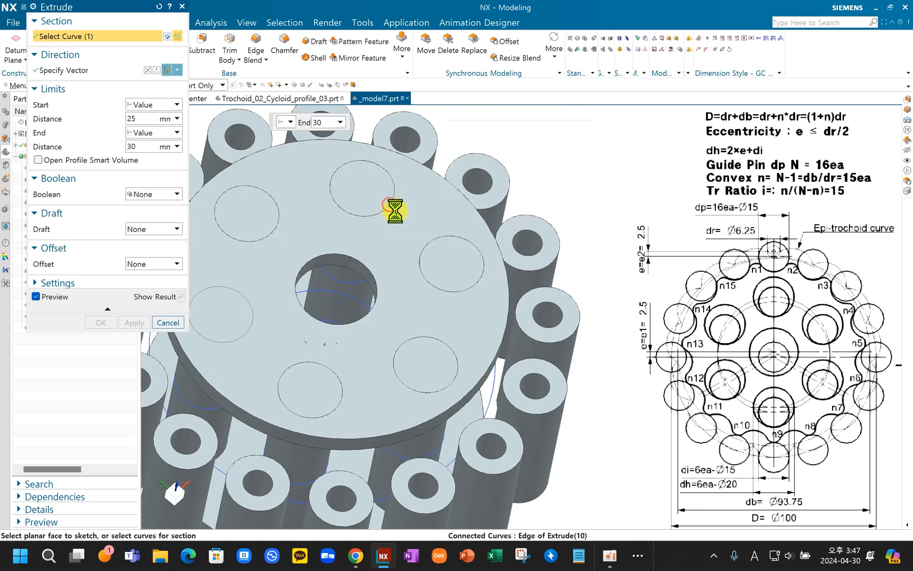
left_click(422, 277)
middle_click_drag(463, 387, 475, 360)
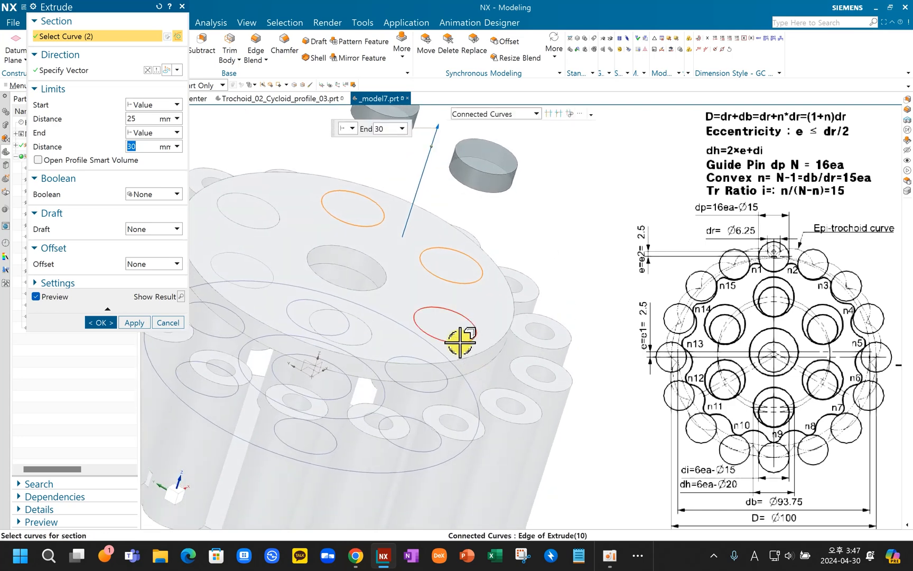
left_click(419, 339)
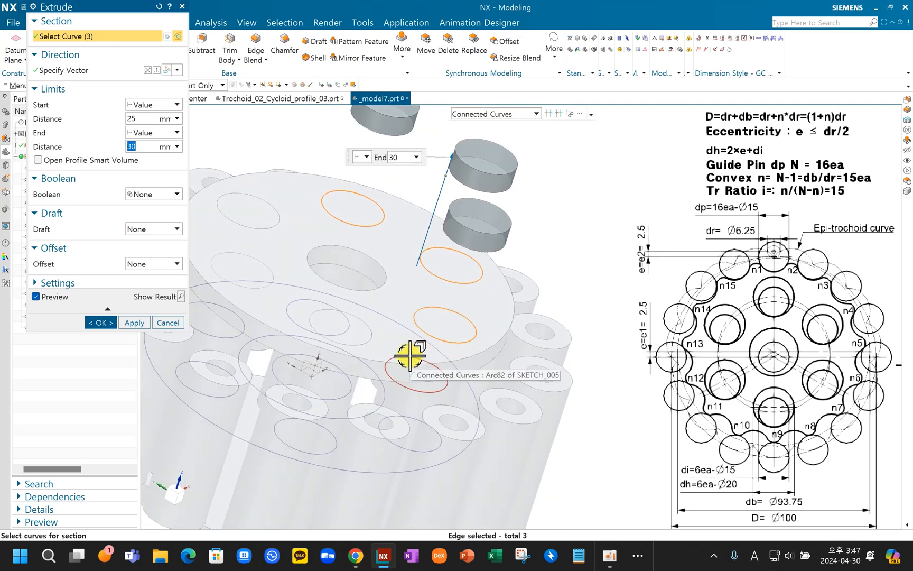
left_click(410, 355)
middle_click_drag(410, 355, 377, 419)
left_click(390, 294, "shift")
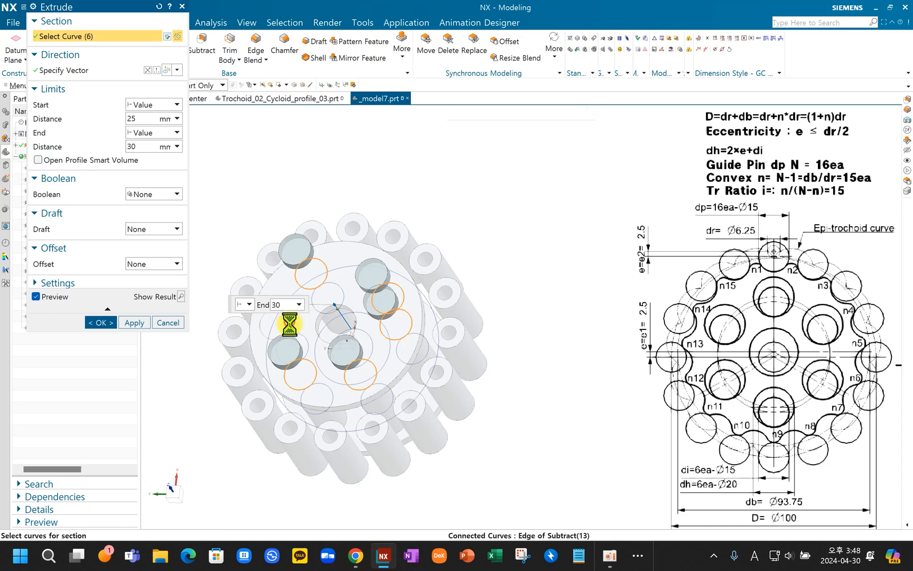
middle_click_drag(354, 389, 359, 318)
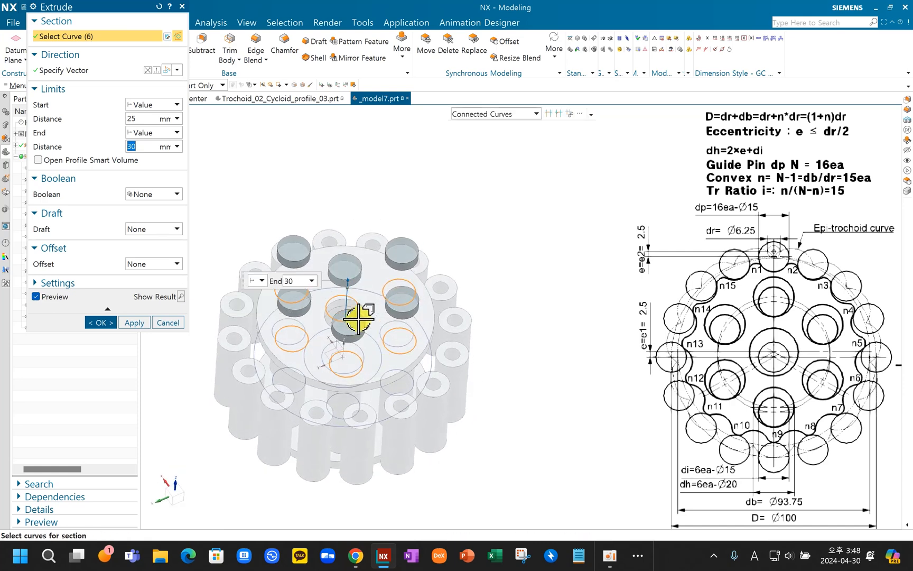
left_click(359, 305, "shift")
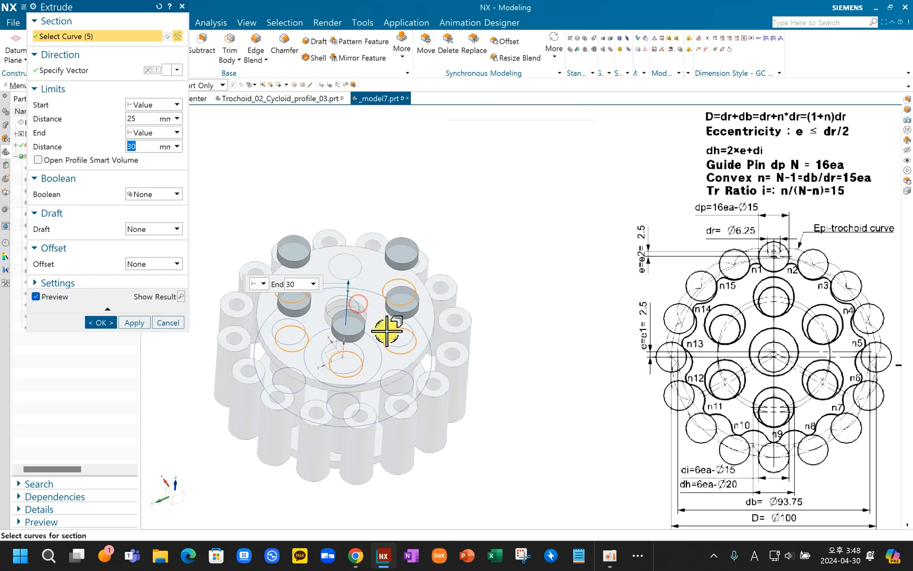
left_click(355, 273)
mouse_move(412, 337)
middle_mouse_down()
mouse_move(404, 298)
mouse_move(387, 336)
mouse_move(398, 326)
middle_mouse_up()
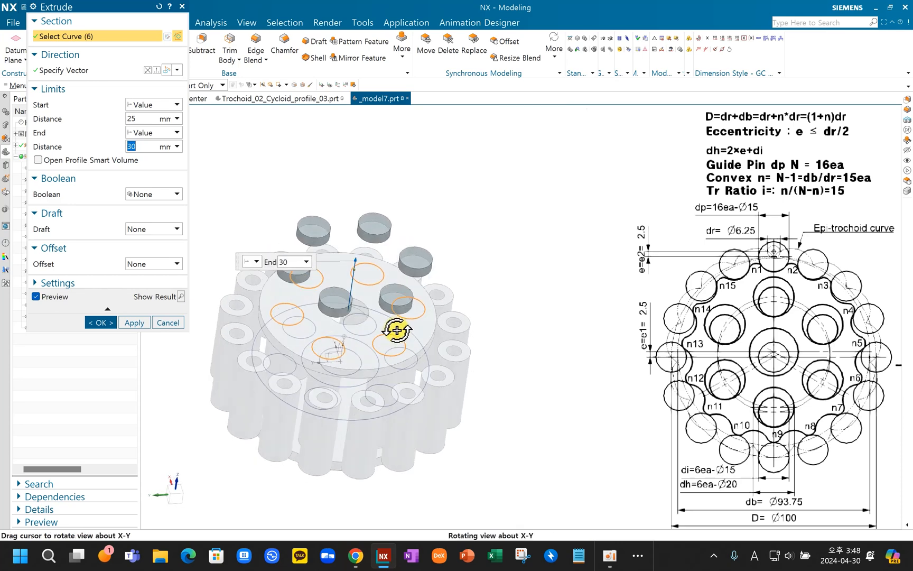
Step: Set the extrusion from 0 to 60 mm, reverse it along the pins, and apply a single-sided offset of -4 mm
left_click(142, 117)
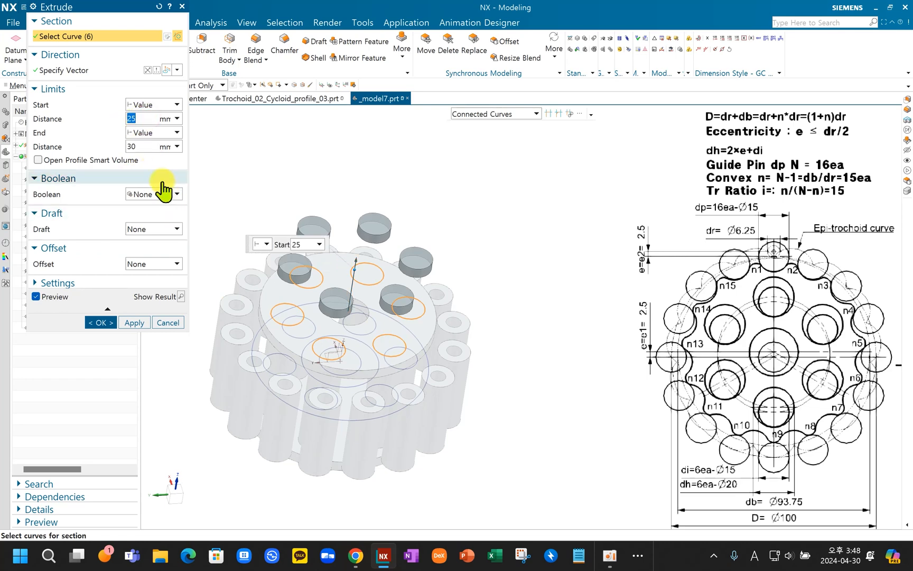
type("0")
left_click(133, 146)
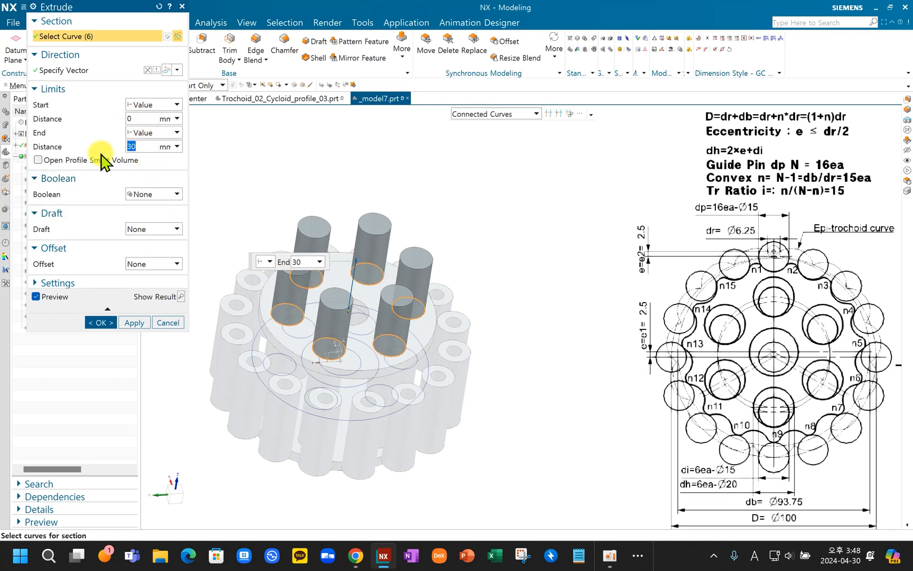
type("60")
key("Return")
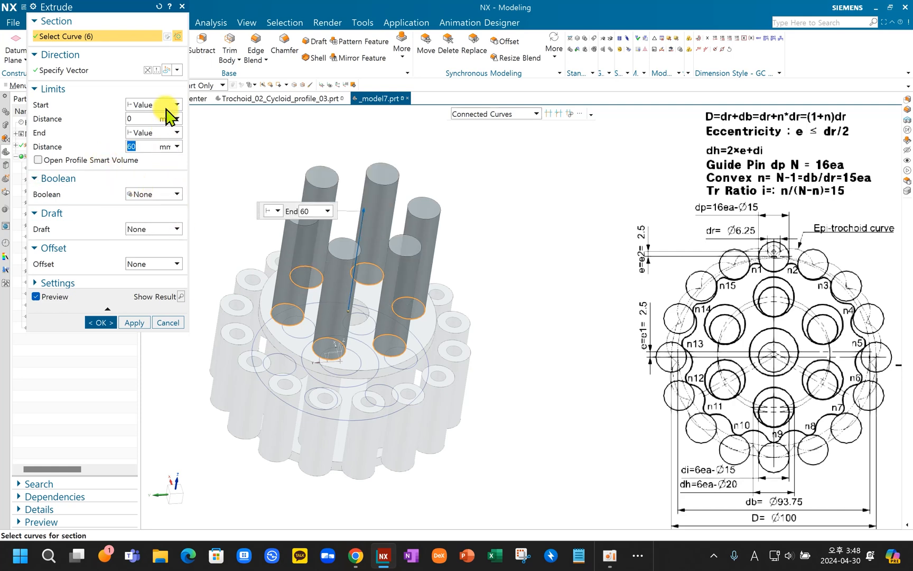
left_click(148, 70)
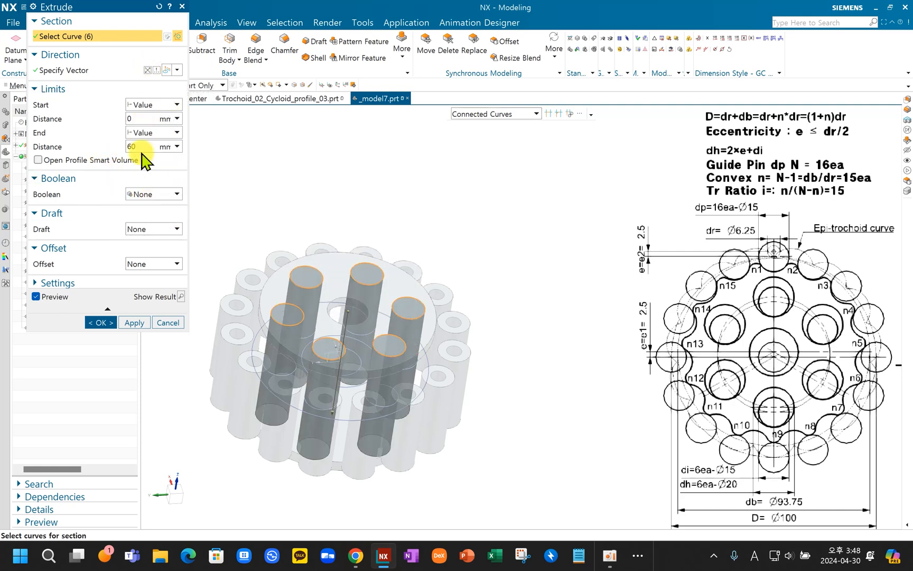
left_click(147, 263)
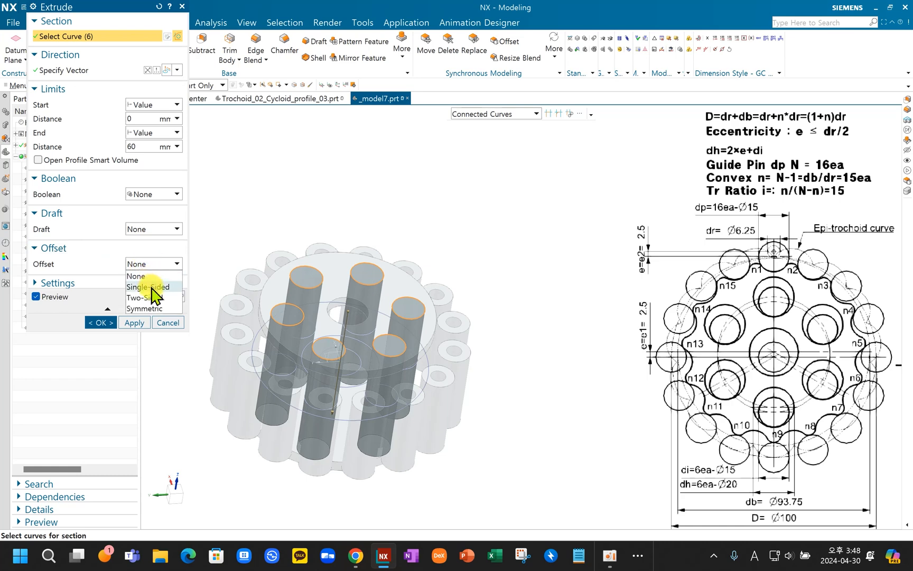
left_click(151, 287)
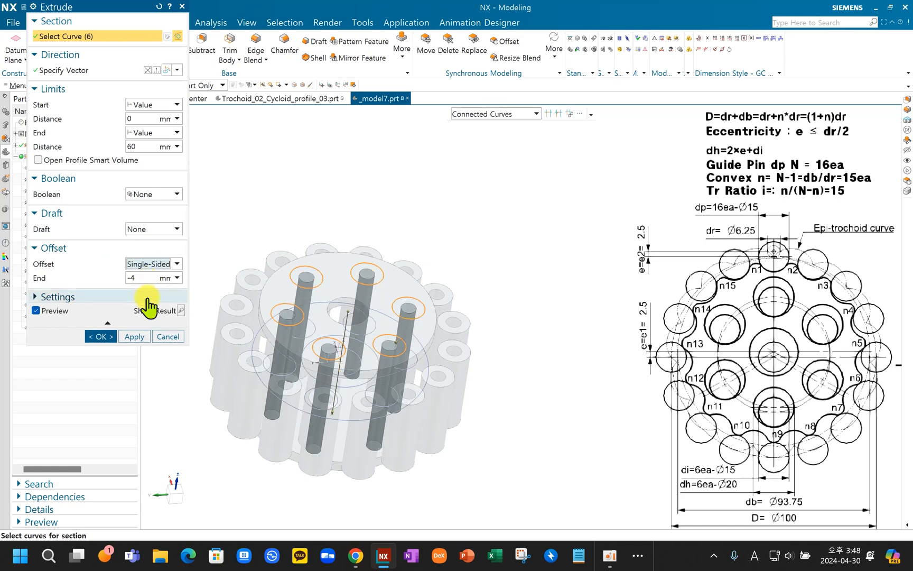
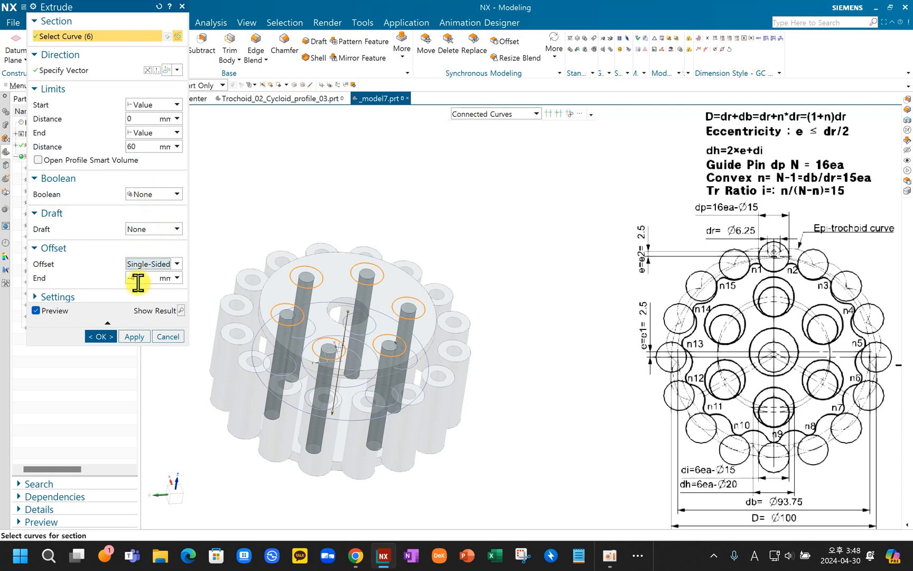
Step: Set the extrusion's Boolean to Subtract and cut a through bore in one inner pin
left_click(167, 195)
left_click(154, 228)
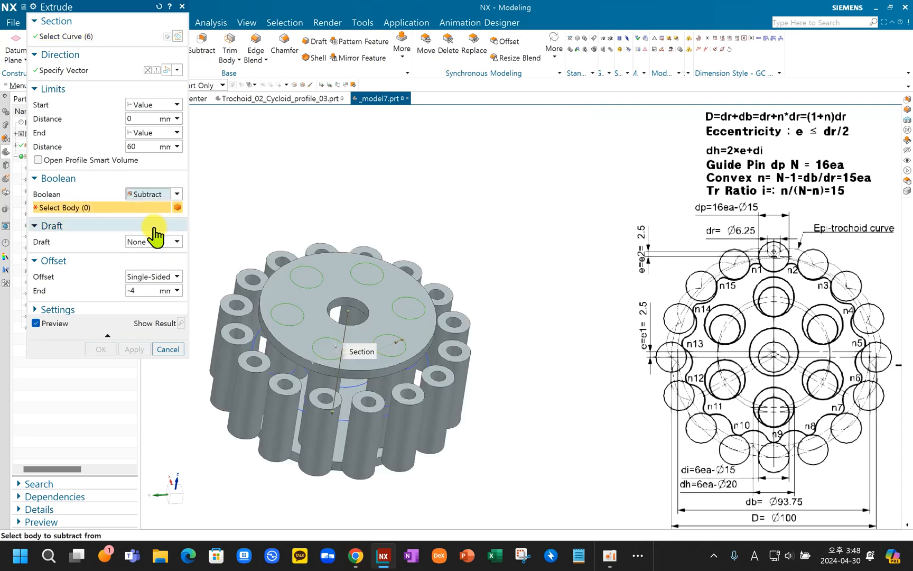
left_click(304, 281)
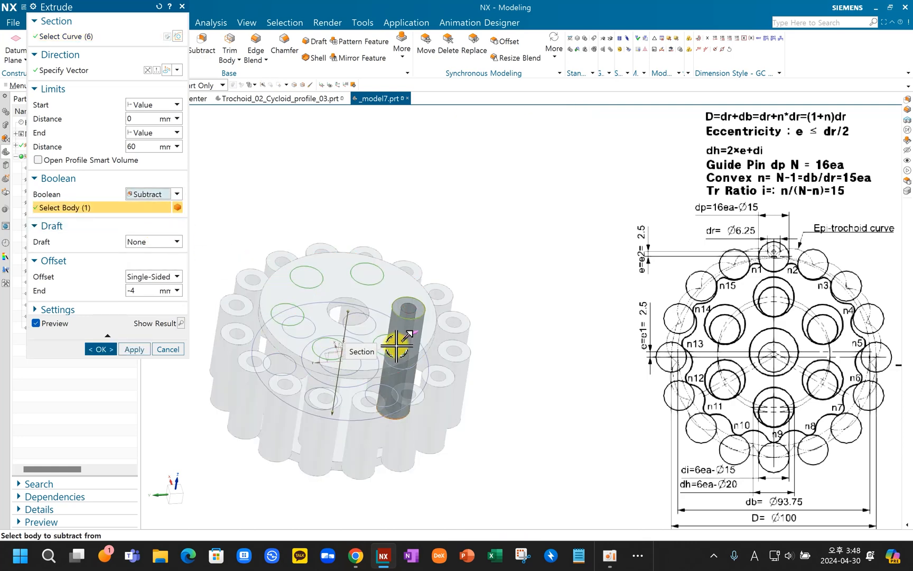
left_click(386, 353)
middle_click_drag(232, 350, 218, 377)
left_click(301, 390)
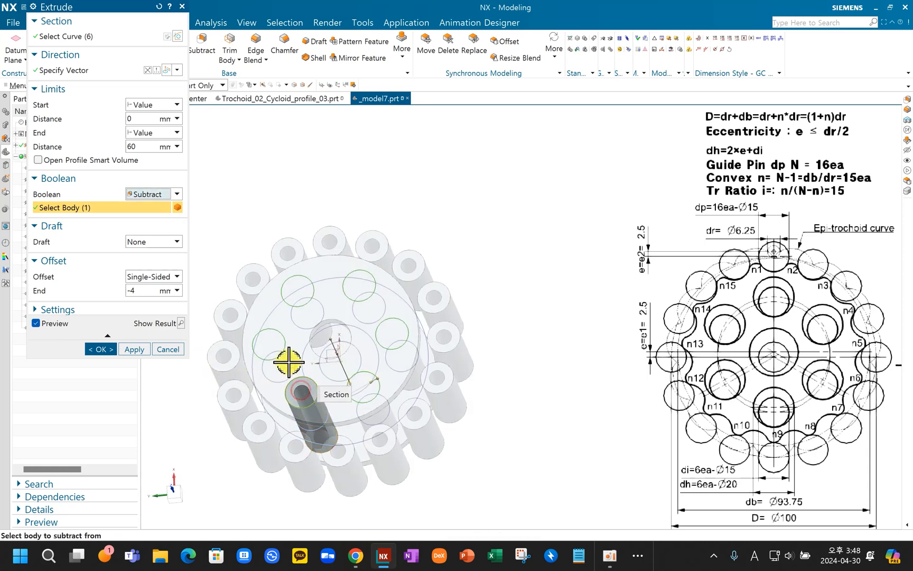
middle_click_drag(252, 375, 288, 347)
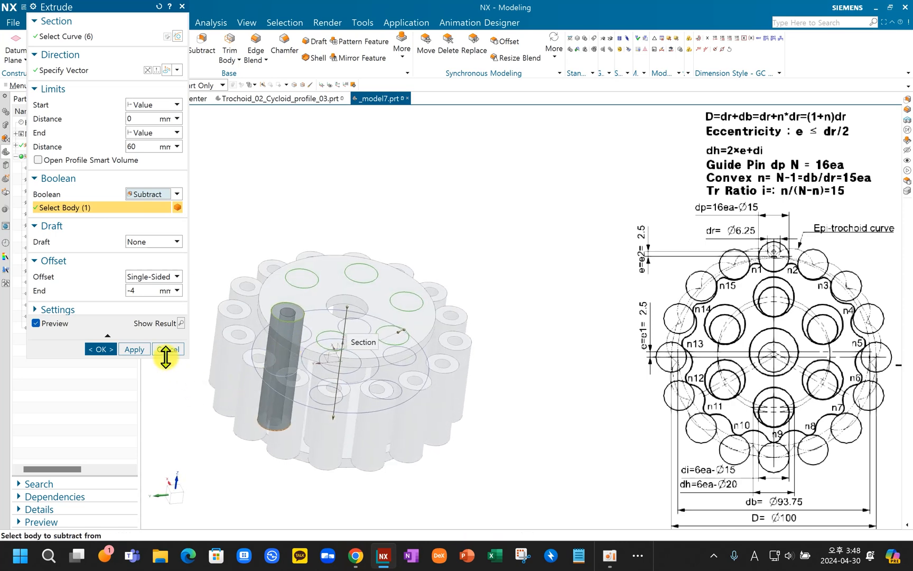
left_click(135, 349)
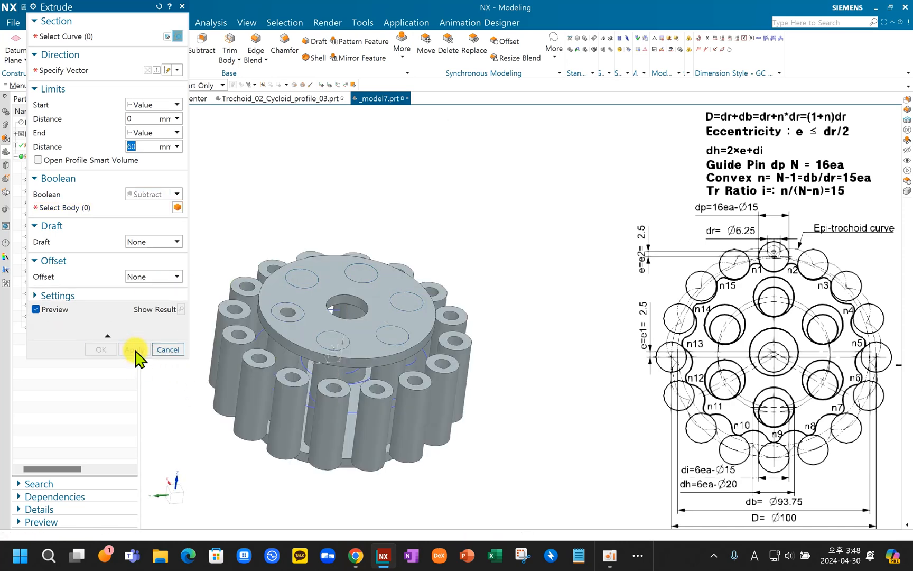
Step: Edit the inner-pin bore extrusion and set its Boolean to None so it creates separate core cylinders
scroll(326, 277, "up", 2)
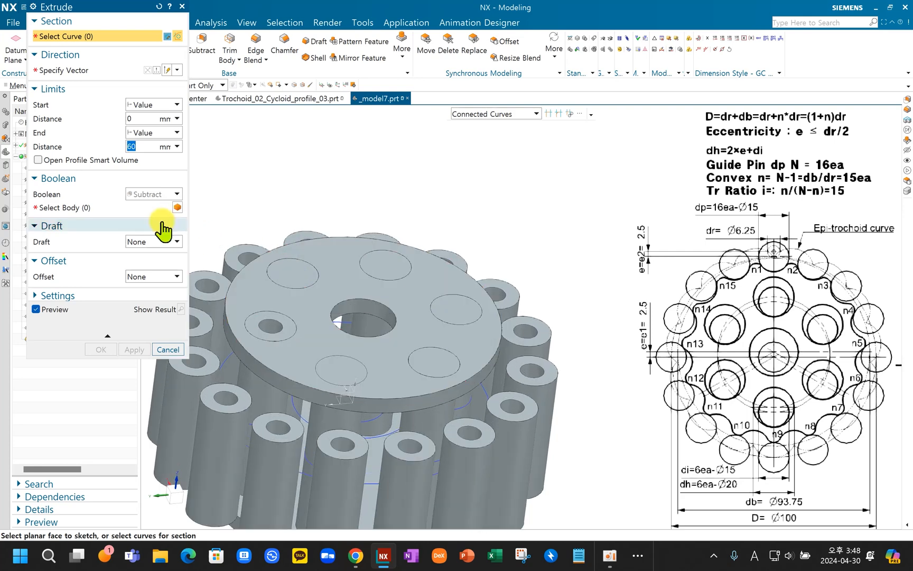
left_click(168, 350)
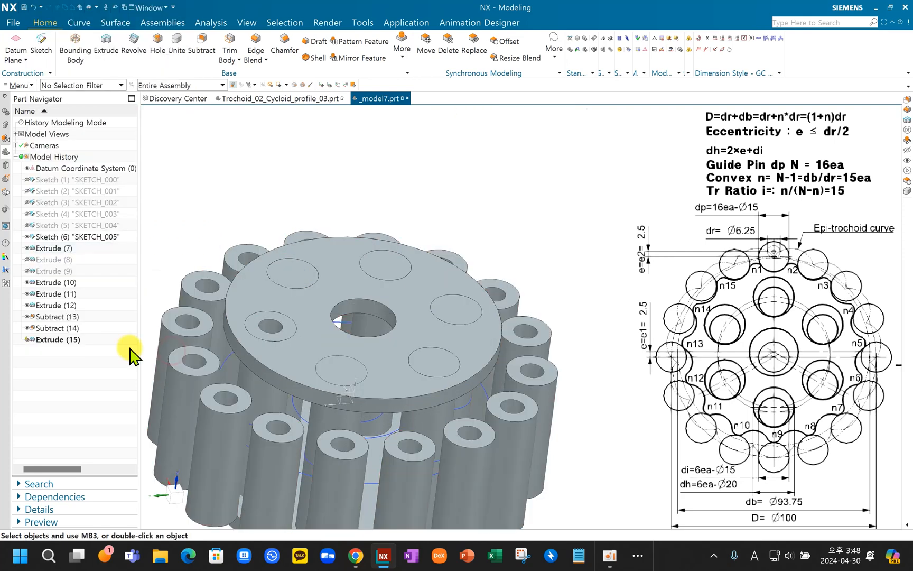
double_click(73, 340)
left_click(148, 194)
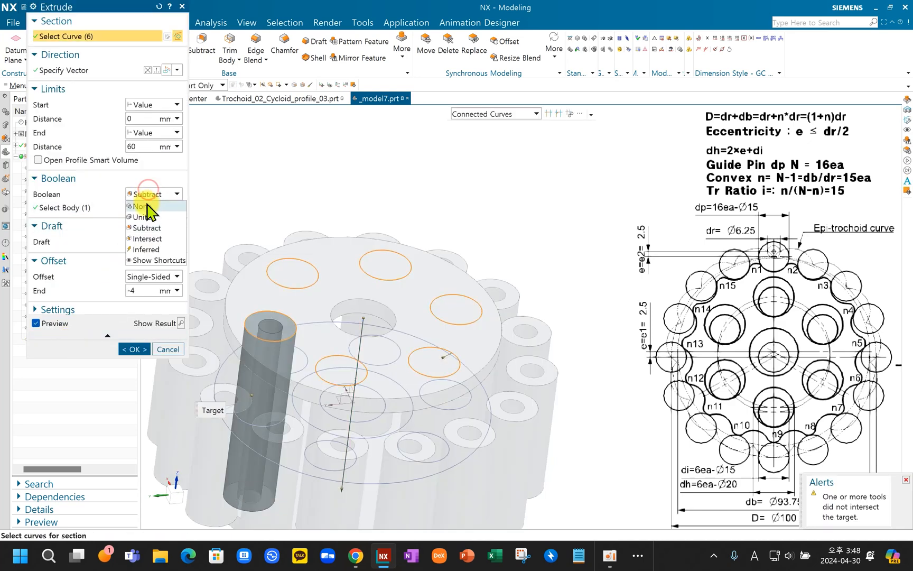
left_click(146, 192)
left_click(130, 337)
Step: Subtract the core cylinder from the first inner pin without keeping the tool body
middle_click_drag(320, 316, 164, 161)
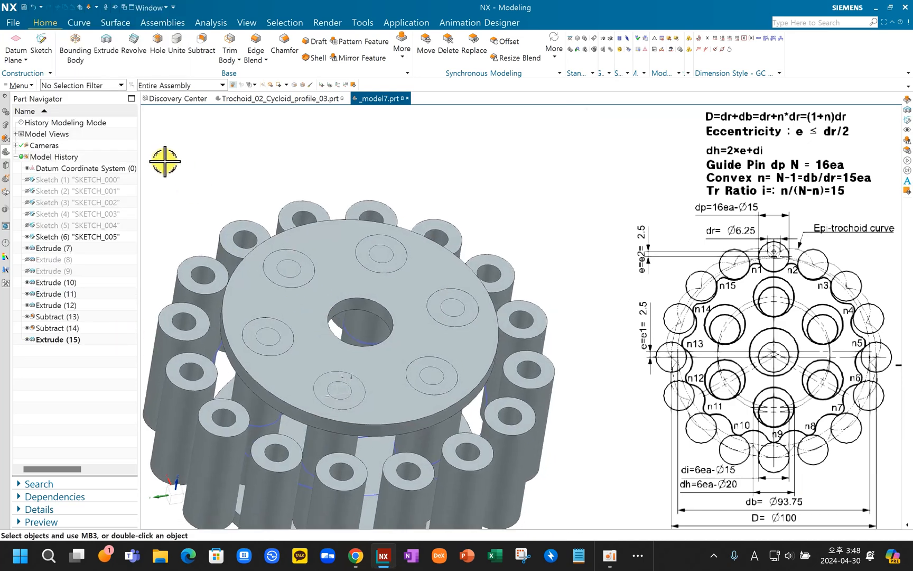
left_click(202, 56)
left_click(283, 352)
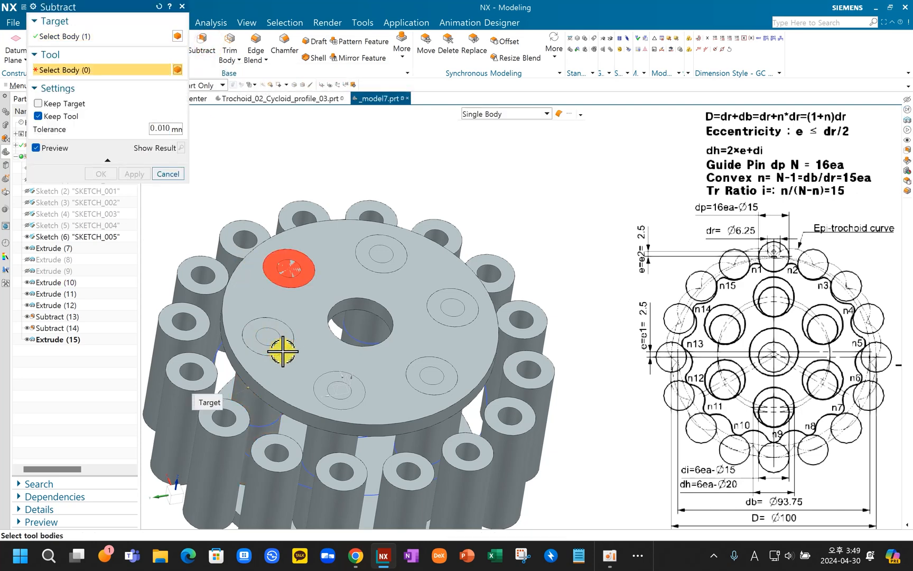
left_click(272, 335)
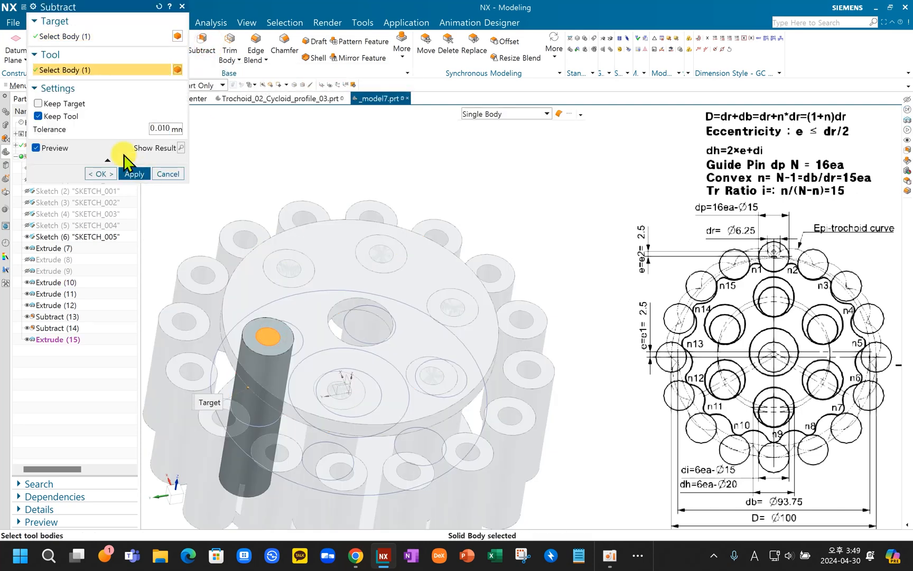
left_click(132, 174)
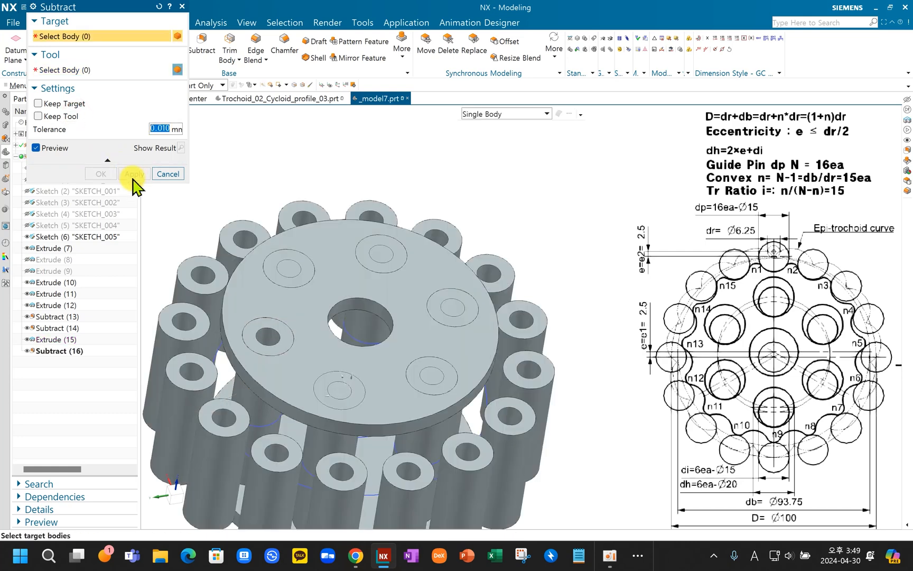
Step: Subtract the matching core cylinders from three more inner pins, one pin at a time
left_click(303, 280)
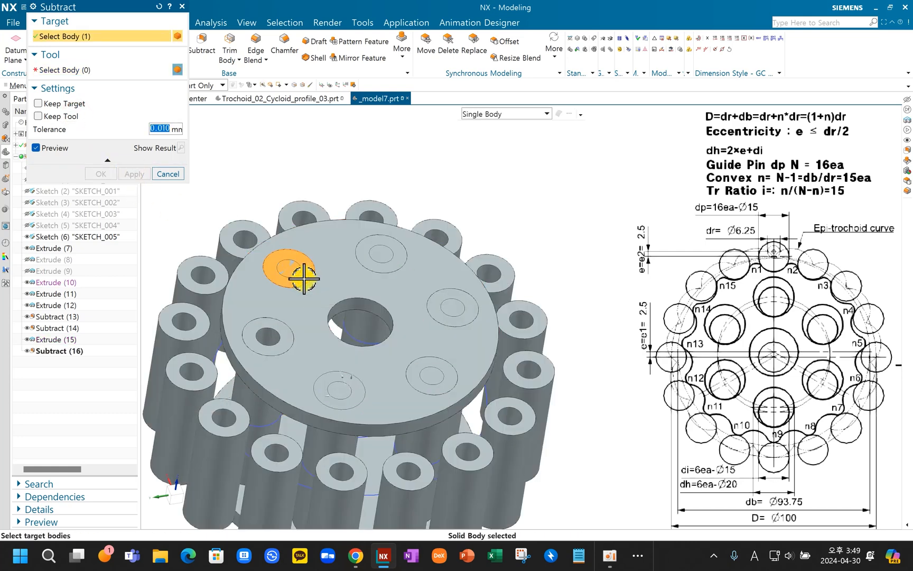
left_click(299, 275)
middle_click(304, 279)
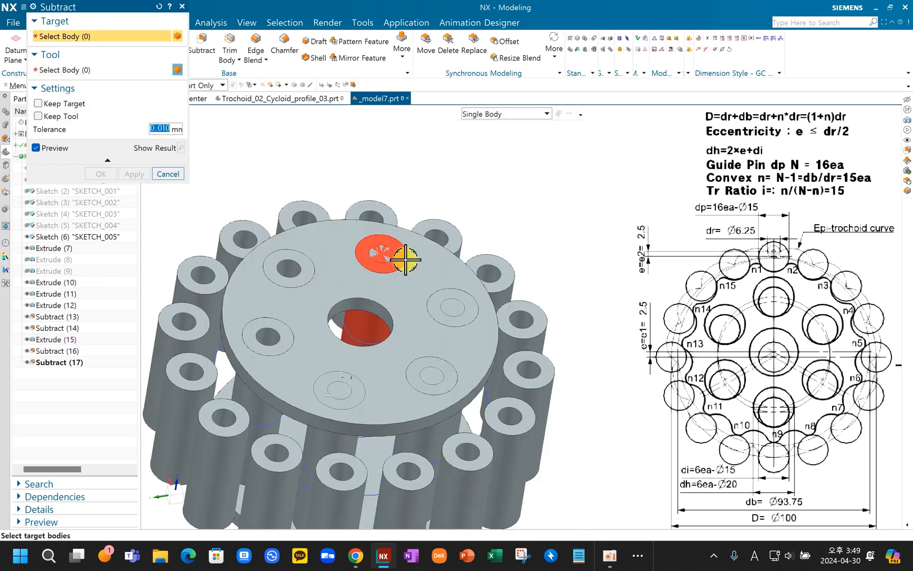
left_click(379, 259)
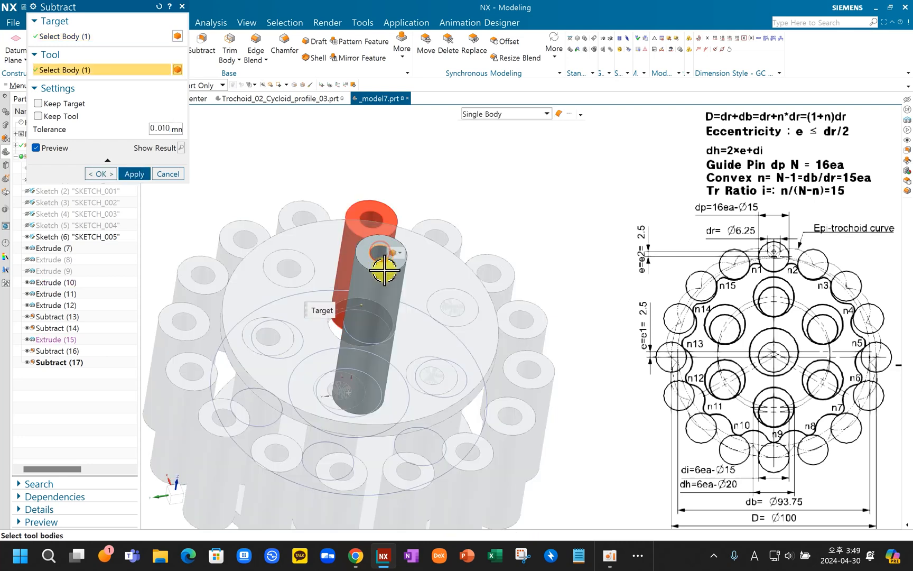
middle_click(405, 274)
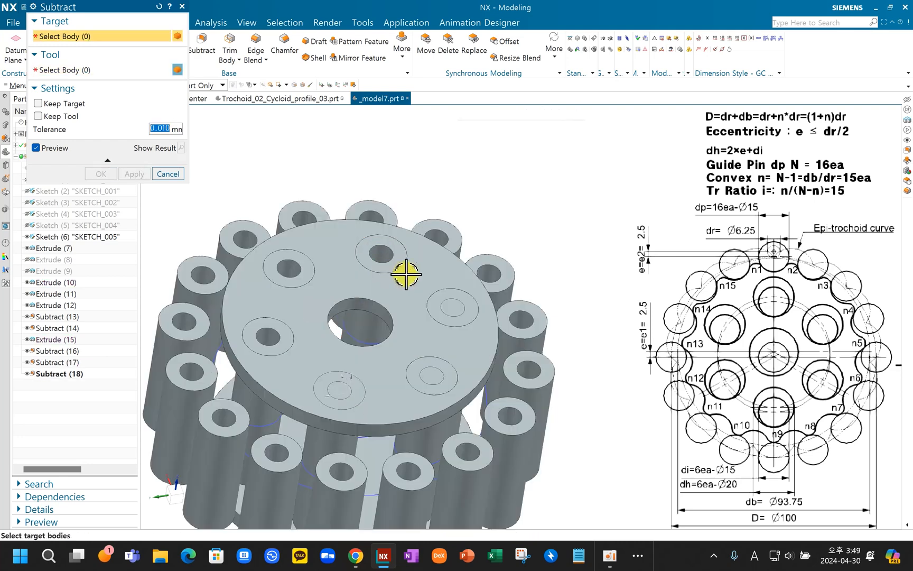
left_click(459, 312)
left_click(453, 308)
middle_click(453, 307)
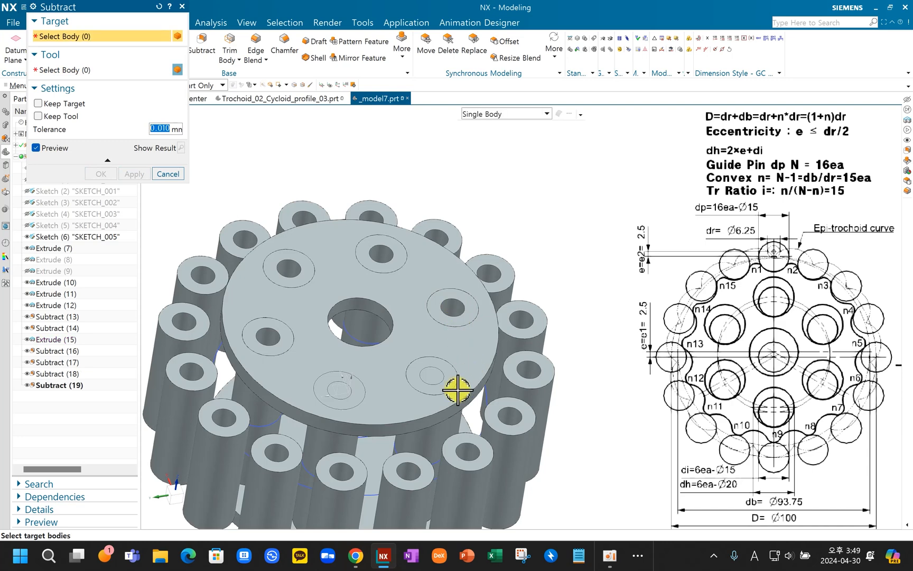
Step: Subtract the core cylinders from the last two inner pins and close the Subtract command
left_click(441, 378)
left_click(439, 377)
middle_click(438, 374)
left_click(359, 400)
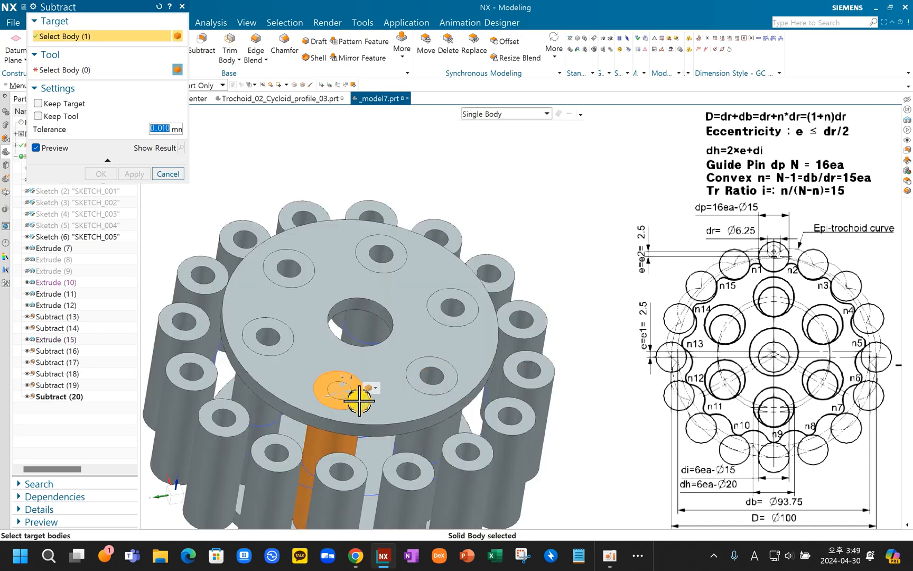
left_click(337, 389)
middle_click(333, 388)
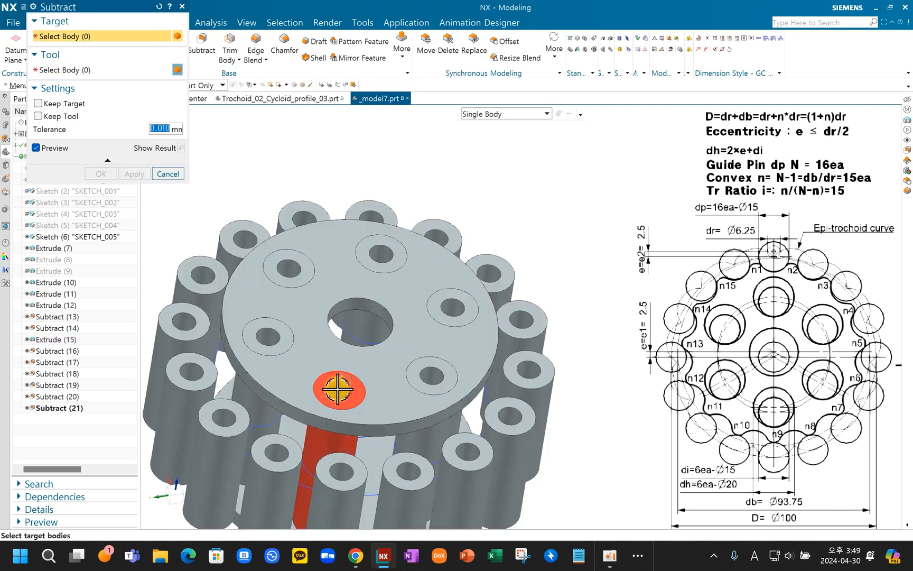
scroll(401, 367, "down", 5)
middle_click_drag(401, 367, 399, 323)
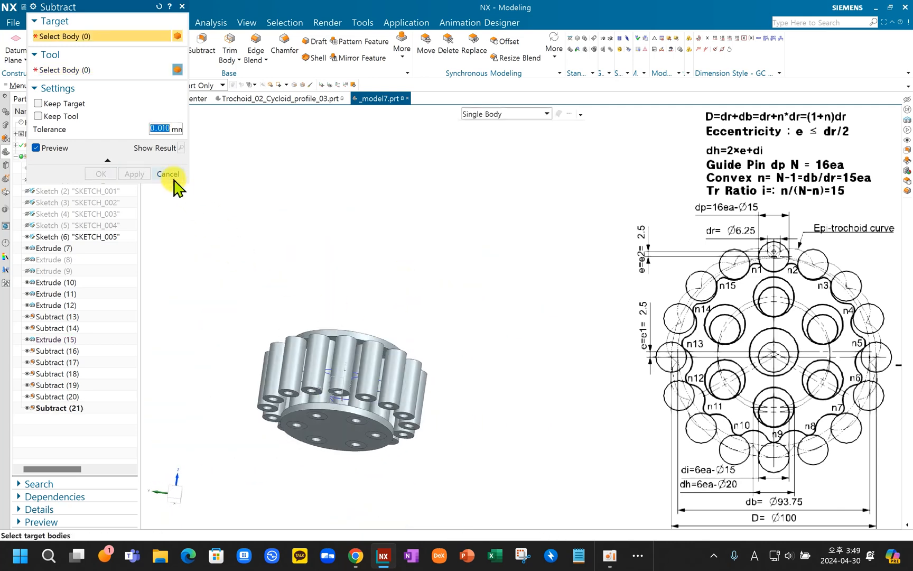
left_click(168, 174)
Step: Show the two hidden cycloid discs between the end discs
scroll(343, 366, "up", 4)
middle_click_drag(343, 366, 289, 361)
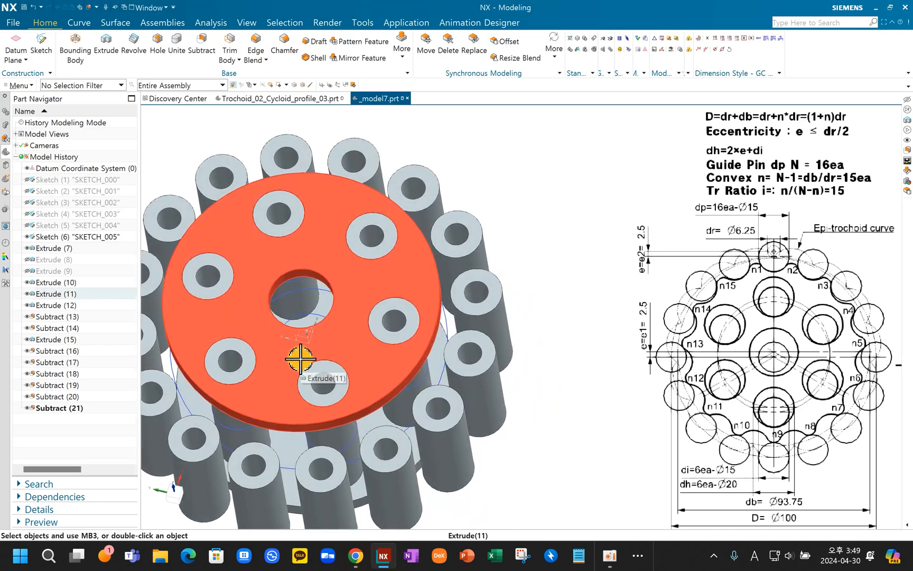
key("ctrl+shift+k")
left_click(327, 267)
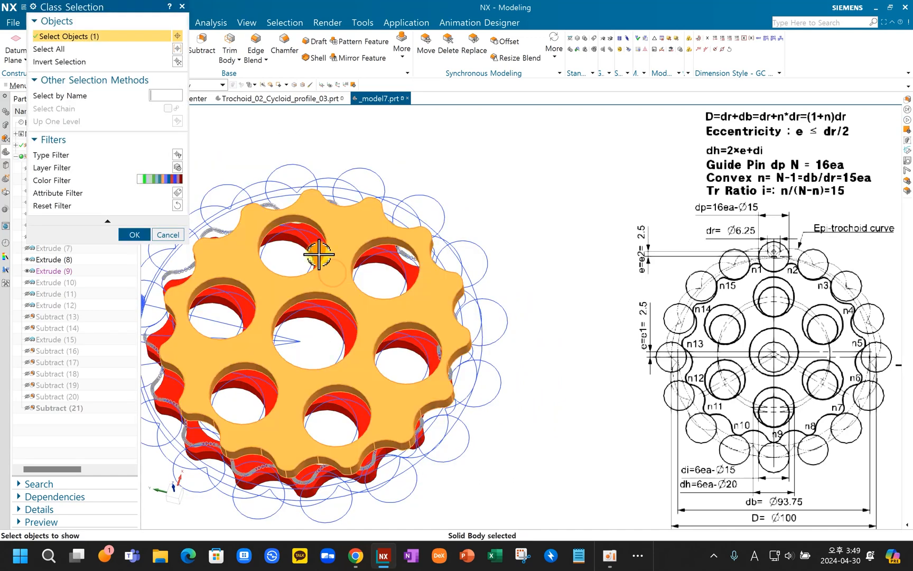
left_click(318, 251)
middle_click(285, 275)
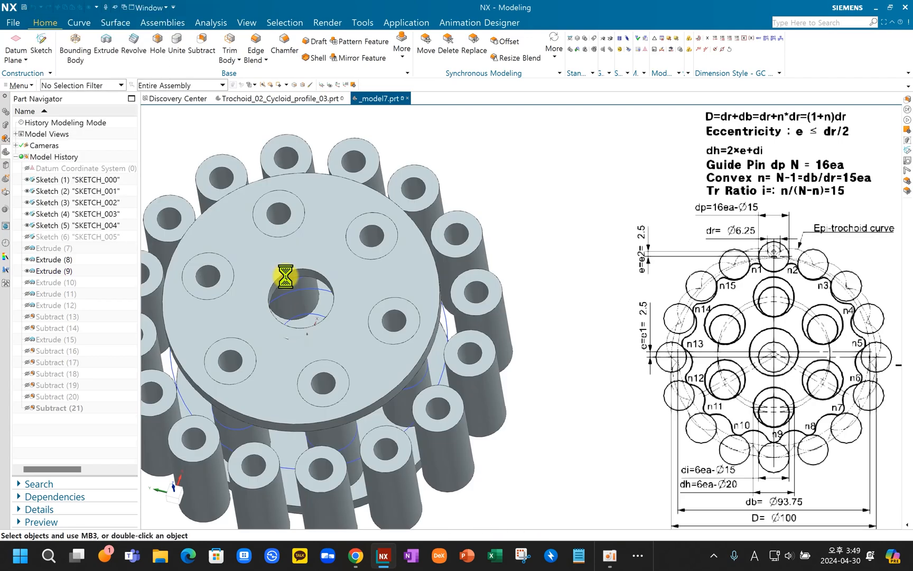
middle_click_drag(393, 311, 368, 283)
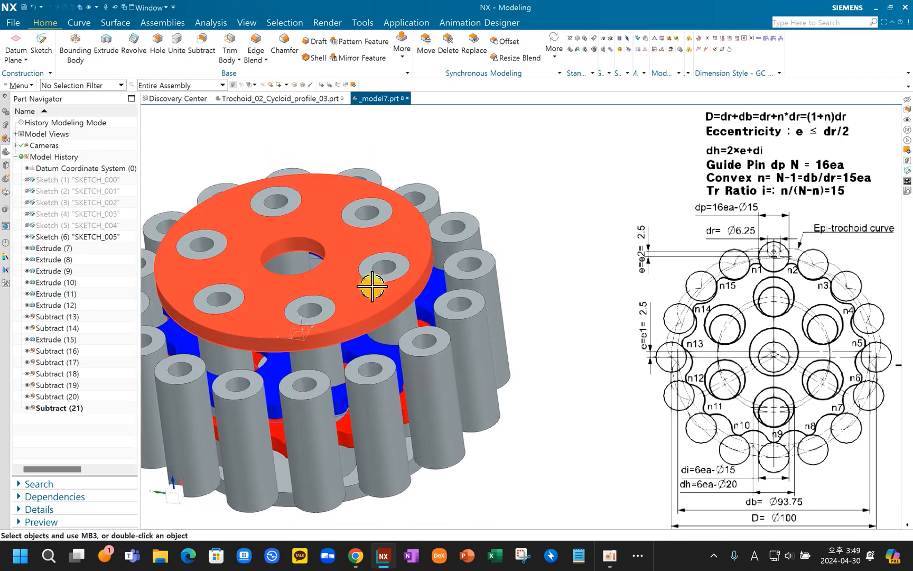
Step: Change the display colour of both end discs and all six inner pins to yellow
key("ctrl+j")
left_click(400, 280)
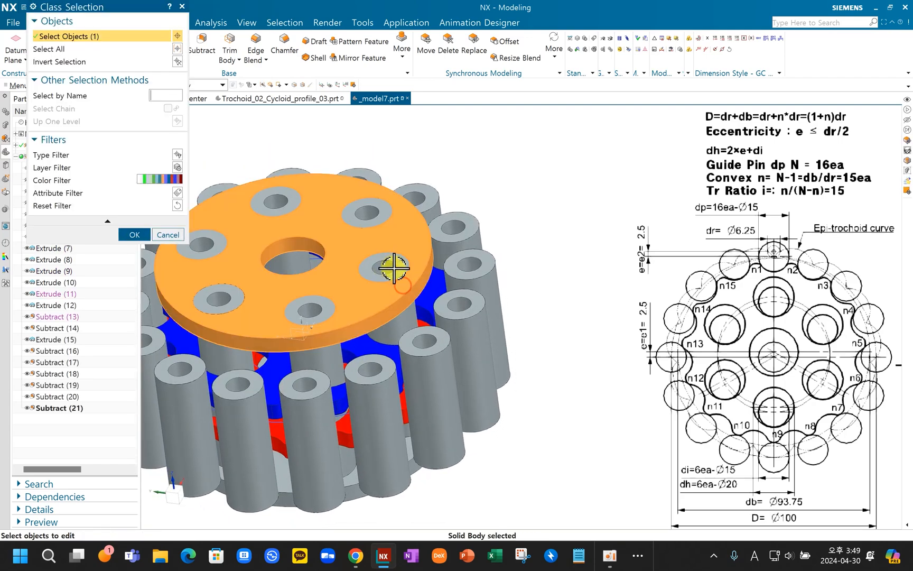
left_click(393, 276)
left_click(381, 214)
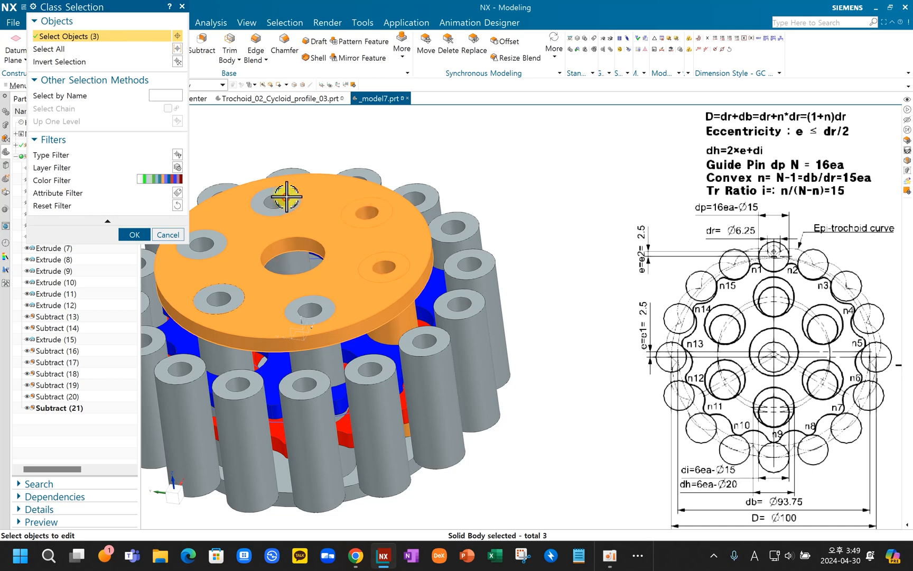
left_click(220, 241)
left_click(237, 293)
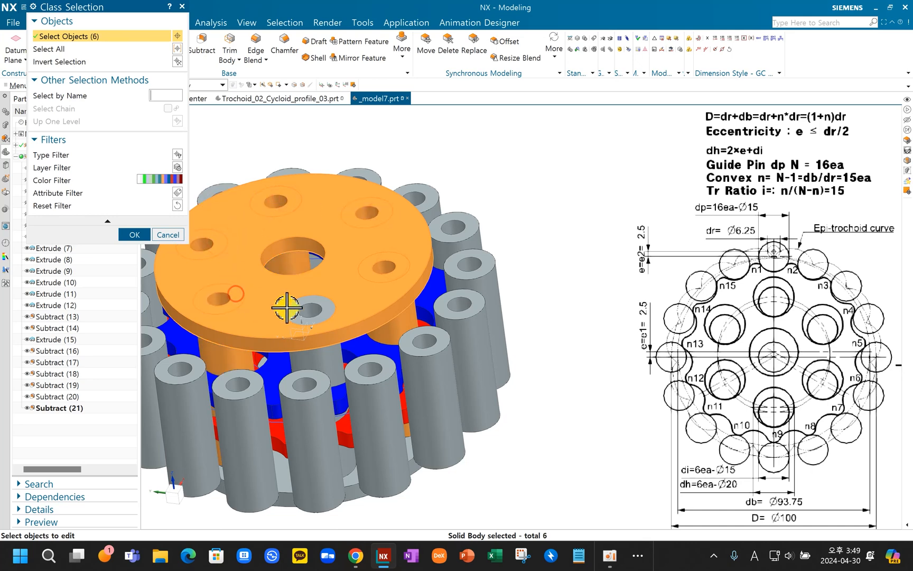
left_click(320, 313)
middle_click_drag(434, 365, 406, 335)
left_click(381, 347)
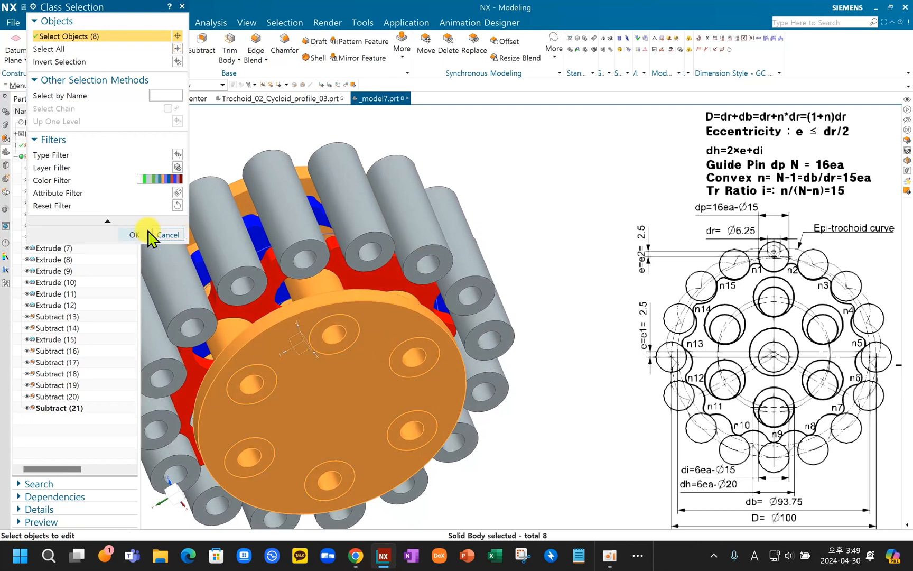
left_click(147, 232)
left_click(145, 76)
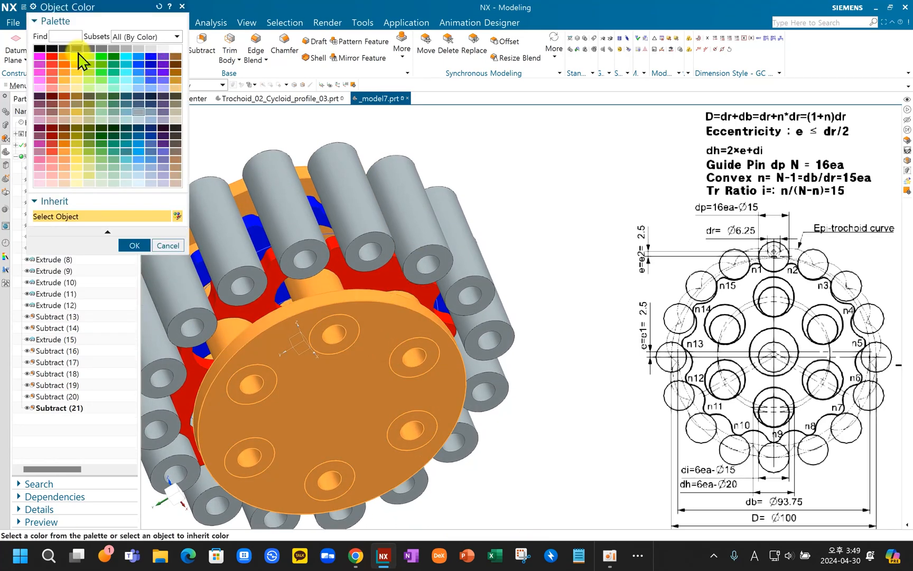
left_click(135, 246)
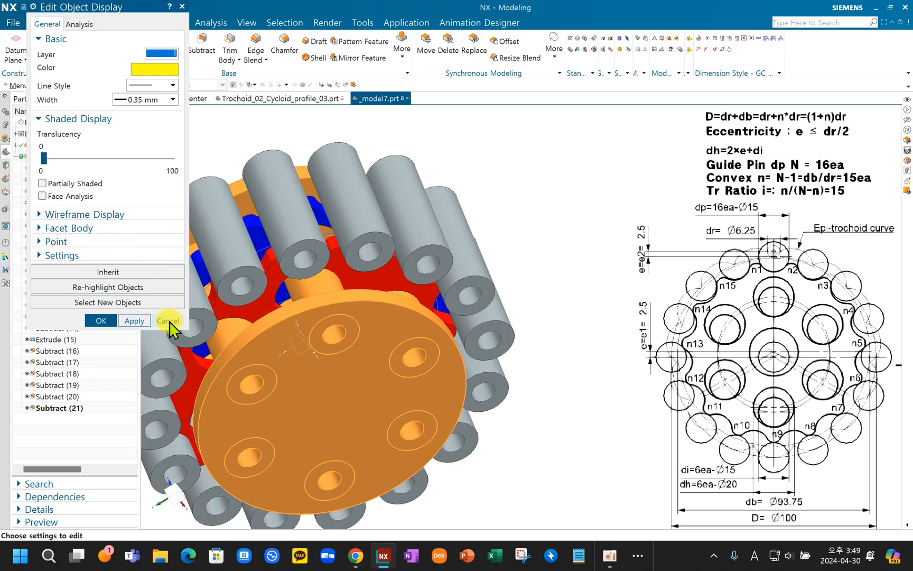
left_click(133, 321)
left_click(101, 321)
Step: Examine the coloured reducer assembly from several sides, including both end discs, the pins and the cycloid discs
middle_click_drag(342, 256, 483, 316)
middle_click_drag(505, 321, 456, 274)
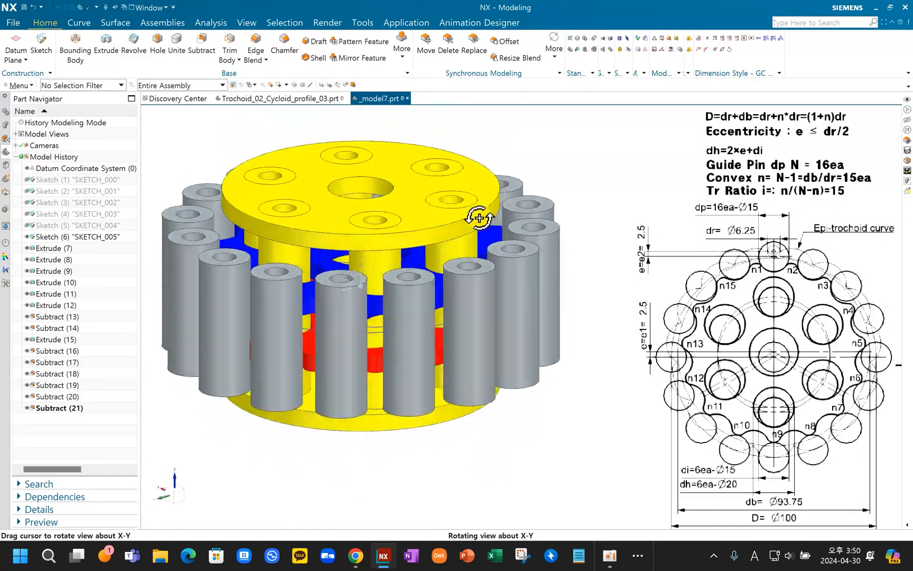
middle_click_drag(415, 303, 417, 277, "shift")
scroll(410, 295, "up", 3)
scroll(411, 292, "down", 4)
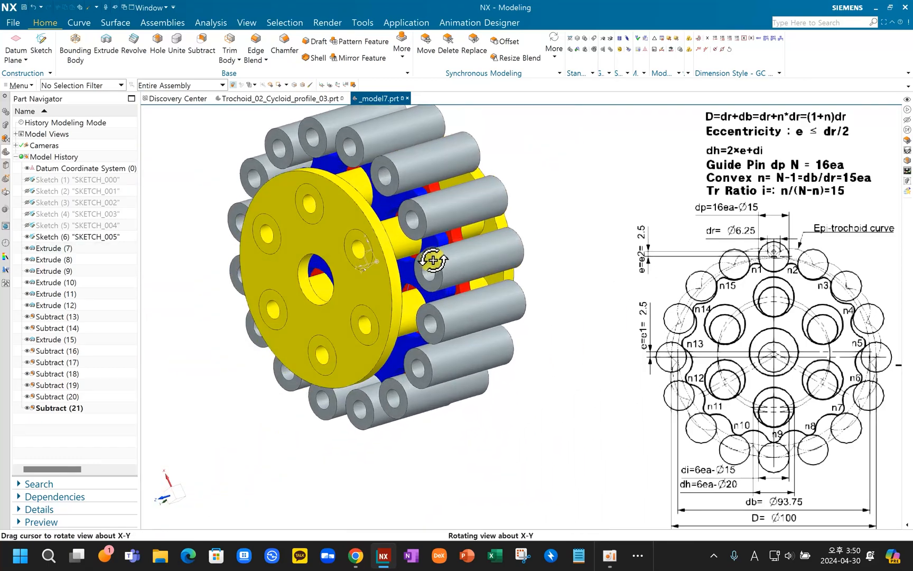
scroll(413, 249, "up", 3)
mouse_move(432, 239)
middle_mouse_down()
mouse_move(445, 228)
mouse_move(440, 238)
middle_mouse_up()
scroll(439, 254, "down", 4)
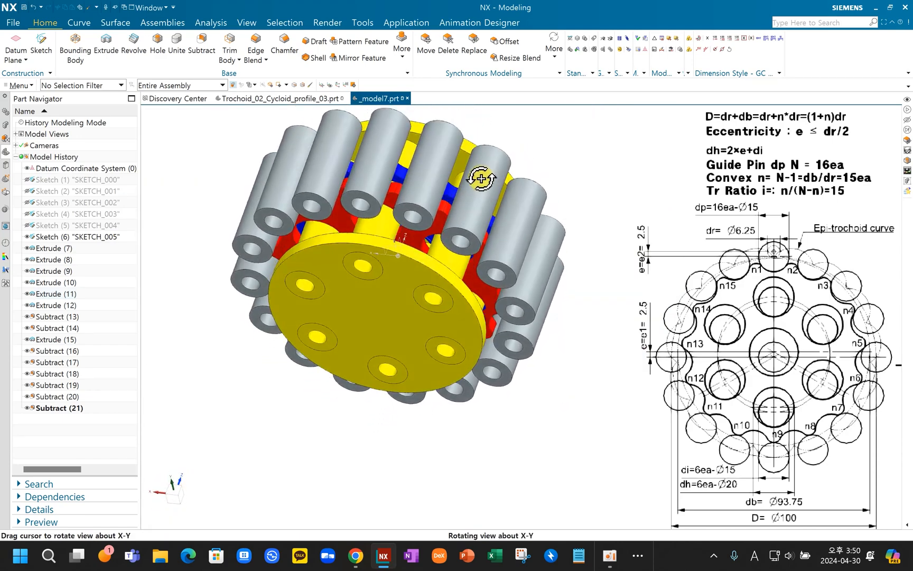
middle_click_drag(450, 228, 314, 263)
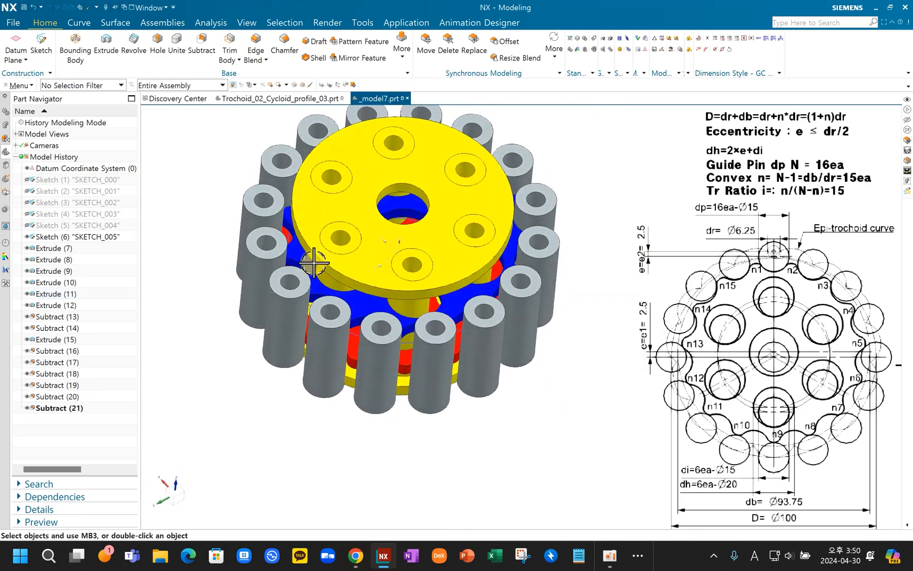
Step: Start an extrusion from the circular edge of the end disc's centre hole with its Boolean set to None
left_click(105, 47)
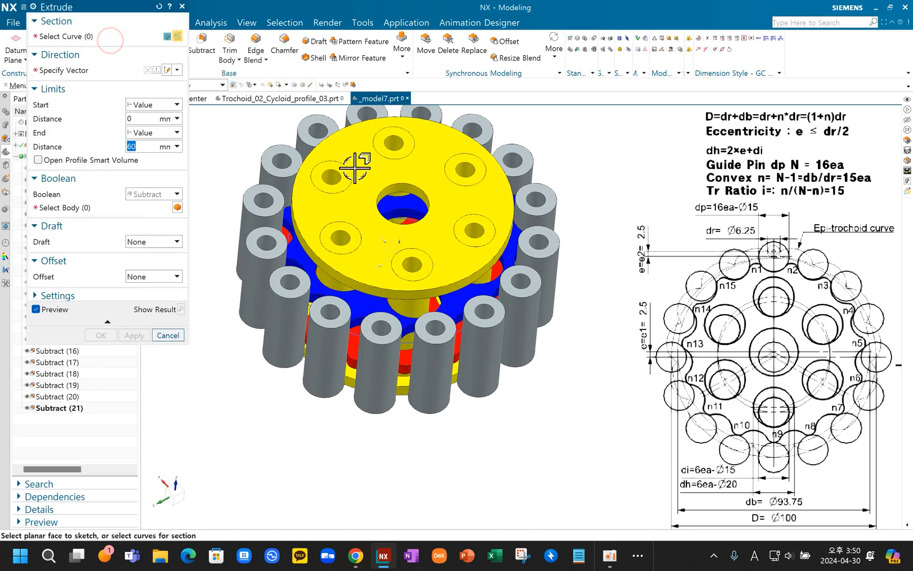
scroll(432, 198, "up", 5)
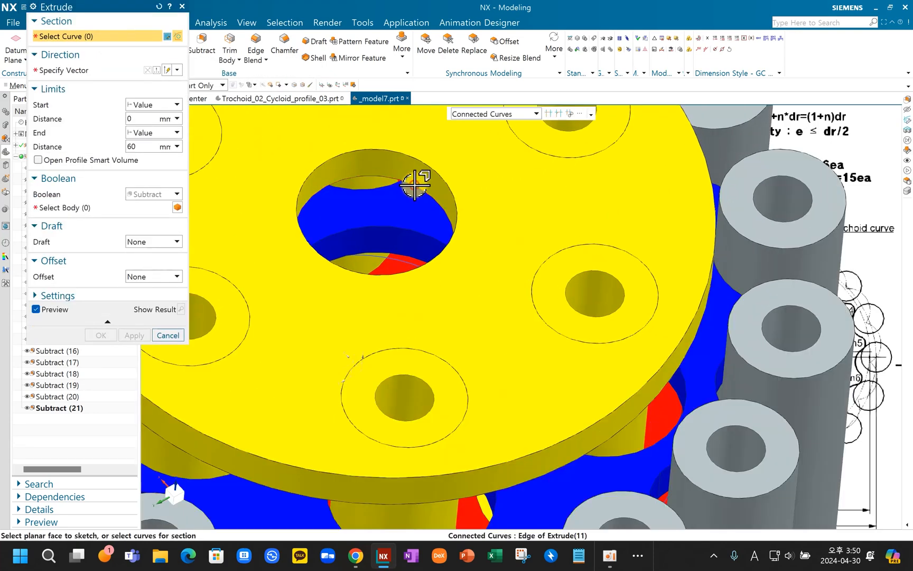
left_click(415, 184)
scroll(416, 217, "down", 5)
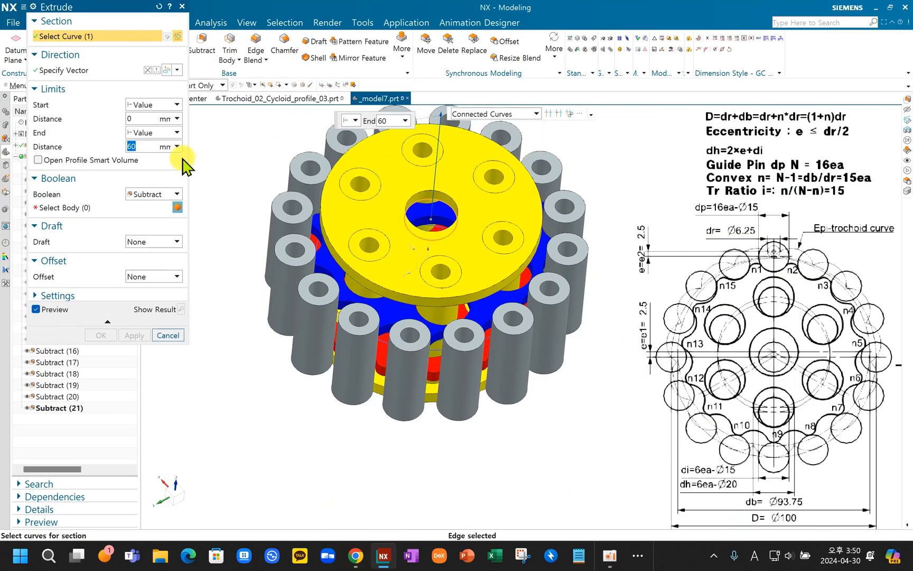
left_click(176, 194)
left_click(162, 208)
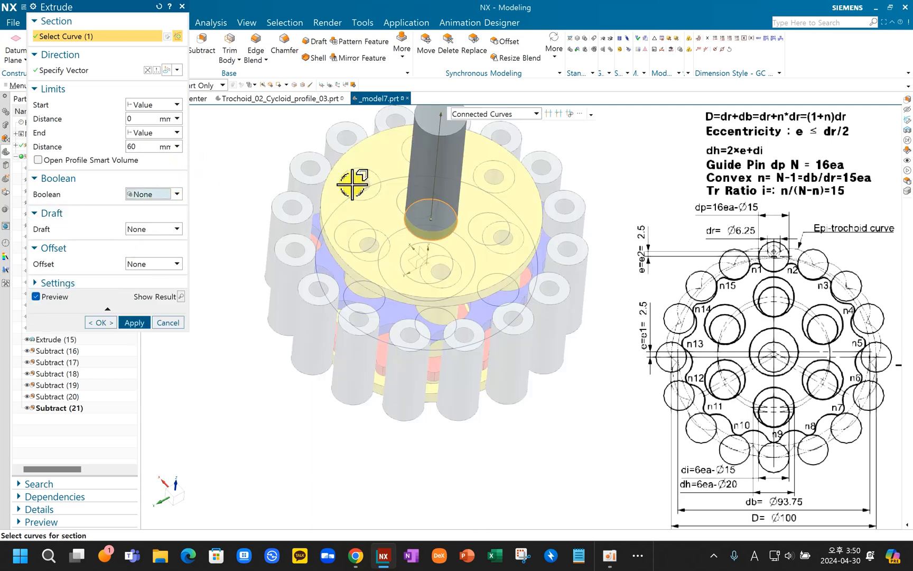
Step: Reverse the centre-hole extrusion, extend it to 70.5 mm and subtract it from the opposite end disc
left_click(148, 69)
middle_click_drag(418, 222, 397, 344)
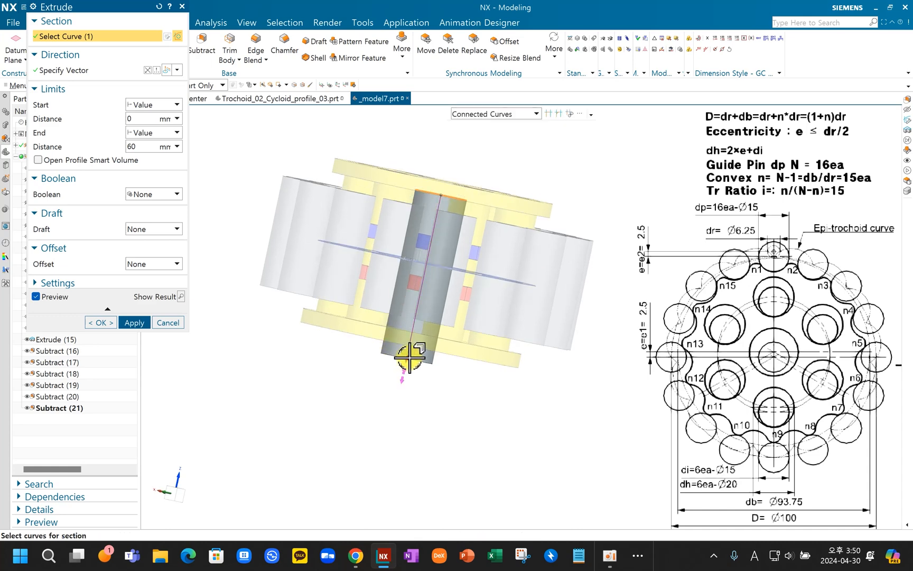
left_click(156, 194)
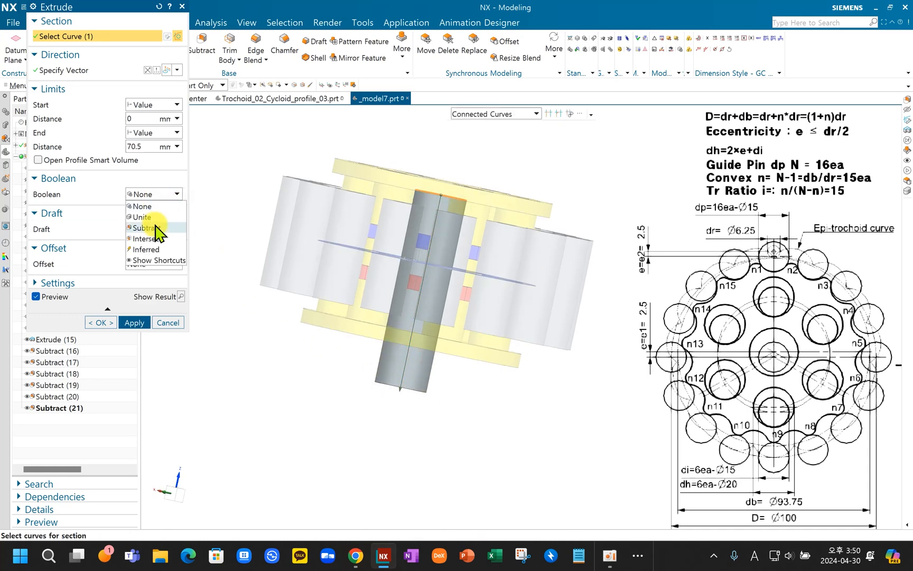
left_click(157, 227)
left_click(340, 321)
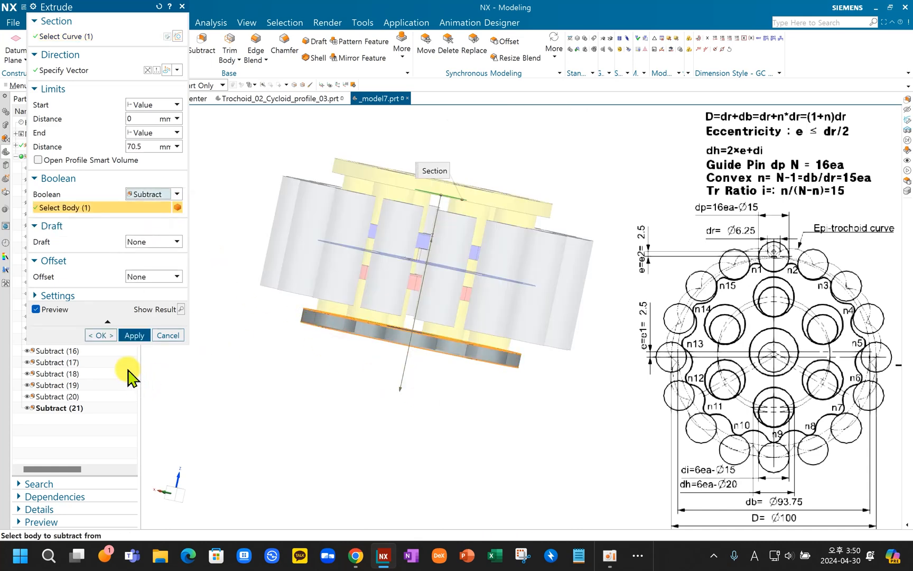
left_click(135, 335)
middle_click_drag(455, 370, 482, 208)
scroll(438, 271, "down", 5)
middle_click_drag(445, 326, 395, 358)
left_click(167, 335)
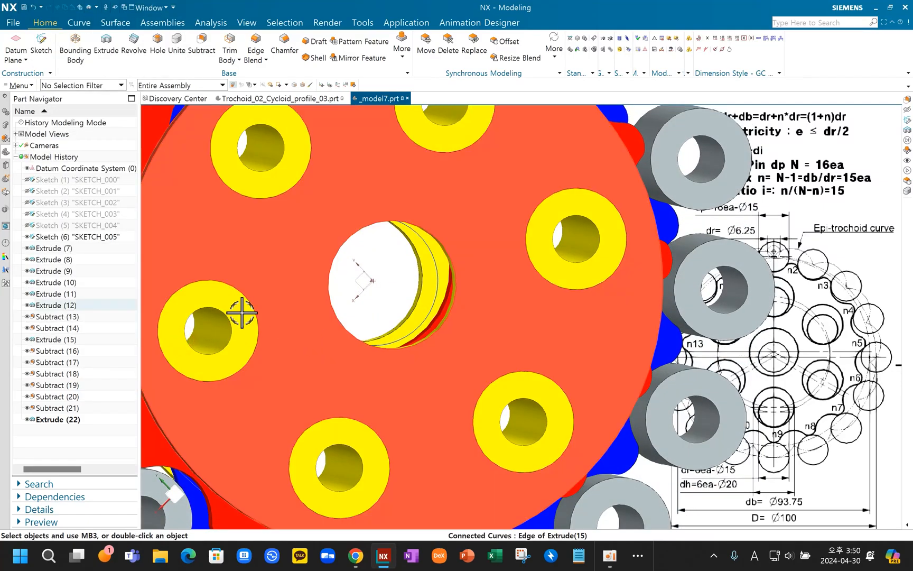
Step: Extrude the sketch's centre circle with a symmetric distance of 80 mm and Boolean None to create the shaft as a separate body
left_click(107, 42)
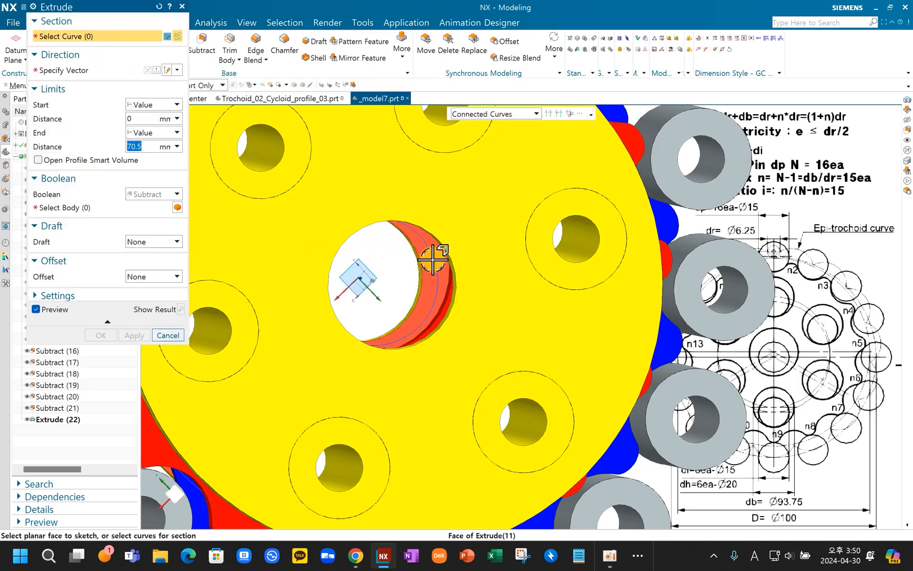
middle_click_drag(473, 261, 435, 259)
left_click(435, 259)
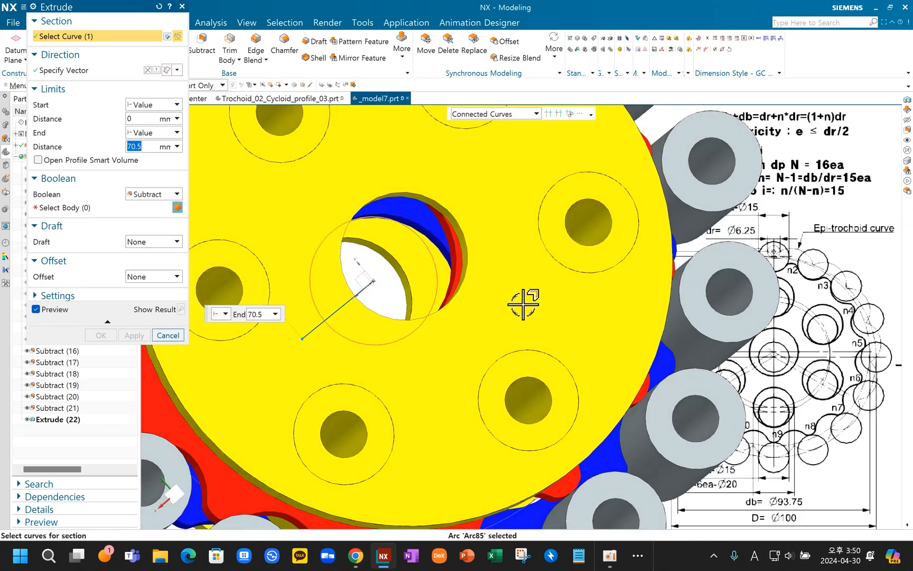
scroll(526, 304, "down", 3)
left_click(155, 107)
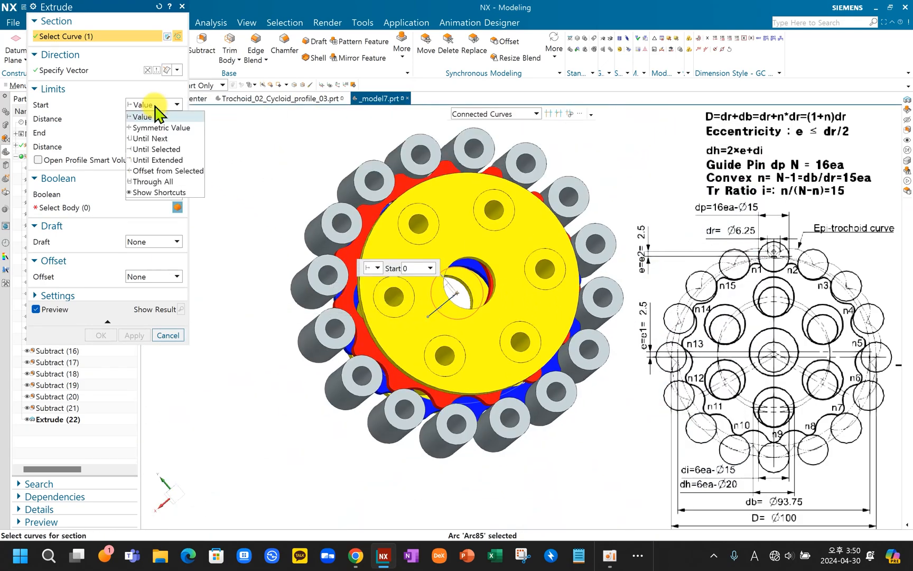
left_click(158, 127)
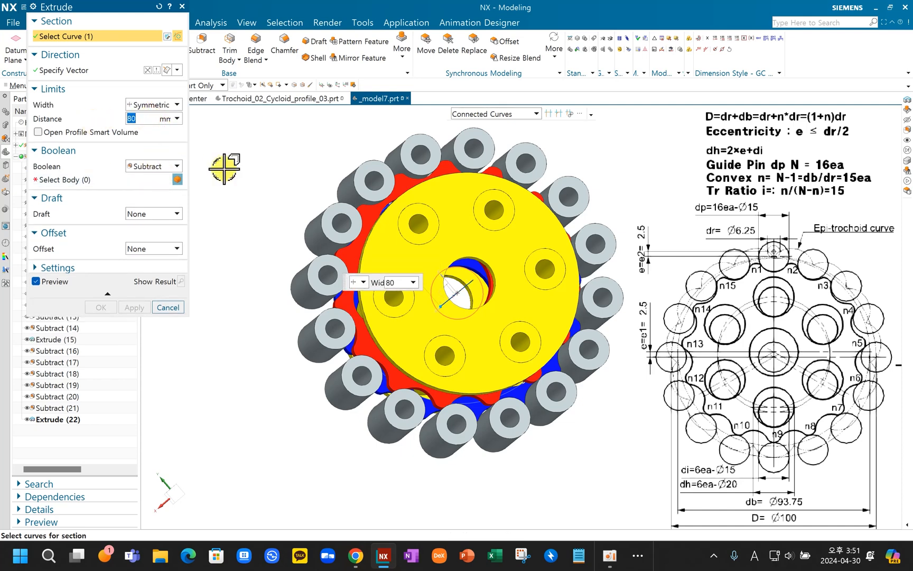
left_click(162, 166)
left_click(141, 179)
middle_click_drag(564, 276, 555, 300)
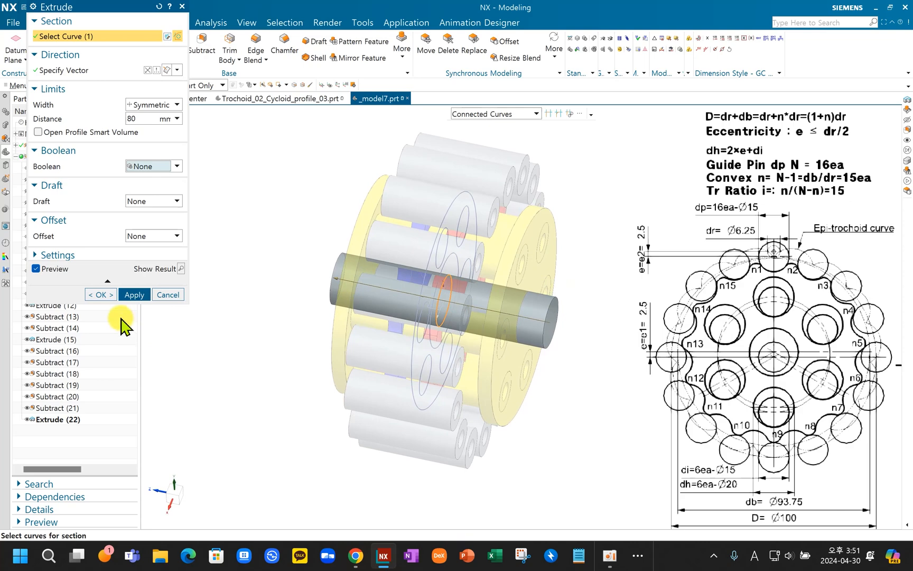
left_click(99, 295)
Step: Hide both yellow end discs
middle_click_drag(150, 293, 409, 336)
scroll(404, 338, "up", 5)
scroll(407, 339, "down", 6)
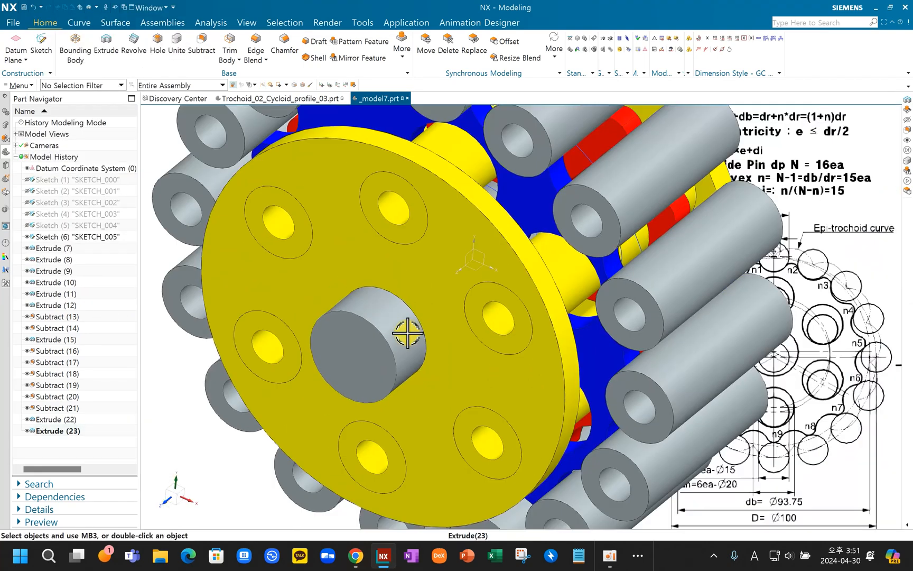
key("ctrl+b")
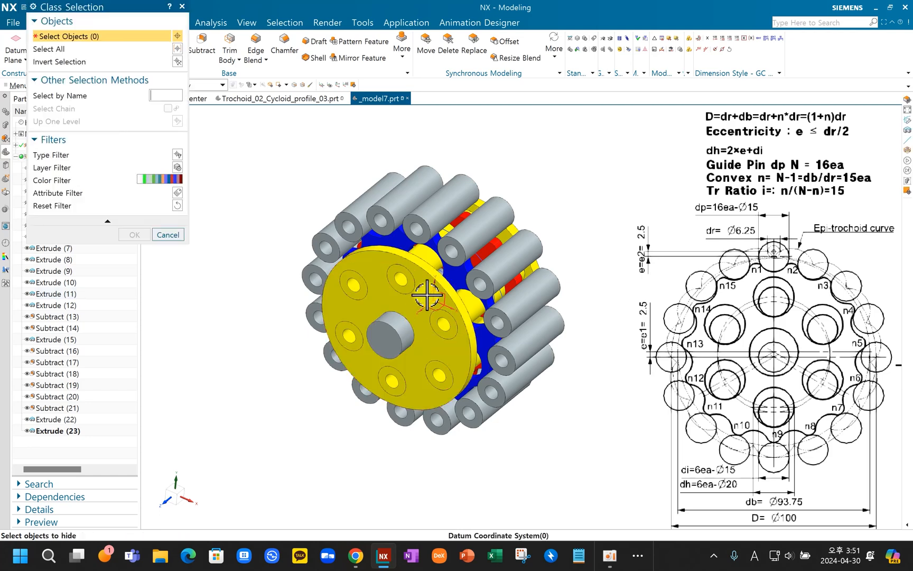
middle_click(418, 273)
middle_click_drag(492, 285, 461, 319)
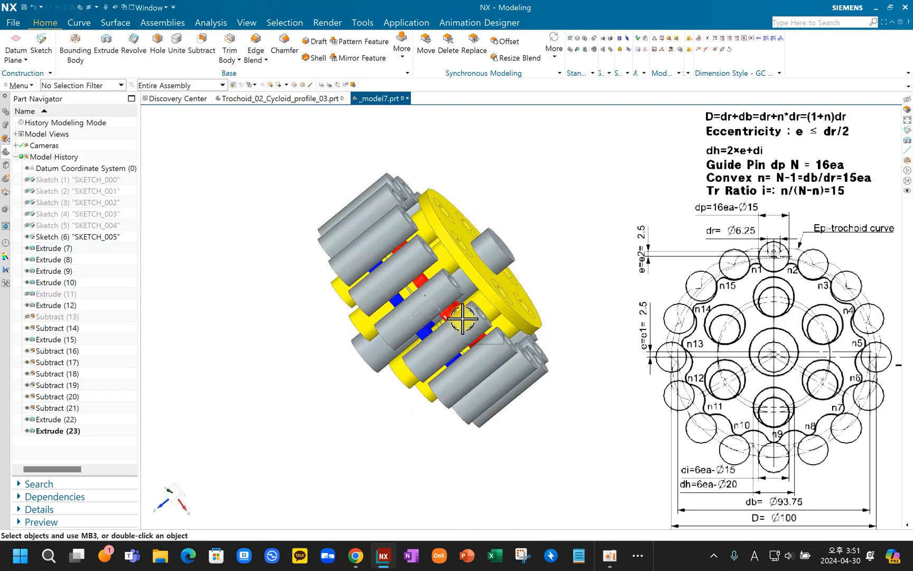
key("ctrl+b")
left_click(484, 282)
middle_click(482, 284)
Step: Start an extrusion from the circular edge of the blue cycloid disc's centre hole with an end distance of 5 mm
middle_click_drag(479, 289, 503, 275)
scroll(458, 307, "up", 3)
mouse_move(458, 307)
middle_mouse_down()
mouse_move(477, 289)
mouse_move(496, 298)
mouse_move(464, 305)
middle_mouse_up()
scroll(363, 276, "up", 5)
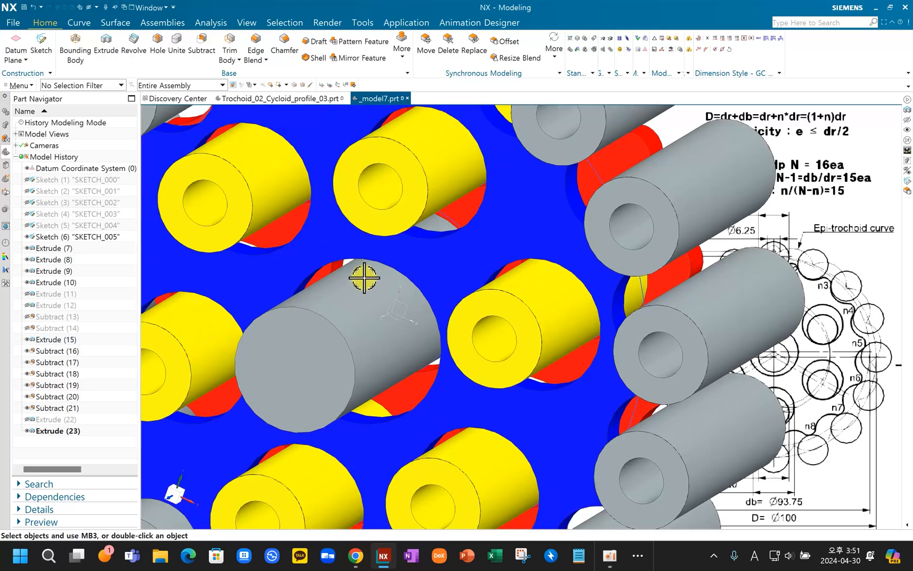
left_click(105, 53)
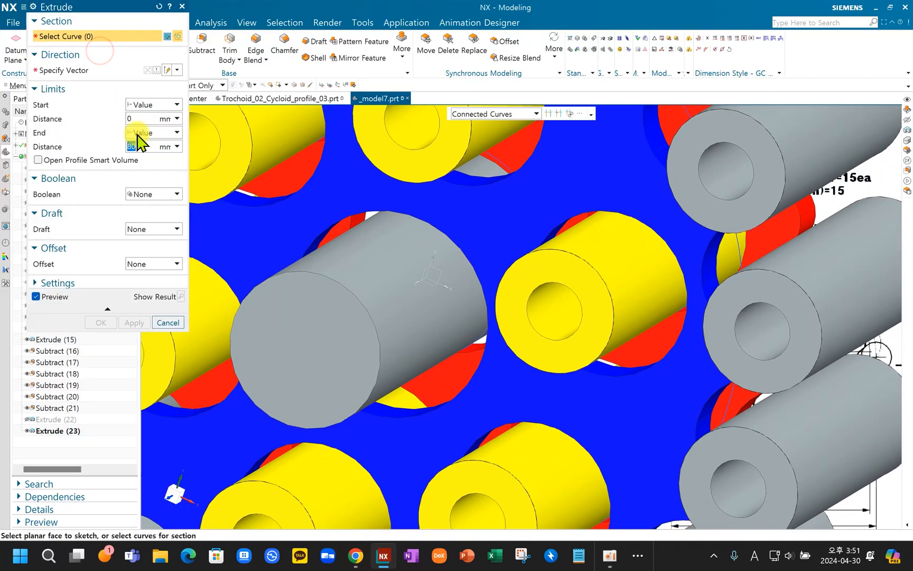
middle_click_drag(428, 393, 526, 302)
left_click(542, 276)
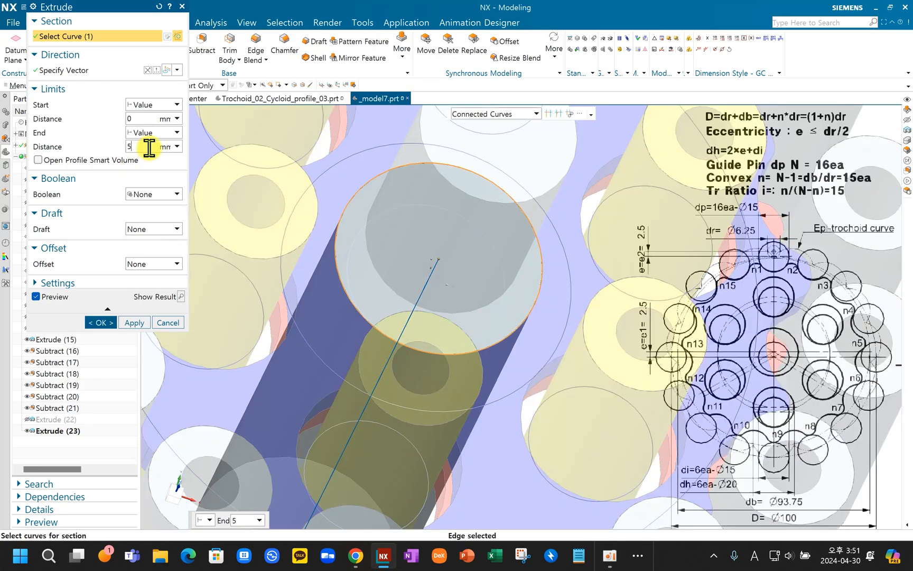
key("Return")
mouse_move(365, 280)
middle_mouse_down()
mouse_move(369, 237)
mouse_move(360, 265)
middle_mouse_up()
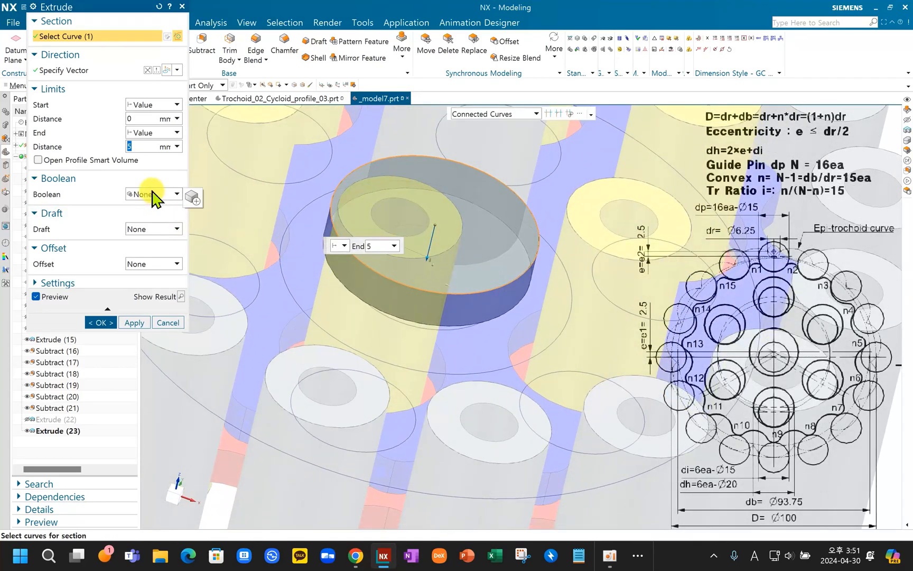
Step: Set the extrusion's Boolean to Unite with the central shaft body and create it
left_click(154, 195)
left_click(151, 207)
middle_click_drag(387, 295, 449, 354)
left_click(160, 228)
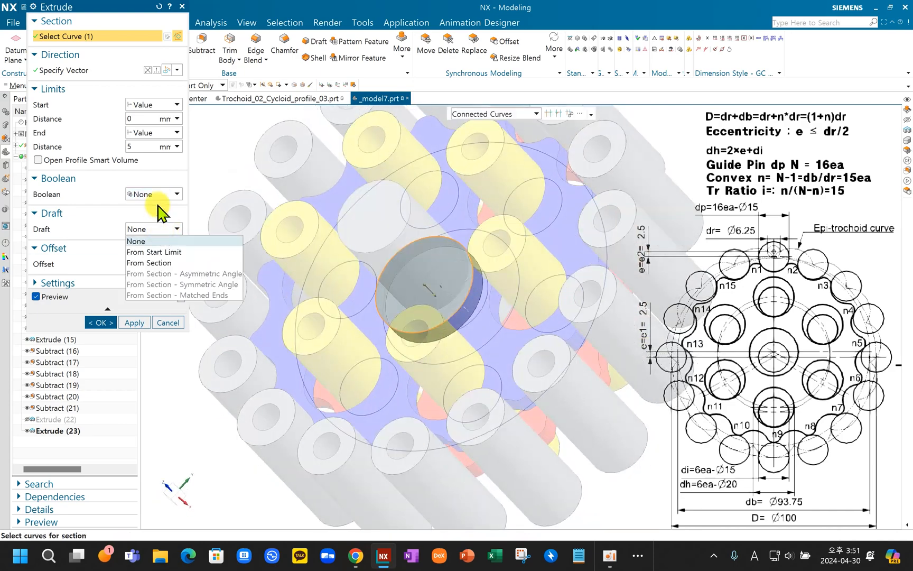
left_click(158, 190)
left_click(158, 193)
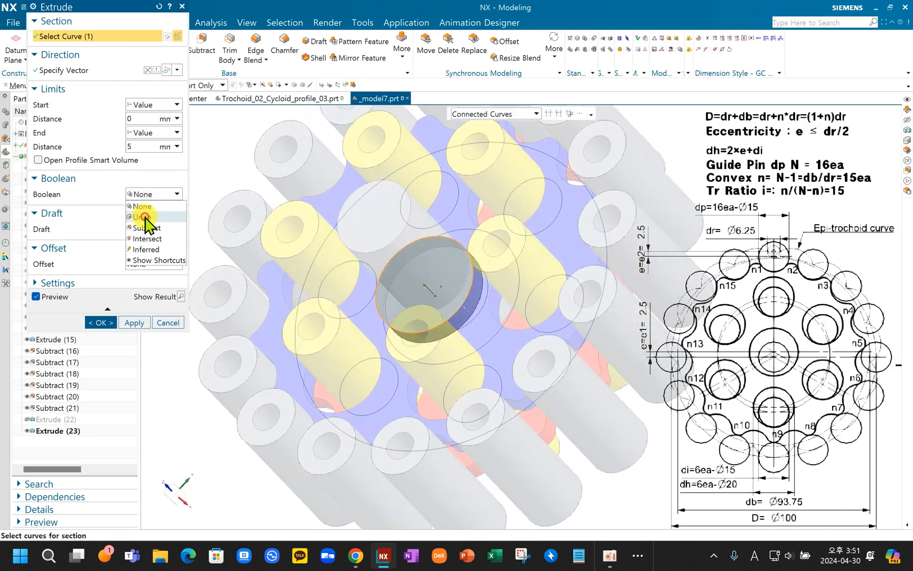
left_click(144, 217)
left_click(413, 243)
middle_click_drag(413, 243, 436, 325)
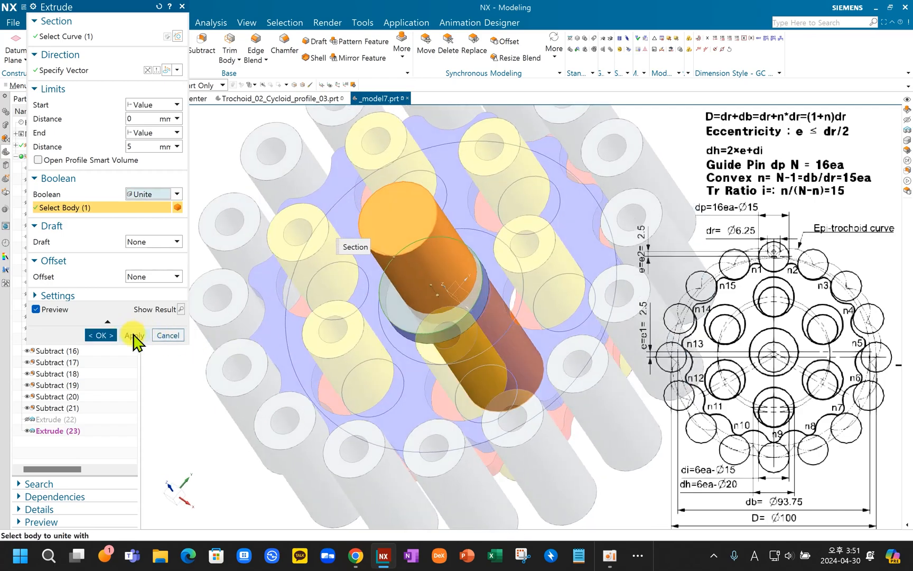
left_click(134, 335)
Step: Extrude the circular edge of the red cycloid disc's centre hole 5 mm and unite it with the central shaft
middle_click_drag(495, 322, 386, 284)
scroll(470, 253, "up", 3)
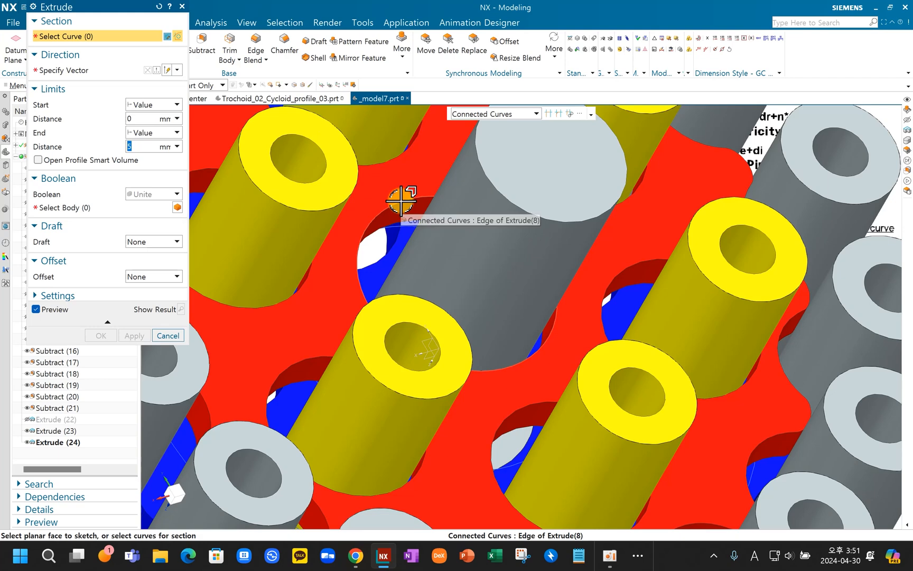
left_click(402, 202)
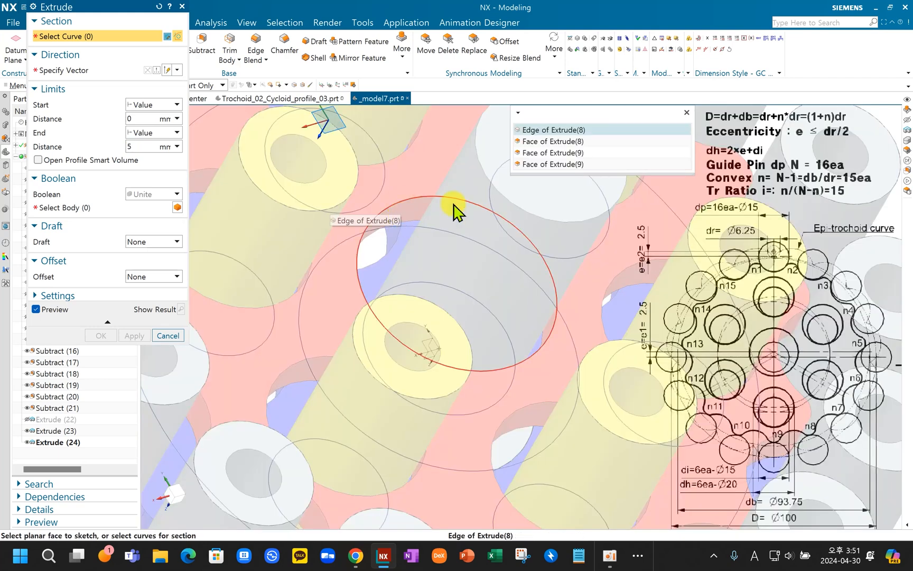
left_click(543, 130)
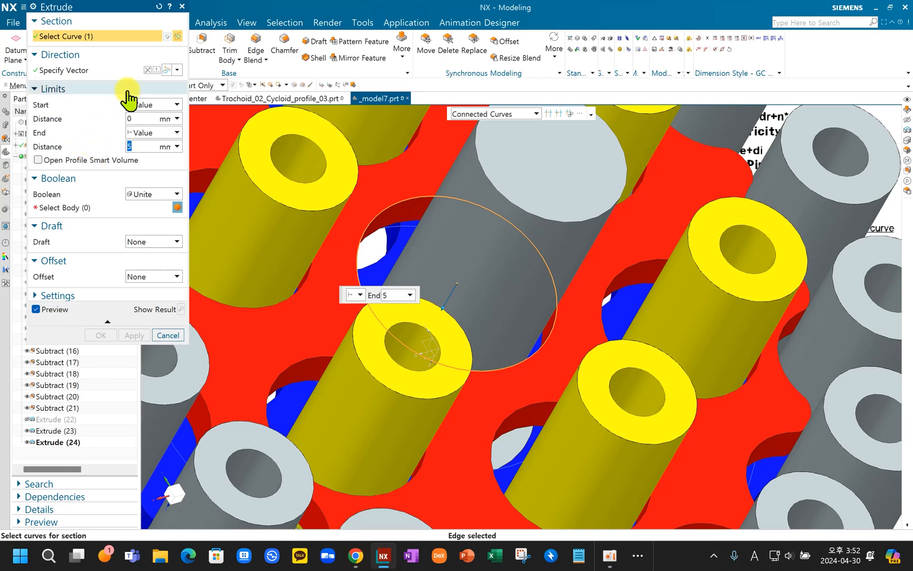
left_click(87, 208)
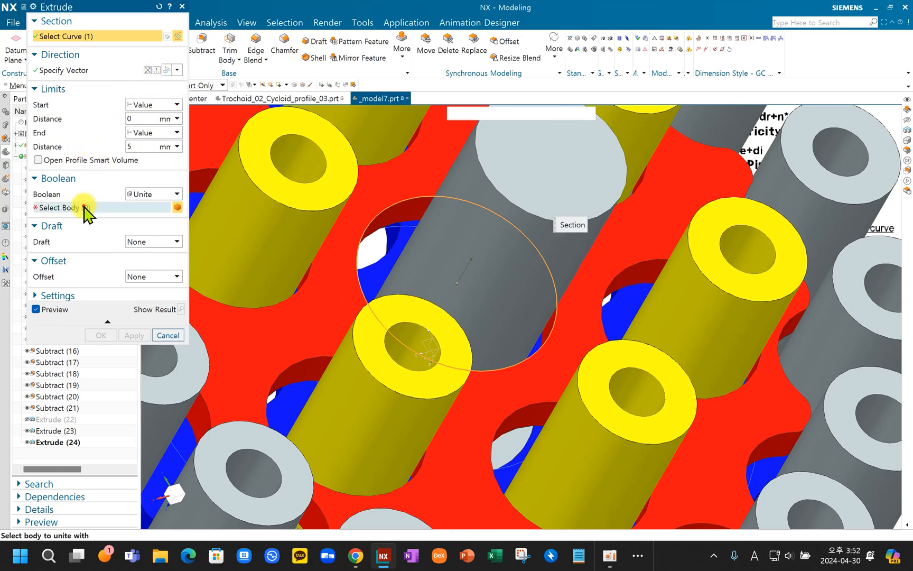
left_click(466, 236)
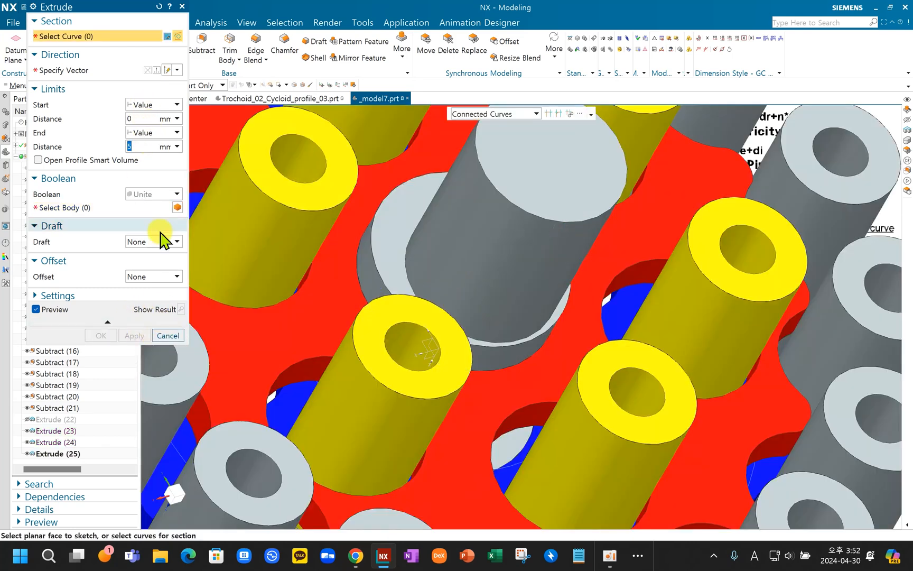
left_click(166, 336)
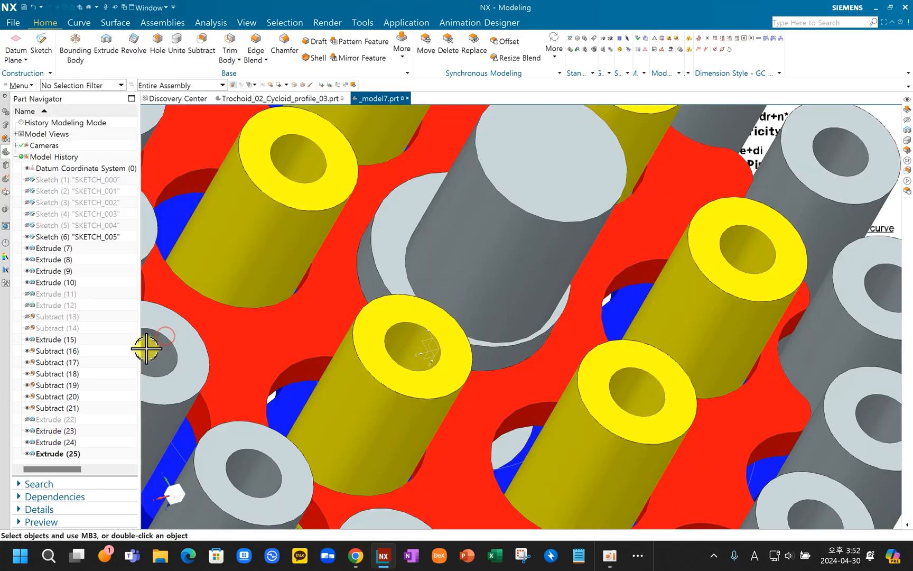
Step: Reverse the direction of the last extrusion so that it runs into the red disc's centre hole
double_click(47, 454)
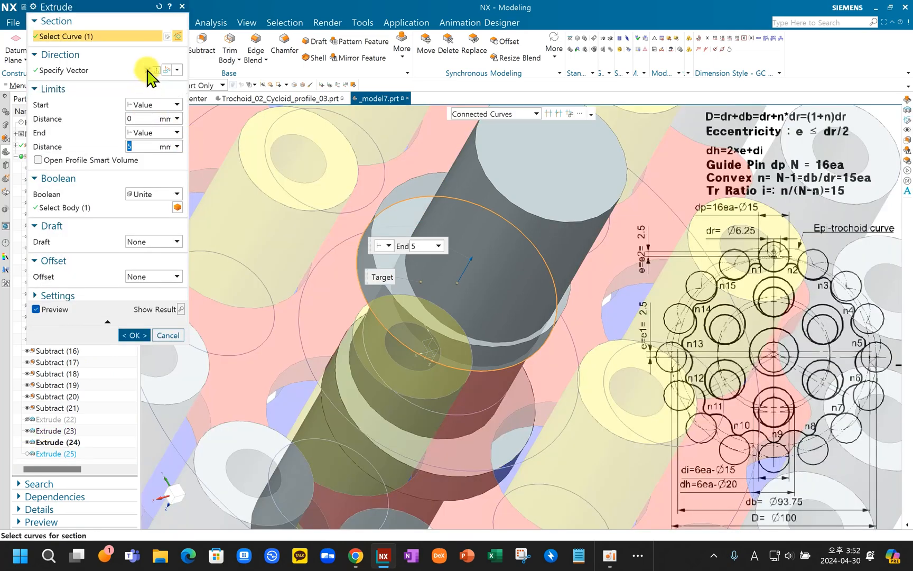
left_click(131, 335)
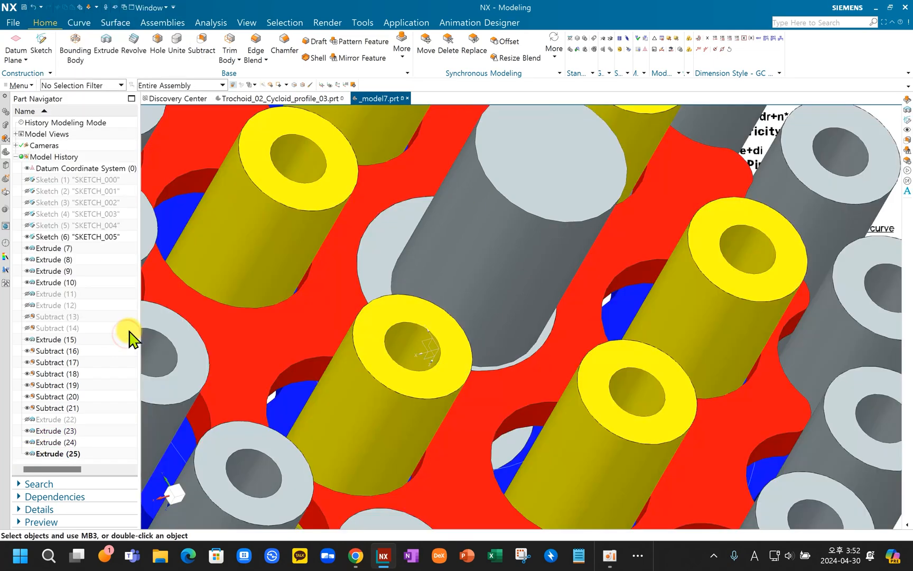
key("ctrl+f")
middle_click_drag(550, 222, 487, 283)
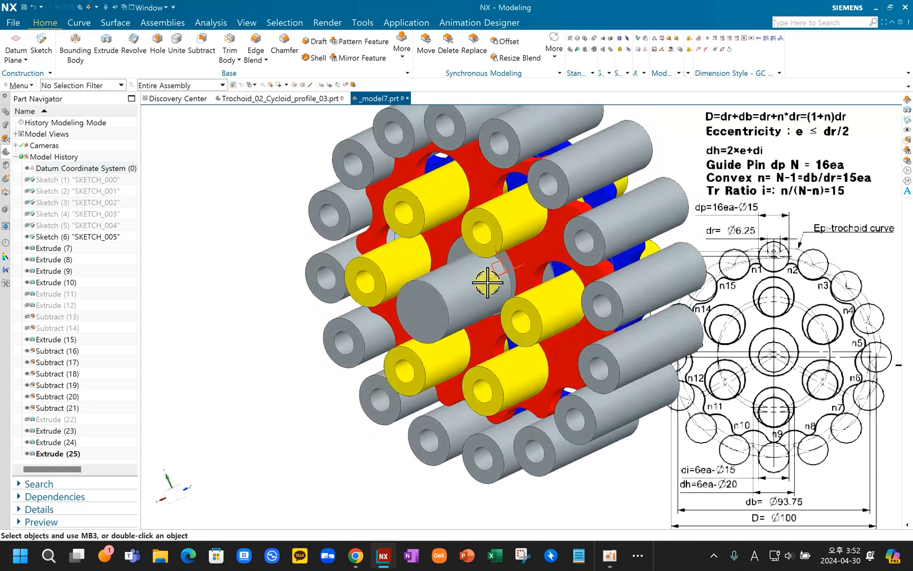
Step: Change the display colour of the central shaft body to green
key("ctrl+j")
left_click(438, 295)
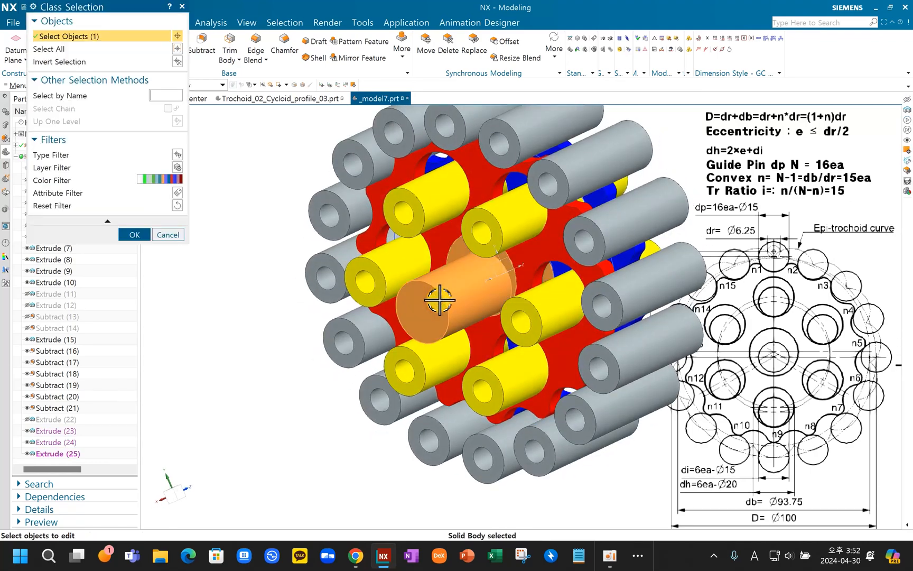
middle_click(438, 296)
left_click(159, 70)
left_click(100, 57)
left_click(134, 245)
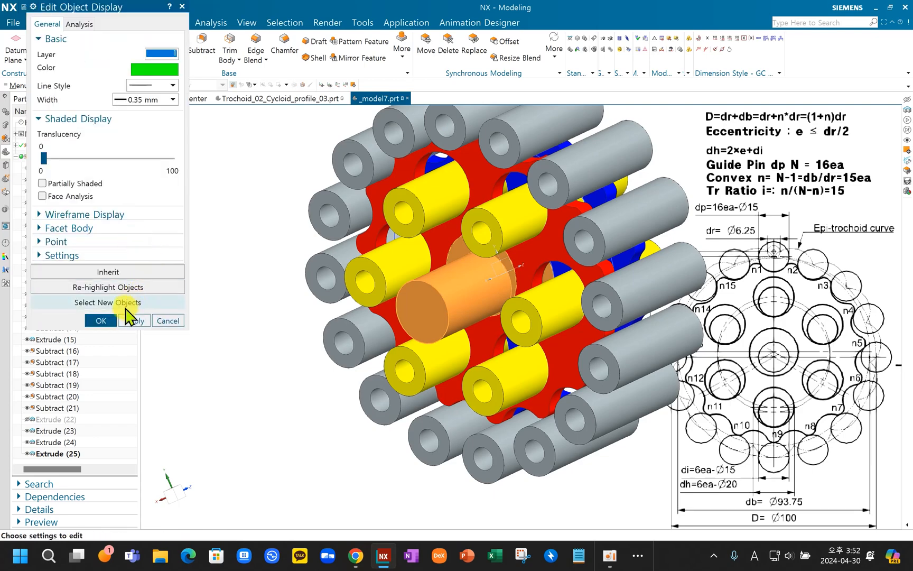
left_click(128, 321)
left_click(105, 321)
Step: Extrude the circular end edge of the green shaft 5 mm as a separate ring, with Boolean None and a two-sided offset from 0 to 5 mm
scroll(492, 231, "down", 3)
scroll(492, 231, "up", 2)
middle_click_drag(520, 228, 547, 236)
middle_click_drag(436, 196, 309, 179)
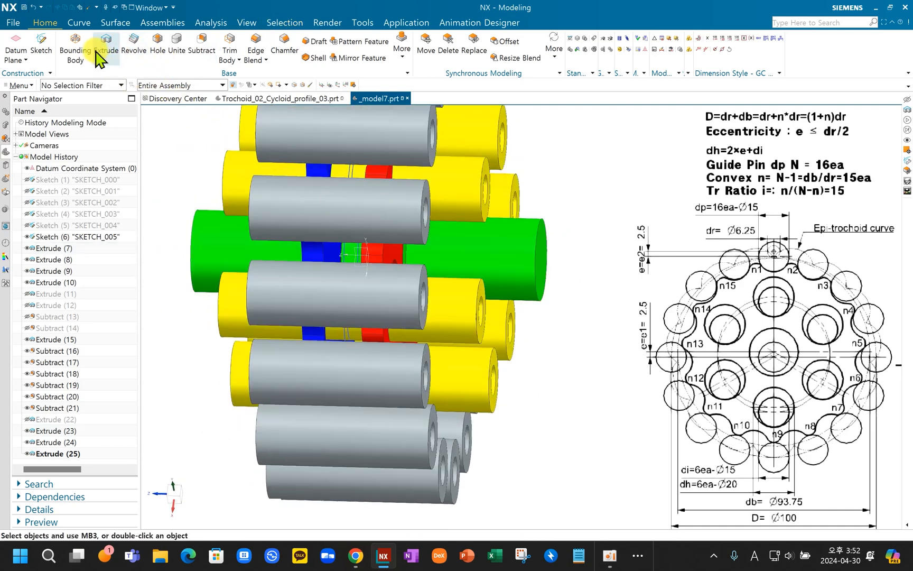
left_click(542, 228)
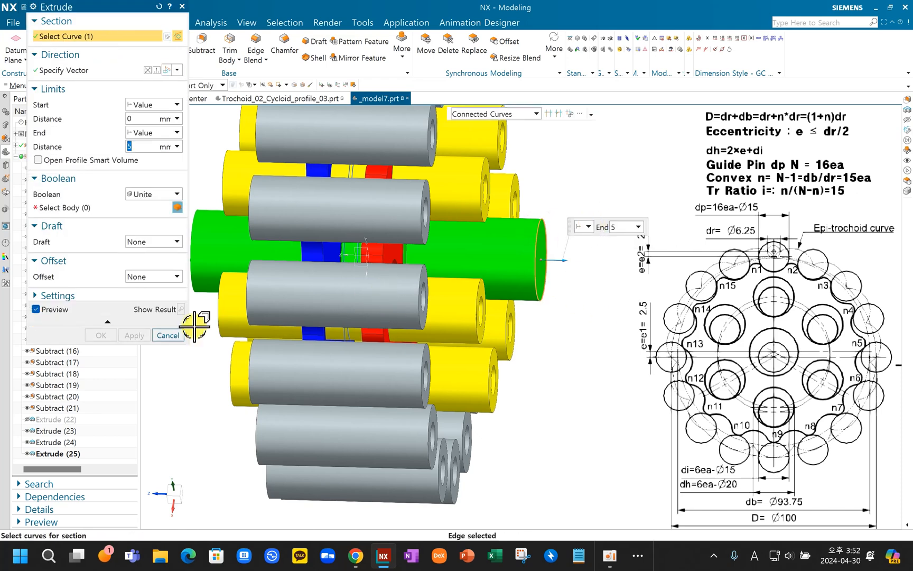
left_click(144, 195)
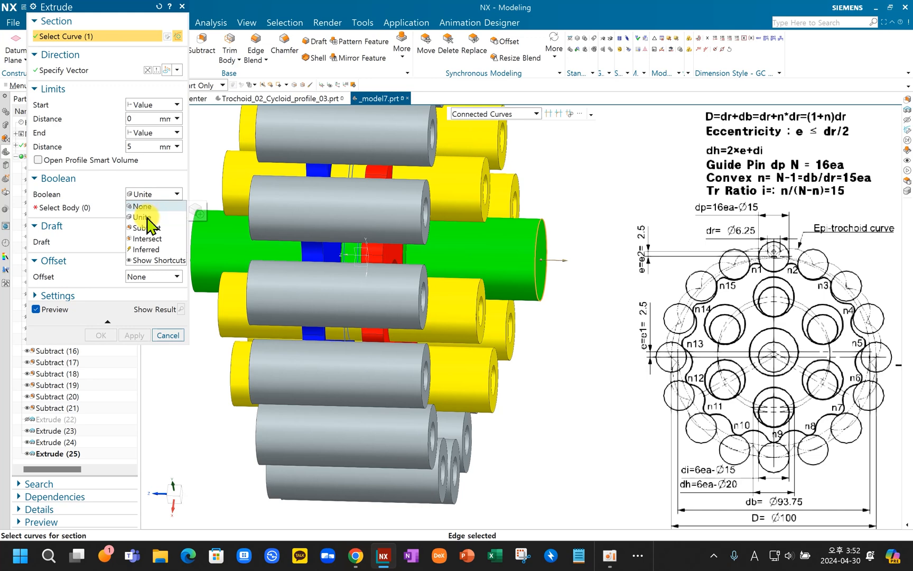
left_click(148, 206)
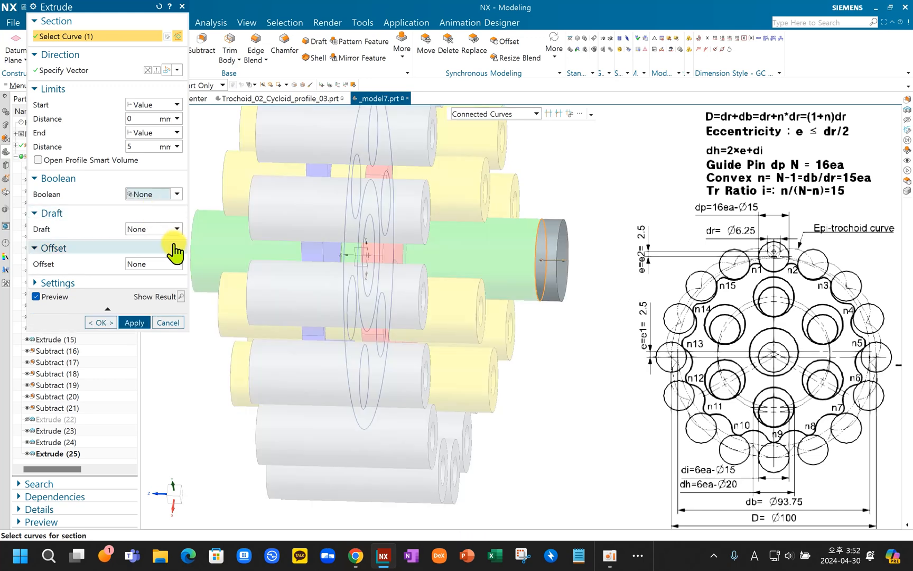
left_click(150, 267)
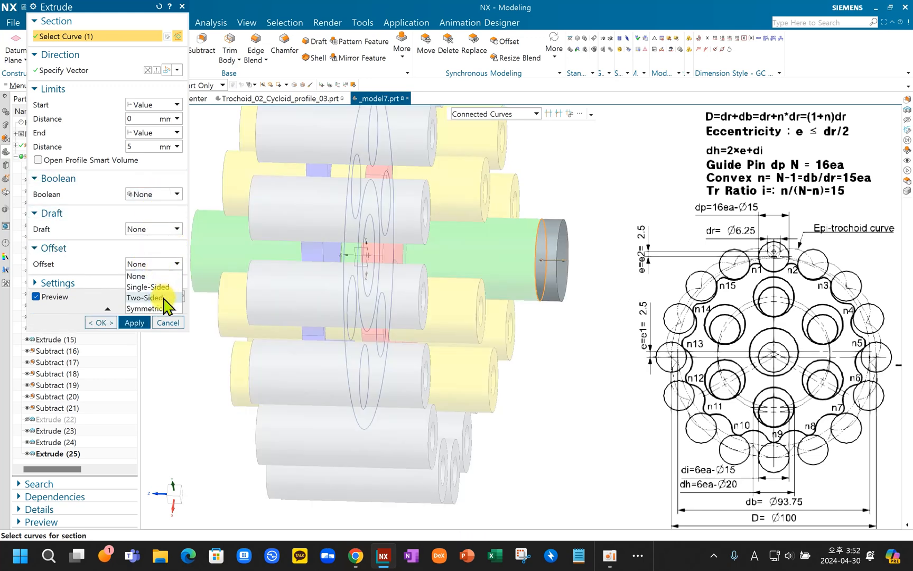
left_click(165, 299)
left_click(145, 291)
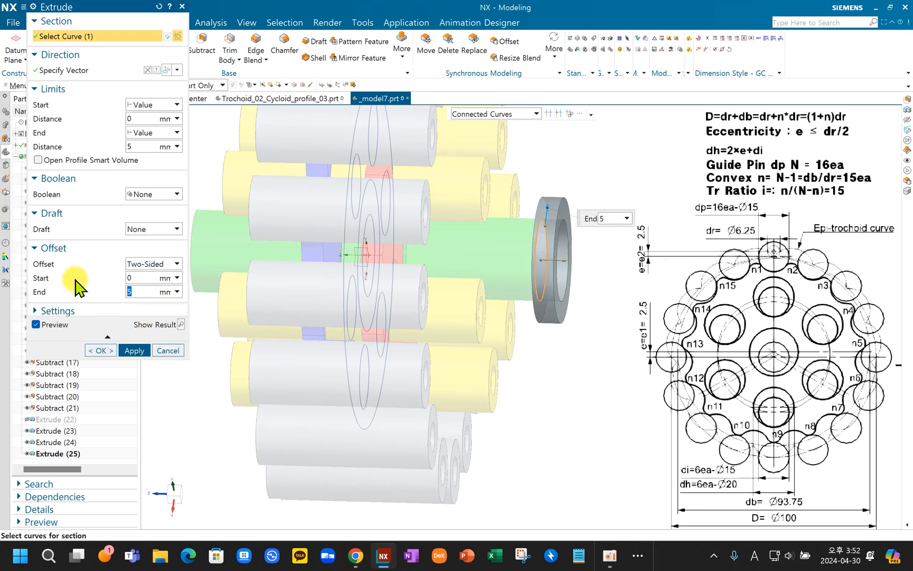
left_click(101, 351)
mouse_move(377, 286)
middle_mouse_down()
mouse_move(422, 286)
mouse_move(418, 322)
mouse_move(388, 298)
middle_mouse_up()
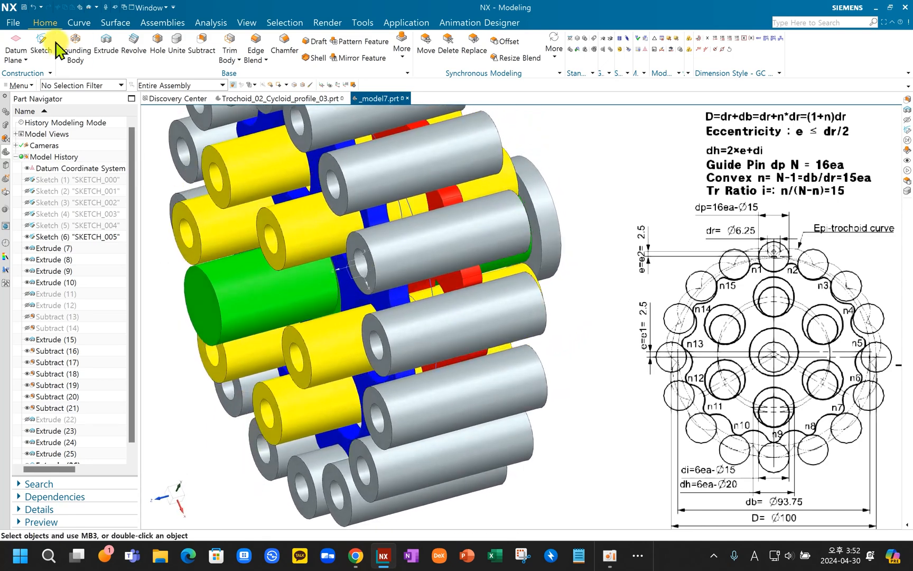
Step: Save the part as _model7.prt in C:\temp
left_click(25, 7)
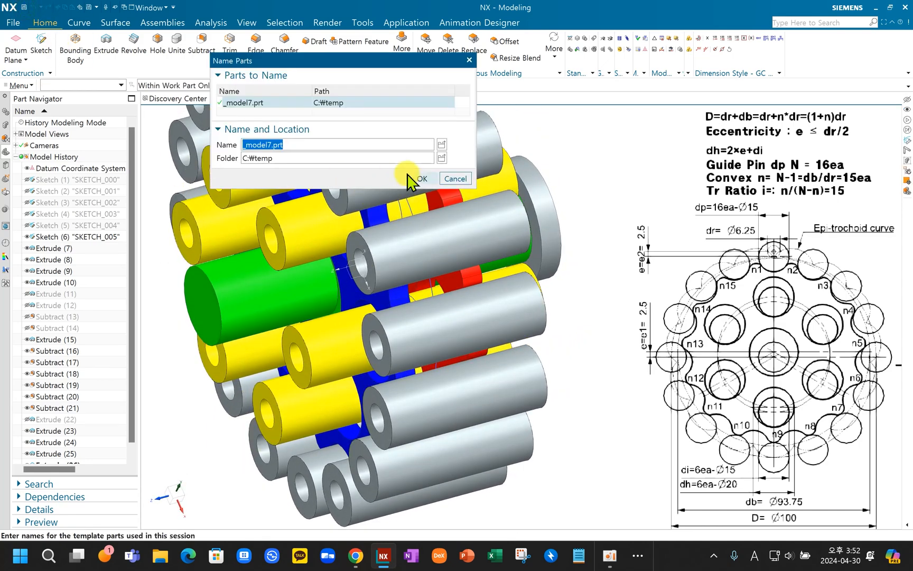
left_click(420, 180)
middle_click_drag(453, 261, 470, 169)
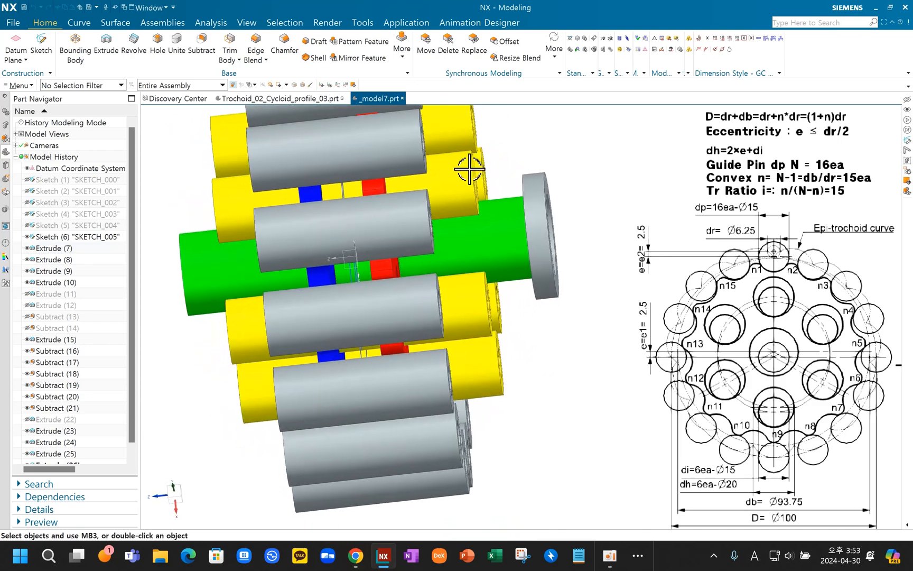
Step: In Animation Designer, create a rigid group from the grey ring at the end of the green shaft
left_click(493, 23)
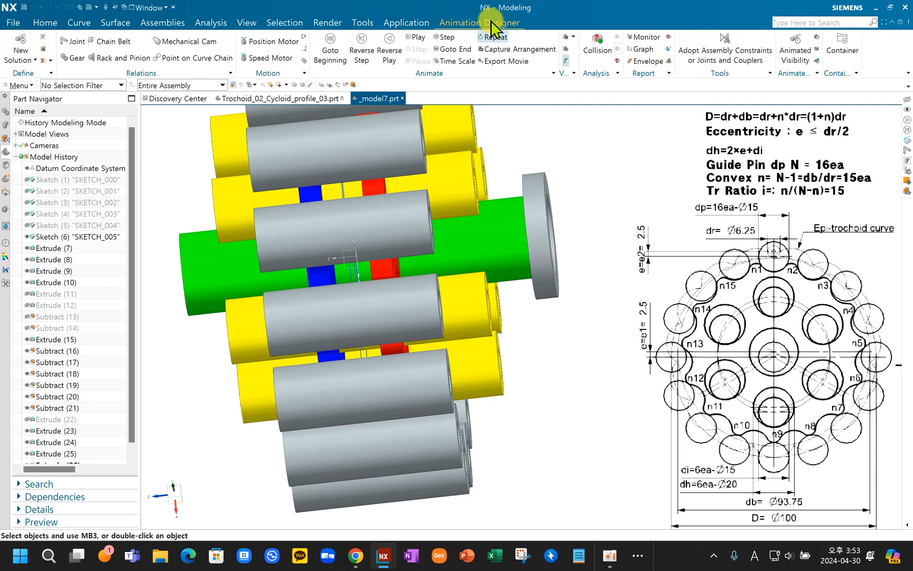
left_click(45, 40)
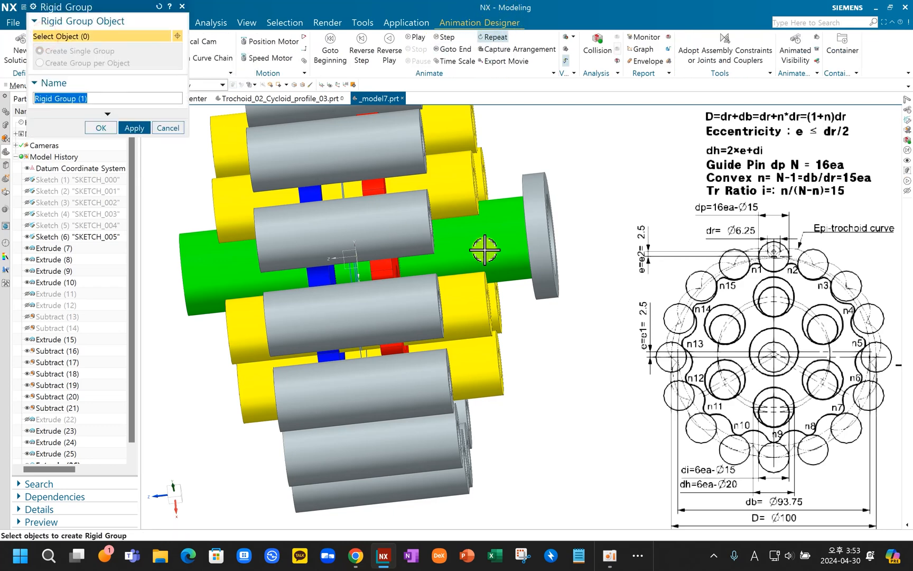
left_click(543, 244)
left_click(131, 127)
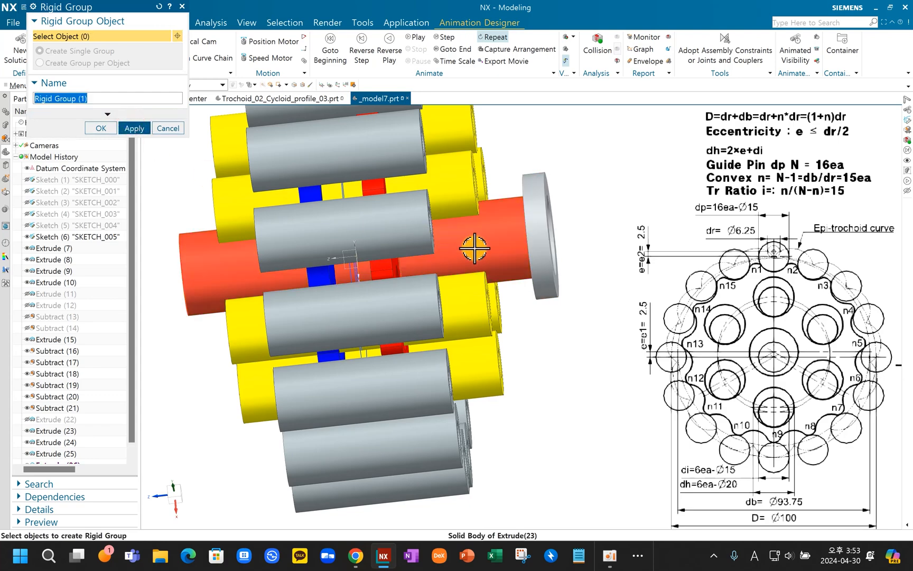
middle_click_drag(457, 282, 463, 274)
middle_click_drag(495, 268, 478, 272)
key("Escape")
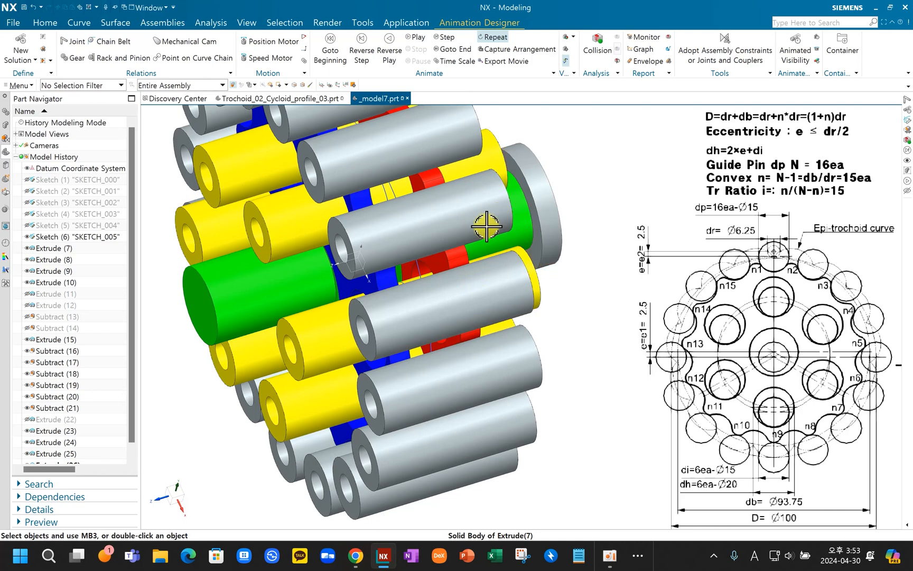
Step: Hide every object except the green central shaft by inverting the selection, and inspect its eccentric bosses
scroll(297, 282, "down", 3)
middle_click_drag(325, 302, 337, 314, "shift")
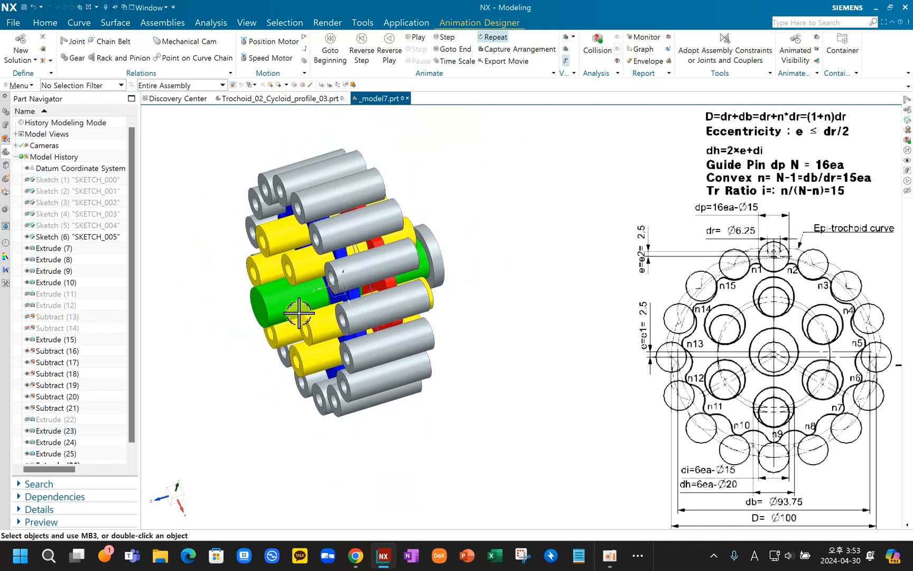
key("ctrl+b")
left_click(263, 303)
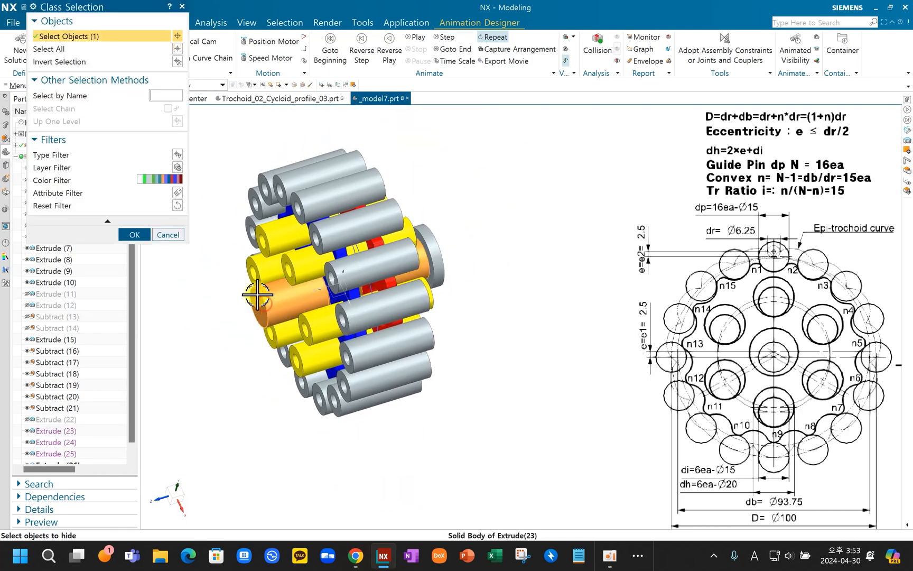
left_click(178, 62)
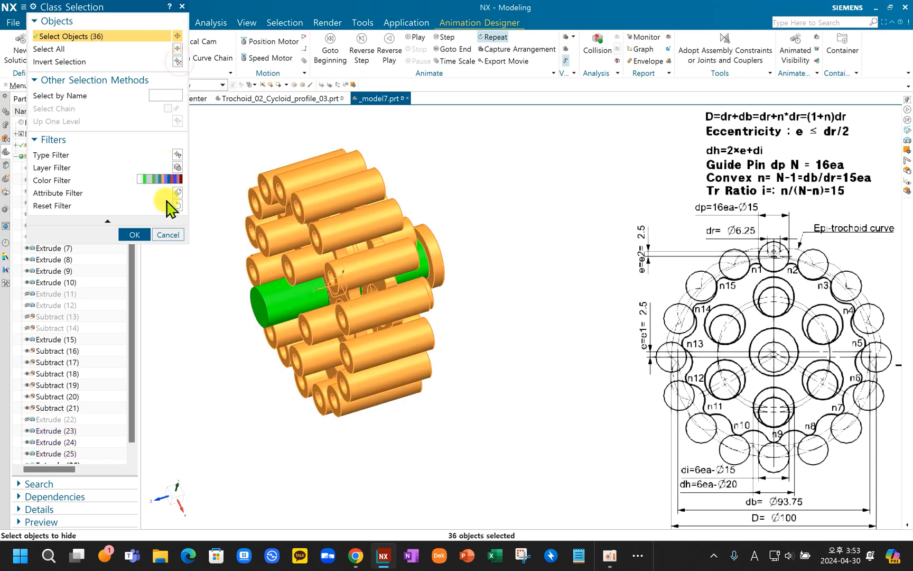
left_click(134, 235)
scroll(350, 276, "up", 5)
mouse_move(351, 276)
middle_mouse_down()
mouse_move(364, 180)
mouse_move(422, 175)
mouse_move(418, 207)
mouse_move(364, 277)
middle_mouse_up()
mouse_move(423, 236)
middle_mouse_down()
mouse_move(397, 255)
mouse_move(403, 325)
mouse_move(414, 322)
middle_mouse_up()
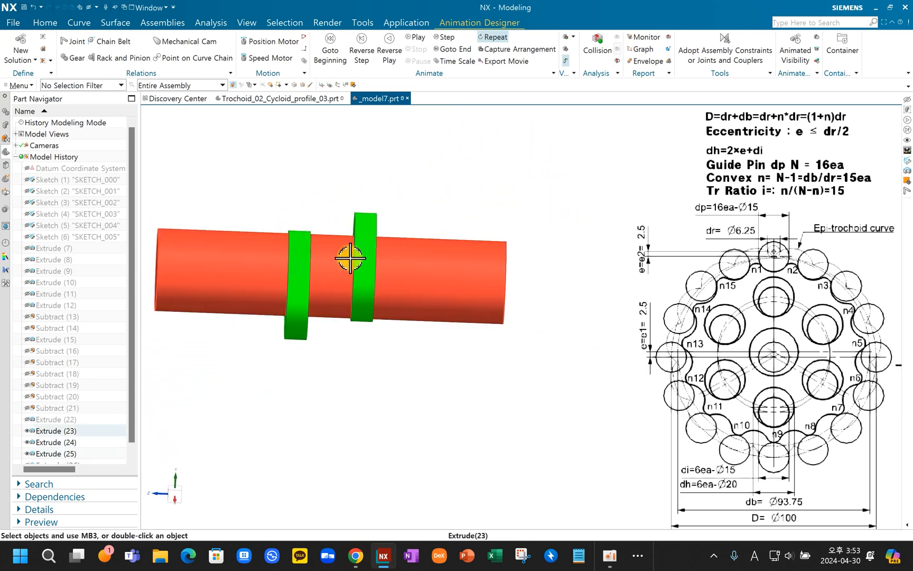
Step: Show all hidden objects of the model, including the central shaft and the two yellow end discs
key("ctrl+shift+k")
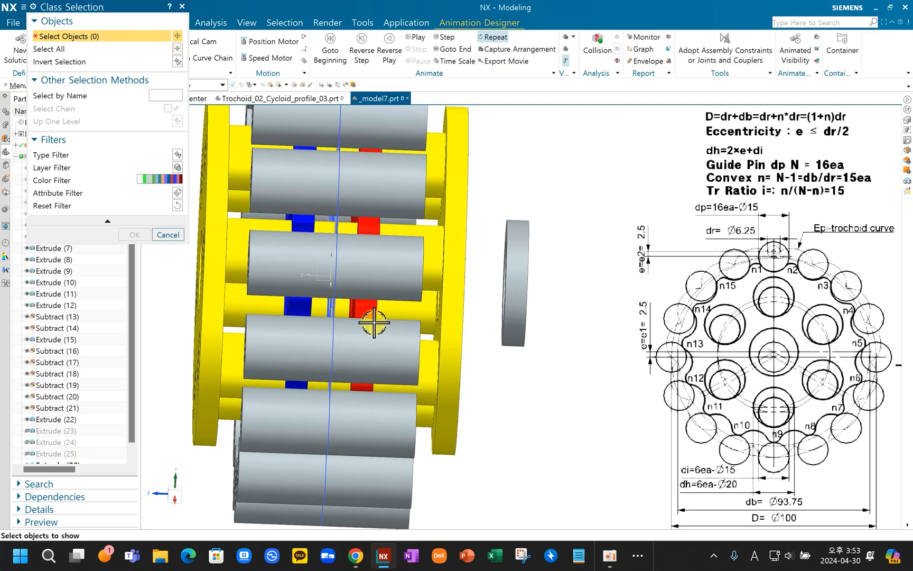
scroll(370, 325, "down", 5)
left_click_drag(235, 179, 489, 432)
middle_click(422, 384)
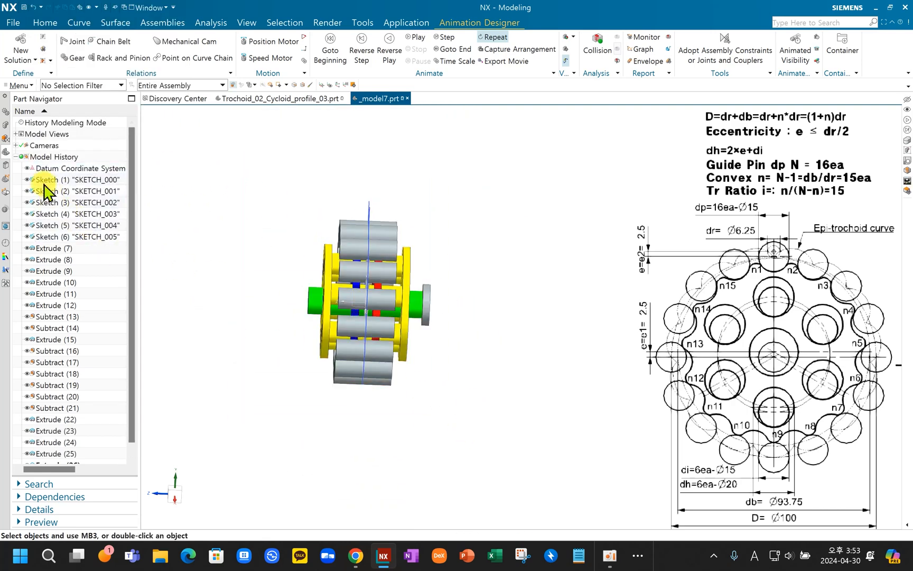
Step: Hide all six sketches and the datum coordinate system so that only the solid bodies are displayed
left_click(32, 214)
left_click(27, 224)
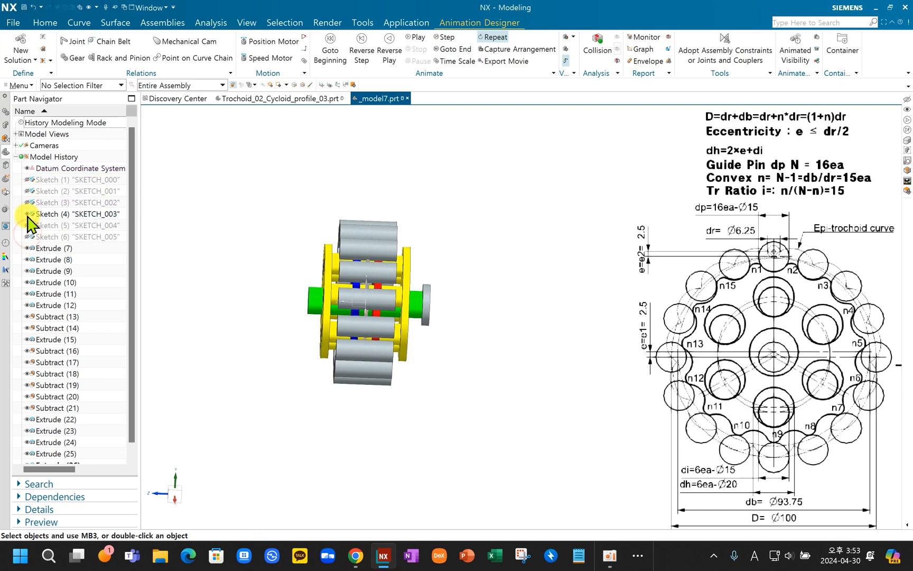
middle_click_drag(348, 253, 211, 238)
scroll(391, 317, "up", 5)
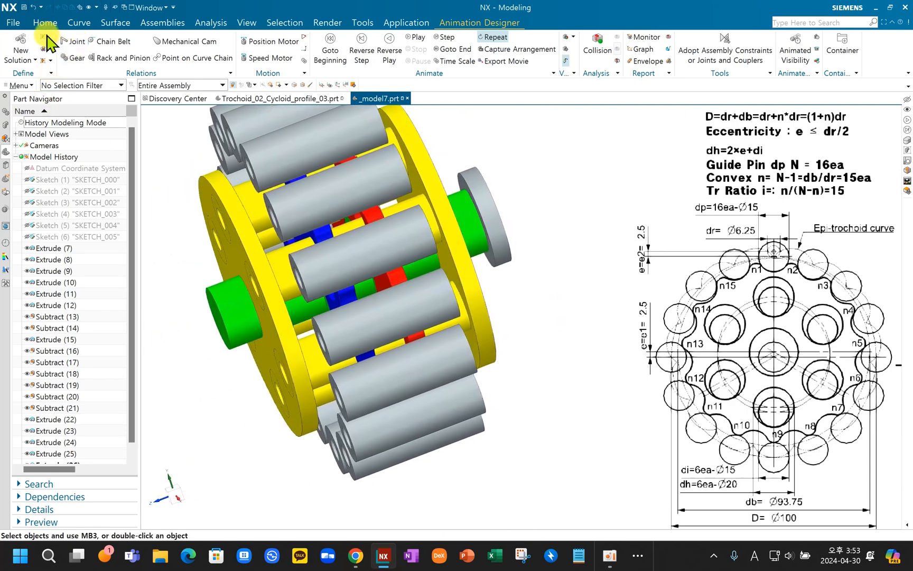
Step: Make Solution1 the active animation solution and check which body its existing rigid group contains
left_click(8, 111)
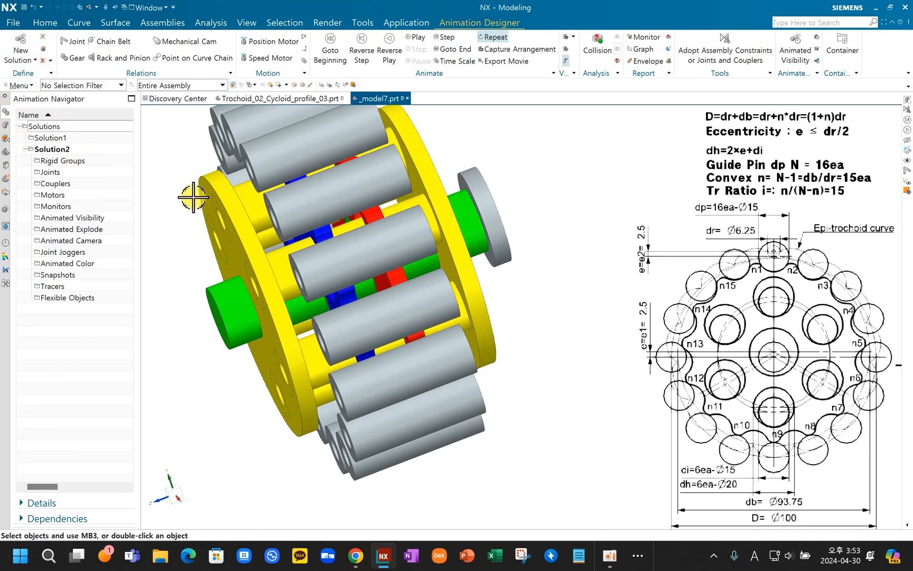
left_click(43, 38)
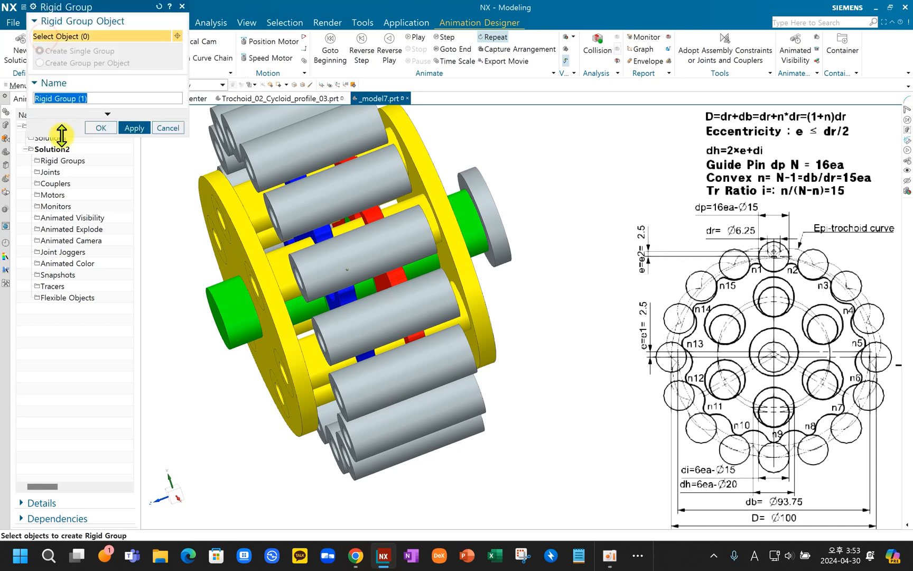
left_click(135, 128)
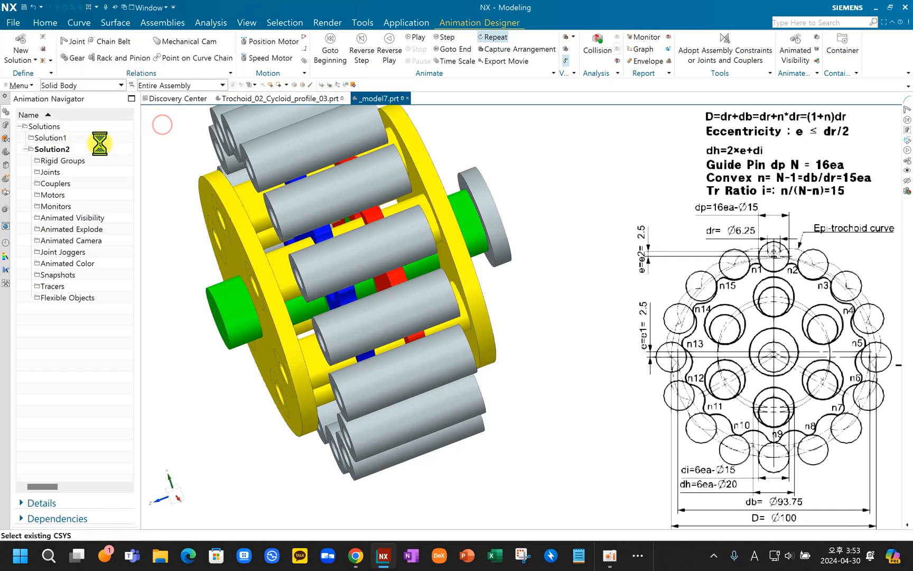
double_click(66, 138)
left_click(80, 162)
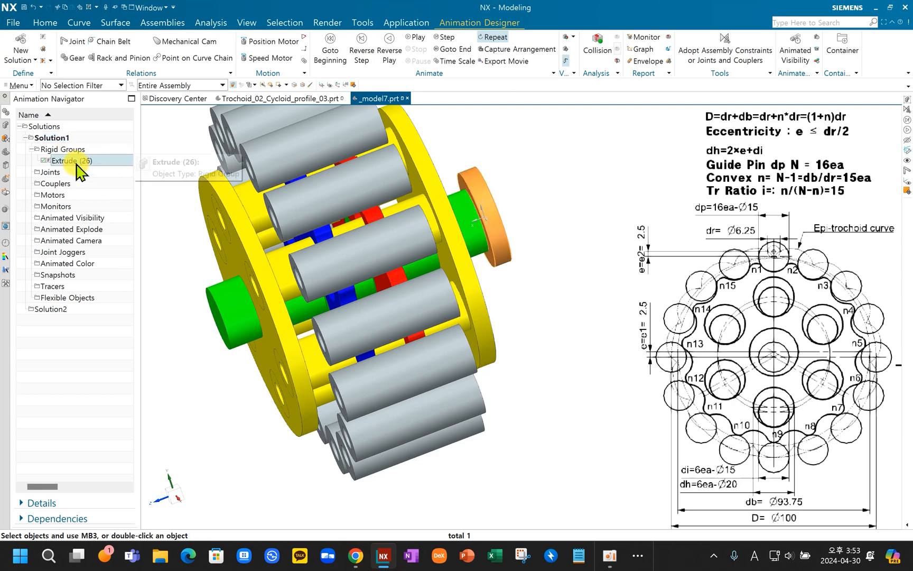
Step: Create a rigid group from the green central shaft
middle_click_drag(434, 179, 423, 222)
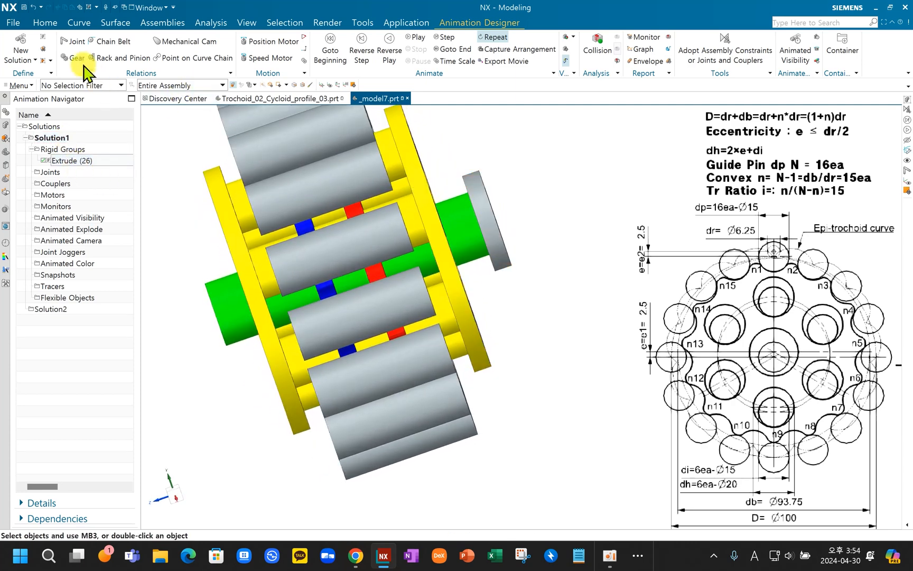
left_click(43, 40)
left_click(453, 232)
left_click(142, 128)
Step: Create separate rigid groups for the red cycloid disc and the blue cycloid disc
middle_click_drag(384, 342, 384, 217)
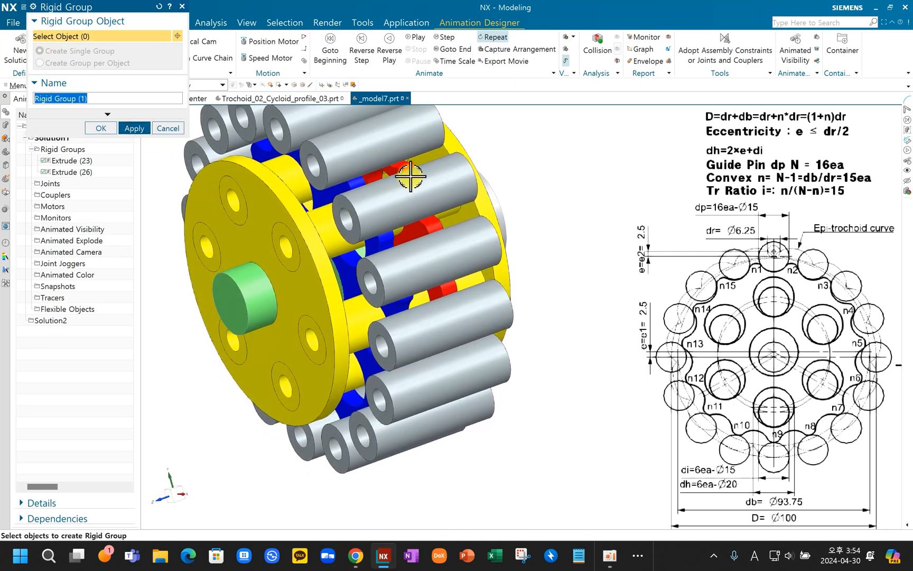
left_click(402, 163)
left_click(133, 128)
left_click(348, 168)
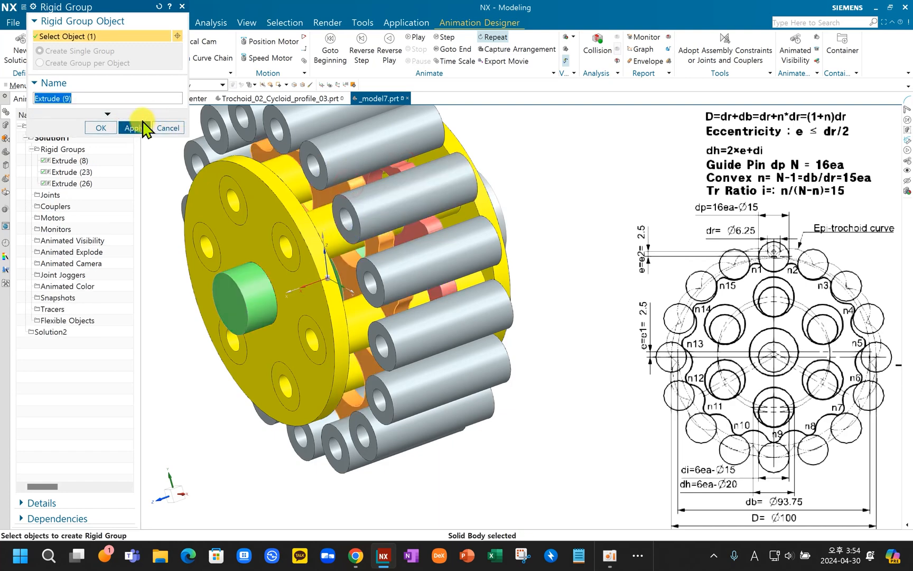
left_click(136, 128)
Step: Create a single rigid group from the two yellow end discs and the six yellow inner pins
middle_click_drag(440, 238, 439, 243, "shift")
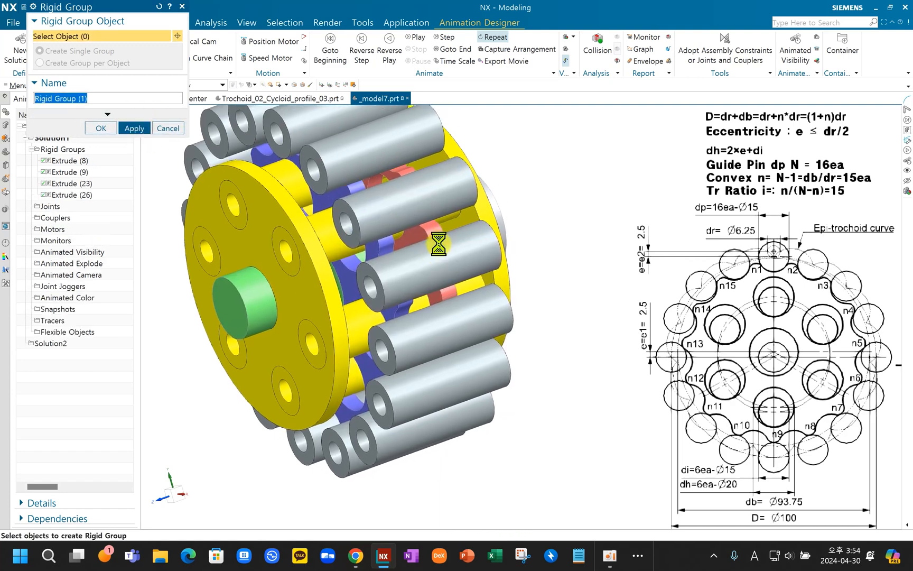
left_click(295, 222)
left_click(294, 222)
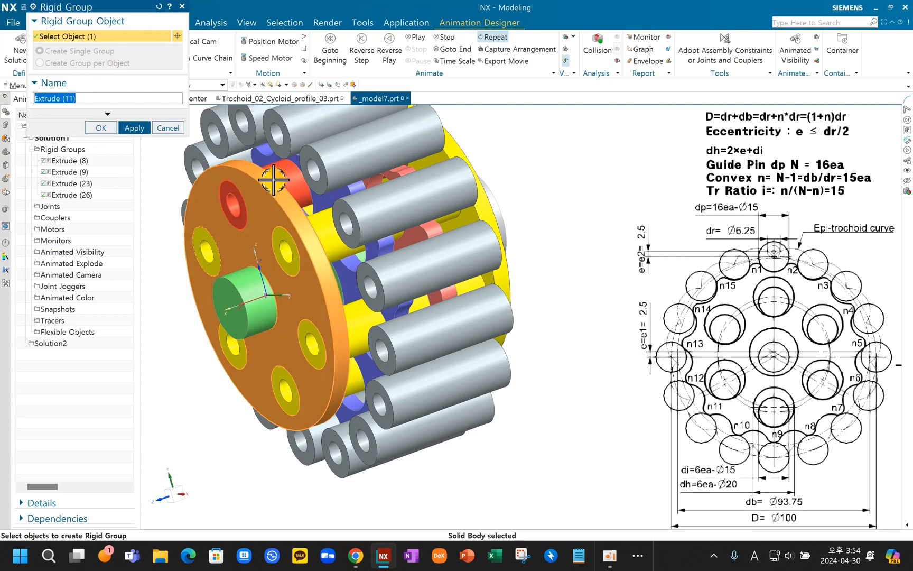
left_click(286, 182)
left_click(334, 235)
left_click(353, 329)
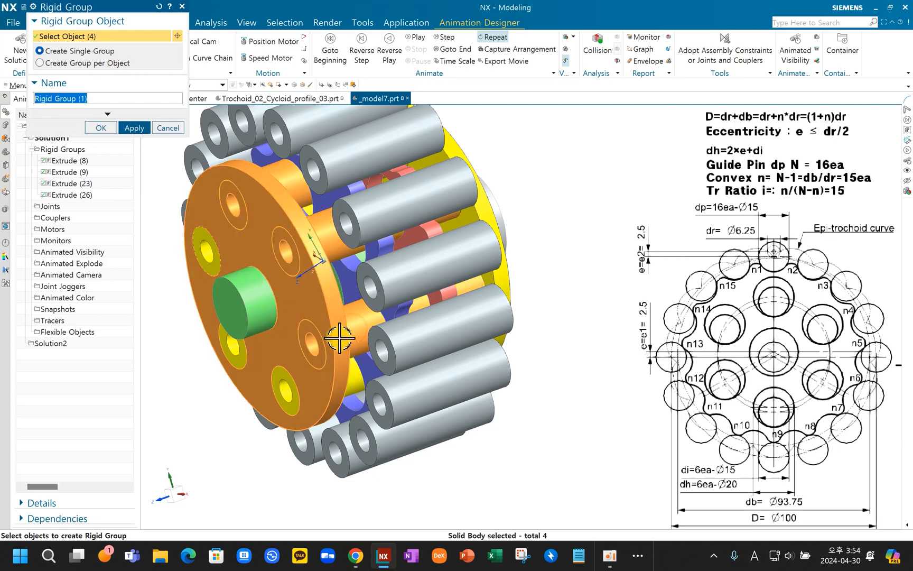
left_click(285, 397)
left_click(235, 349)
left_click(212, 261)
middle_click_drag(390, 325, 349, 322)
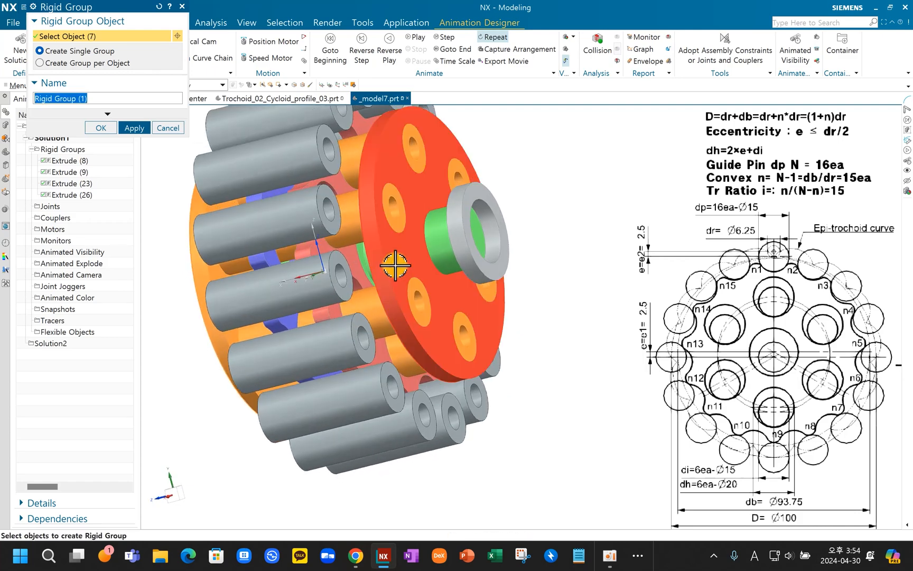
left_click(395, 264)
left_click(134, 128)
Step: Create a rigid group from the grey guide pins and finish defining rigid groups
middle_click_drag(334, 284, 407, 307)
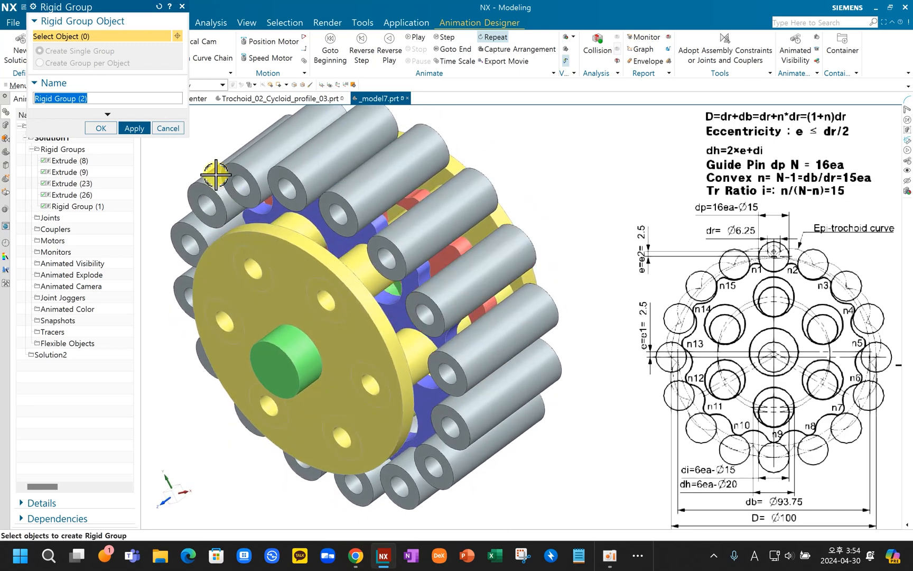
middle_click_drag(387, 269, 396, 264)
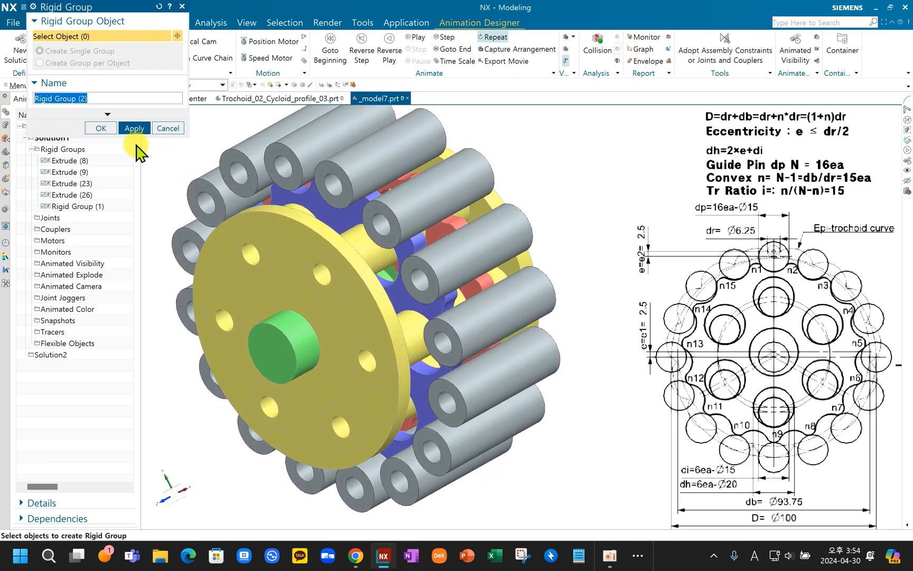
left_click(105, 129)
Step: Examine which bodies belong to the rigid groups listed in the solution by highlighting them one after another
left_click(73, 160)
middle_click_drag(418, 248, 465, 253)
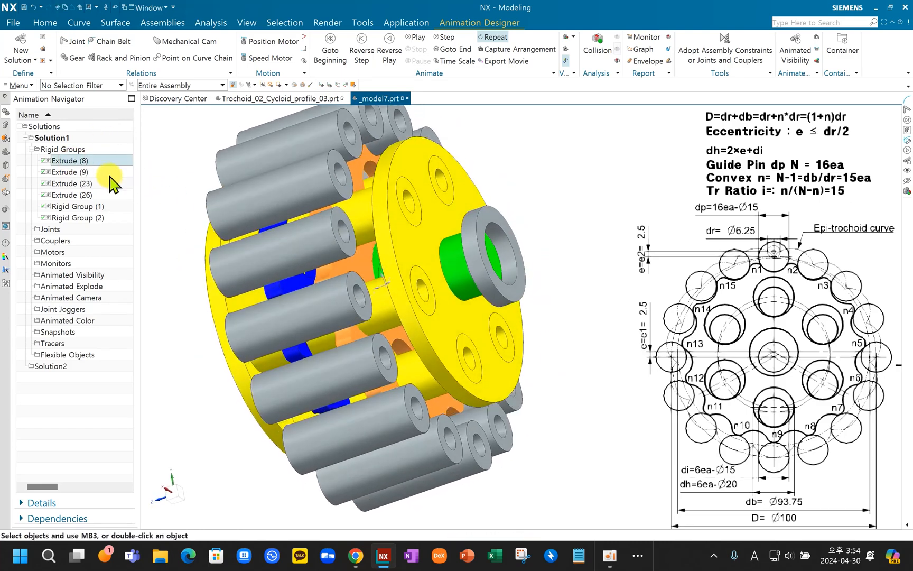
left_click(79, 172)
double_click(78, 159)
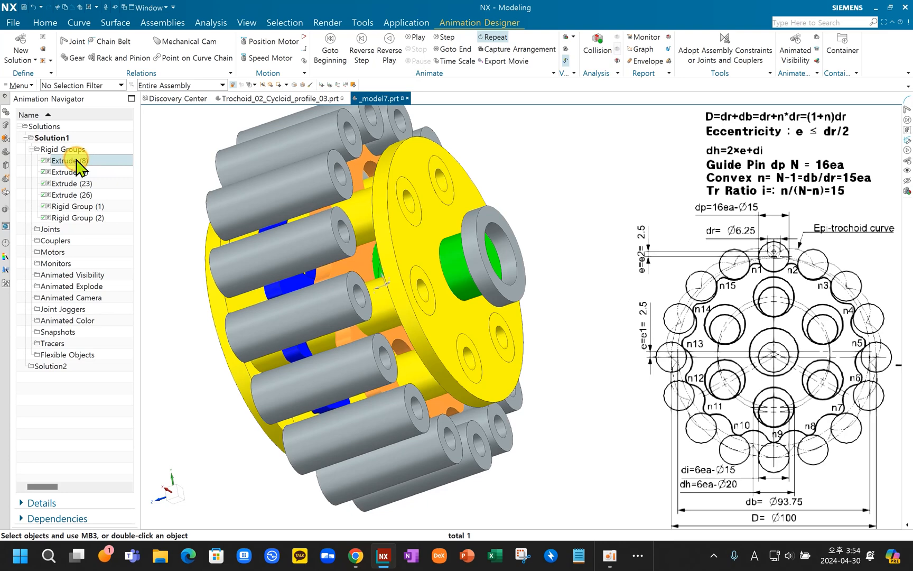
middle_click(237, 251)
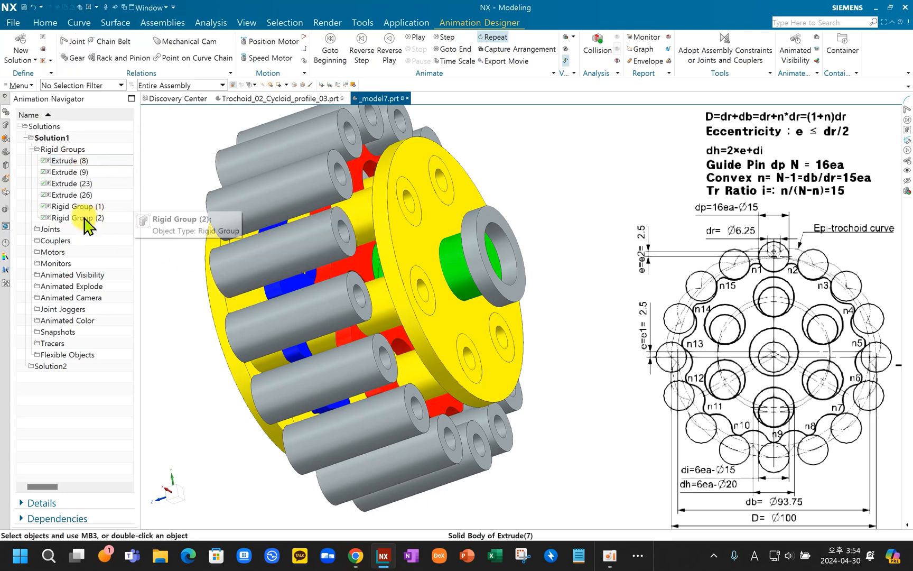
left_click(73, 173)
left_click(74, 184)
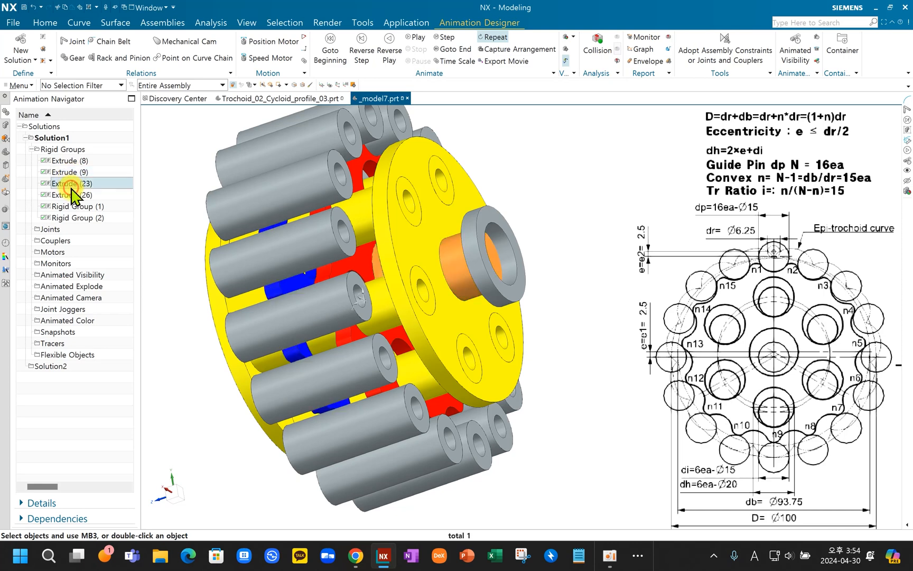
left_click(78, 195)
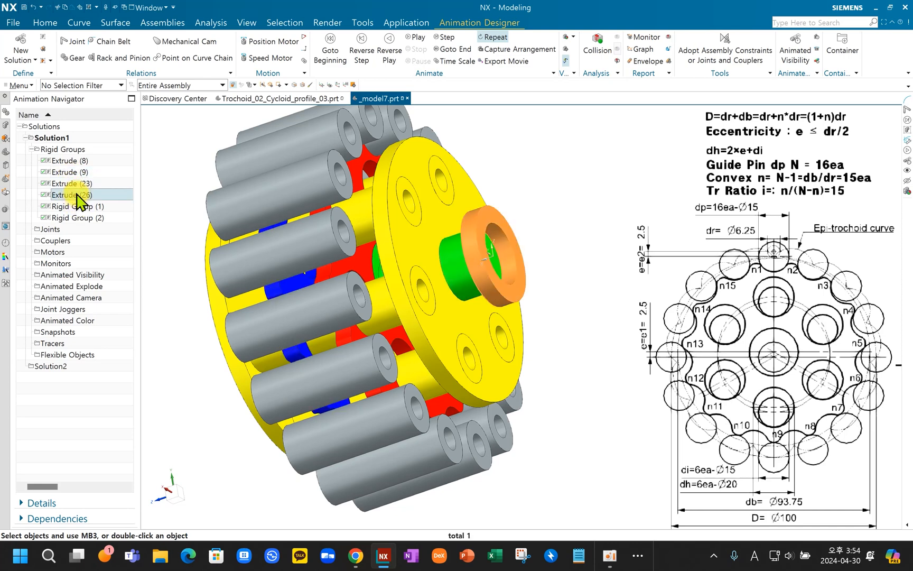
left_click(179, 257)
mouse_move(345, 314)
middle_mouse_down()
mouse_move(369, 298)
mouse_move(370, 324)
mouse_move(359, 312)
middle_mouse_up()
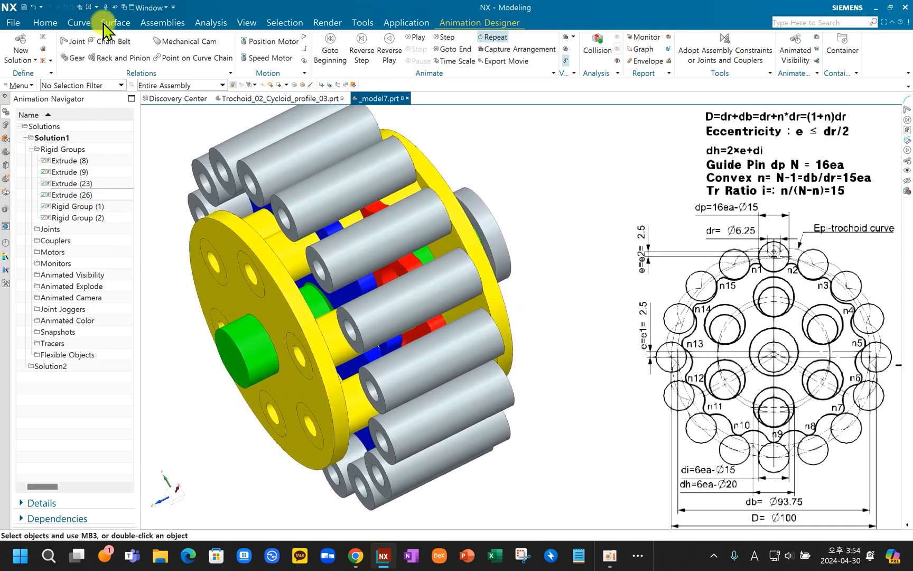
Step: Create a fixed joint on the grey ring at the far end of the shaft
left_click(484, 233)
middle_click_drag(434, 271, 402, 238)
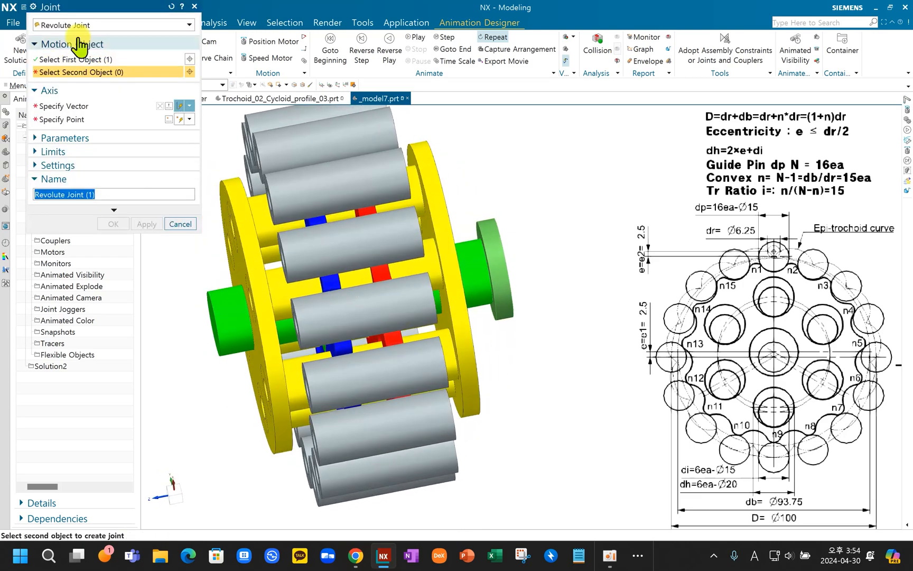
left_click(74, 25)
left_click(75, 35)
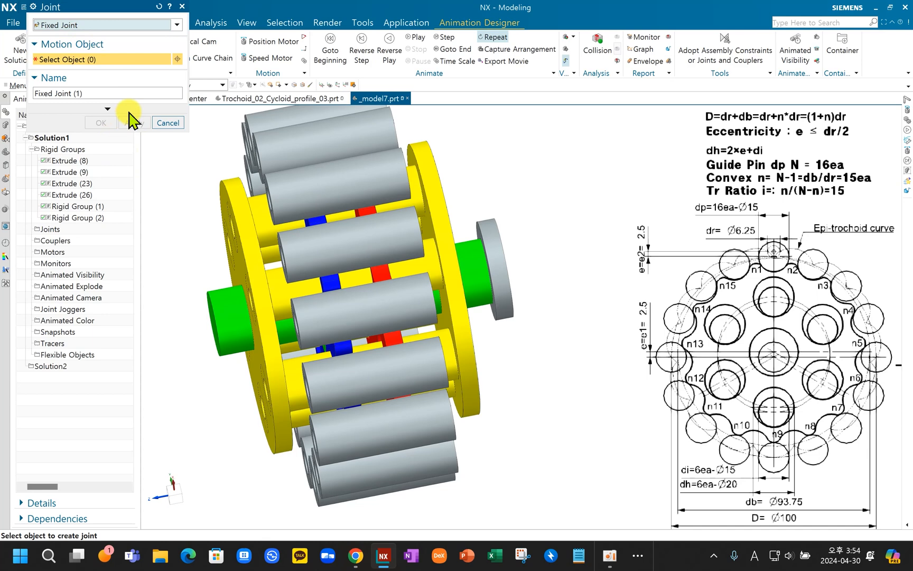
left_click(500, 266)
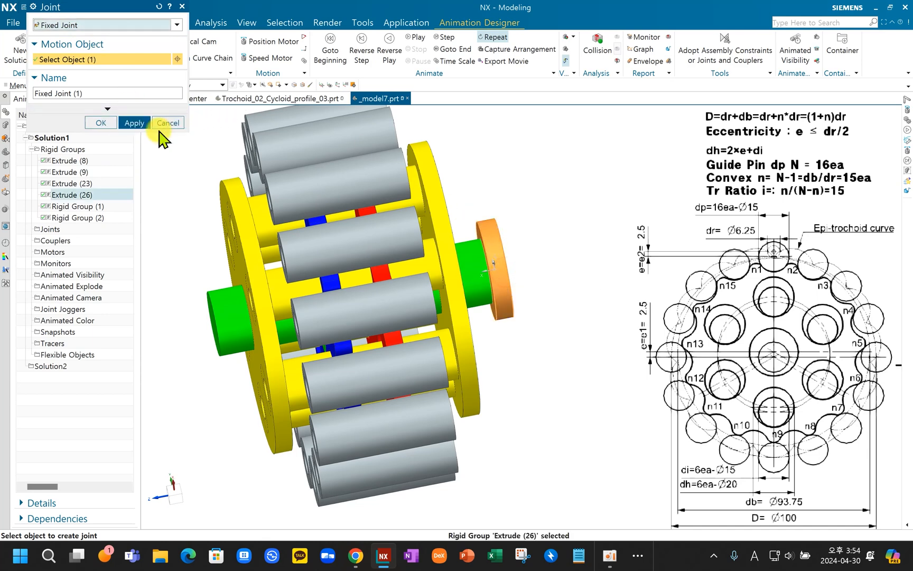
left_click(140, 124)
Step: Create a revolute joint between the green shaft and the grey ring, along the Z-axis through the centre of the shaft's end face
left_click(105, 24)
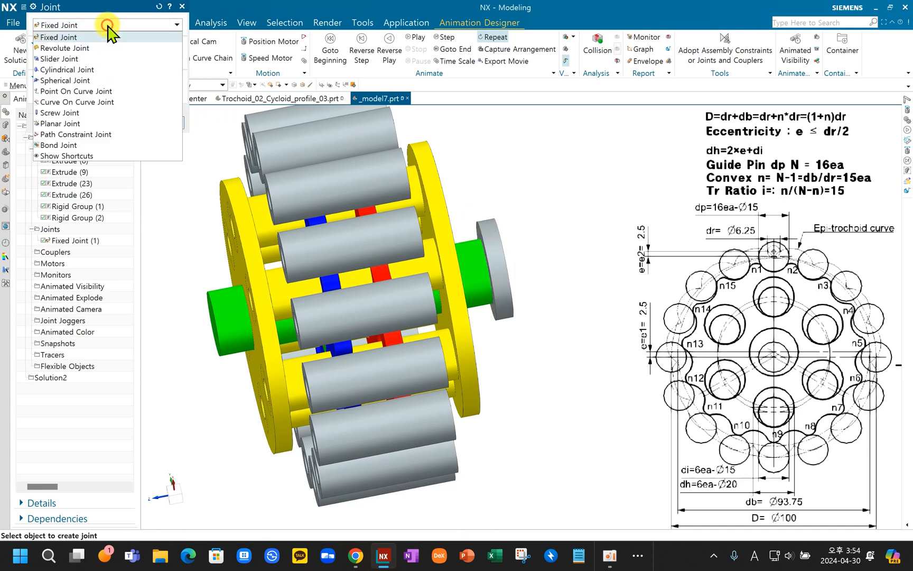
left_click(97, 49)
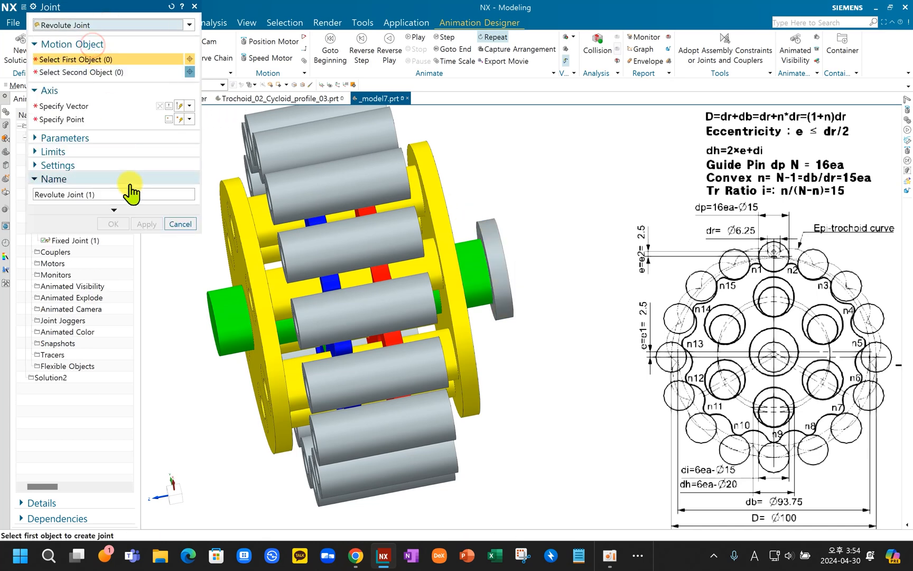
left_click(230, 323)
left_click(505, 269)
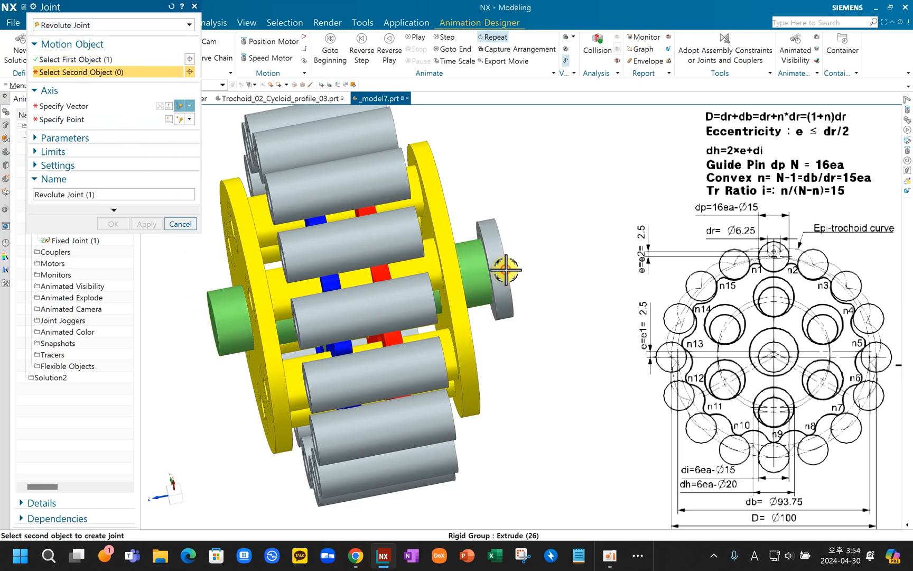
left_click(505, 320)
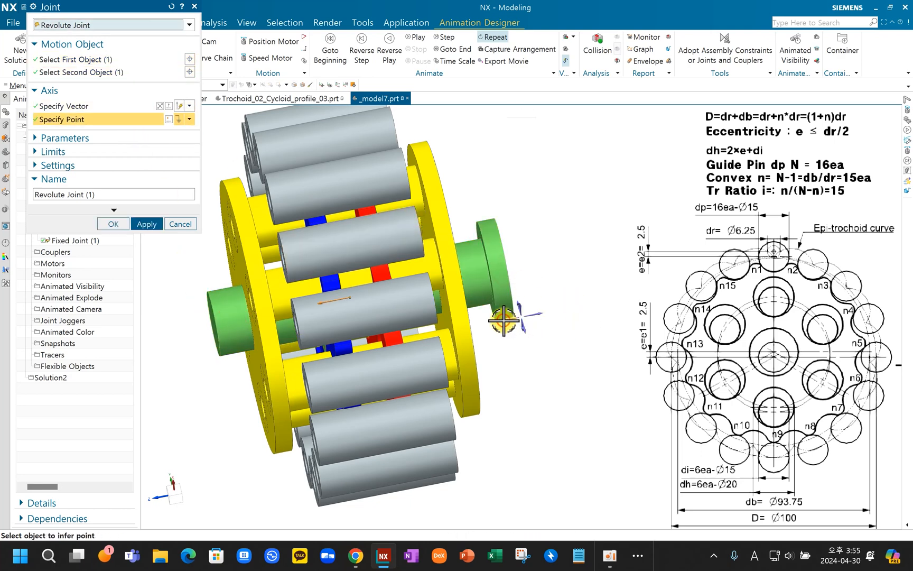
left_click(212, 302)
middle_click_drag(288, 294, 309, 338)
left_click(148, 224)
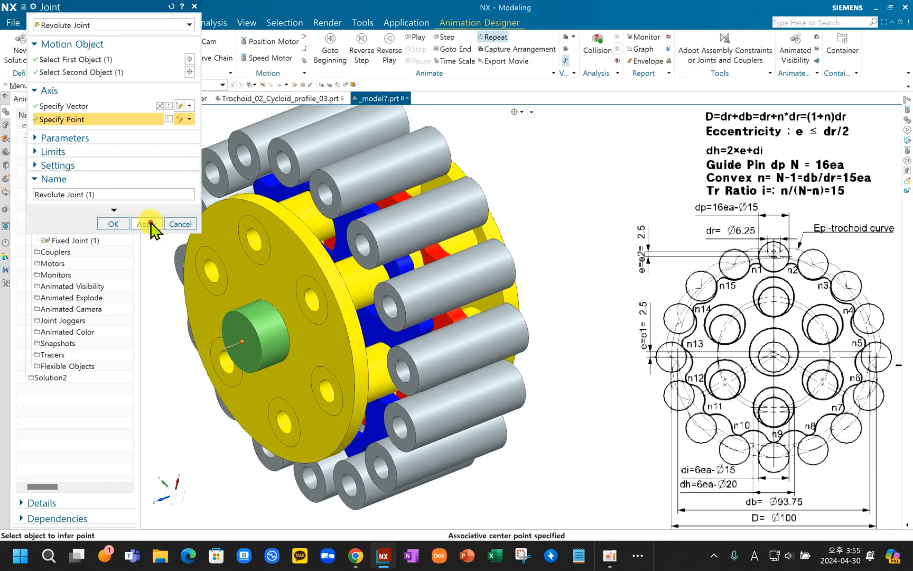
Step: Create a revolute joint between the yellow disc-and-pin group and the grey ring, along the Z-axis through the shaft's centre
middle_click_drag(357, 318, 338, 357)
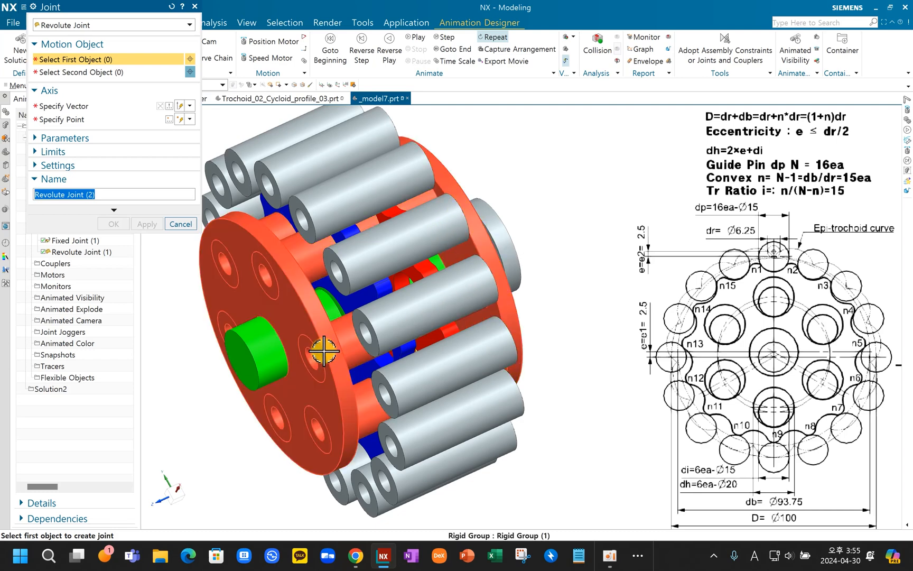
left_click(294, 286)
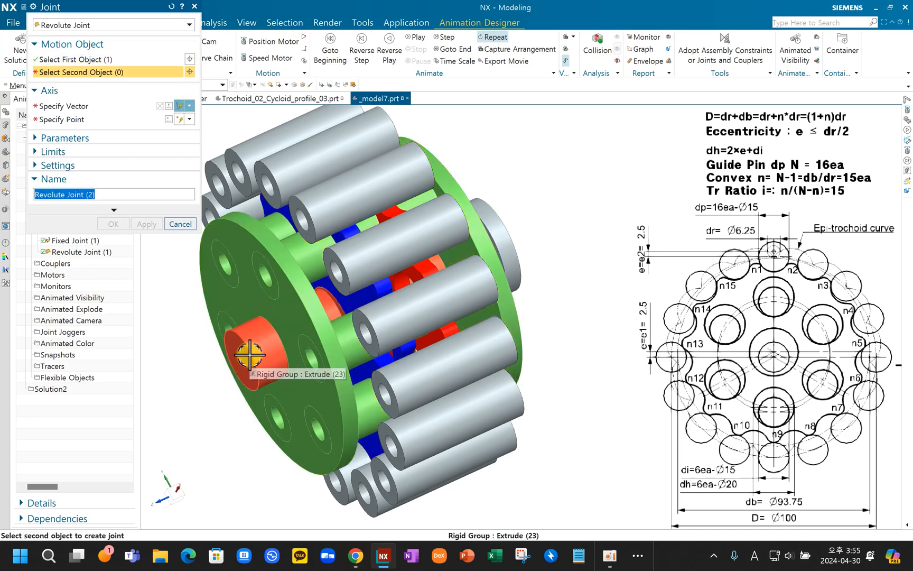
middle_click_drag(371, 289, 470, 241)
left_click(490, 237)
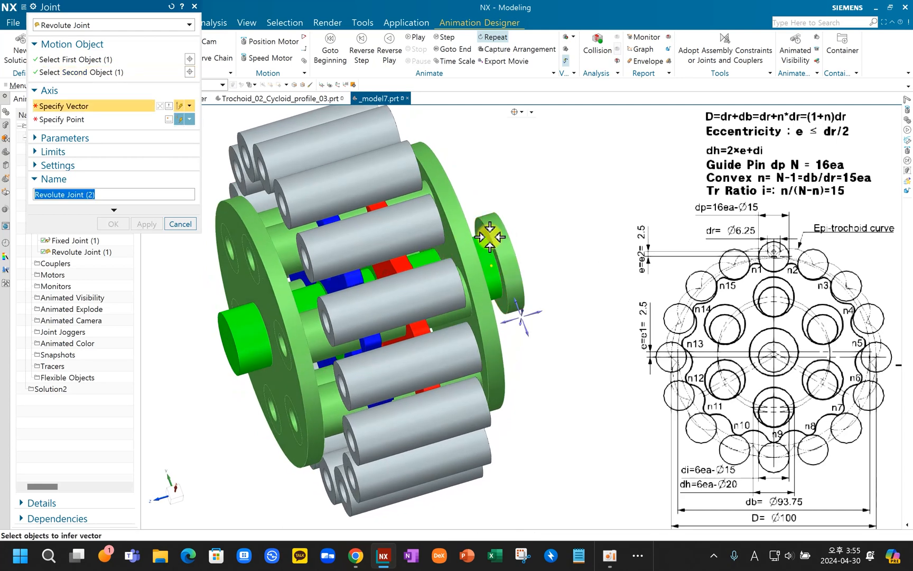
left_click(500, 325)
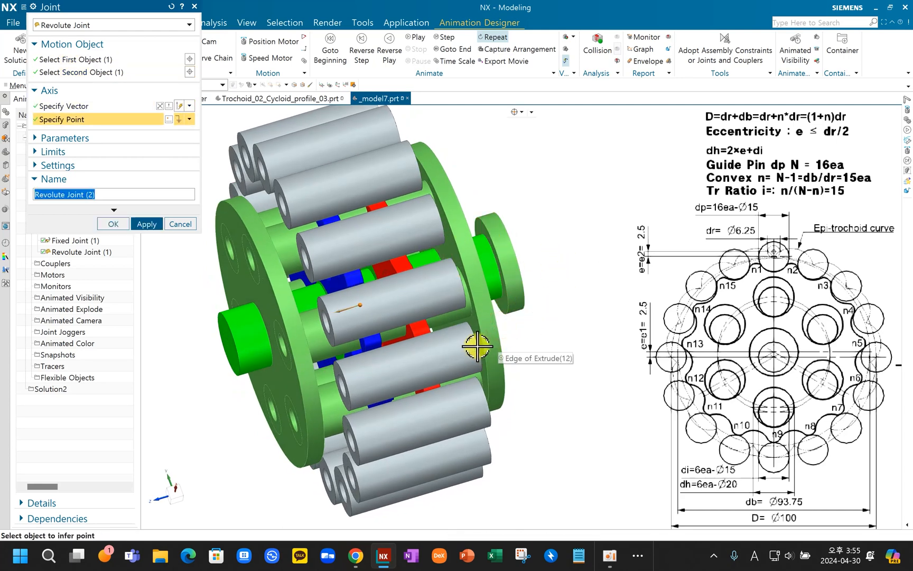
left_click(263, 328)
left_click(149, 225)
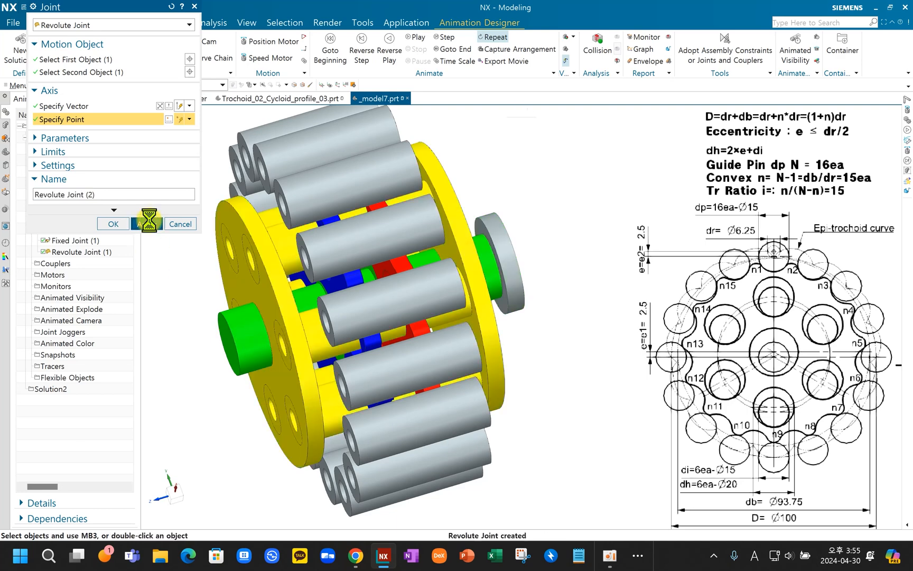
Step: Create a revolute joint between the red cycloid disc and the green shaft, along the Z-axis through the centre of the red disc's eccentric
middle_click_drag(433, 290, 465, 300)
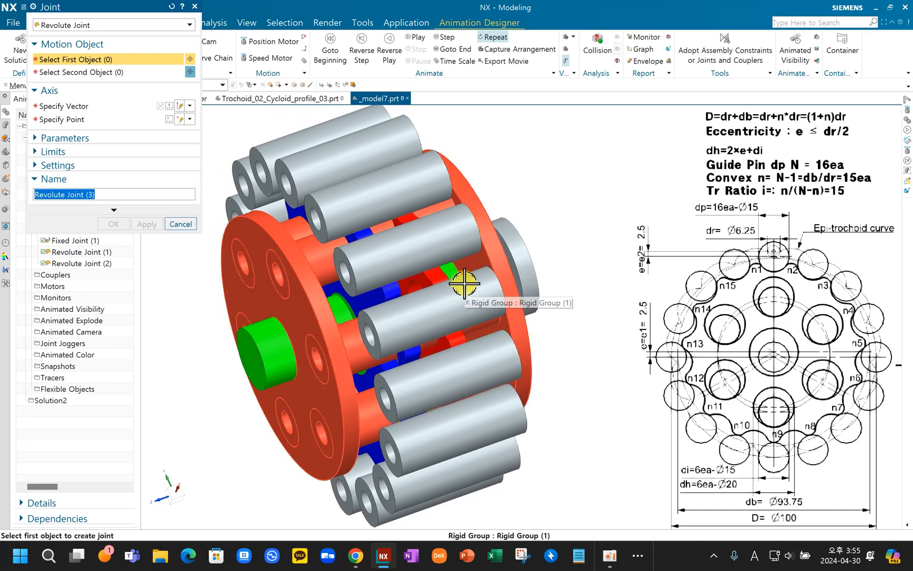
scroll(442, 319, "up", 2)
scroll(441, 319, "down", 2)
scroll(441, 319, "up", 2)
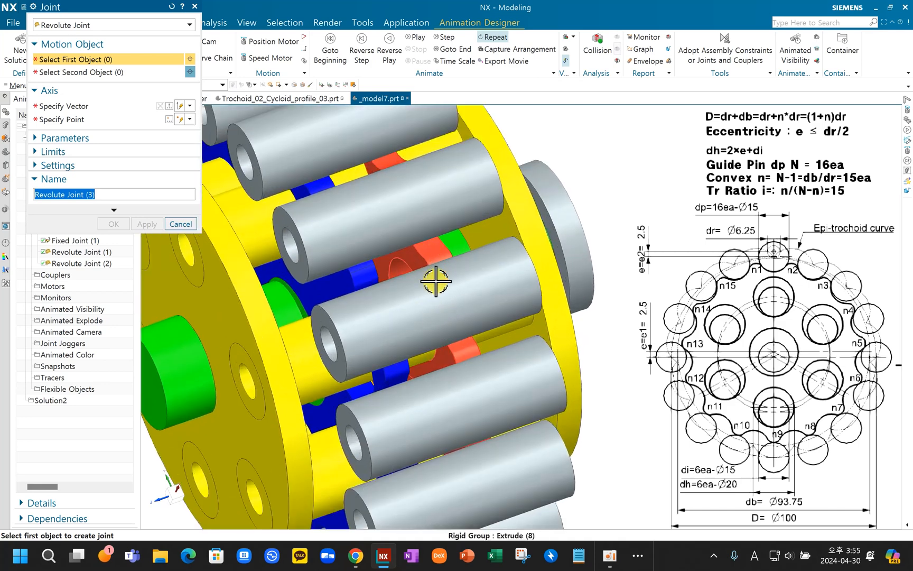
scroll(433, 338, "down", 2)
scroll(433, 332, "up", 2)
scroll(426, 341, "down", 2)
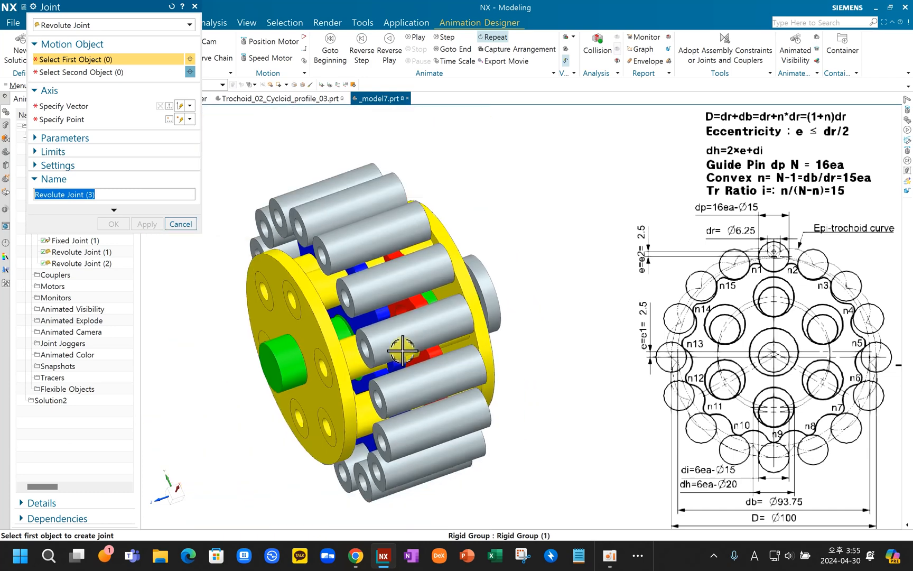
scroll(413, 307, "up", 3)
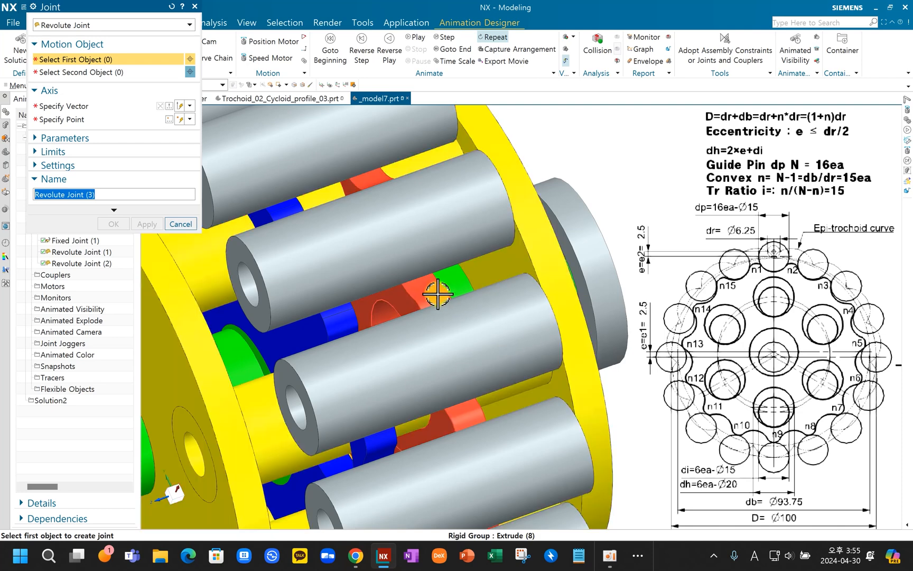
left_click(410, 290)
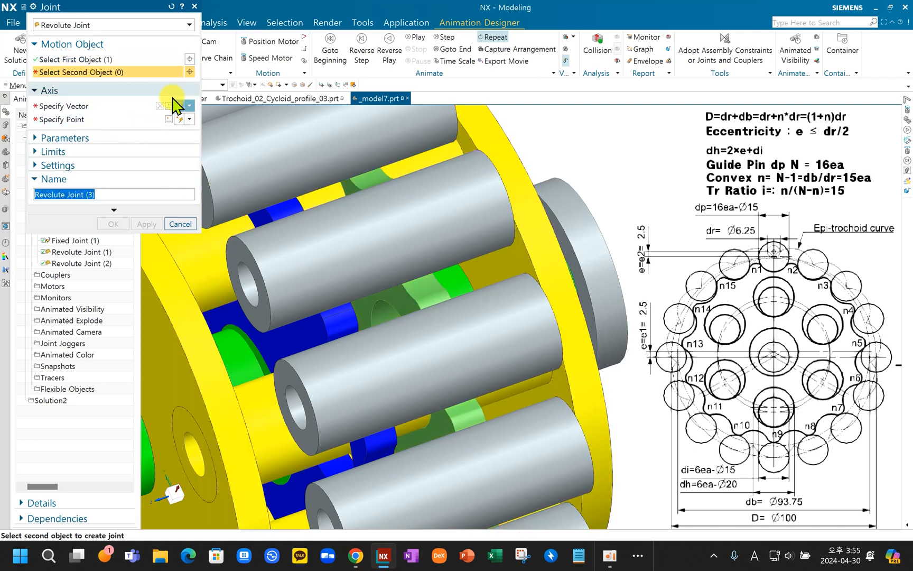
scroll(467, 329, "down", 2)
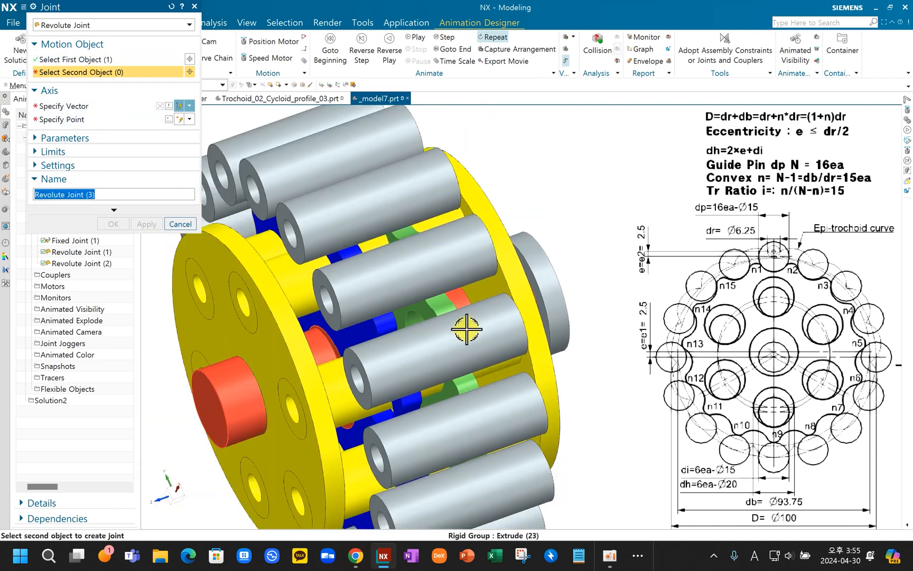
left_click(229, 419)
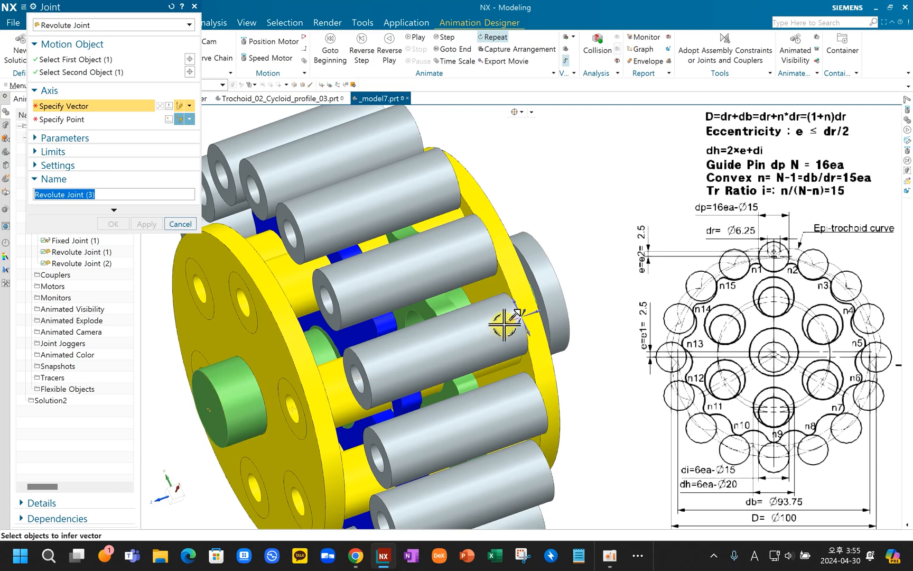
mouse_move(465, 312)
middle_mouse_down()
mouse_move(456, 324)
mouse_move(452, 316)
middle_mouse_up()
scroll(363, 342, "down", 6)
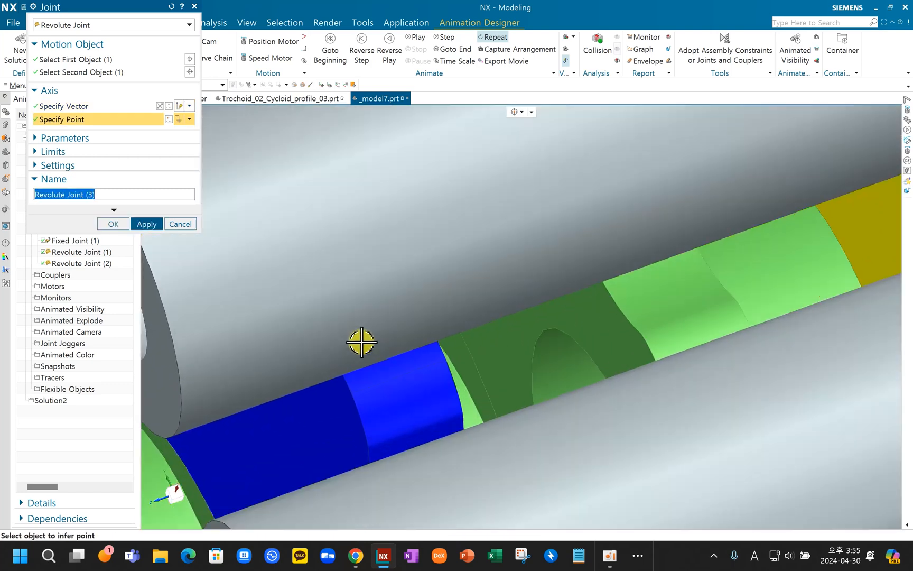
left_click(498, 354)
scroll(502, 362, "up", 6)
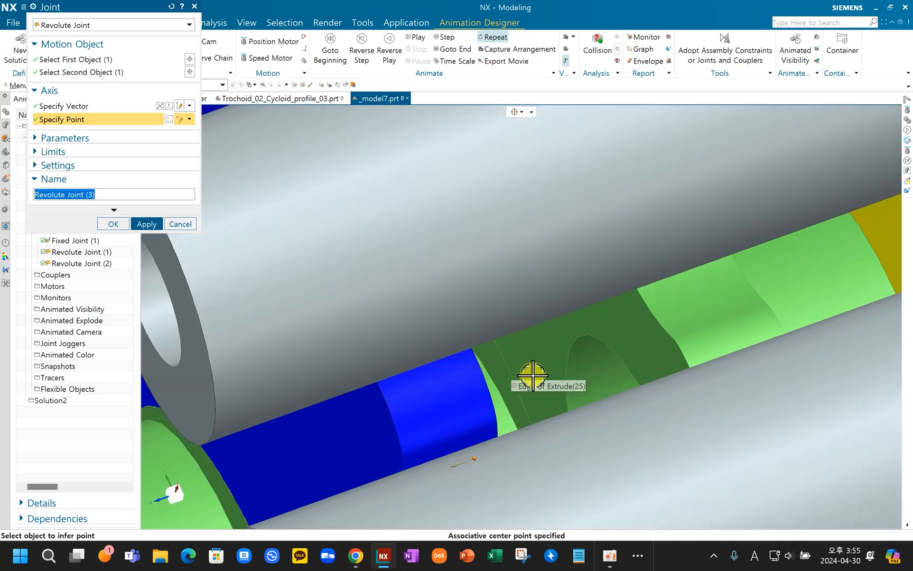
left_click(148, 224)
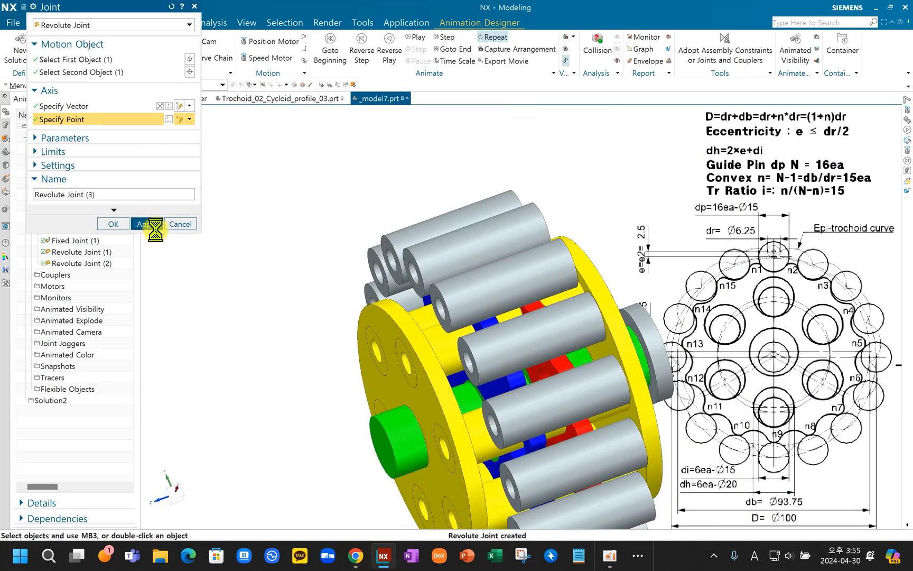
Step: Create a revolute joint between the blue cycloid disc and the green shaft, along Z through the blue disc's eccentric centre, and finish defining joints
left_click(506, 383)
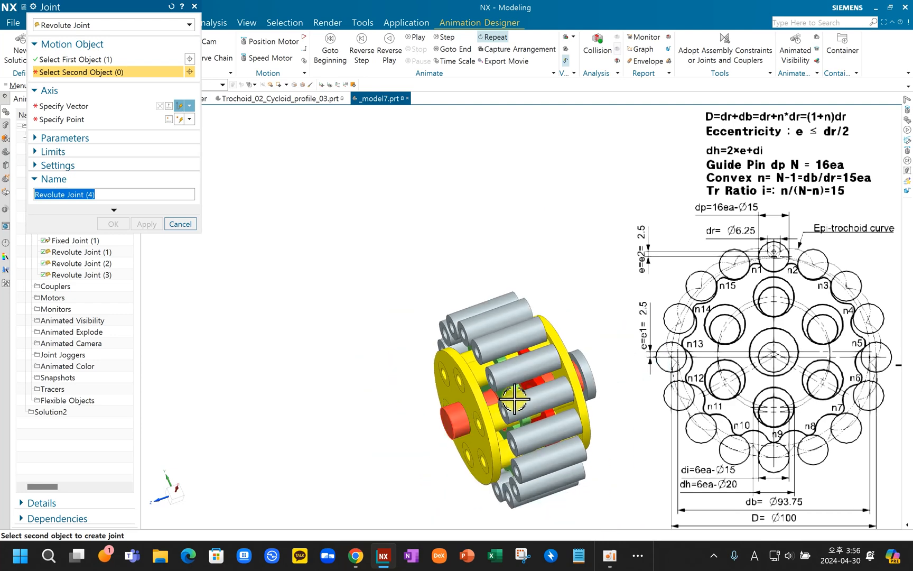
left_click(397, 427)
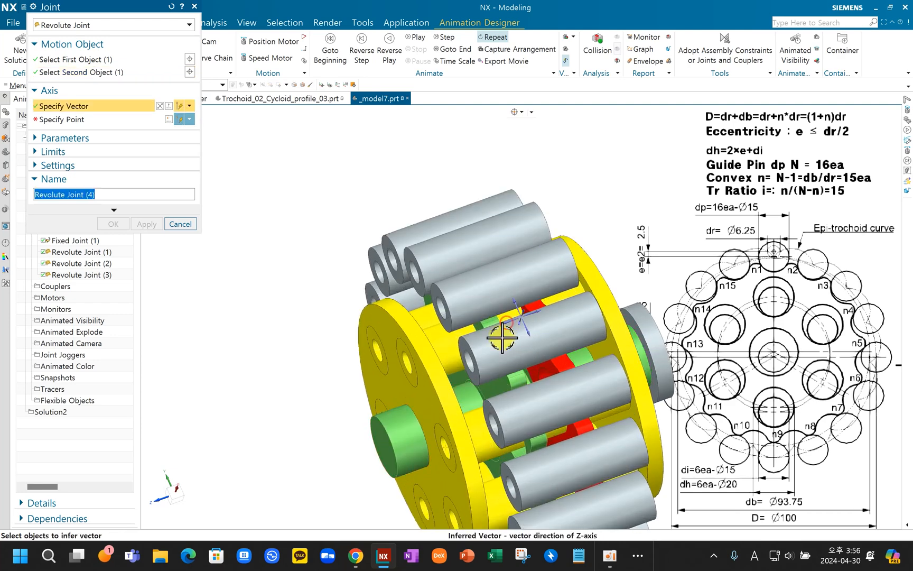
left_click(506, 323)
scroll(481, 387, "up", 5)
left_click(460, 387)
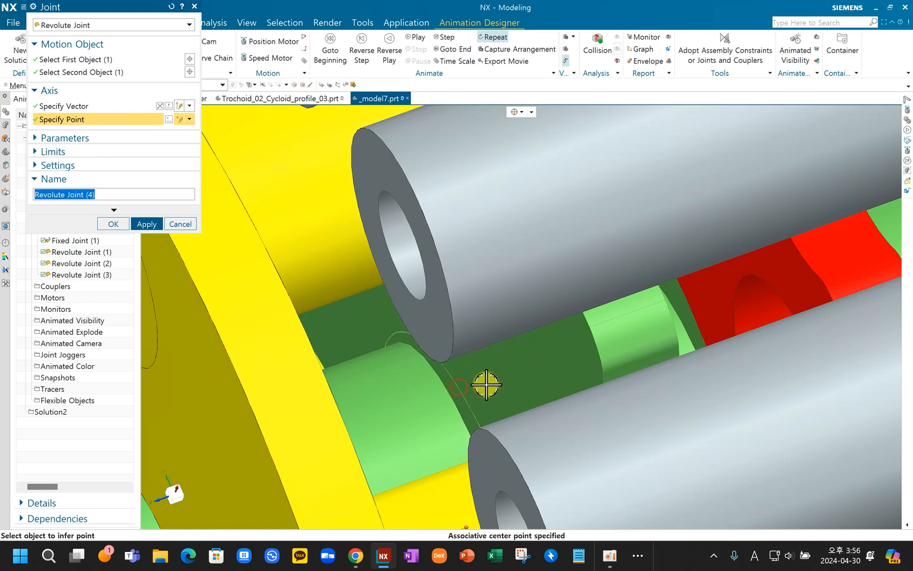
scroll(481, 386, "down", 5)
left_click(146, 226)
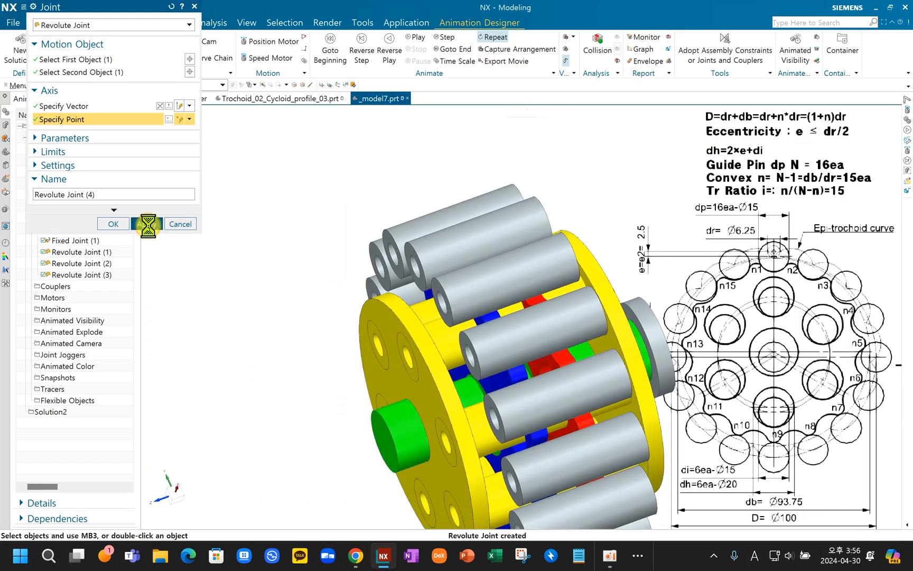
left_click(185, 225)
scroll(281, 321, "down", 3)
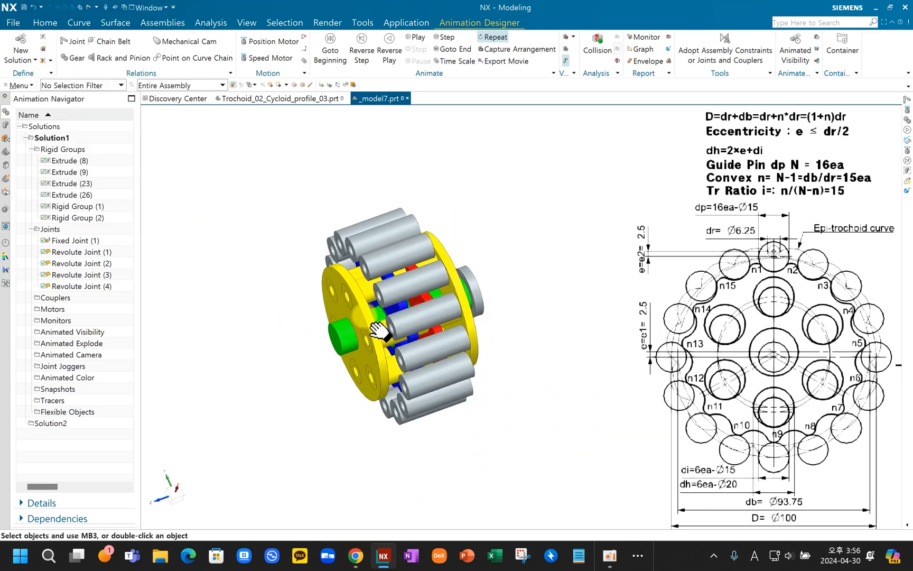
scroll(366, 317, "up", 4)
middle_click_drag(394, 347, 364, 343)
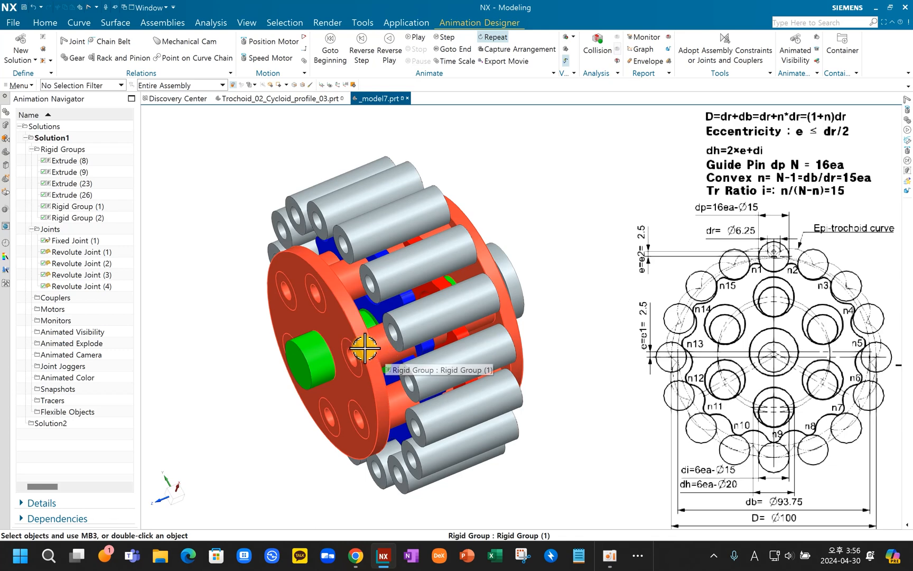
Step: Add a 360 °/s speed motor to the revolute joint between the yellow disc-and-pin group and the ring, and briefly test the animation
left_click(359, 355)
left_click(279, 60)
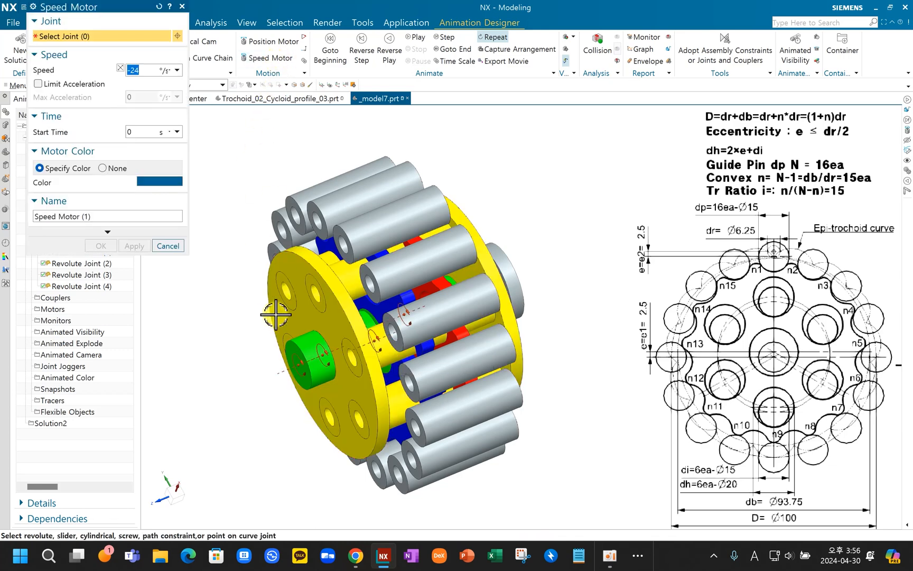
left_click(297, 365)
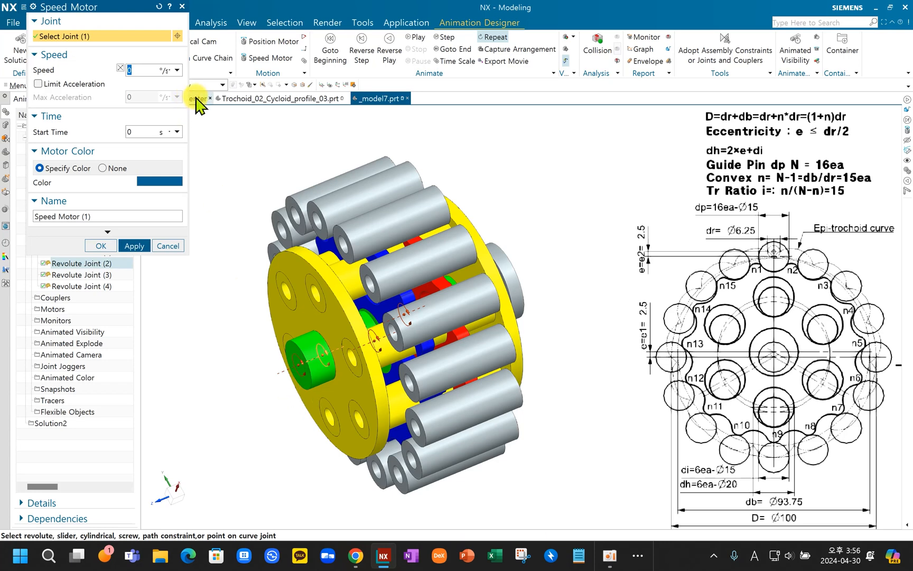
type("36")
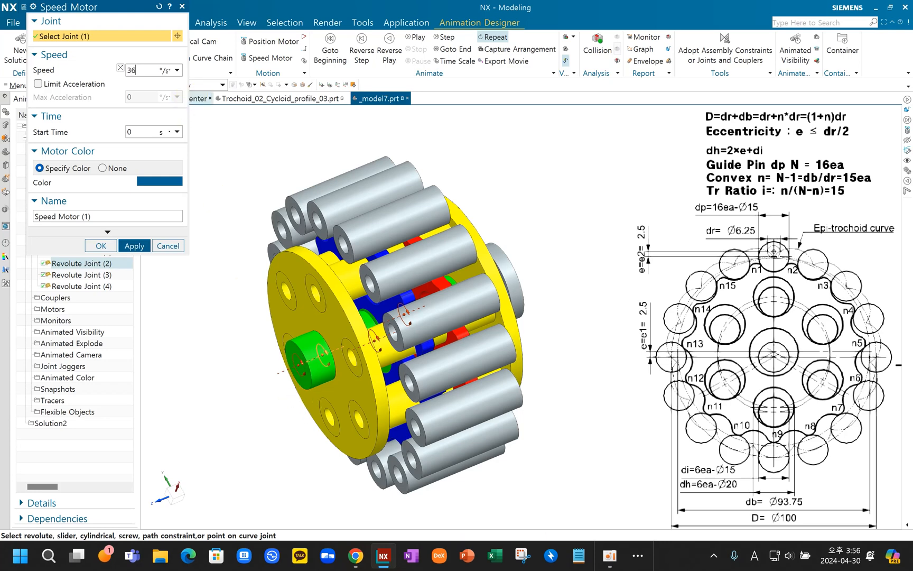
type("0")
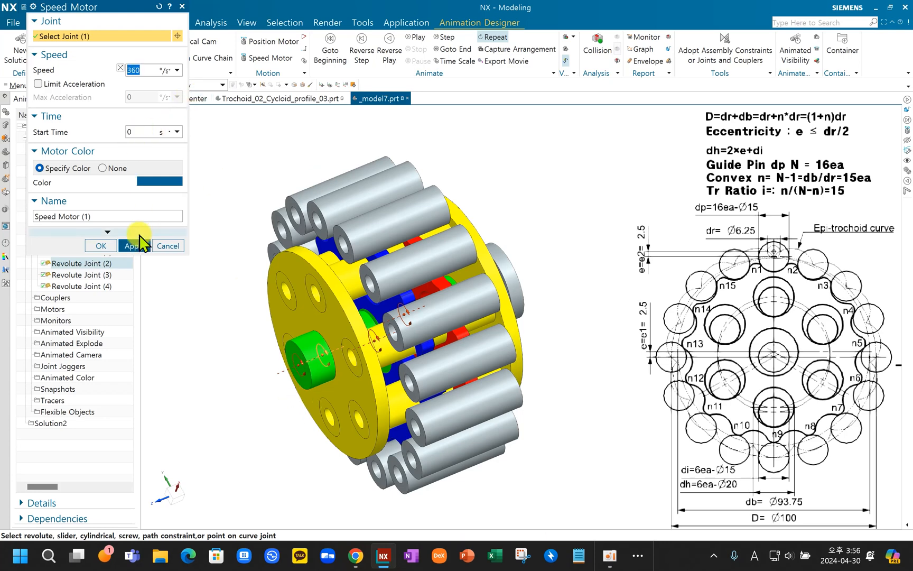
left_click(135, 245)
left_click(168, 247)
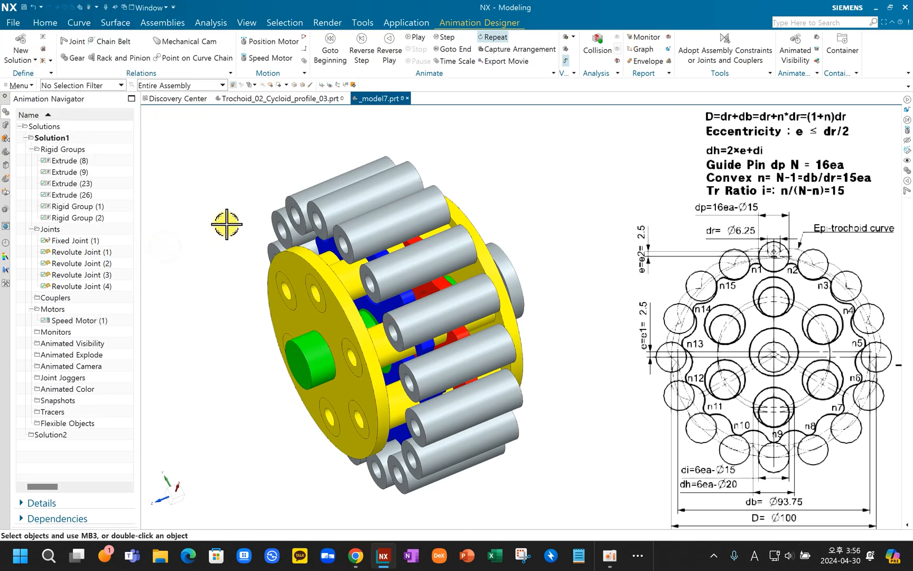
left_click(419, 38)
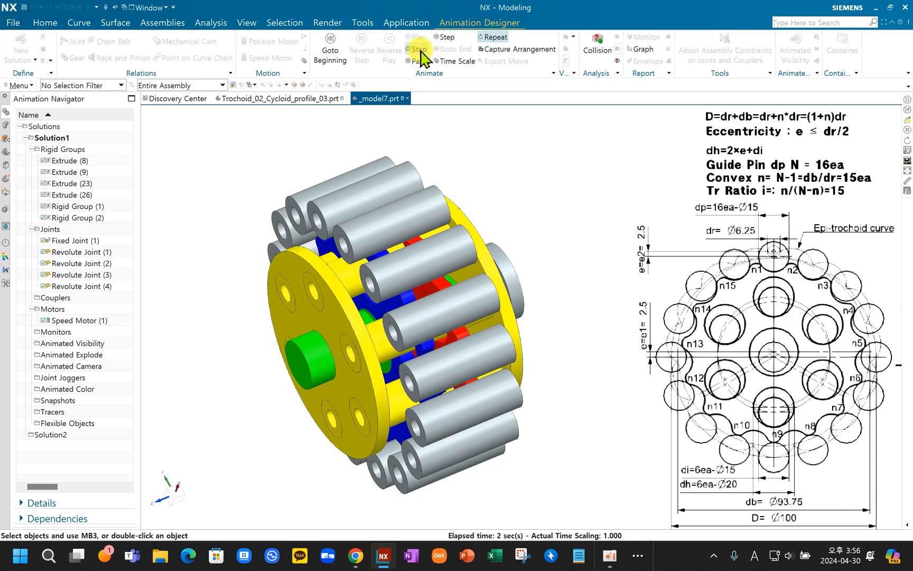
left_click(418, 49)
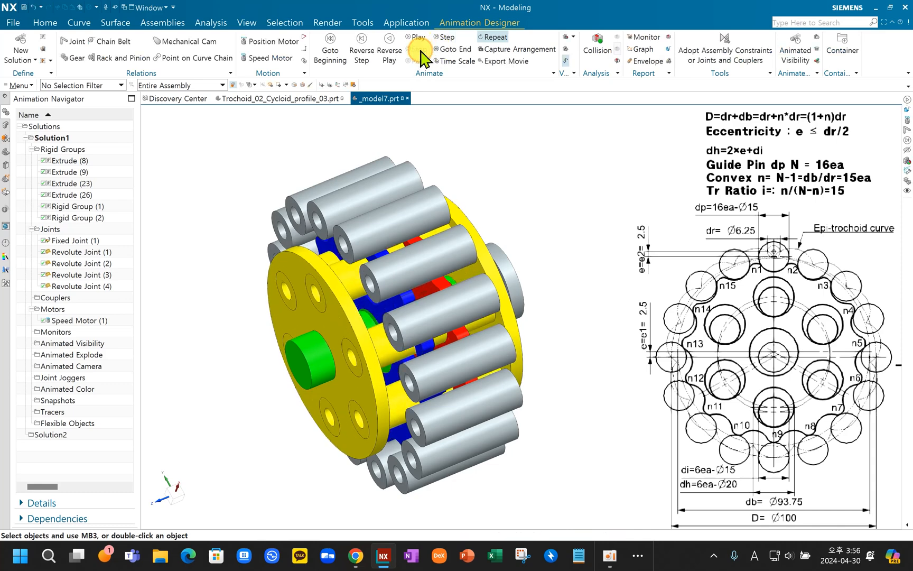
Step: Reassign the existing 360 °/s speed motor to the revolute joint between the green shaft and the ring
double_click(77, 321)
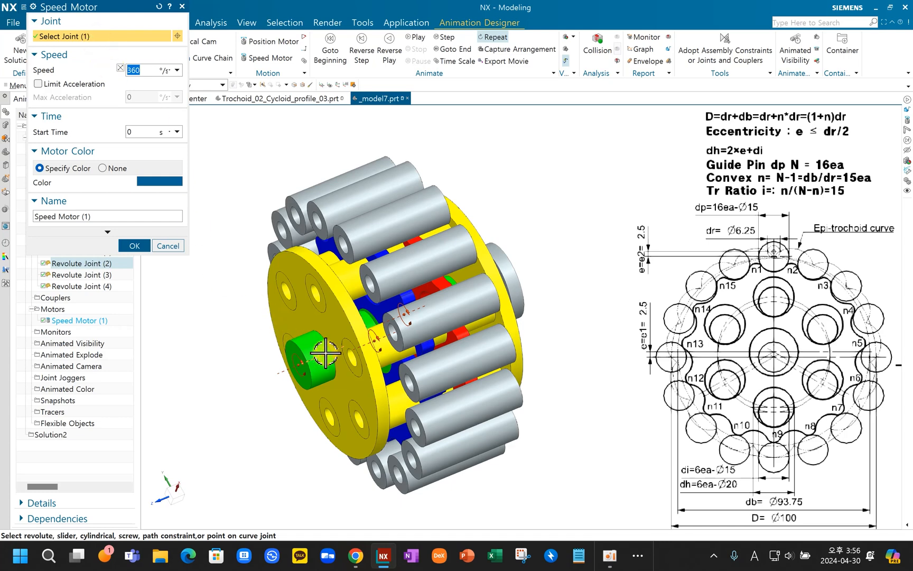
scroll(321, 353, "up", 3)
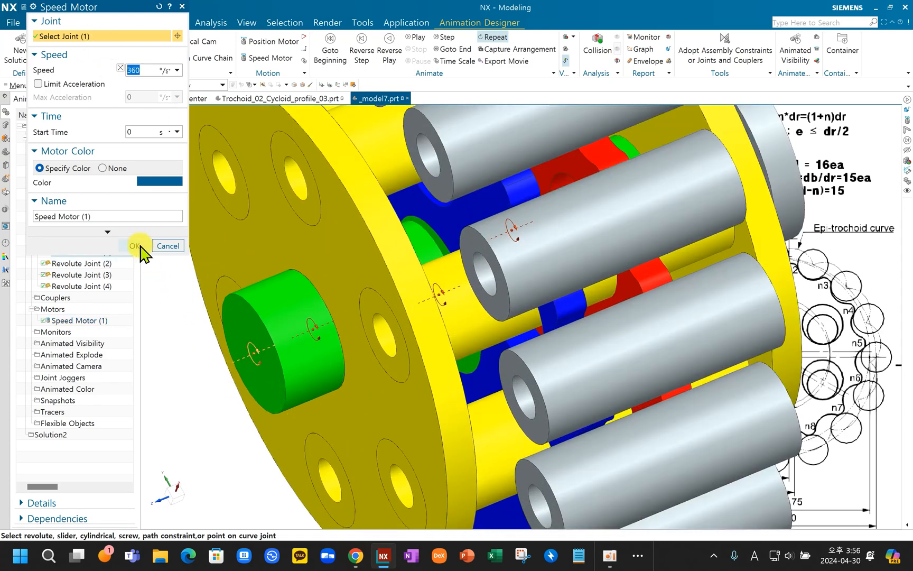
left_click(135, 246)
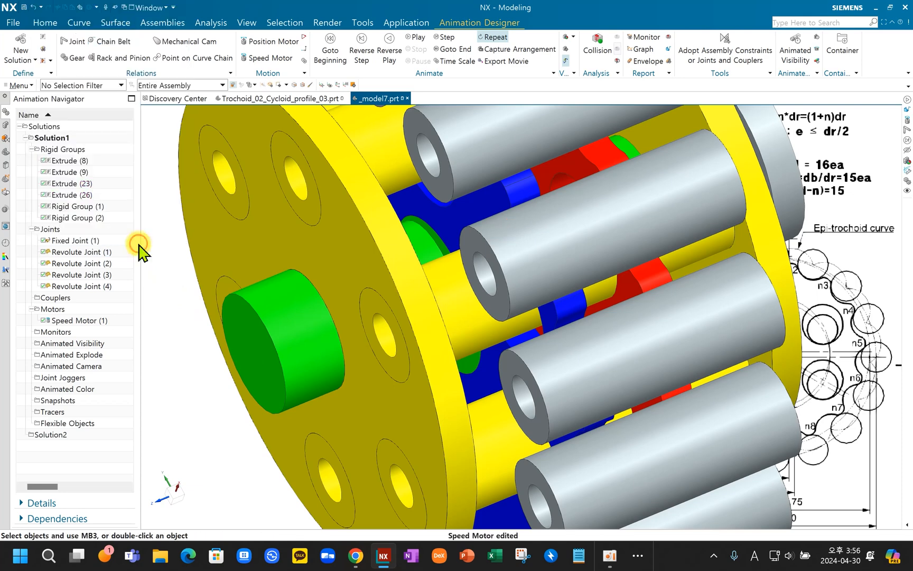
Step: Play the animation to check how the green shaft drives the cycloid discs, and stop it
left_click(410, 37)
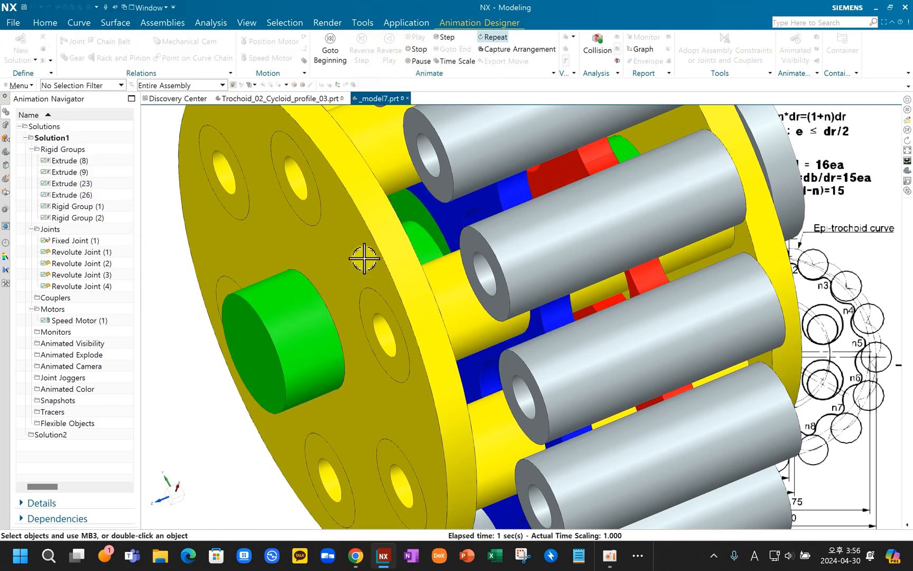
scroll(279, 343, "down", 3)
mouse_move(348, 328)
middle_mouse_down()
mouse_move(311, 345)
mouse_move(350, 325)
middle_mouse_up()
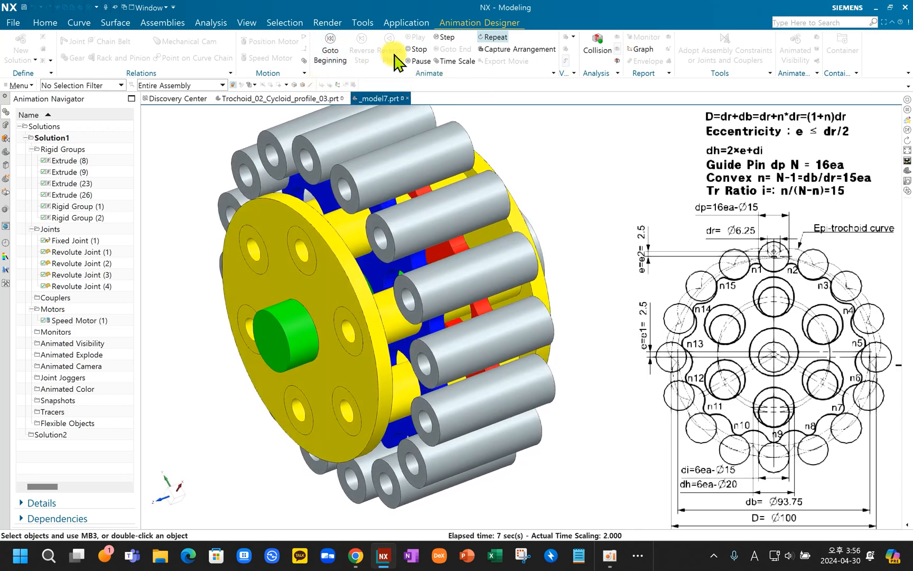
left_click(417, 49)
Step: Add a speed motor to the blue cycloid disc's revolute joint, with a reversed speed of 360+360/15 °/s (-384 °/s)
scroll(371, 309, "up", 5)
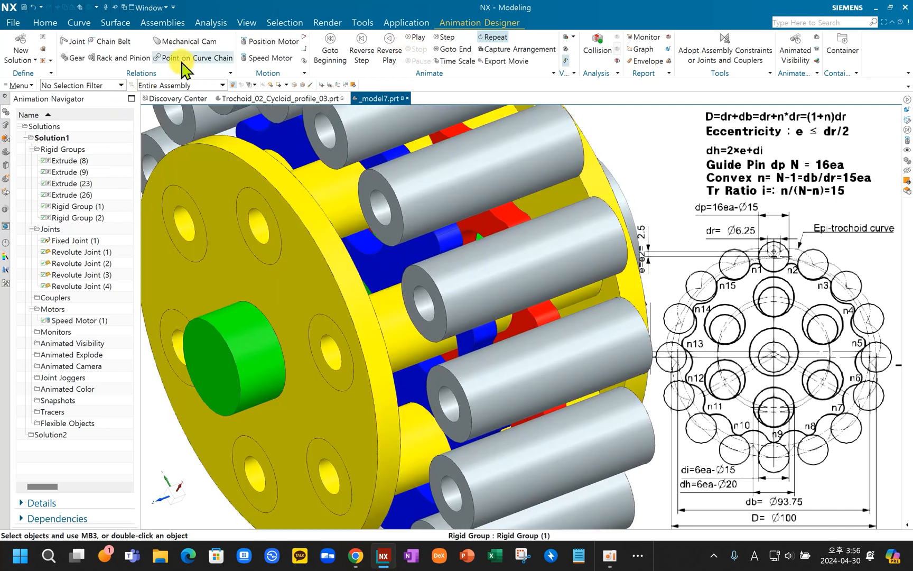
left_click(266, 59)
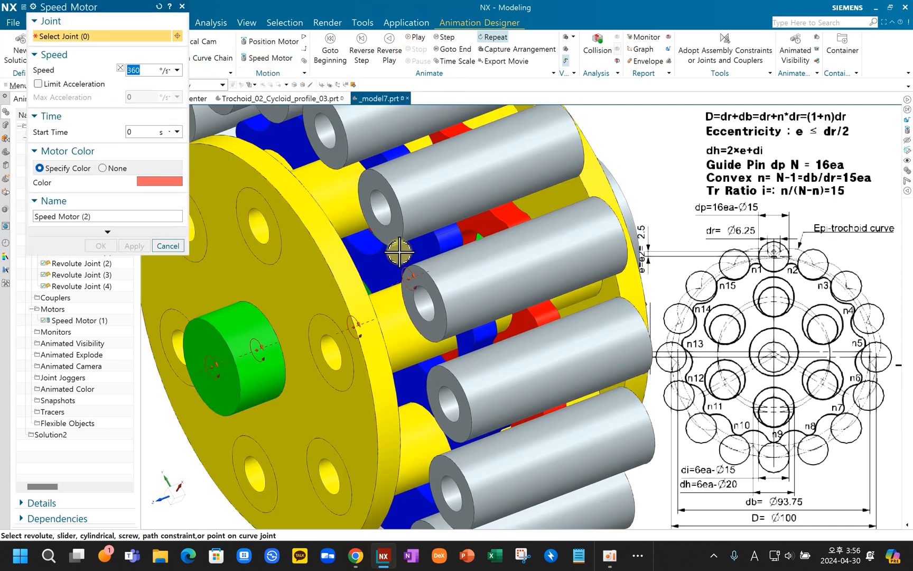
scroll(417, 278, "down", 3)
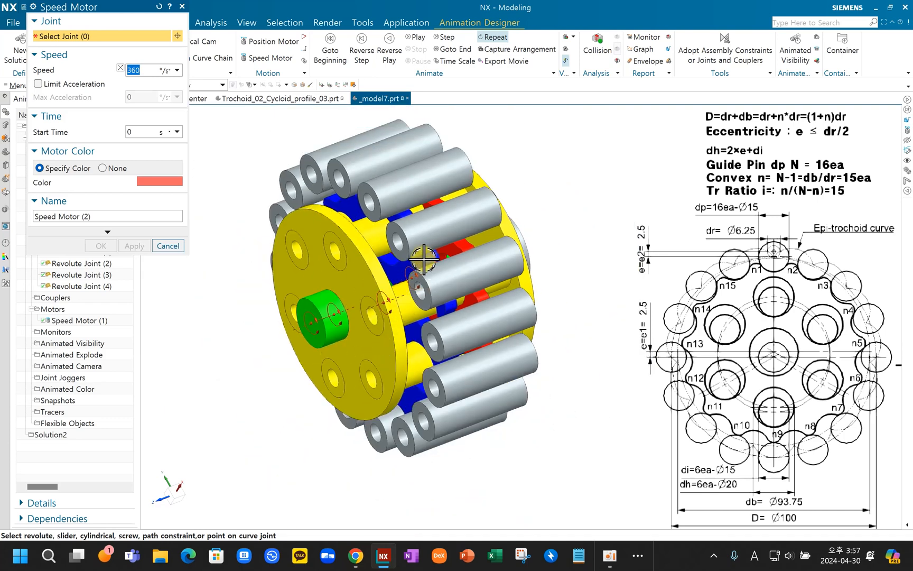
middle_click_drag(416, 370, 364, 311)
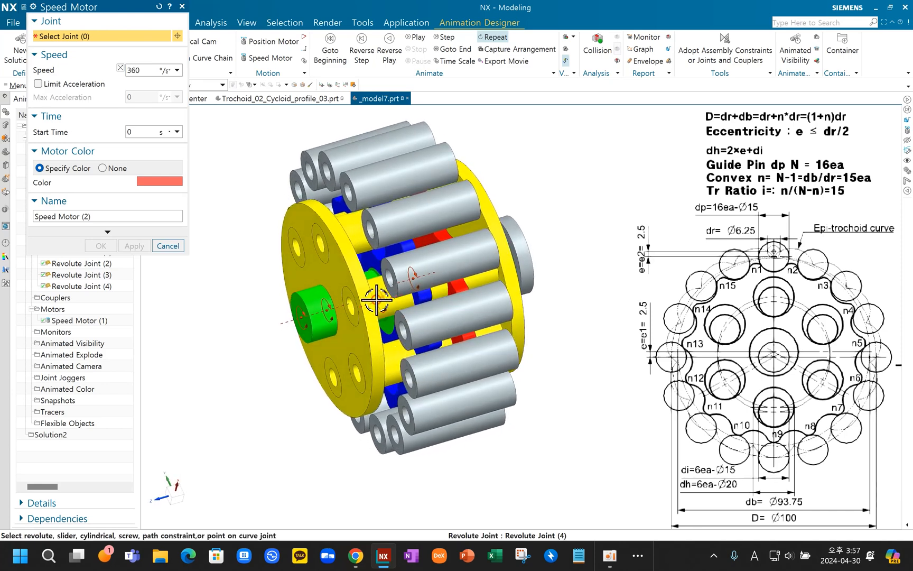
left_click(377, 300)
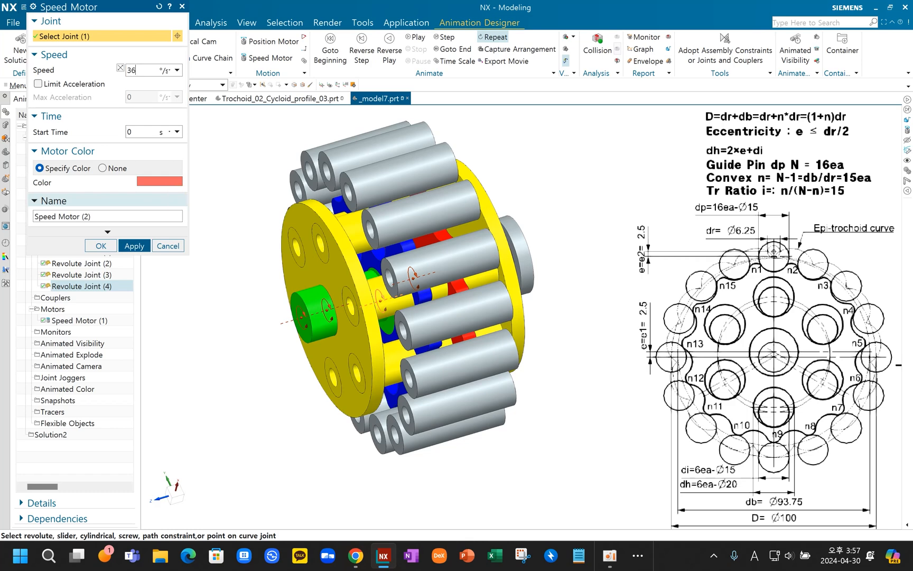
type("+360/15")
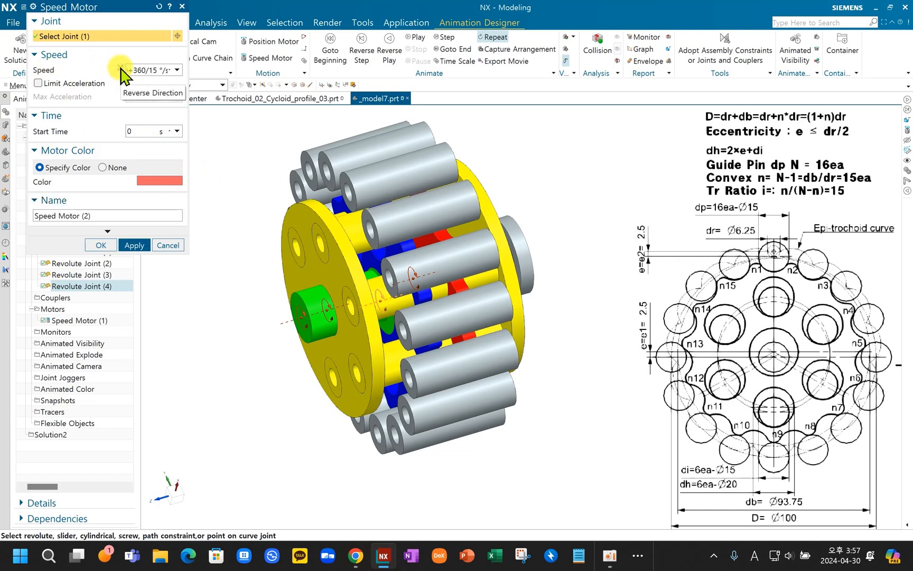
left_click(134, 245)
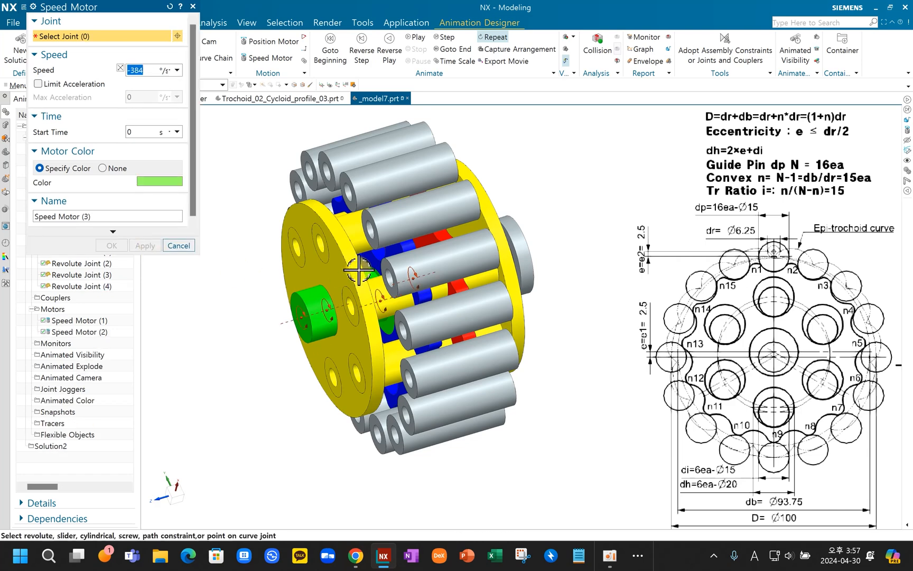
Step: Add a speed motor to the red cycloid disc's revolute joint at -384 °/s and close the motor command
left_click(413, 277)
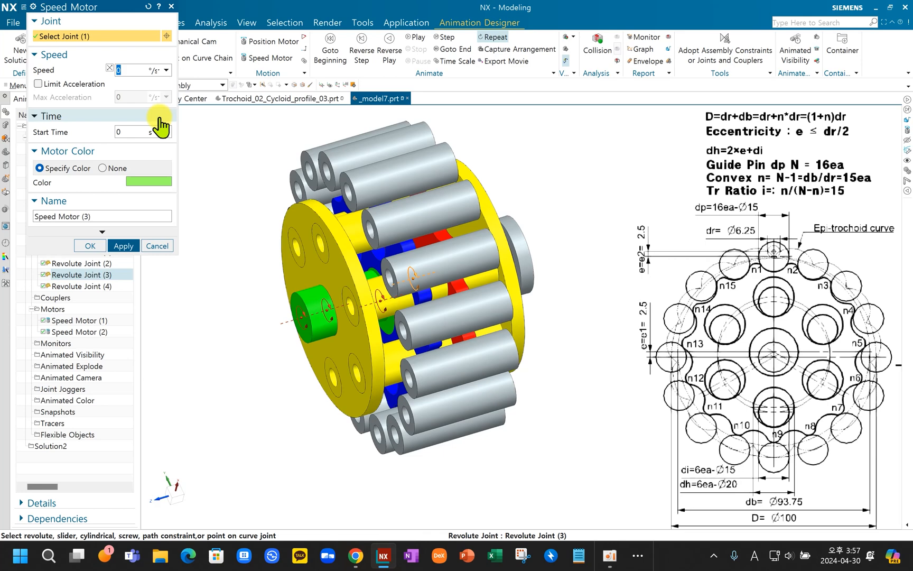
type("360+")
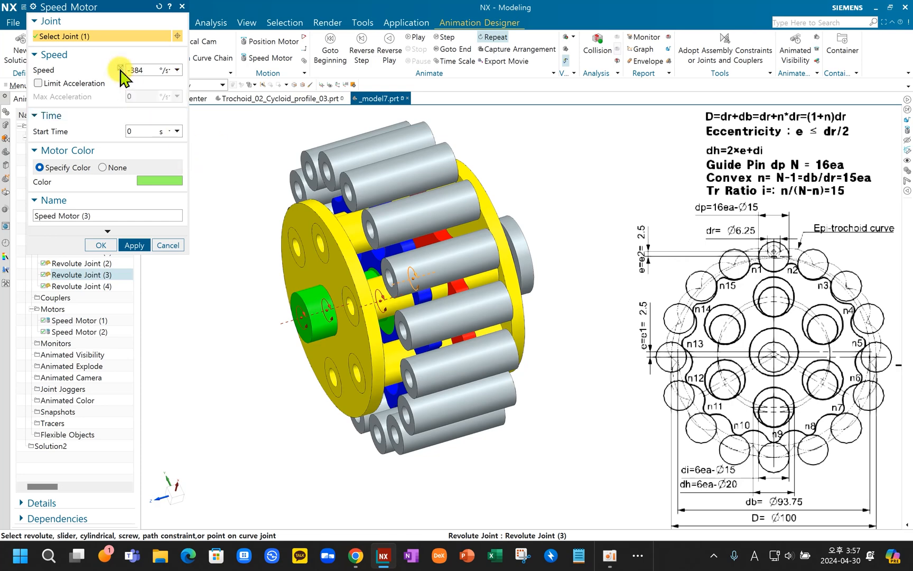
left_click(134, 246)
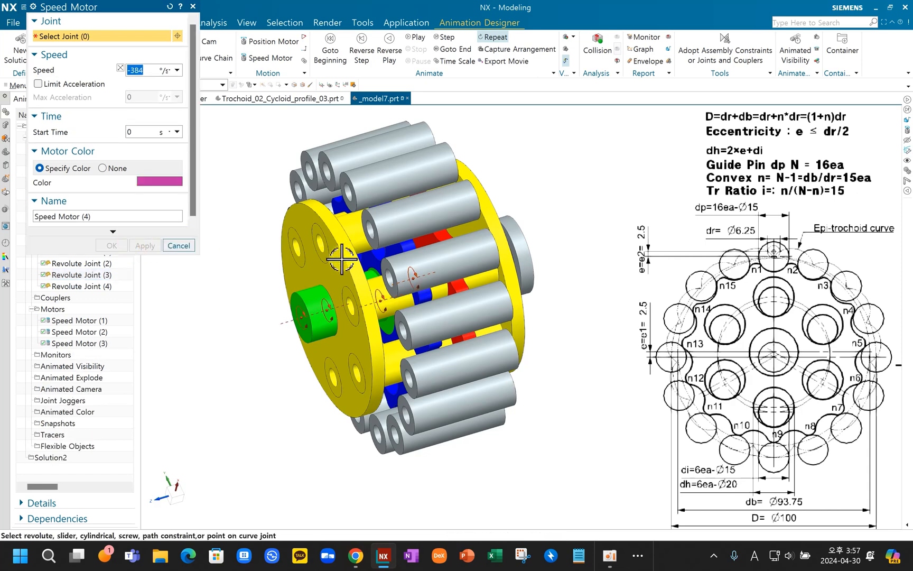
middle_click_drag(331, 236, 335, 238)
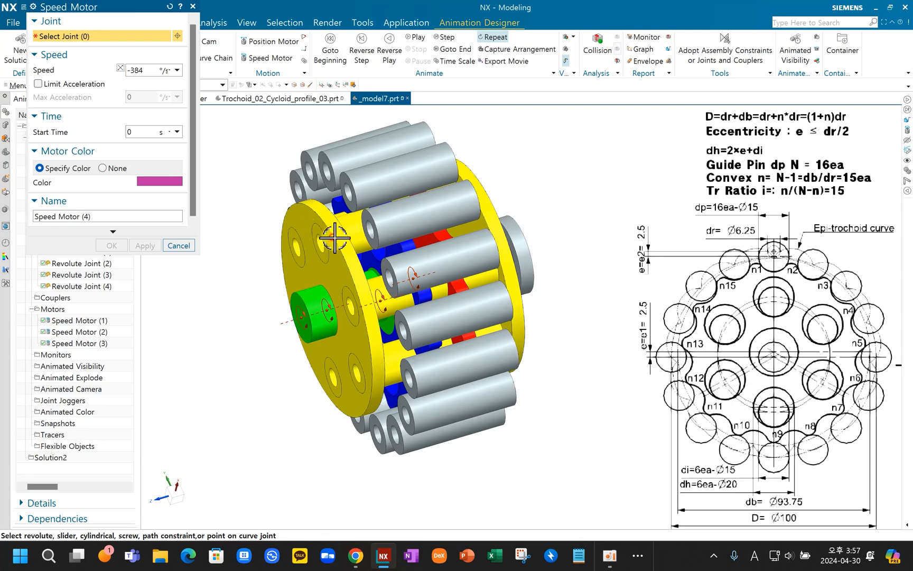
key("Escape")
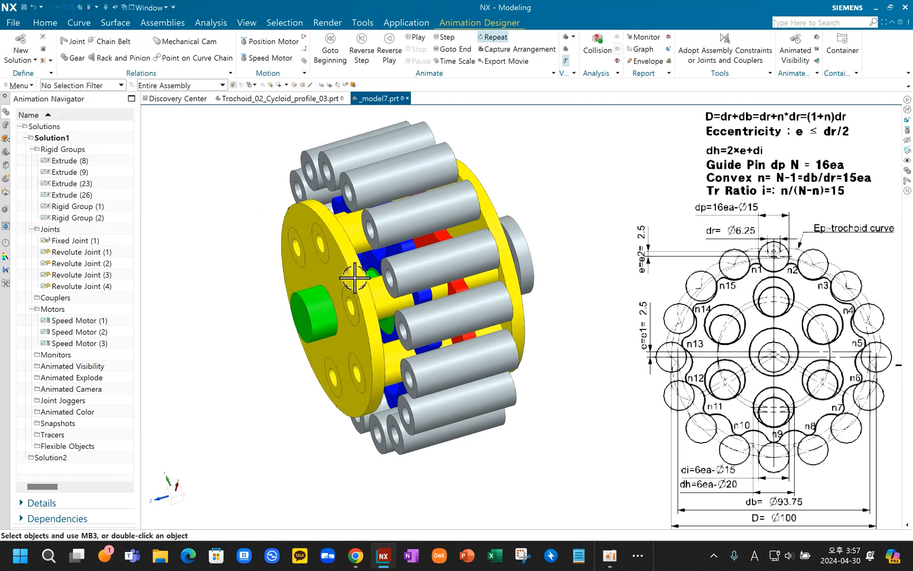
left_click(346, 261)
key("Escape")
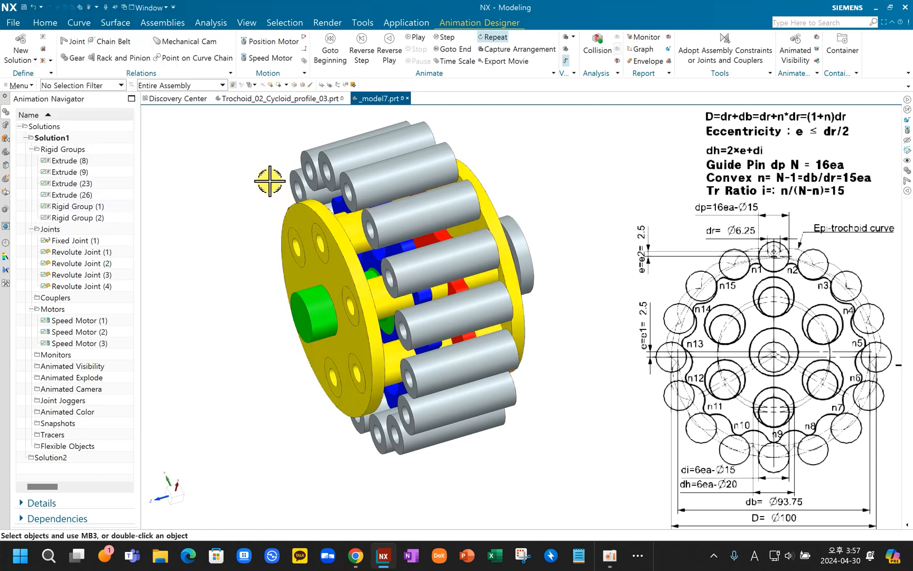
Step: Add a speed motor with a speed of 360/15 °/s to the yellow disc-and-pin group's revolute joint
left_click(267, 59)
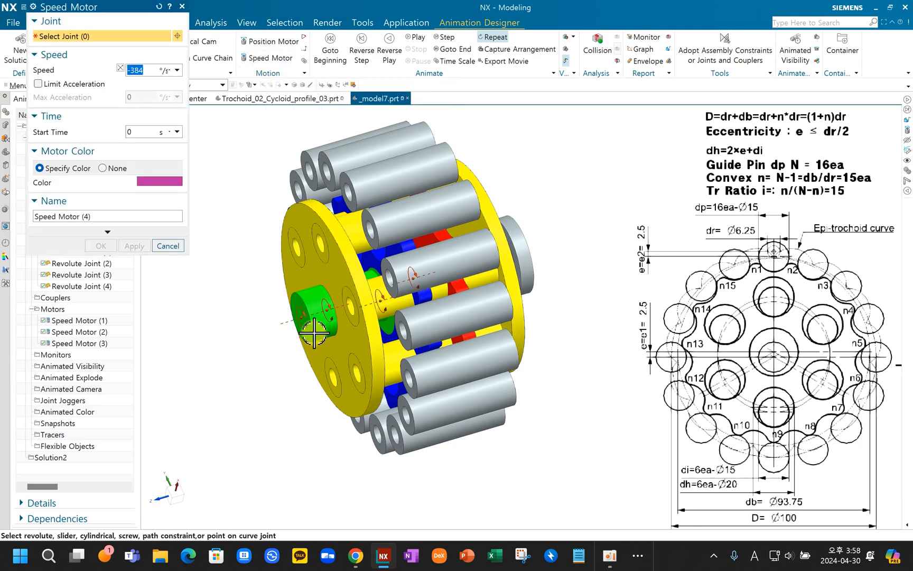
left_click(326, 310)
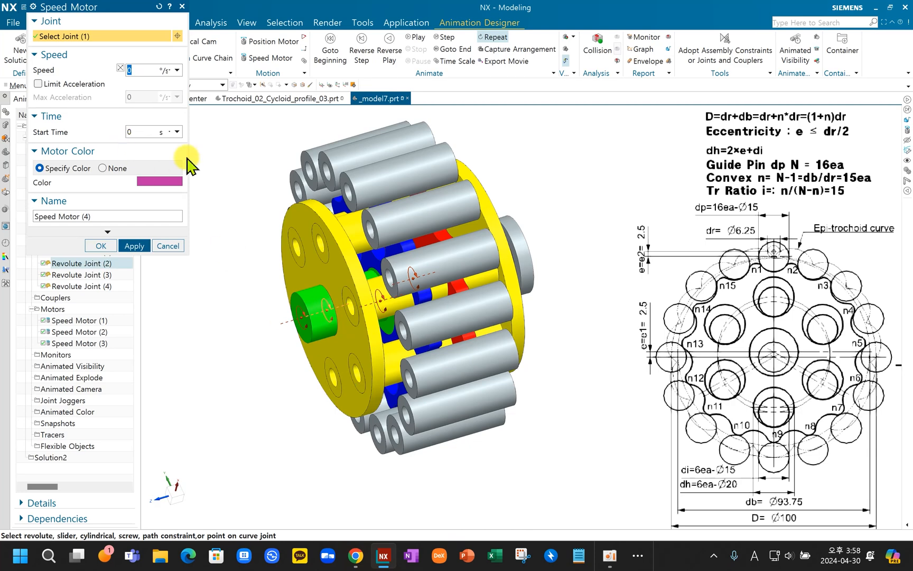
type("360/1")
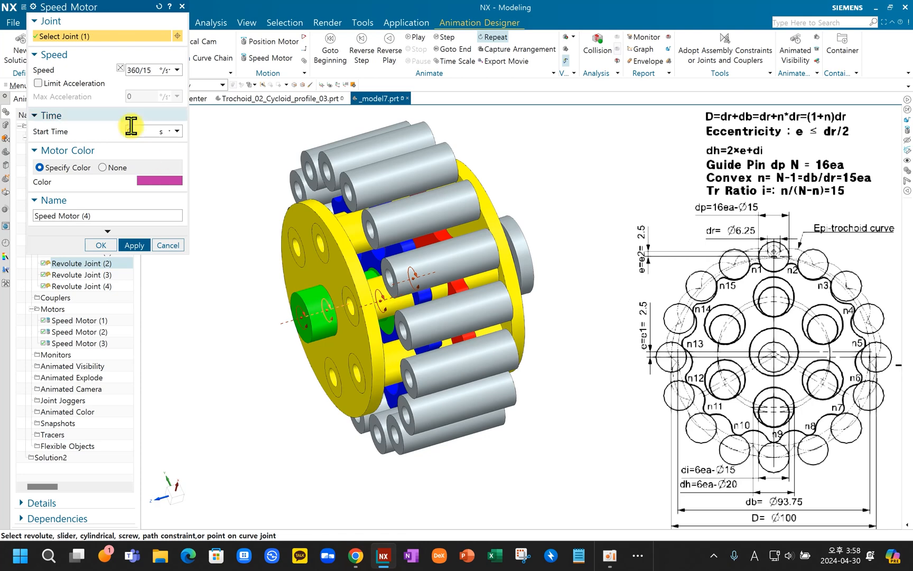
double_click(131, 70)
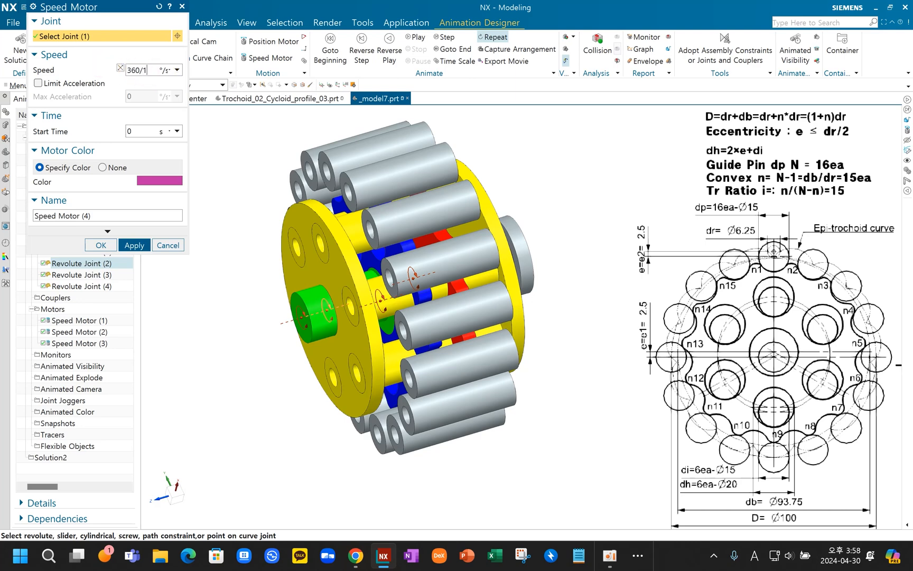
left_click(136, 245)
left_click(169, 245)
Step: Play the animation in a face-on view and check up close how the disc lobes pass the guide pins
middle_click_drag(261, 301, 277, 315)
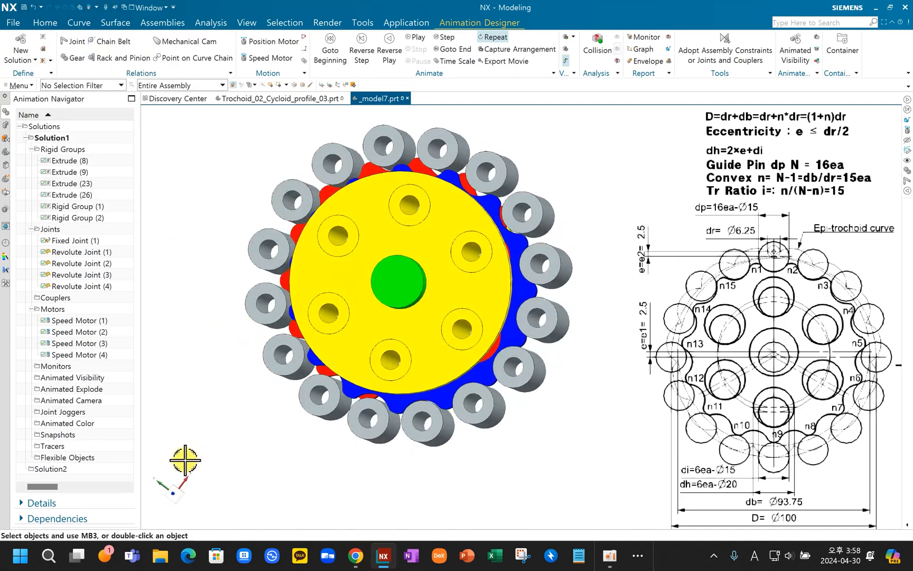
left_click(174, 493)
scroll(398, 179, "up", 2)
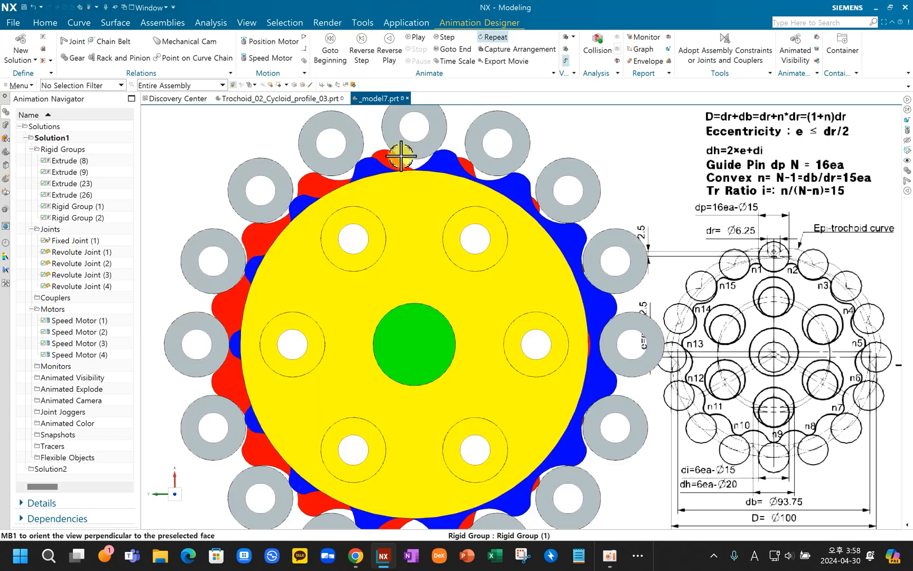
left_click(411, 41)
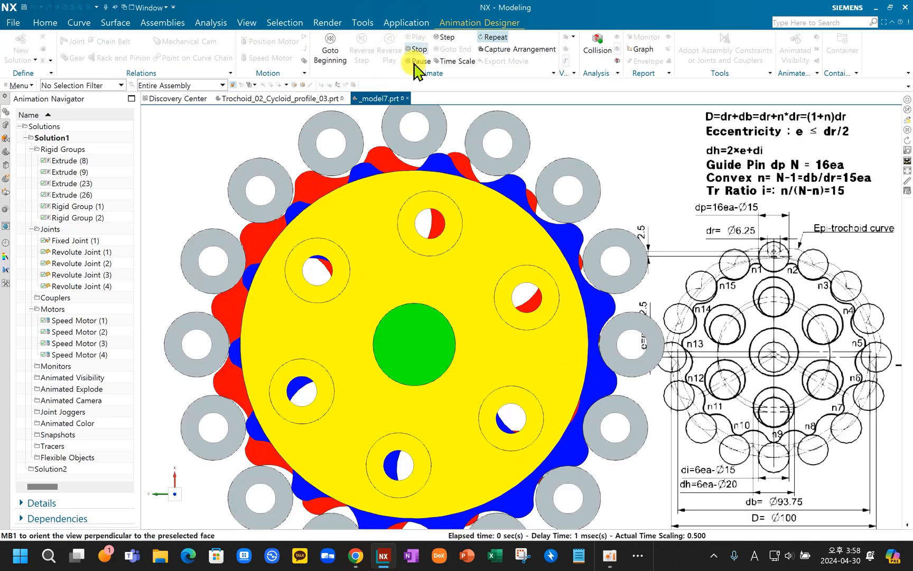
scroll(427, 131, "up", 4)
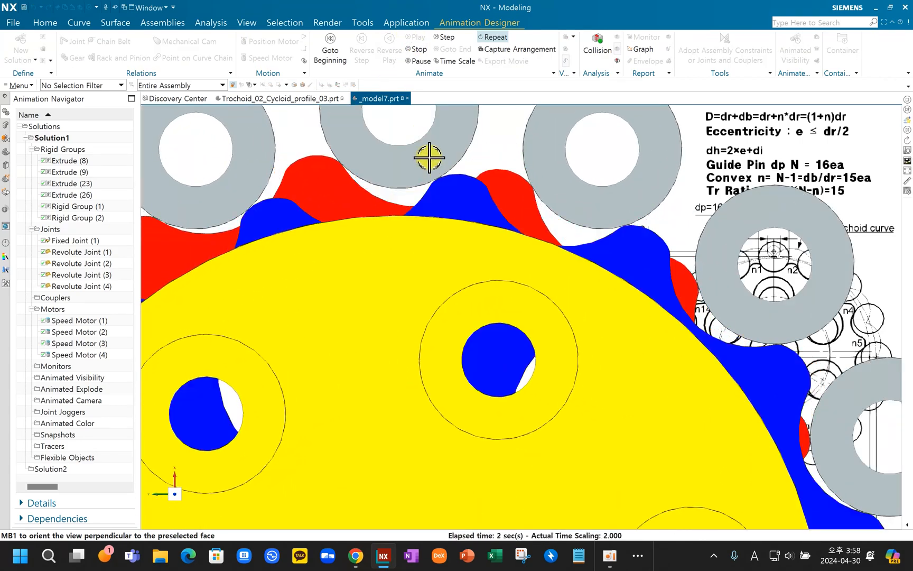
scroll(429, 154, "up", 4)
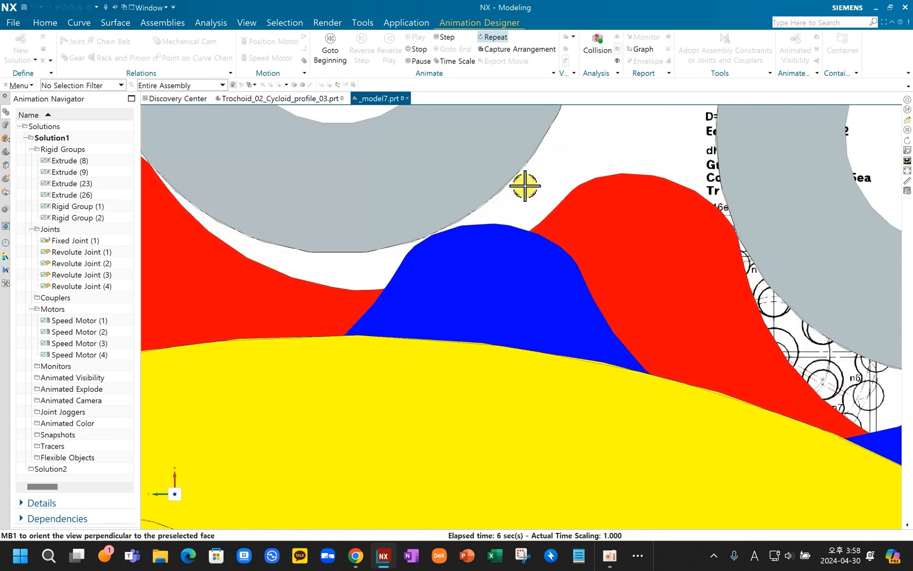
Step: Step the animation once to pause it and update the display of the zoomed-in discs and guide pins
left_click(444, 36)
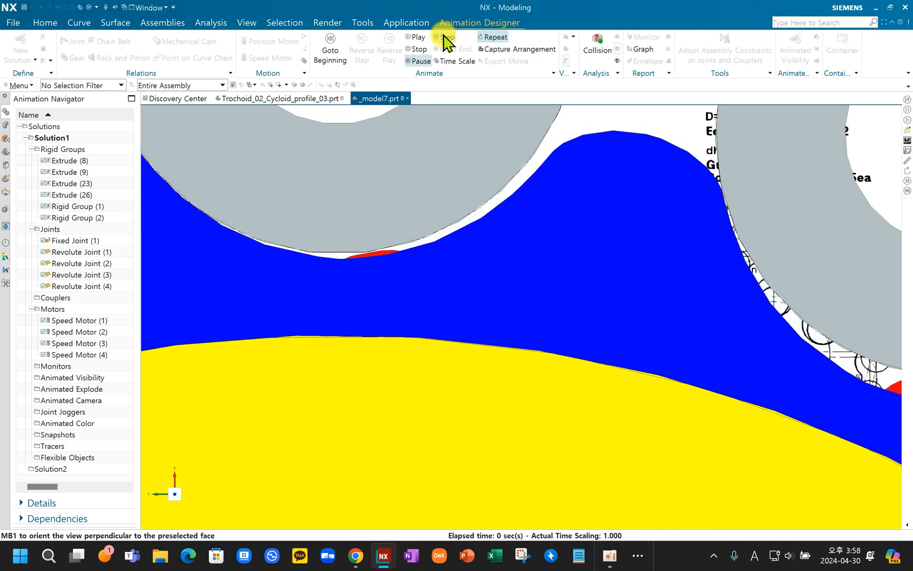
right_click(585, 120)
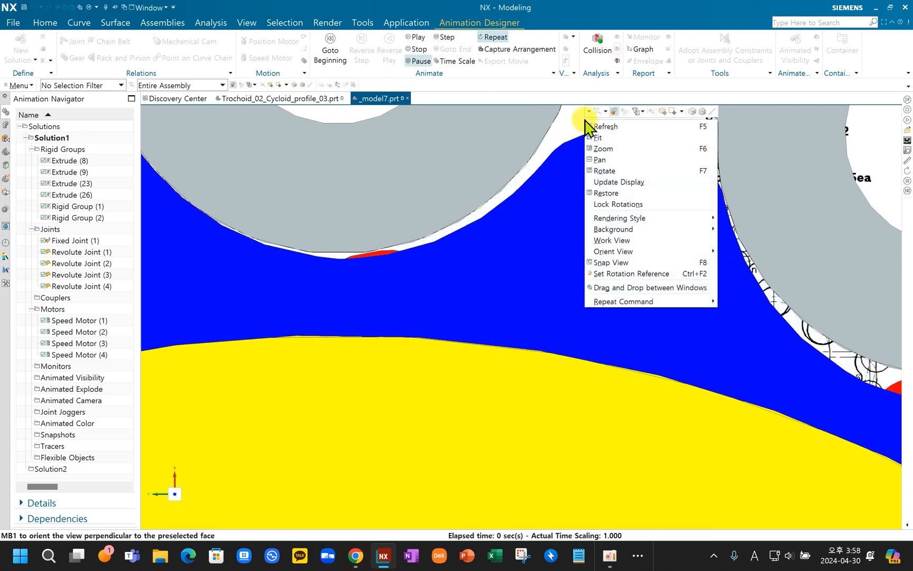
left_click(611, 179)
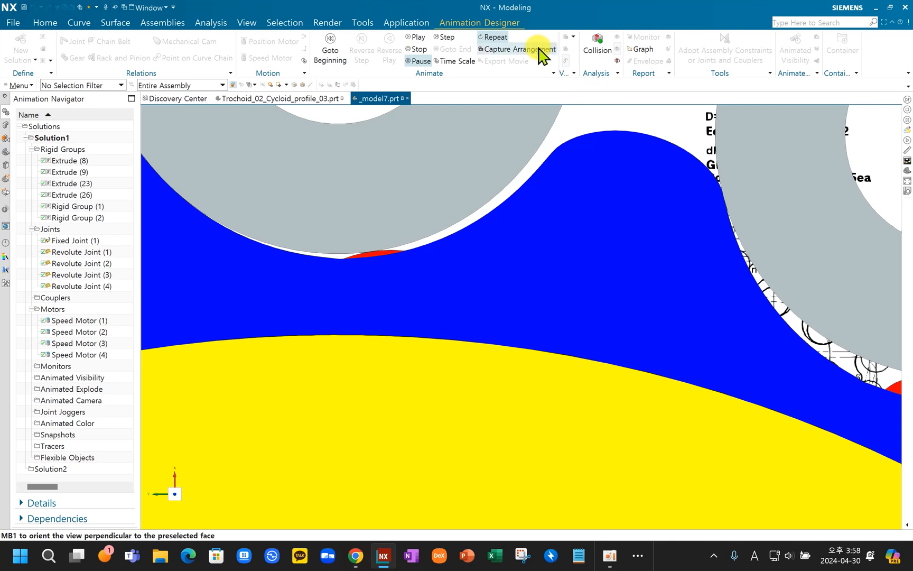
Step: Step through the animation and check the contact between the cycloid discs and several neighbouring guide pins
left_click(453, 40)
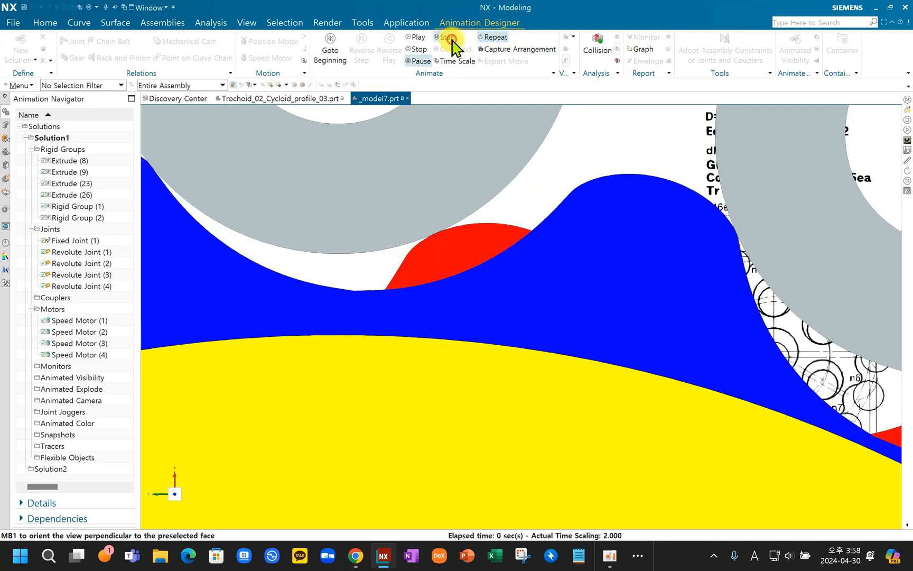
left_click(453, 40)
left_click(453, 40)
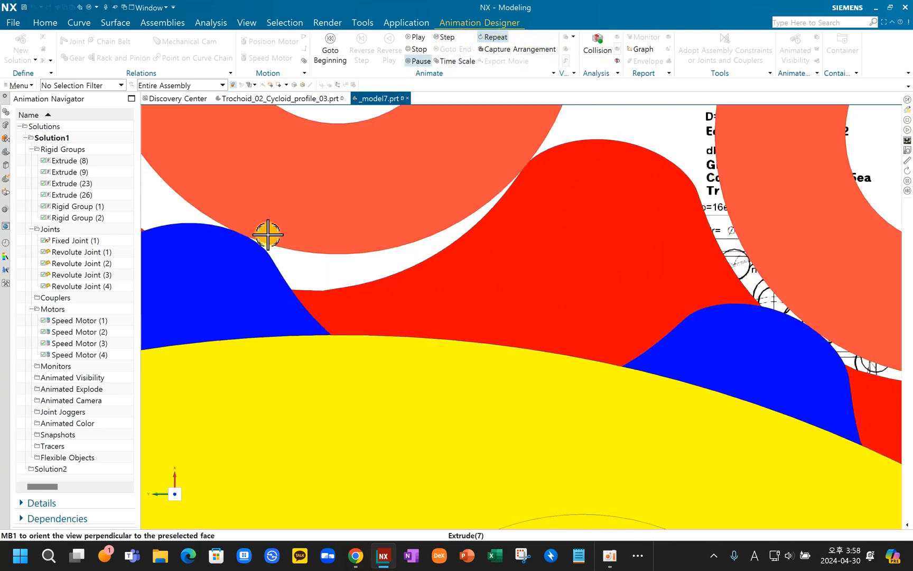
scroll(825, 334, "down", 3)
middle_click_drag(766, 300, 565, 267, "shift")
middle_click_drag(665, 377, 525, 268, "shift")
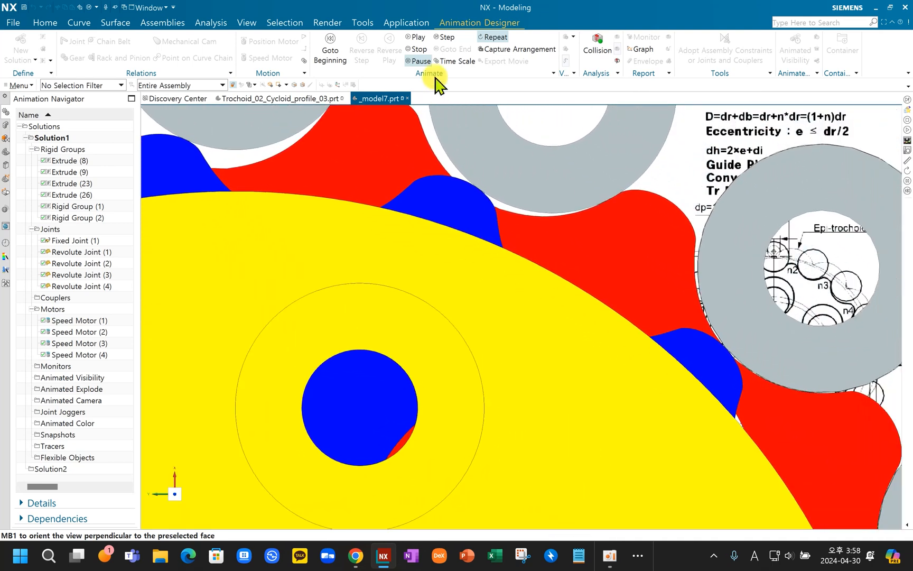
left_click(441, 37)
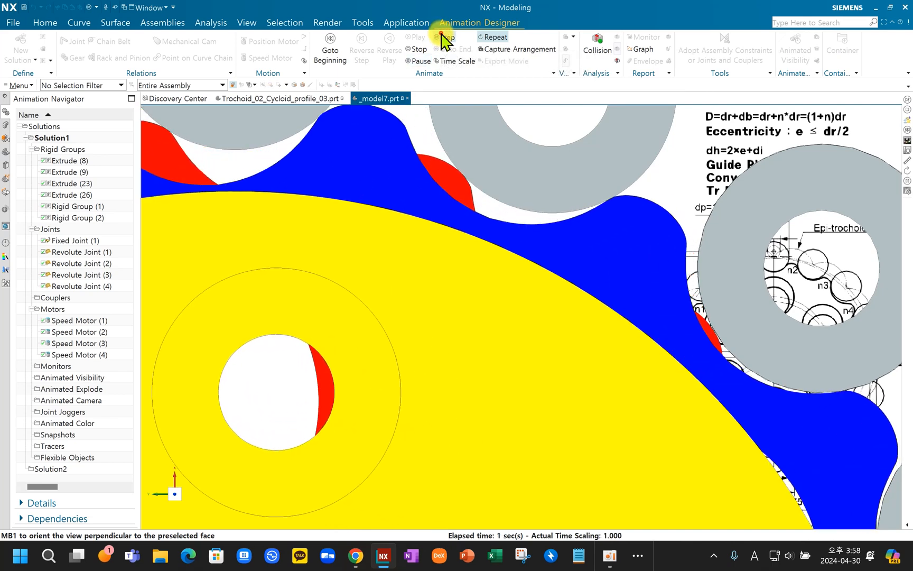
Step: Play the animation with the whole reducer in view, stop it, and look at the mechanism in 3D
scroll(507, 255, "down", 5)
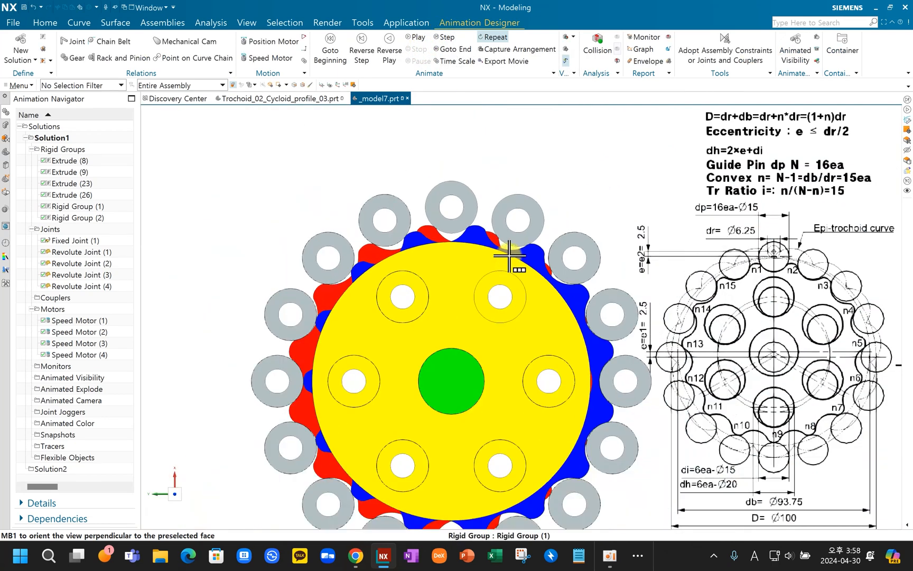
middle_click_drag(534, 219, 472, 165, "shift")
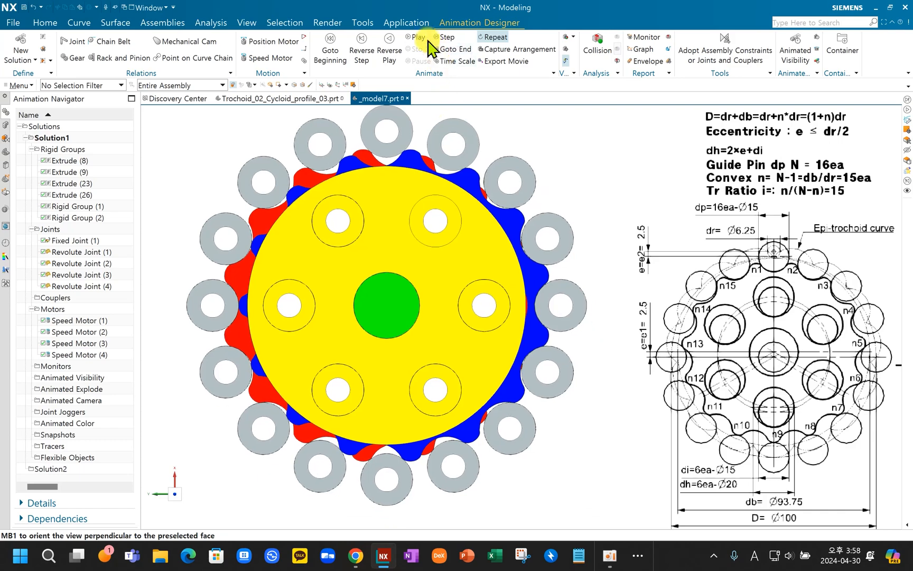
left_click(418, 37)
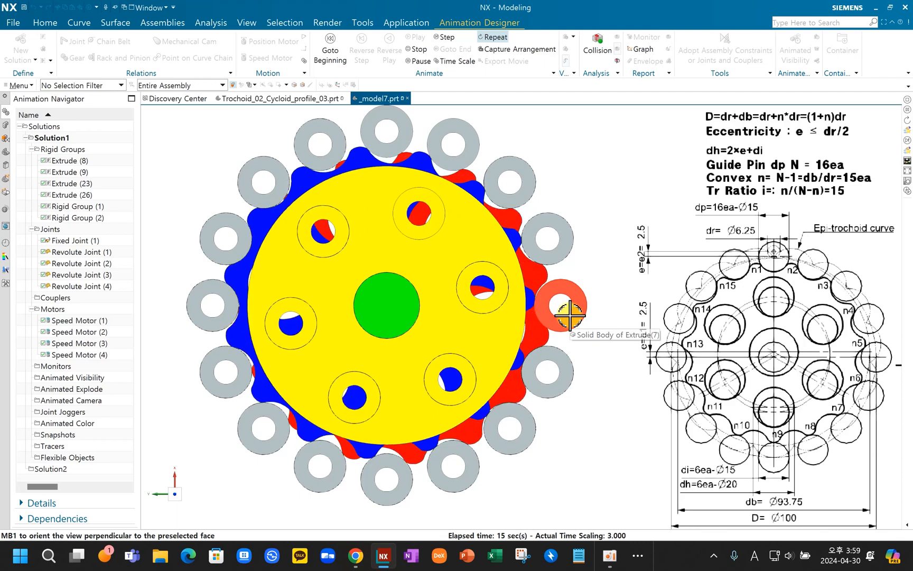
left_click(414, 53)
scroll(507, 250, "down", 4)
middle_click_drag(508, 251, 475, 248)
scroll(475, 264, "up", 5)
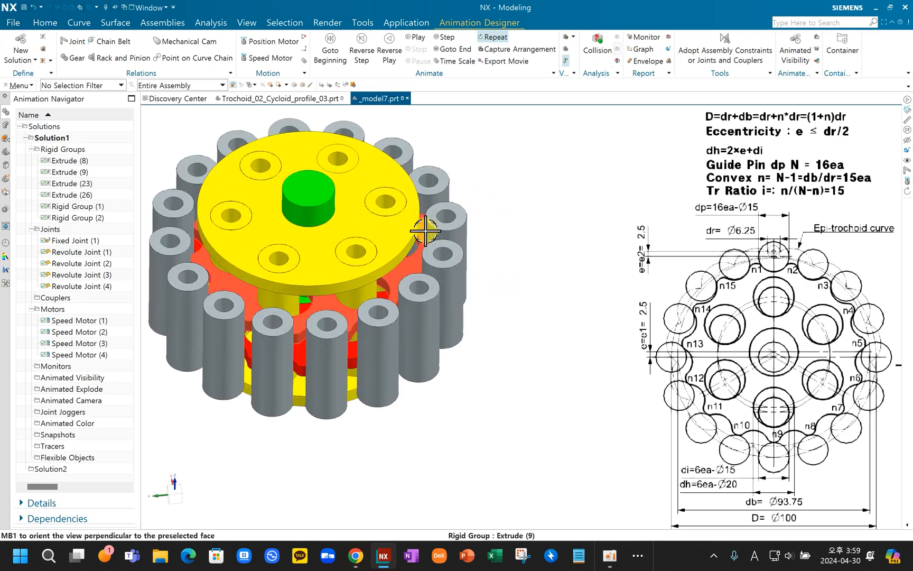
Step: Switch to Trochoid_02_Cycloid_profile_03.prt and show only the solid bodies of the hidden reducer assembly, including its housing
left_click(294, 99)
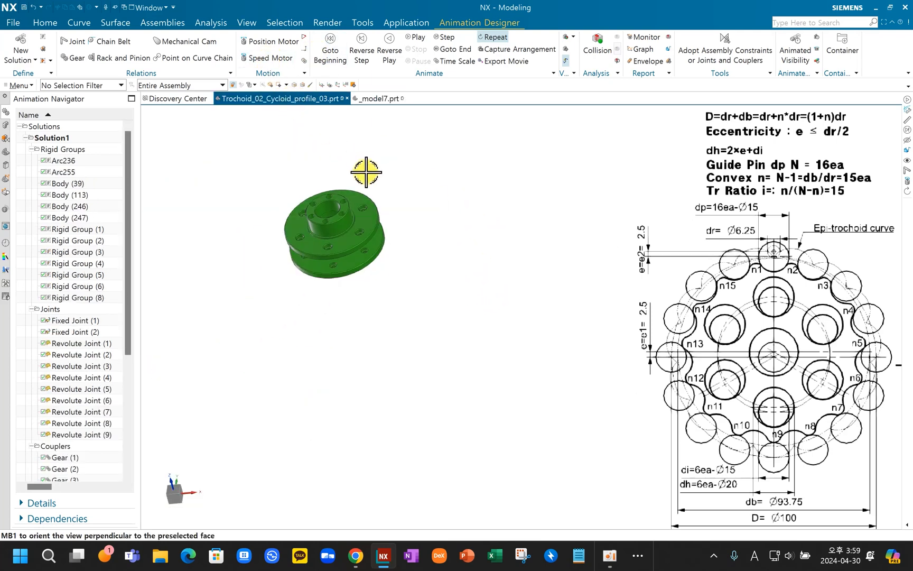
key("ctrl+shift+k")
middle_click_drag(450, 308, 430, 309)
left_click_drag(112, 10, 90, 100)
left_click(93, 87)
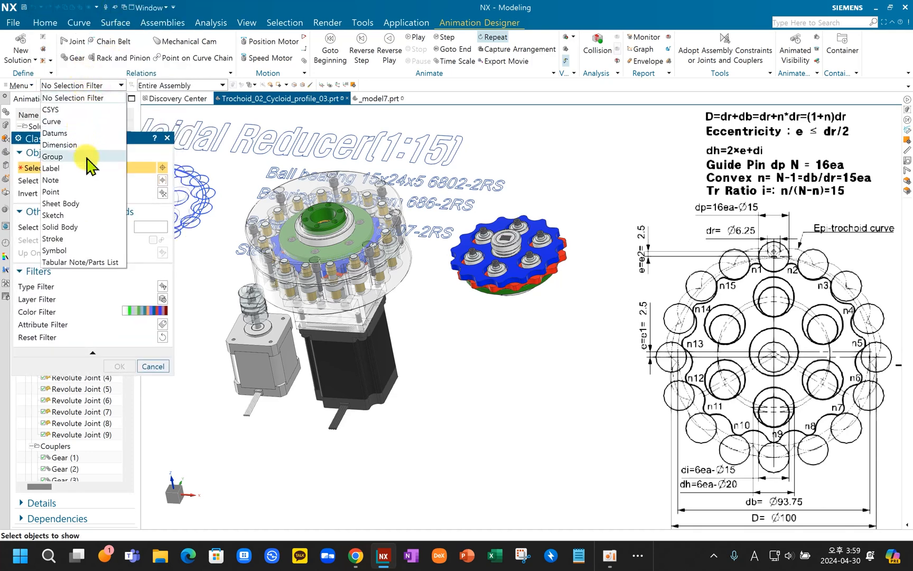
left_click(90, 204)
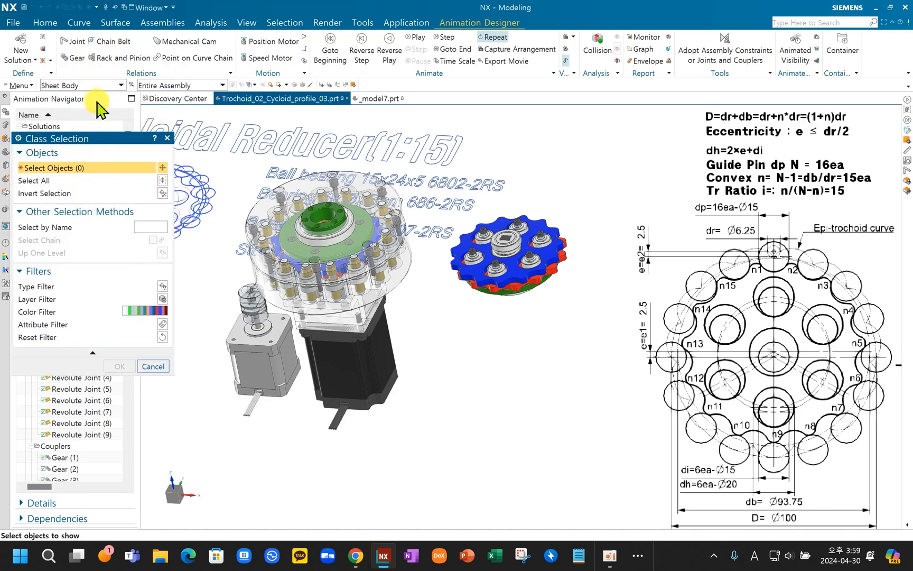
left_click(97, 86)
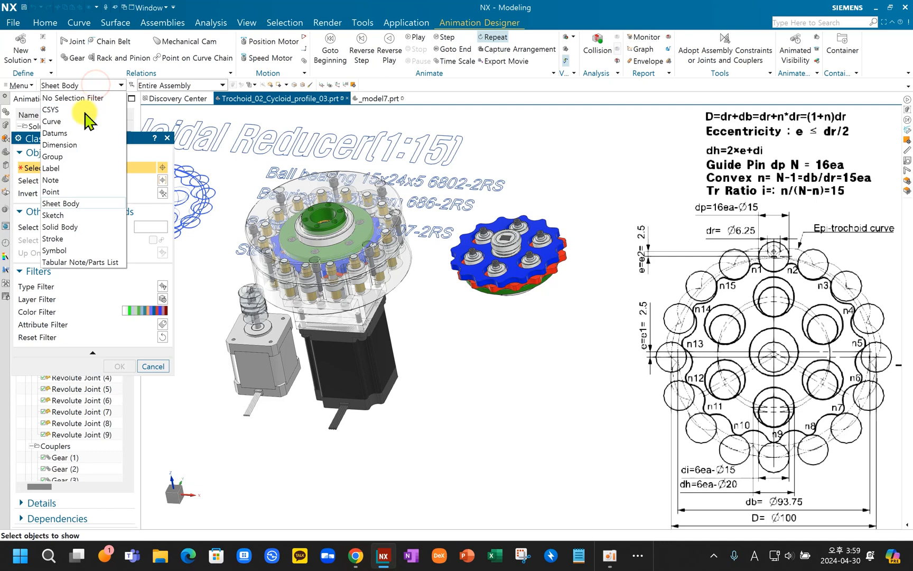
left_click(92, 227)
left_click_drag(232, 154, 422, 330)
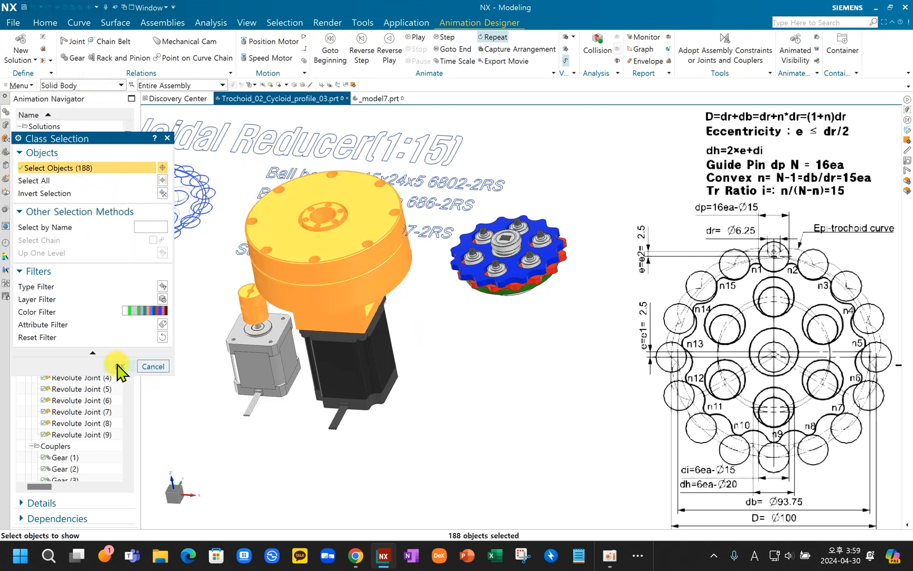
left_click(119, 366)
Step: Hide the separate coupling and the motor mount with its screws beneath the reducer housing
middle_click_drag(338, 314, 351, 295)
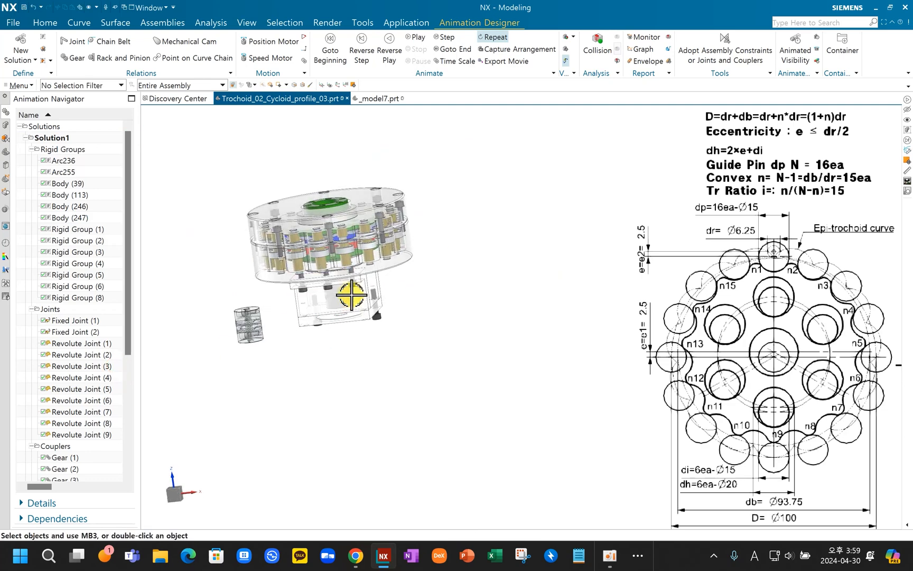
key("ctrl+b")
left_click_drag(212, 297, 309, 373)
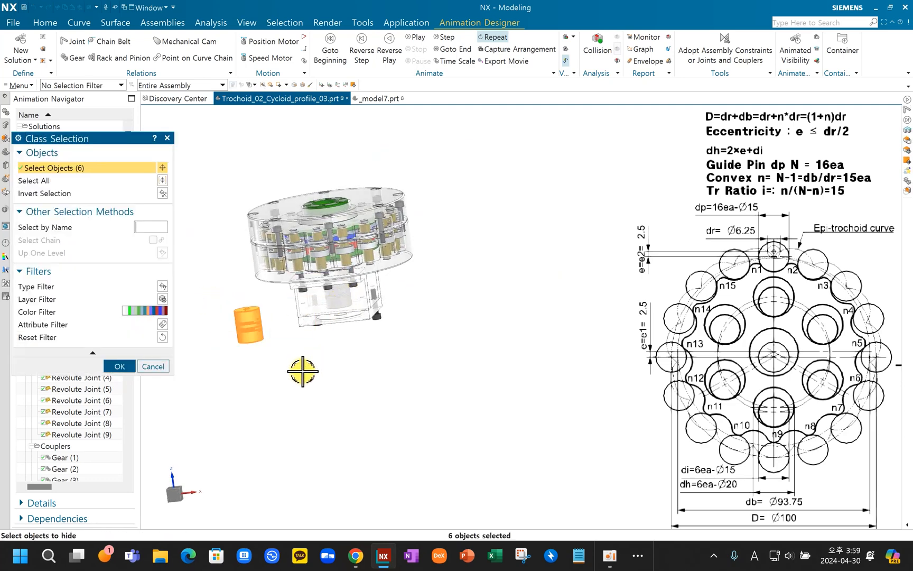
middle_click_drag(367, 292, 371, 298)
left_click_drag(239, 275, 422, 350)
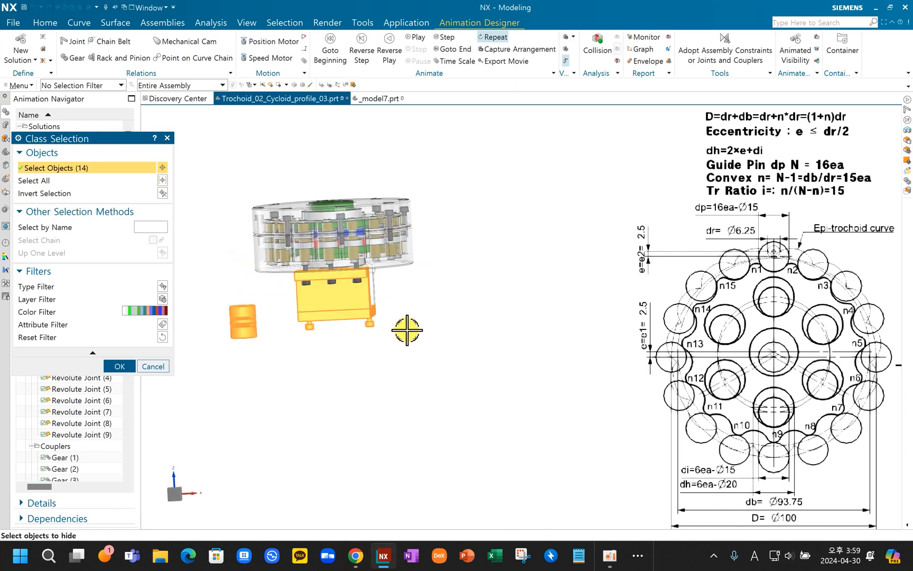
left_click_drag(239, 261, 424, 351)
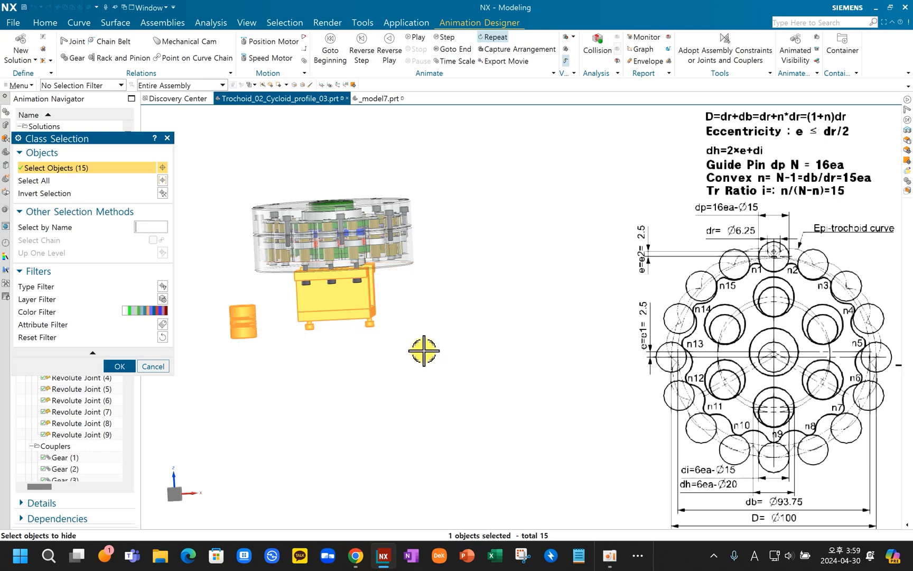
middle_click(420, 346)
middle_click_drag(377, 264, 344, 352)
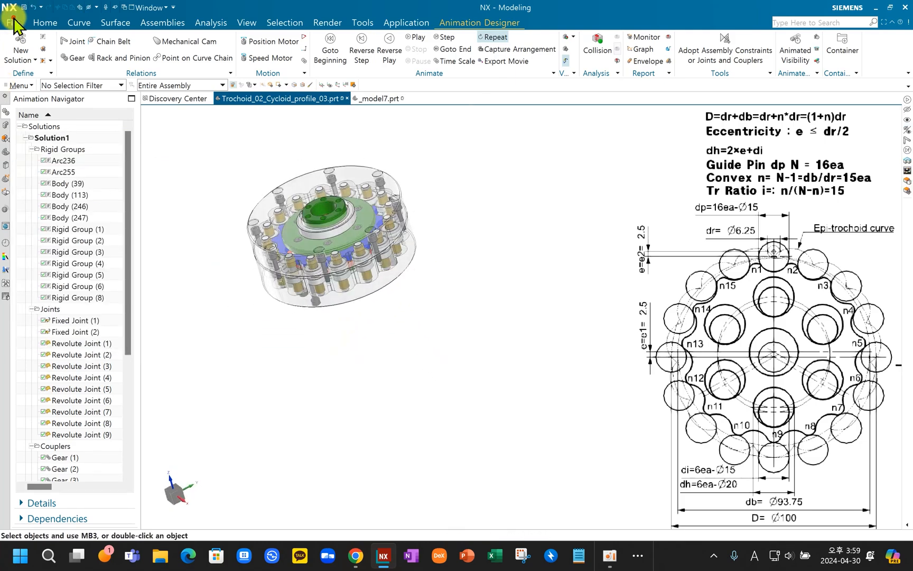
Step: Export all visible reducer bodies from the work part to the existing part _model7.prt
left_click(14, 23)
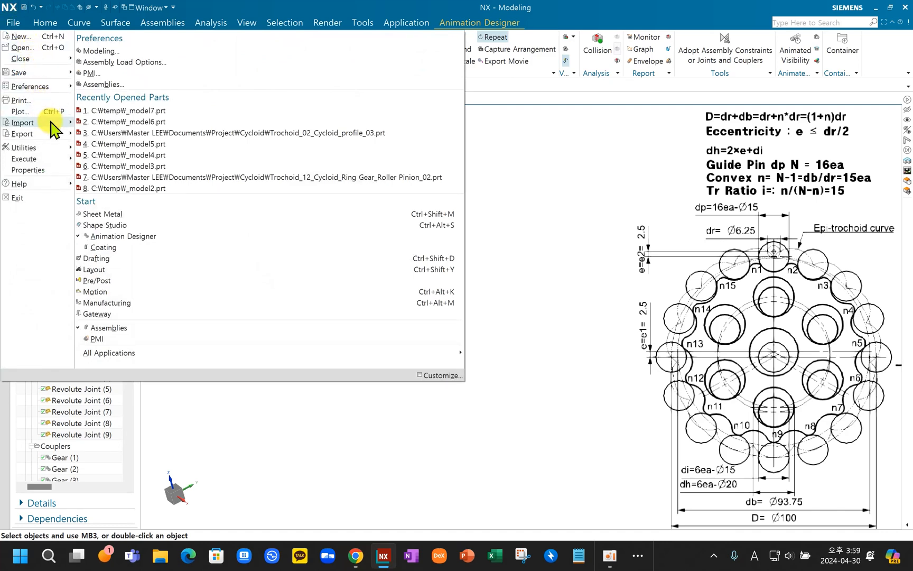
mouse_move(55, 139)
left_click(116, 42)
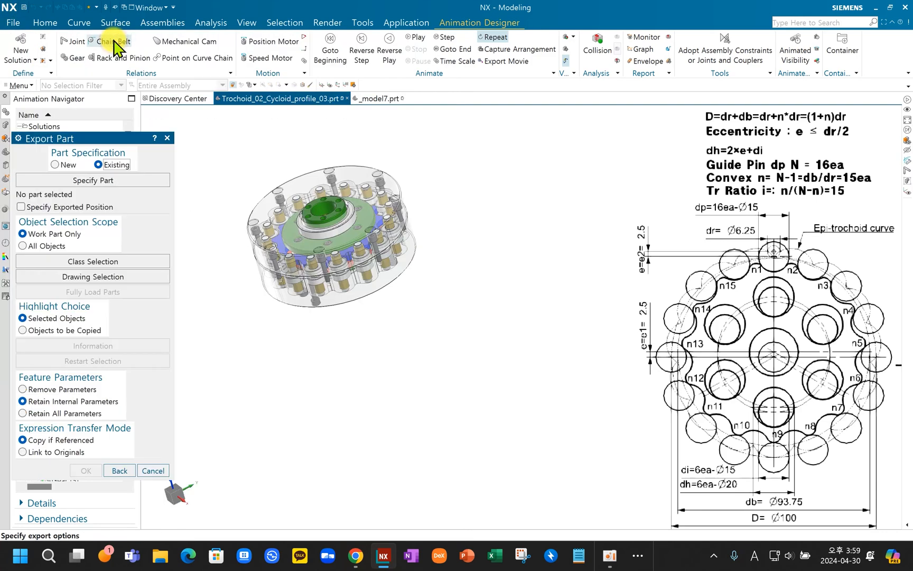
left_click(109, 185)
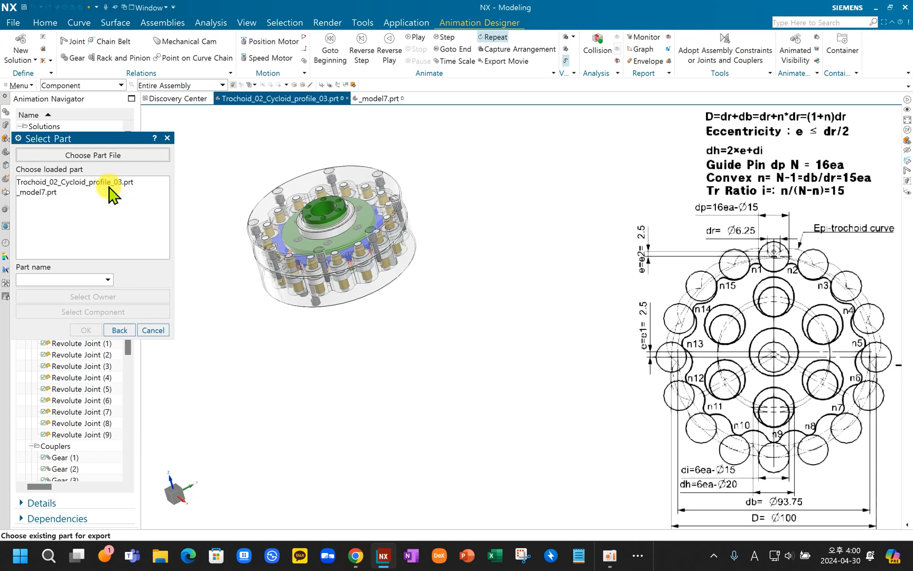
left_click(44, 193)
left_click(85, 330)
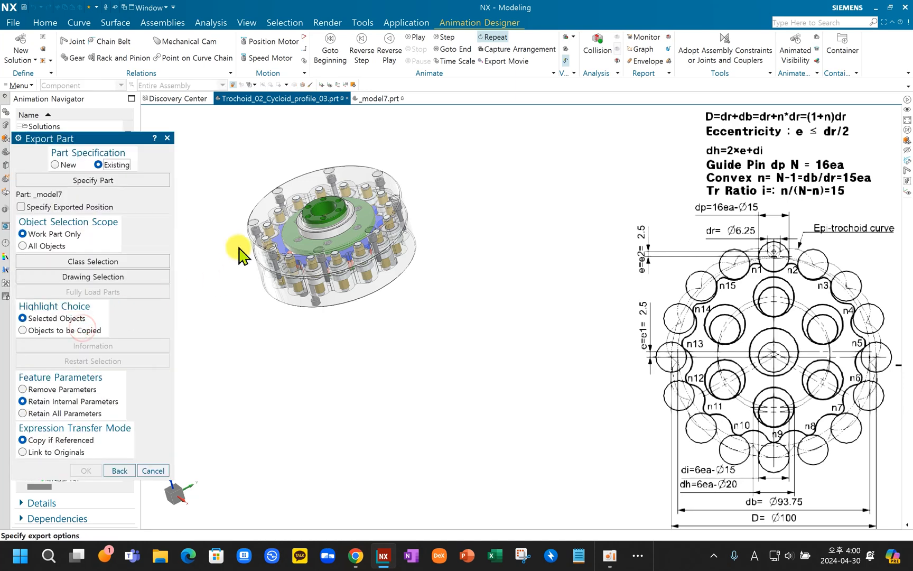
left_click(121, 262)
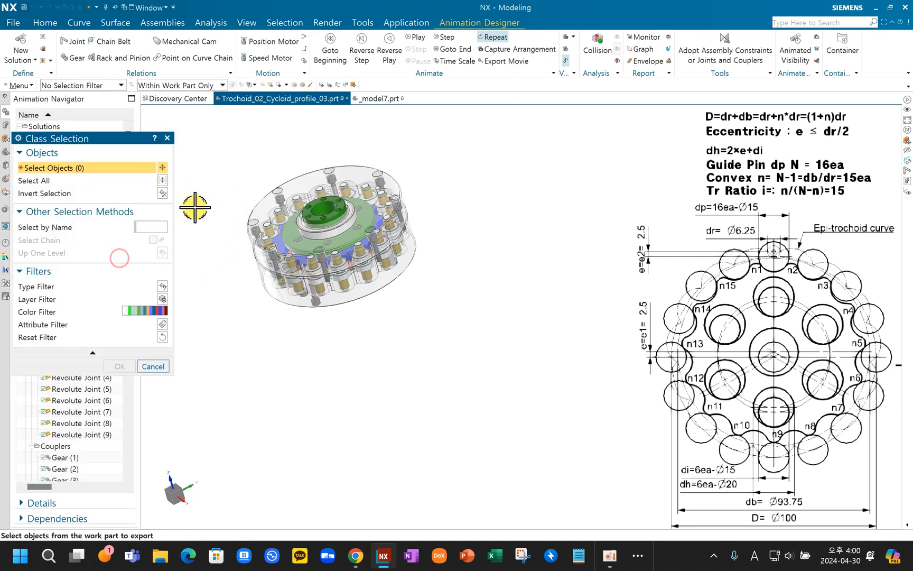
left_click_drag(228, 145, 450, 364)
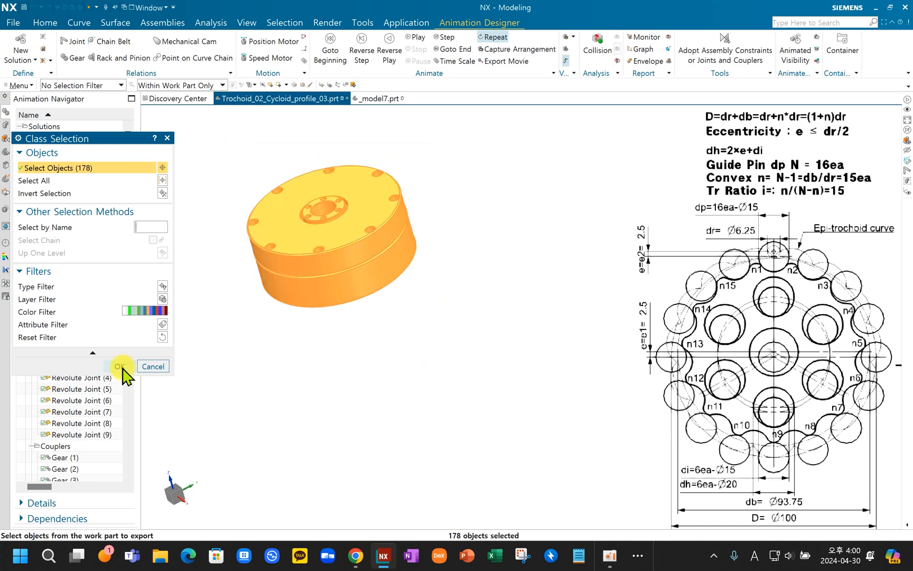
left_click(122, 366)
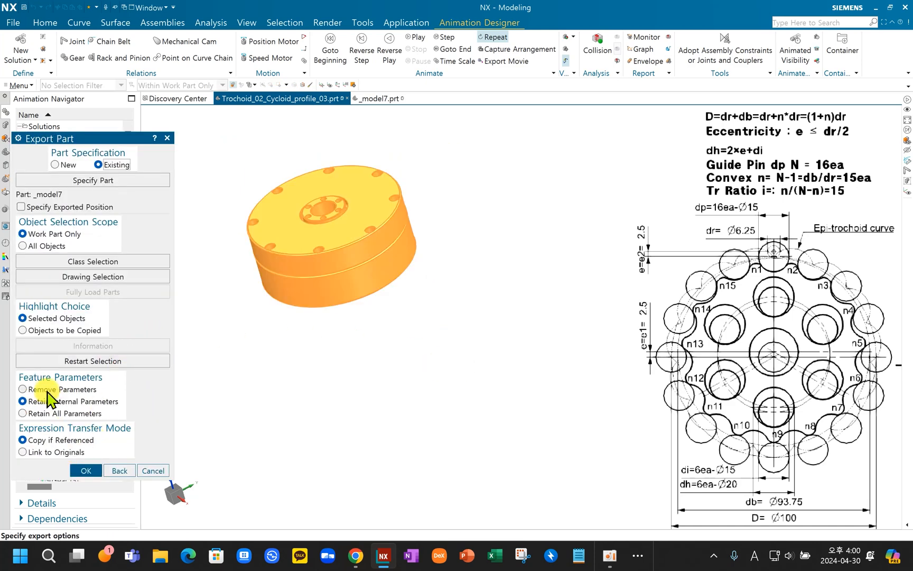
left_click(86, 470)
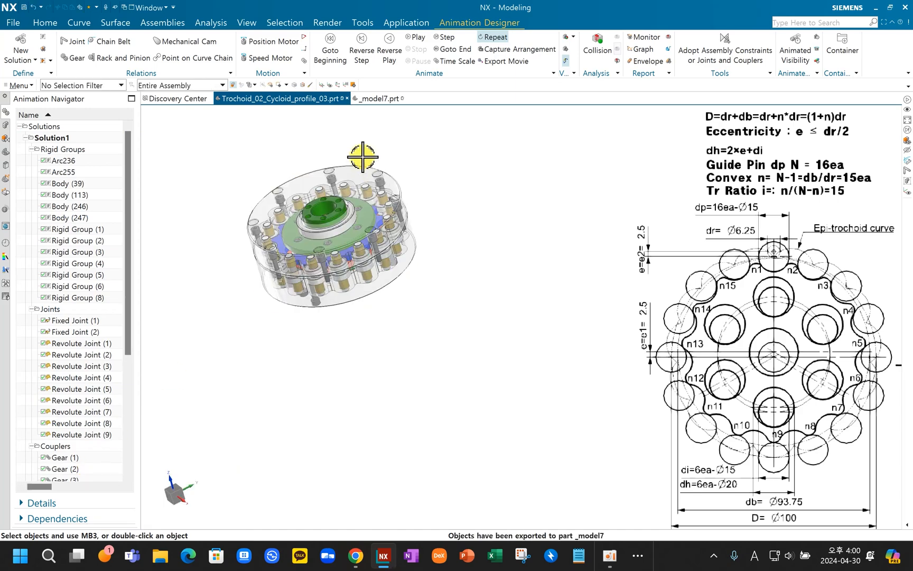
Step: Switch to _model7.prt and examine the exported reducer next to the animated cycloid mechanism
left_click(389, 102)
scroll(388, 194, "down", 3)
middle_click_drag(387, 194, 350, 318)
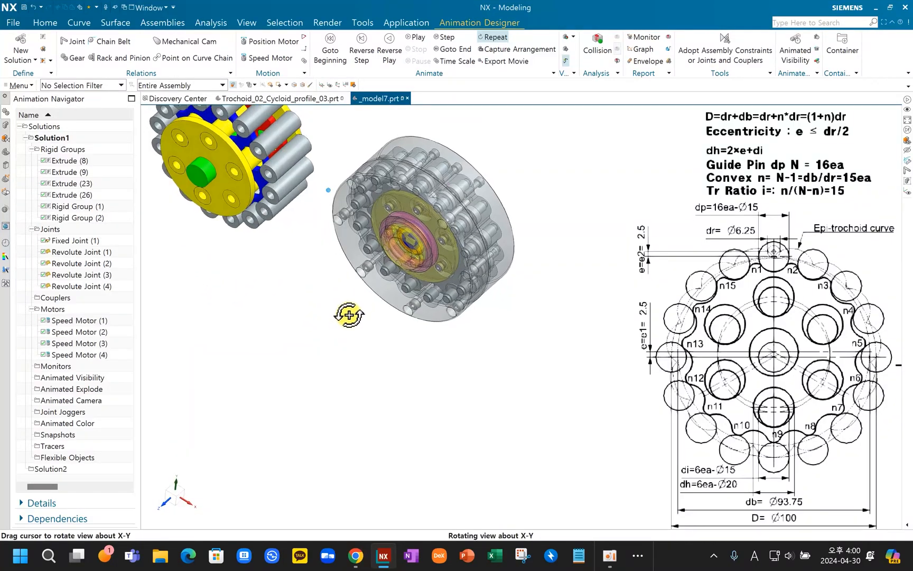
Step: Hide both transparent housing bodies that enclose the imported reducer's pins and discs
scroll(341, 300, "up", 3)
scroll(341, 281, "down", 2)
middle_click_drag(341, 274, 333, 308, "shift")
scroll(465, 293, "up", 2)
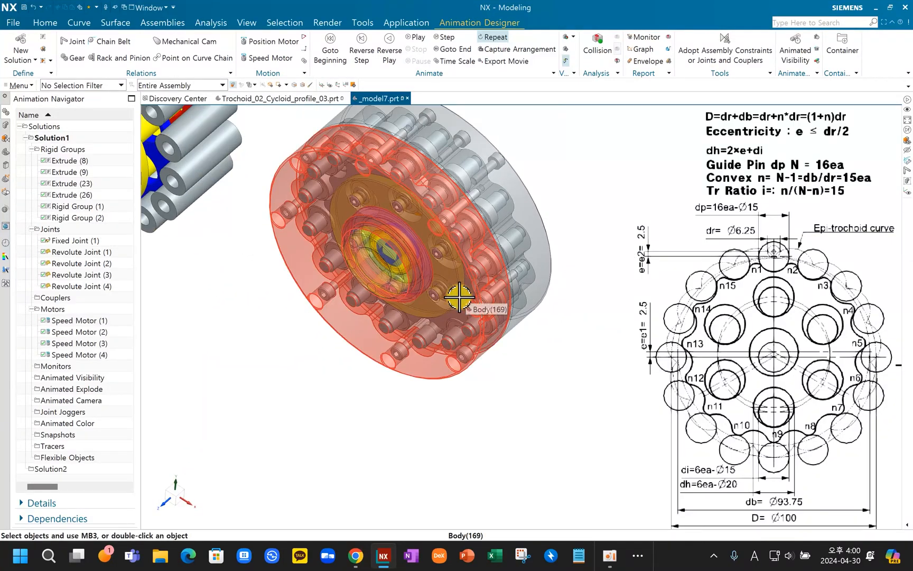
key("ctrl+b")
left_click(458, 239)
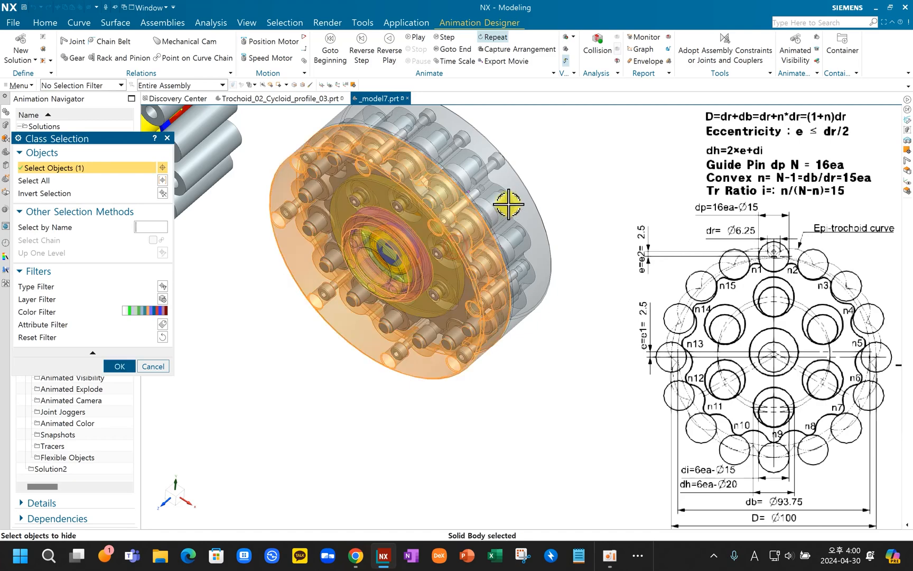
middle_click(511, 201)
Step: Play the cycloid mechanism's animation and compare its moving parts with the exposed pins and discs of the imported reducer
scroll(455, 238, "up", 3)
middle_click_drag(447, 237, 347, 277, "shift")
scroll(463, 279, "down", 4)
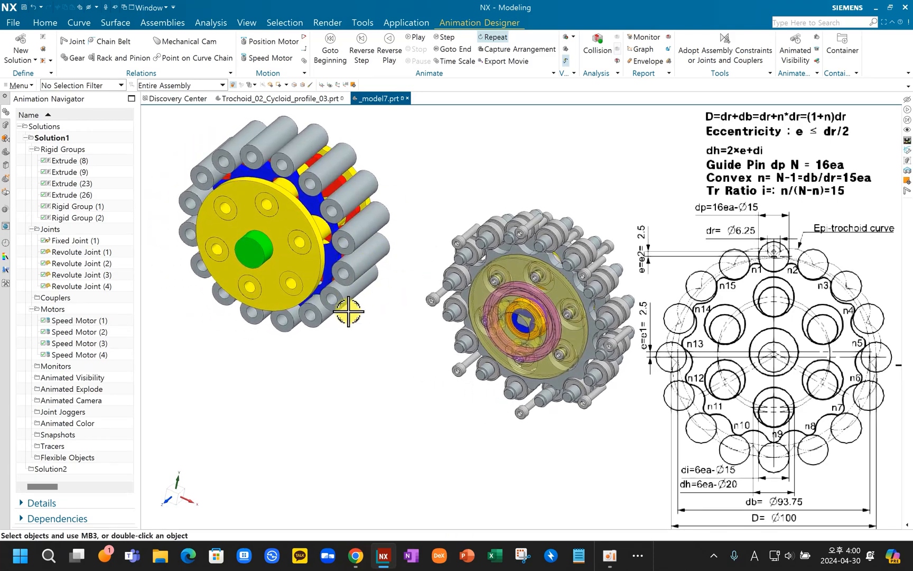
middle_click_drag(574, 282, 563, 287)
middle_click_drag(562, 288, 538, 265, "shift")
scroll(546, 281, "up", 3)
scroll(543, 279, "down", 3)
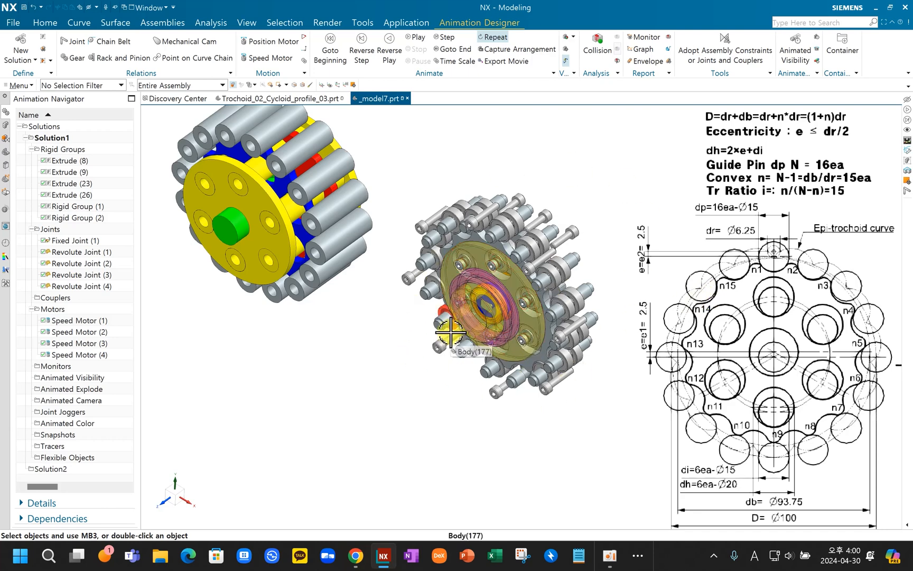
scroll(440, 324, "down", 3)
middle_click_drag(437, 317, 396, 218)
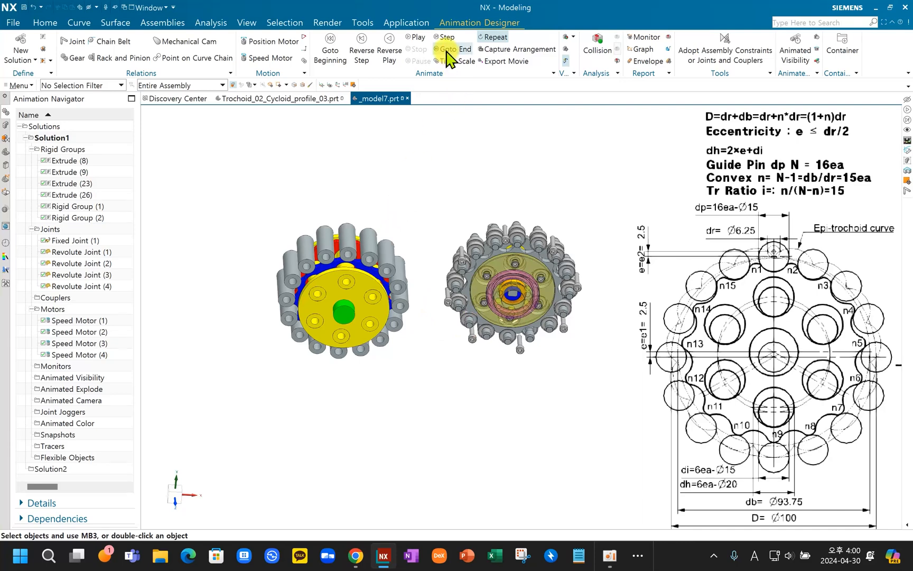
left_click(415, 38)
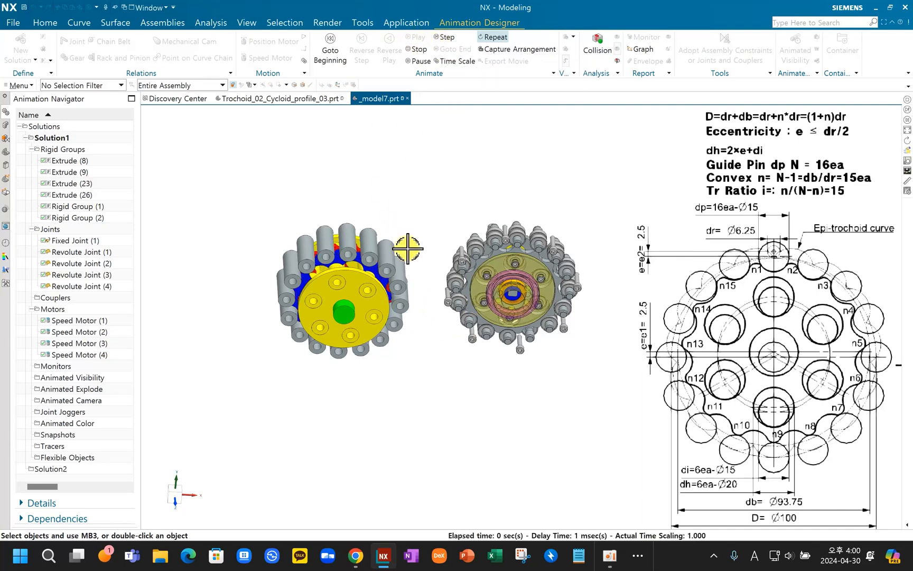
middle_click_drag(416, 265, 473, 270)
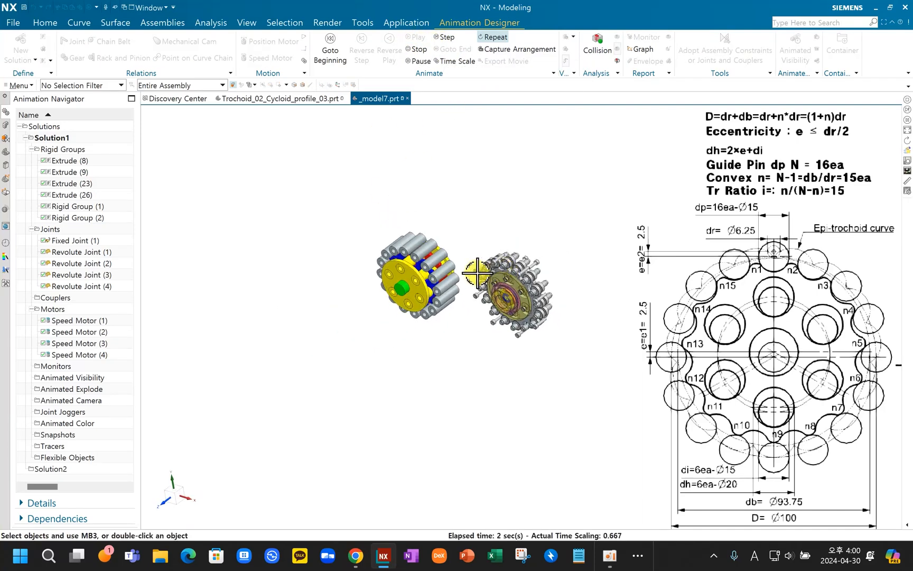
scroll(473, 270, "up", 2)
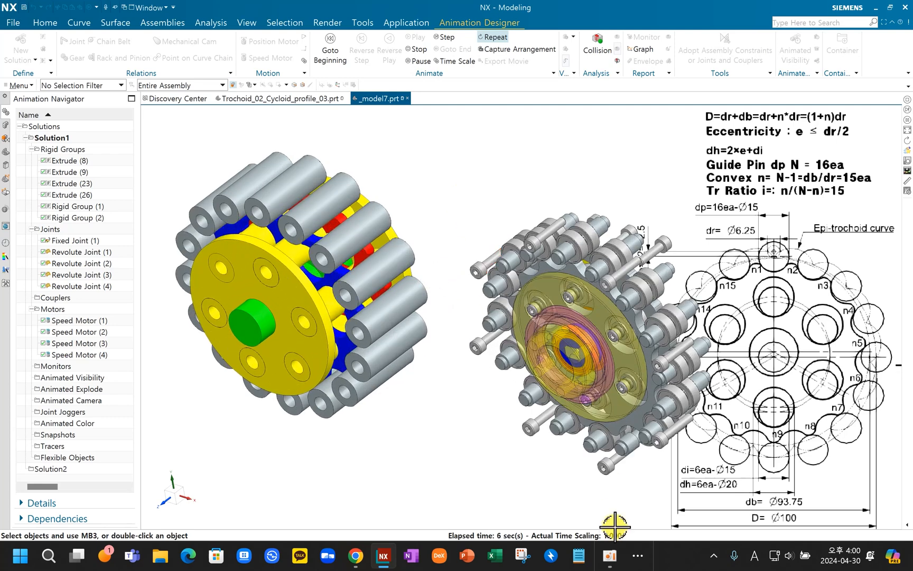
left_click(610, 559)
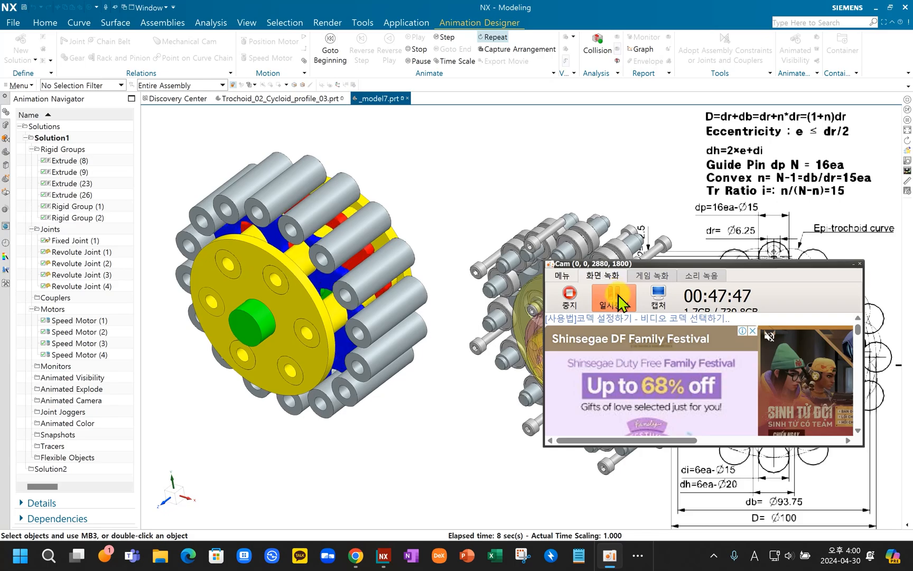